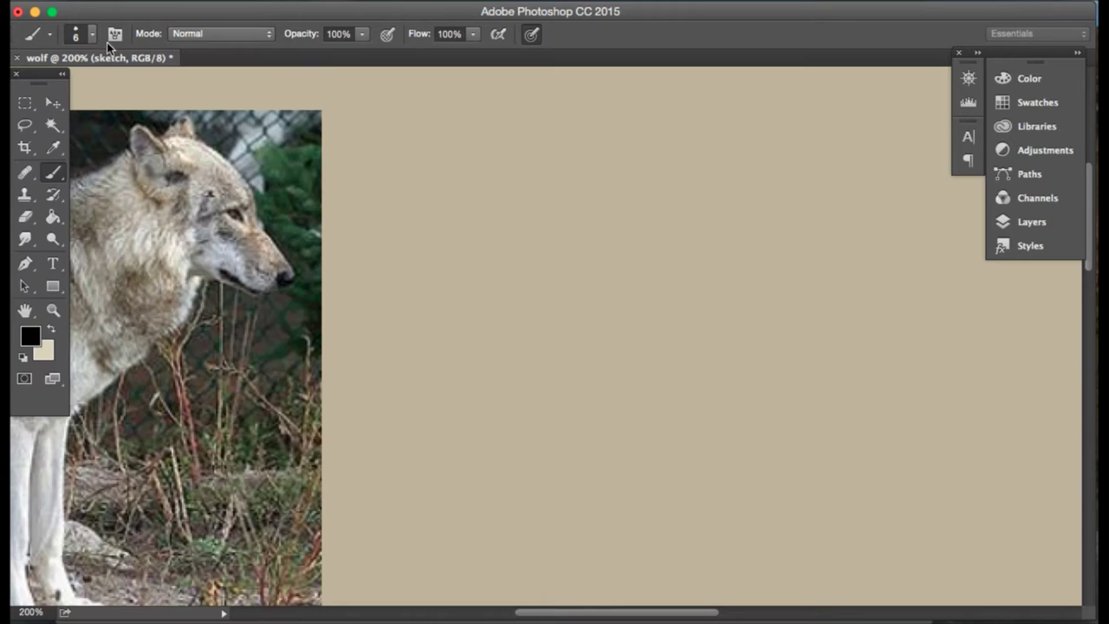
- Sketch a circle for the wolf's skull and a forehead contour along its upper right edge
{"action": "left_click_drag", "start_coordinate": [613, 307], "coordinate": [589, 299]}
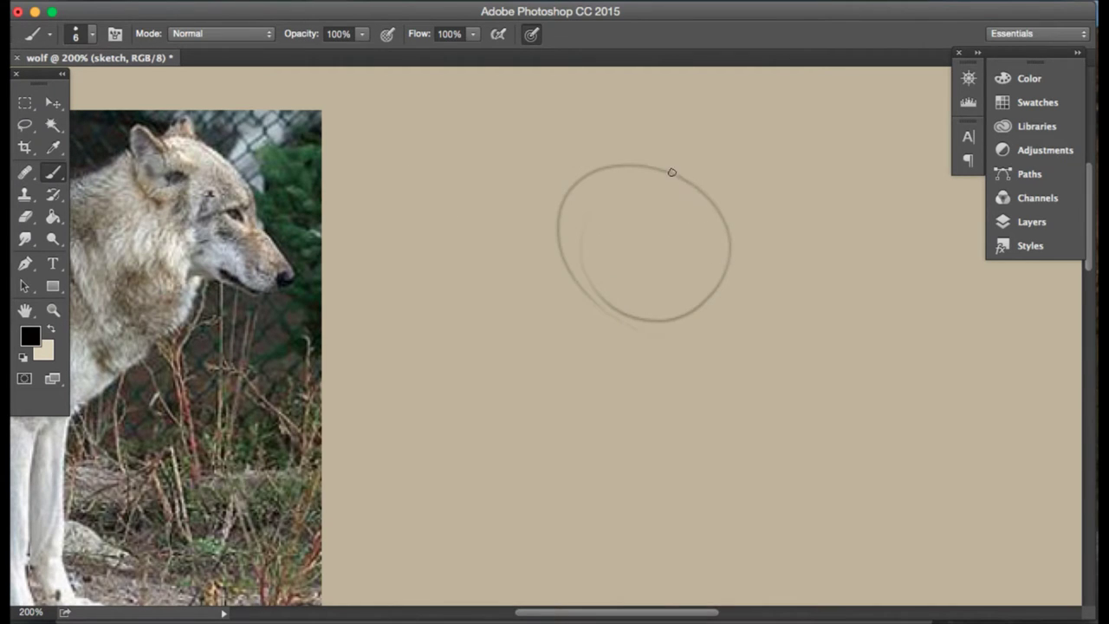
{"action": "left_click_drag", "start_coordinate": [664, 162], "coordinate": [712, 232]}
{"action": "key", "text": "super+z"}
{"action": "mouse_move", "coordinate": [663, 167]}
{"action": "left_mouse_down"}
{"action": "mouse_move", "coordinate": [731, 238]}
{"action": "mouse_move", "coordinate": [712, 219]}
{"action": "mouse_move", "coordinate": [732, 262]}
{"action": "left_mouse_up"}
{"action": "key", "text": "super+z"}
- Sketch the muzzle from the brow down to the nose, with its underside and a rough jaw line
{"action": "left_click_drag", "start_coordinate": [735, 275], "coordinate": [768, 335]}
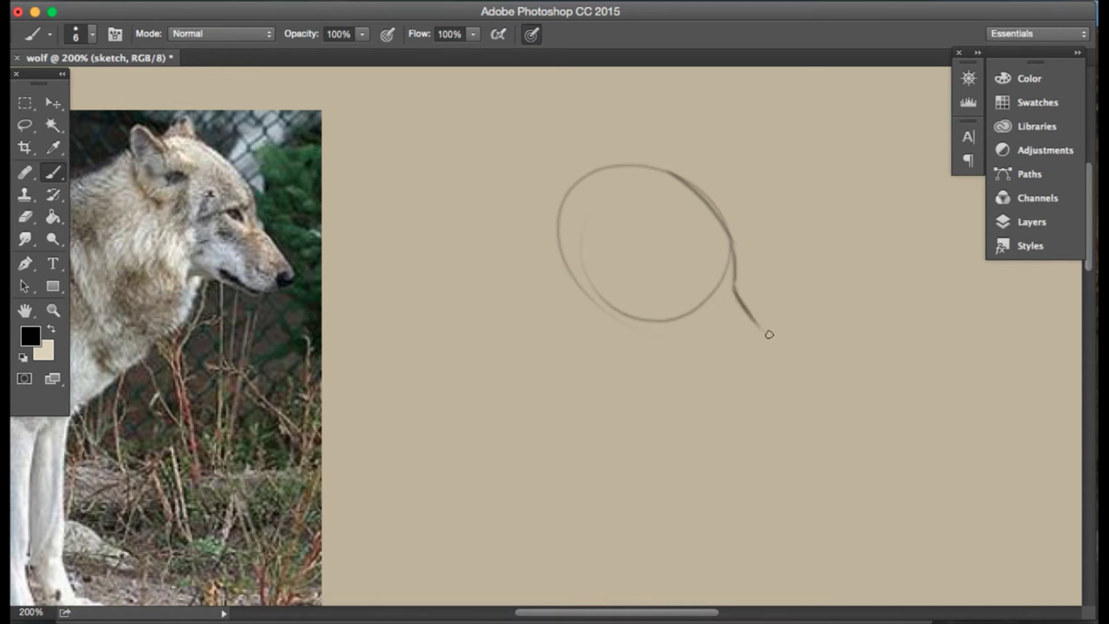
{"action": "key", "text": "super+z"}
{"action": "left_click_drag", "start_coordinate": [732, 281], "coordinate": [791, 347]}
{"action": "key", "text": "super+z"}
{"action": "left_click_drag", "start_coordinate": [732, 277], "coordinate": [778, 340]}
{"action": "key", "text": "super+z"}
{"action": "left_click_drag", "start_coordinate": [732, 278], "coordinate": [790, 388]}
{"action": "key", "text": "super+z"}
{"action": "mouse_move", "coordinate": [732, 277]}
{"action": "left_mouse_down"}
{"action": "mouse_move", "coordinate": [769, 354]}
{"action": "mouse_move", "coordinate": [738, 309]}
{"action": "mouse_move", "coordinate": [791, 353]}
{"action": "mouse_move", "coordinate": [749, 318]}
{"action": "mouse_move", "coordinate": [782, 405]}
{"action": "mouse_move", "coordinate": [795, 393]}
{"action": "mouse_move", "coordinate": [818, 421]}
{"action": "mouse_move", "coordinate": [745, 442]}
{"action": "mouse_move", "coordinate": [818, 430]}
{"action": "mouse_move", "coordinate": [611, 446]}
{"action": "mouse_move", "coordinate": [835, 419]}
{"action": "mouse_move", "coordinate": [718, 430]}
{"action": "left_mouse_up"}
{"action": "left_click_drag", "start_coordinate": [619, 341], "coordinate": [692, 417]}
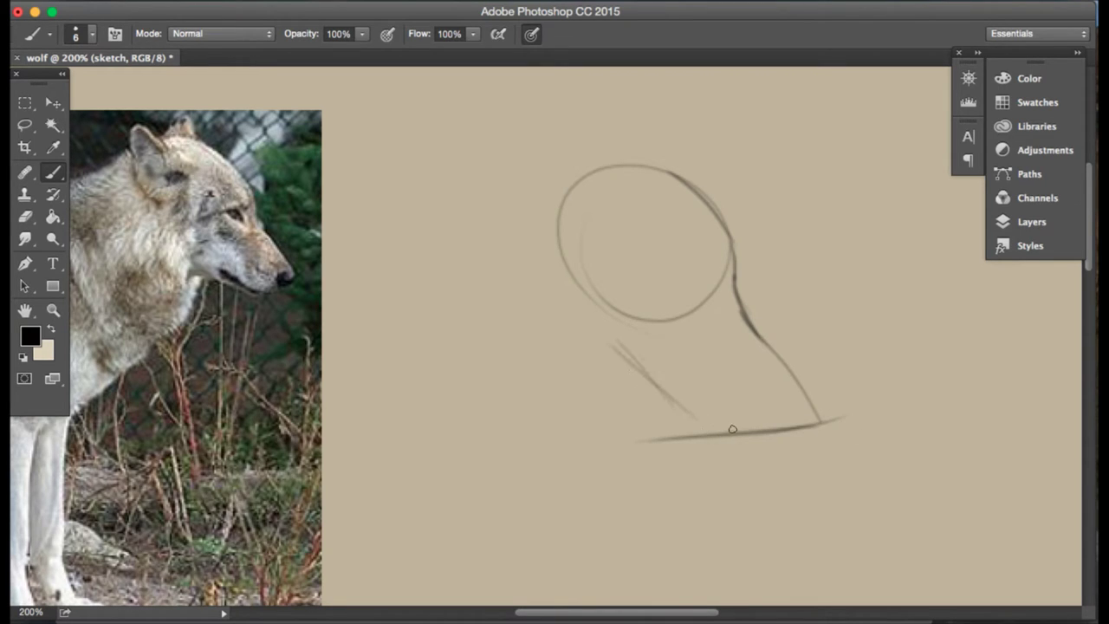
- Sketch a large pointed near ear on the upper left of the skull circle
{"action": "mouse_move", "coordinate": [674, 182]}
{"action": "left_mouse_down"}
{"action": "mouse_move", "coordinate": [567, 227]}
{"action": "mouse_move", "coordinate": [599, 180]}
{"action": "left_mouse_up"}
{"action": "mouse_move", "coordinate": [602, 166]}
{"action": "left_mouse_down"}
{"action": "mouse_move", "coordinate": [628, 199]}
{"action": "mouse_move", "coordinate": [641, 166]}
{"action": "mouse_move", "coordinate": [658, 199]}
{"action": "mouse_move", "coordinate": [556, 90]}
{"action": "mouse_move", "coordinate": [518, 212]}
{"action": "left_mouse_up"}
{"action": "left_click_drag", "start_coordinate": [524, 160], "coordinate": [532, 244]}
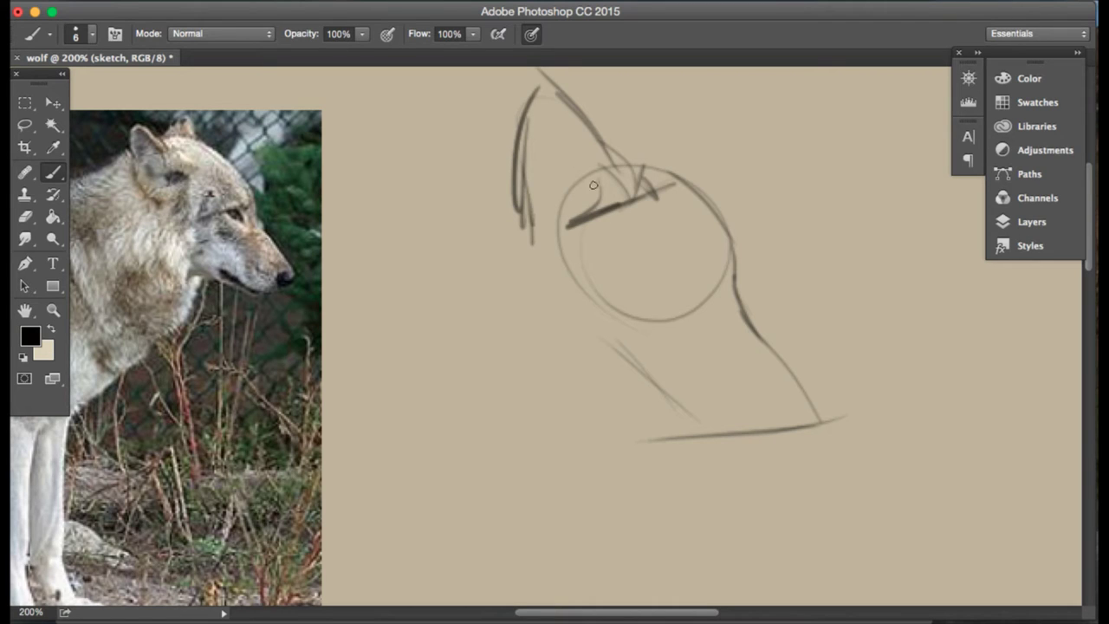
{"action": "mouse_move", "coordinate": [592, 178]}
{"action": "left_mouse_down"}
{"action": "mouse_move", "coordinate": [564, 115]}
{"action": "mouse_move", "coordinate": [532, 220]}
{"action": "left_mouse_up"}
- Reinforce the muzzle tip and jaw strokes and add the small far ear on top of the head
{"action": "mouse_move", "coordinate": [740, 303]}
{"action": "left_mouse_down"}
{"action": "mouse_move", "coordinate": [807, 428]}
{"action": "mouse_move", "coordinate": [733, 435]}
{"action": "mouse_move", "coordinate": [743, 434]}
{"action": "mouse_move", "coordinate": [690, 407]}
{"action": "mouse_move", "coordinate": [672, 371]}
{"action": "mouse_move", "coordinate": [700, 417]}
{"action": "left_mouse_up"}
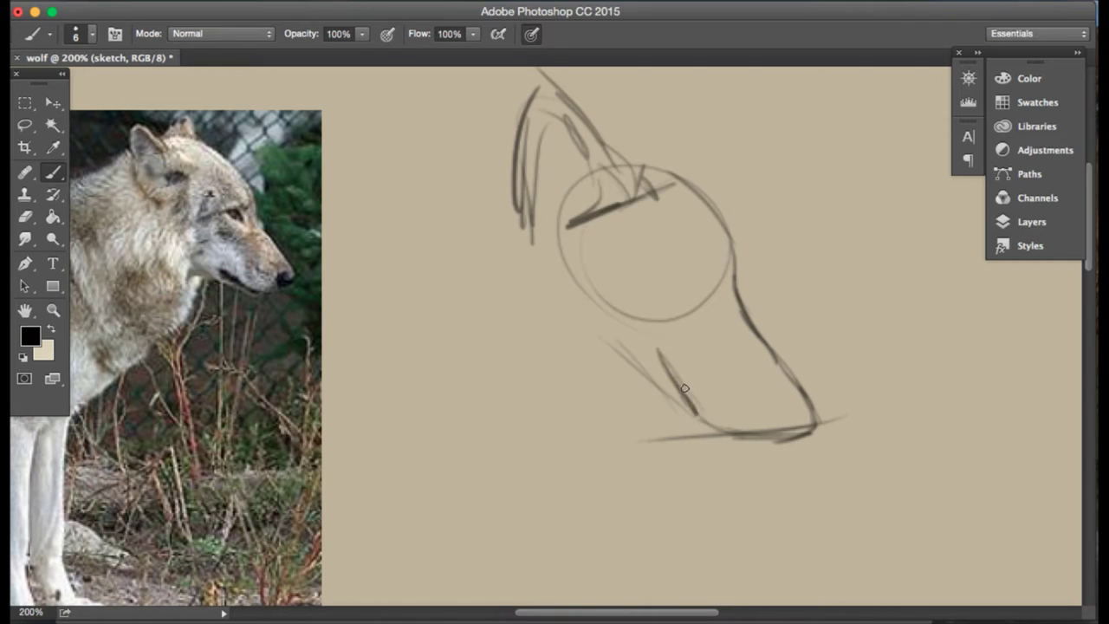
{"action": "mouse_move", "coordinate": [686, 374]}
{"action": "left_mouse_down"}
{"action": "mouse_move", "coordinate": [706, 439]}
{"action": "mouse_move", "coordinate": [609, 346]}
{"action": "mouse_move", "coordinate": [679, 383]}
{"action": "mouse_move", "coordinate": [649, 367]}
{"action": "mouse_move", "coordinate": [660, 364]}
{"action": "mouse_move", "coordinate": [736, 433]}
{"action": "left_mouse_up"}
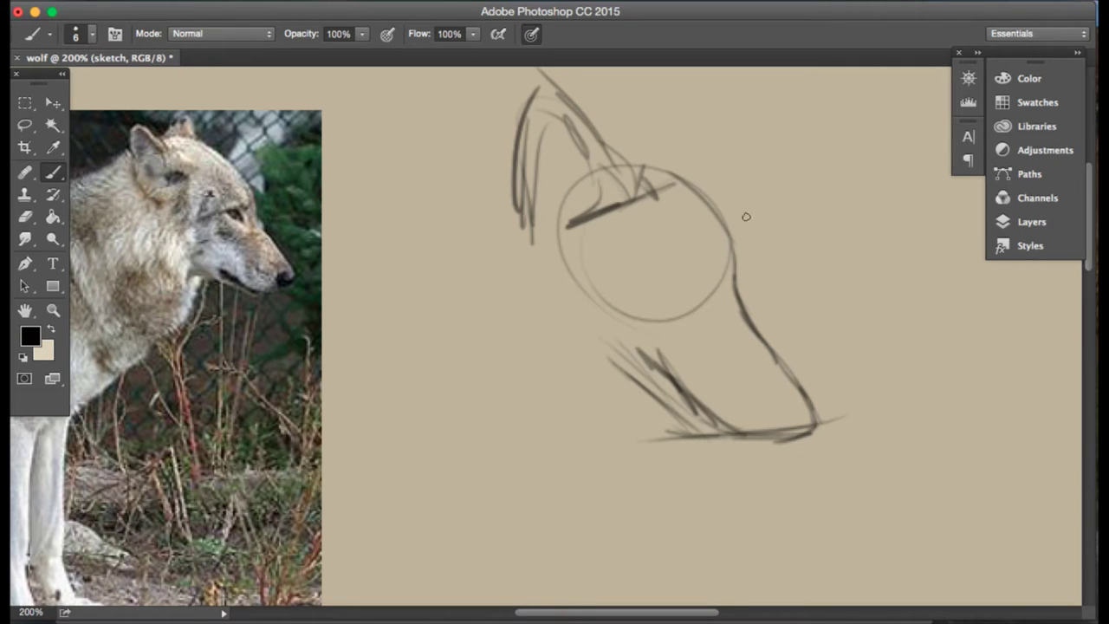
{"action": "mouse_move", "coordinate": [652, 159]}
{"action": "left_mouse_down"}
{"action": "mouse_move", "coordinate": [634, 129]}
{"action": "mouse_move", "coordinate": [646, 150]}
{"action": "mouse_move", "coordinate": [627, 130]}
{"action": "mouse_move", "coordinate": [613, 155]}
{"action": "mouse_move", "coordinate": [627, 131]}
{"action": "mouse_move", "coordinate": [650, 156]}
{"action": "left_mouse_up"}
- Erase the large near ear and redraw it lower and wider, joining its front edge to the forehead
{"action": "left_click", "coordinate": [24, 216]}
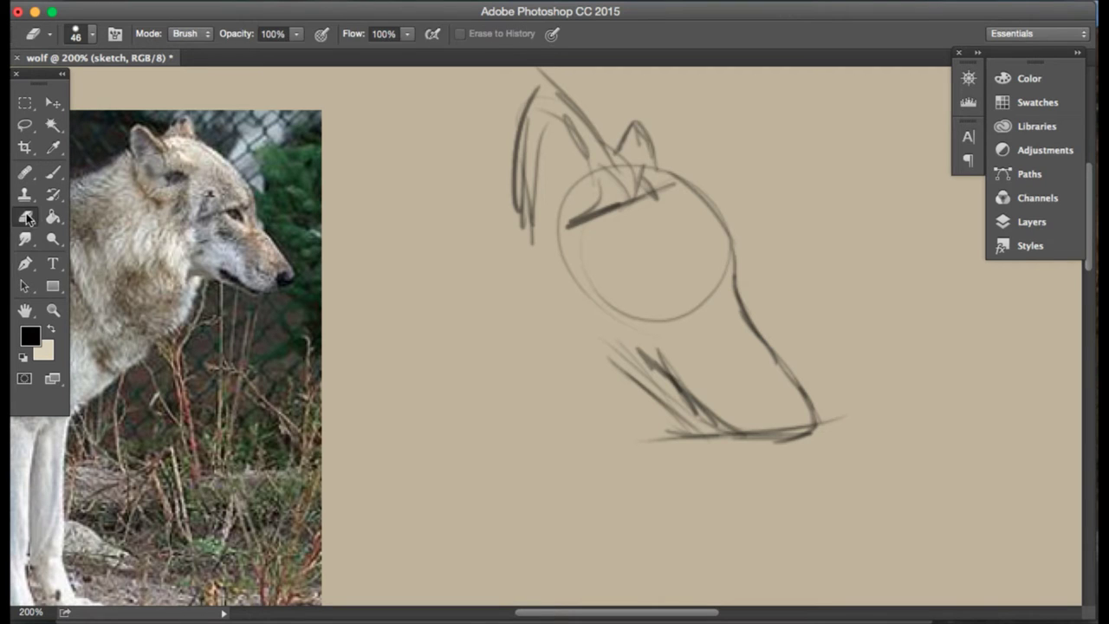
{"action": "mouse_move", "coordinate": [508, 119]}
{"action": "left_mouse_down"}
{"action": "mouse_move", "coordinate": [516, 159]}
{"action": "mouse_move", "coordinate": [542, 142]}
{"action": "mouse_move", "coordinate": [580, 199]}
{"action": "mouse_move", "coordinate": [637, 198]}
{"action": "mouse_move", "coordinate": [508, 97]}
{"action": "mouse_move", "coordinate": [500, 171]}
{"action": "left_mouse_up"}
{"action": "left_click", "coordinate": [53, 172]}
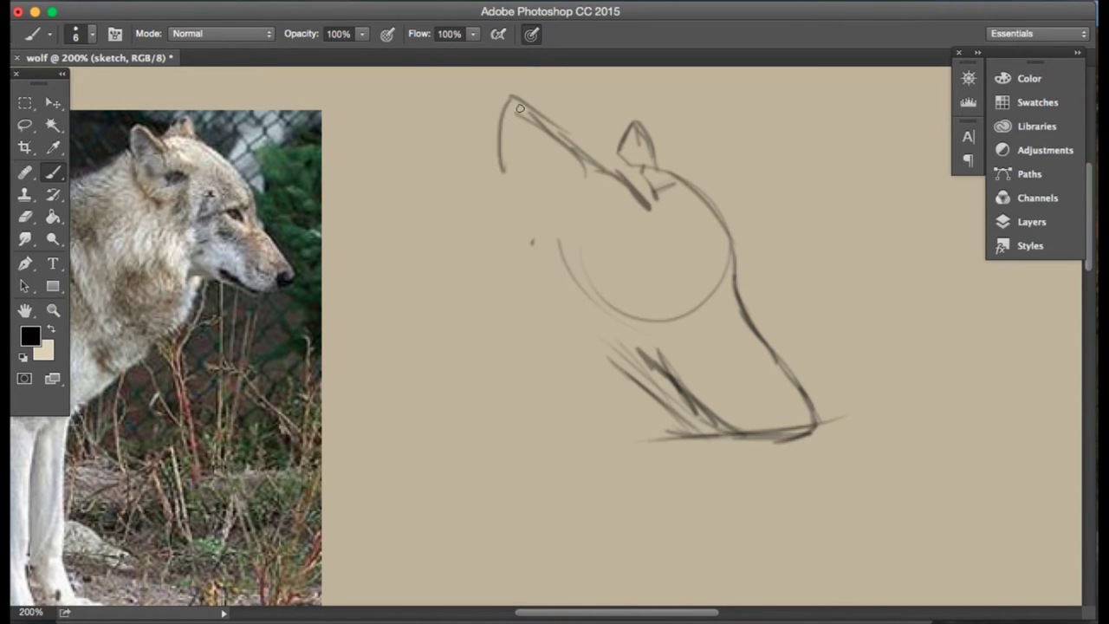
{"action": "mouse_move", "coordinate": [519, 108]}
{"action": "left_mouse_down"}
{"action": "mouse_move", "coordinate": [511, 144]}
{"action": "mouse_move", "coordinate": [511, 115]}
{"action": "mouse_move", "coordinate": [506, 138]}
{"action": "mouse_move", "coordinate": [504, 113]}
{"action": "mouse_move", "coordinate": [510, 195]}
{"action": "left_mouse_up"}
{"action": "left_click_drag", "start_coordinate": [520, 140], "coordinate": [532, 200]}
{"action": "left_click_drag", "start_coordinate": [528, 170], "coordinate": [553, 225]}
{"action": "mouse_move", "coordinate": [612, 155]}
{"action": "left_mouse_down"}
{"action": "mouse_move", "coordinate": [561, 135]}
{"action": "mouse_move", "coordinate": [573, 143]}
{"action": "left_mouse_up"}
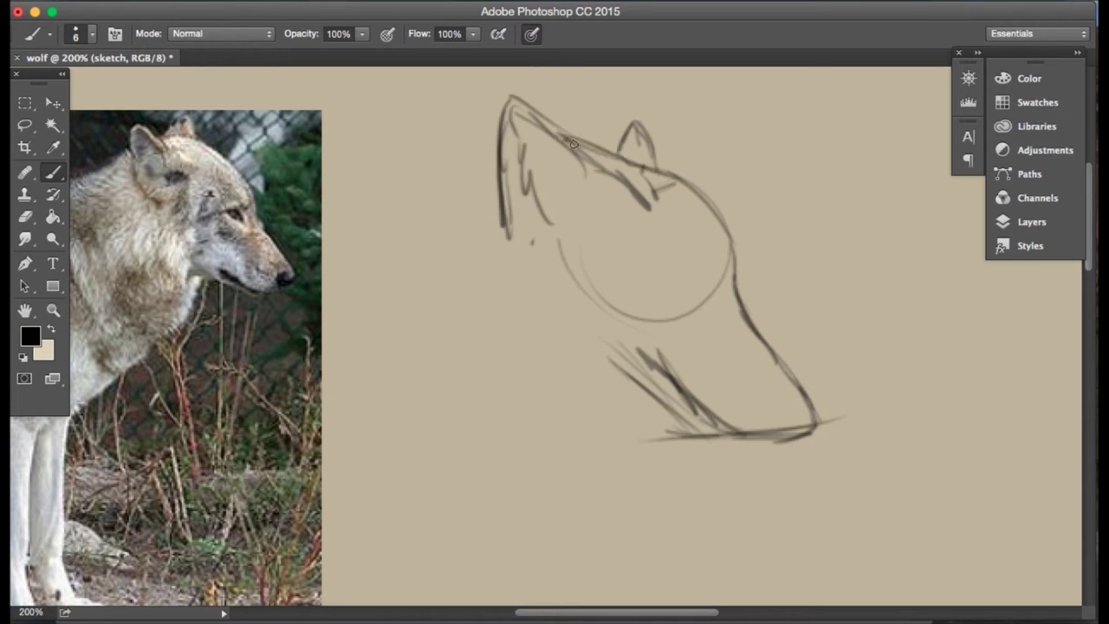
{"action": "mouse_move", "coordinate": [669, 174]}
{"action": "left_mouse_down"}
{"action": "mouse_move", "coordinate": [565, 150]}
{"action": "mouse_move", "coordinate": [664, 173]}
{"action": "left_mouse_up"}
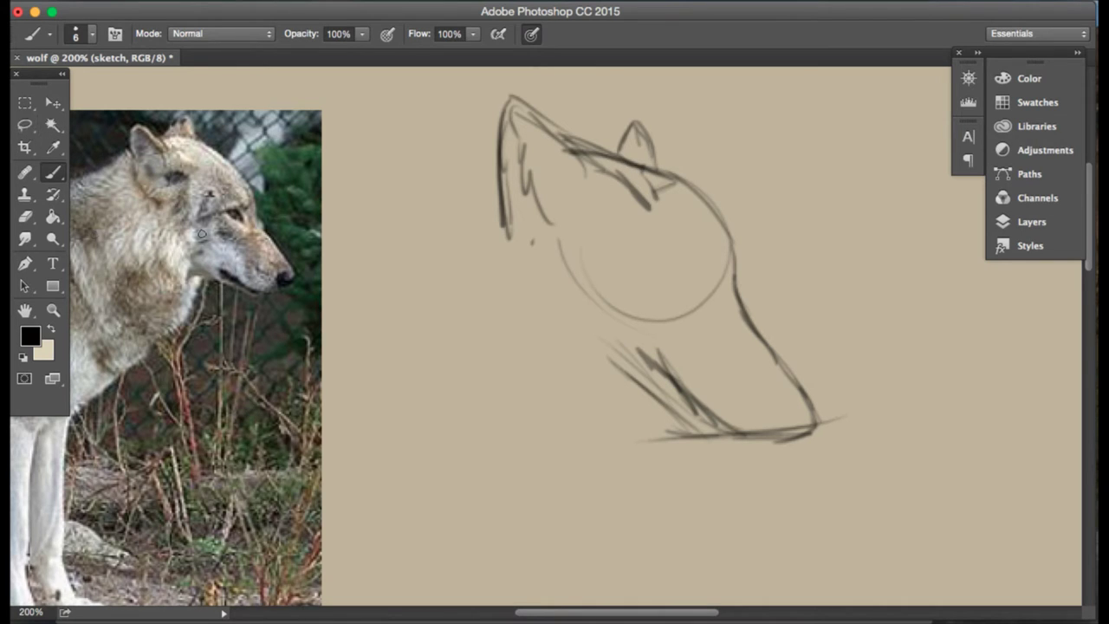
- Erase the rough jaw strokes and redraw the muzzle's underside, mouth line and lower jaw
{"action": "left_click", "coordinate": [26, 216]}
{"action": "mouse_move", "coordinate": [675, 453]}
{"action": "left_mouse_down"}
{"action": "mouse_move", "coordinate": [634, 371]}
{"action": "mouse_move", "coordinate": [718, 456]}
{"action": "mouse_move", "coordinate": [748, 470]}
{"action": "left_mouse_up"}
{"action": "left_click", "coordinate": [53, 173]}
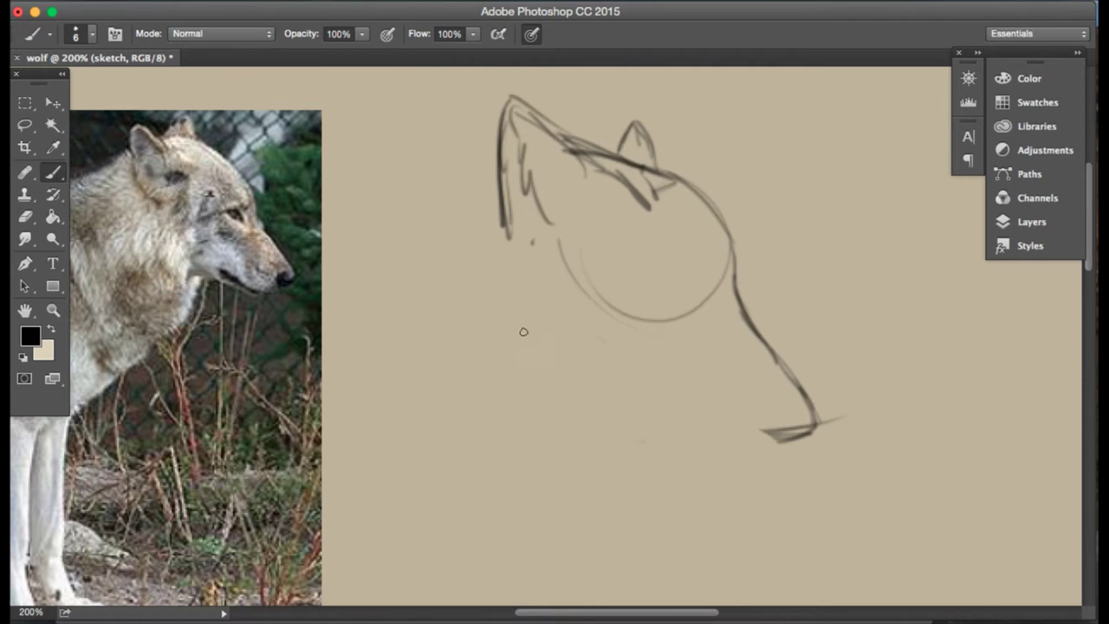
{"action": "mouse_move", "coordinate": [798, 432]}
{"action": "left_mouse_down"}
{"action": "mouse_move", "coordinate": [704, 437]}
{"action": "mouse_move", "coordinate": [787, 430]}
{"action": "mouse_move", "coordinate": [730, 432]}
{"action": "mouse_move", "coordinate": [689, 414]}
{"action": "left_mouse_up"}
{"action": "left_click_drag", "start_coordinate": [715, 424], "coordinate": [661, 387]}
{"action": "left_click_drag", "start_coordinate": [722, 433], "coordinate": [639, 370]}
{"action": "left_click_drag", "start_coordinate": [694, 409], "coordinate": [639, 371]}
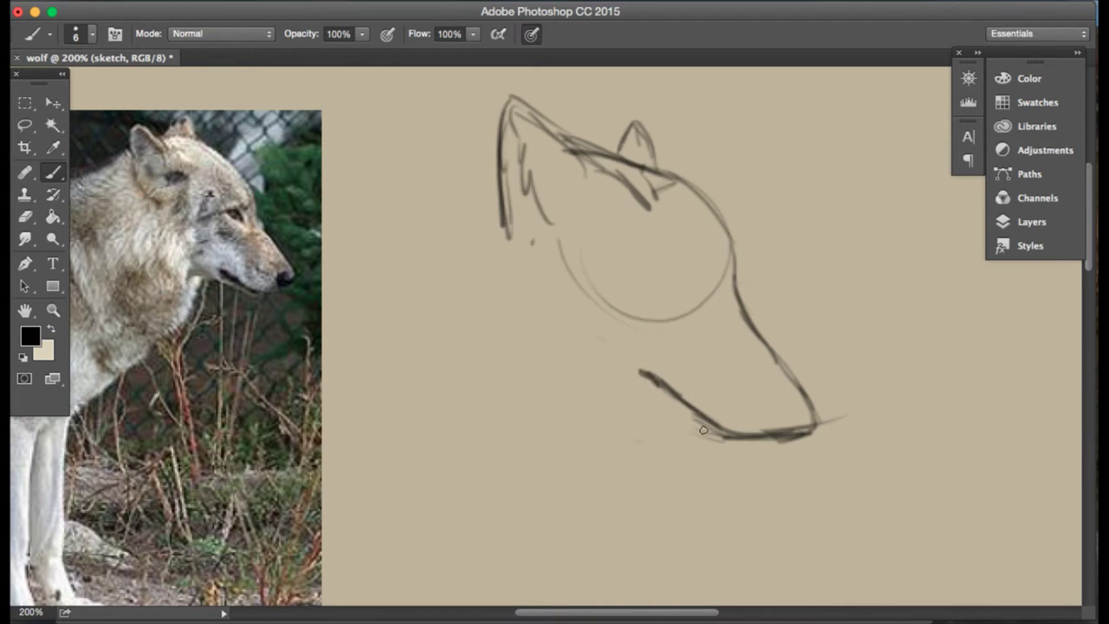
{"action": "left_click_drag", "start_coordinate": [708, 433], "coordinate": [670, 412]}
{"action": "mouse_move", "coordinate": [729, 435]}
{"action": "left_mouse_down"}
{"action": "mouse_move", "coordinate": [668, 419]}
{"action": "mouse_move", "coordinate": [552, 359]}
{"action": "left_mouse_up"}
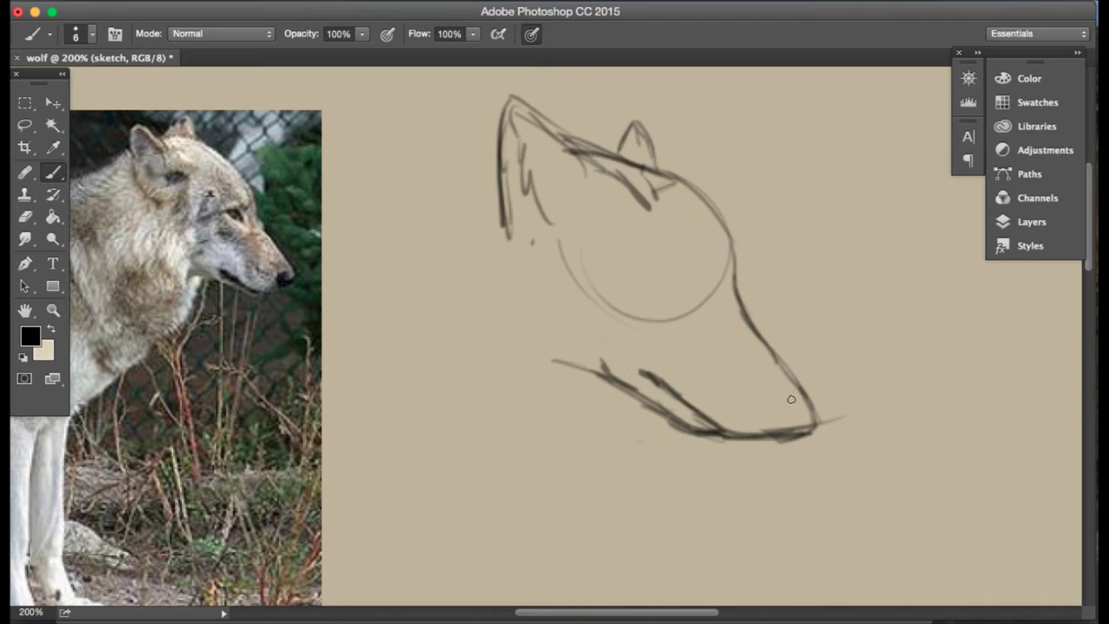
- Erase the muzzle tip, mouth line and lower jaw from the head sketch
{"action": "mouse_move", "coordinate": [791, 398]}
{"action": "left_mouse_down"}
{"action": "mouse_move", "coordinate": [809, 435]}
{"action": "mouse_move", "coordinate": [724, 431]}
{"action": "left_mouse_up"}
{"action": "left_click", "coordinate": [25, 216]}
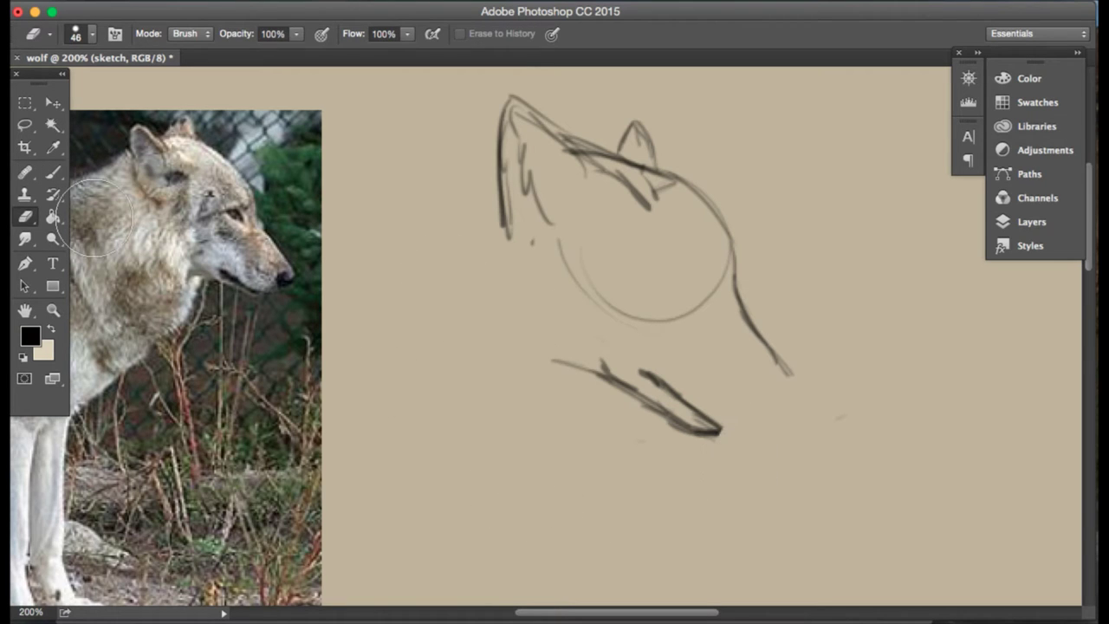
{"action": "left_click", "coordinate": [52, 171]}
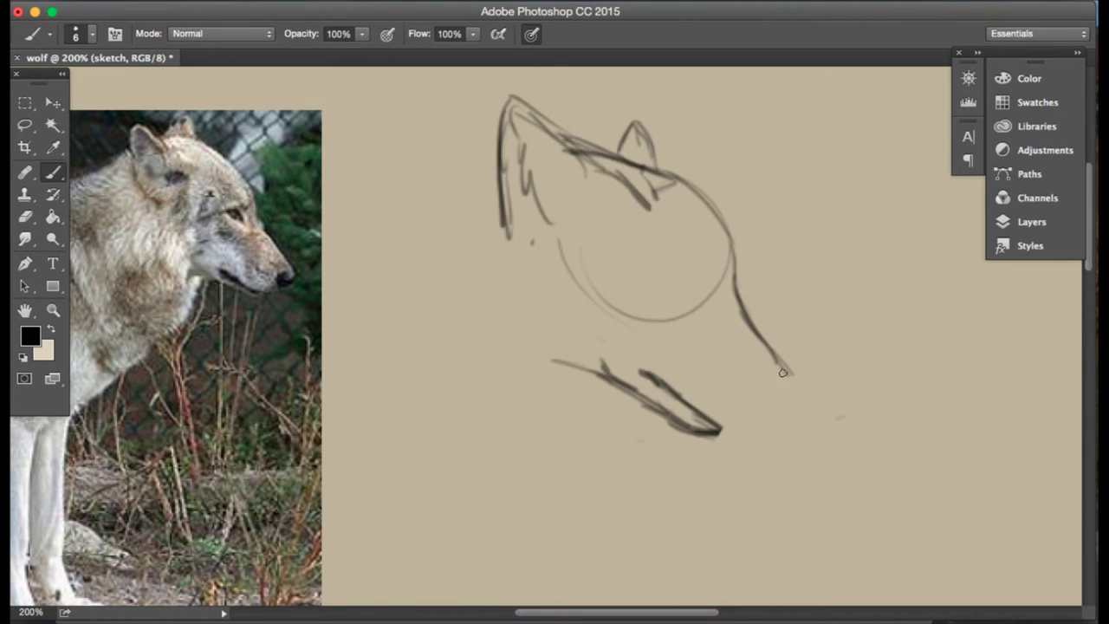
{"action": "mouse_move", "coordinate": [782, 373]}
{"action": "left_mouse_down"}
{"action": "mouse_move", "coordinate": [799, 395]}
{"action": "mouse_move", "coordinate": [783, 416]}
{"action": "mouse_move", "coordinate": [713, 422]}
{"action": "mouse_move", "coordinate": [692, 444]}
{"action": "mouse_move", "coordinate": [662, 446]}
{"action": "mouse_move", "coordinate": [635, 412]}
{"action": "mouse_move", "coordinate": [583, 386]}
{"action": "left_mouse_up"}
{"action": "left_click", "coordinate": [24, 217]}
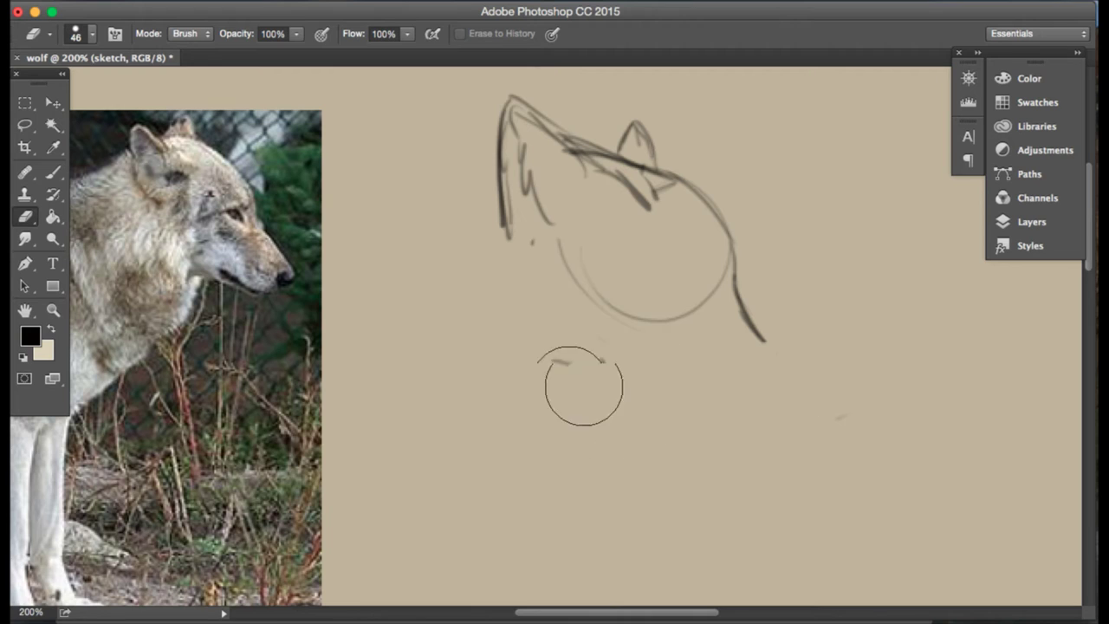
- Sketch a larger skull circle overlapping the lower left of the existing head outline
{"action": "left_click", "coordinate": [53, 171]}
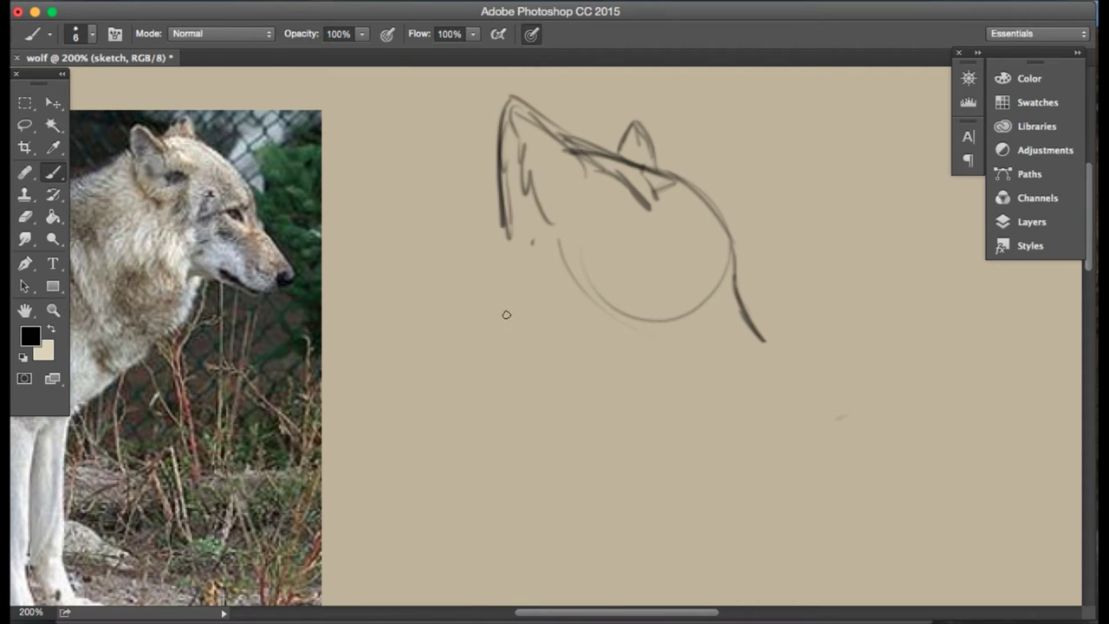
{"action": "mouse_move", "coordinate": [625, 347]}
{"action": "left_mouse_down"}
{"action": "mouse_move", "coordinate": [496, 242]}
{"action": "mouse_move", "coordinate": [679, 219]}
{"action": "mouse_move", "coordinate": [697, 242]}
{"action": "mouse_move", "coordinate": [562, 338]}
{"action": "mouse_move", "coordinate": [697, 273]}
{"action": "left_mouse_up"}
{"action": "left_click", "coordinate": [24, 217]}
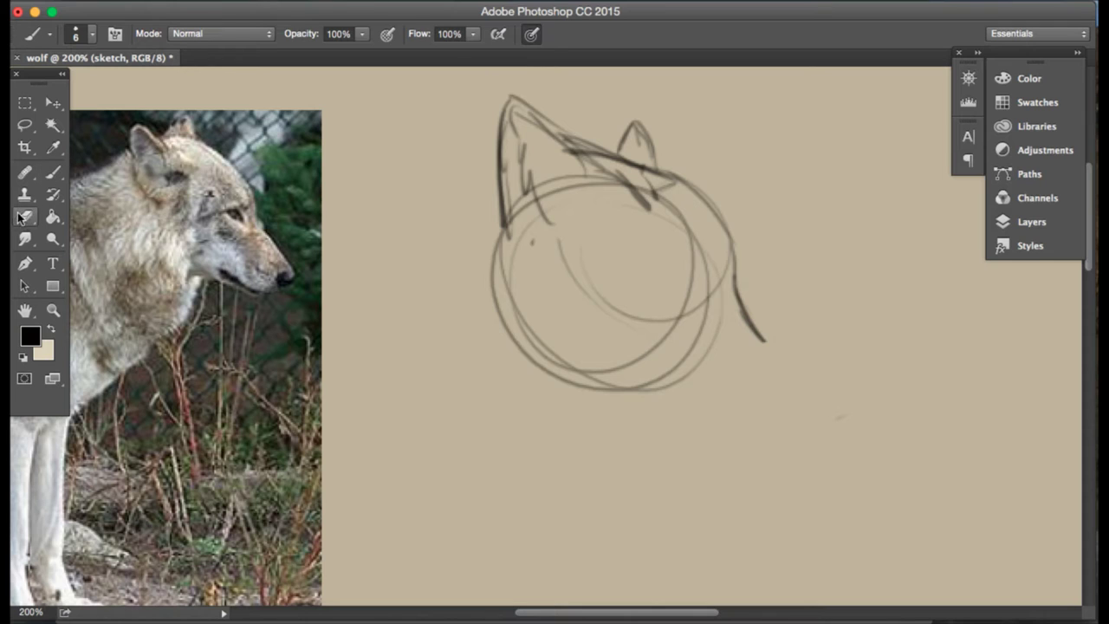
- Delete the sketch layer and replace it with a new empty layer named "sketch"
{"action": "left_click", "coordinate": [1004, 223]}
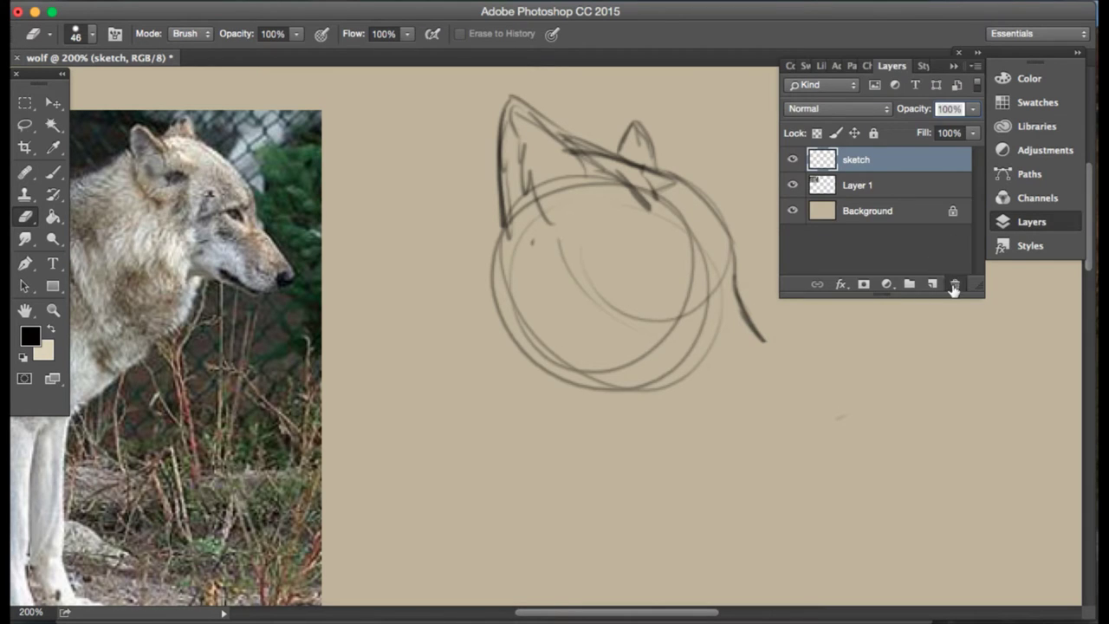
{"action": "left_click", "coordinate": [954, 284]}
{"action": "left_click", "coordinate": [933, 285]}
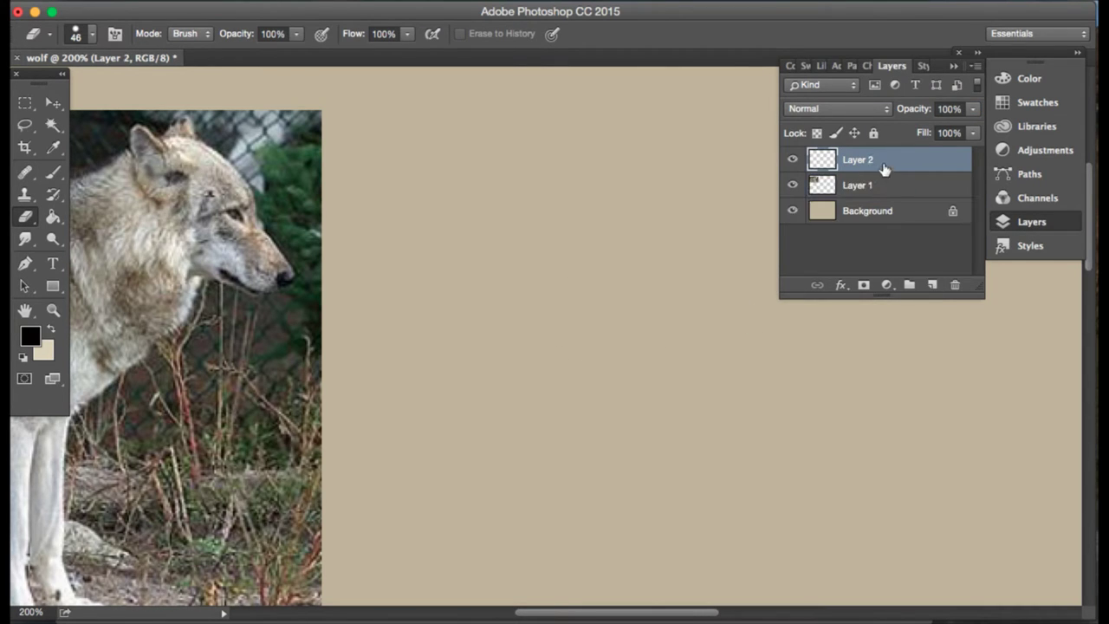
{"action": "double_click", "coordinate": [871, 159]}
{"action": "key", "text": "BackSpace"}
{"action": "type", "text": "sketch"}
{"action": "key", "text": "Return"}
{"action": "left_click", "coordinate": [1030, 221]}
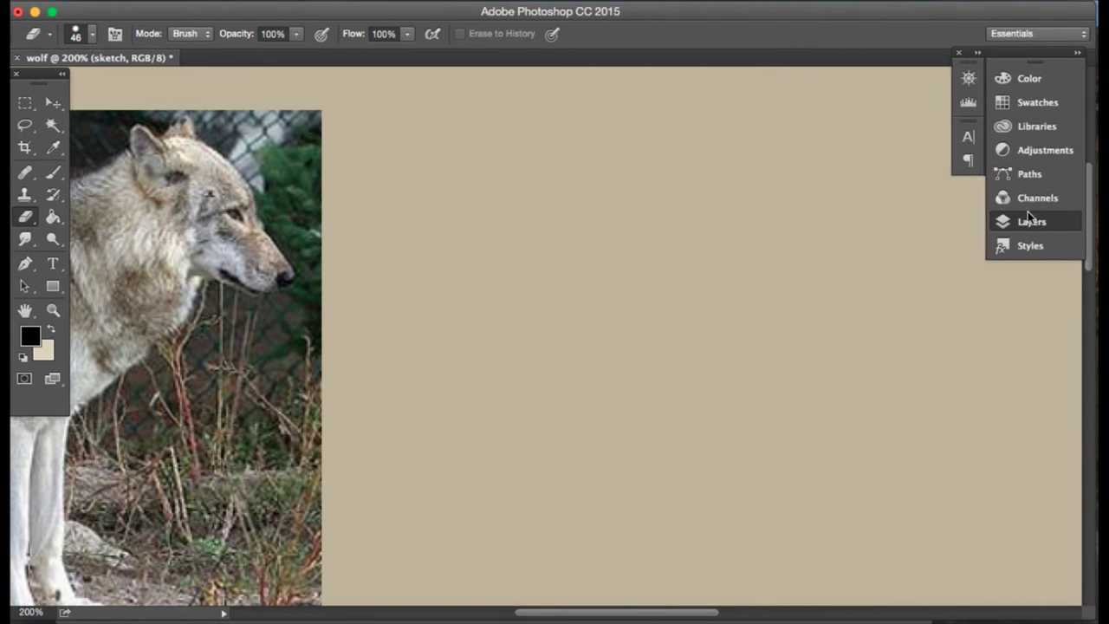
- Brush a loose skull circle beside the wolf photo with two crossing diagonal guidelines
{"action": "left_click", "coordinate": [53, 173]}
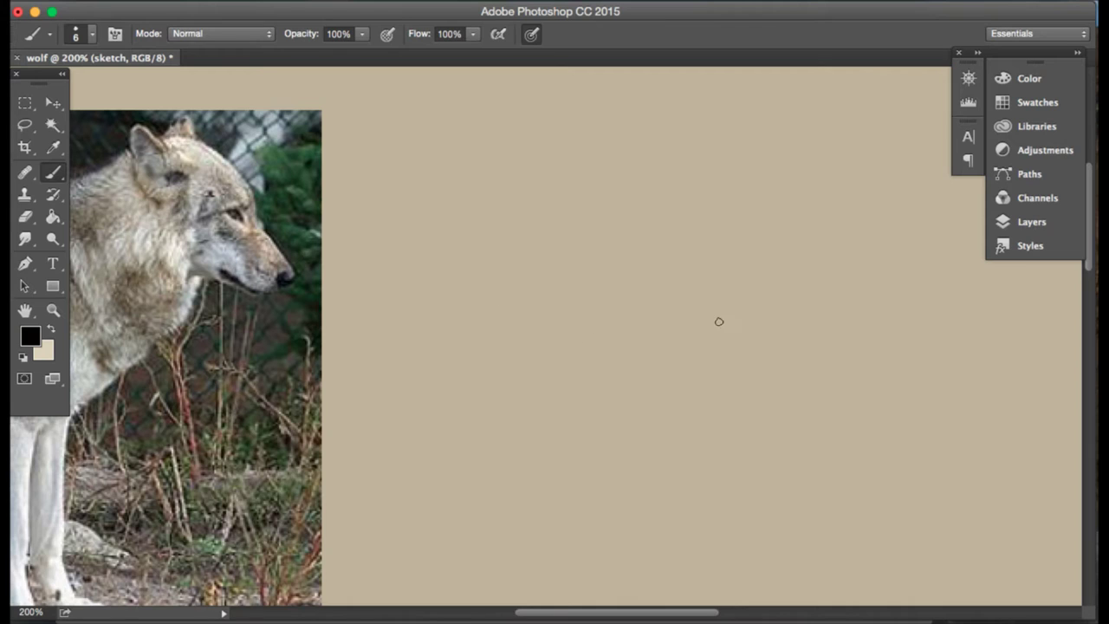
{"action": "mouse_move", "coordinate": [665, 209]}
{"action": "left_mouse_down"}
{"action": "mouse_move", "coordinate": [531, 317]}
{"action": "mouse_move", "coordinate": [540, 225]}
{"action": "mouse_move", "coordinate": [689, 231]}
{"action": "mouse_move", "coordinate": [582, 356]}
{"action": "left_mouse_up"}
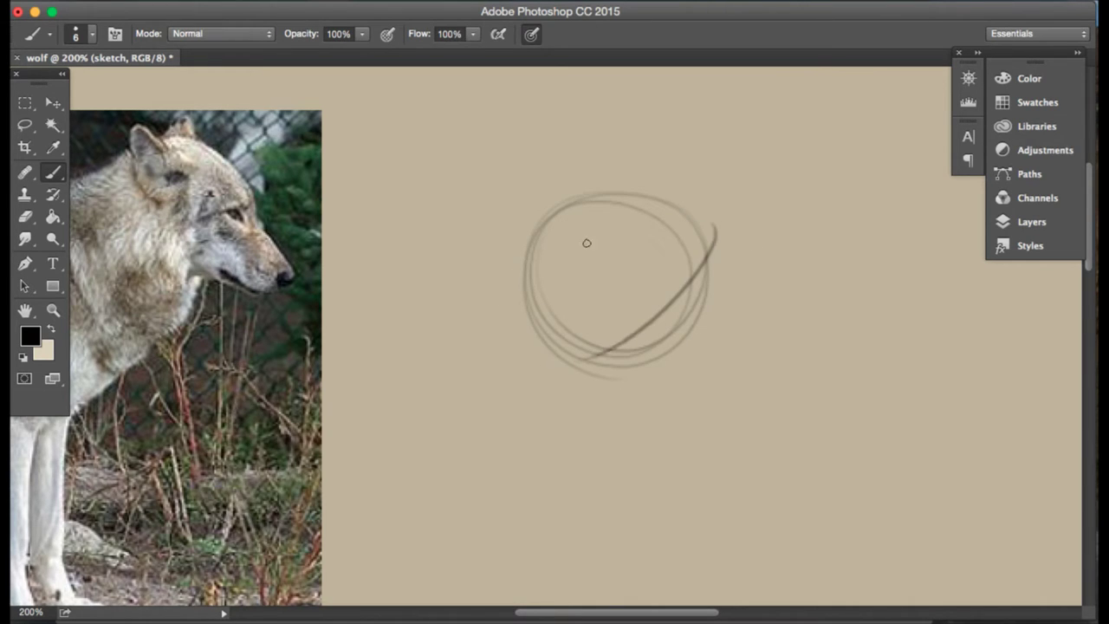
{"action": "left_click_drag", "start_coordinate": [575, 220], "coordinate": [776, 390]}
- Sketch the forehead contour along the circle's right side and extend it down into the muzzle's bridge
{"action": "mouse_move", "coordinate": [721, 303]}
{"action": "left_mouse_down"}
{"action": "mouse_move", "coordinate": [715, 226]}
{"action": "mouse_move", "coordinate": [727, 279]}
{"action": "left_mouse_up"}
{"action": "left_click_drag", "start_coordinate": [688, 201], "coordinate": [739, 279]}
{"action": "left_click_drag", "start_coordinate": [658, 172], "coordinate": [708, 220]}
{"action": "mouse_move", "coordinate": [636, 152]}
{"action": "left_mouse_down"}
{"action": "mouse_move", "coordinate": [728, 260]}
{"action": "mouse_move", "coordinate": [724, 317]}
{"action": "left_mouse_up"}
{"action": "mouse_move", "coordinate": [724, 260]}
{"action": "left_mouse_down"}
{"action": "mouse_move", "coordinate": [728, 332]}
{"action": "mouse_move", "coordinate": [725, 317]}
{"action": "mouse_move", "coordinate": [747, 350]}
{"action": "left_mouse_up"}
{"action": "left_click_drag", "start_coordinate": [724, 307], "coordinate": [804, 438]}
{"action": "left_click_drag", "start_coordinate": [778, 383], "coordinate": [824, 470]}
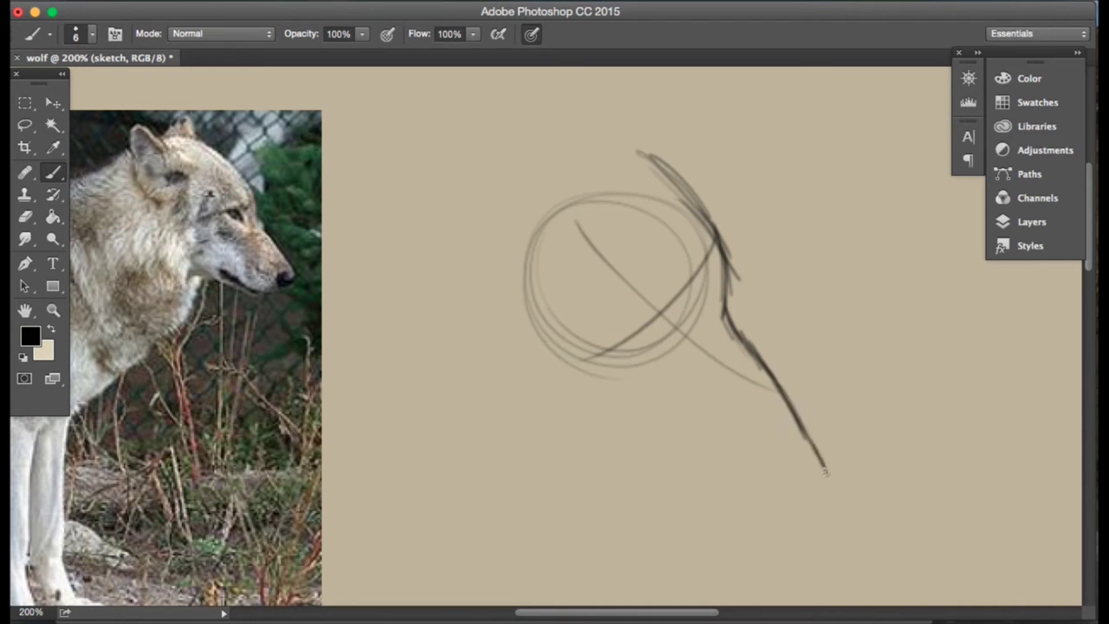
{"action": "left_click_drag", "start_coordinate": [746, 351], "coordinate": [807, 433]}
{"action": "left_click_drag", "start_coordinate": [763, 369], "coordinate": [840, 466]}
- Erase the muzzle's bridge below the brow and redraw it longer, ending in a nose tip and short underside
{"action": "left_click", "coordinate": [26, 217]}
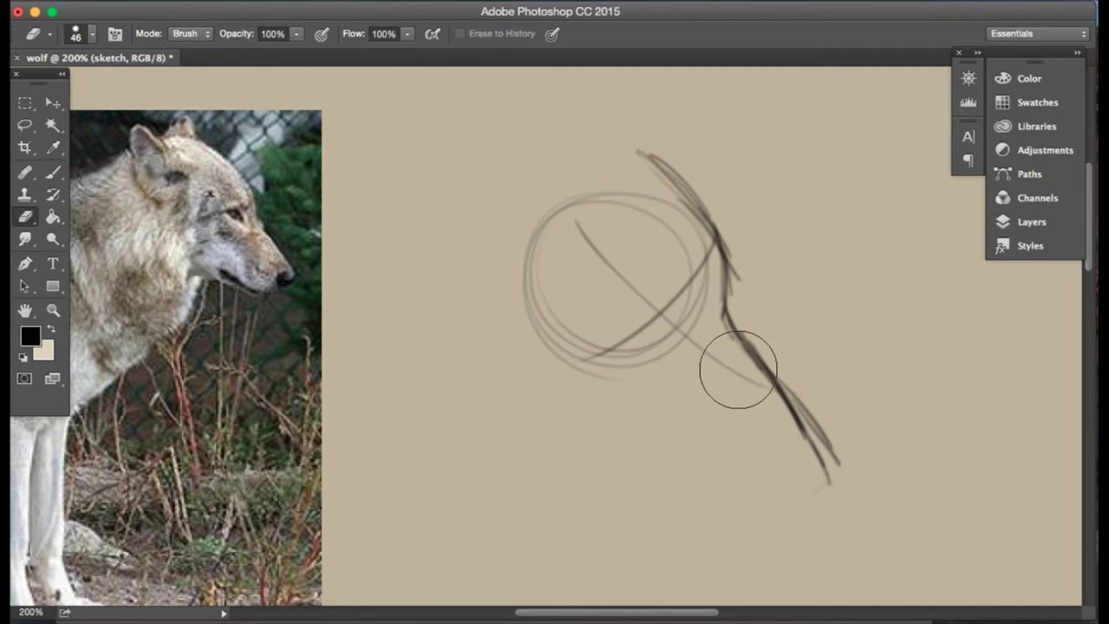
{"action": "left_click_drag", "start_coordinate": [736, 369], "coordinate": [833, 474]}
{"action": "left_click", "coordinate": [53, 171]}
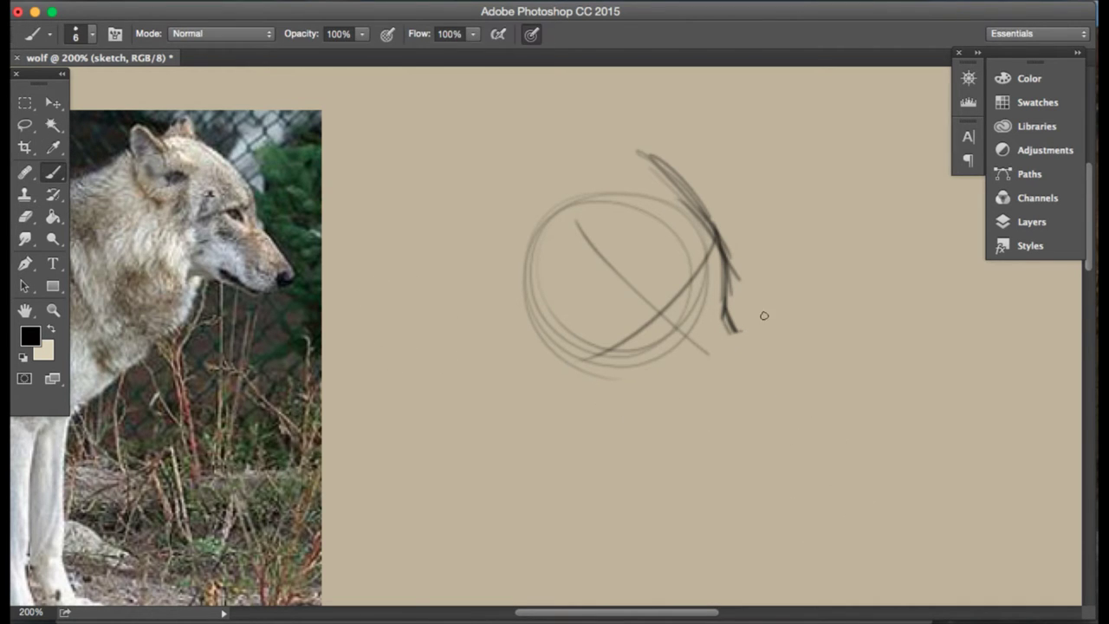
{"action": "left_click_drag", "start_coordinate": [724, 312], "coordinate": [852, 451]}
{"action": "mouse_move", "coordinate": [776, 364]}
{"action": "left_mouse_down"}
{"action": "mouse_move", "coordinate": [879, 498]}
{"action": "mouse_move", "coordinate": [831, 508]}
{"action": "left_mouse_up"}
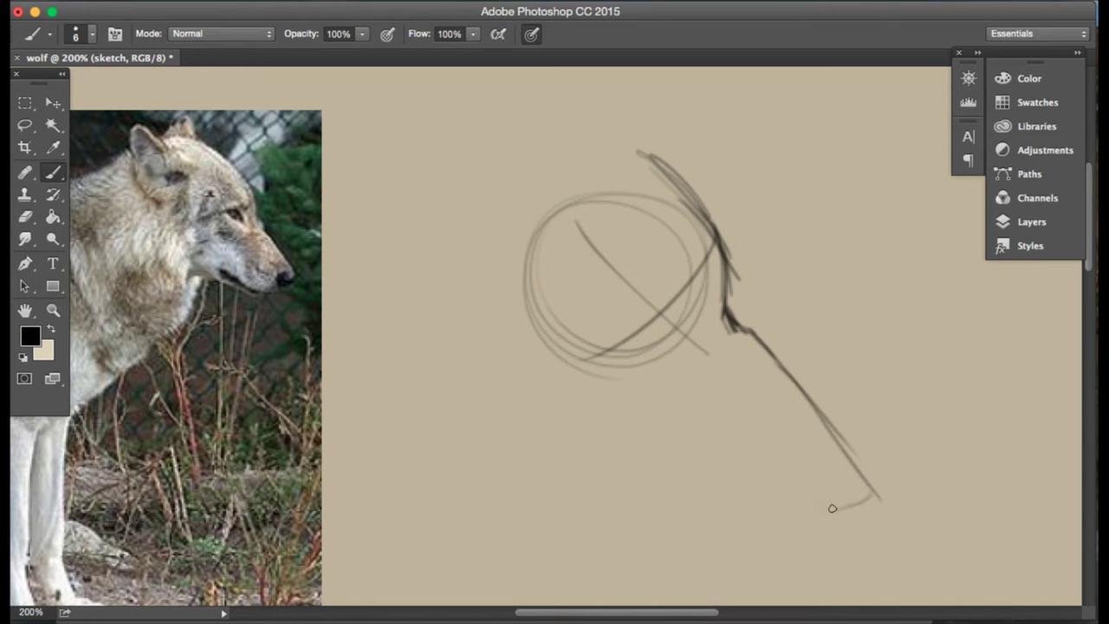
{"action": "mouse_move", "coordinate": [849, 465]}
{"action": "left_mouse_down"}
{"action": "mouse_move", "coordinate": [860, 487]}
{"action": "mouse_move", "coordinate": [788, 511]}
{"action": "mouse_move", "coordinate": [815, 507]}
{"action": "left_mouse_up"}
{"action": "mouse_move", "coordinate": [842, 464]}
{"action": "left_mouse_down"}
{"action": "mouse_move", "coordinate": [833, 499]}
{"action": "mouse_move", "coordinate": [817, 508]}
{"action": "mouse_move", "coordinate": [744, 500]}
{"action": "left_mouse_up"}
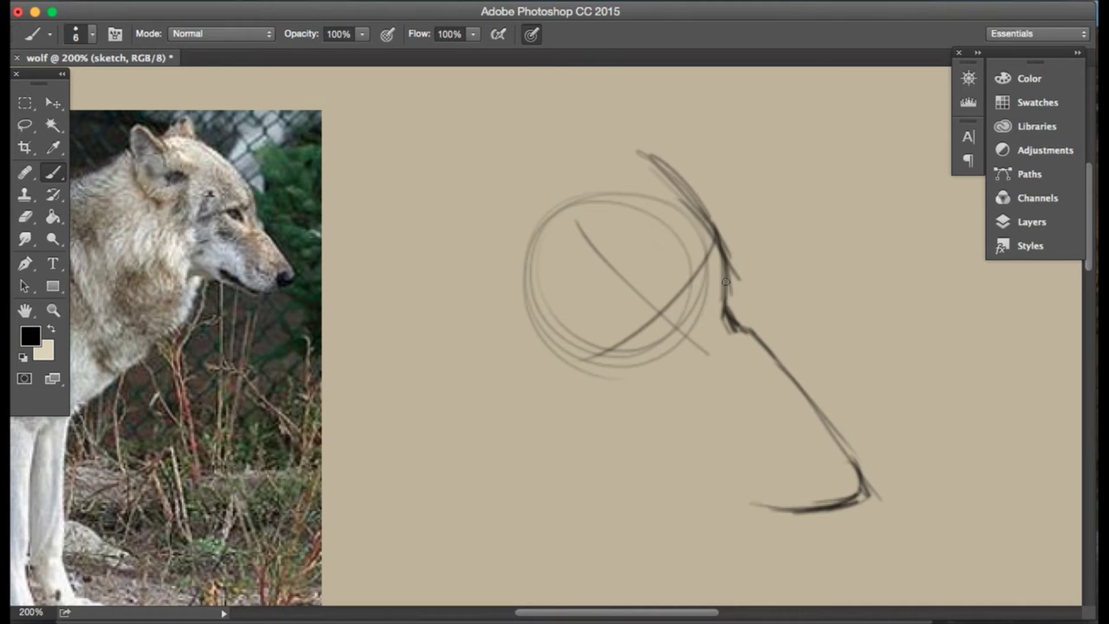
- Darken the forehead and brow contour and extend it upward toward the top of the head
{"action": "mouse_move", "coordinate": [726, 281]}
{"action": "left_mouse_down"}
{"action": "mouse_move", "coordinate": [755, 338]}
{"action": "mouse_move", "coordinate": [726, 286]}
{"action": "left_mouse_up"}
{"action": "left_click_drag", "start_coordinate": [697, 206], "coordinate": [712, 234]}
{"action": "left_click_drag", "start_coordinate": [684, 189], "coordinate": [719, 240]}
{"action": "left_click_drag", "start_coordinate": [668, 170], "coordinate": [710, 227]}
{"action": "left_click_drag", "start_coordinate": [632, 145], "coordinate": [699, 211]}
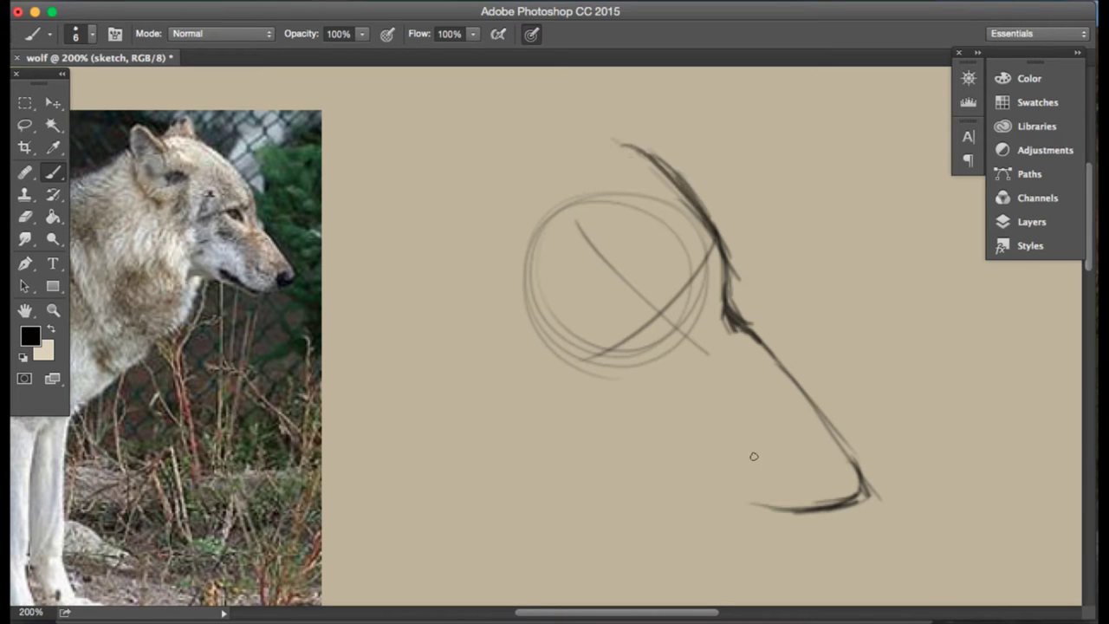
- Sketch the nose shape, the mouth line and the lower jaw running back toward the throat
{"action": "mouse_move", "coordinate": [841, 456]}
{"action": "left_mouse_down"}
{"action": "mouse_move", "coordinate": [827, 498]}
{"action": "mouse_move", "coordinate": [783, 510]}
{"action": "mouse_move", "coordinate": [700, 466]}
{"action": "left_mouse_up"}
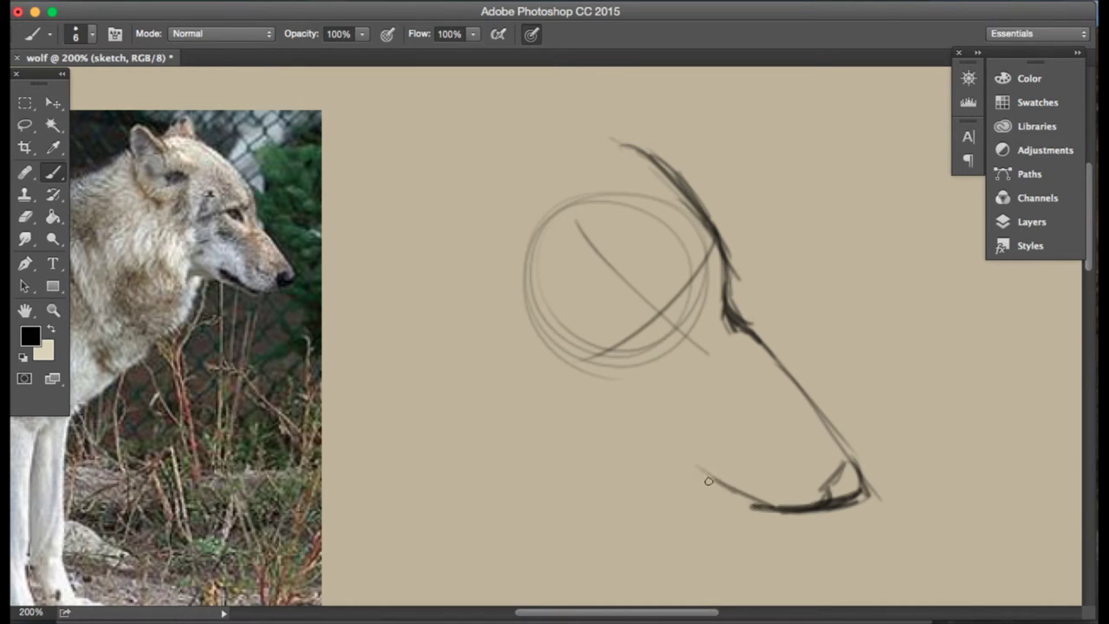
{"action": "mouse_move", "coordinate": [755, 506]}
{"action": "left_mouse_down"}
{"action": "mouse_move", "coordinate": [651, 436]}
{"action": "mouse_move", "coordinate": [728, 507]}
{"action": "mouse_move", "coordinate": [700, 505]}
{"action": "mouse_move", "coordinate": [667, 481]}
{"action": "left_mouse_up"}
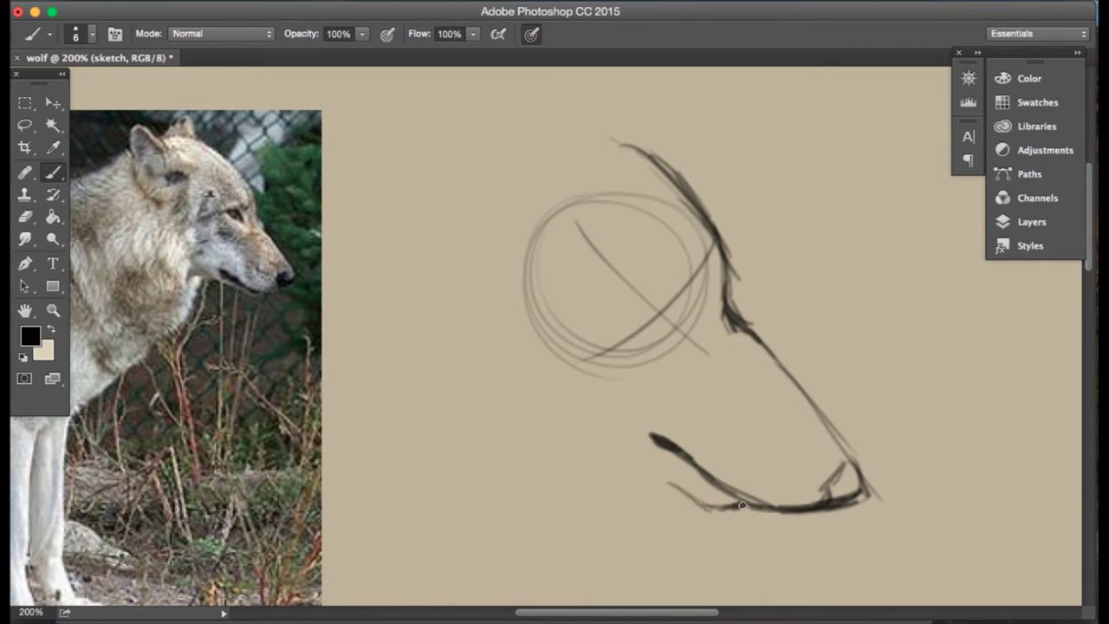
{"action": "mouse_move", "coordinate": [741, 505]}
{"action": "left_mouse_down"}
{"action": "mouse_move", "coordinate": [705, 507]}
{"action": "mouse_move", "coordinate": [651, 473]}
{"action": "left_mouse_up"}
{"action": "mouse_move", "coordinate": [741, 505]}
{"action": "left_mouse_down"}
{"action": "mouse_move", "coordinate": [703, 506]}
{"action": "mouse_move", "coordinate": [573, 406]}
{"action": "left_mouse_up"}
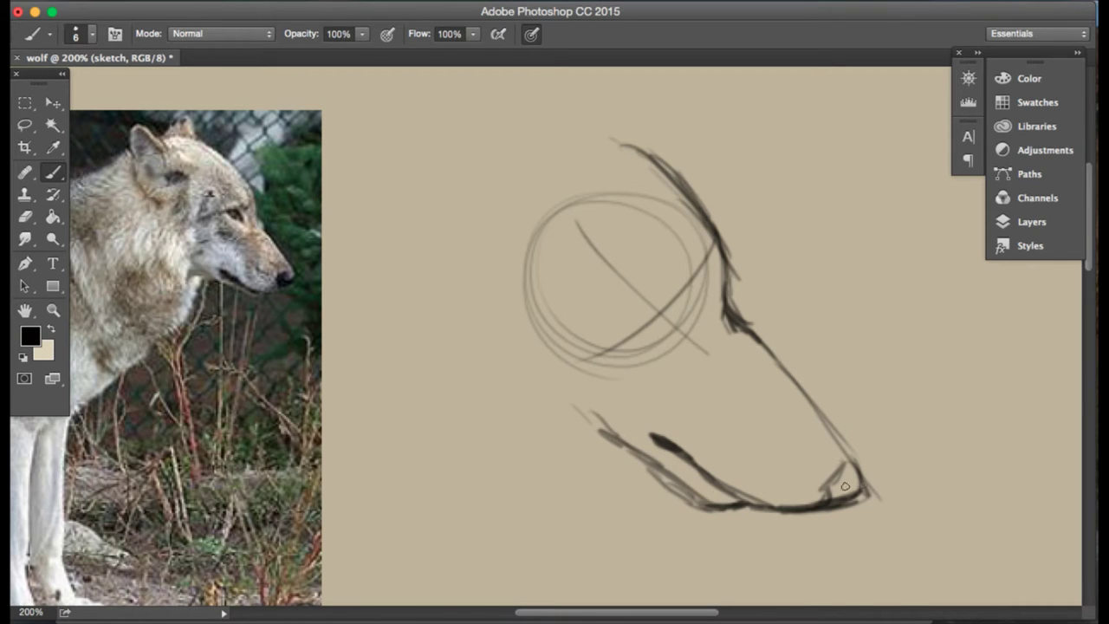
- Erase the forehead contour above the brow and redraw it slightly farther out from the skull circle
{"action": "left_click", "coordinate": [26, 217]}
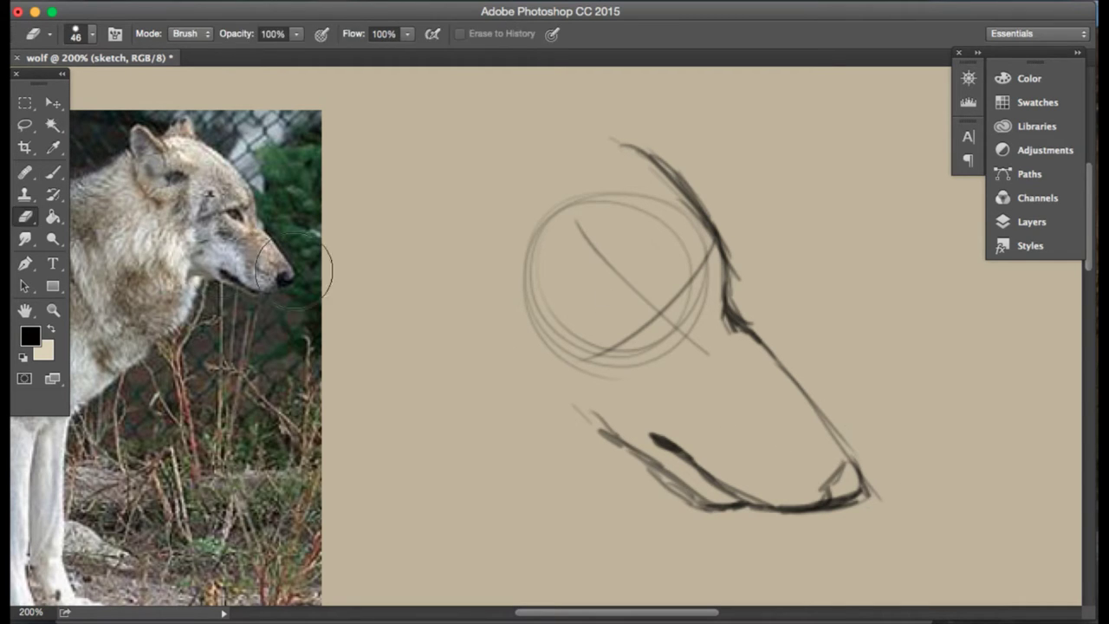
{"action": "mouse_move", "coordinate": [741, 321]}
{"action": "left_mouse_down"}
{"action": "mouse_move", "coordinate": [660, 185]}
{"action": "mouse_move", "coordinate": [620, 143]}
{"action": "mouse_move", "coordinate": [719, 232]}
{"action": "left_mouse_up"}
{"action": "left_click", "coordinate": [53, 171]}
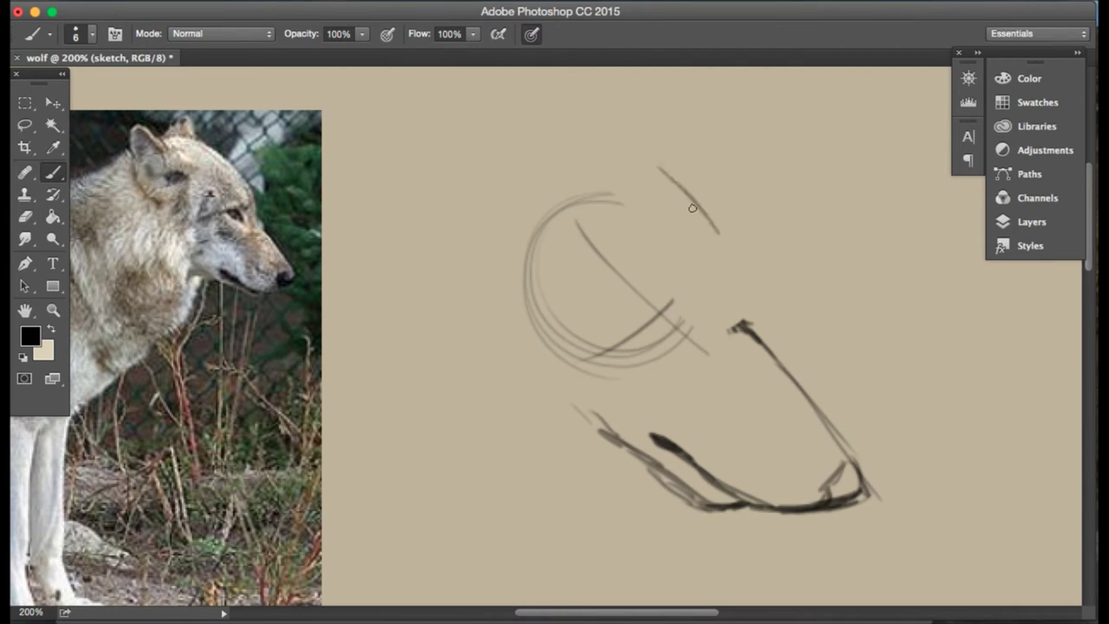
{"action": "left_click_drag", "start_coordinate": [681, 196], "coordinate": [750, 275]}
{"action": "left_click_drag", "start_coordinate": [636, 146], "coordinate": [734, 248]}
{"action": "mouse_move", "coordinate": [688, 195]}
{"action": "left_mouse_down"}
{"action": "mouse_move", "coordinate": [742, 284]}
{"action": "mouse_move", "coordinate": [743, 326]}
{"action": "mouse_move", "coordinate": [745, 270]}
{"action": "left_mouse_up"}
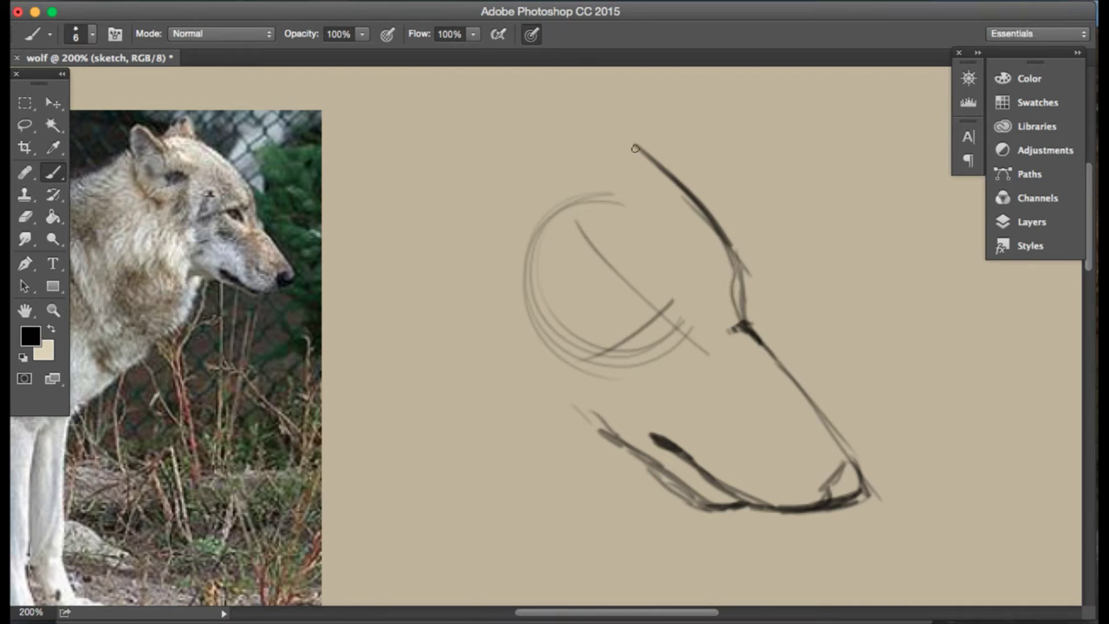
- Extend the top-of-head contour backward and outline the near ear as a tall pointed shape above the skull circle
{"action": "left_click_drag", "start_coordinate": [635, 149], "coordinate": [563, 127]}
{"action": "left_click_drag", "start_coordinate": [576, 149], "coordinate": [609, 177]}
{"action": "mouse_move", "coordinate": [608, 170]}
{"action": "left_mouse_down"}
{"action": "mouse_move", "coordinate": [608, 201]}
{"action": "mouse_move", "coordinate": [571, 213]}
{"action": "mouse_move", "coordinate": [566, 203]}
{"action": "mouse_move", "coordinate": [537, 235]}
{"action": "left_mouse_up"}
{"action": "mouse_move", "coordinate": [515, 93]}
{"action": "left_mouse_down"}
{"action": "mouse_move", "coordinate": [599, 177]}
{"action": "mouse_move", "coordinate": [571, 148]}
{"action": "left_mouse_up"}
{"action": "left_click_drag", "start_coordinate": [496, 90], "coordinate": [499, 211]}
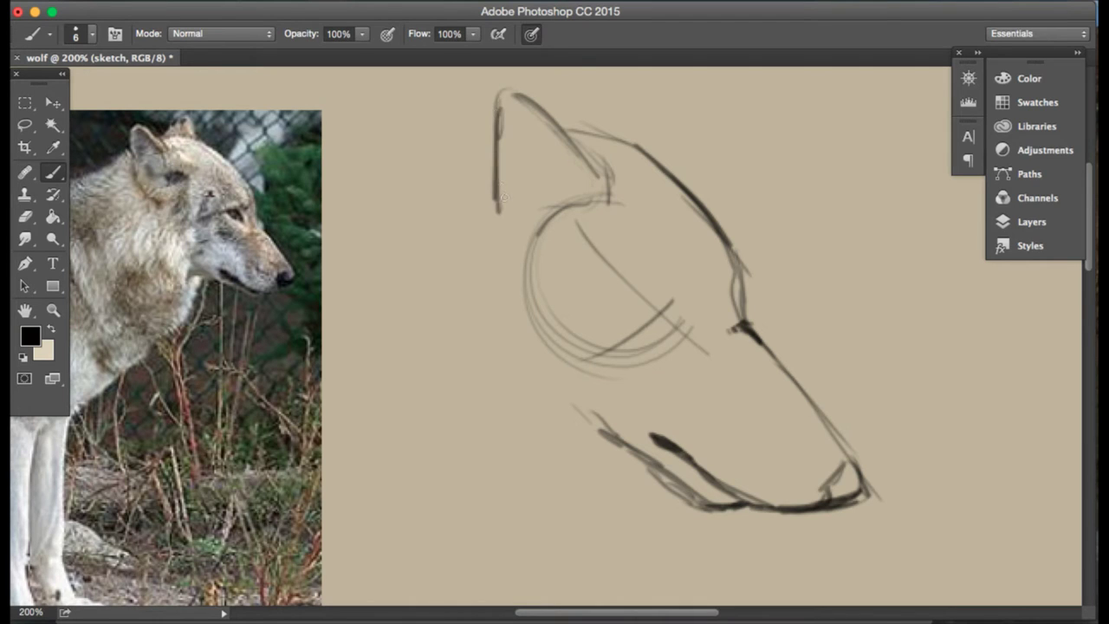
- Sketch the inner fold of the near ear and short fur strokes from its base down to the skull circle
{"action": "left_click_drag", "start_coordinate": [500, 149], "coordinate": [501, 189]}
{"action": "mouse_move", "coordinate": [522, 212]}
{"action": "left_mouse_down"}
{"action": "mouse_move", "coordinate": [504, 170]}
{"action": "mouse_move", "coordinate": [512, 172]}
{"action": "mouse_move", "coordinate": [493, 213]}
{"action": "left_mouse_up"}
{"action": "mouse_move", "coordinate": [571, 162]}
{"action": "left_mouse_down"}
{"action": "mouse_move", "coordinate": [481, 217]}
{"action": "mouse_move", "coordinate": [479, 245]}
{"action": "left_mouse_up"}
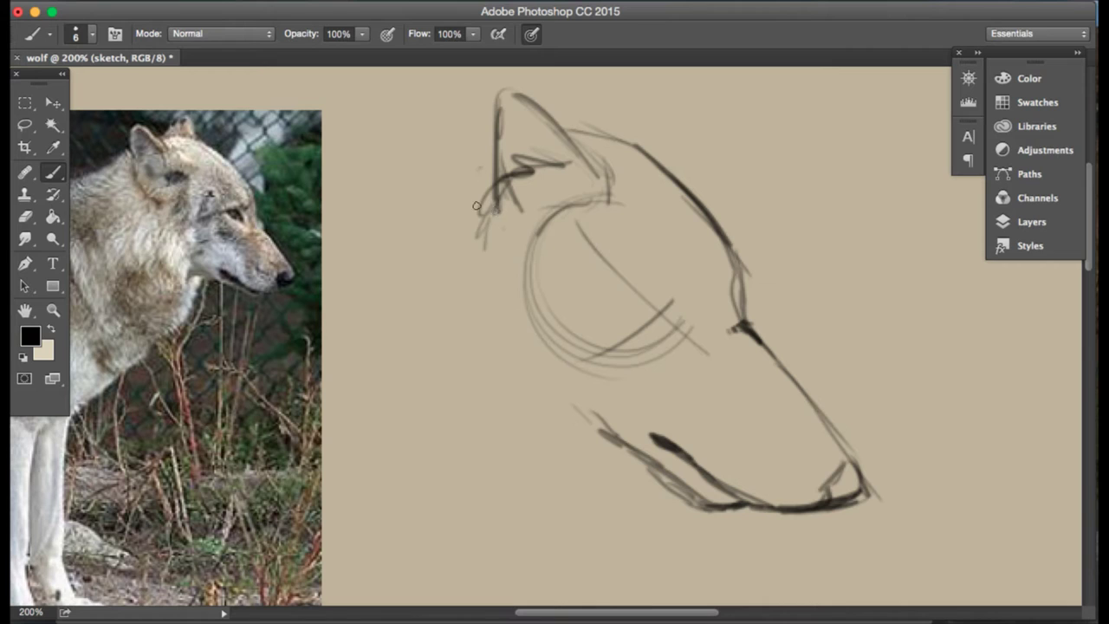
{"action": "left_click_drag", "start_coordinate": [479, 169], "coordinate": [472, 232]}
{"action": "mouse_move", "coordinate": [482, 193]}
{"action": "left_mouse_down"}
{"action": "mouse_move", "coordinate": [496, 253]}
{"action": "mouse_move", "coordinate": [539, 286]}
{"action": "left_mouse_up"}
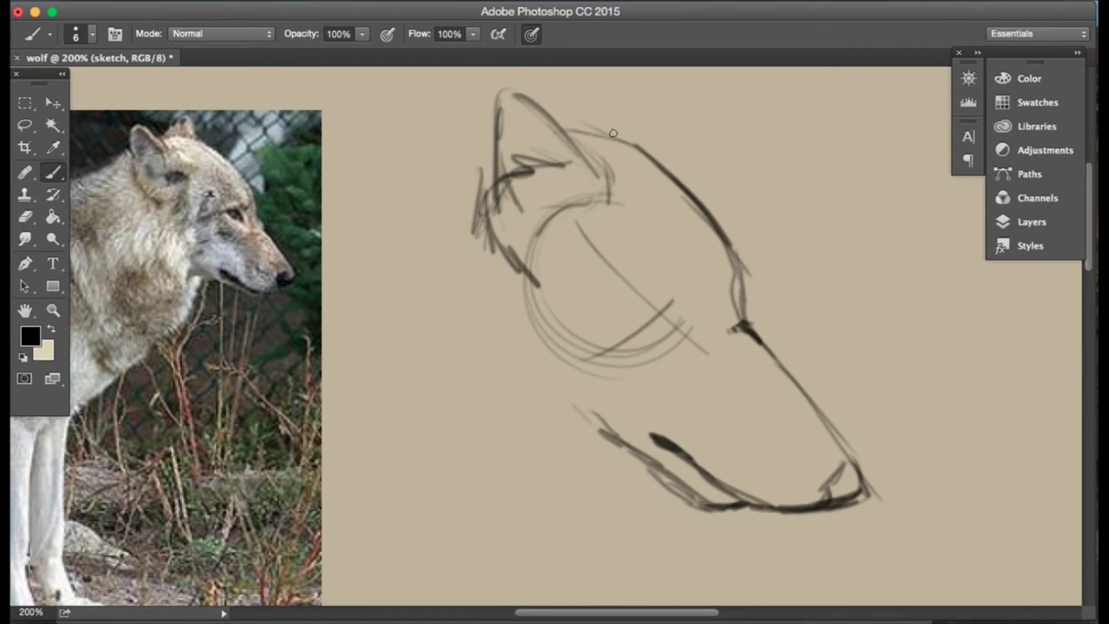
- Sketch the far ear on top of the head and a furry nape line sloping back from the near ear
{"action": "left_click_drag", "start_coordinate": [607, 96], "coordinate": [643, 146]}
{"action": "mouse_move", "coordinate": [567, 126]}
{"action": "left_mouse_down"}
{"action": "mouse_move", "coordinate": [622, 95]}
{"action": "mouse_move", "coordinate": [639, 141]}
{"action": "mouse_move", "coordinate": [584, 106]}
{"action": "mouse_move", "coordinate": [640, 140]}
{"action": "left_mouse_up"}
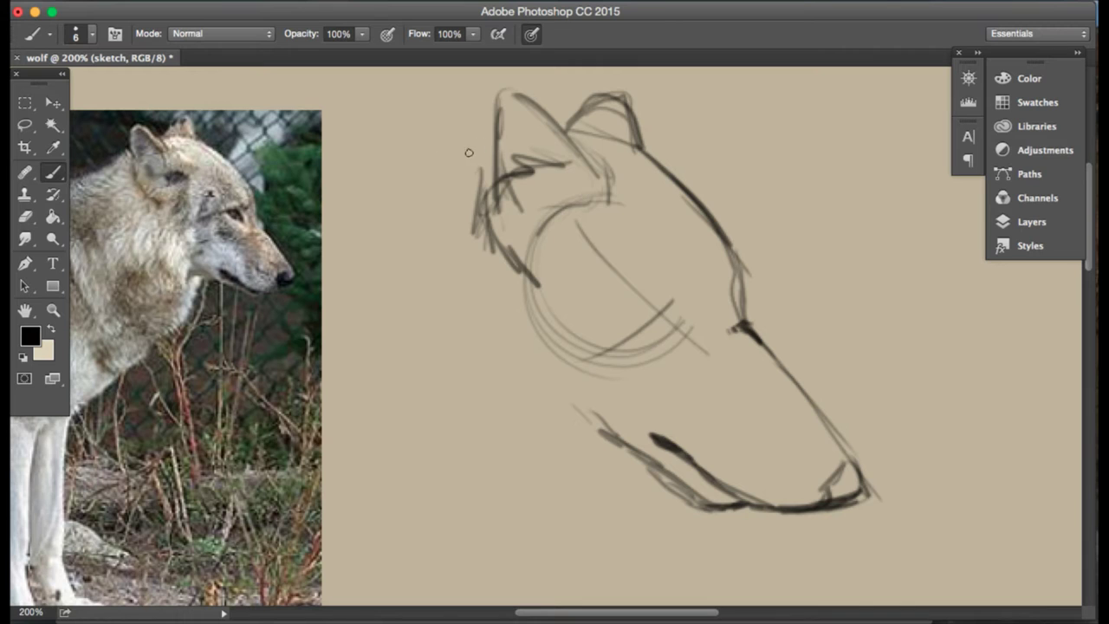
{"action": "mouse_move", "coordinate": [485, 138]}
{"action": "left_mouse_down"}
{"action": "mouse_move", "coordinate": [407, 169]}
{"action": "mouse_move", "coordinate": [336, 222]}
{"action": "left_mouse_up"}
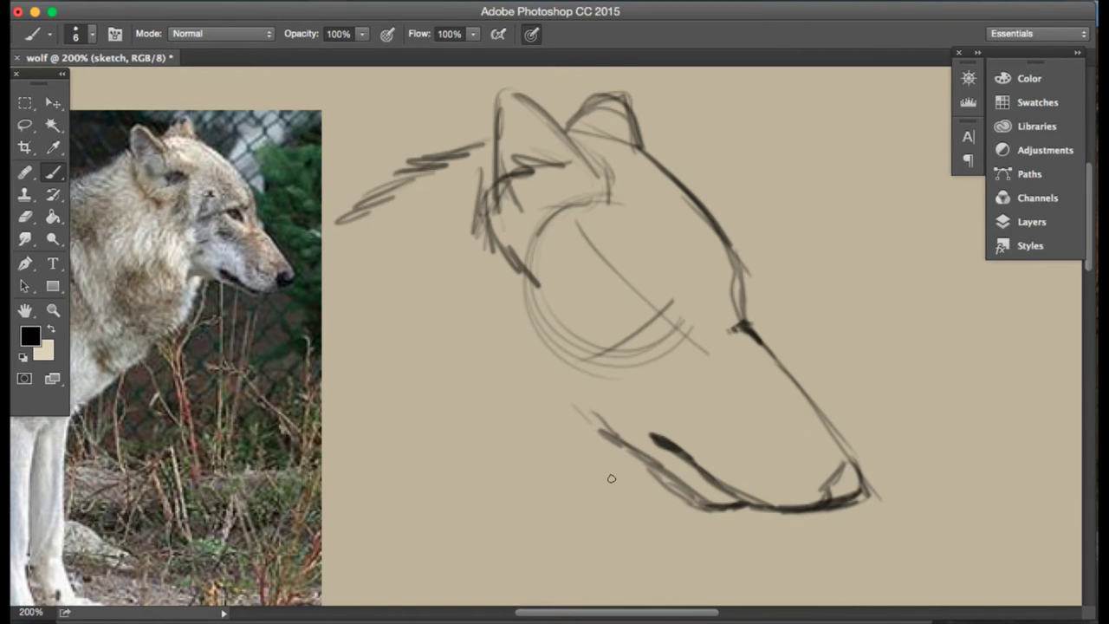
- Add fur strokes down the throat below the jaw and a cheek line running from the skull circle to the neck
{"action": "left_click_drag", "start_coordinate": [641, 457], "coordinate": [620, 556]}
{"action": "left_click_drag", "start_coordinate": [628, 518], "coordinate": [593, 563]}
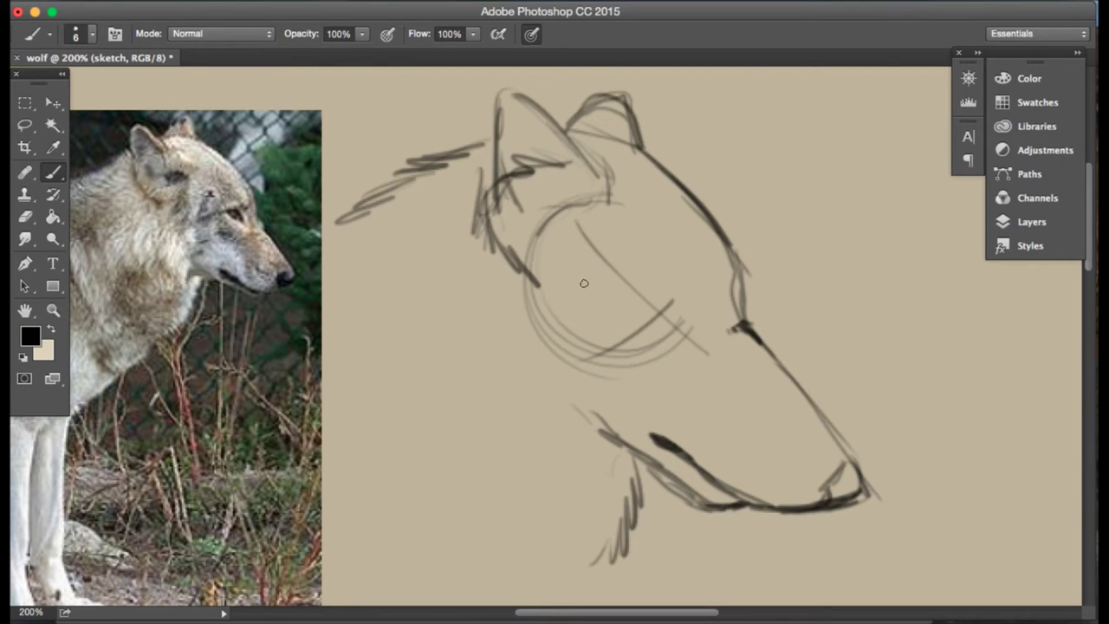
{"action": "left_click_drag", "start_coordinate": [584, 283], "coordinate": [563, 468]}
{"action": "left_click_drag", "start_coordinate": [573, 420], "coordinate": [565, 490]}
{"action": "left_click_drag", "start_coordinate": [584, 444], "coordinate": [586, 493]}
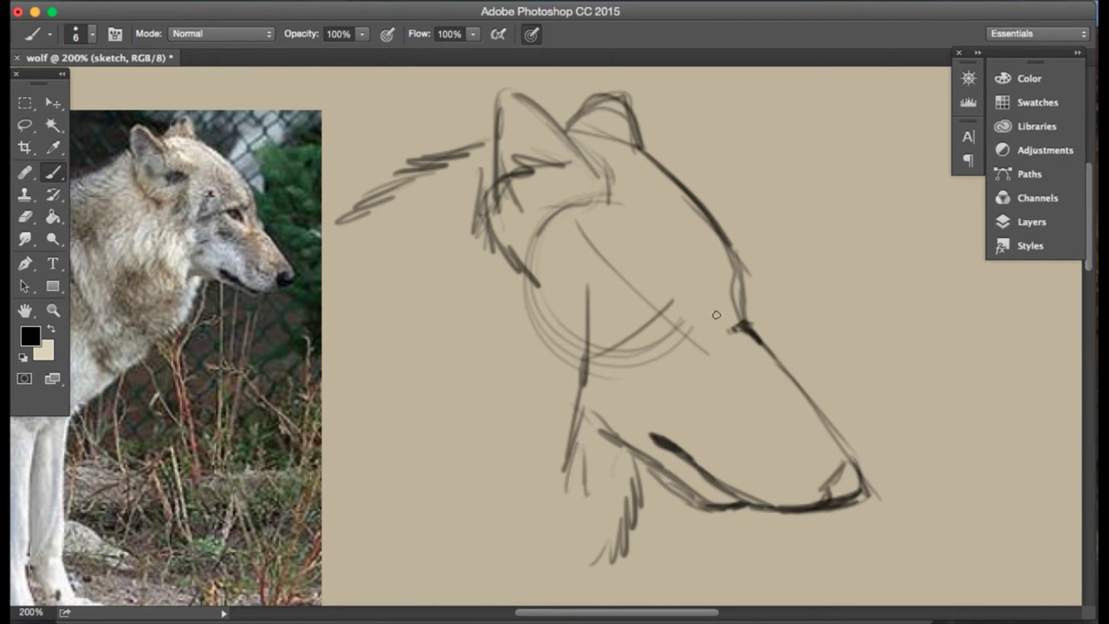
- Sketch the almond-shaped eye with its pupil behind the brow, and erase and redraw the lower jaw contour closer to the mouth line
{"action": "mouse_move", "coordinate": [717, 316]}
{"action": "left_mouse_down"}
{"action": "mouse_move", "coordinate": [691, 298]}
{"action": "mouse_move", "coordinate": [711, 316]}
{"action": "mouse_move", "coordinate": [684, 308]}
{"action": "mouse_move", "coordinate": [717, 319]}
{"action": "left_mouse_up"}
{"action": "left_click", "coordinate": [25, 216]}
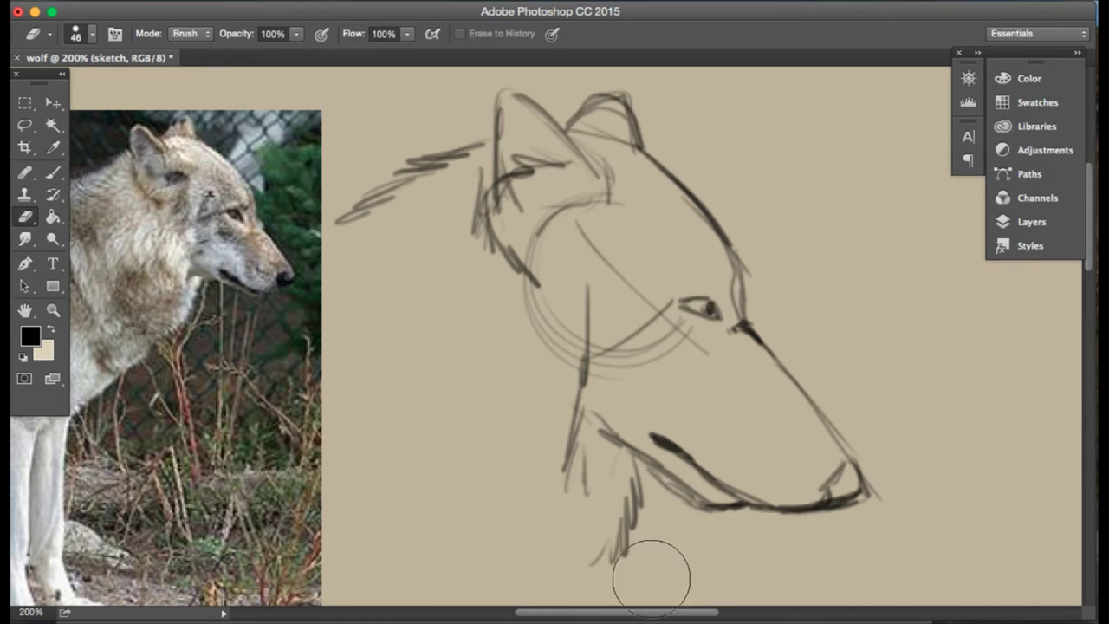
{"action": "left_click_drag", "start_coordinate": [692, 529], "coordinate": [668, 508]}
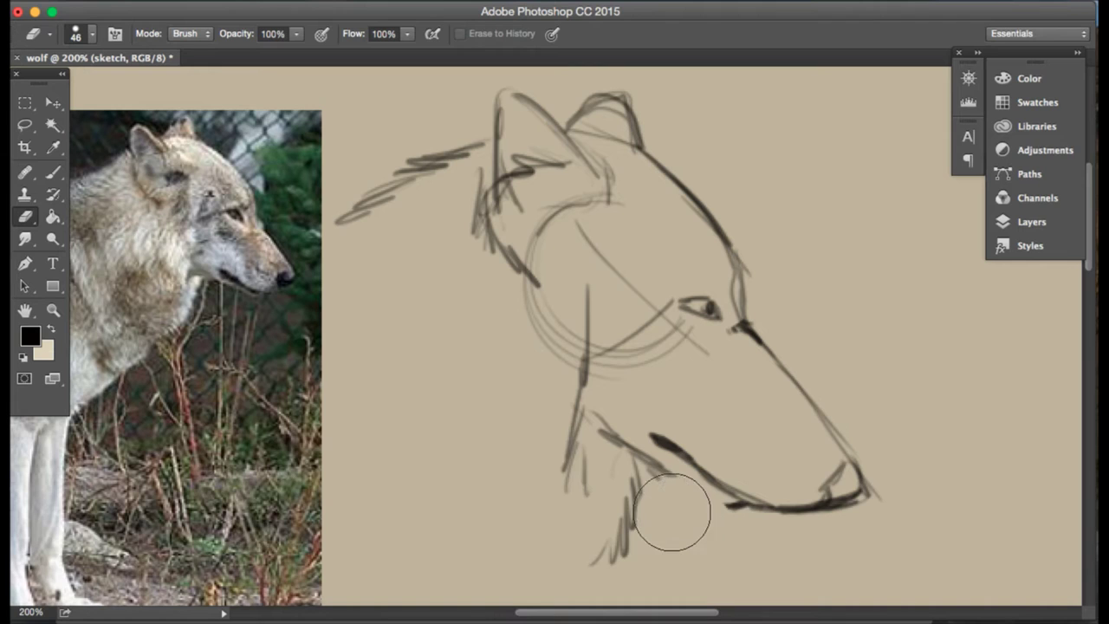
{"action": "left_click", "coordinate": [52, 173]}
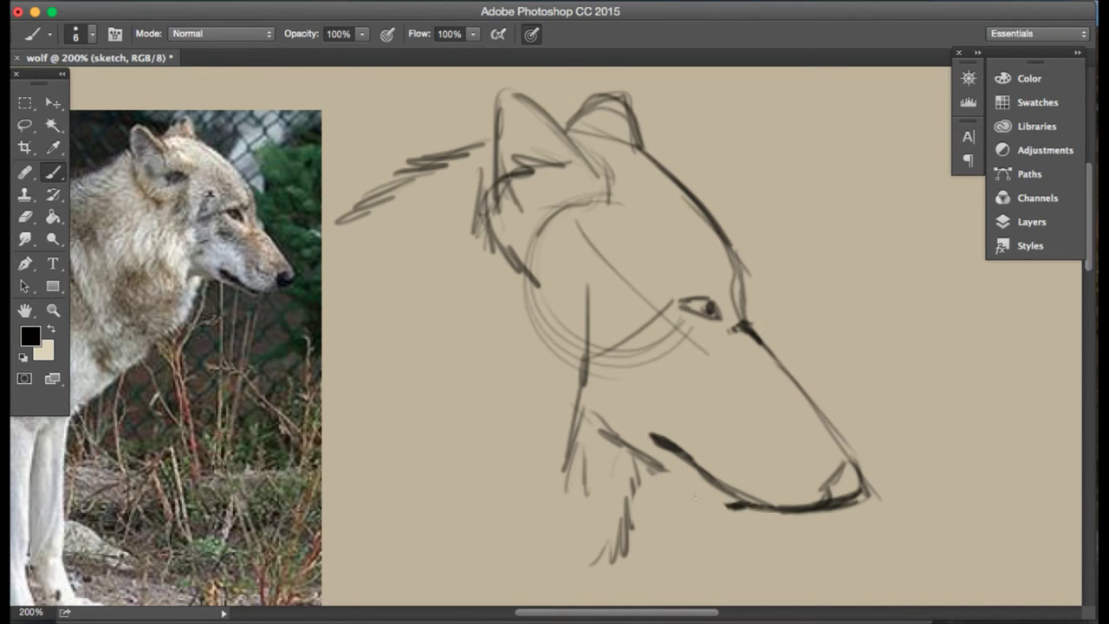
{"action": "left_click_drag", "start_coordinate": [694, 496], "coordinate": [721, 509]}
{"action": "left_click_drag", "start_coordinate": [660, 480], "coordinate": [694, 495]}
{"action": "left_click_drag", "start_coordinate": [625, 445], "coordinate": [706, 490]}
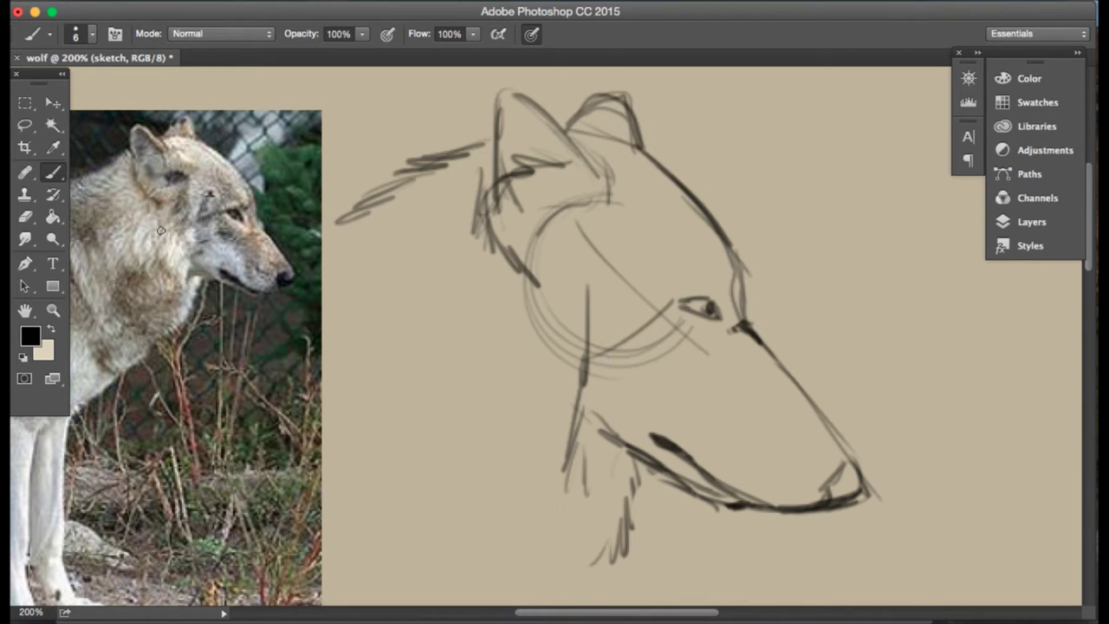
- Lasso the muzzle tip, rotate it by -6.70°, move it back to join the bridge and mouth lines, and deselect
{"action": "left_click", "coordinate": [27, 135]}
{"action": "mouse_move", "coordinate": [818, 444]}
{"action": "left_mouse_down"}
{"action": "mouse_move", "coordinate": [868, 413]}
{"action": "mouse_move", "coordinate": [774, 557]}
{"action": "mouse_move", "coordinate": [743, 445]}
{"action": "left_mouse_up"}
{"action": "left_click", "coordinate": [816, 443]}
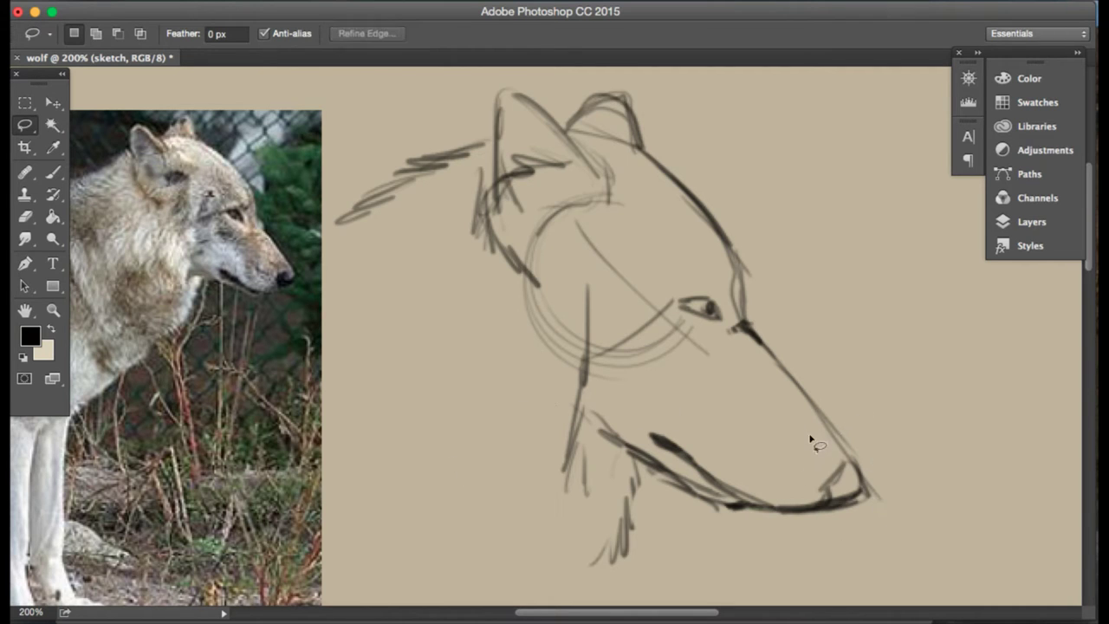
{"action": "mouse_move", "coordinate": [860, 426]}
{"action": "left_mouse_down"}
{"action": "mouse_move", "coordinate": [765, 475]}
{"action": "mouse_move", "coordinate": [744, 508]}
{"action": "mouse_move", "coordinate": [790, 537]}
{"action": "mouse_move", "coordinate": [889, 507]}
{"action": "mouse_move", "coordinate": [845, 436]}
{"action": "mouse_move", "coordinate": [920, 405]}
{"action": "left_mouse_up"}
{"action": "key", "text": "ctrl+t"}
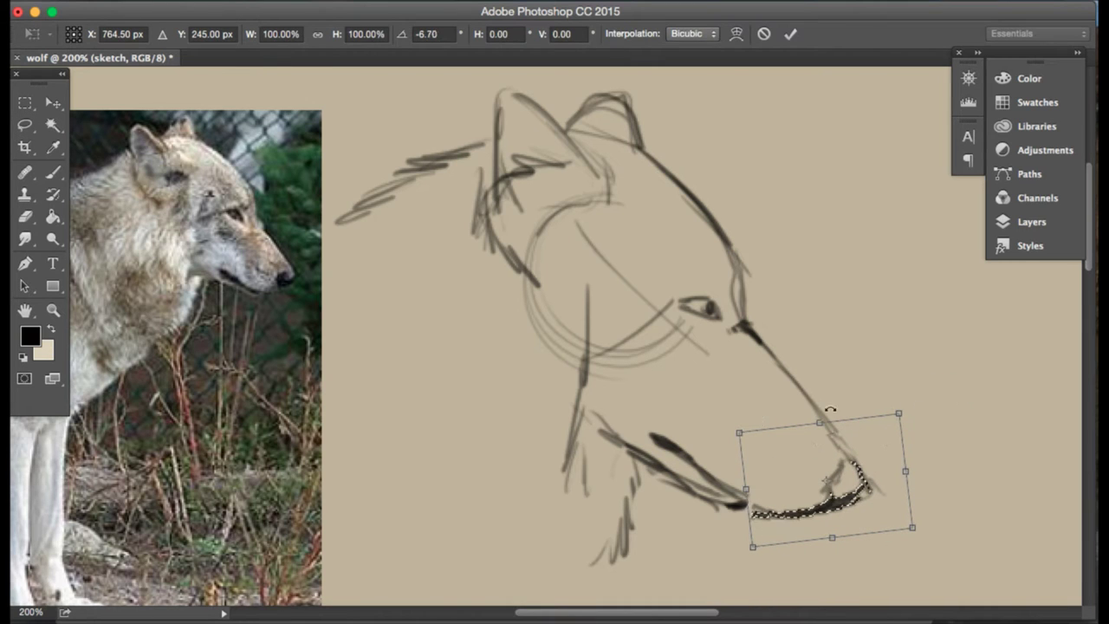
{"action": "left_click", "coordinate": [53, 103]}
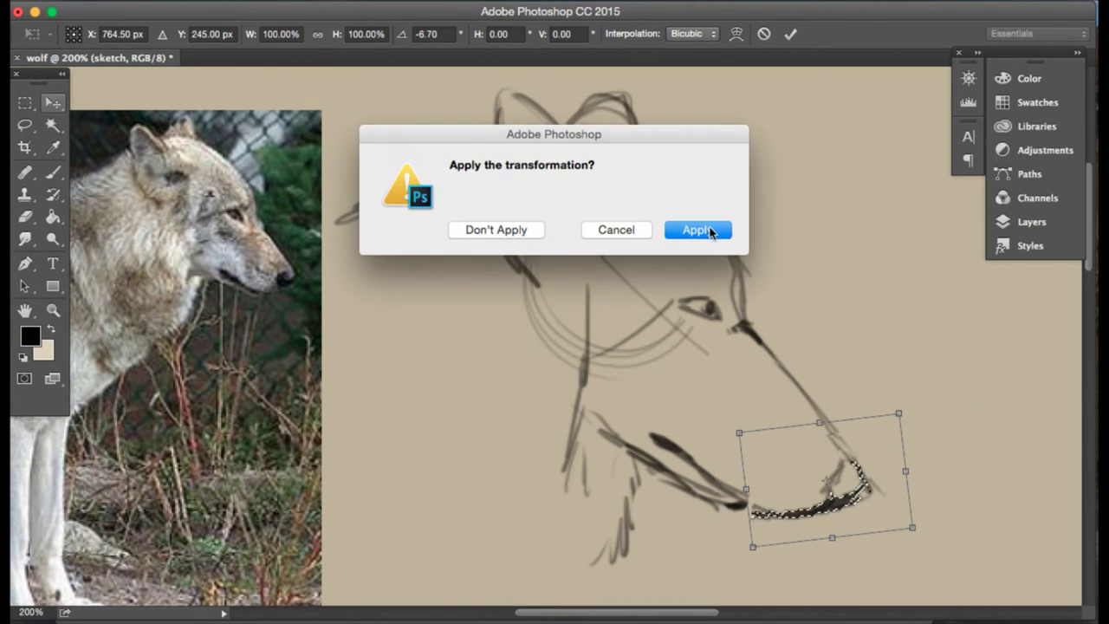
{"action": "left_click", "coordinate": [701, 230]}
{"action": "left_click_drag", "start_coordinate": [825, 500], "coordinate": [823, 496]}
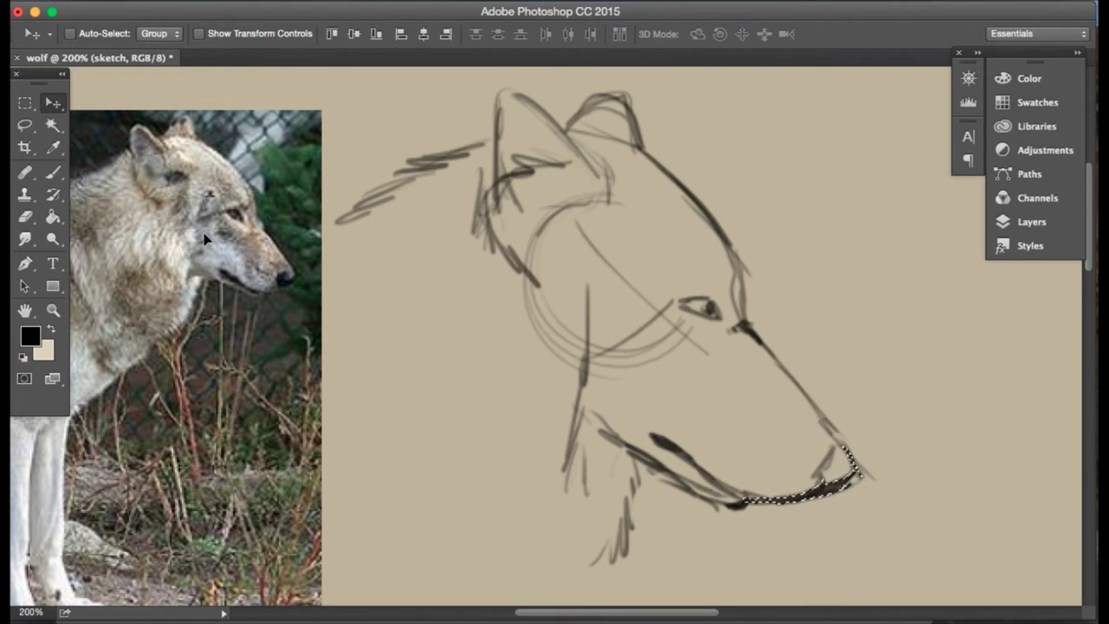
{"action": "left_click", "coordinate": [19, 126]}
{"action": "left_click", "coordinate": [390, 361]}
- Fill in the nose with dark strokes and sketch light plane lines below and behind the eye
{"action": "left_click", "coordinate": [53, 171]}
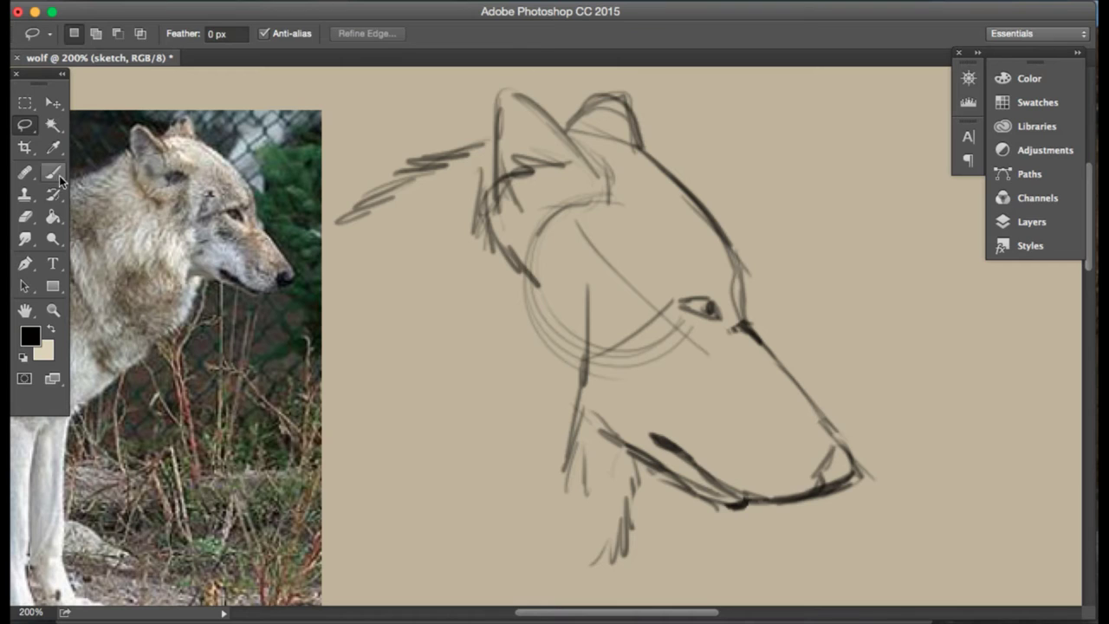
{"action": "mouse_move", "coordinate": [829, 427]}
{"action": "left_mouse_down"}
{"action": "mouse_move", "coordinate": [815, 411]}
{"action": "mouse_move", "coordinate": [839, 444]}
{"action": "mouse_move", "coordinate": [819, 478]}
{"action": "mouse_move", "coordinate": [837, 472]}
{"action": "mouse_move", "coordinate": [833, 460]}
{"action": "mouse_move", "coordinate": [843, 466]}
{"action": "left_mouse_up"}
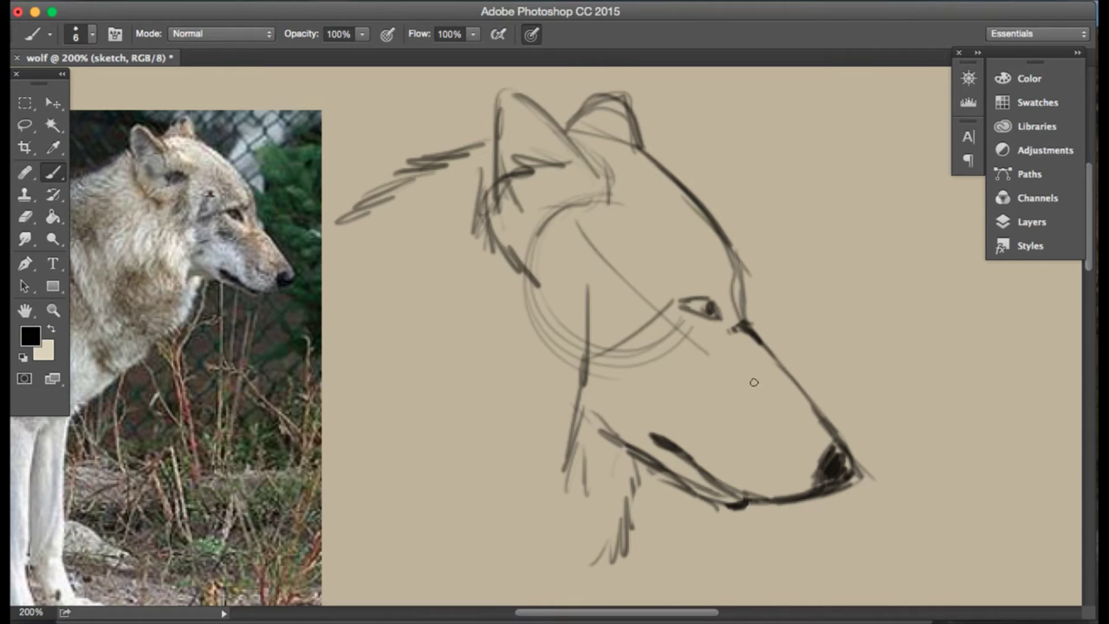
{"action": "left_click_drag", "start_coordinate": [714, 363], "coordinate": [771, 400]}
{"action": "left_click_drag", "start_coordinate": [660, 367], "coordinate": [715, 359]}
{"action": "mouse_move", "coordinate": [649, 342]}
{"action": "left_mouse_down"}
{"action": "mouse_move", "coordinate": [664, 369]}
{"action": "mouse_move", "coordinate": [656, 363]}
{"action": "left_mouse_up"}
{"action": "mouse_move", "coordinate": [671, 300]}
{"action": "left_mouse_down"}
{"action": "mouse_move", "coordinate": [609, 309]}
{"action": "mouse_move", "coordinate": [658, 303]}
{"action": "left_mouse_up"}
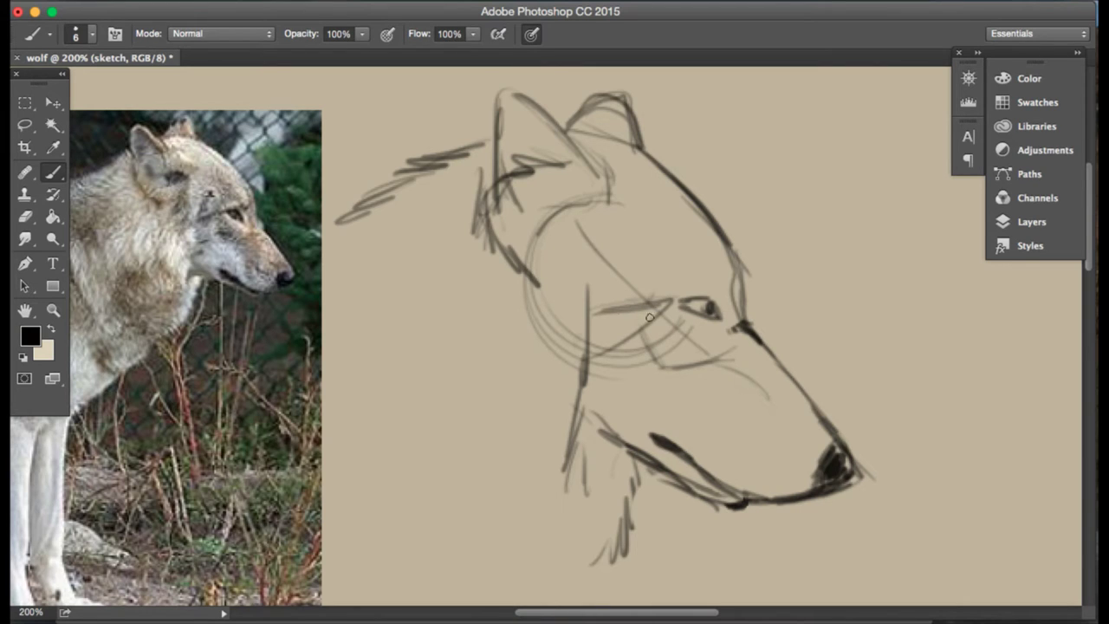
- Add fur strokes down the cheek edge, and darken the lower jaw line with denser throat fur beneath it
{"action": "left_click_drag", "start_coordinate": [607, 265], "coordinate": [603, 310]}
{"action": "mouse_move", "coordinate": [600, 362]}
{"action": "left_mouse_down"}
{"action": "mouse_move", "coordinate": [585, 419]}
{"action": "mouse_move", "coordinate": [565, 438]}
{"action": "mouse_move", "coordinate": [564, 407]}
{"action": "mouse_move", "coordinate": [558, 458]}
{"action": "left_mouse_up"}
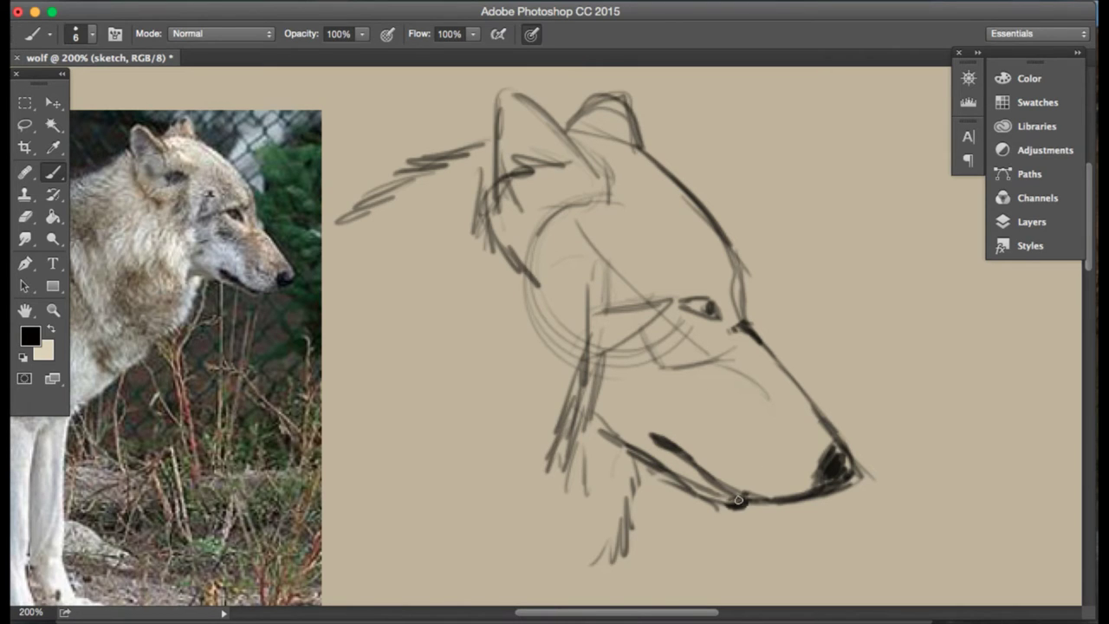
{"action": "left_click_drag", "start_coordinate": [738, 500], "coordinate": [606, 430]}
{"action": "mouse_move", "coordinate": [674, 472]}
{"action": "left_mouse_down"}
{"action": "mouse_move", "coordinate": [604, 435]}
{"action": "mouse_move", "coordinate": [622, 442]}
{"action": "mouse_move", "coordinate": [602, 418]}
{"action": "mouse_move", "coordinate": [583, 424]}
{"action": "mouse_move", "coordinate": [593, 511]}
{"action": "left_mouse_up"}
{"action": "left_click_drag", "start_coordinate": [598, 454], "coordinate": [615, 537]}
{"action": "left_click_drag", "start_coordinate": [608, 487], "coordinate": [593, 559]}
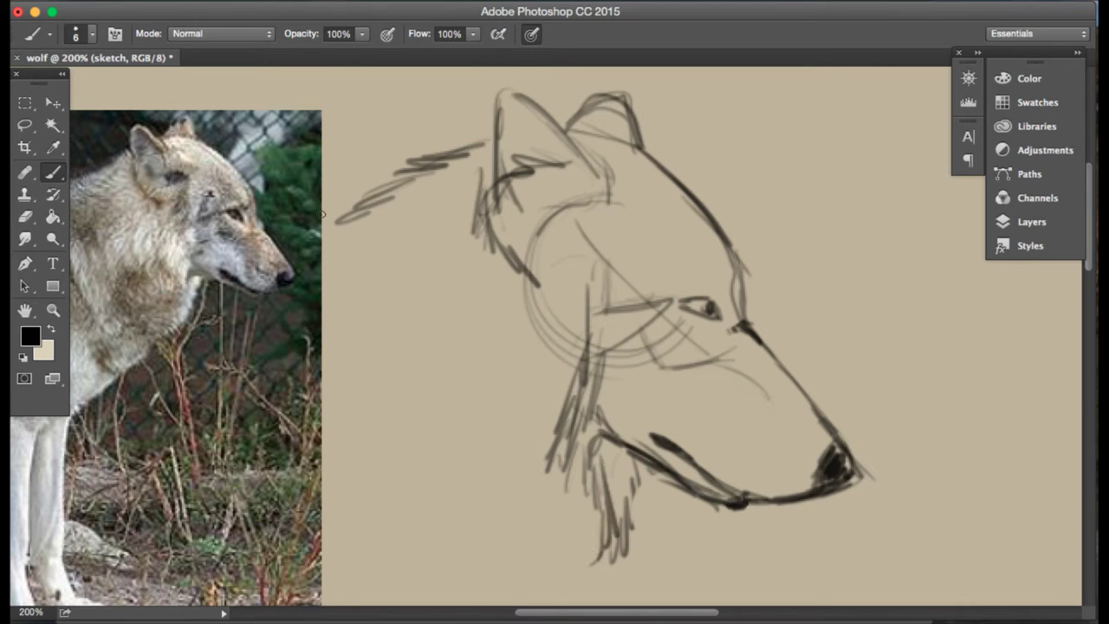
- Extend and thicken the nape fur, and darken both ears with fur strokes inside and below the near one
{"action": "left_click_drag", "start_coordinate": [324, 214], "coordinate": [446, 153]}
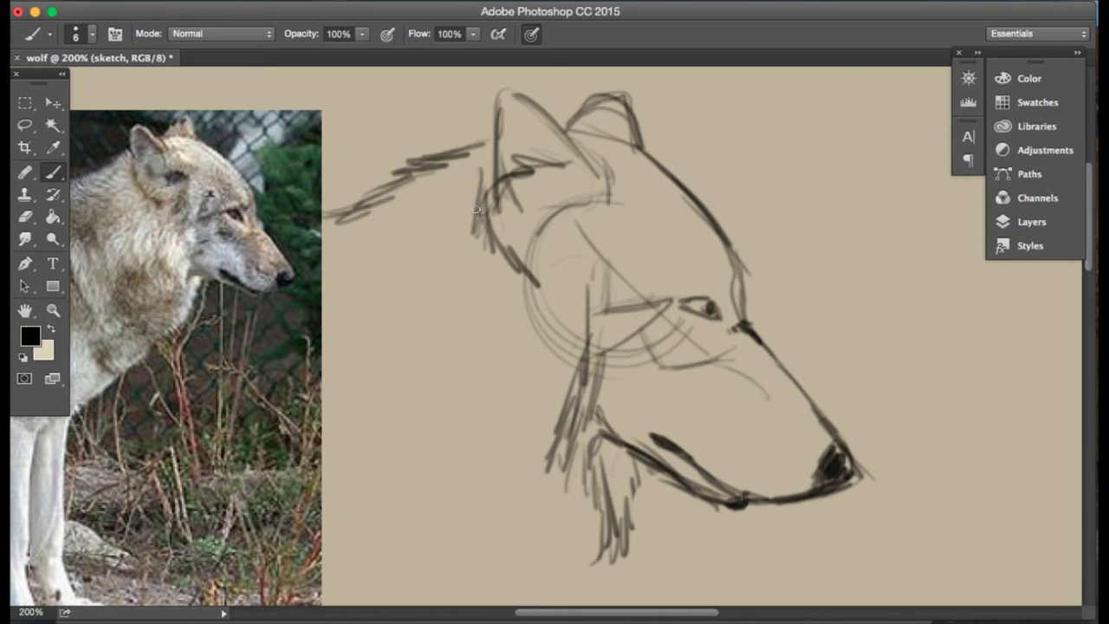
{"action": "mouse_move", "coordinate": [490, 203]}
{"action": "left_mouse_down"}
{"action": "mouse_move", "coordinate": [501, 257]}
{"action": "mouse_move", "coordinate": [526, 265]}
{"action": "left_mouse_up"}
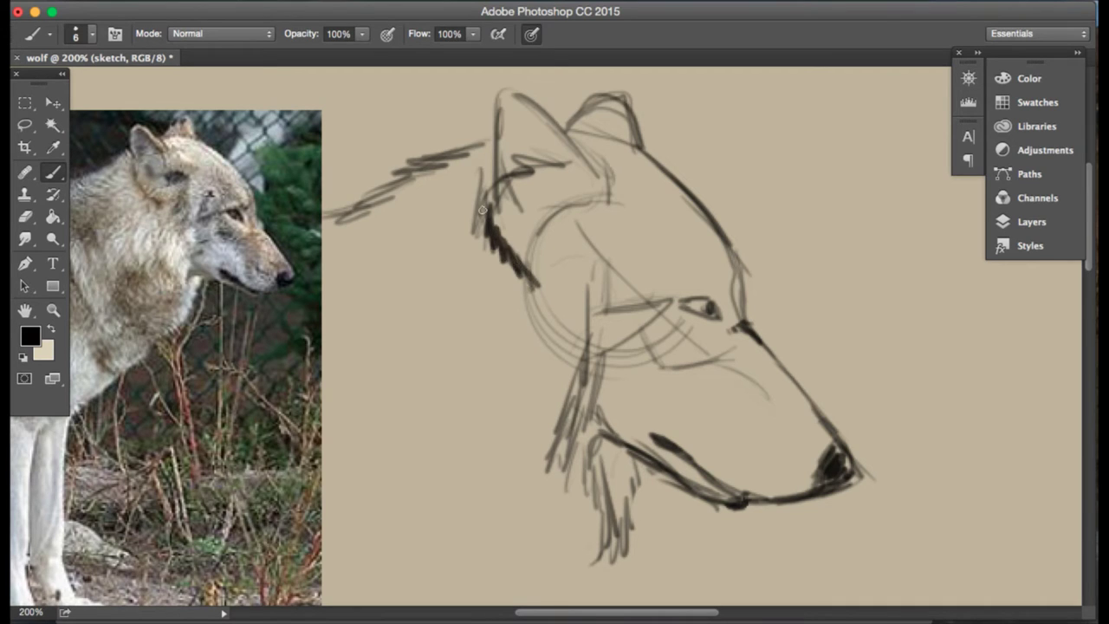
{"action": "mouse_move", "coordinate": [483, 210]}
{"action": "left_mouse_down"}
{"action": "mouse_move", "coordinate": [497, 119]}
{"action": "mouse_move", "coordinate": [517, 175]}
{"action": "mouse_move", "coordinate": [512, 131]}
{"action": "mouse_move", "coordinate": [549, 133]}
{"action": "mouse_move", "coordinate": [596, 186]}
{"action": "left_mouse_up"}
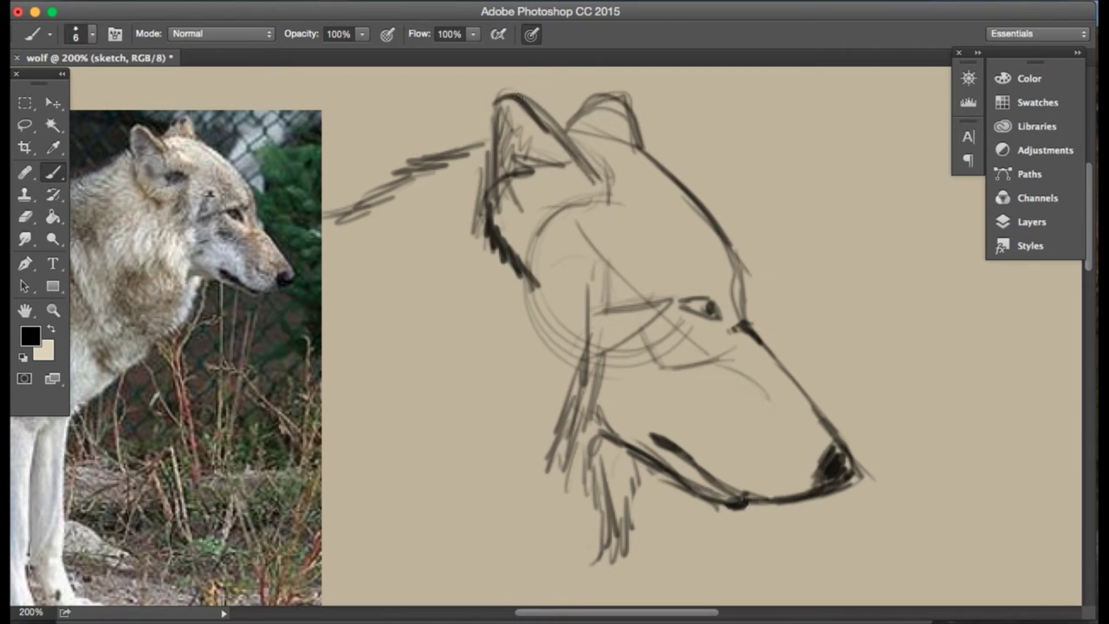
{"action": "left_click_drag", "start_coordinate": [516, 97], "coordinate": [594, 158]}
{"action": "mouse_move", "coordinate": [579, 112]}
{"action": "left_mouse_down"}
{"action": "mouse_move", "coordinate": [618, 86]}
{"action": "mouse_move", "coordinate": [632, 114]}
{"action": "mouse_move", "coordinate": [561, 123]}
{"action": "mouse_move", "coordinate": [646, 150]}
{"action": "left_mouse_up"}
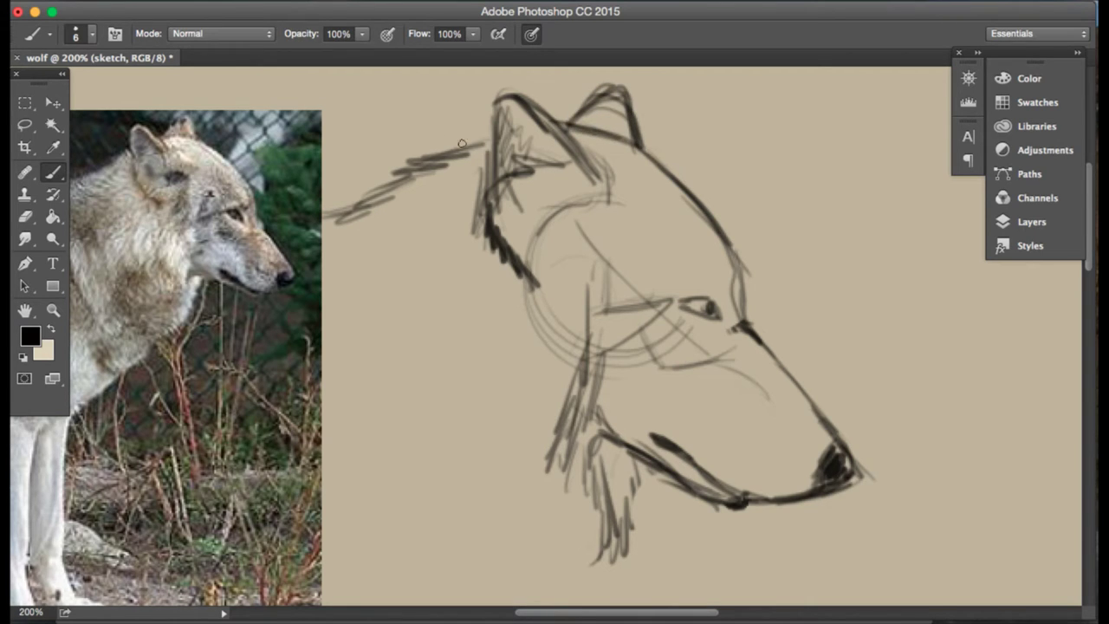
{"action": "left_click_drag", "start_coordinate": [476, 136], "coordinate": [416, 173]}
- Move the whole wolf sketch farther from the reference photo and slightly higher on the canvas
{"action": "left_click", "coordinate": [53, 102]}
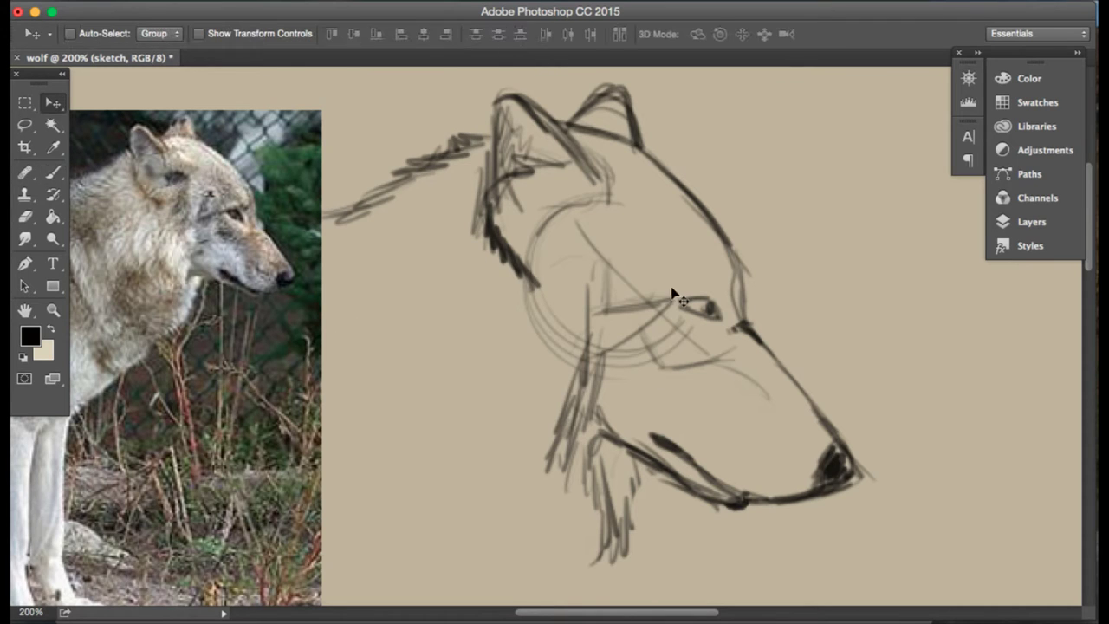
{"action": "mouse_move", "coordinate": [671, 276]}
{"action": "left_mouse_down"}
{"action": "mouse_move", "coordinate": [774, 265]}
{"action": "mouse_move", "coordinate": [896, 230]}
{"action": "left_mouse_up"}
{"action": "left_click", "coordinate": [53, 172]}
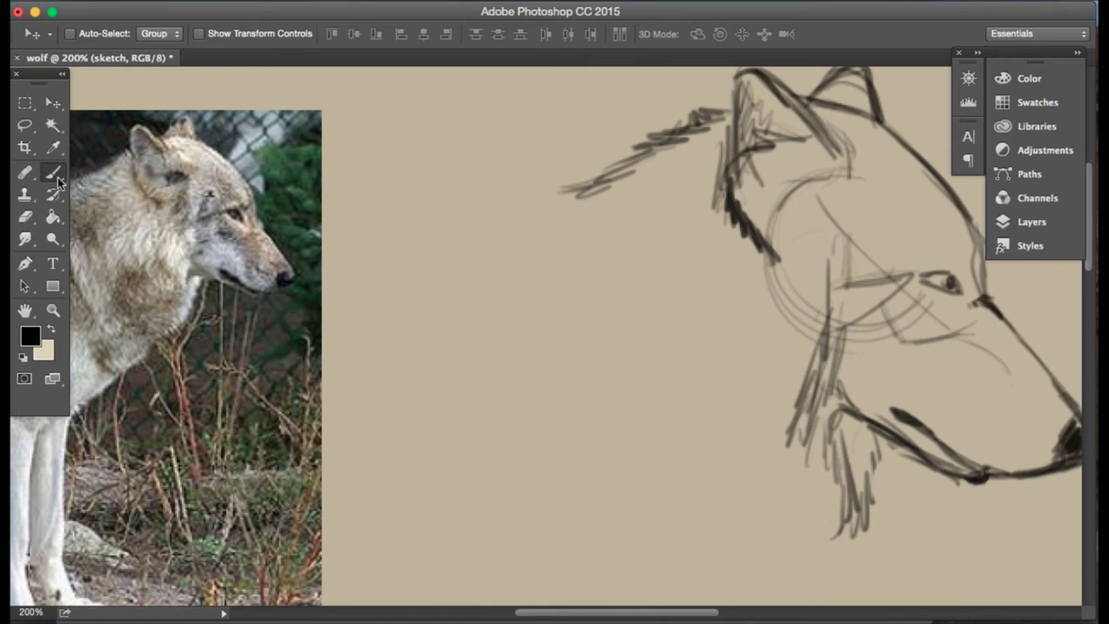
- Erase the cheek fur behind the jaw and the lower back part of the skull circle
{"action": "scroll", "coordinate": [407, 388], "scroll_direction": "right", "scroll_amount": 5}
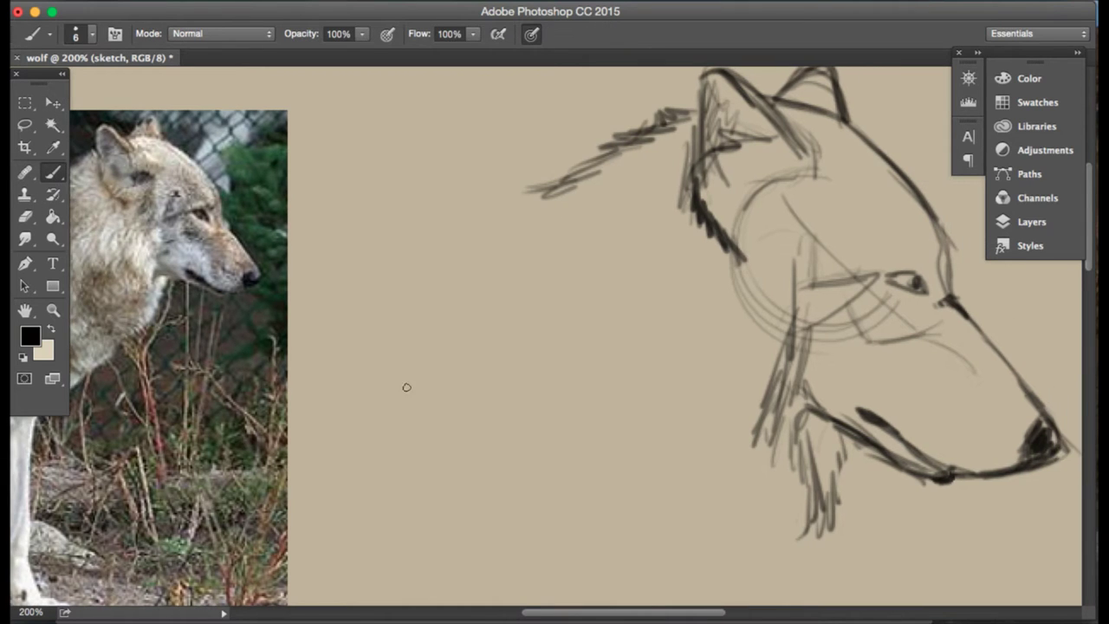
{"action": "left_click", "coordinate": [25, 217]}
{"action": "mouse_move", "coordinate": [806, 314]}
{"action": "left_mouse_down"}
{"action": "mouse_move", "coordinate": [743, 322]}
{"action": "mouse_move", "coordinate": [722, 441]}
{"action": "mouse_move", "coordinate": [619, 376]}
{"action": "left_mouse_up"}
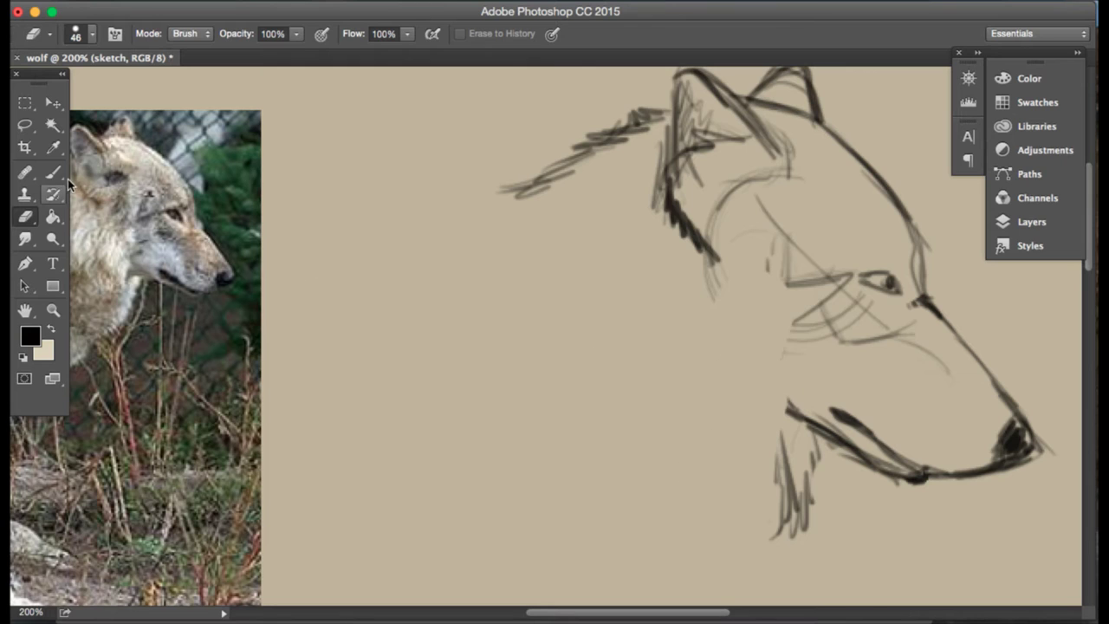
- Draw the cheek edge and throat with furry strokes, continuing the front of the neck diagonally down and back to the chest
{"action": "key", "text": "b"}
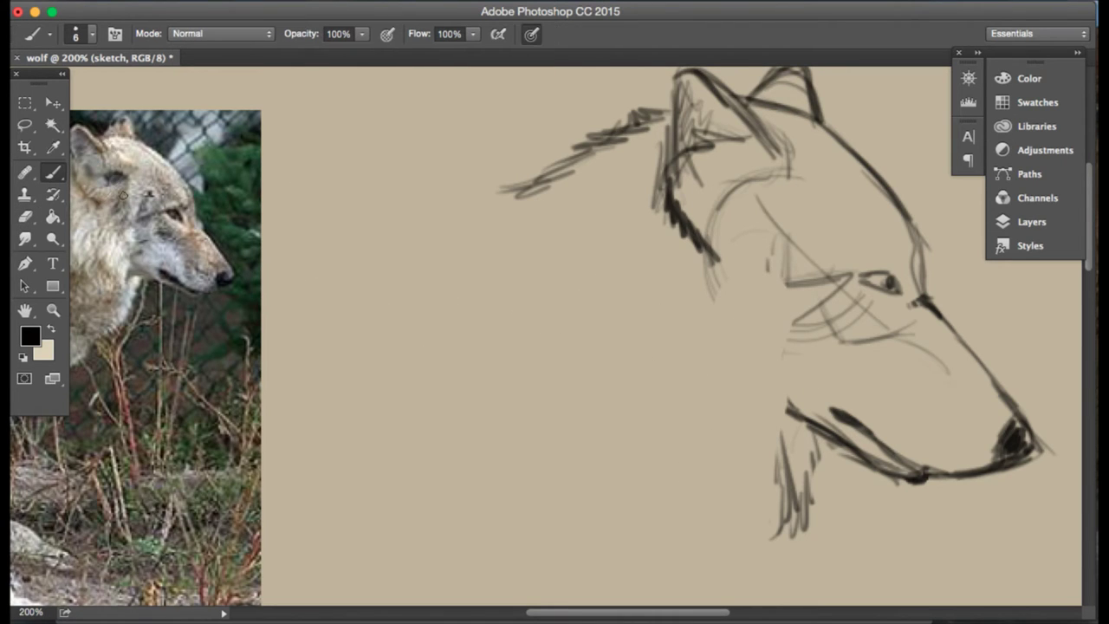
{"action": "mouse_move", "coordinate": [784, 325]}
{"action": "left_mouse_down"}
{"action": "mouse_move", "coordinate": [796, 389]}
{"action": "mouse_move", "coordinate": [759, 553]}
{"action": "mouse_move", "coordinate": [789, 519]}
{"action": "mouse_move", "coordinate": [667, 596]}
{"action": "left_mouse_up"}
{"action": "scroll", "coordinate": [779, 433], "scroll_direction": "down", "scroll_amount": 5}
{"action": "scroll", "coordinate": [779, 433], "scroll_direction": "left", "scroll_amount": 2}
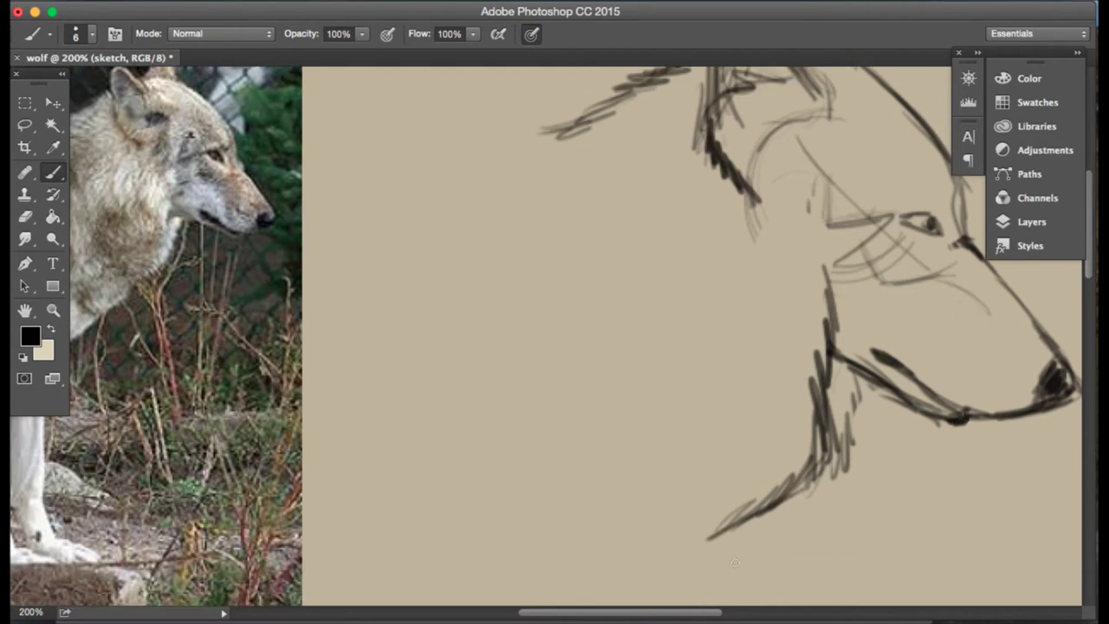
{"action": "left_click_drag", "start_coordinate": [779, 456], "coordinate": [606, 584]}
{"action": "scroll", "coordinate": [706, 489], "scroll_direction": "down", "scroll_amount": 1}
{"action": "mouse_move", "coordinate": [736, 465]}
{"action": "left_mouse_down"}
{"action": "mouse_move", "coordinate": [631, 527]}
{"action": "mouse_move", "coordinate": [564, 594]}
{"action": "mouse_move", "coordinate": [487, 599]}
{"action": "left_mouse_up"}
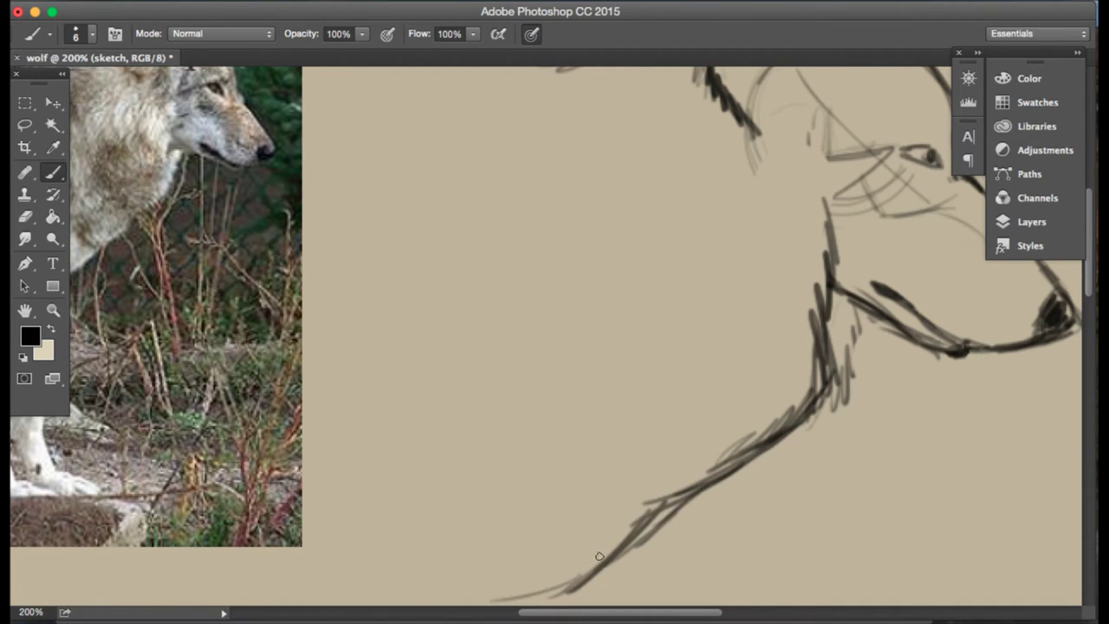
{"action": "left_click_drag", "start_coordinate": [598, 555], "coordinate": [532, 605]}
- Extend the nape line backward along the shoulders, and add fur strokes below the base of the near ear
{"action": "scroll", "coordinate": [683, 451], "scroll_direction": "up", "scroll_amount": 10}
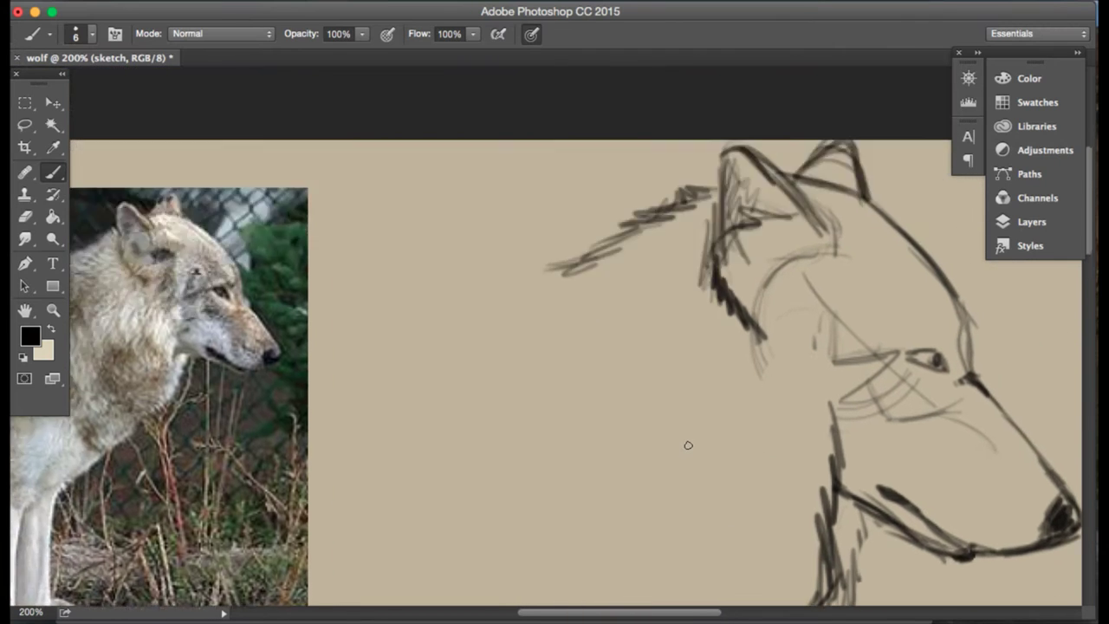
{"action": "scroll", "coordinate": [687, 445], "scroll_direction": "up", "scroll_amount": 2}
{"action": "scroll", "coordinate": [693, 445], "scroll_direction": "left", "scroll_amount": 3}
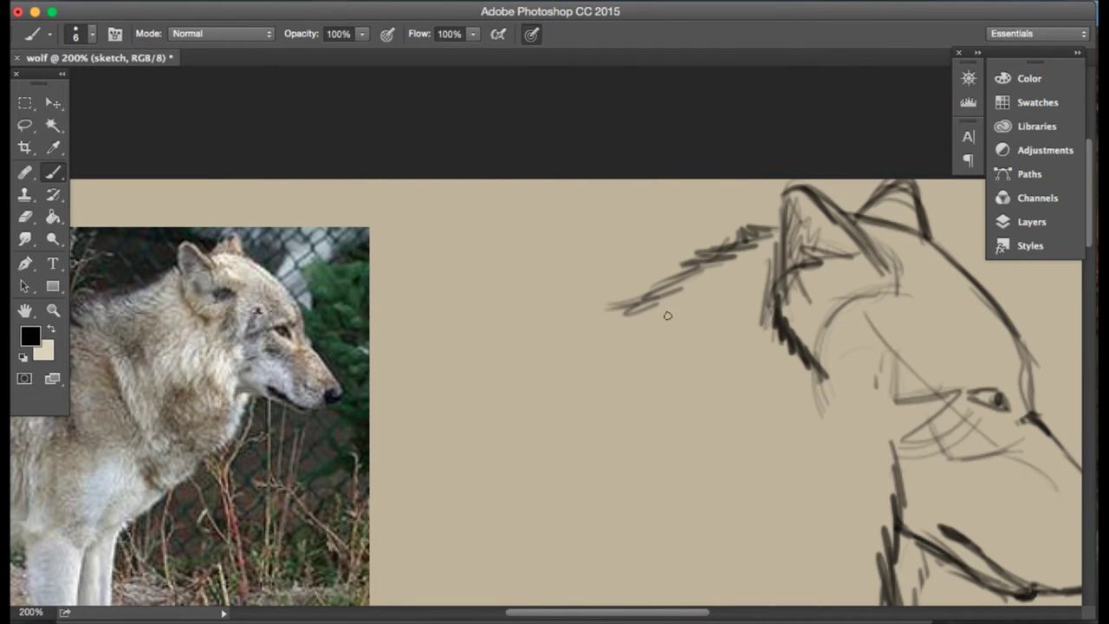
{"action": "left_click_drag", "start_coordinate": [648, 297], "coordinate": [531, 340]}
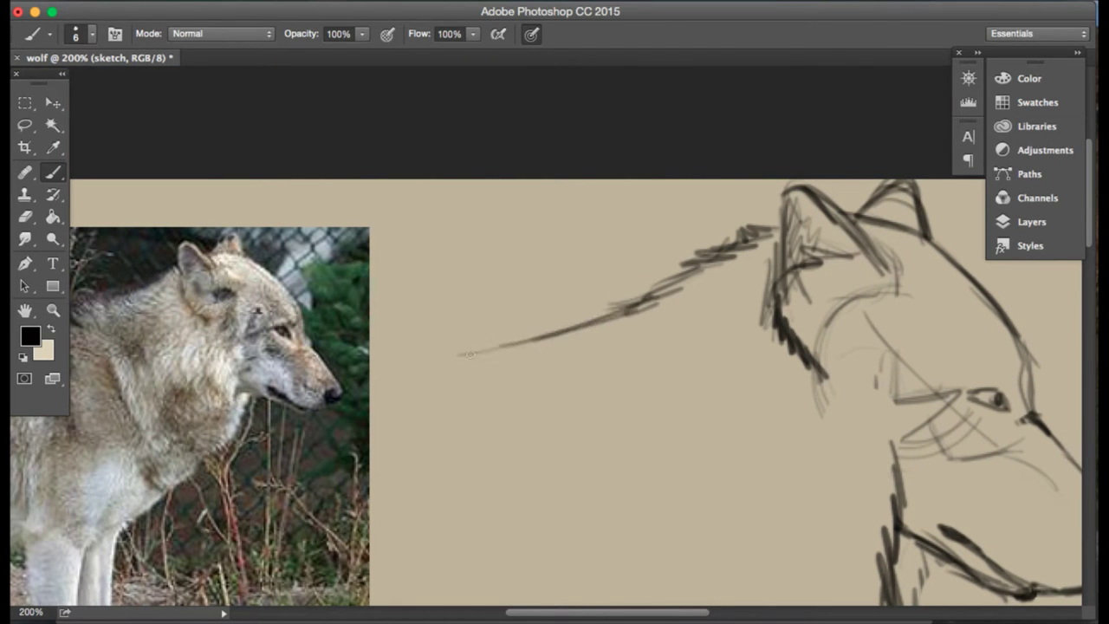
{"action": "left_click_drag", "start_coordinate": [779, 311], "coordinate": [798, 374]}
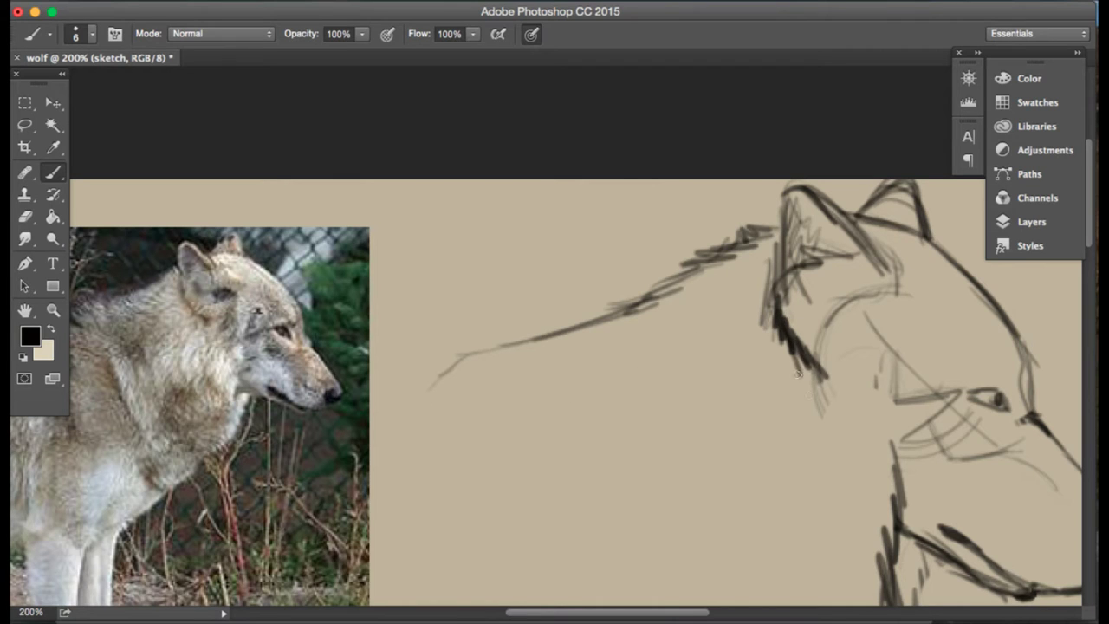
- Darken the eye outline, extend the brow line backward from it, and add a small brow mark in front of the eye
{"action": "scroll", "coordinate": [878, 516], "scroll_direction": "down", "scroll_amount": 2}
{"action": "scroll", "coordinate": [878, 516], "scroll_direction": "right", "scroll_amount": 3}
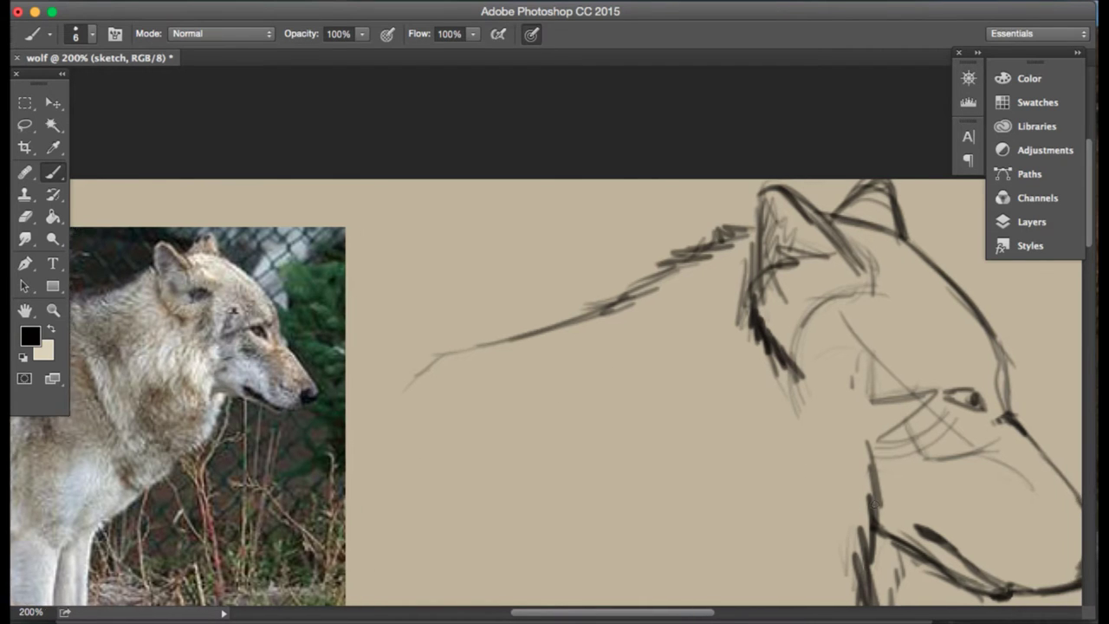
{"action": "mouse_move", "coordinate": [817, 505]}
{"action": "left_mouse_down"}
{"action": "mouse_move", "coordinate": [828, 476]}
{"action": "mouse_move", "coordinate": [823, 504]}
{"action": "left_mouse_up"}
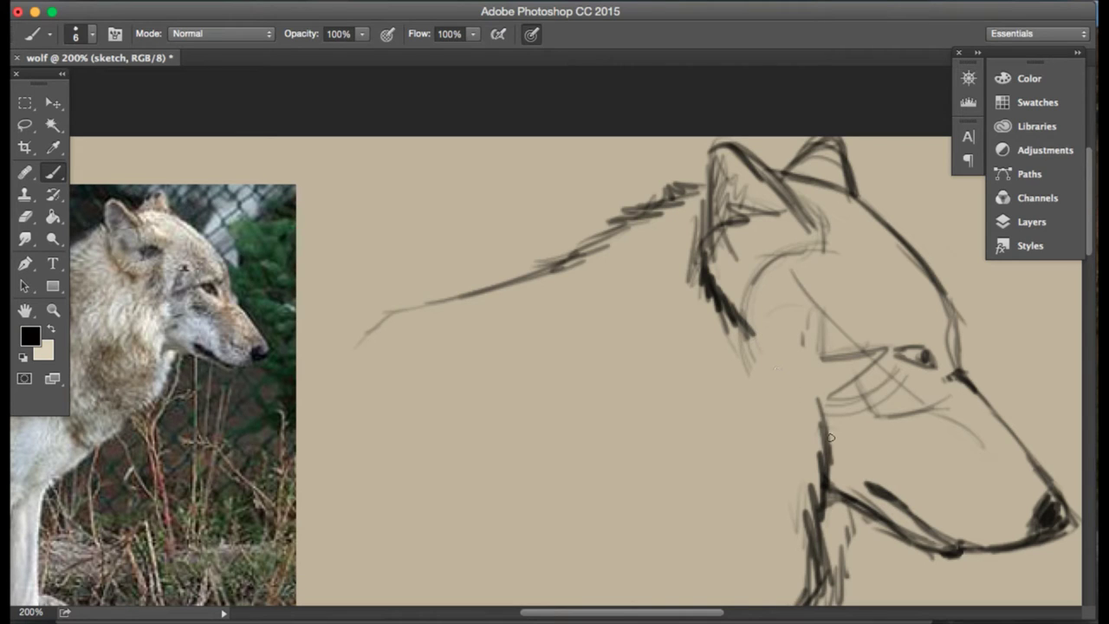
{"action": "left_click_drag", "start_coordinate": [920, 348], "coordinate": [897, 356]}
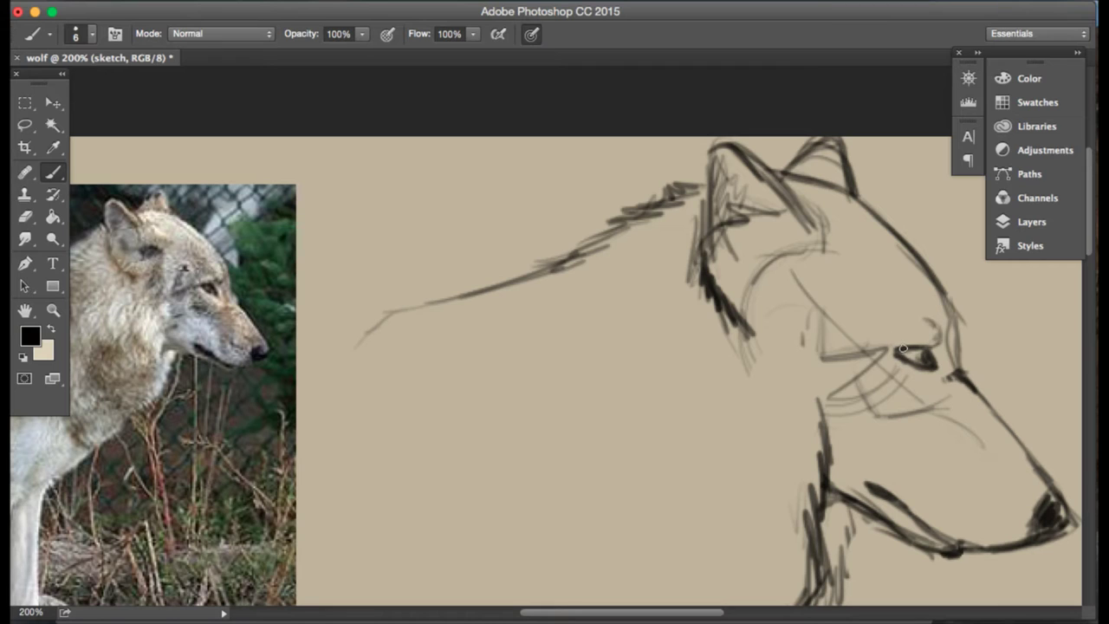
{"action": "left_click_drag", "start_coordinate": [893, 344], "coordinate": [875, 353]}
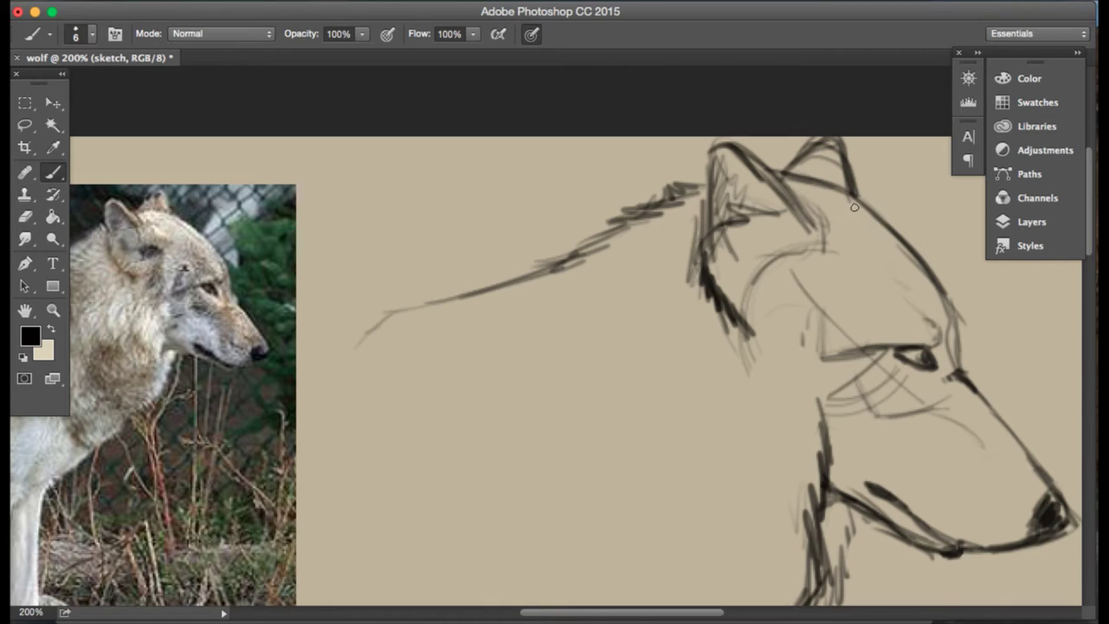
- Add light contour strokes just inside the forehead outline and thicken the dark lines around the eye
{"action": "left_click_drag", "start_coordinate": [854, 207], "coordinate": [916, 277]}
{"action": "key", "text": "super+z"}
{"action": "mouse_move", "coordinate": [851, 206]}
{"action": "left_mouse_down"}
{"action": "mouse_move", "coordinate": [901, 258]}
{"action": "mouse_move", "coordinate": [843, 249]}
{"action": "left_mouse_up"}
{"action": "mouse_move", "coordinate": [896, 332]}
{"action": "left_mouse_down"}
{"action": "mouse_move", "coordinate": [906, 355]}
{"action": "mouse_move", "coordinate": [864, 339]}
{"action": "left_mouse_up"}
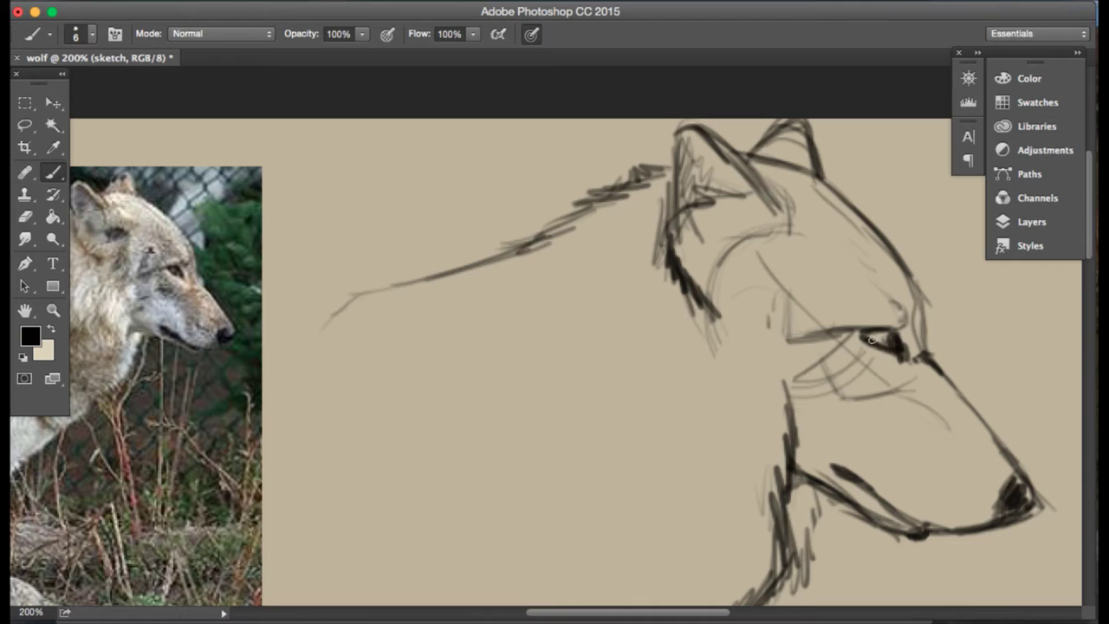
{"action": "scroll", "coordinate": [886, 336], "scroll_direction": "right", "scroll_amount": 3}
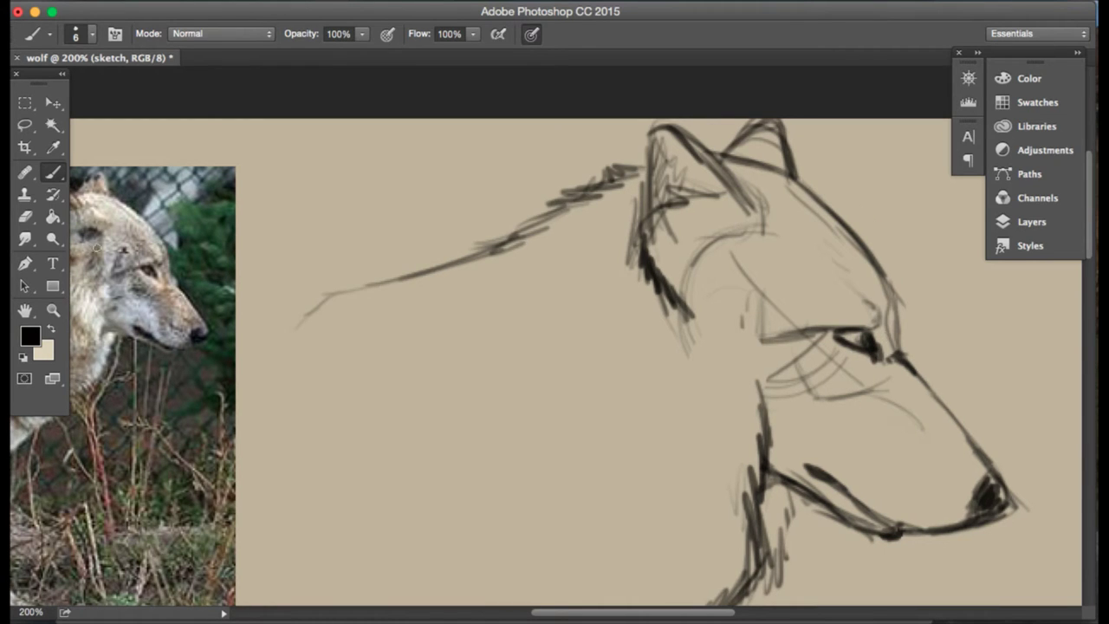
- Select the muzzle with a freehand outline below the eye and scale it to 95.36% width and 92.31% height
{"action": "left_click", "coordinate": [26, 217]}
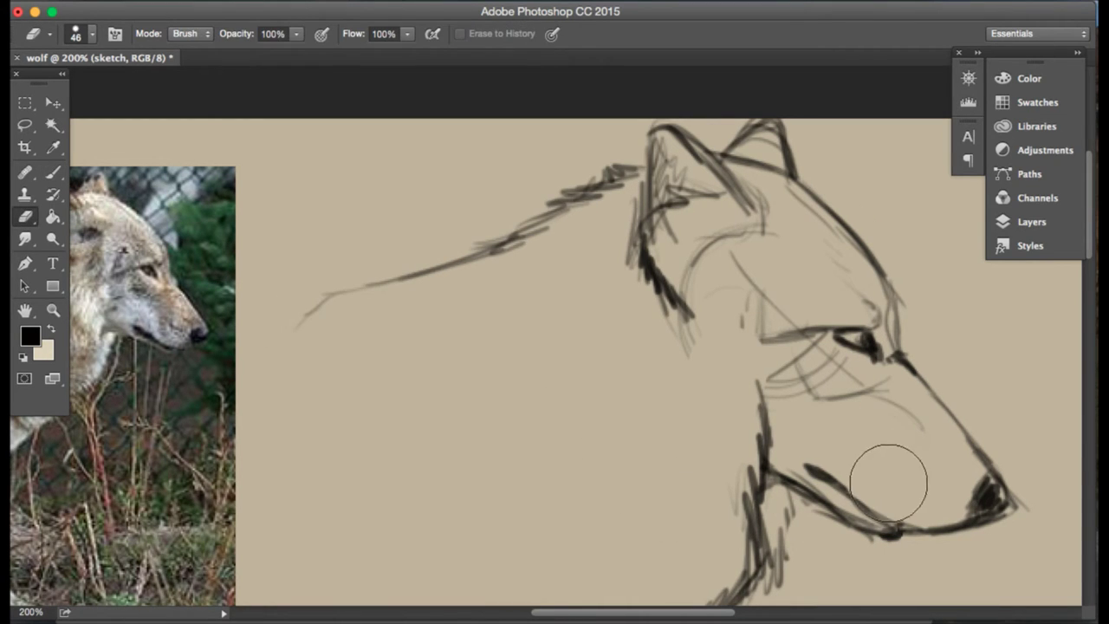
{"action": "left_click", "coordinate": [25, 124]}
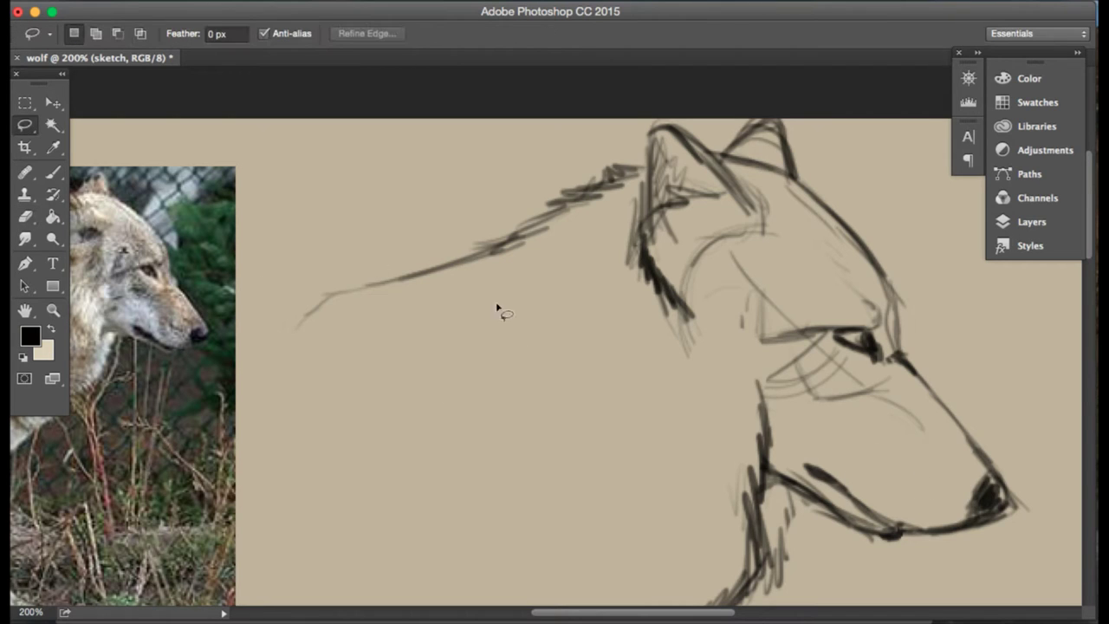
{"action": "mouse_move", "coordinate": [908, 343]}
{"action": "left_mouse_down"}
{"action": "mouse_move", "coordinate": [785, 452]}
{"action": "mouse_move", "coordinate": [792, 499]}
{"action": "mouse_move", "coordinate": [901, 564]}
{"action": "mouse_move", "coordinate": [1034, 509]}
{"action": "mouse_move", "coordinate": [941, 369]}
{"action": "mouse_move", "coordinate": [872, 365]}
{"action": "left_mouse_up"}
{"action": "key", "text": "ctrl+t"}
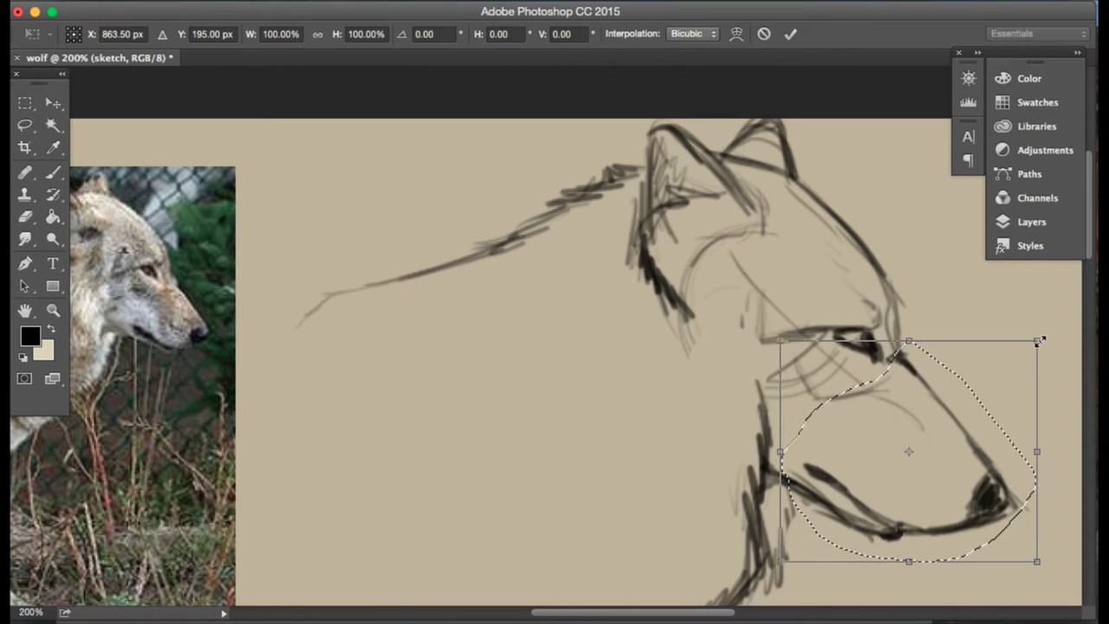
{"action": "left_click_drag", "start_coordinate": [1039, 340], "coordinate": [1024, 357]}
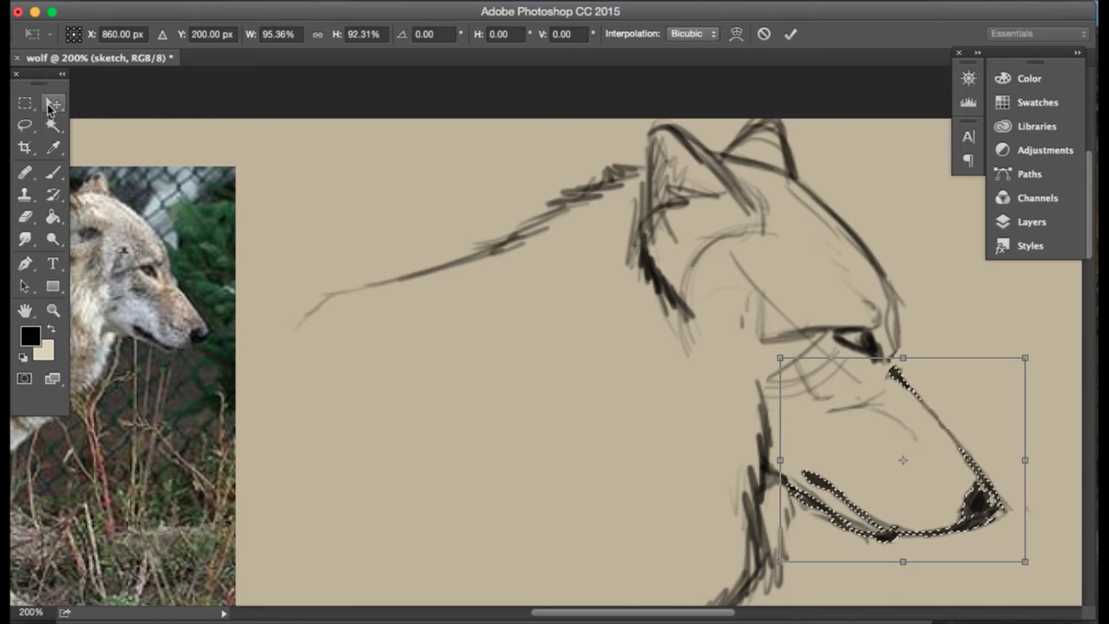
{"action": "left_click", "coordinate": [53, 102]}
{"action": "left_click", "coordinate": [703, 232]}
- Shift the selected muzzle slightly upward and narrow it to 97.06% width
{"action": "left_click_drag", "start_coordinate": [910, 440], "coordinate": [911, 428]}
{"action": "key", "text": "ctrl+t"}
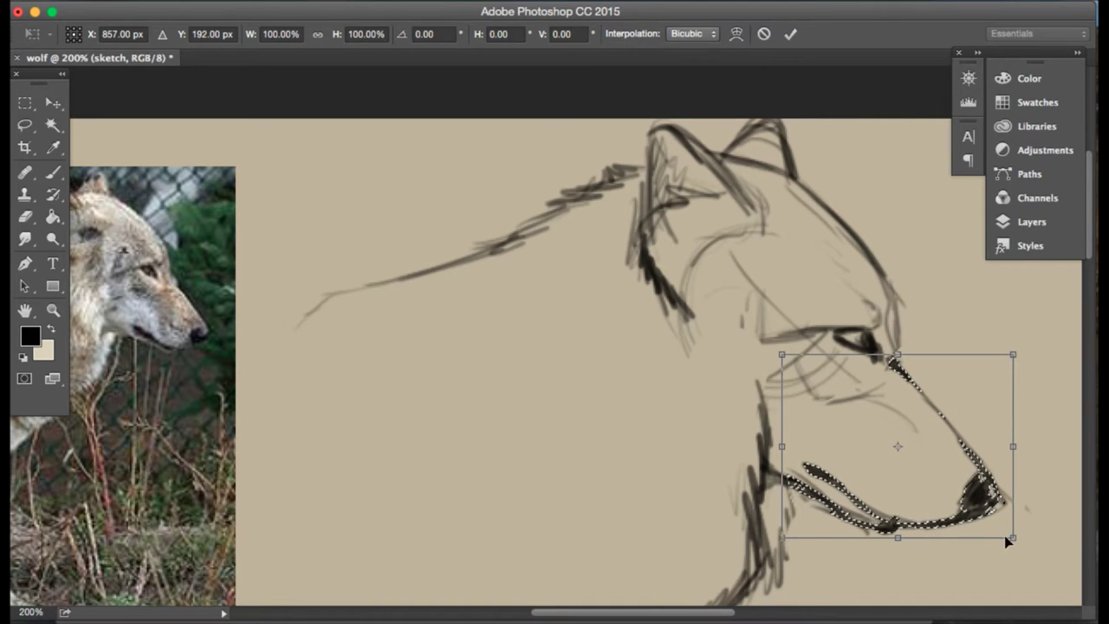
{"action": "left_click_drag", "start_coordinate": [1010, 447], "coordinate": [1002, 457]}
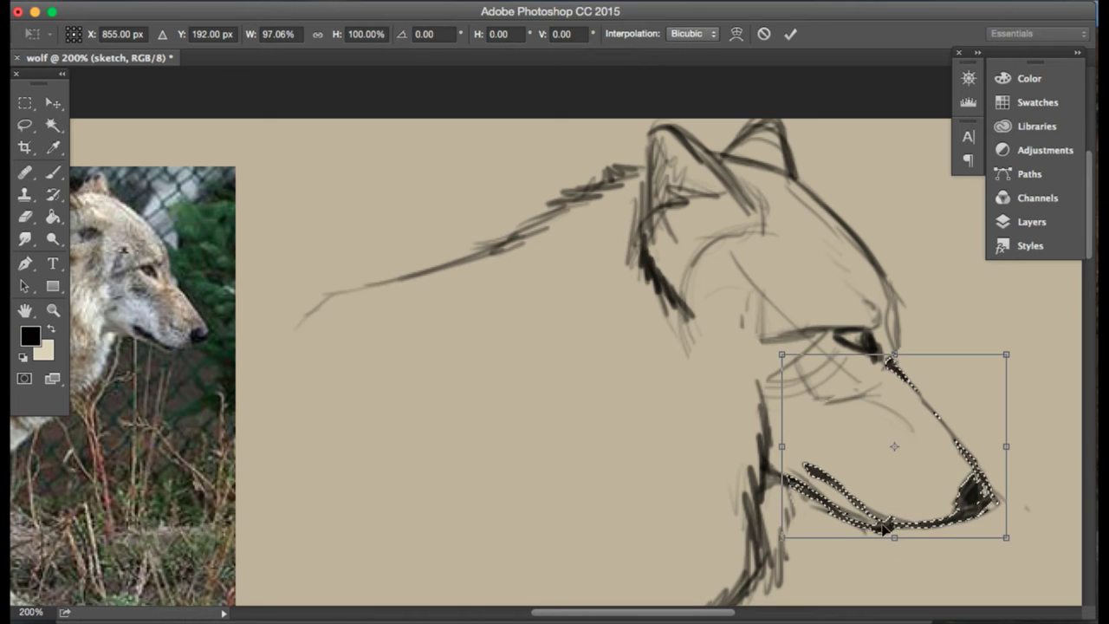
{"action": "left_click", "coordinate": [53, 104]}
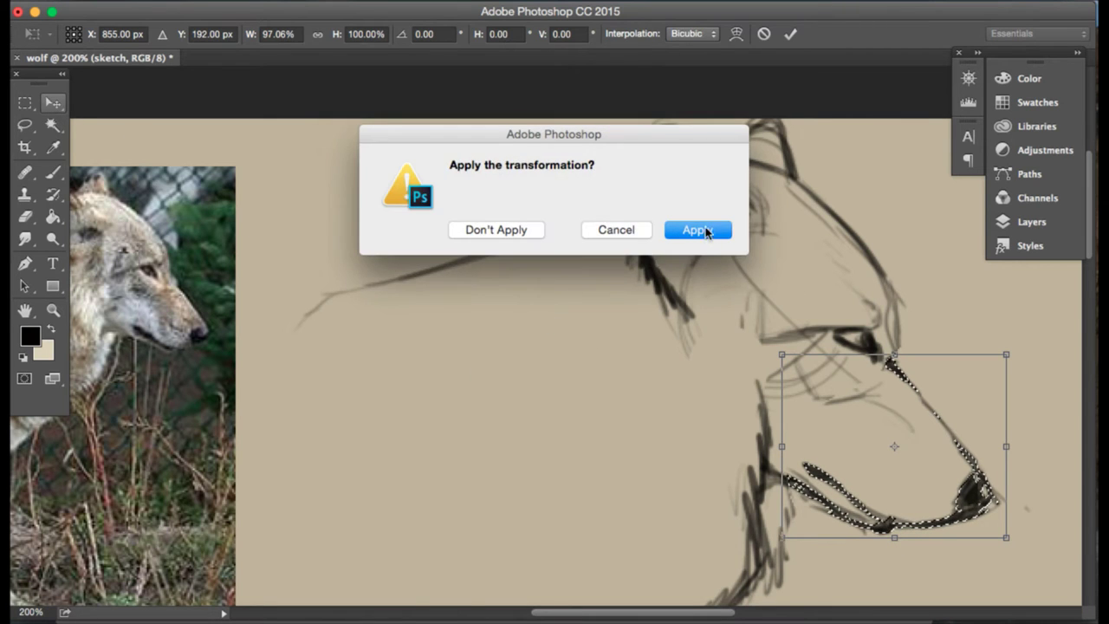
{"action": "left_click", "coordinate": [705, 230]}
- Move the muzzle slightly forward and down, deselect it, and brush a bolder nose bridge that joins the brow
{"action": "left_click_drag", "start_coordinate": [873, 468], "coordinate": [884, 479]}
{"action": "key", "text": "l"}
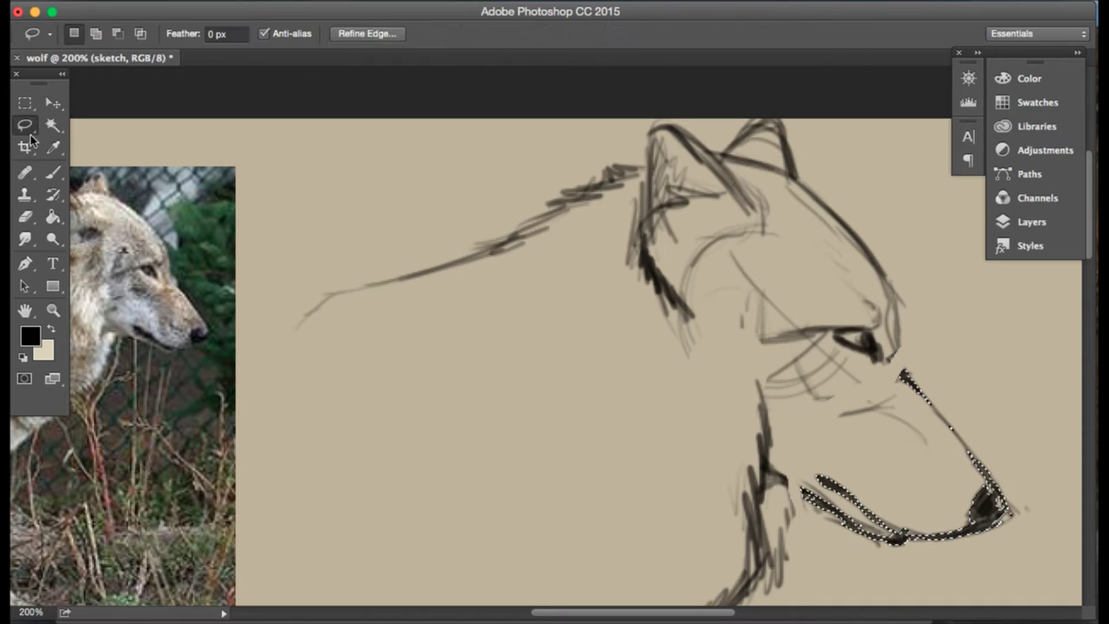
{"action": "left_click", "coordinate": [361, 430]}
{"action": "left_click", "coordinate": [51, 173]}
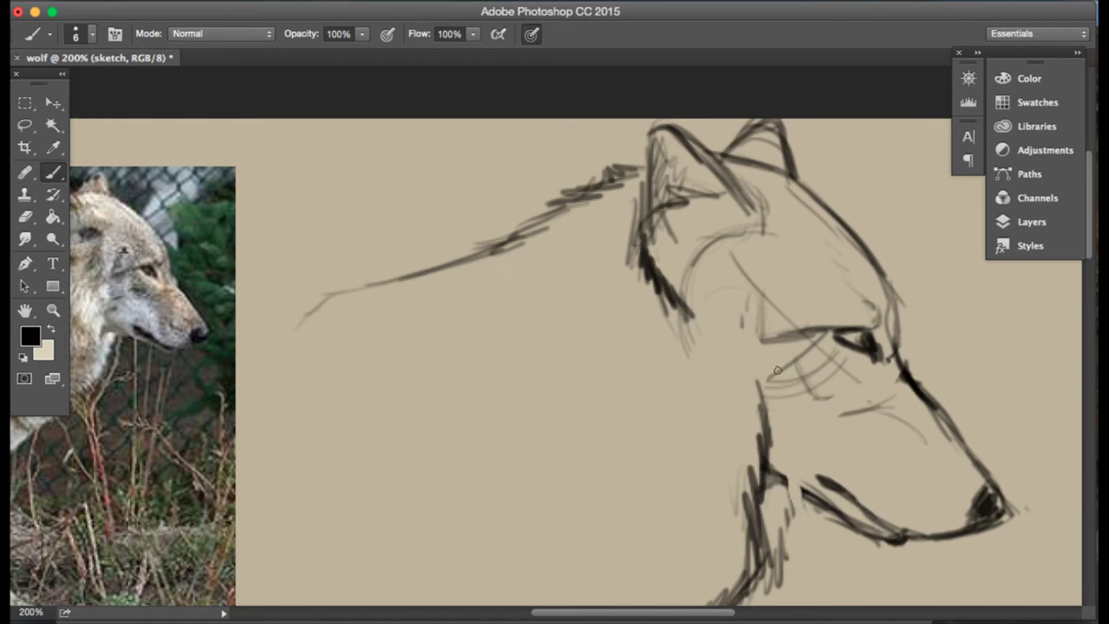
- Move the whole wolf sketch farther from the reference photo and slightly lower, and enlarge it to about 106%
{"action": "scroll", "coordinate": [777, 369], "scroll_direction": "down", "scroll_amount": 10}
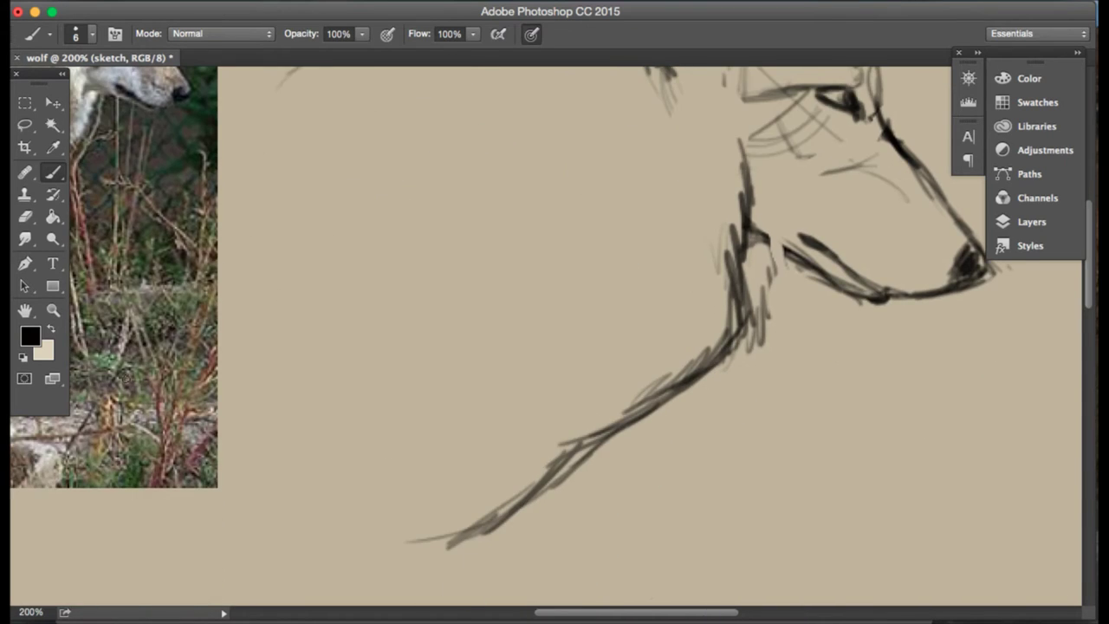
{"action": "left_click", "coordinate": [53, 309]}
{"action": "mouse_move", "coordinate": [218, 233]}
{"action": "left_mouse_down"}
{"action": "mouse_move", "coordinate": [130, 238]}
{"action": "mouse_move", "coordinate": [346, 268]}
{"action": "left_mouse_up"}
{"action": "key", "text": "b"}
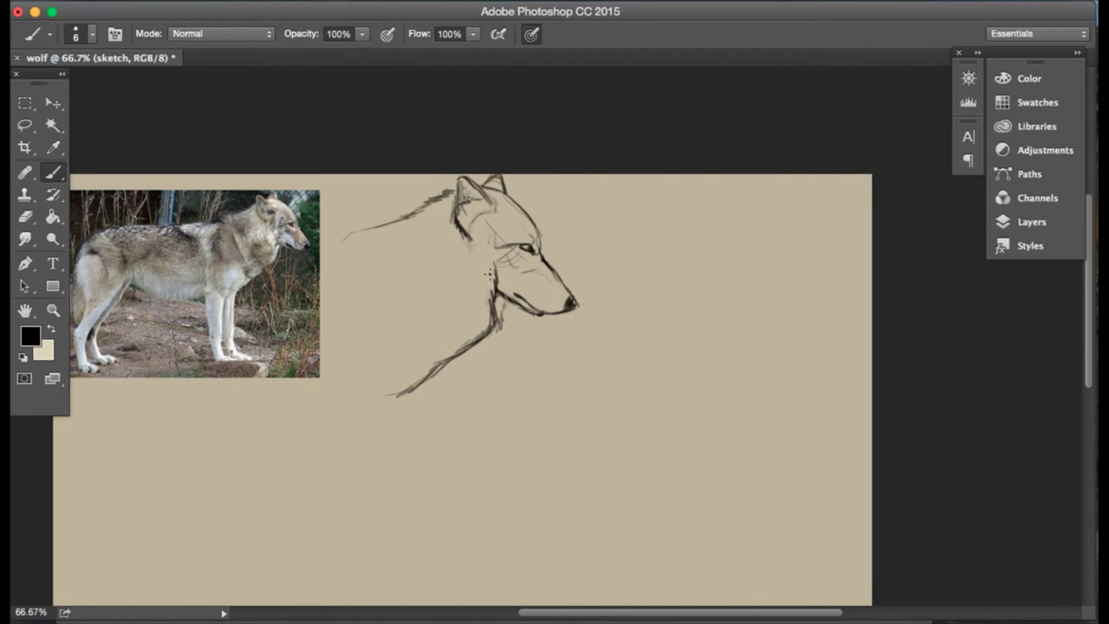
{"action": "left_click", "coordinate": [53, 103]}
{"action": "mouse_move", "coordinate": [524, 252]}
{"action": "left_mouse_down"}
{"action": "mouse_move", "coordinate": [578, 276]}
{"action": "mouse_move", "coordinate": [728, 303]}
{"action": "left_mouse_up"}
{"action": "key", "text": "super+t"}
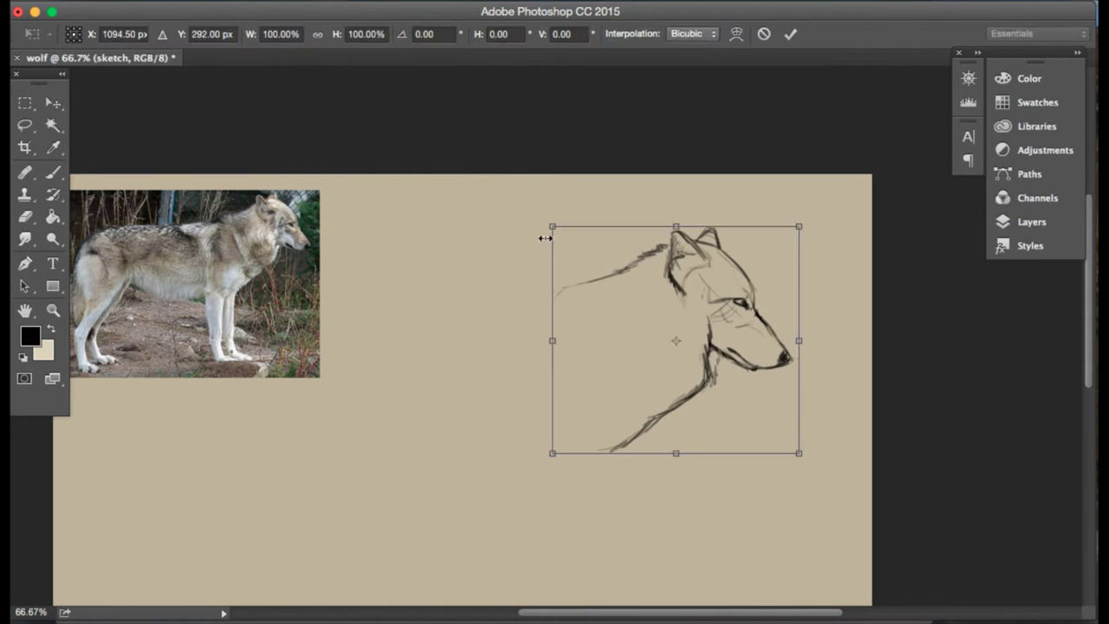
{"action": "left_click_drag", "start_coordinate": [539, 221], "coordinate": [529, 216]}
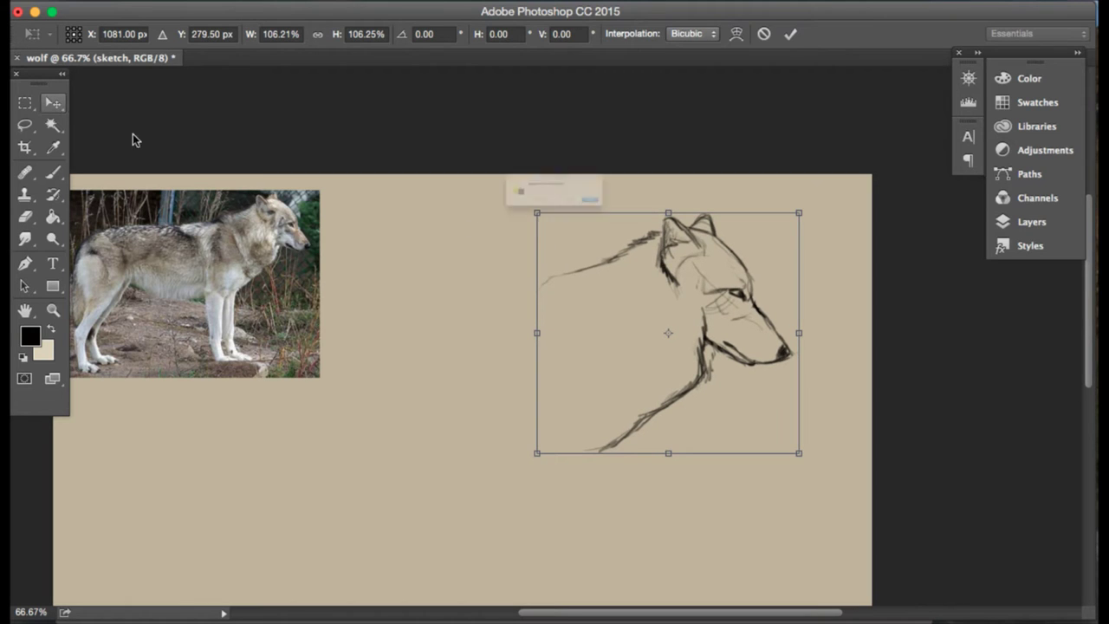
{"action": "key", "text": "z"}
{"action": "left_click", "coordinate": [685, 231]}
- Brush long light fur strokes that extend the nape line backward over the shoulders
{"action": "left_click", "coordinate": [53, 309]}
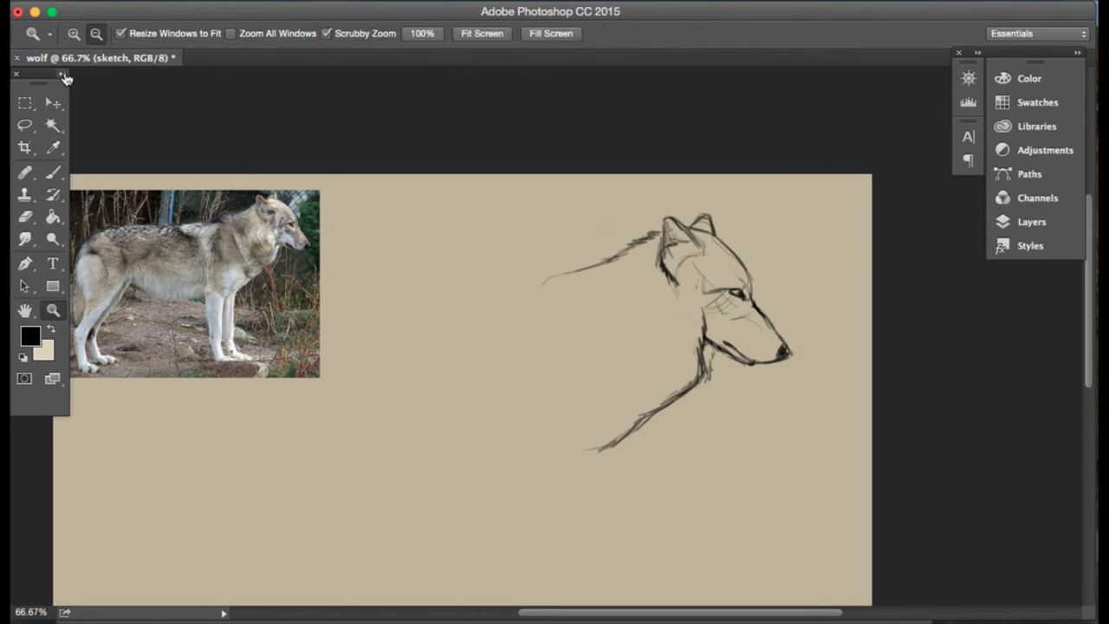
{"action": "left_click", "coordinate": [72, 32]}
{"action": "left_click", "coordinate": [58, 172]}
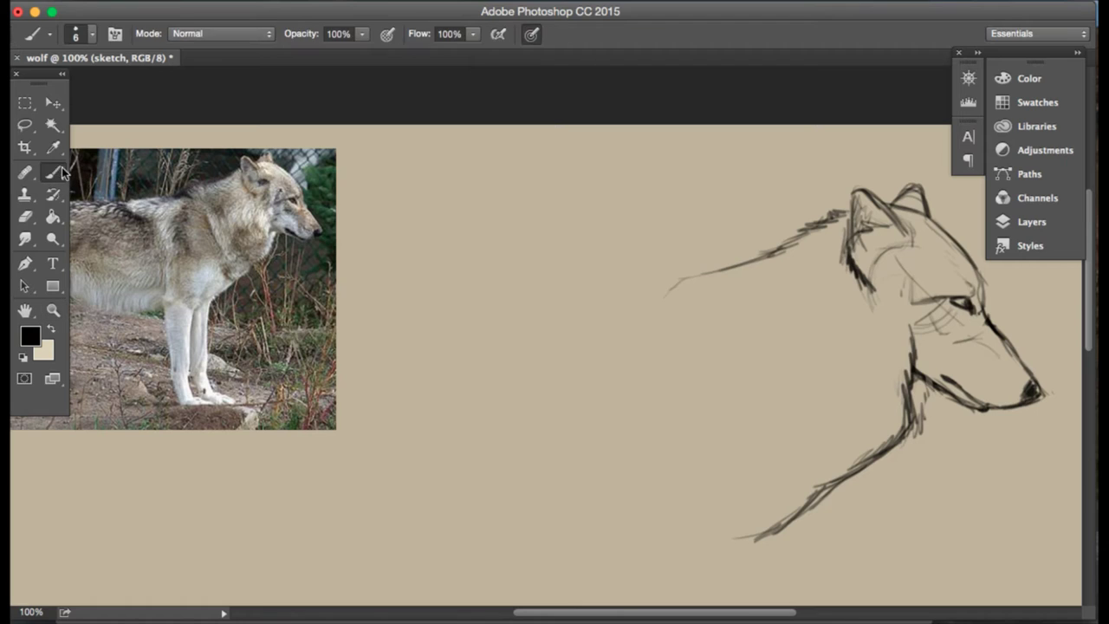
{"action": "left_click_drag", "start_coordinate": [805, 234], "coordinate": [637, 286]}
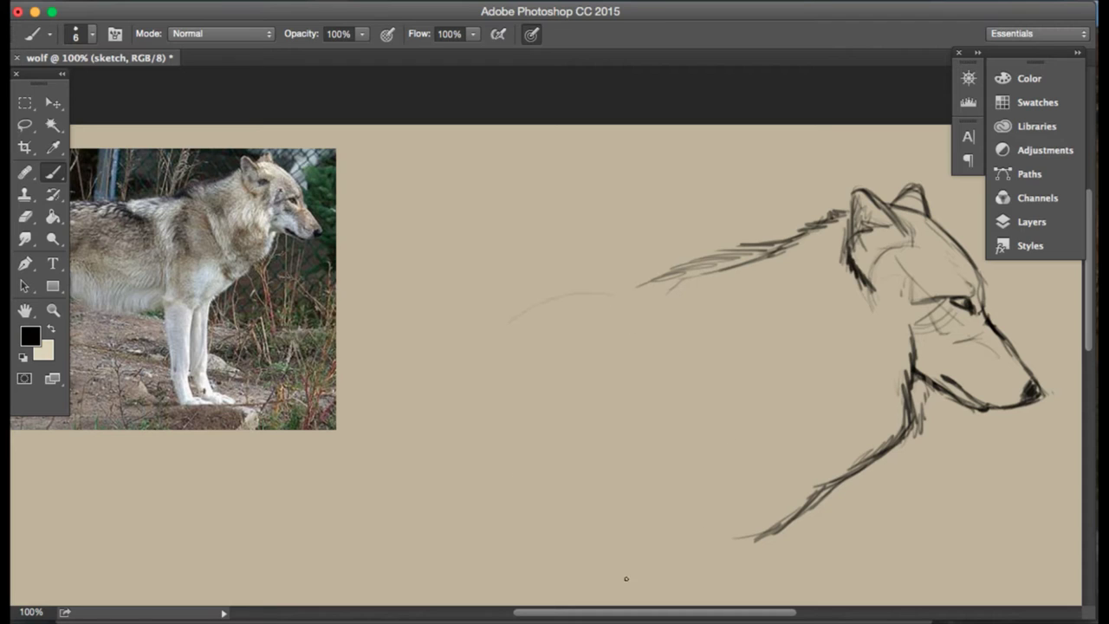
- Sketch a large, light construction circle for the shoulder and ribcage below the back line
{"action": "mouse_move", "coordinate": [625, 577]}
{"action": "left_mouse_down"}
{"action": "mouse_move", "coordinate": [482, 384]}
{"action": "mouse_move", "coordinate": [532, 317]}
{"action": "left_mouse_up"}
{"action": "left_click_drag", "start_coordinate": [501, 364], "coordinate": [490, 415]}
{"action": "scroll", "coordinate": [615, 375], "scroll_direction": "down", "scroll_amount": 4}
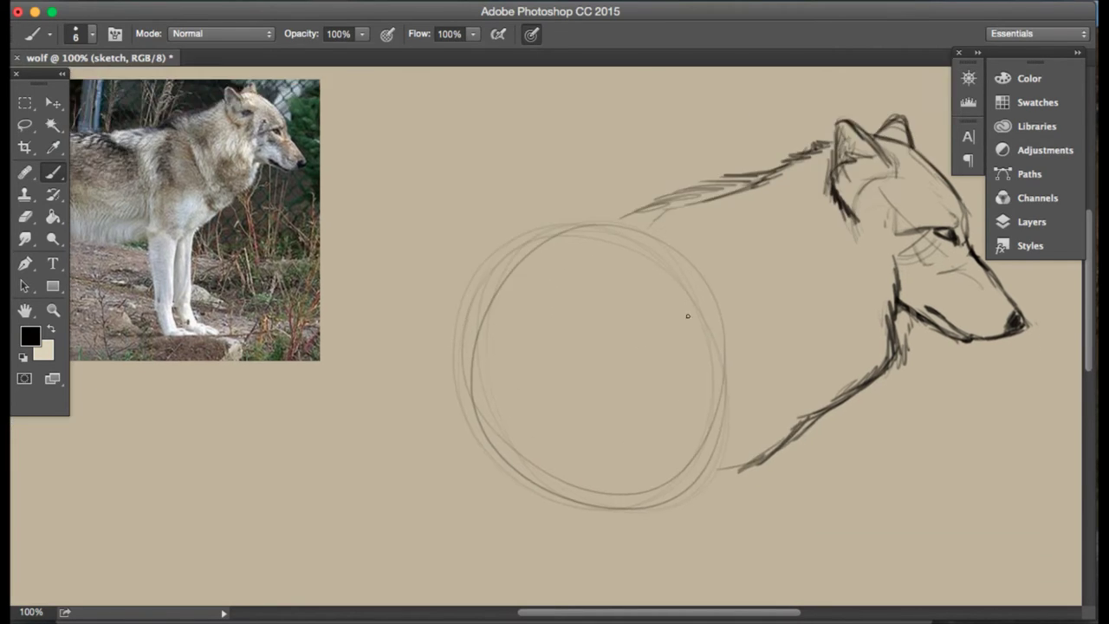
- Draw the shoulder line diagonally from the nape to the chest, and connect the chest point to the circle's lower edge
{"action": "left_click_drag", "start_coordinate": [663, 219], "coordinate": [756, 407]}
{"action": "left_click_drag", "start_coordinate": [729, 372], "coordinate": [747, 464]}
{"action": "mouse_move", "coordinate": [738, 422]}
{"action": "left_mouse_down"}
{"action": "mouse_move", "coordinate": [748, 468]}
{"action": "mouse_move", "coordinate": [645, 493]}
{"action": "left_mouse_up"}
{"action": "scroll", "coordinate": [677, 458], "scroll_direction": "down", "scroll_amount": 2}
{"action": "scroll", "coordinate": [663, 442], "scroll_direction": "down", "scroll_amount": 1}
- Draw the front edge of the near foreleg downward from the lower edge of the circle
{"action": "left_click_drag", "start_coordinate": [656, 448], "coordinate": [637, 509]}
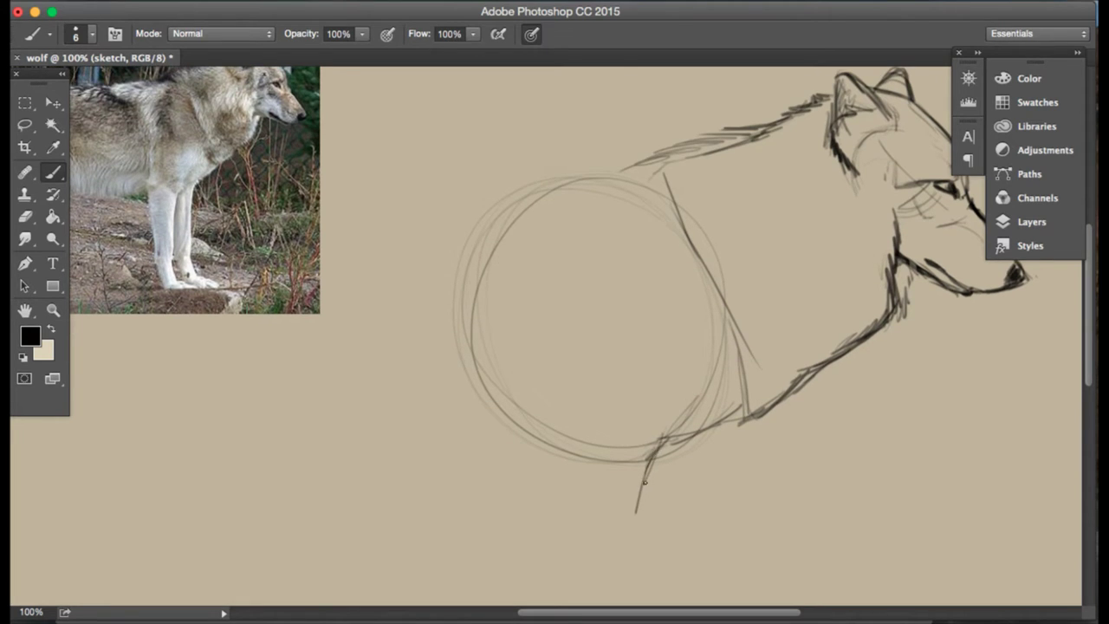
{"action": "scroll", "coordinate": [645, 485], "scroll_direction": "down", "scroll_amount": 2}
{"action": "left_click_drag", "start_coordinate": [649, 417], "coordinate": [625, 604]}
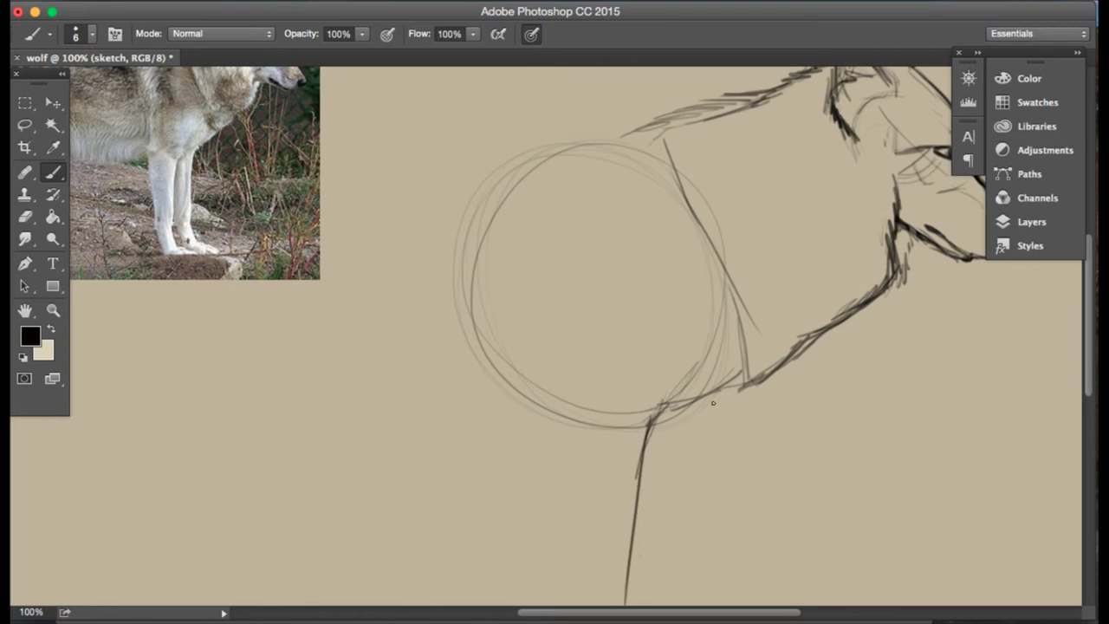
{"action": "scroll", "coordinate": [713, 403], "scroll_direction": "down", "scroll_amount": 8}
{"action": "scroll", "coordinate": [651, 433], "scroll_direction": "up", "scroll_amount": 5}
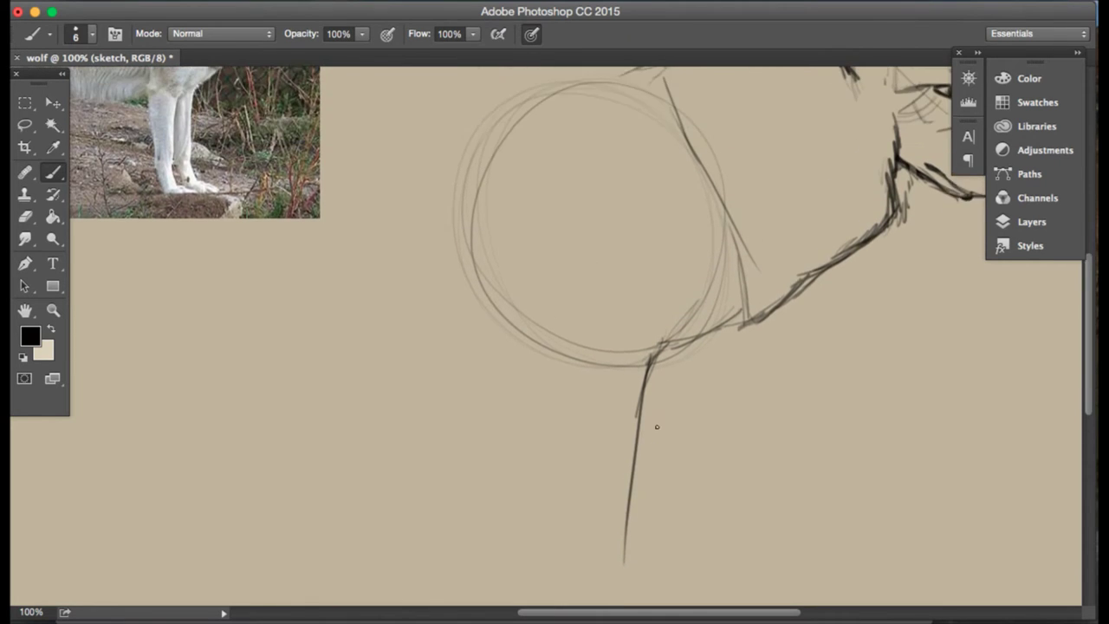
- Sketch light upper-arm contours inside the circle and a line curving down to the elbow of the near foreleg
{"action": "scroll", "coordinate": [660, 423], "scroll_direction": "up", "scroll_amount": 7}
{"action": "scroll", "coordinate": [690, 411], "scroll_direction": "up", "scroll_amount": 4}
{"action": "scroll", "coordinate": [690, 411], "scroll_direction": "left", "scroll_amount": 2}
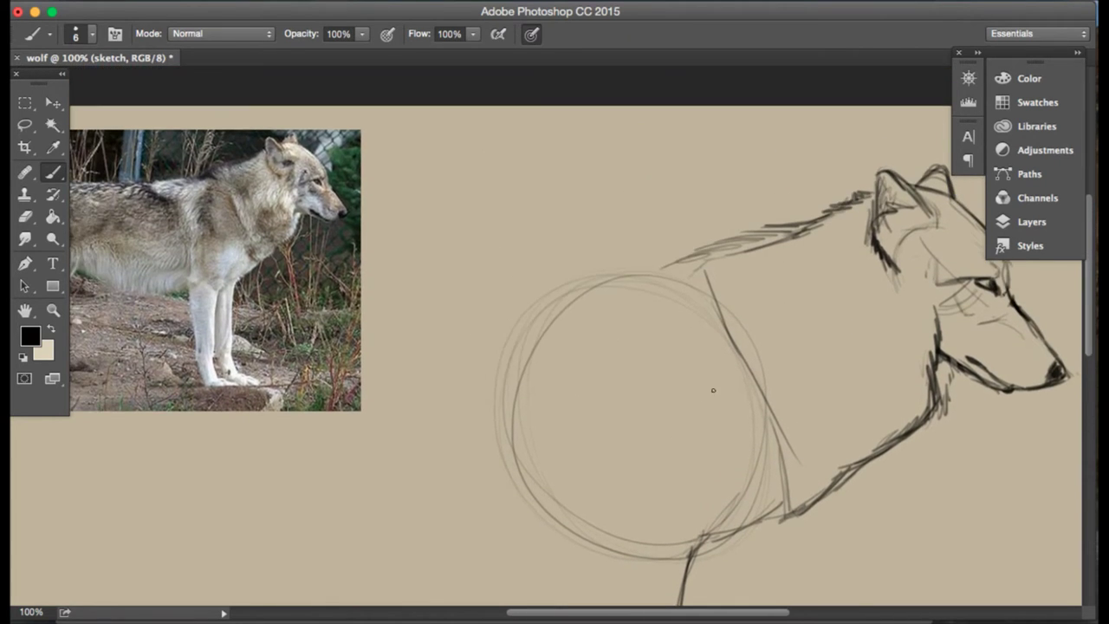
{"action": "left_click_drag", "start_coordinate": [605, 477], "coordinate": [610, 467]}
{"action": "mouse_move", "coordinate": [651, 395]}
{"action": "left_mouse_down"}
{"action": "mouse_move", "coordinate": [645, 490]}
{"action": "mouse_move", "coordinate": [627, 530]}
{"action": "mouse_move", "coordinate": [642, 582]}
{"action": "left_mouse_up"}
- Draw the back edge of the near foreleg down from the elbow and strengthen the elbow with furry strokes
{"action": "scroll", "coordinate": [646, 483], "scroll_direction": "down", "scroll_amount": 7}
{"action": "scroll", "coordinate": [645, 483], "scroll_direction": "right", "scroll_amount": 1}
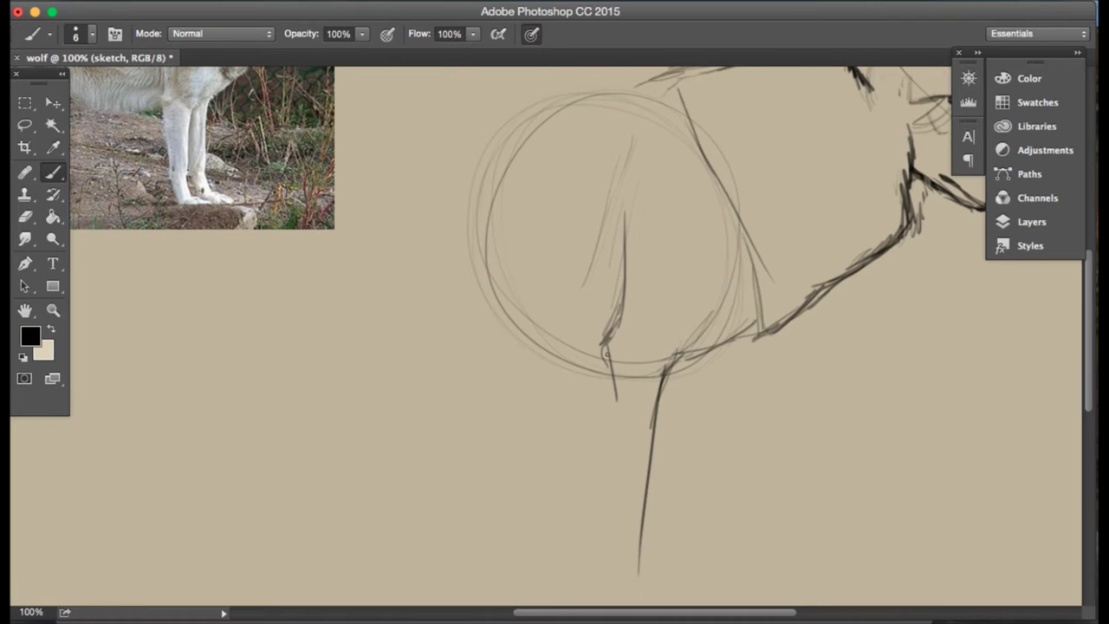
{"action": "left_click_drag", "start_coordinate": [606, 340], "coordinate": [606, 547]}
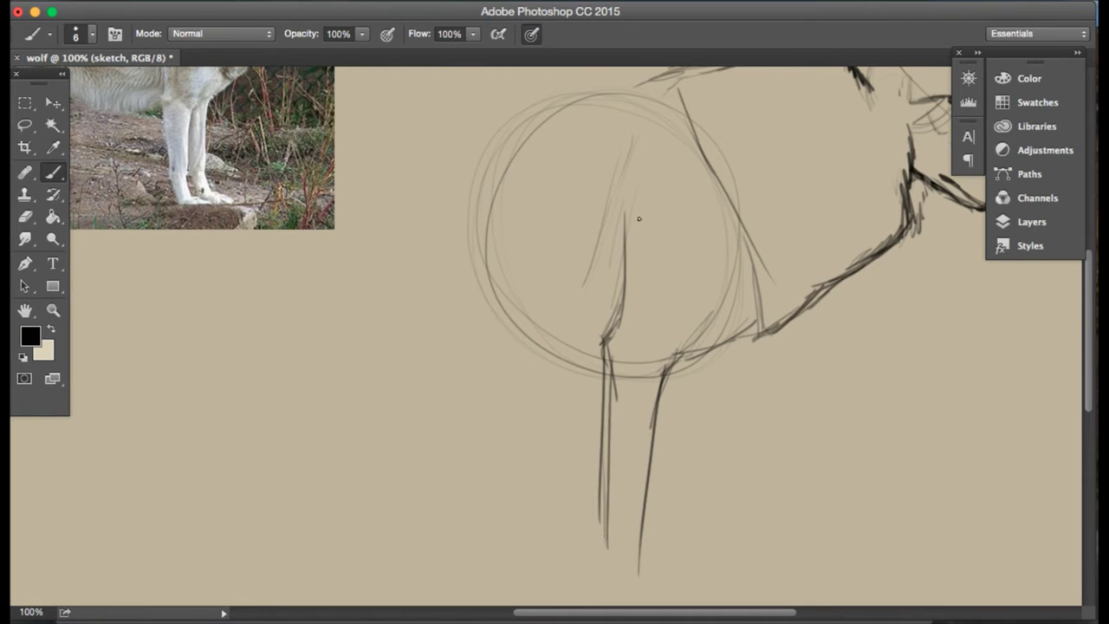
{"action": "mouse_move", "coordinate": [650, 213]}
{"action": "left_mouse_down"}
{"action": "mouse_move", "coordinate": [620, 319]}
{"action": "mouse_move", "coordinate": [629, 302]}
{"action": "mouse_move", "coordinate": [630, 317]}
{"action": "mouse_move", "coordinate": [614, 326]}
{"action": "mouse_move", "coordinate": [595, 369]}
{"action": "mouse_move", "coordinate": [600, 517]}
{"action": "mouse_move", "coordinate": [609, 450]}
{"action": "mouse_move", "coordinate": [606, 575]}
{"action": "left_mouse_up"}
- Thicken the underside of the chest with fur strokes between the foreleg and the chest point
{"action": "scroll", "coordinate": [710, 363], "scroll_direction": "up", "scroll_amount": 1}
{"action": "scroll", "coordinate": [711, 363], "scroll_direction": "up", "scroll_amount": 1}
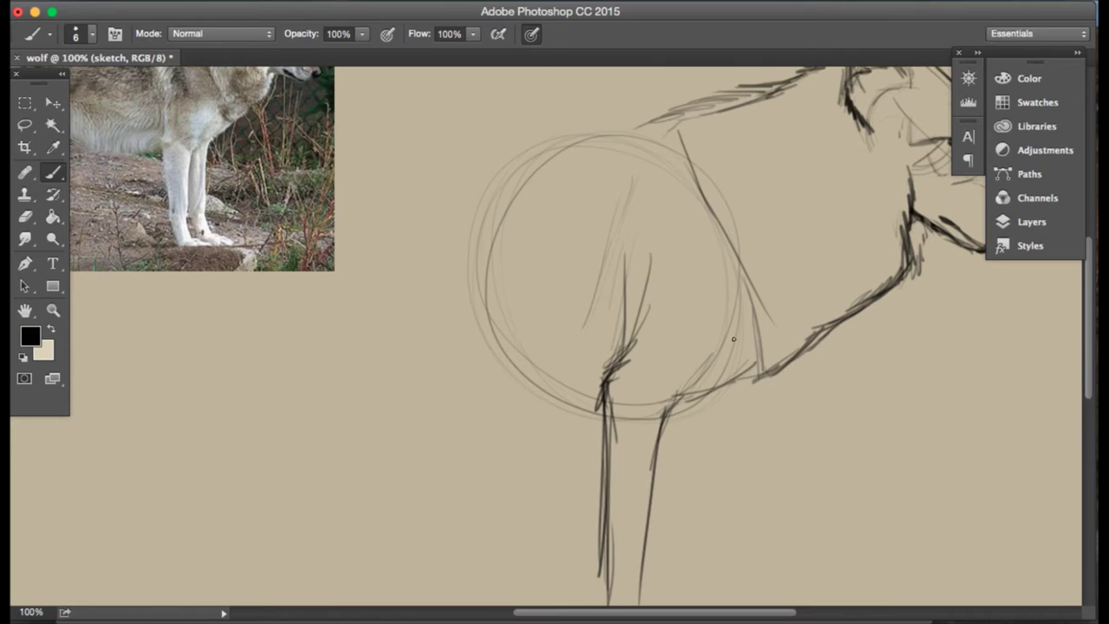
{"action": "mouse_move", "coordinate": [678, 397]}
{"action": "left_mouse_down"}
{"action": "mouse_move", "coordinate": [738, 366]}
{"action": "mouse_move", "coordinate": [696, 395]}
{"action": "mouse_move", "coordinate": [747, 376]}
{"action": "mouse_move", "coordinate": [683, 409]}
{"action": "left_mouse_up"}
- Extend the back line rearward over the top of the circle with darker, overlapping strokes
{"action": "scroll", "coordinate": [684, 382], "scroll_direction": "up", "scroll_amount": 5}
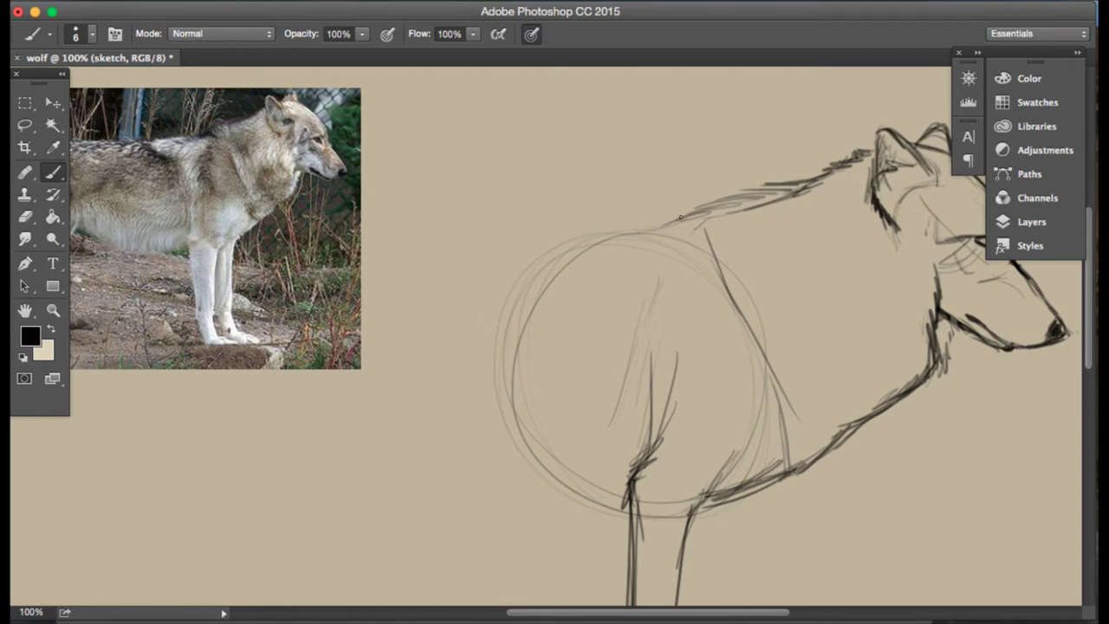
{"action": "mouse_move", "coordinate": [680, 217]}
{"action": "left_mouse_down"}
{"action": "mouse_move", "coordinate": [569, 261]}
{"action": "mouse_move", "coordinate": [653, 227]}
{"action": "mouse_move", "coordinate": [576, 251]}
{"action": "mouse_move", "coordinate": [482, 258]}
{"action": "left_mouse_up"}
{"action": "left_click_drag", "start_coordinate": [568, 243], "coordinate": [409, 258]}
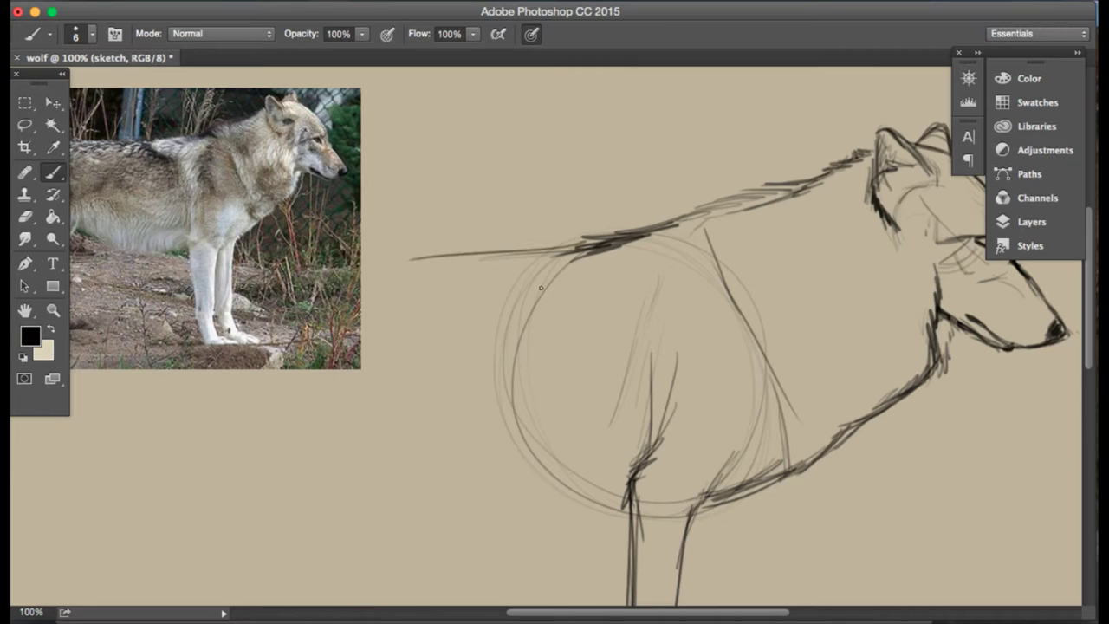
- Add light fur strokes below the back line and down the side behind the shoulder
{"action": "mouse_move", "coordinate": [572, 293]}
{"action": "left_mouse_down"}
{"action": "mouse_move", "coordinate": [453, 279]}
{"action": "mouse_move", "coordinate": [483, 279]}
{"action": "left_mouse_up"}
{"action": "mouse_move", "coordinate": [606, 299]}
{"action": "left_mouse_down"}
{"action": "mouse_move", "coordinate": [523, 290]}
{"action": "mouse_move", "coordinate": [535, 370]}
{"action": "left_mouse_up"}
{"action": "left_click_drag", "start_coordinate": [564, 334], "coordinate": [545, 406]}
{"action": "left_click_drag", "start_coordinate": [623, 298], "coordinate": [610, 397]}
{"action": "left_click_drag", "start_coordinate": [621, 339], "coordinate": [619, 437]}
{"action": "left_click_drag", "start_coordinate": [625, 331], "coordinate": [622, 432]}
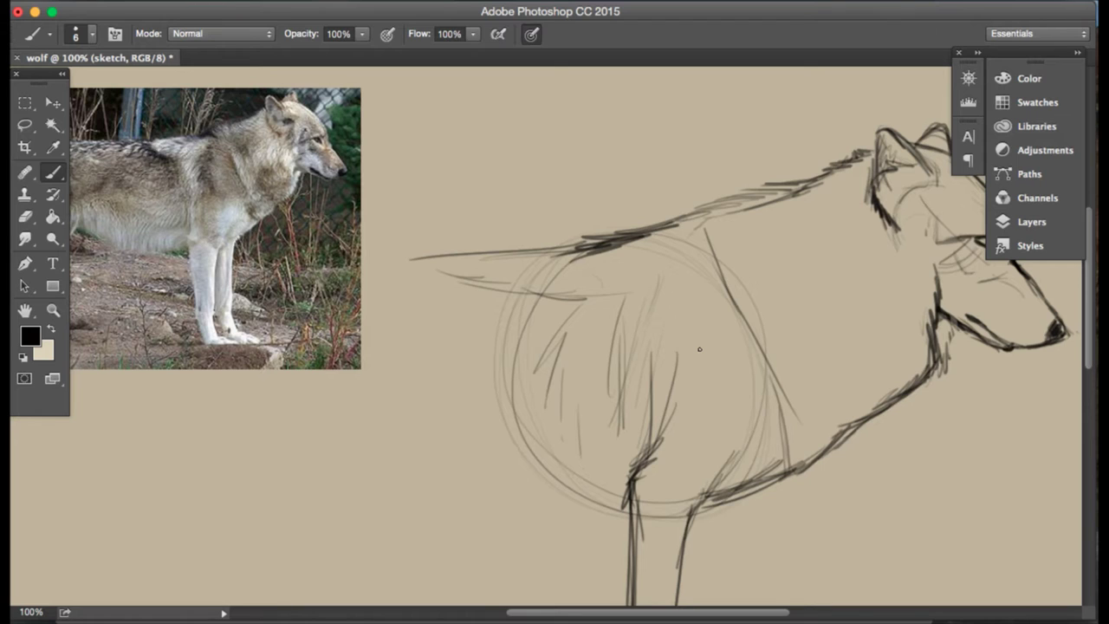
- Draw the front edge of the far foreleg down from the chest and extend the near foreleg's front edge downward
{"action": "scroll", "coordinate": [699, 348], "scroll_direction": "right", "scroll_amount": 5}
{"action": "scroll", "coordinate": [699, 348], "scroll_direction": "down", "scroll_amount": 2}
{"action": "scroll", "coordinate": [699, 348], "scroll_direction": "down", "scroll_amount": 6}
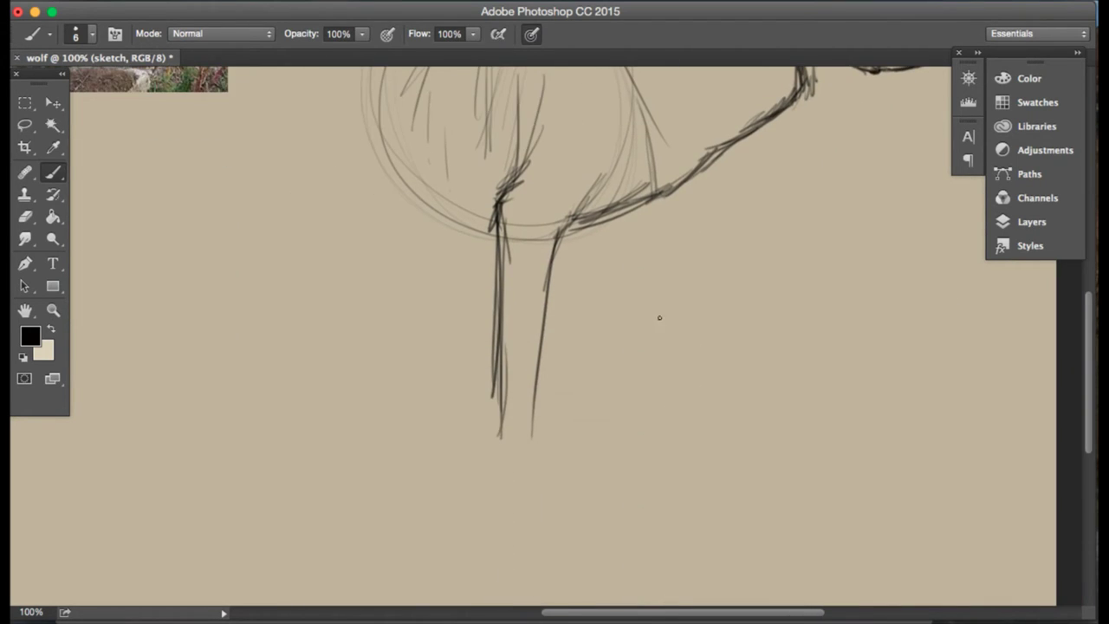
{"action": "mouse_move", "coordinate": [634, 200]}
{"action": "left_mouse_down"}
{"action": "mouse_move", "coordinate": [590, 232]}
{"action": "mouse_move", "coordinate": [578, 350]}
{"action": "left_mouse_up"}
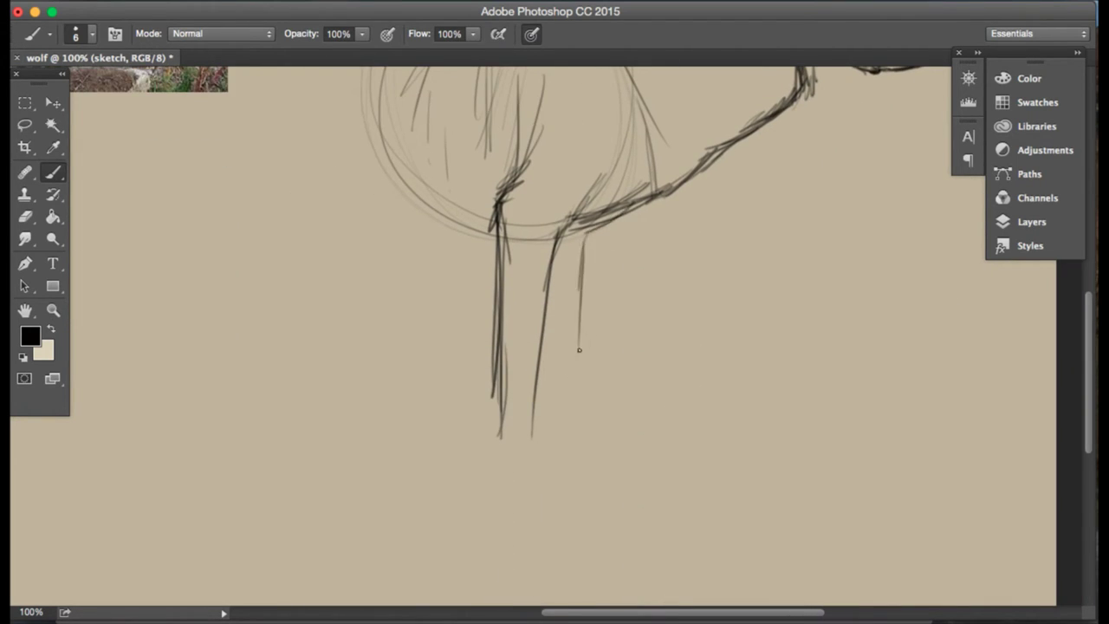
{"action": "left_click_drag", "start_coordinate": [583, 241], "coordinate": [587, 478]}
{"action": "left_click_drag", "start_coordinate": [528, 407], "coordinate": [526, 520]}
- Darken and lengthen the far foreleg's front edge and extend the near foreleg's back edge down to the wrist
{"action": "scroll", "coordinate": [492, 308], "scroll_direction": "up", "scroll_amount": 3}
{"action": "scroll", "coordinate": [492, 307], "scroll_direction": "left", "scroll_amount": 2}
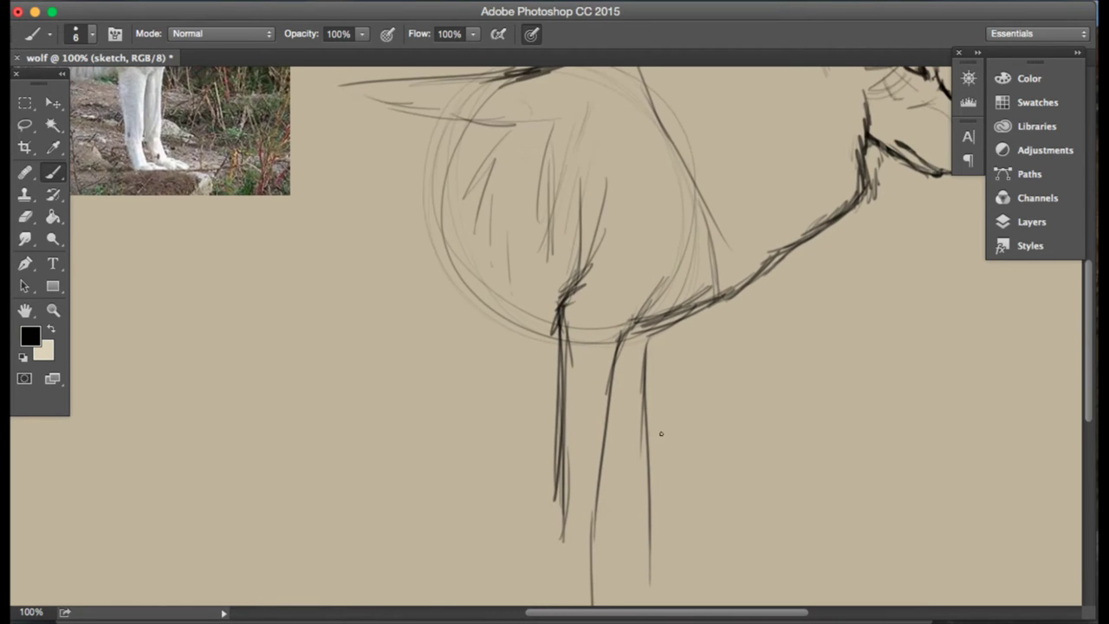
{"action": "left_click_drag", "start_coordinate": [644, 397], "coordinate": [648, 577]}
{"action": "left_click_drag", "start_coordinate": [641, 481], "coordinate": [646, 608]}
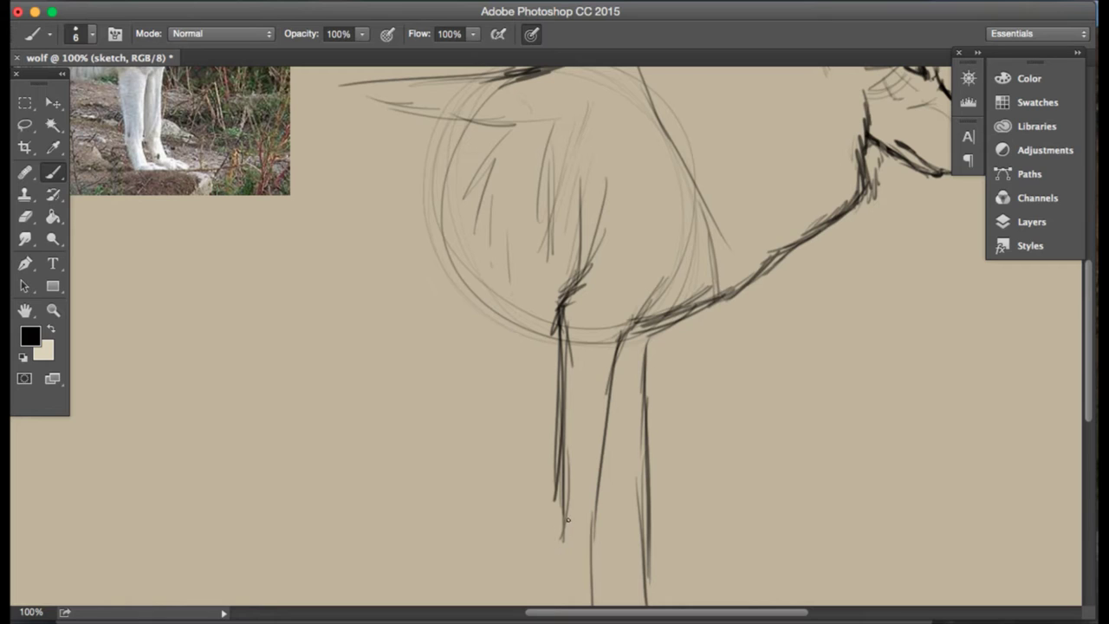
{"action": "mouse_move", "coordinate": [568, 520]}
{"action": "left_mouse_down"}
{"action": "mouse_move", "coordinate": [564, 594]}
{"action": "mouse_move", "coordinate": [559, 579]}
{"action": "left_mouse_up"}
- Sketch the near forepaw with its top, sole and toe line, and slant the back of the lower leg down to it
{"action": "scroll", "coordinate": [564, 587], "scroll_direction": "down", "scroll_amount": 5}
{"action": "scroll", "coordinate": [584, 508], "scroll_direction": "up", "scroll_amount": 2}
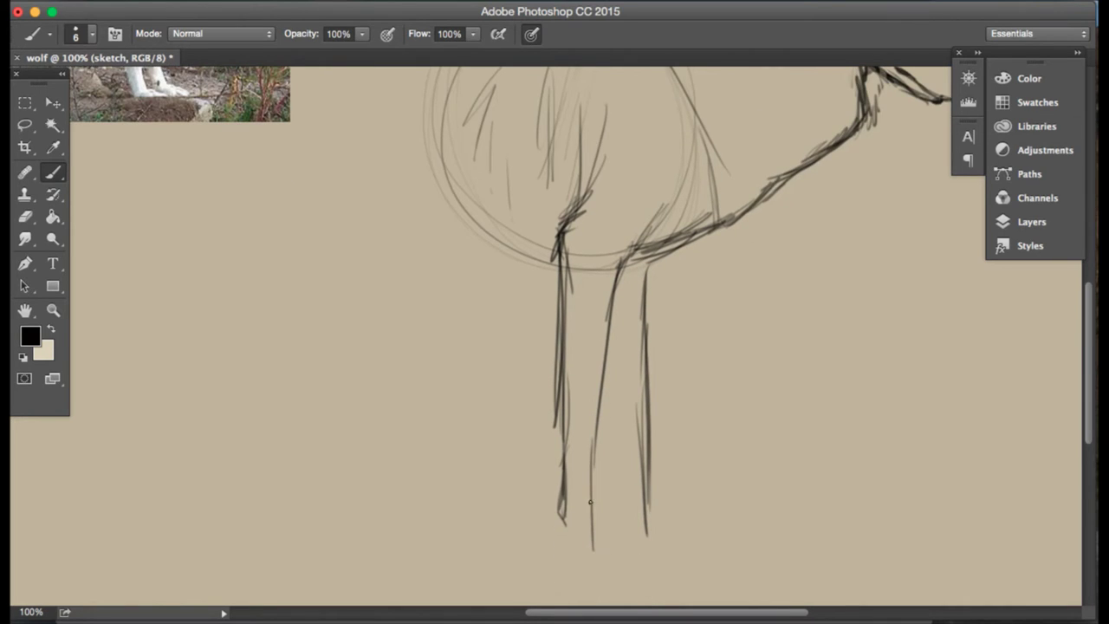
{"action": "left_click_drag", "start_coordinate": [591, 544], "coordinate": [645, 583]}
{"action": "mouse_move", "coordinate": [576, 590]}
{"action": "left_mouse_down"}
{"action": "mouse_move", "coordinate": [634, 594]}
{"action": "mouse_move", "coordinate": [570, 591]}
{"action": "left_mouse_up"}
{"action": "left_click_drag", "start_coordinate": [563, 522], "coordinate": [581, 575]}
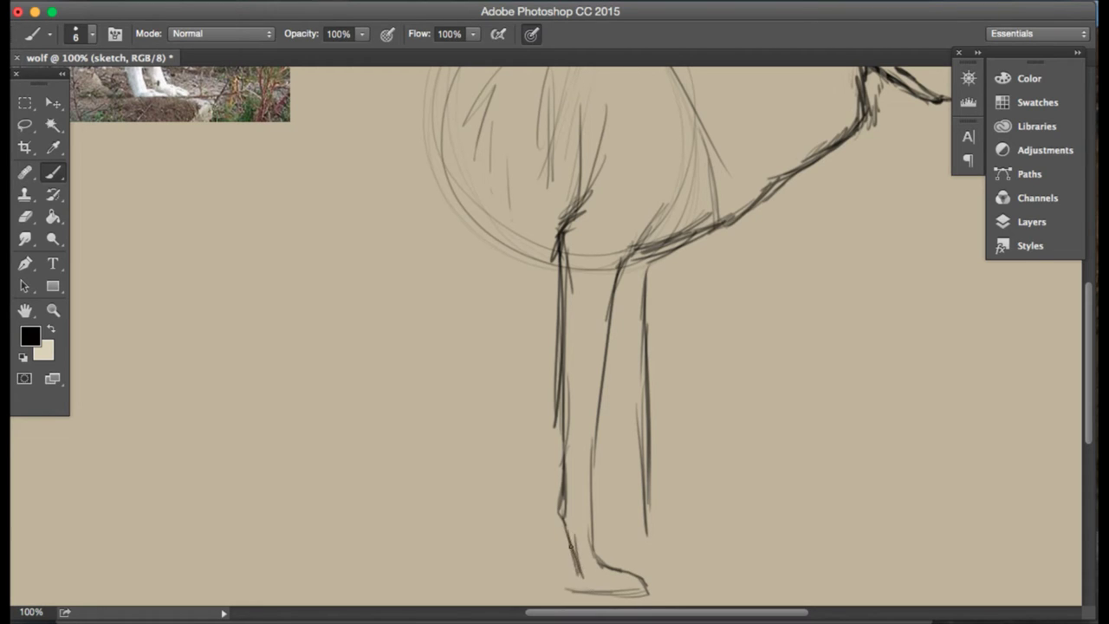
{"action": "left_click_drag", "start_coordinate": [564, 523], "coordinate": [579, 585]}
{"action": "left_click_drag", "start_coordinate": [568, 542], "coordinate": [584, 596]}
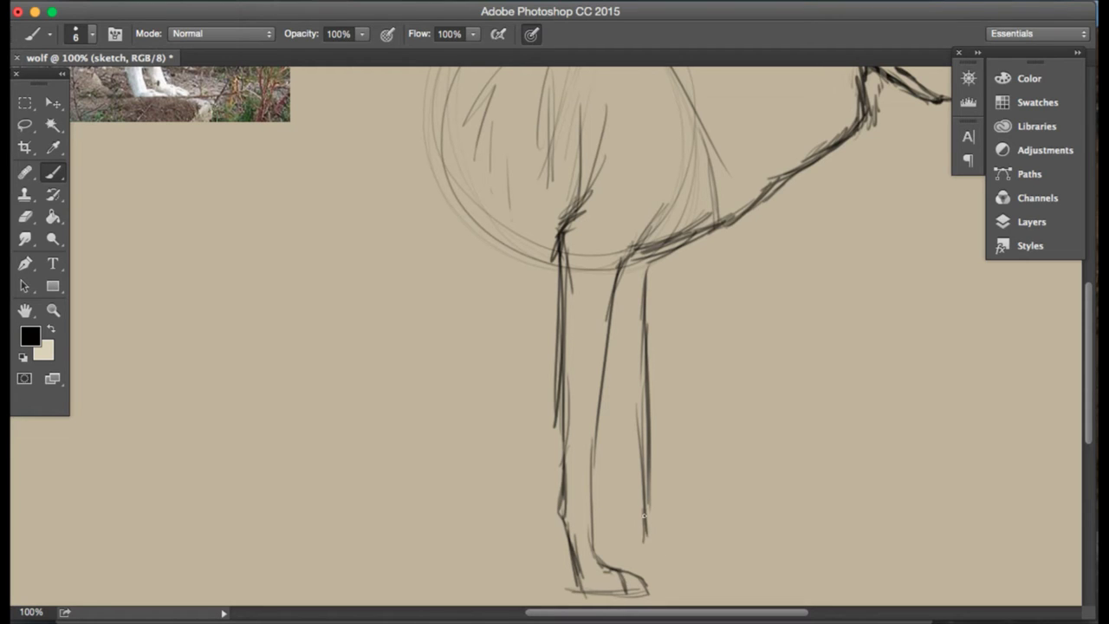
- Sketch the far forepaw and draw the far foreleg's back edge behind the near leg with dark overlapping strokes
{"action": "mouse_move", "coordinate": [644, 514]}
{"action": "left_mouse_down"}
{"action": "mouse_move", "coordinate": [659, 555]}
{"action": "mouse_move", "coordinate": [695, 576]}
{"action": "mouse_move", "coordinate": [672, 584]}
{"action": "mouse_move", "coordinate": [698, 581]}
{"action": "mouse_move", "coordinate": [639, 580]}
{"action": "left_mouse_up"}
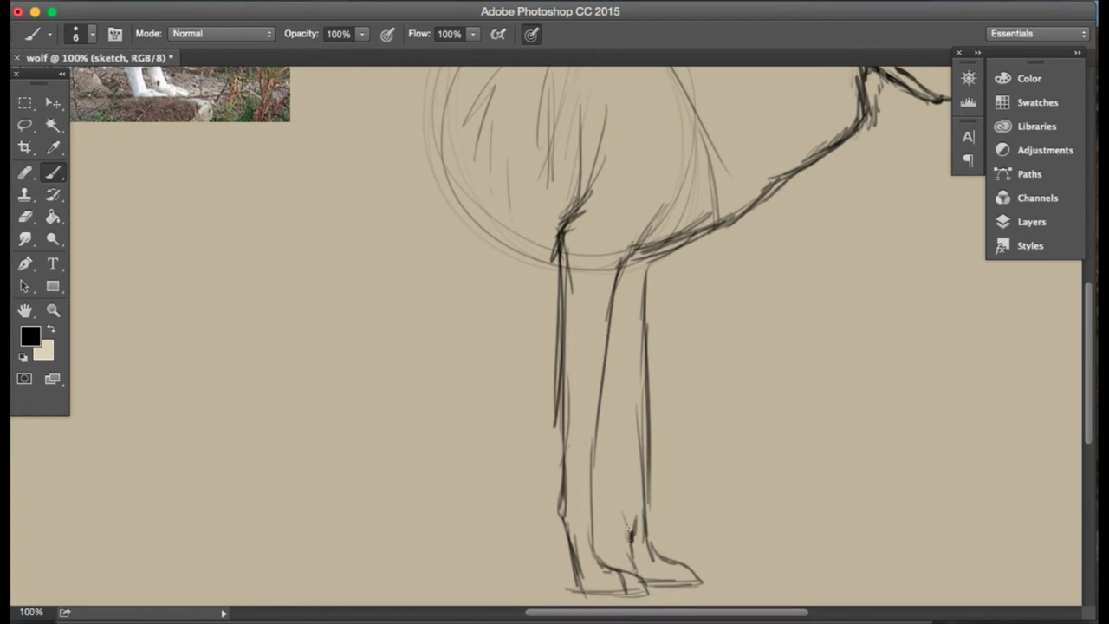
{"action": "left_click_drag", "start_coordinate": [619, 498], "coordinate": [630, 557]}
{"action": "scroll", "coordinate": [609, 455], "scroll_direction": "up", "scroll_amount": 2}
{"action": "left_click_drag", "start_coordinate": [608, 480], "coordinate": [630, 559]}
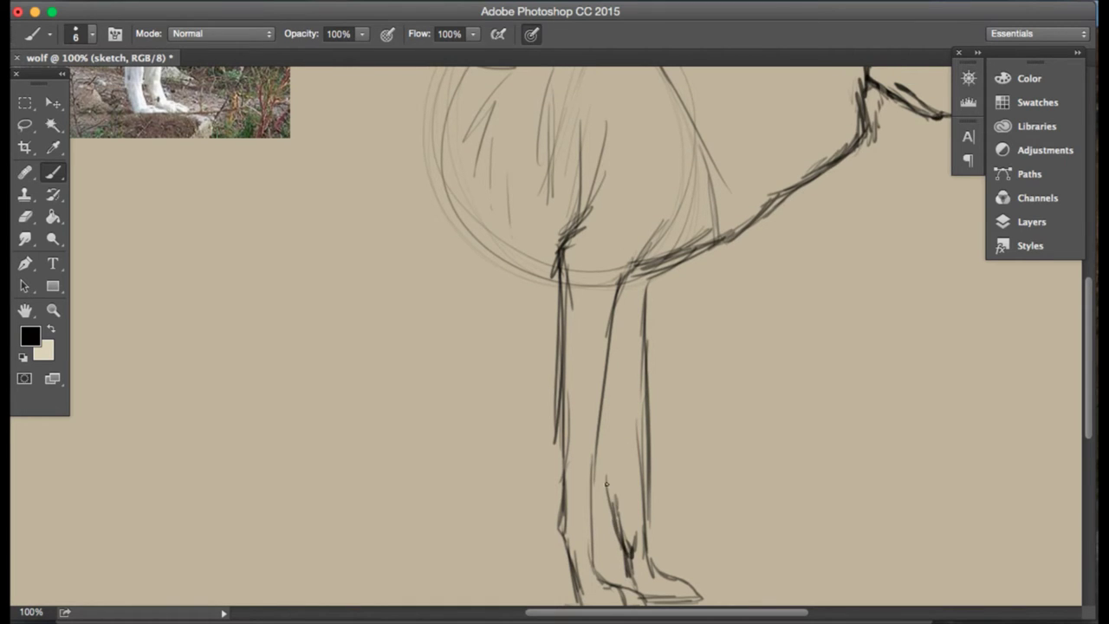
{"action": "left_click_drag", "start_coordinate": [605, 445], "coordinate": [611, 513]}
{"action": "left_click_drag", "start_coordinate": [604, 392], "coordinate": [614, 495]}
{"action": "mouse_move", "coordinate": [608, 369]}
{"action": "left_mouse_down"}
{"action": "mouse_move", "coordinate": [615, 494]}
{"action": "mouse_move", "coordinate": [605, 520]}
{"action": "left_mouse_up"}
- Draw the belly line rearward from the elbow up to the flank and extend the back line toward the rump
{"action": "scroll", "coordinate": [645, 428], "scroll_direction": "up", "scroll_amount": 5}
{"action": "scroll", "coordinate": [649, 424], "scroll_direction": "up", "scroll_amount": 5}
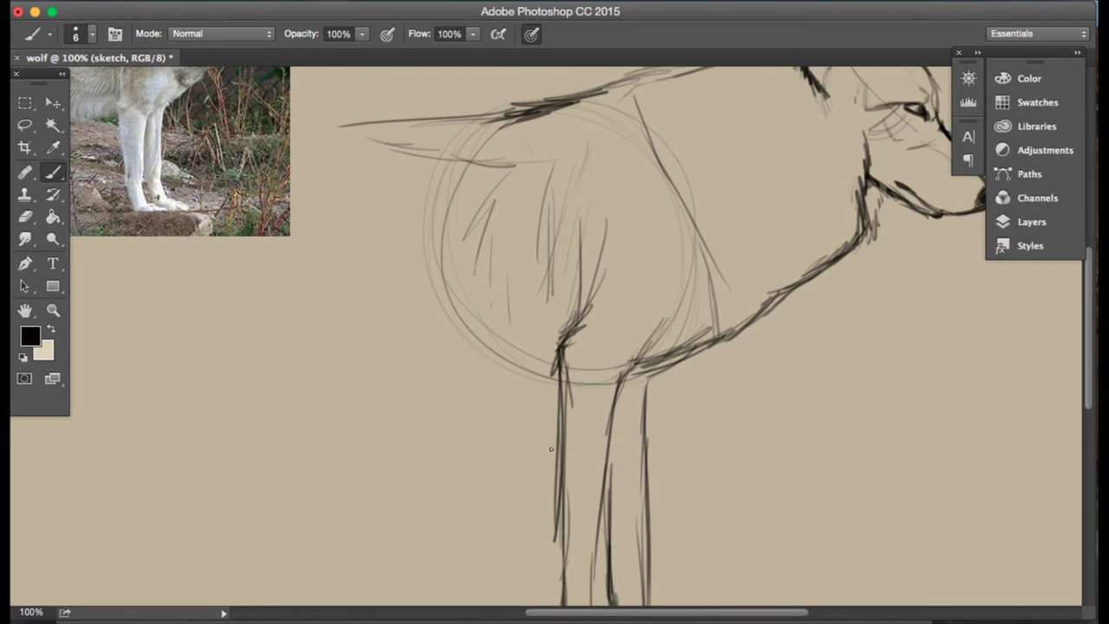
{"action": "scroll", "coordinate": [478, 379], "scroll_direction": "left", "scroll_amount": 8}
{"action": "scroll", "coordinate": [477, 378], "scroll_direction": "up", "scroll_amount": 6}
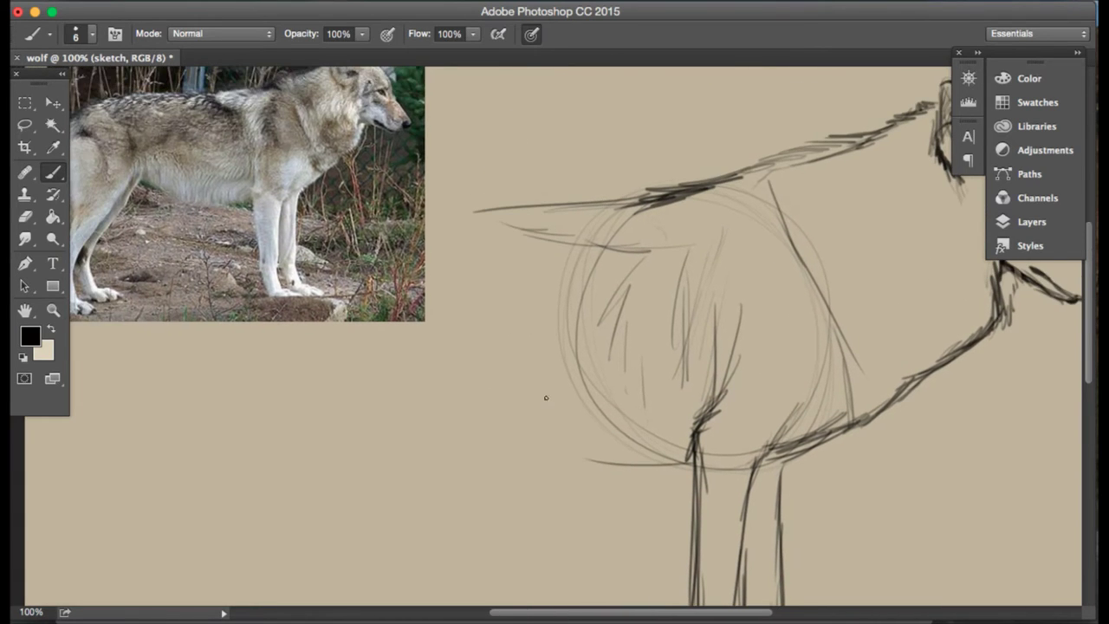
{"action": "mouse_move", "coordinate": [679, 464]}
{"action": "left_mouse_down"}
{"action": "mouse_move", "coordinate": [559, 465]}
{"action": "mouse_move", "coordinate": [489, 445]}
{"action": "mouse_move", "coordinate": [396, 384]}
{"action": "mouse_move", "coordinate": [361, 380]}
{"action": "left_mouse_up"}
{"action": "scroll", "coordinate": [609, 208], "scroll_direction": "up", "scroll_amount": 2}
{"action": "left_click_drag", "start_coordinate": [645, 212], "coordinate": [461, 220]}
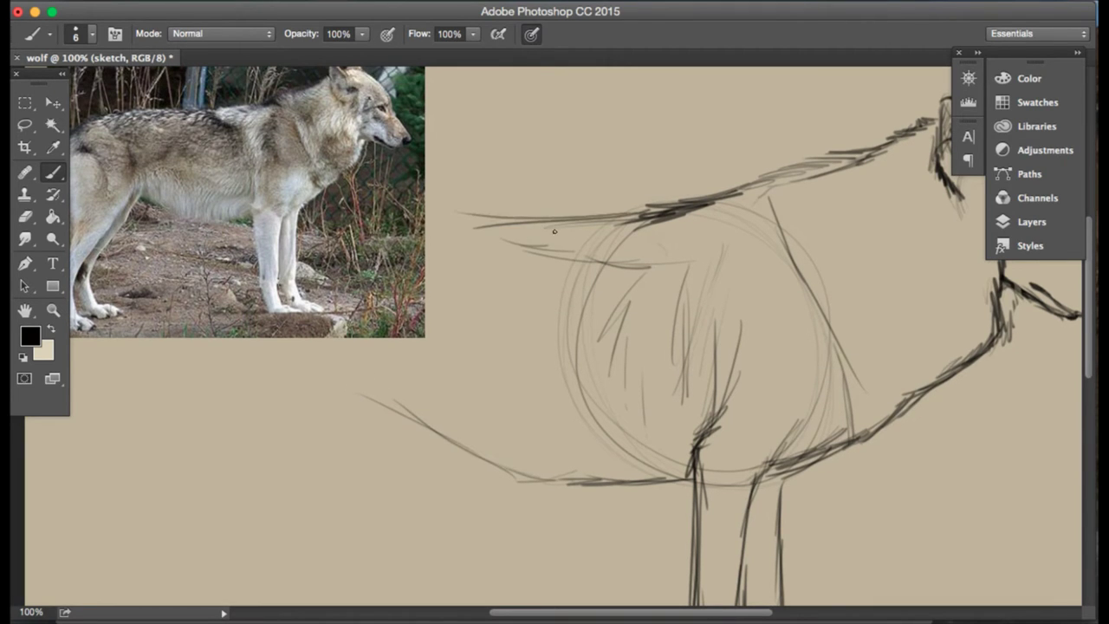
{"action": "left_click_drag", "start_coordinate": [558, 222], "coordinate": [403, 225]}
- Move the wolf sketch slightly away from the reference photo and extend the back line further toward the rump
{"action": "left_click", "coordinate": [53, 102]}
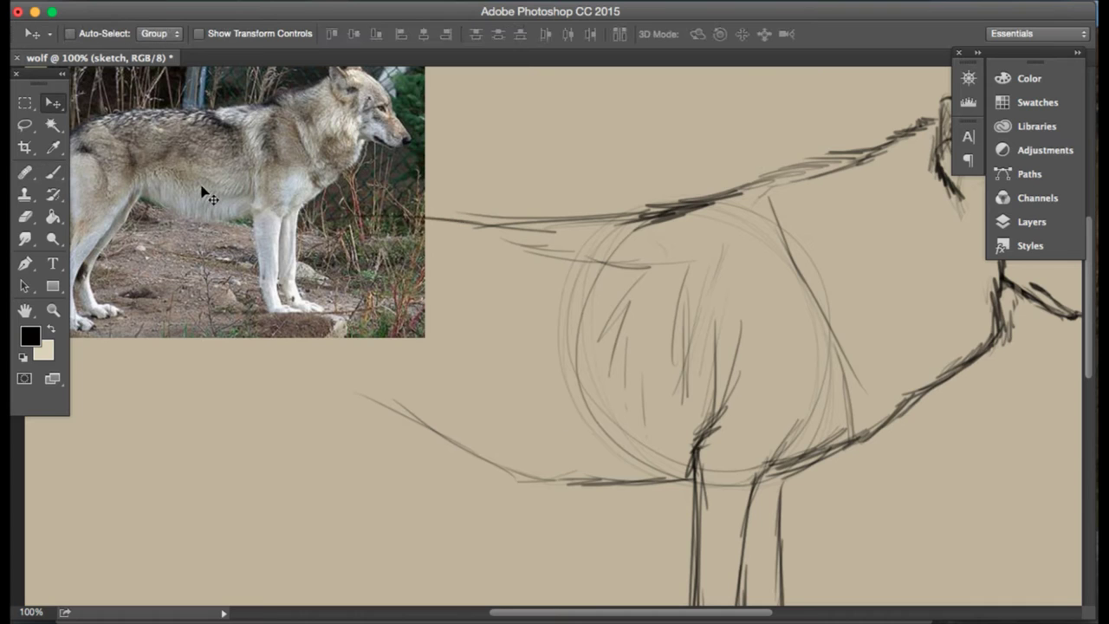
{"action": "mouse_move", "coordinate": [727, 356]}
{"action": "left_mouse_down"}
{"action": "mouse_move", "coordinate": [804, 359]}
{"action": "mouse_move", "coordinate": [832, 374]}
{"action": "left_mouse_up"}
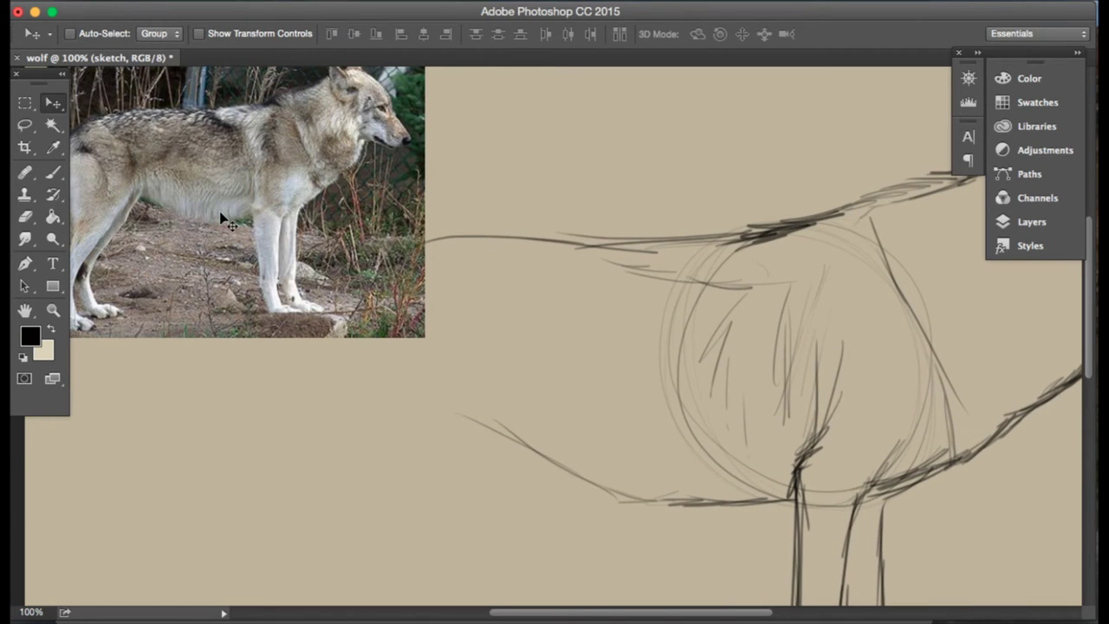
{"action": "left_click", "coordinate": [53, 171]}
{"action": "left_click_drag", "start_coordinate": [602, 245], "coordinate": [381, 234]}
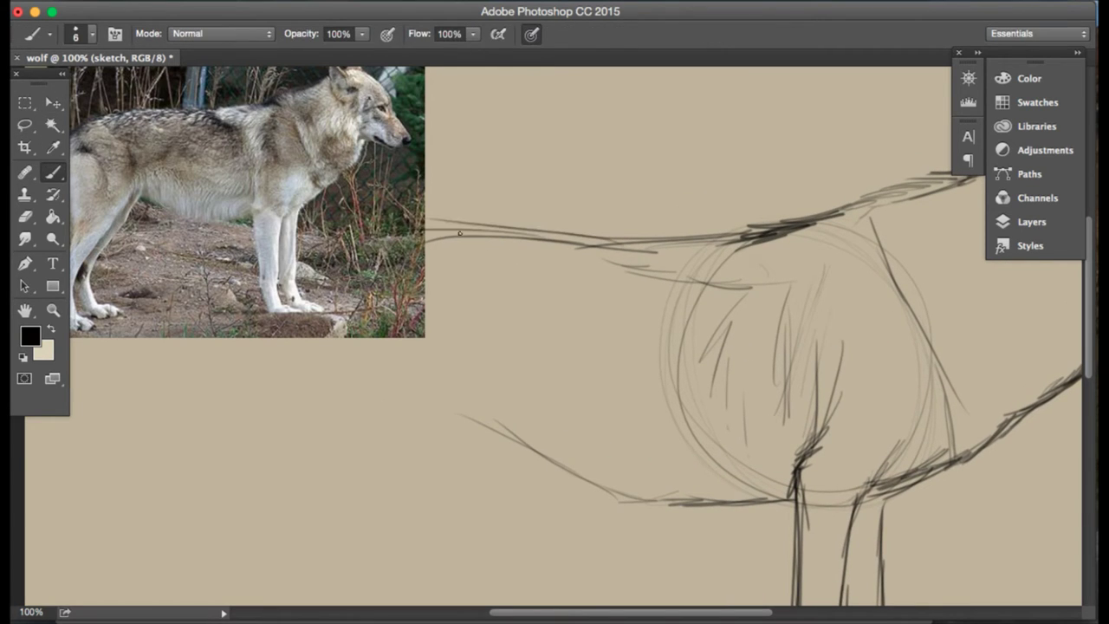
- Thicken the rising flank line, and add a light haunch curve and a faint inner contour above the belly
{"action": "left_click_drag", "start_coordinate": [468, 423], "coordinate": [554, 475]}
{"action": "left_click_drag", "start_coordinate": [537, 454], "coordinate": [622, 508]}
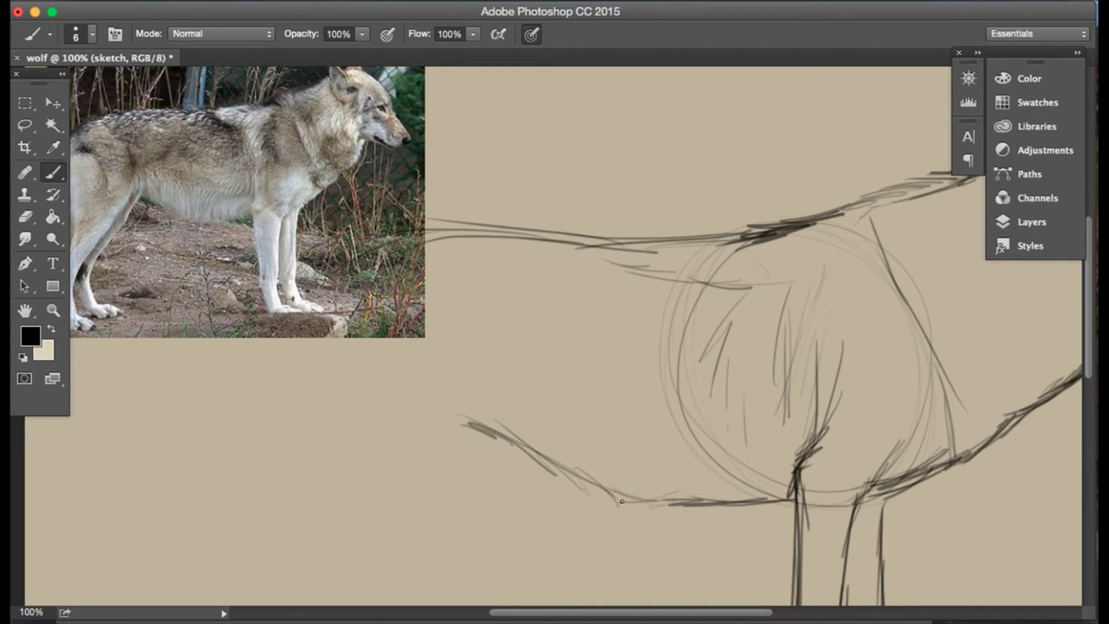
{"action": "left_click_drag", "start_coordinate": [776, 460], "coordinate": [632, 467]}
{"action": "left_click_drag", "start_coordinate": [435, 447], "coordinate": [546, 358]}
{"action": "left_click_drag", "start_coordinate": [461, 426], "coordinate": [483, 434]}
{"action": "left_click_drag", "start_coordinate": [460, 427], "coordinate": [586, 473]}
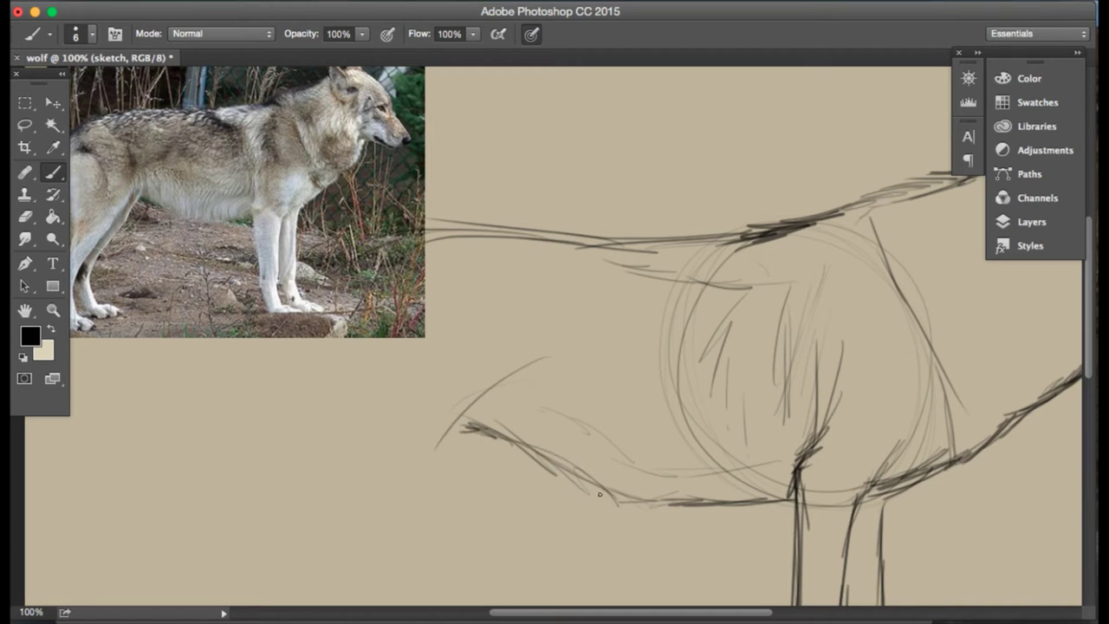
- Erase the belly and flank line and redraw it slightly lower with jagged fur strokes
{"action": "left_click", "coordinate": [25, 216]}
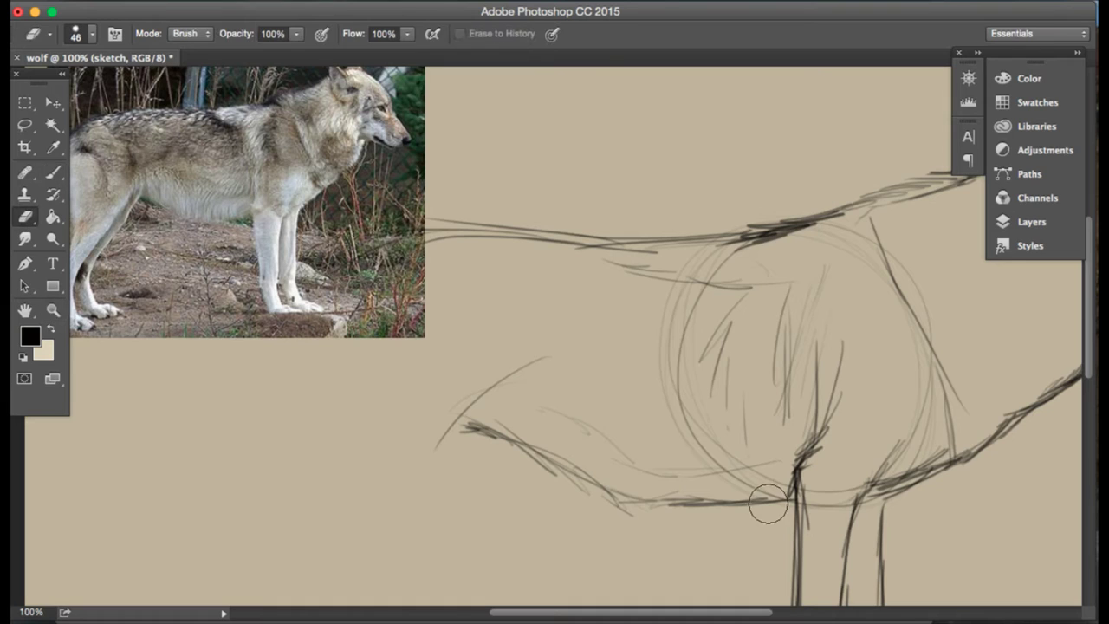
{"action": "mouse_move", "coordinate": [784, 497]}
{"action": "left_mouse_down"}
{"action": "mouse_move", "coordinate": [576, 483]}
{"action": "mouse_move", "coordinate": [464, 424]}
{"action": "left_mouse_up"}
{"action": "left_click", "coordinate": [53, 172]}
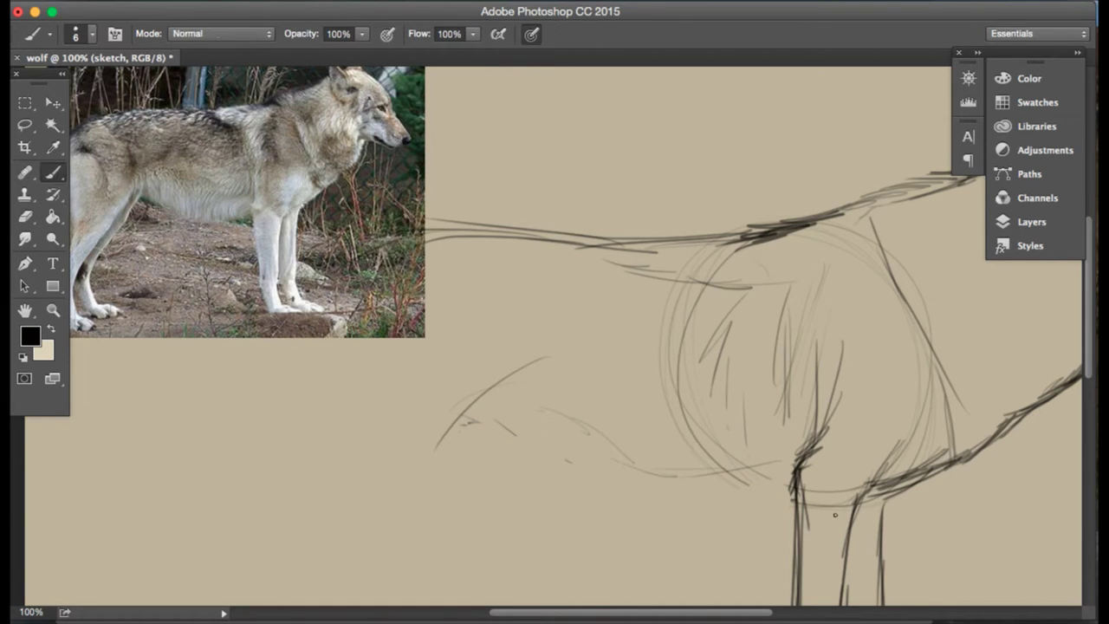
{"action": "mouse_move", "coordinate": [793, 509]}
{"action": "left_mouse_down"}
{"action": "mouse_move", "coordinate": [620, 516]}
{"action": "mouse_move", "coordinate": [510, 463]}
{"action": "left_mouse_up"}
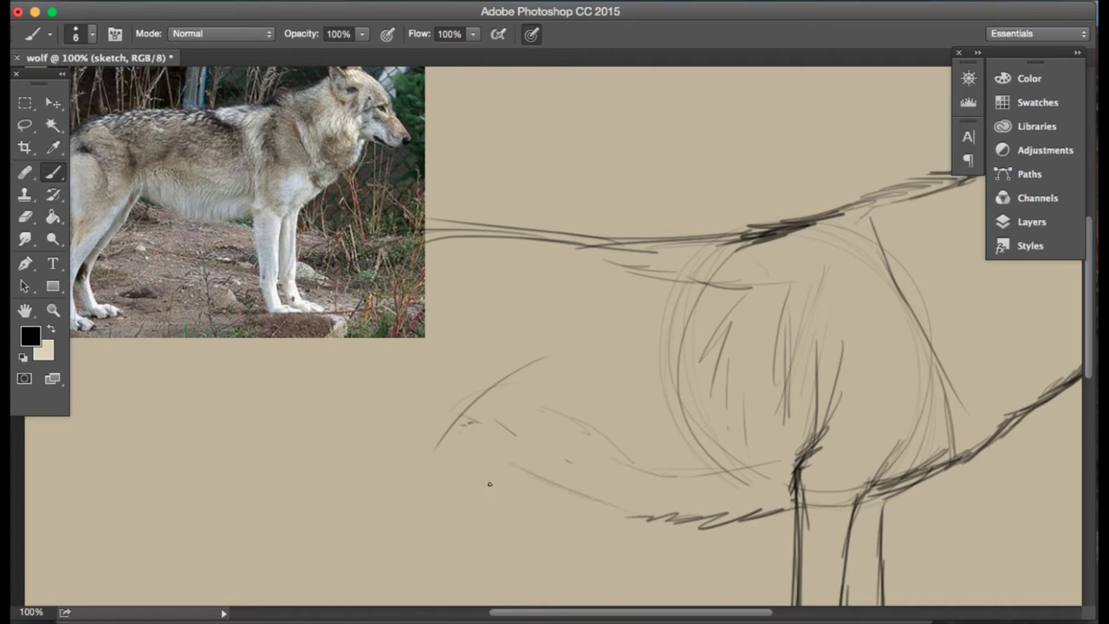
{"action": "mouse_move", "coordinate": [624, 512]}
{"action": "left_mouse_down"}
{"action": "mouse_move", "coordinate": [444, 430]}
{"action": "mouse_move", "coordinate": [631, 518]}
{"action": "left_mouse_up"}
- Draw the near hind leg's front edge slanting down and rearward from the knee with overlapping strokes
{"action": "scroll", "coordinate": [417, 423], "scroll_direction": "down", "scroll_amount": 2}
{"action": "scroll", "coordinate": [418, 423], "scroll_direction": "left", "scroll_amount": 2}
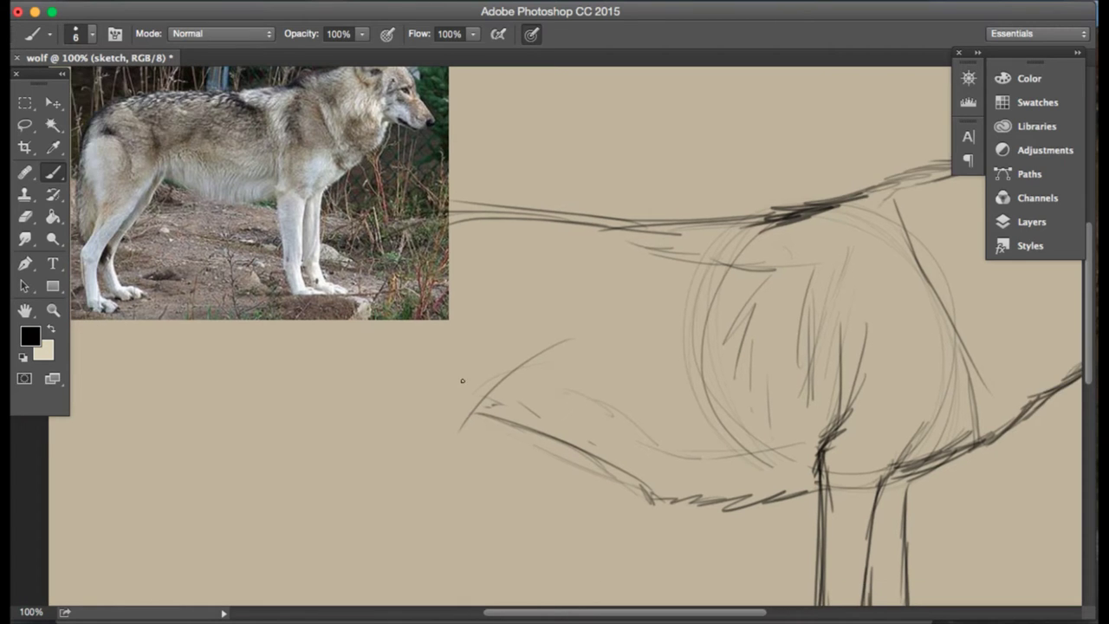
{"action": "left_click_drag", "start_coordinate": [485, 401], "coordinate": [447, 473]}
{"action": "scroll", "coordinate": [447, 472], "scroll_direction": "down", "scroll_amount": 5}
{"action": "scroll", "coordinate": [447, 473], "scroll_direction": "left", "scroll_amount": 2}
{"action": "mouse_move", "coordinate": [492, 340]}
{"action": "left_mouse_down"}
{"action": "mouse_move", "coordinate": [438, 449]}
{"action": "mouse_move", "coordinate": [409, 477]}
{"action": "left_mouse_up"}
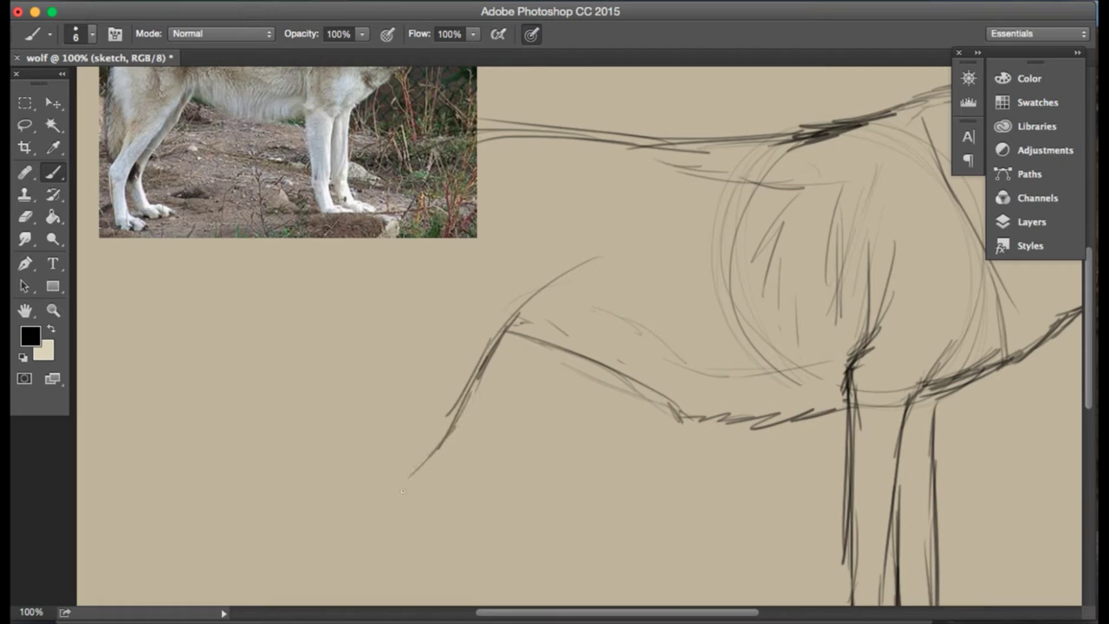
{"action": "mouse_move", "coordinate": [475, 360]}
{"action": "left_mouse_down"}
{"action": "mouse_move", "coordinate": [452, 433]}
{"action": "mouse_move", "coordinate": [344, 543]}
{"action": "left_mouse_up"}
{"action": "scroll", "coordinate": [406, 452], "scroll_direction": "down", "scroll_amount": 5}
{"action": "scroll", "coordinate": [406, 452], "scroll_direction": "left", "scroll_amount": 2}
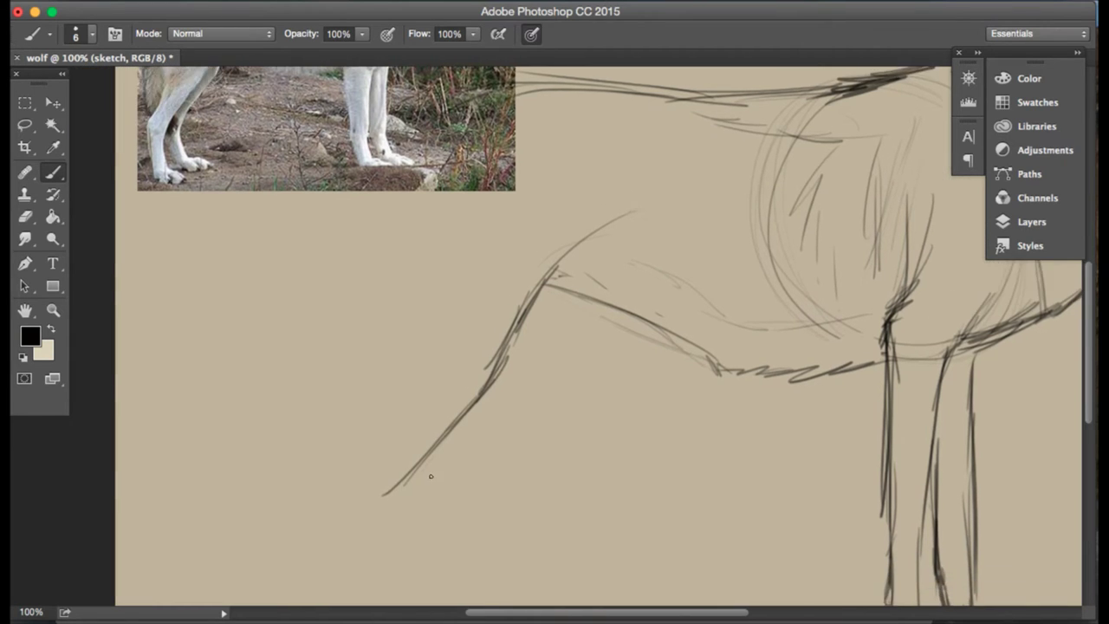
{"action": "mouse_move", "coordinate": [406, 453]}
{"action": "left_mouse_down"}
{"action": "mouse_move", "coordinate": [353, 490]}
{"action": "mouse_move", "coordinate": [317, 543]}
{"action": "left_mouse_up"}
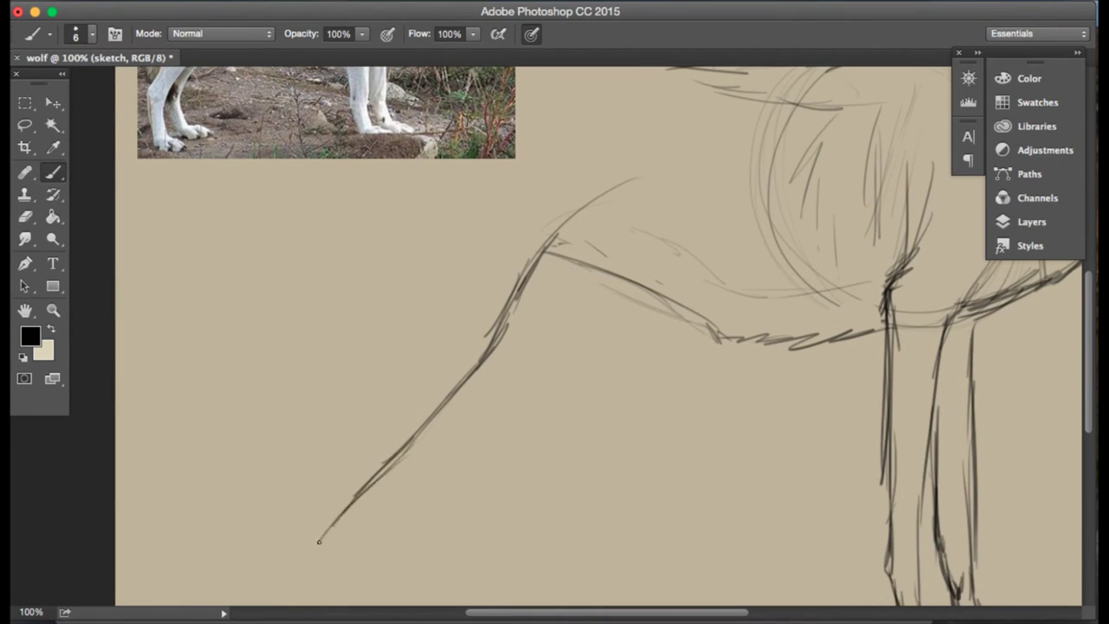
- Erase the lower end of the hind leg line and redraw it curving down from the hock toward the paw
{"action": "scroll", "coordinate": [372, 504], "scroll_direction": "up", "scroll_amount": 2}
{"action": "scroll", "coordinate": [372, 504], "scroll_direction": "up", "scroll_amount": 2}
{"action": "scroll", "coordinate": [384, 502], "scroll_direction": "down", "scroll_amount": 8}
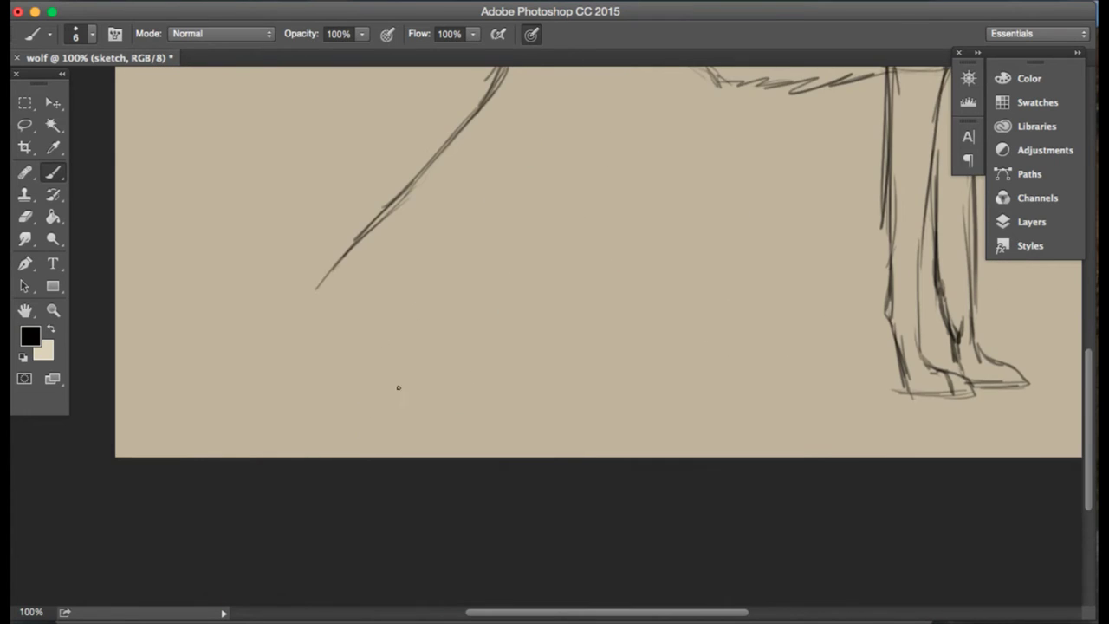
{"action": "scroll", "coordinate": [396, 386], "scroll_direction": "up", "scroll_amount": 2}
{"action": "left_click", "coordinate": [24, 217]}
{"action": "left_click_drag", "start_coordinate": [354, 335], "coordinate": [328, 353]}
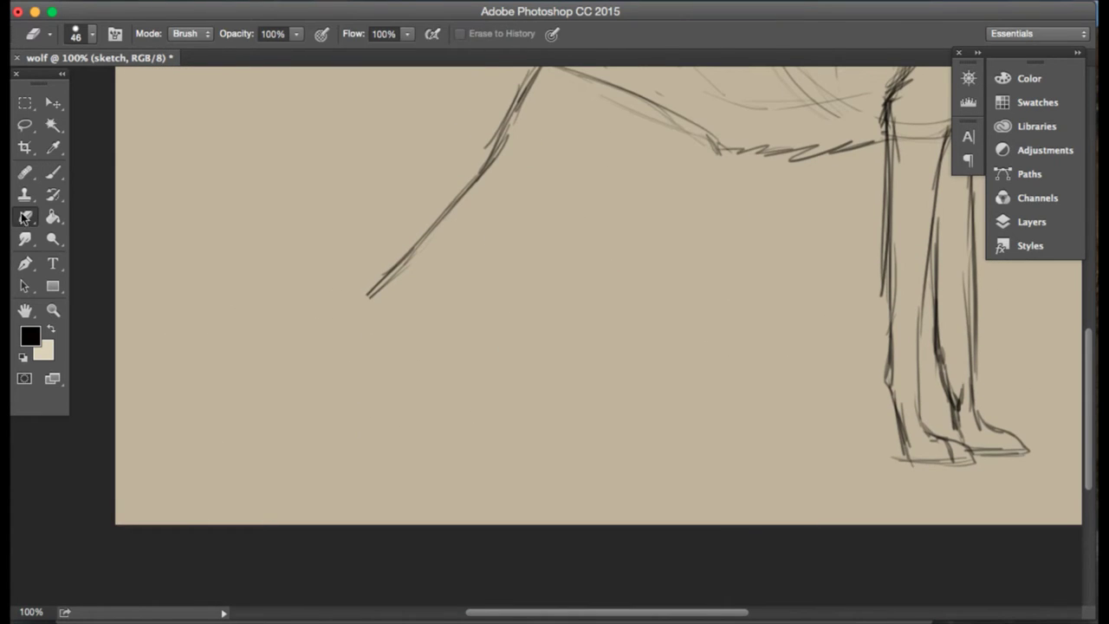
{"action": "left_click", "coordinate": [52, 175]}
{"action": "mouse_move", "coordinate": [367, 296]}
{"action": "left_mouse_down"}
{"action": "mouse_move", "coordinate": [337, 402]}
{"action": "mouse_move", "coordinate": [358, 459]}
{"action": "mouse_move", "coordinate": [339, 554]}
{"action": "left_mouse_up"}
{"action": "scroll", "coordinate": [361, 298], "scroll_direction": "up", "scroll_amount": 6}
{"action": "scroll", "coordinate": [363, 296], "scroll_direction": "down", "scroll_amount": 3}
{"action": "scroll", "coordinate": [363, 296], "scroll_direction": "down", "scroll_amount": 2}
{"action": "scroll", "coordinate": [343, 537], "scroll_direction": "down", "scroll_amount": 2}
{"action": "scroll", "coordinate": [343, 537], "scroll_direction": "down", "scroll_amount": 4}
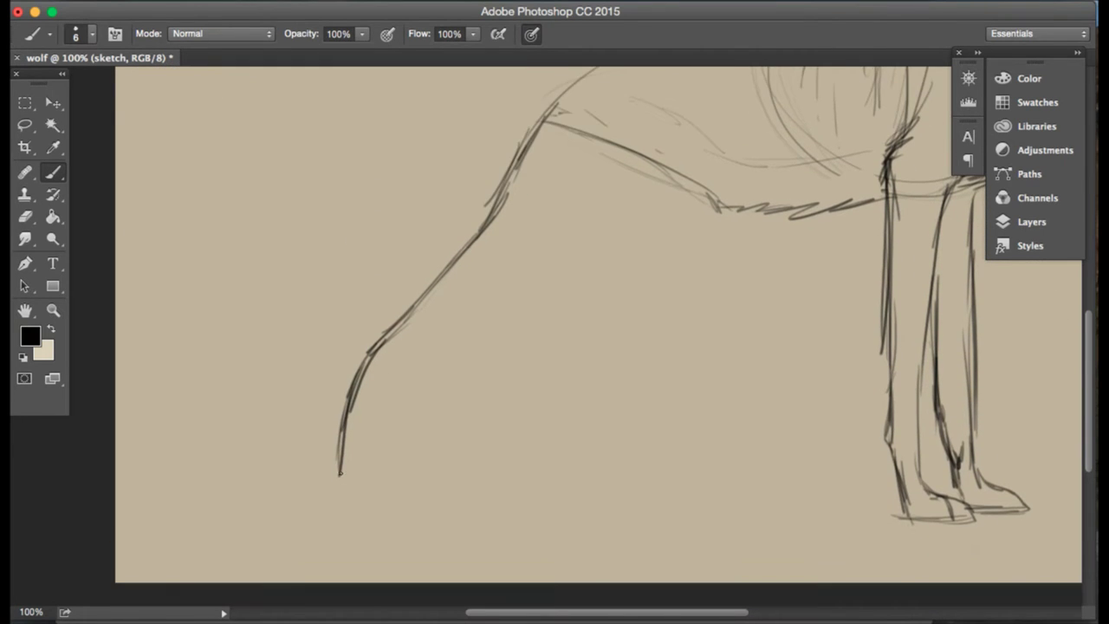
- Sketch the near hind paw with its rounded top and flat sole at the end of the leg
{"action": "mouse_move", "coordinate": [340, 475]}
{"action": "left_mouse_down"}
{"action": "mouse_move", "coordinate": [392, 510]}
{"action": "mouse_move", "coordinate": [328, 509]}
{"action": "left_mouse_up"}
{"action": "scroll", "coordinate": [312, 416], "scroll_direction": "up", "scroll_amount": 8}
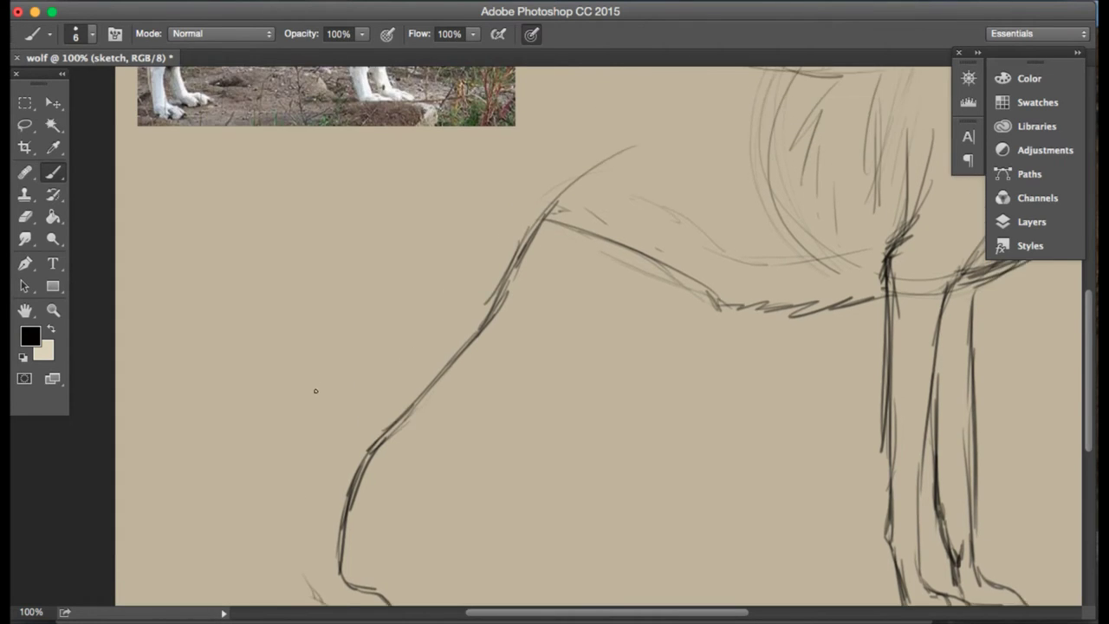
{"action": "scroll", "coordinate": [316, 519], "scroll_direction": "down", "scroll_amount": 3}
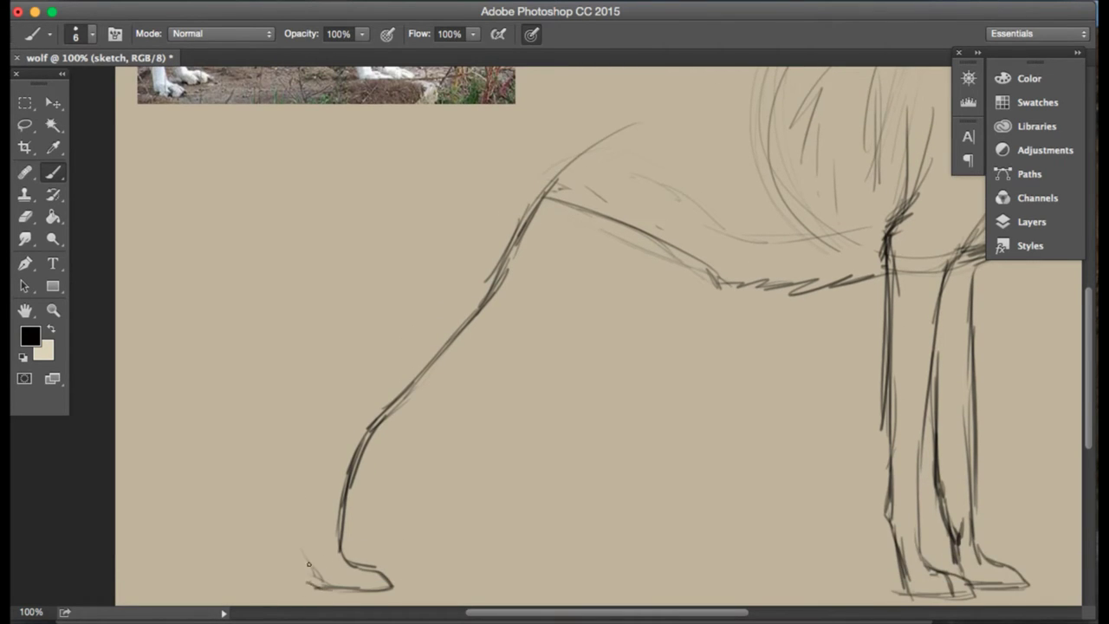
- Draw the hind leg's back edge up from the paw around the hock and along the thigh to the rump
{"action": "mouse_move", "coordinate": [307, 558]}
{"action": "left_mouse_down"}
{"action": "mouse_move", "coordinate": [315, 435]}
{"action": "mouse_move", "coordinate": [349, 381]}
{"action": "left_mouse_up"}
{"action": "scroll", "coordinate": [333, 407], "scroll_direction": "up", "scroll_amount": 5}
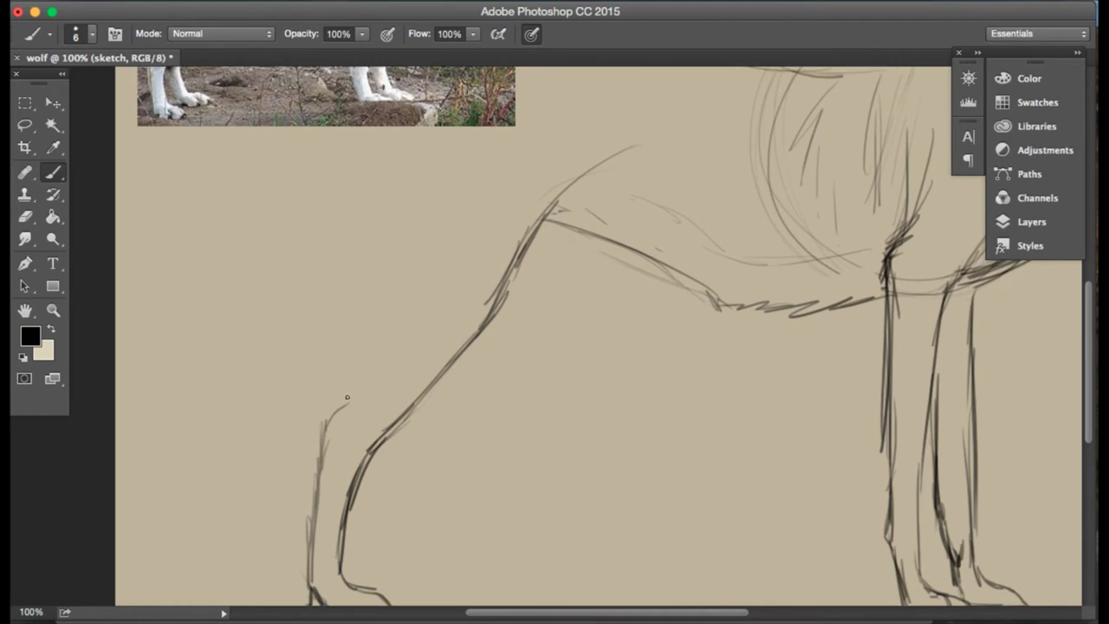
{"action": "mouse_move", "coordinate": [324, 529]}
{"action": "left_mouse_down"}
{"action": "mouse_move", "coordinate": [378, 457]}
{"action": "mouse_move", "coordinate": [384, 408]}
{"action": "left_mouse_up"}
{"action": "scroll", "coordinate": [375, 435], "scroll_direction": "up", "scroll_amount": 3}
{"action": "scroll", "coordinate": [375, 435], "scroll_direction": "up", "scroll_amount": 1}
{"action": "left_click_drag", "start_coordinate": [377, 542], "coordinate": [414, 433]}
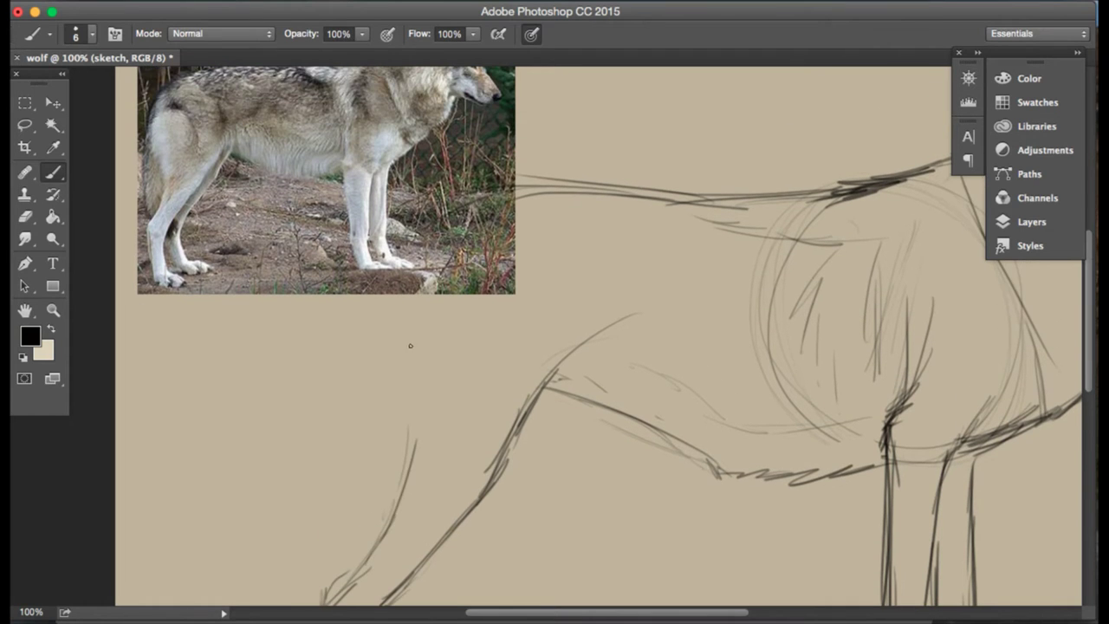
{"action": "mouse_move", "coordinate": [459, 227]}
{"action": "left_mouse_down"}
{"action": "mouse_move", "coordinate": [400, 351]}
{"action": "mouse_move", "coordinate": [388, 524]}
{"action": "left_mouse_up"}
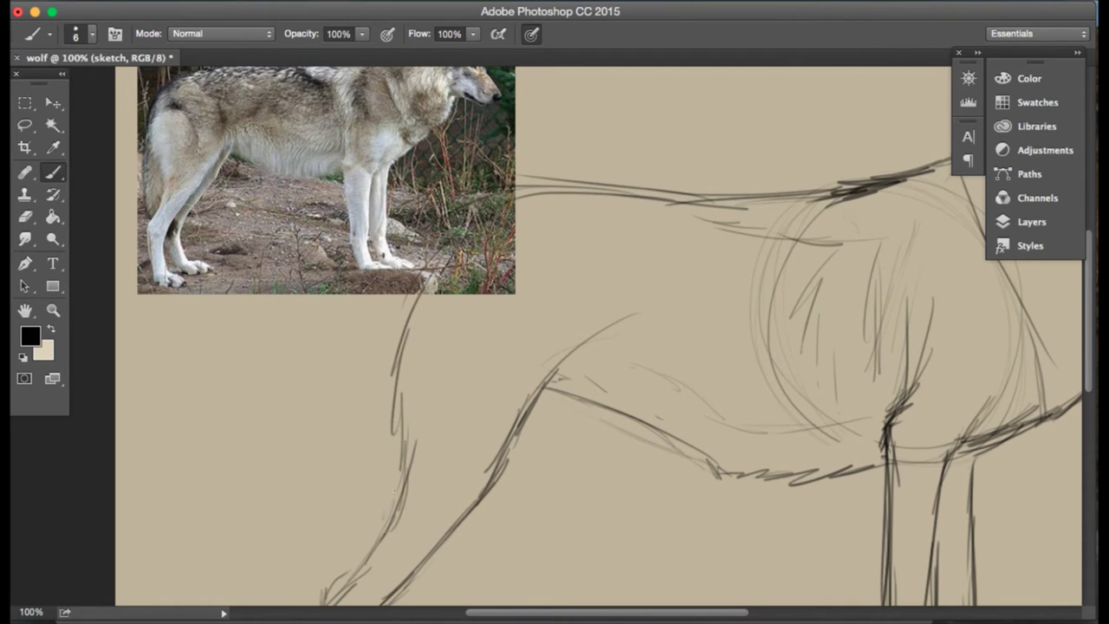
- Erase the light haunch curve above the hind leg's knee
{"action": "scroll", "coordinate": [432, 451], "scroll_direction": "right", "scroll_amount": 1}
{"action": "scroll", "coordinate": [432, 452], "scroll_direction": "right", "scroll_amount": 5}
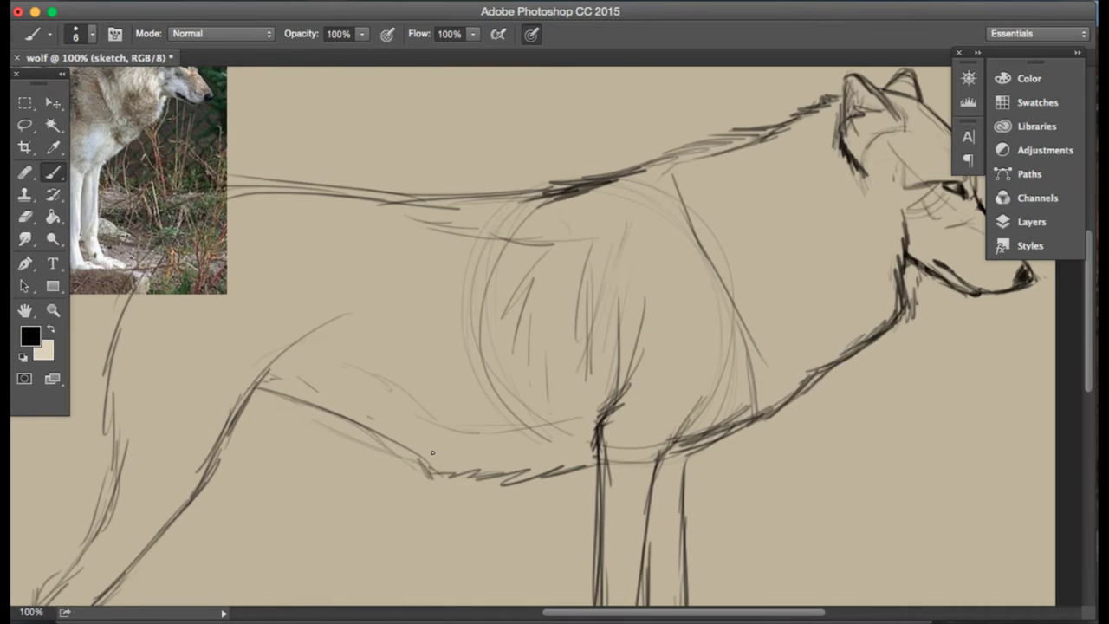
{"action": "scroll", "coordinate": [432, 451], "scroll_direction": "right", "scroll_amount": 3}
{"action": "left_click", "coordinate": [24, 217]}
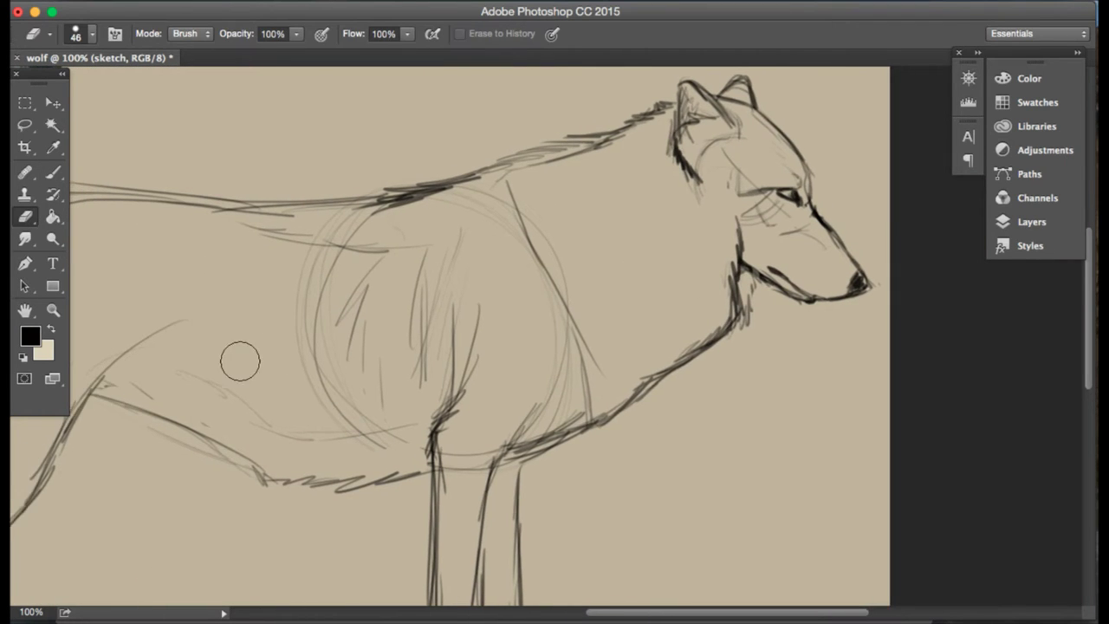
{"action": "scroll", "coordinate": [240, 360], "scroll_direction": "left", "scroll_amount": 2}
{"action": "scroll", "coordinate": [234, 343], "scroll_direction": "left", "scroll_amount": 1}
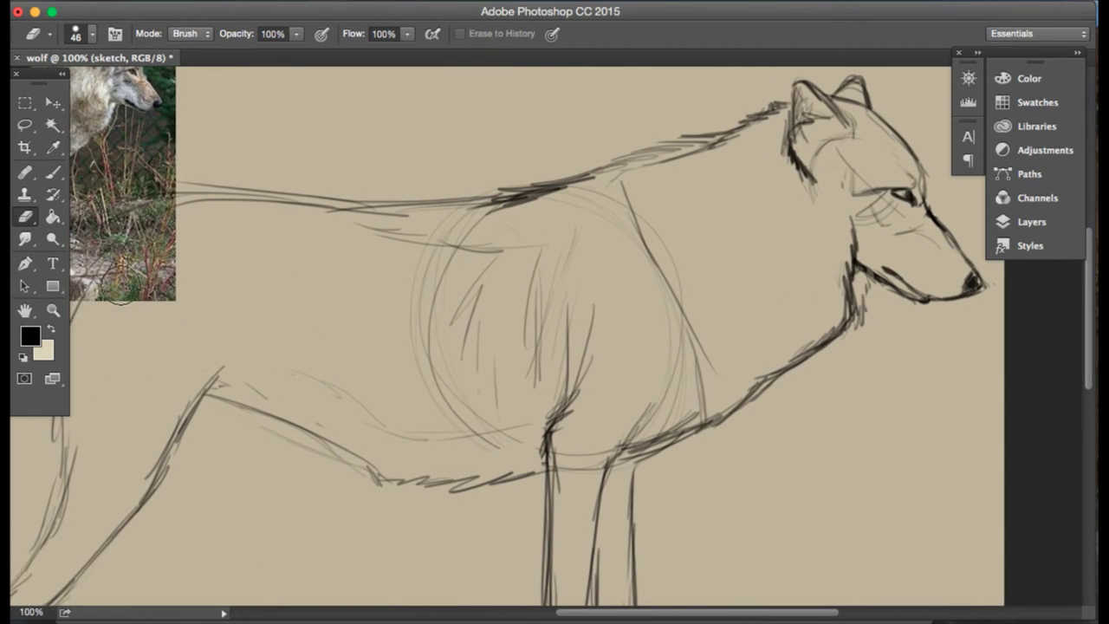
{"action": "scroll", "coordinate": [122, 290], "scroll_direction": "left", "scroll_amount": 5}
{"action": "key", "text": "b"}
{"action": "scroll", "coordinate": [122, 291], "scroll_direction": "up", "scroll_amount": 2}
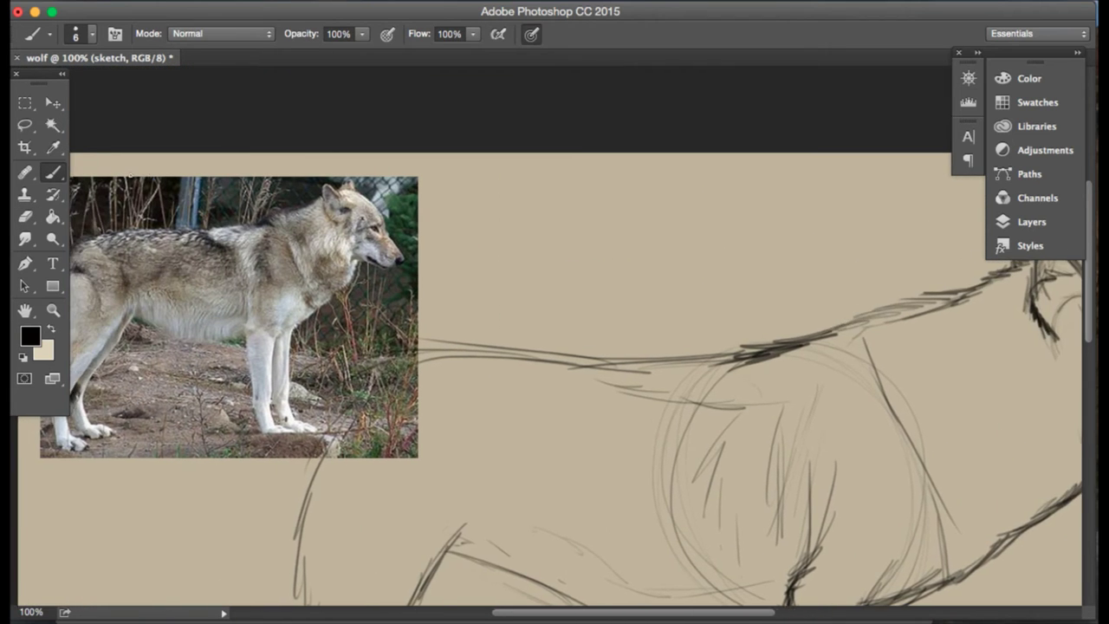
{"action": "scroll", "coordinate": [131, 175], "scroll_direction": "left", "scroll_amount": 3}
{"action": "scroll", "coordinate": [130, 174], "scroll_direction": "down", "scroll_amount": 3}
{"action": "scroll", "coordinate": [130, 175], "scroll_direction": "right", "scroll_amount": 1}
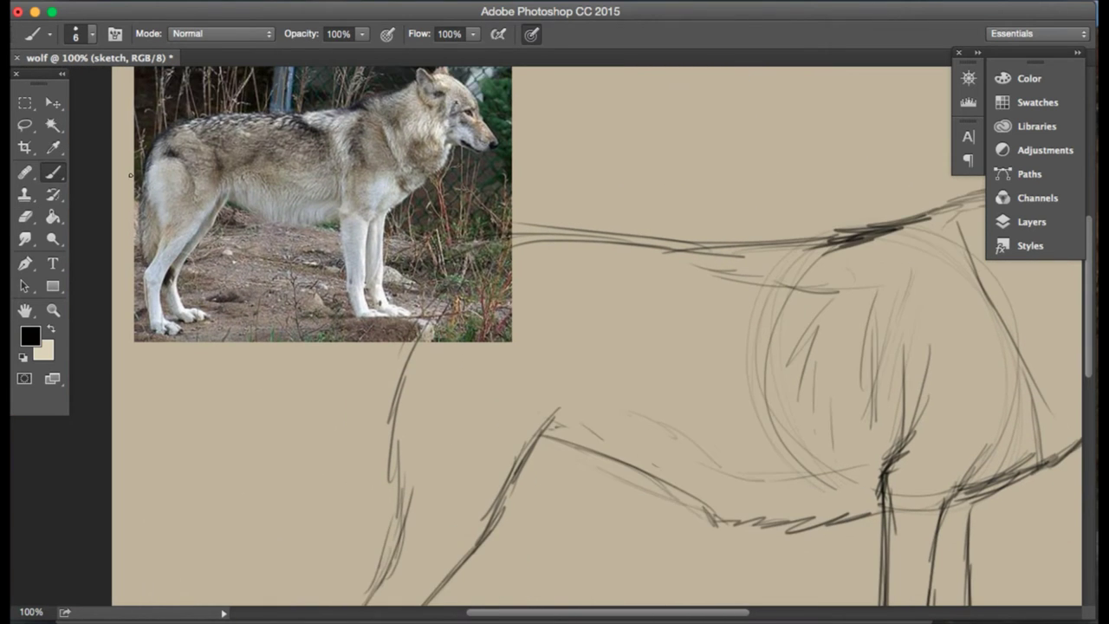
{"action": "scroll", "coordinate": [130, 175], "scroll_direction": "right", "scroll_amount": 3}
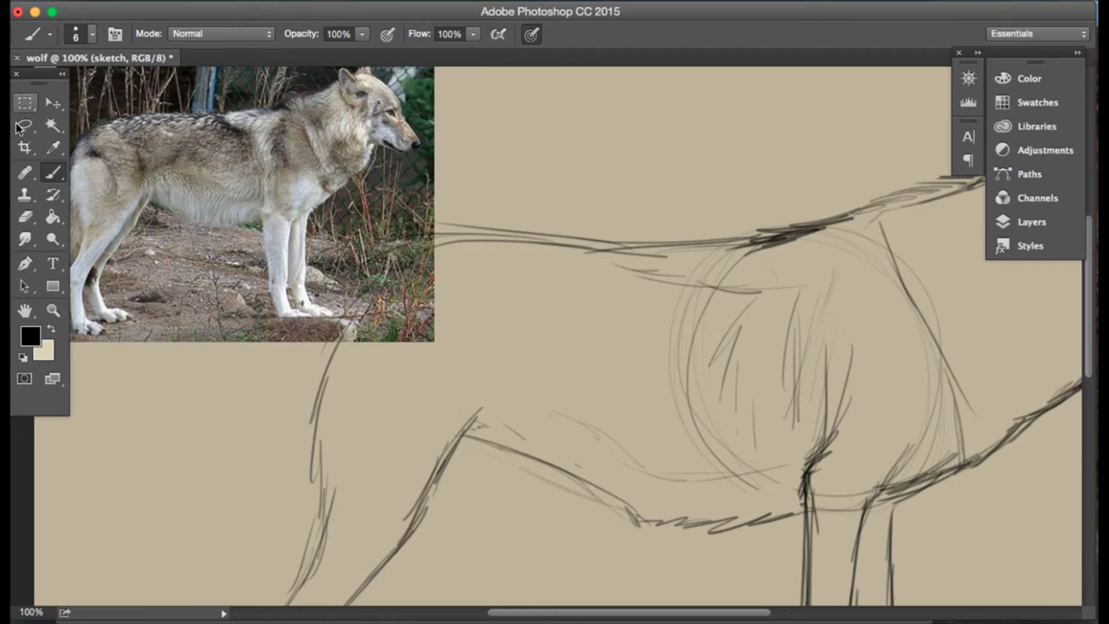
- Lasso the wolf's hindquarters with the rear back line and hind leg, and scale them up to about 101.2%
{"action": "left_click", "coordinate": [24, 125]}
{"action": "scroll", "coordinate": [554, 364], "scroll_direction": "down", "scroll_amount": 10}
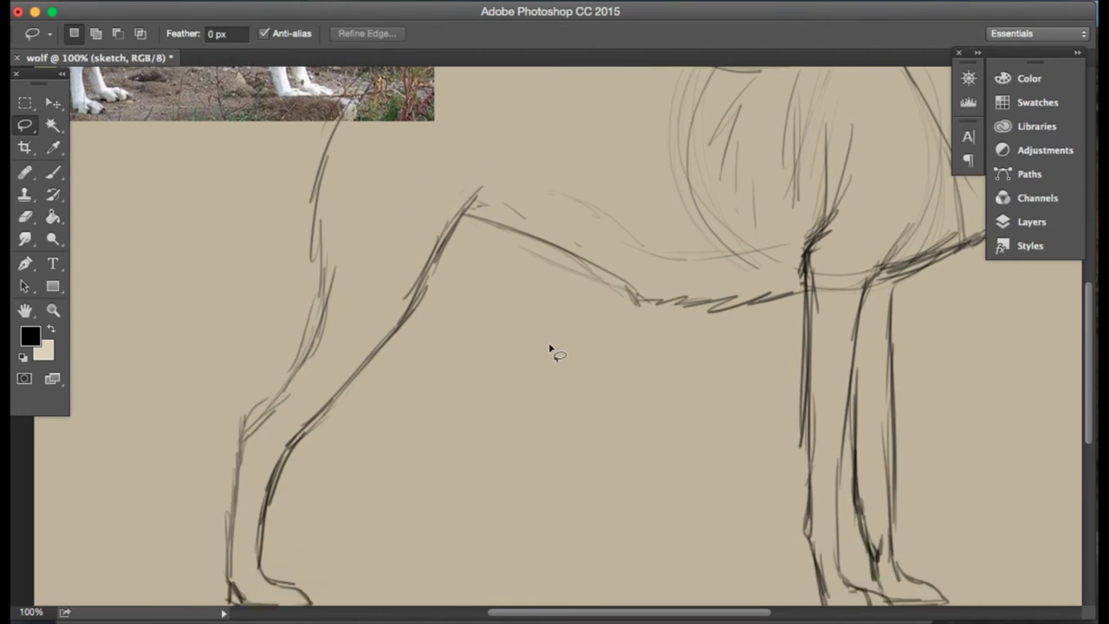
{"action": "left_click", "coordinate": [53, 309]}
{"action": "left_click", "coordinate": [96, 33]}
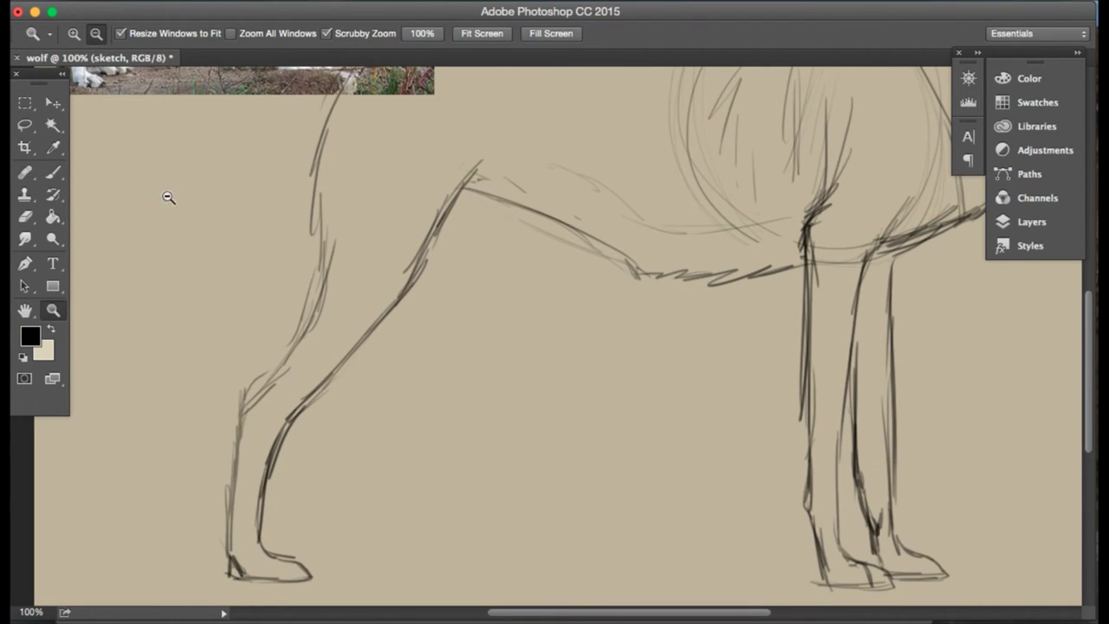
{"action": "left_click", "coordinate": [168, 198]}
{"action": "scroll", "coordinate": [485, 286], "scroll_direction": "up", "scroll_amount": 5}
{"action": "key", "text": "l"}
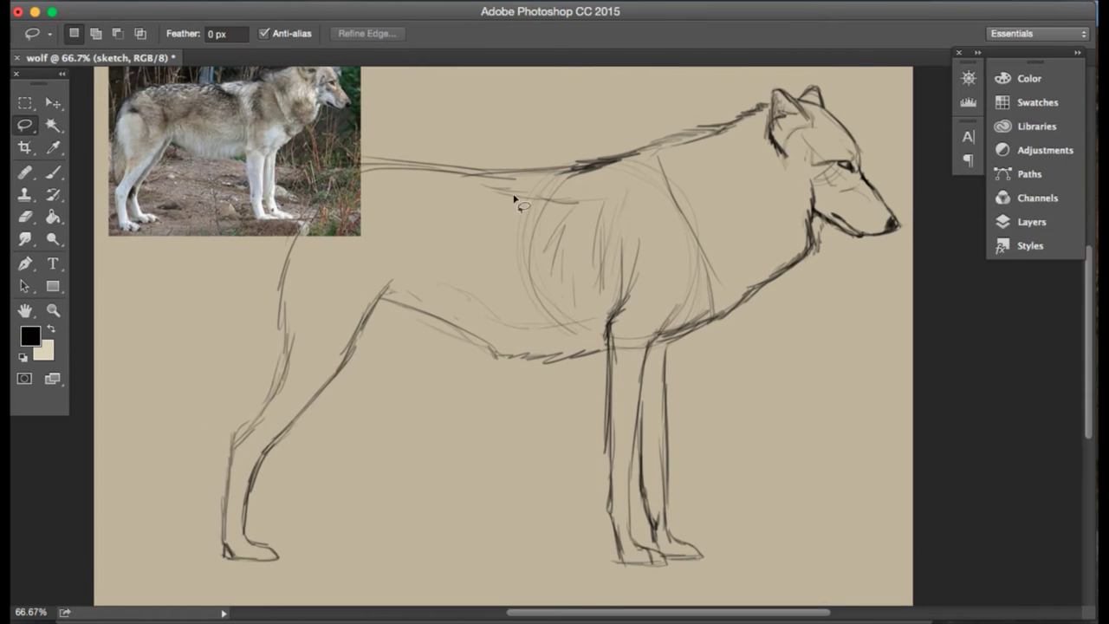
{"action": "mouse_move", "coordinate": [499, 295]}
{"action": "left_mouse_down"}
{"action": "mouse_move", "coordinate": [473, 425]}
{"action": "mouse_move", "coordinate": [311, 596]}
{"action": "mouse_move", "coordinate": [164, 493]}
{"action": "mouse_move", "coordinate": [258, 209]}
{"action": "mouse_move", "coordinate": [490, 99]}
{"action": "mouse_move", "coordinate": [520, 121]}
{"action": "left_mouse_up"}
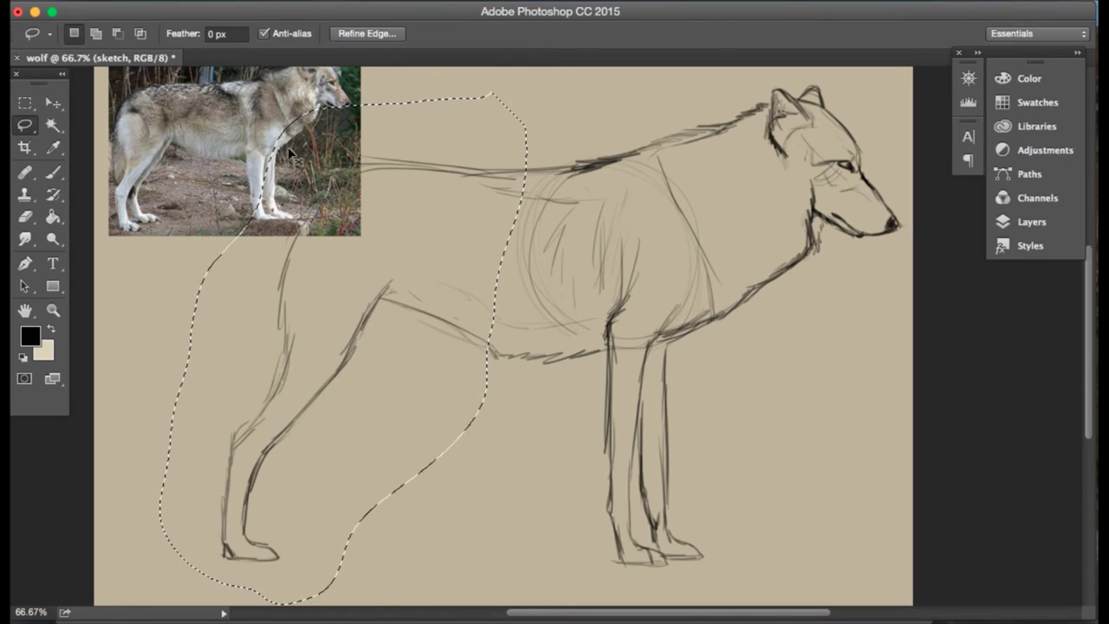
{"action": "key", "text": "super+t"}
{"action": "left_click_drag", "start_coordinate": [159, 90], "coordinate": [155, 85]}
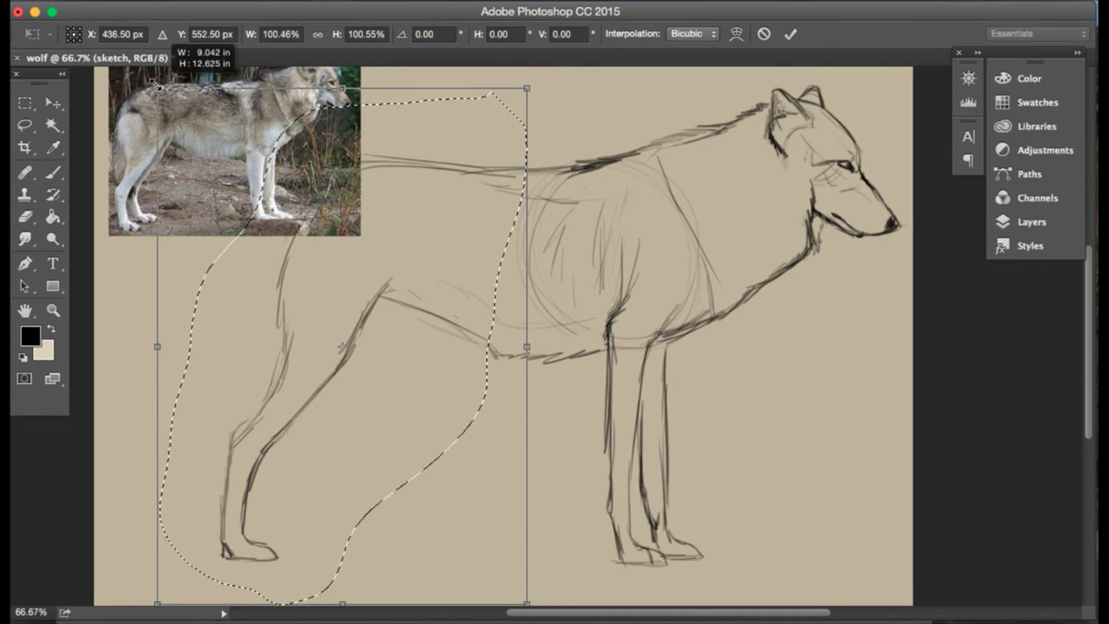
{"action": "left_click", "coordinate": [53, 102]}
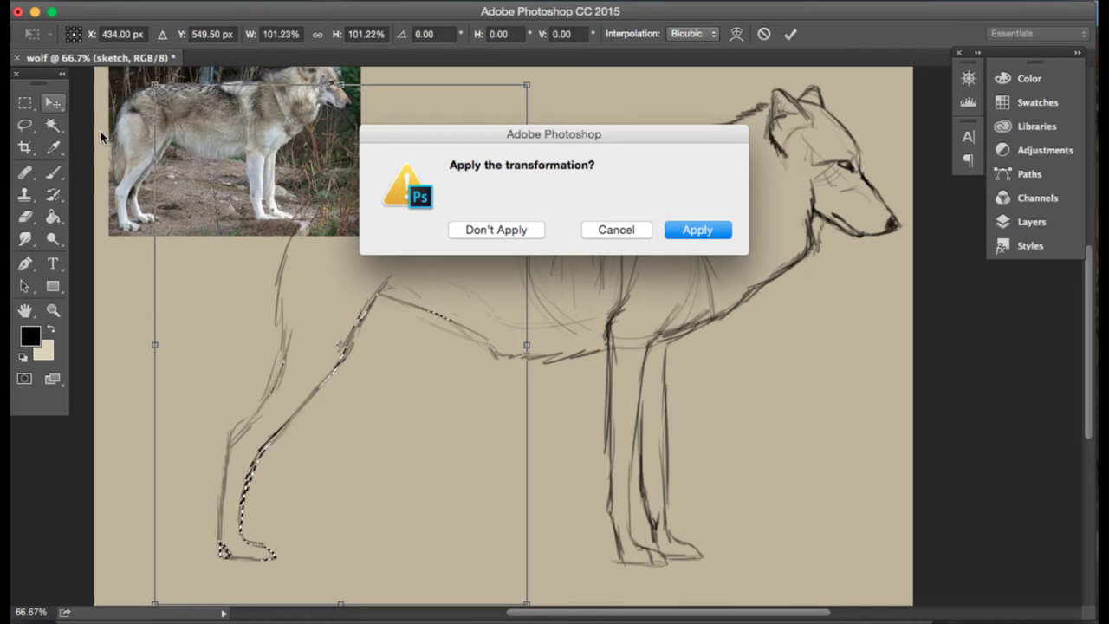
{"action": "left_click", "coordinate": [674, 236]}
- Shift the selected hindquarters slightly downward and deselect them
{"action": "mouse_move", "coordinate": [376, 260]}
{"action": "left_mouse_down"}
{"action": "mouse_move", "coordinate": [364, 269]}
{"action": "mouse_move", "coordinate": [390, 277]}
{"action": "mouse_move", "coordinate": [354, 275]}
{"action": "left_mouse_up"}
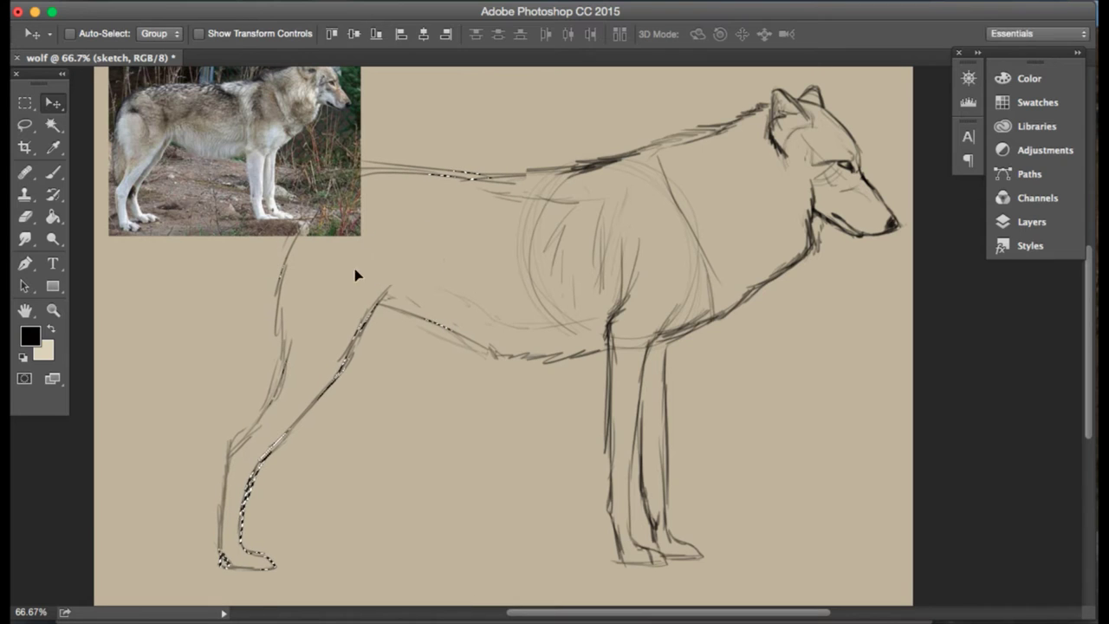
{"action": "key", "text": "ctrl+d"}
{"action": "key", "text": "l"}
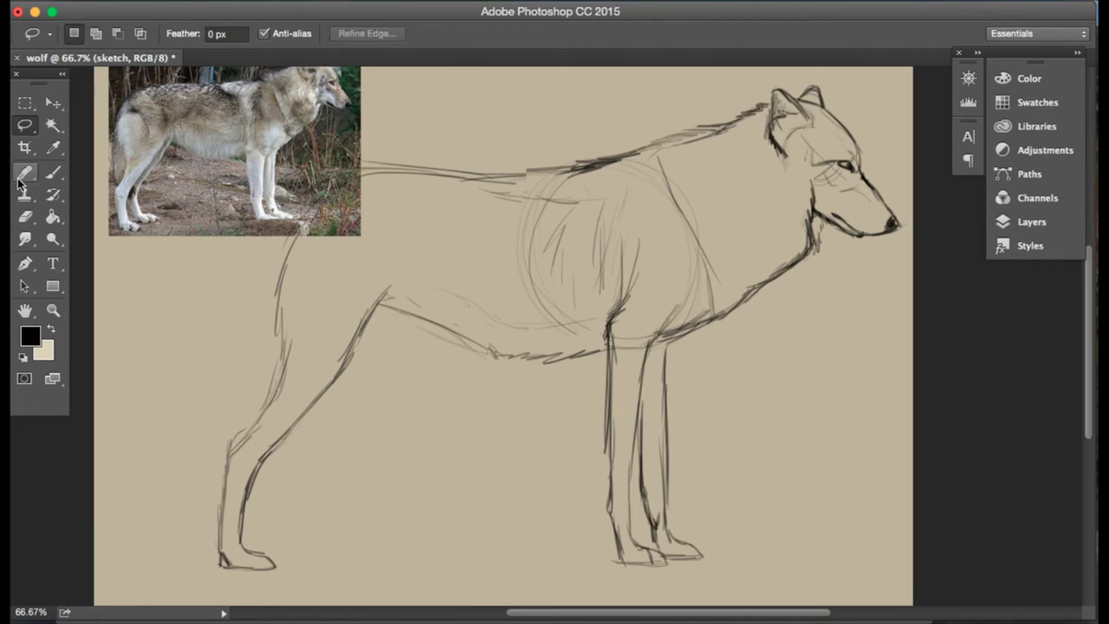
- Erase the rump and thigh's back edge, redraw it fuller down to the hock, and add a curved contour inside the thigh
{"action": "left_click", "coordinate": [24, 217]}
{"action": "mouse_move", "coordinate": [276, 253]}
{"action": "left_mouse_down"}
{"action": "mouse_move", "coordinate": [265, 368]}
{"action": "mouse_move", "coordinate": [288, 328]}
{"action": "left_mouse_up"}
{"action": "left_click", "coordinate": [53, 172]}
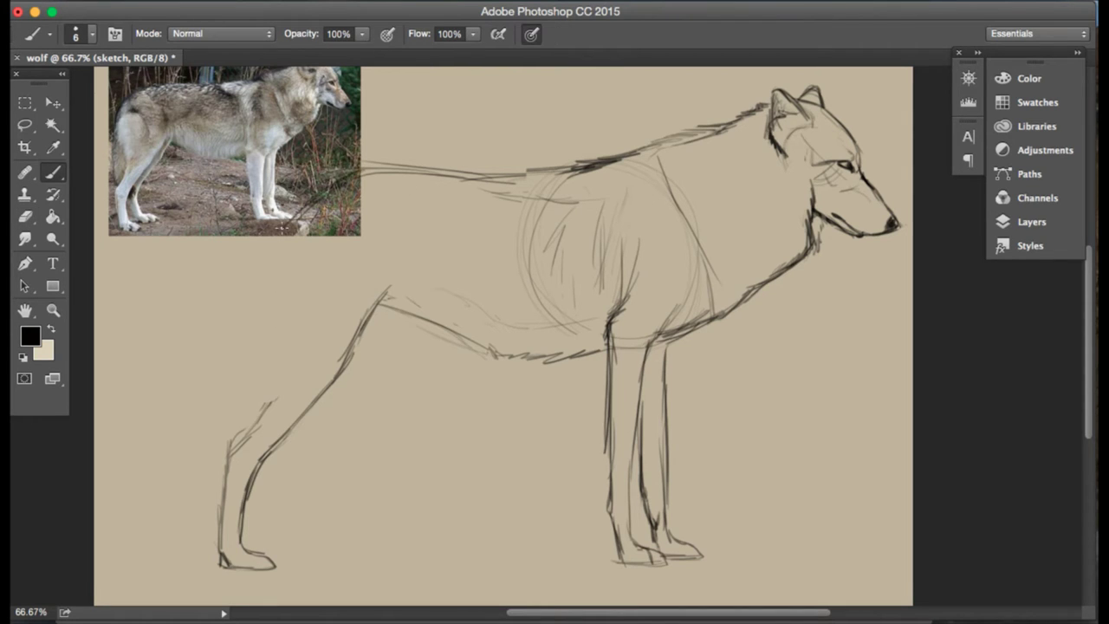
{"action": "mouse_move", "coordinate": [346, 180]}
{"action": "left_mouse_down"}
{"action": "mouse_move", "coordinate": [264, 258]}
{"action": "mouse_move", "coordinate": [252, 303]}
{"action": "mouse_move", "coordinate": [274, 355]}
{"action": "left_mouse_up"}
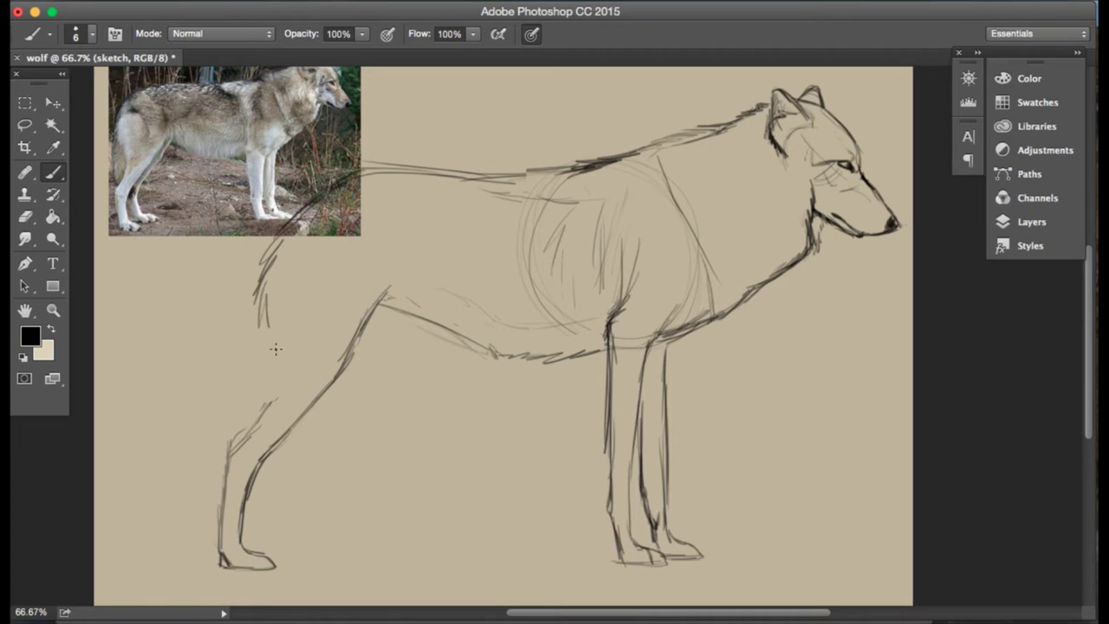
{"action": "left_click_drag", "start_coordinate": [258, 297], "coordinate": [276, 379]}
{"action": "left_click_drag", "start_coordinate": [277, 329], "coordinate": [263, 419]}
{"action": "left_click_drag", "start_coordinate": [319, 237], "coordinate": [304, 338]}
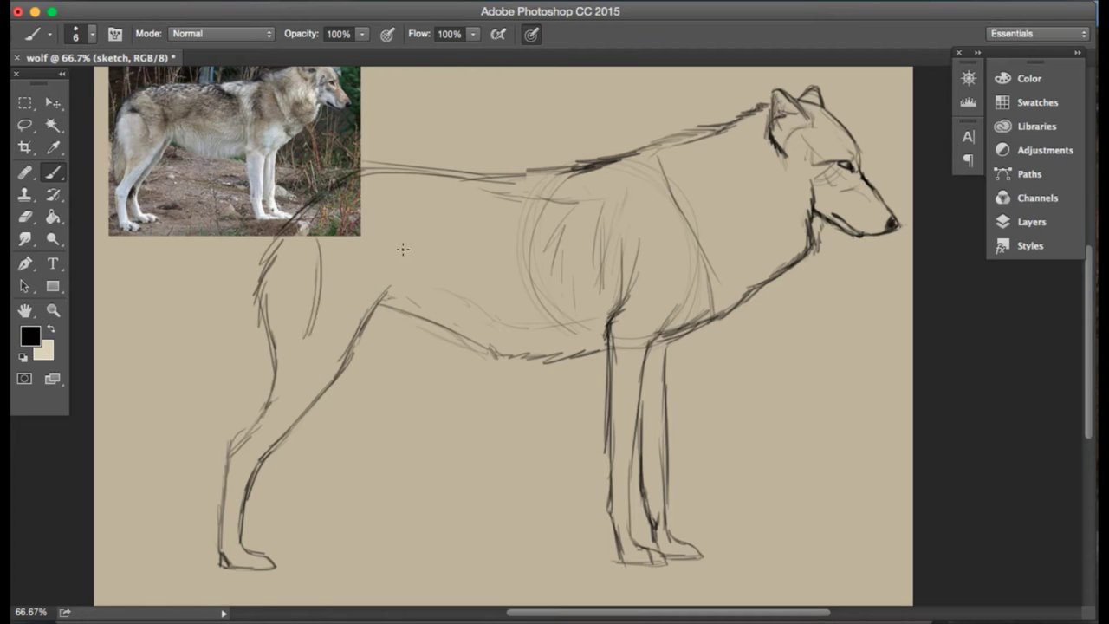
- Sketch short flank marks above the knee and the far hind leg with its paw just in front of the near one
{"action": "left_click_drag", "start_coordinate": [433, 233], "coordinate": [405, 266]}
{"action": "mouse_move", "coordinate": [401, 220]}
{"action": "left_mouse_down"}
{"action": "mouse_move", "coordinate": [391, 325]}
{"action": "mouse_move", "coordinate": [400, 318]}
{"action": "mouse_move", "coordinate": [383, 333]}
{"action": "mouse_move", "coordinate": [380, 310]}
{"action": "mouse_move", "coordinate": [340, 403]}
{"action": "mouse_move", "coordinate": [310, 428]}
{"action": "left_mouse_up"}
{"action": "left_click_drag", "start_coordinate": [367, 369], "coordinate": [289, 445]}
{"action": "mouse_move", "coordinate": [347, 393]}
{"action": "left_mouse_down"}
{"action": "mouse_move", "coordinate": [285, 450]}
{"action": "mouse_move", "coordinate": [270, 481]}
{"action": "left_mouse_up"}
{"action": "mouse_move", "coordinate": [288, 444]}
{"action": "left_mouse_down"}
{"action": "mouse_move", "coordinate": [260, 523]}
{"action": "mouse_move", "coordinate": [300, 537]}
{"action": "left_mouse_up"}
{"action": "left_click_drag", "start_coordinate": [278, 528], "coordinate": [253, 534]}
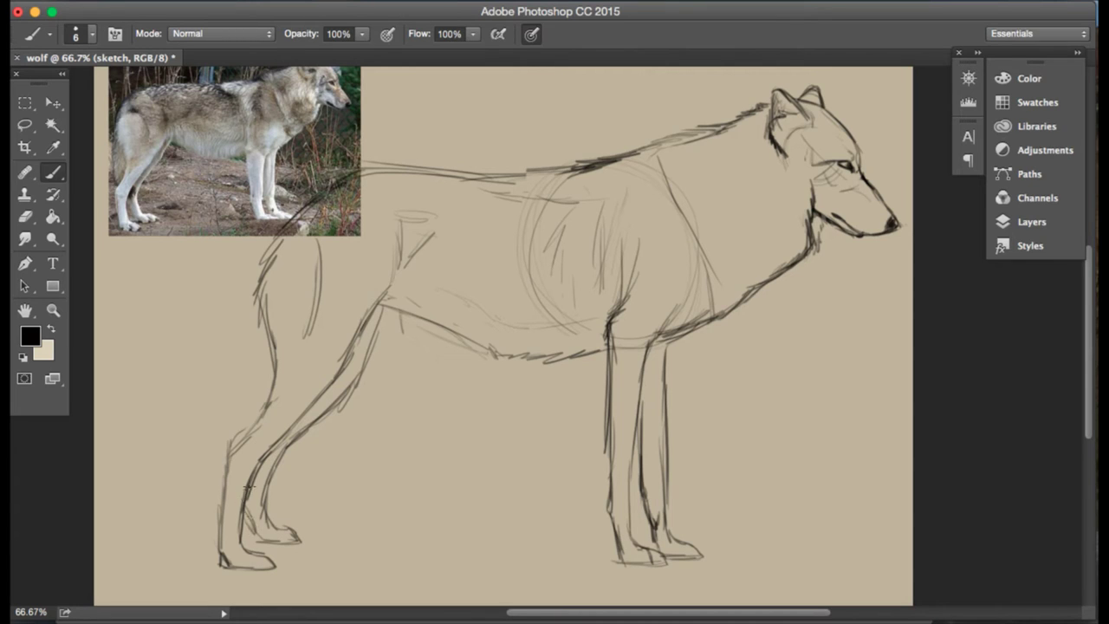
{"action": "left_click_drag", "start_coordinate": [248, 487], "coordinate": [255, 530]}
- Add contour strokes inside the haunch, draw a long outer edge from rump to hock, and hatch the far leg below its hock
{"action": "scroll", "coordinate": [382, 331], "scroll_direction": "up", "scroll_amount": 3}
{"action": "scroll", "coordinate": [382, 332], "scroll_direction": "left", "scroll_amount": 3}
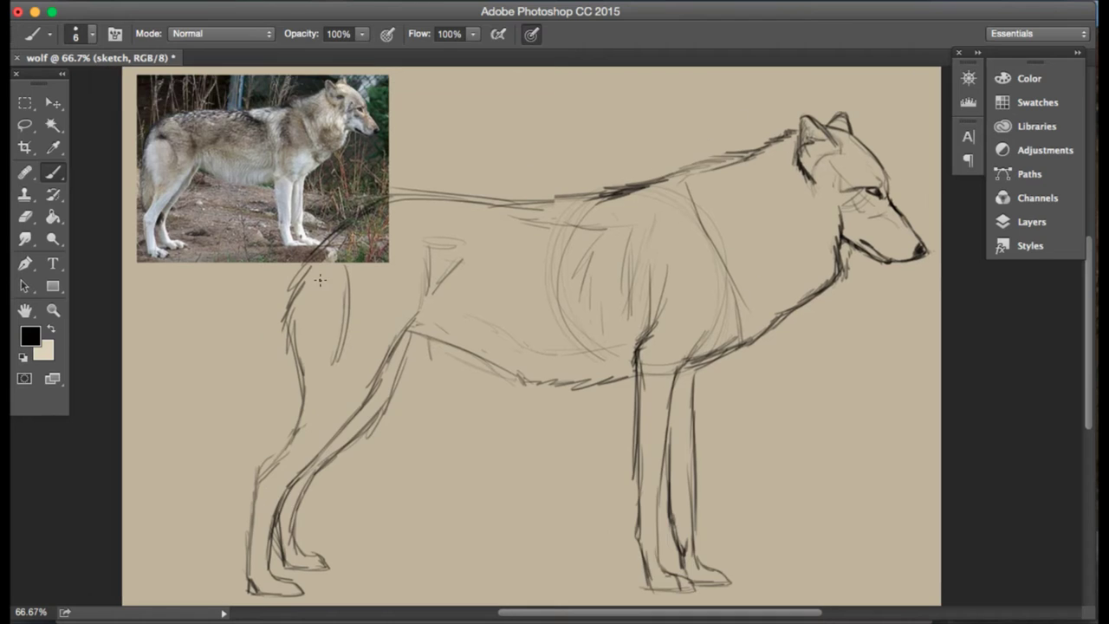
{"action": "left_click_drag", "start_coordinate": [337, 348], "coordinate": [317, 392]}
{"action": "mouse_move", "coordinate": [339, 268]}
{"action": "left_mouse_down"}
{"action": "mouse_move", "coordinate": [342, 349]}
{"action": "mouse_move", "coordinate": [318, 375]}
{"action": "left_mouse_up"}
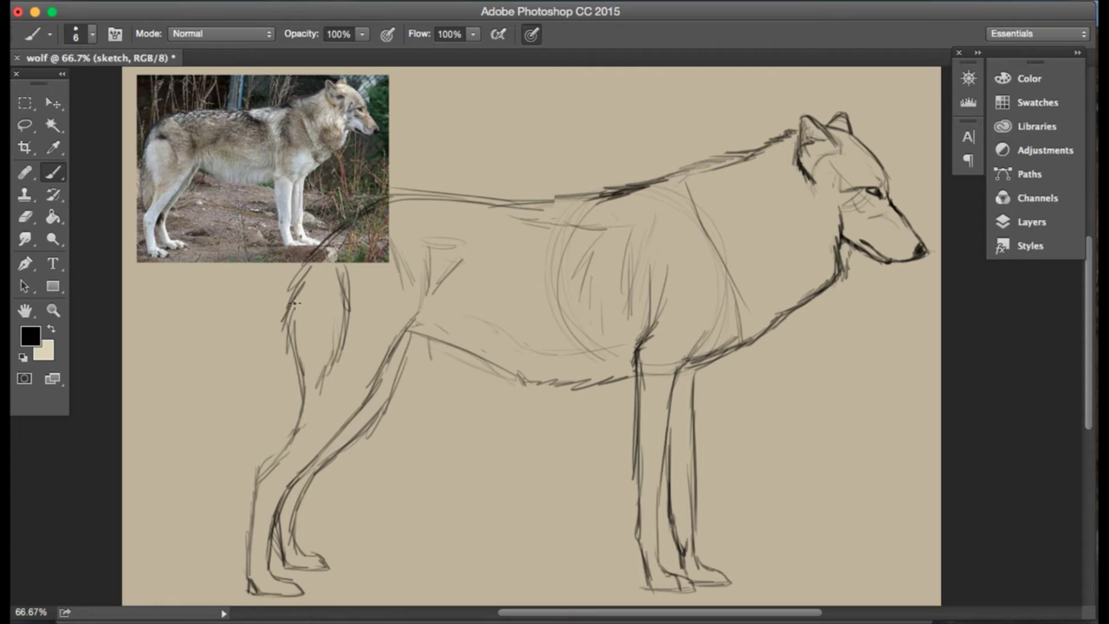
{"action": "mouse_move", "coordinate": [310, 258]}
{"action": "left_mouse_down"}
{"action": "mouse_move", "coordinate": [276, 339]}
{"action": "mouse_move", "coordinate": [255, 450]}
{"action": "mouse_move", "coordinate": [254, 491]}
{"action": "mouse_move", "coordinate": [262, 481]}
{"action": "mouse_move", "coordinate": [292, 497]}
{"action": "mouse_move", "coordinate": [283, 530]}
{"action": "left_mouse_up"}
{"action": "left_click_drag", "start_coordinate": [298, 481], "coordinate": [277, 532]}
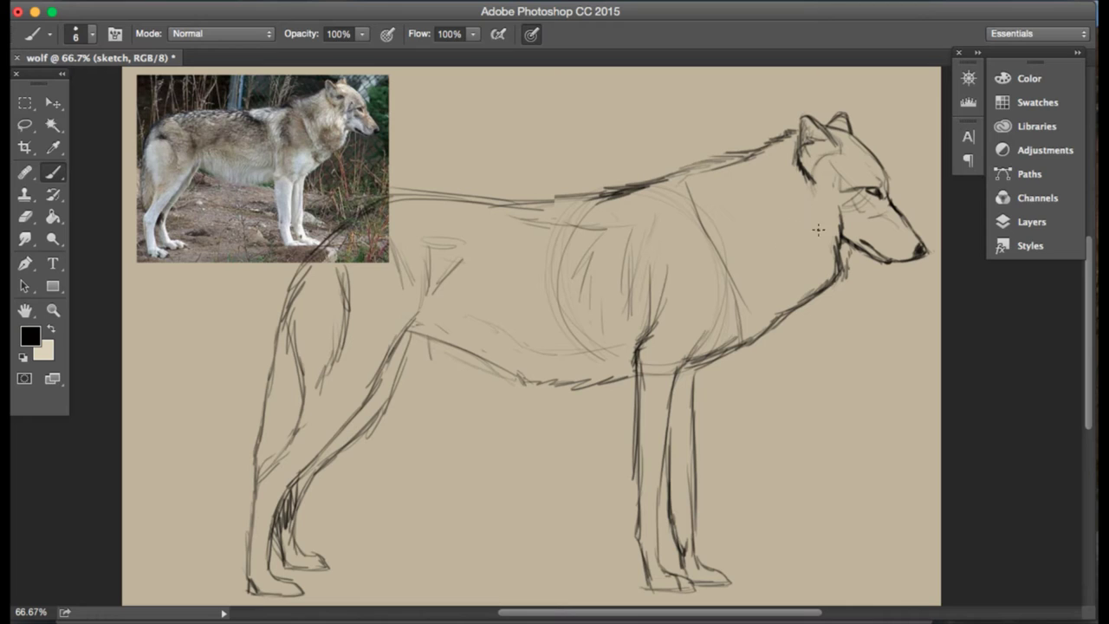
- Sketch pointed fur strokes down the side of the neck below the cheek
{"action": "left_click_drag", "start_coordinate": [814, 198], "coordinate": [795, 253]}
{"action": "left_click_drag", "start_coordinate": [756, 284], "coordinate": [770, 251]}
{"action": "left_click_drag", "start_coordinate": [762, 279], "coordinate": [782, 246]}
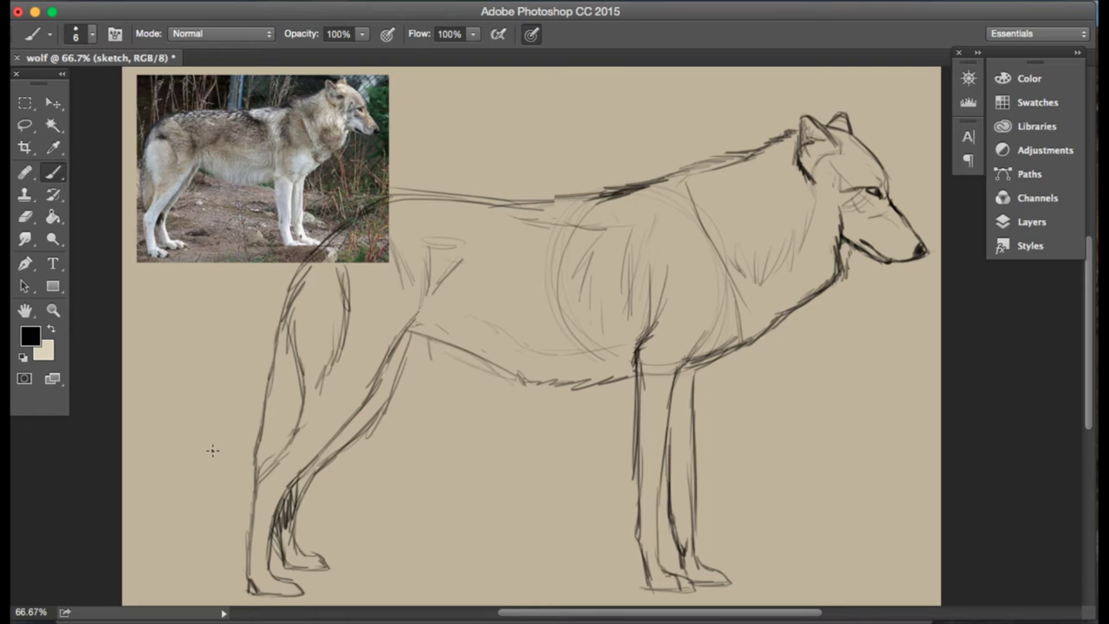
- Rework the rear belly line with short jagged fur strokes and strengthen the contour lines just above it
{"action": "left_click", "coordinate": [25, 216]}
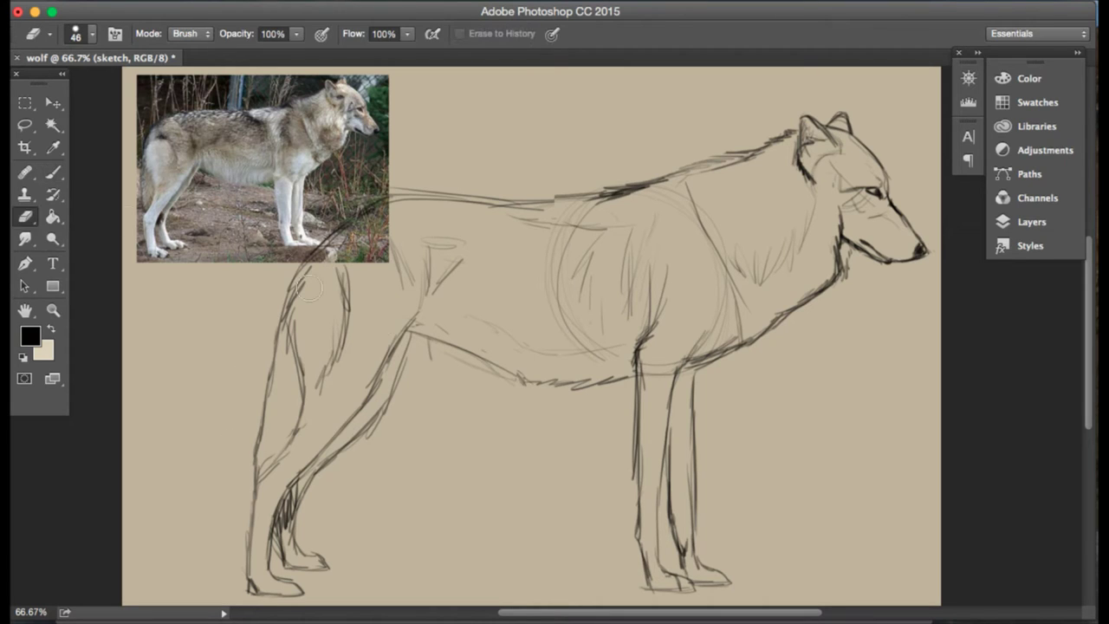
{"action": "mouse_move", "coordinate": [511, 378]}
{"action": "left_mouse_down"}
{"action": "mouse_move", "coordinate": [408, 327]}
{"action": "mouse_move", "coordinate": [517, 382]}
{"action": "left_mouse_up"}
{"action": "left_click", "coordinate": [52, 172]}
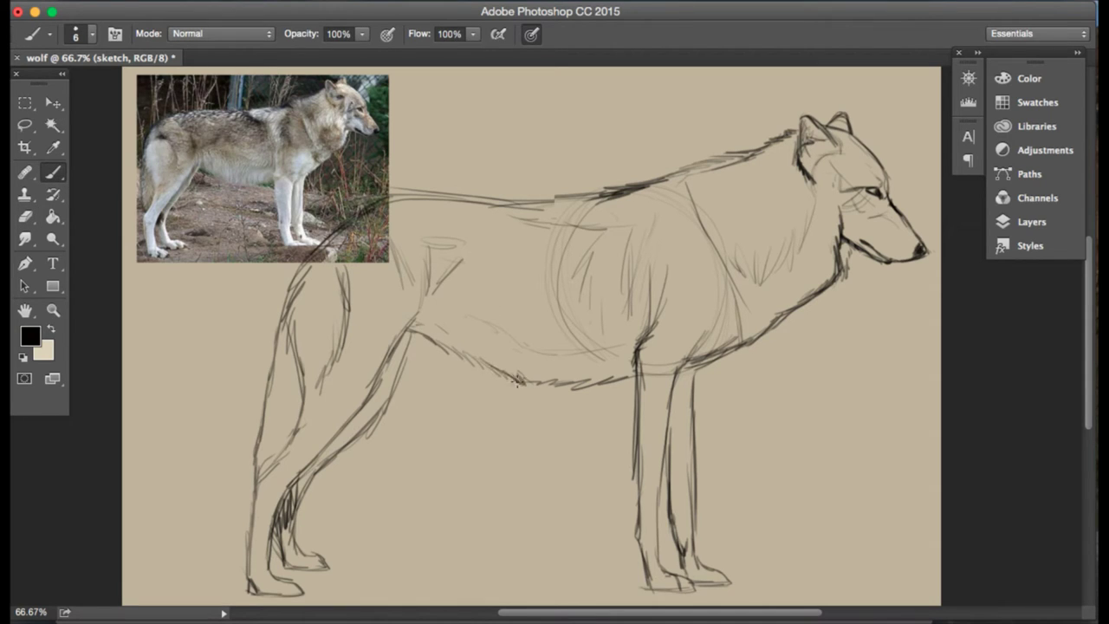
{"action": "mouse_move", "coordinate": [587, 344]}
{"action": "left_mouse_down"}
{"action": "mouse_move", "coordinate": [546, 365]}
{"action": "mouse_move", "coordinate": [510, 345]}
{"action": "mouse_move", "coordinate": [600, 351]}
{"action": "mouse_move", "coordinate": [604, 340]}
{"action": "mouse_move", "coordinate": [556, 356]}
{"action": "mouse_move", "coordinate": [490, 339]}
{"action": "mouse_move", "coordinate": [434, 302]}
{"action": "left_mouse_up"}
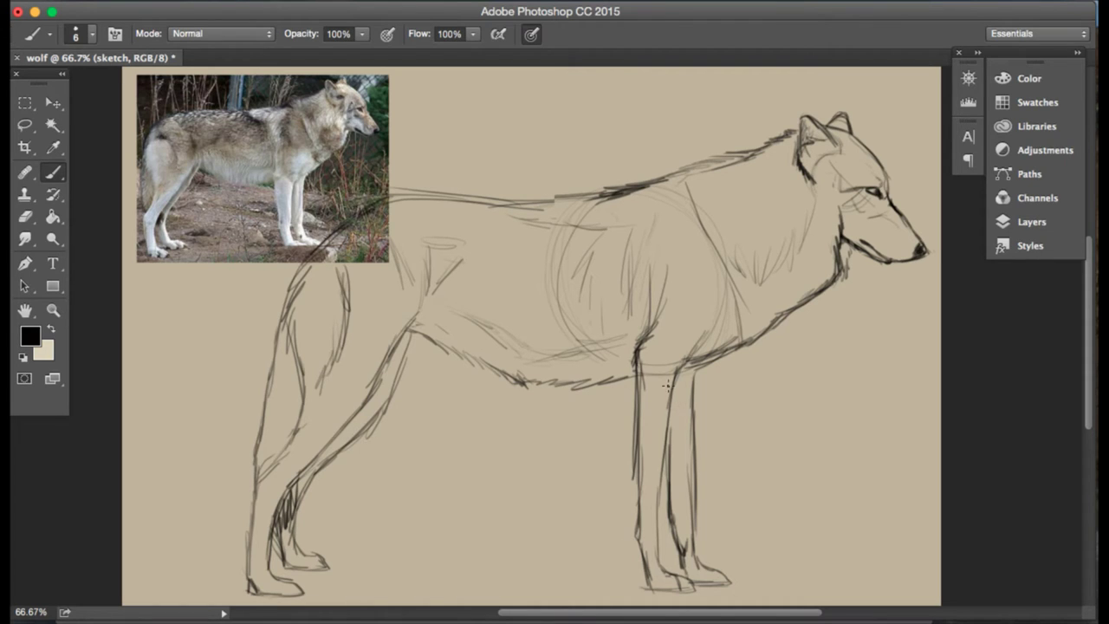
{"action": "left_click_drag", "start_coordinate": [666, 386], "coordinate": [657, 483]}
{"action": "key", "text": "super+z"}
{"action": "left_click_drag", "start_coordinate": [668, 384], "coordinate": [653, 565]}
{"action": "key", "text": "super+z"}
{"action": "left_click_drag", "start_coordinate": [669, 381], "coordinate": [672, 582]}
{"action": "key", "text": "super+z"}
- Darken the slanting line along the front of the shoulder
{"action": "left_click_drag", "start_coordinate": [682, 207], "coordinate": [747, 305]}
- Erase the back line between withers and rump, redraw it with overlapping fur strokes, and clean off the stray line above it
{"action": "key", "text": "e"}
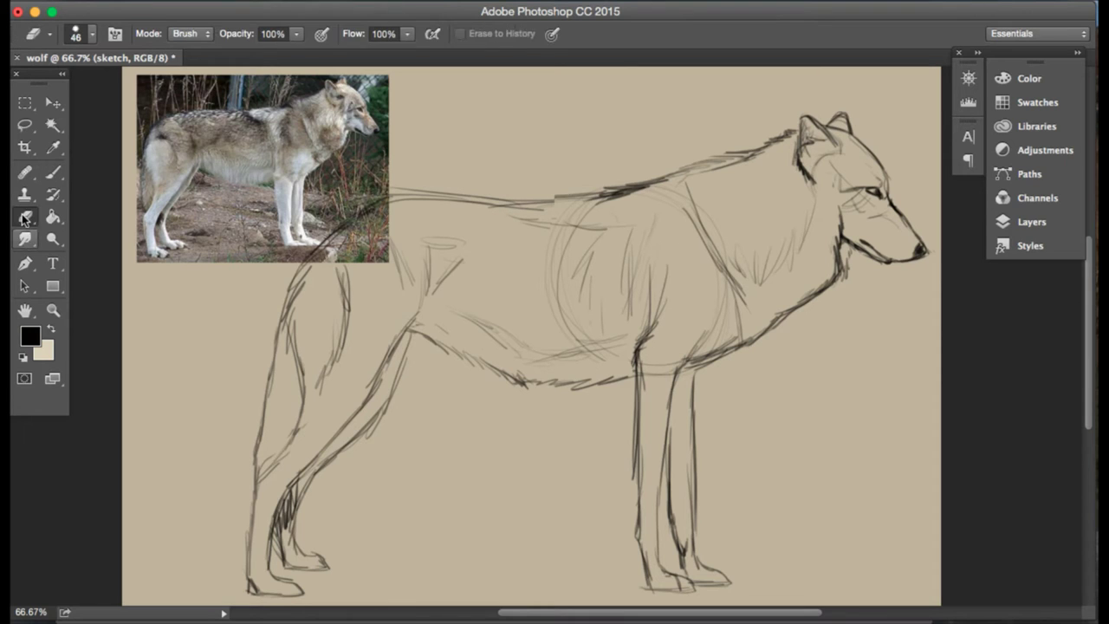
{"action": "left_click_drag", "start_coordinate": [560, 190], "coordinate": [392, 199]}
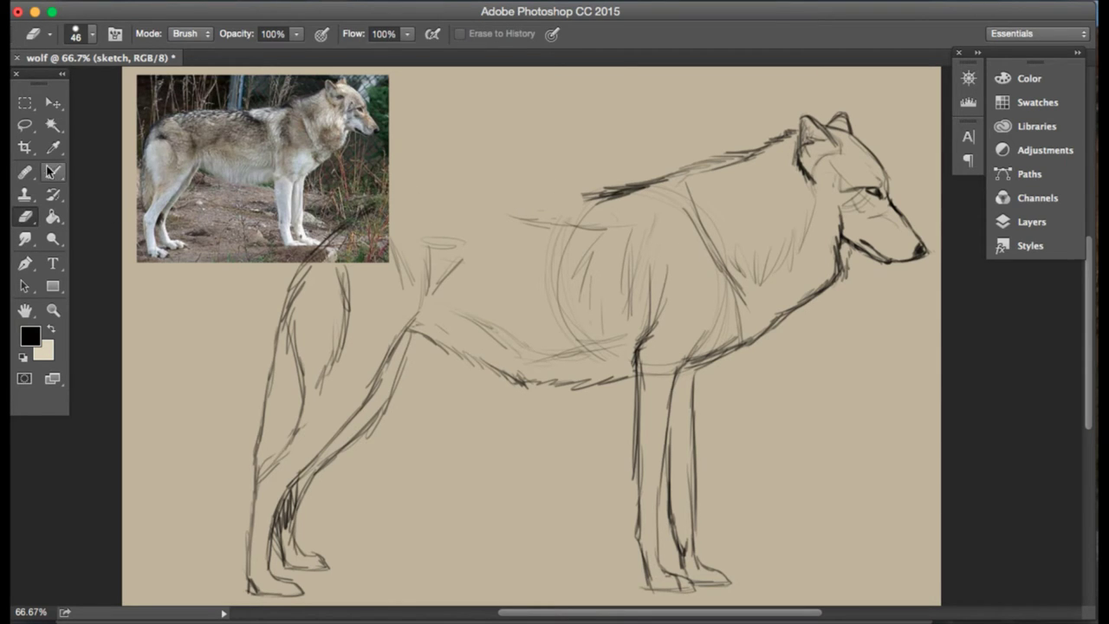
{"action": "key", "text": "b"}
{"action": "left_click_drag", "start_coordinate": [577, 194], "coordinate": [440, 204]}
{"action": "mouse_move", "coordinate": [518, 198]}
{"action": "left_mouse_down"}
{"action": "mouse_move", "coordinate": [403, 199]}
{"action": "mouse_move", "coordinate": [442, 194]}
{"action": "mouse_move", "coordinate": [371, 204]}
{"action": "mouse_move", "coordinate": [327, 230]}
{"action": "left_mouse_up"}
{"action": "left_click_drag", "start_coordinate": [580, 188], "coordinate": [400, 204]}
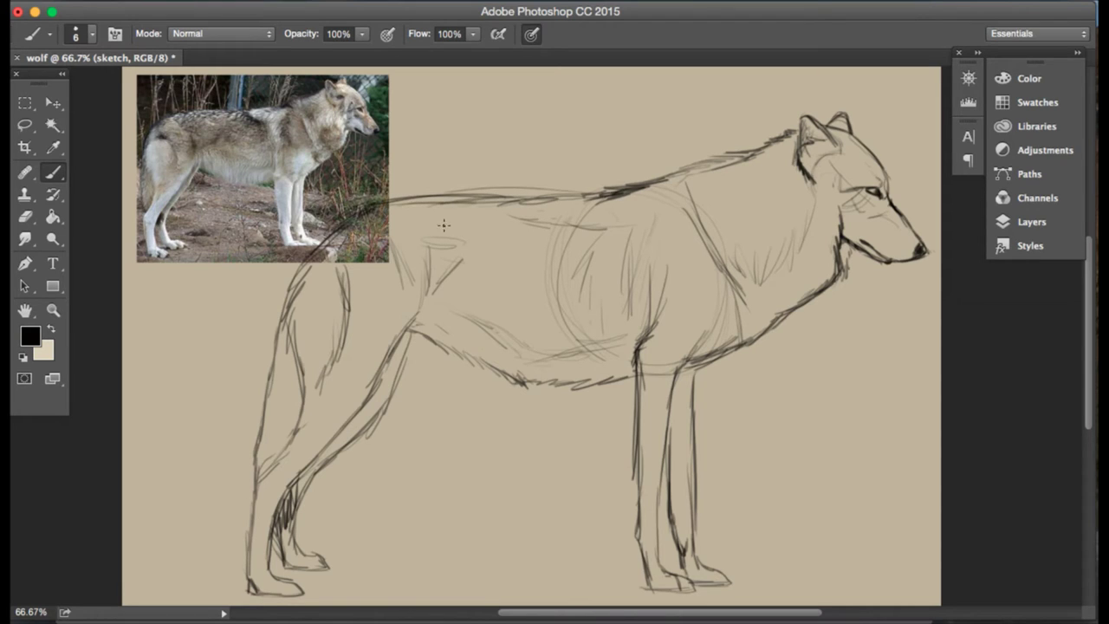
{"action": "left_click", "coordinate": [25, 217]}
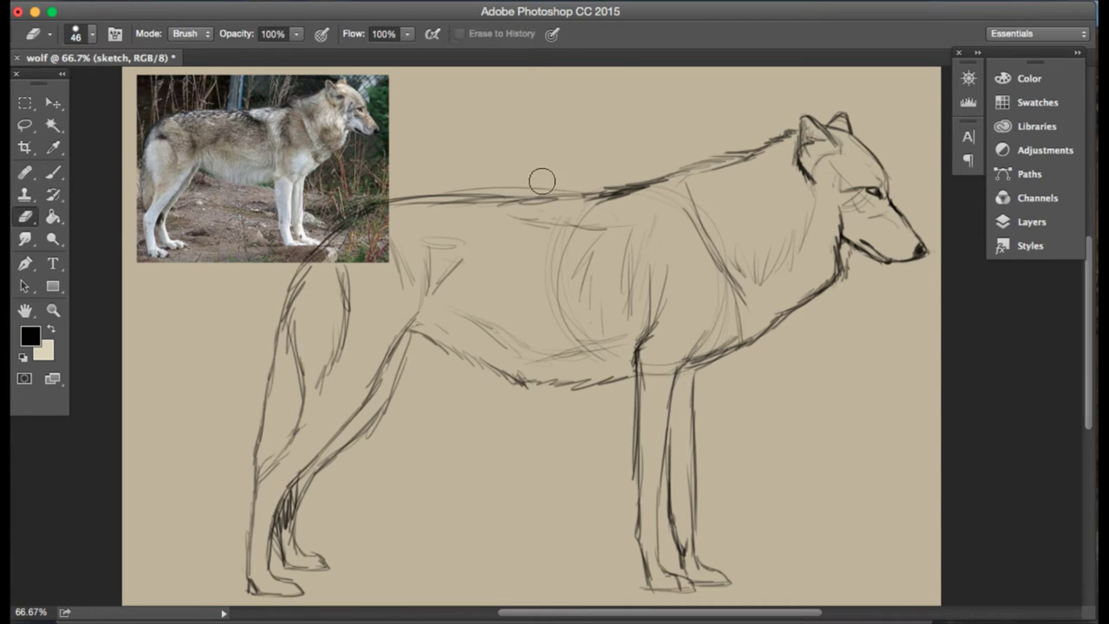
{"action": "left_click_drag", "start_coordinate": [501, 180], "coordinate": [460, 176]}
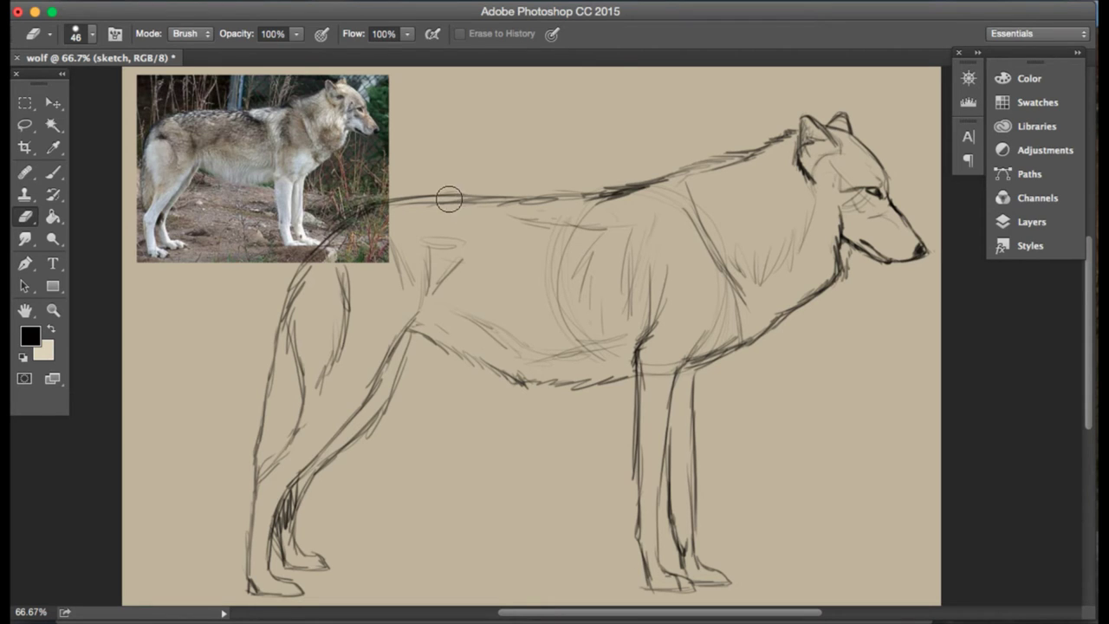
- Lasso the head and upper neck, move them slightly back toward the body, and deselect them
{"action": "left_click", "coordinate": [25, 125]}
{"action": "mouse_move", "coordinate": [735, 128]}
{"action": "left_mouse_down"}
{"action": "mouse_move", "coordinate": [792, 289]}
{"action": "mouse_move", "coordinate": [950, 306]}
{"action": "mouse_move", "coordinate": [929, 167]}
{"action": "mouse_move", "coordinate": [718, 94]}
{"action": "mouse_move", "coordinate": [735, 128]}
{"action": "left_mouse_up"}
{"action": "key", "text": "v"}
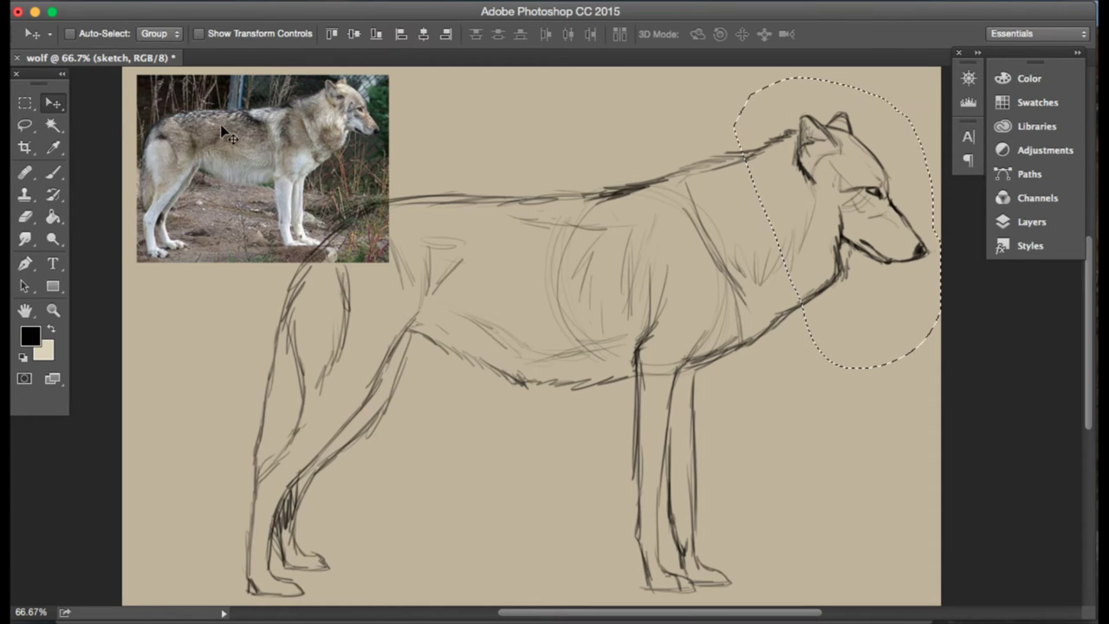
{"action": "left_click_drag", "start_coordinate": [870, 203], "coordinate": [853, 208]}
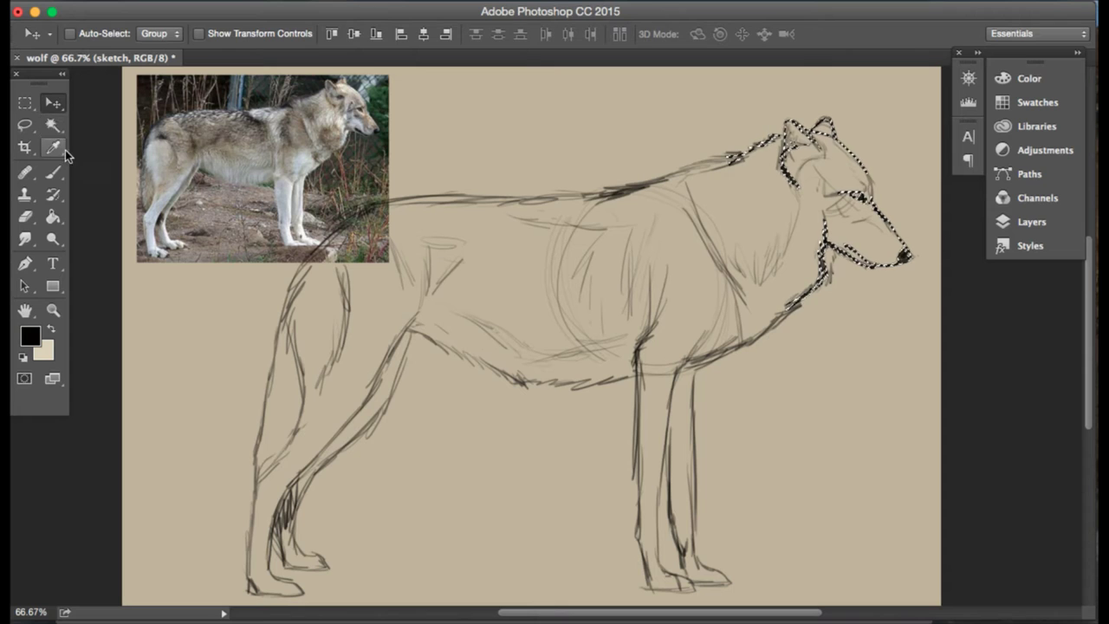
{"action": "left_click", "coordinate": [26, 127]}
{"action": "left_click", "coordinate": [213, 310]}
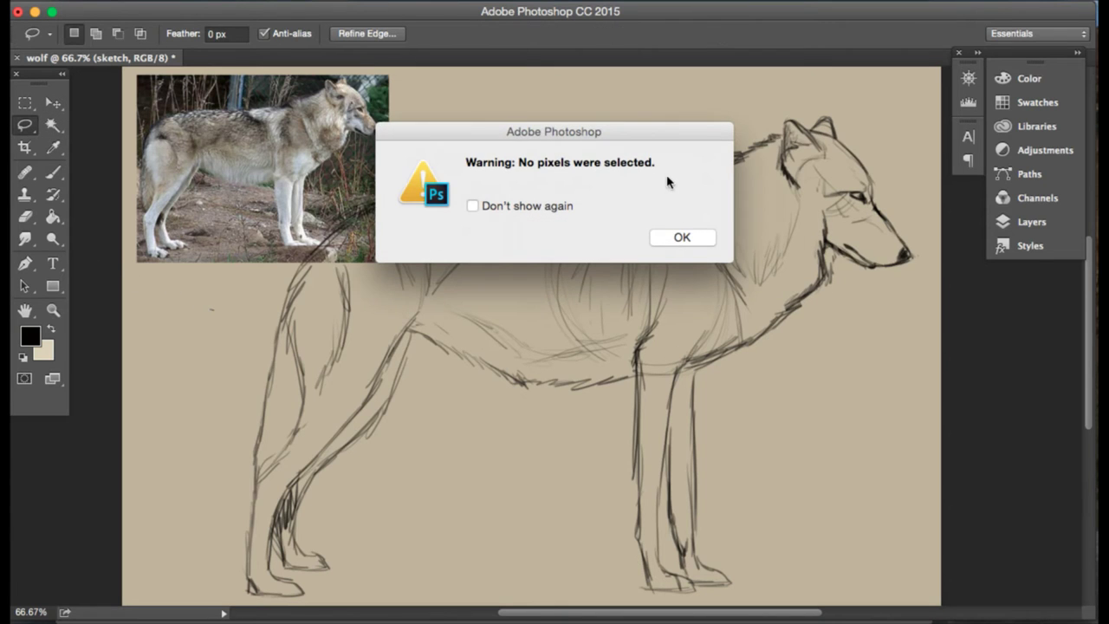
{"action": "left_click", "coordinate": [657, 228]}
- Erase the mismatched stretch of line between throat and chest and redraw it to join the moved head
{"action": "left_click", "coordinate": [53, 172]}
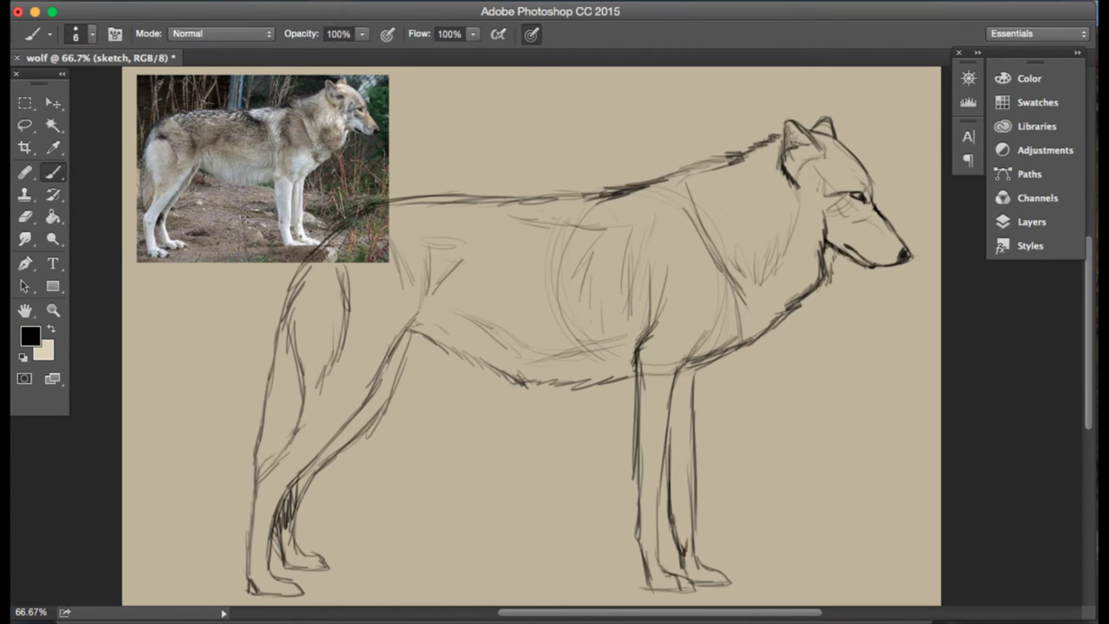
{"action": "left_click", "coordinate": [24, 216]}
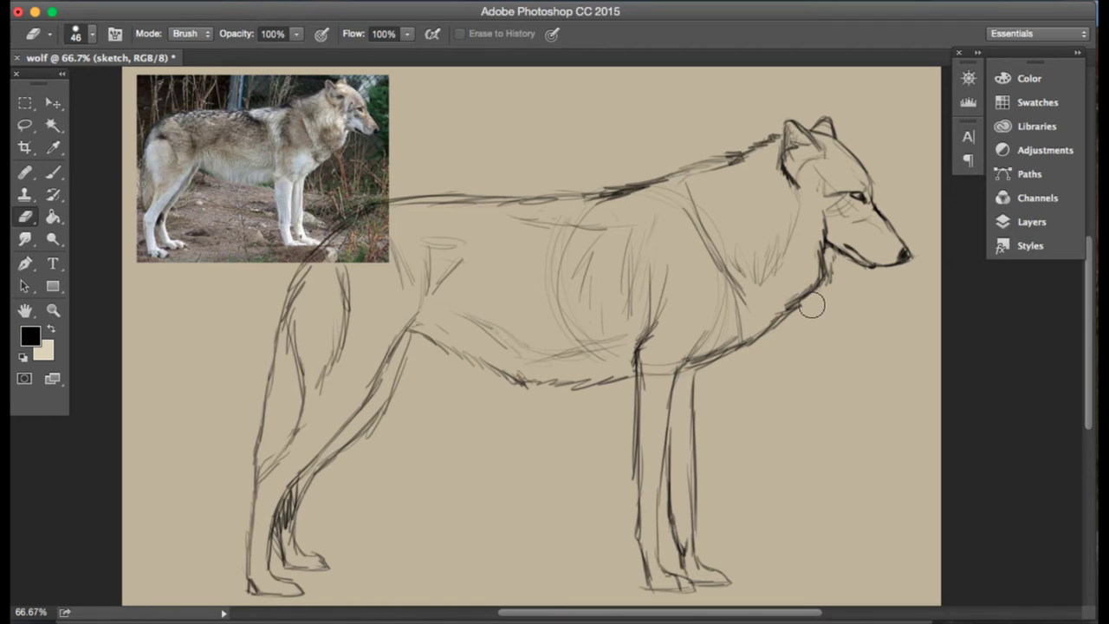
{"action": "left_click_drag", "start_coordinate": [812, 305], "coordinate": [754, 303]}
{"action": "key", "text": "b"}
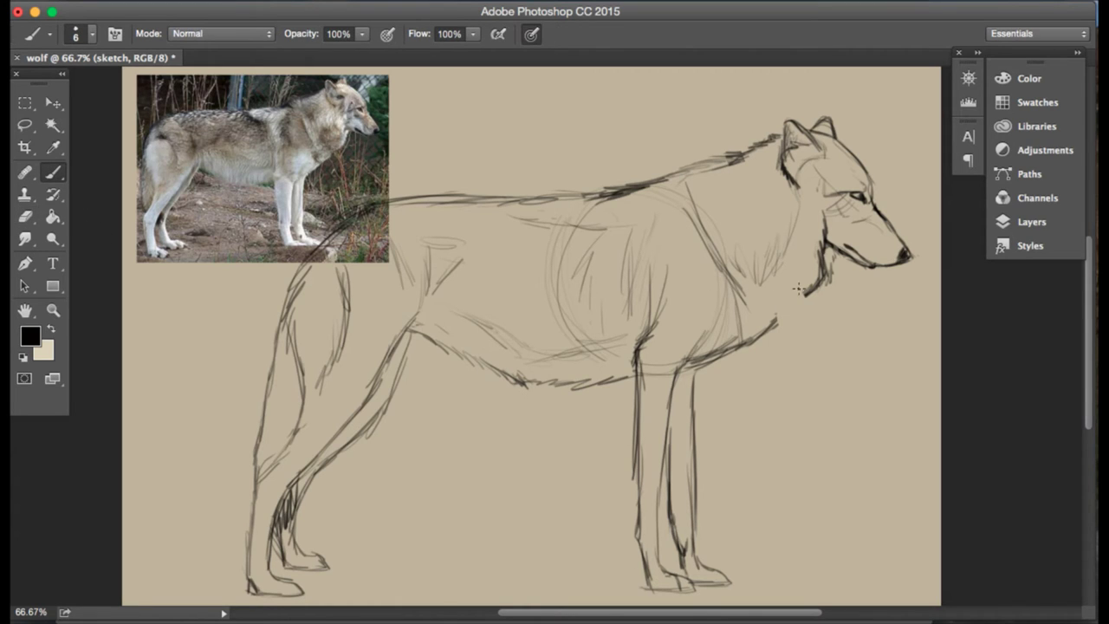
{"action": "left_click_drag", "start_coordinate": [812, 284], "coordinate": [754, 339]}
{"action": "left_click_drag", "start_coordinate": [811, 291], "coordinate": [754, 343]}
- Erase the heavy throat line below the jaw and redraw it as a smoother curve down to the chest
{"action": "left_click", "coordinate": [24, 217]}
{"action": "mouse_move", "coordinate": [824, 244]}
{"action": "left_mouse_down"}
{"action": "mouse_move", "coordinate": [815, 292]}
{"action": "mouse_move", "coordinate": [770, 325]}
{"action": "left_mouse_up"}
{"action": "left_click", "coordinate": [53, 172]}
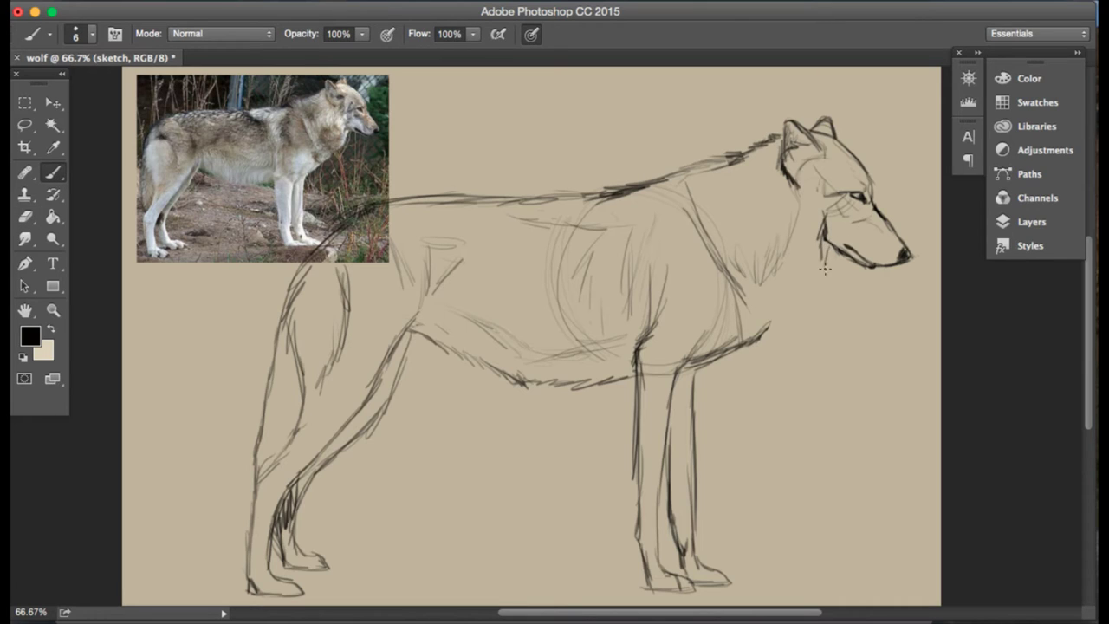
{"action": "mouse_move", "coordinate": [829, 251]}
{"action": "left_mouse_down"}
{"action": "mouse_move", "coordinate": [807, 306]}
{"action": "mouse_move", "coordinate": [797, 298]}
{"action": "mouse_move", "coordinate": [734, 349]}
{"action": "left_mouse_up"}
{"action": "left_click_drag", "start_coordinate": [807, 291], "coordinate": [800, 303]}
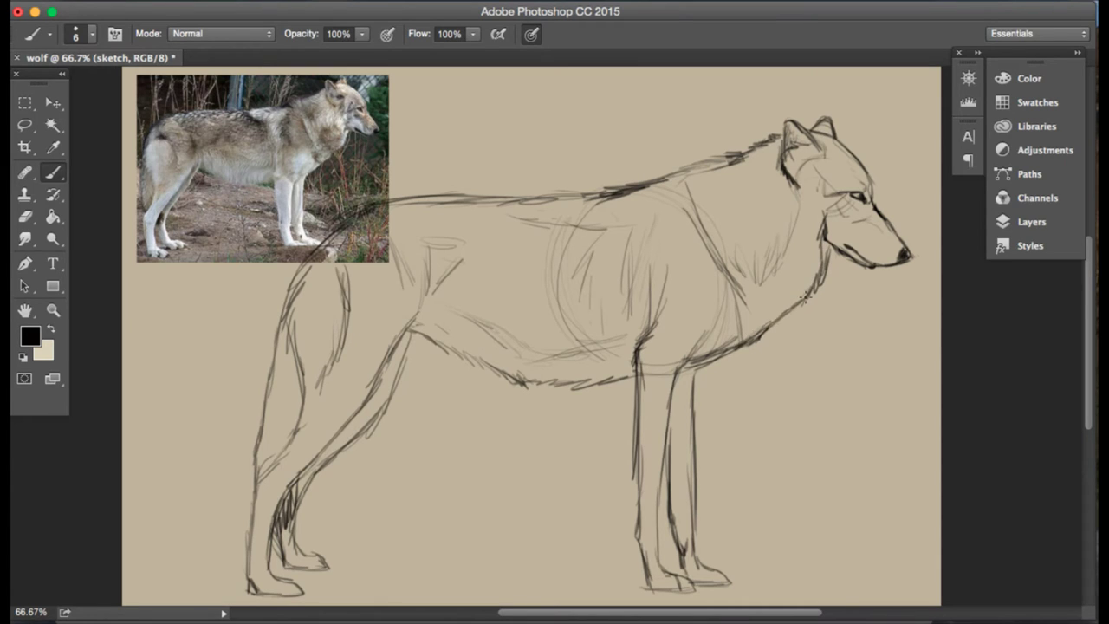
- Reinforce the throat and chest outline and add strokes to the rear part of the belly line
{"action": "mouse_move", "coordinate": [827, 246]}
{"action": "left_mouse_down"}
{"action": "mouse_move", "coordinate": [816, 281]}
{"action": "mouse_move", "coordinate": [728, 355]}
{"action": "left_mouse_up"}
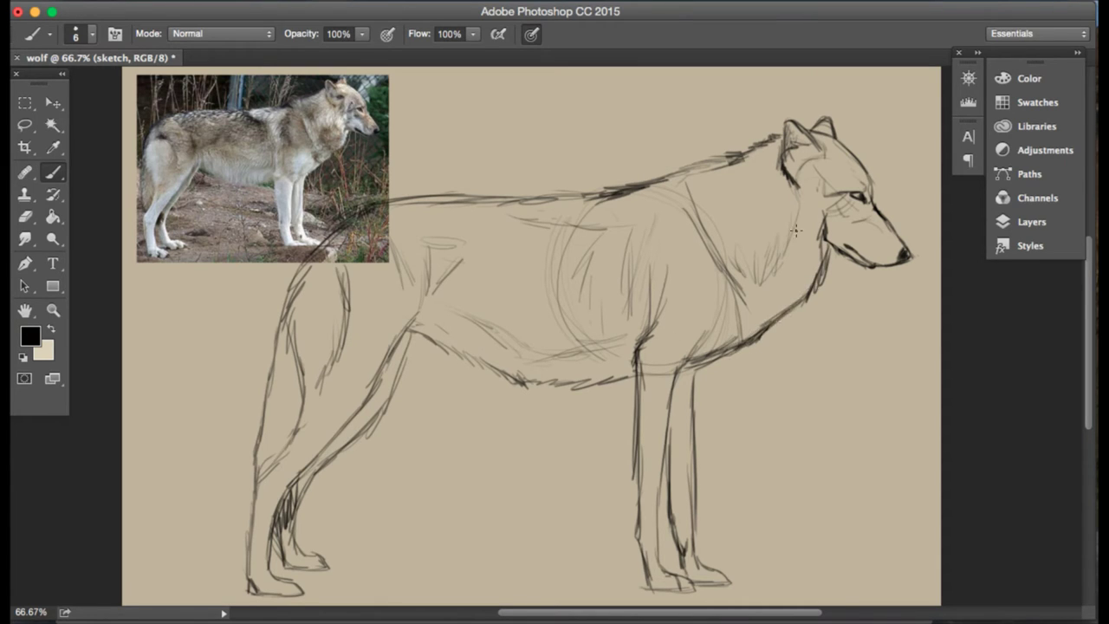
{"action": "mouse_move", "coordinate": [532, 384]}
{"action": "left_mouse_down"}
{"action": "mouse_move", "coordinate": [632, 372]}
{"action": "mouse_move", "coordinate": [428, 330]}
{"action": "left_mouse_up"}
- Erase the neck's topline between the ears and withers and redraw it as a smoother, flatter line
{"action": "left_click", "coordinate": [24, 216]}
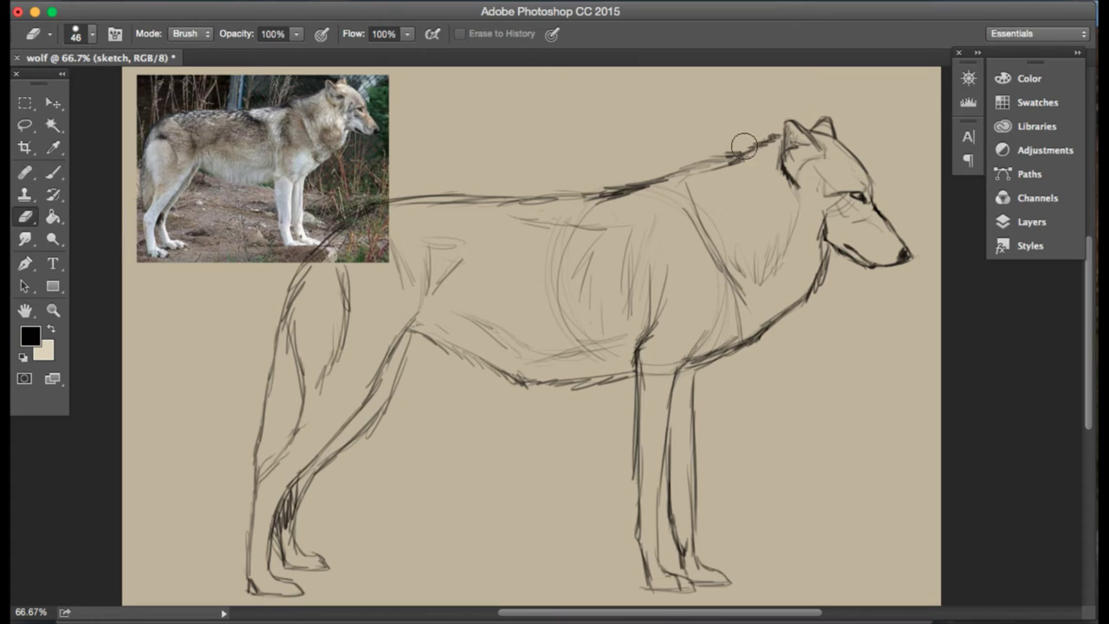
{"action": "left_click_drag", "start_coordinate": [767, 137], "coordinate": [606, 195]}
{"action": "left_click", "coordinate": [53, 171]}
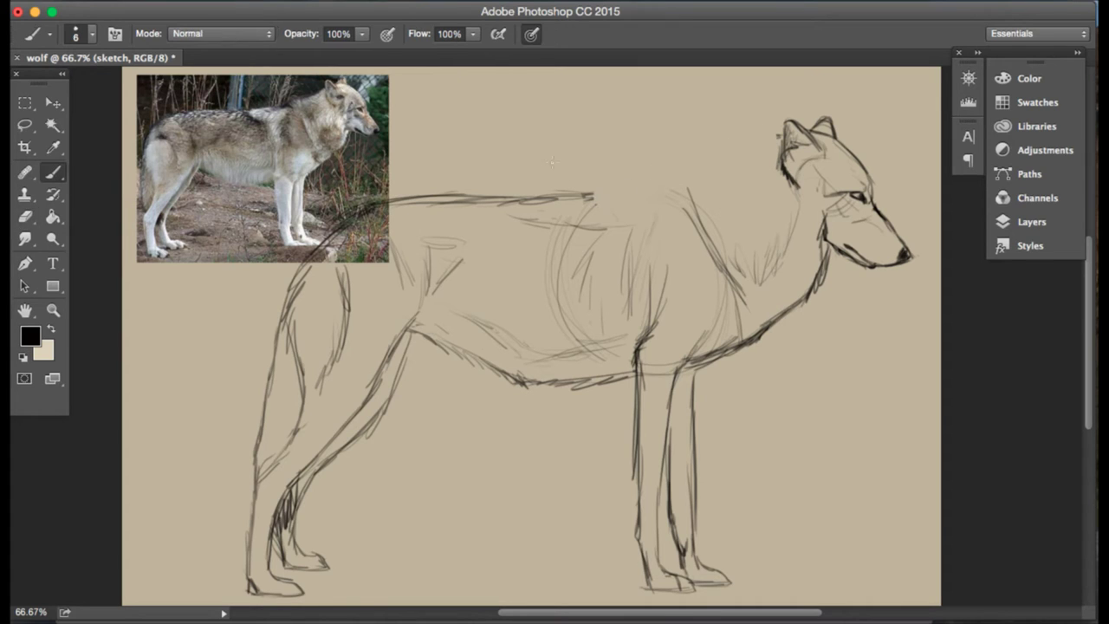
{"action": "left_click_drag", "start_coordinate": [770, 139], "coordinate": [575, 201]}
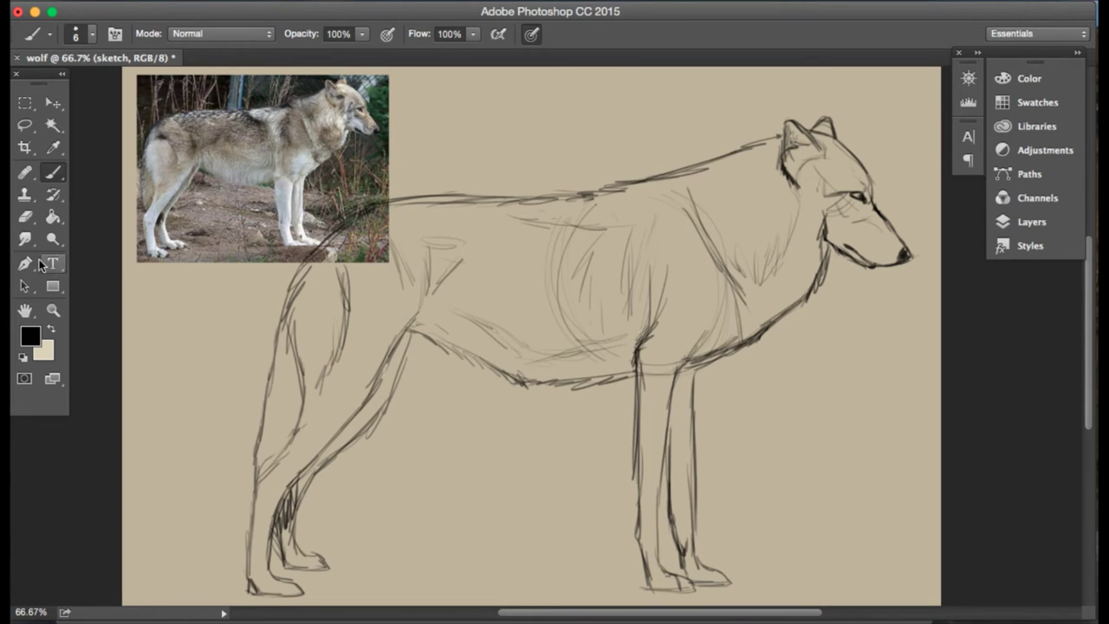
- Erase the neck's topline again and redraw it slightly higher with overlapping fur strokes running down to the withers
{"action": "left_click", "coordinate": [25, 217]}
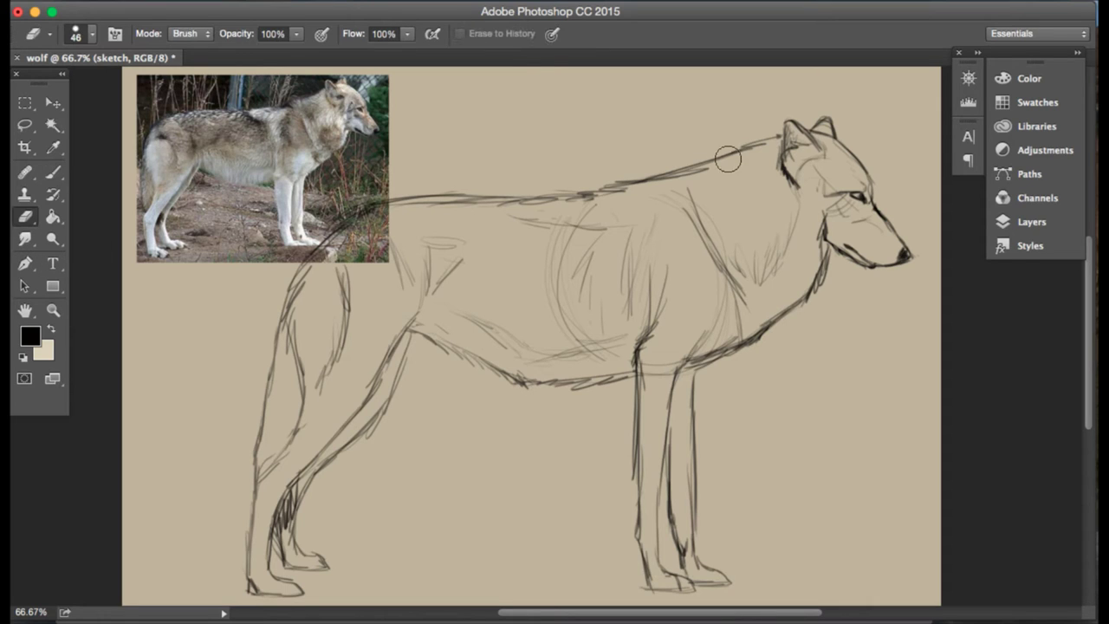
{"action": "left_click_drag", "start_coordinate": [760, 131], "coordinate": [595, 194]}
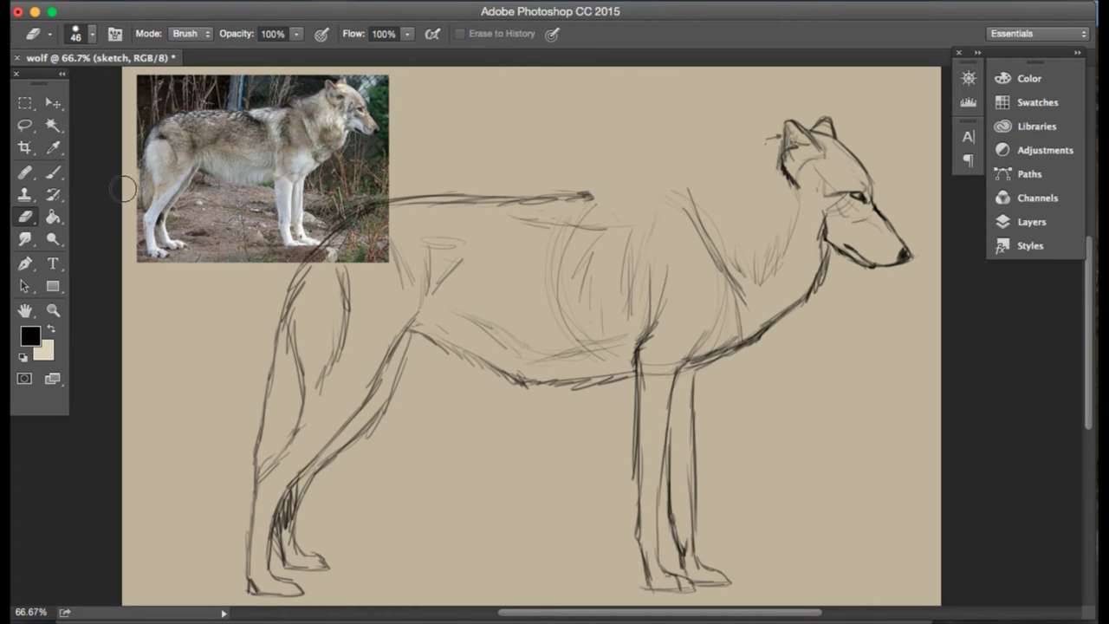
{"action": "left_click", "coordinate": [53, 172]}
{"action": "mouse_move", "coordinate": [769, 136]}
{"action": "left_mouse_down"}
{"action": "mouse_move", "coordinate": [629, 170]}
{"action": "mouse_move", "coordinate": [571, 199]}
{"action": "left_mouse_up"}
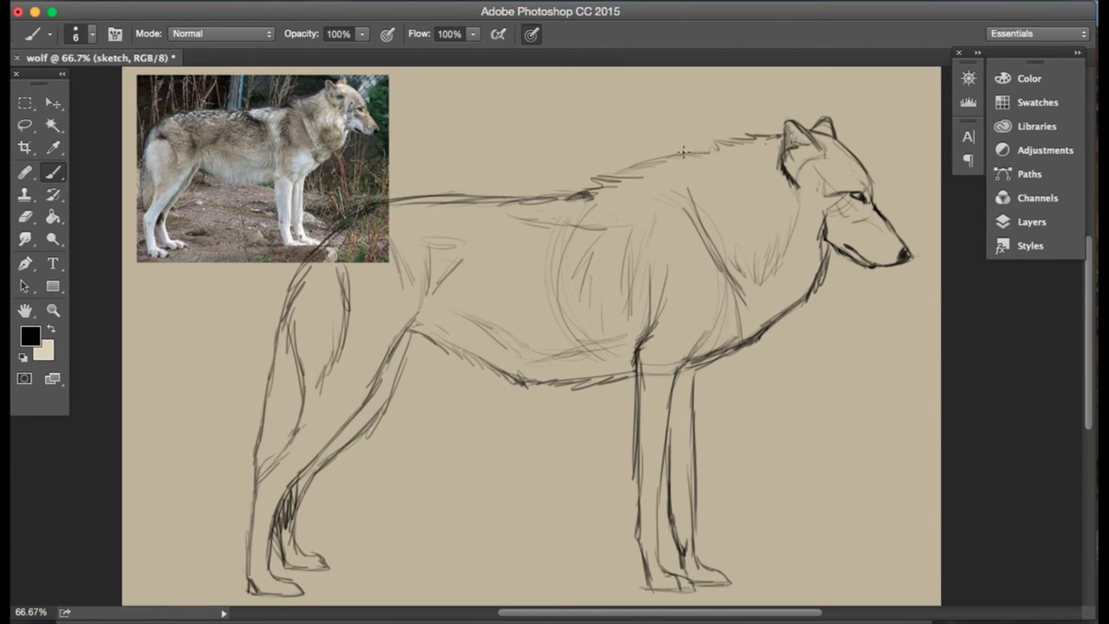
{"action": "left_click_drag", "start_coordinate": [698, 151], "coordinate": [565, 202]}
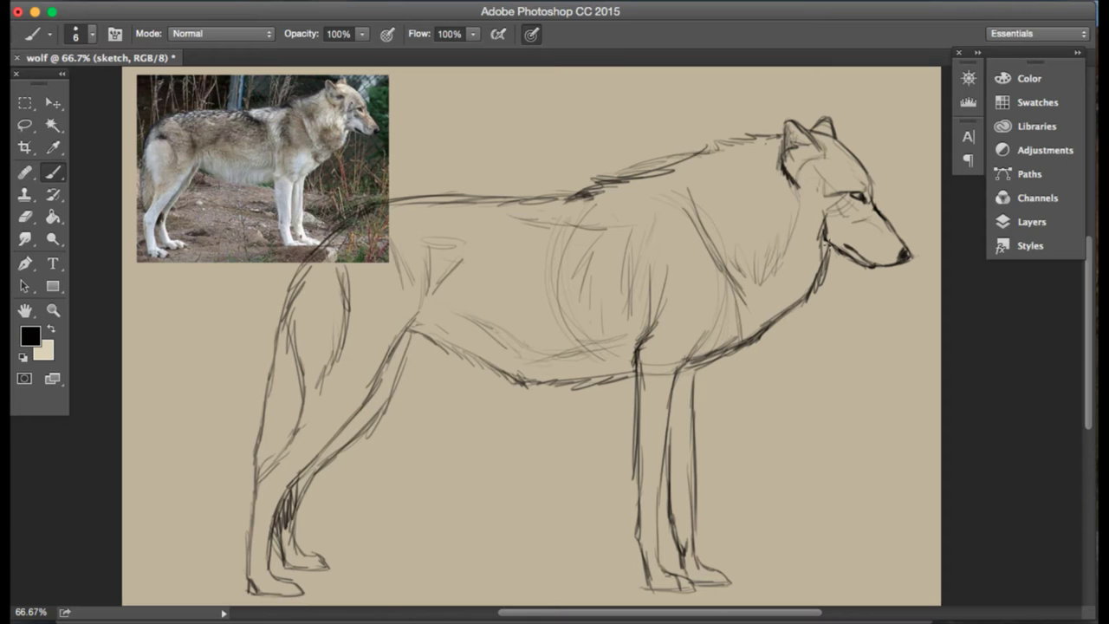
- Erase the rough belly line and redraw it as a cleaner line from the elbow back to the flank
{"action": "left_click", "coordinate": [24, 216]}
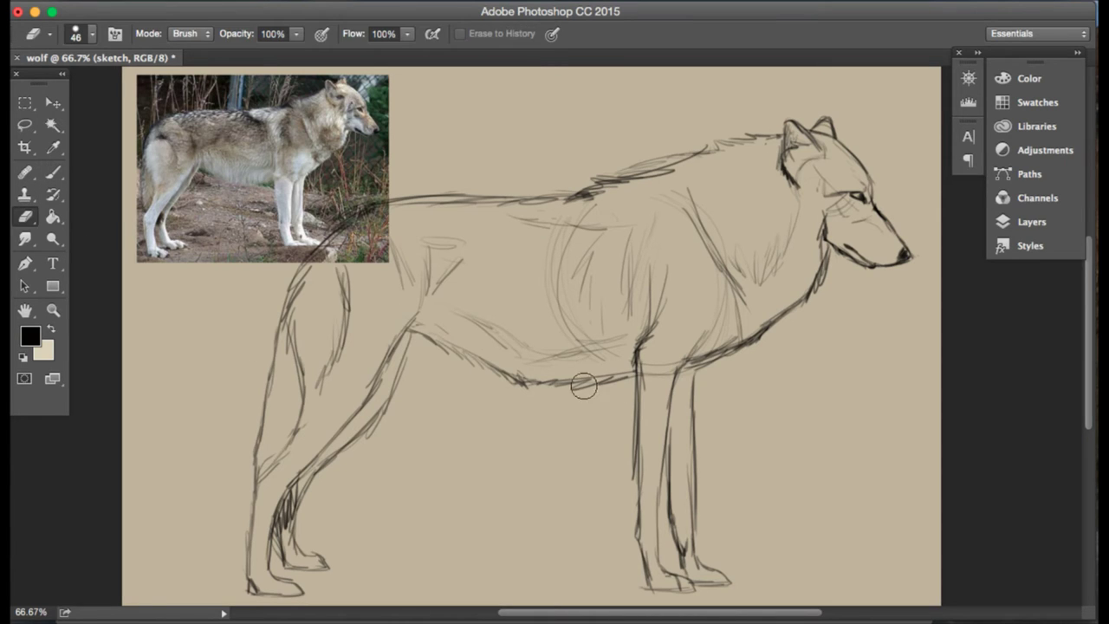
{"action": "left_click_drag", "start_coordinate": [584, 384], "coordinate": [416, 336]}
{"action": "left_click", "coordinate": [53, 172]}
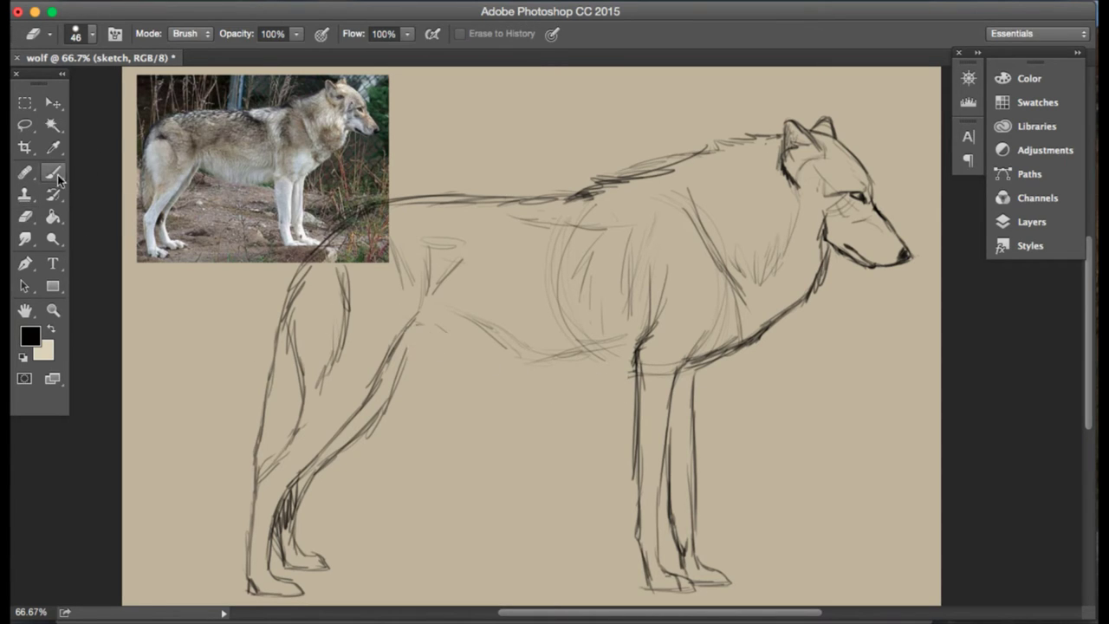
{"action": "mouse_move", "coordinate": [634, 374]}
{"action": "left_mouse_down"}
{"action": "mouse_move", "coordinate": [516, 388]}
{"action": "mouse_move", "coordinate": [405, 340]}
{"action": "left_mouse_up"}
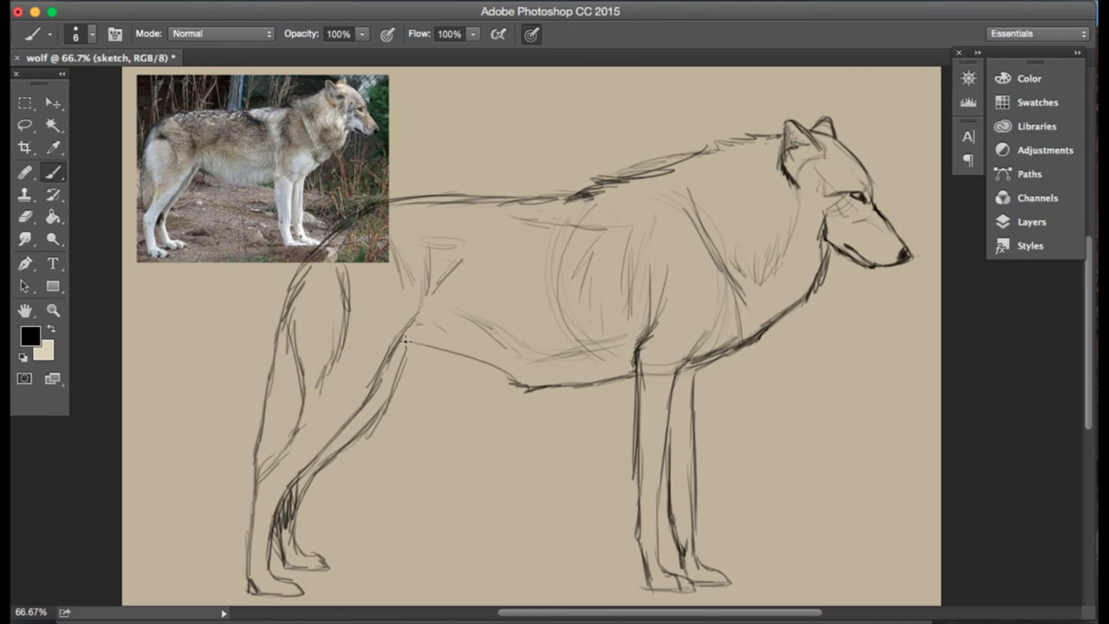
- Undo the rear belly strokes and redraw them as a straighter line rising to the flank and joining the hind leg
{"action": "key", "text": "super+z"}
{"action": "mouse_move", "coordinate": [507, 379]}
{"action": "left_mouse_down"}
{"action": "mouse_move", "coordinate": [407, 331]}
{"action": "mouse_move", "coordinate": [518, 385]}
{"action": "left_mouse_up"}
{"action": "key", "text": "super+z"}
{"action": "key", "text": "super+z"}
{"action": "mouse_move", "coordinate": [413, 329]}
{"action": "left_mouse_down"}
{"action": "mouse_move", "coordinate": [516, 395]}
{"action": "mouse_move", "coordinate": [442, 344]}
{"action": "left_mouse_up"}
{"action": "key", "text": "super+z"}
{"action": "mouse_move", "coordinate": [504, 383]}
{"action": "left_mouse_down"}
{"action": "mouse_move", "coordinate": [411, 332]}
{"action": "mouse_move", "coordinate": [455, 349]}
{"action": "left_mouse_up"}
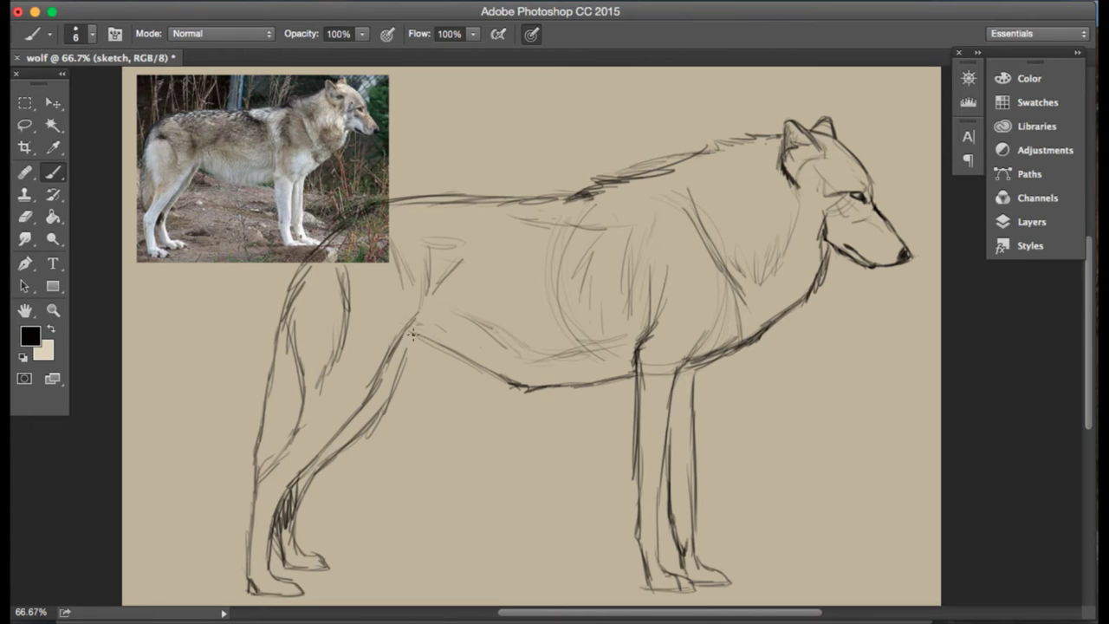
{"action": "left_click_drag", "start_coordinate": [407, 338], "coordinate": [397, 370]}
- Lower the sketch layer's opacity so the wolf drawing serves as a faint guide
{"action": "left_click", "coordinate": [1029, 223]}
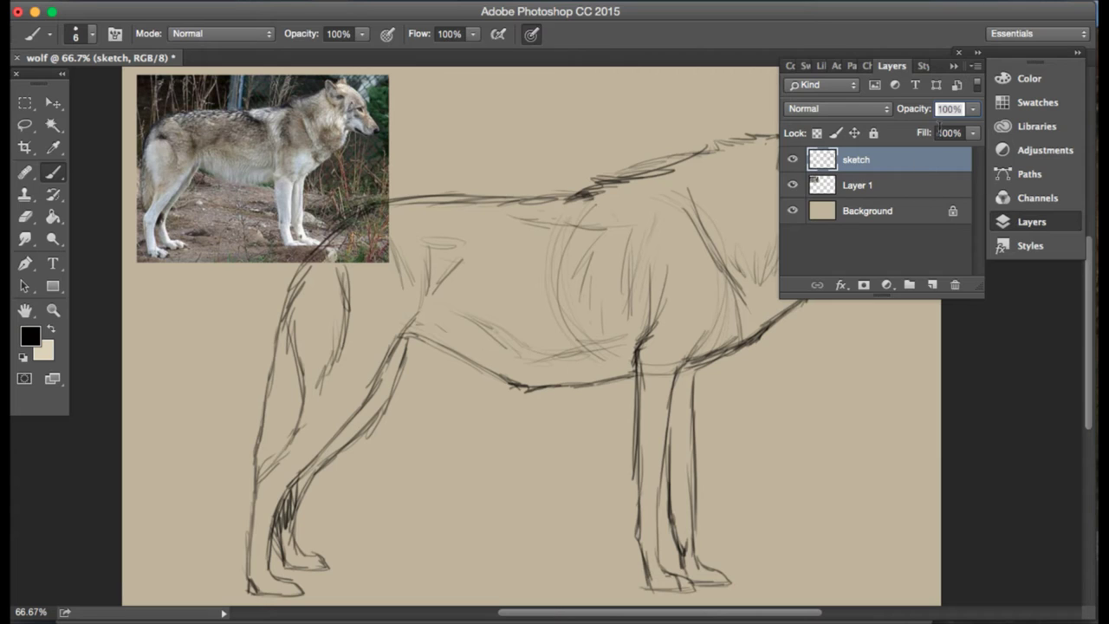
{"action": "left_click", "coordinate": [973, 109]}
{"action": "left_click_drag", "start_coordinate": [976, 126], "coordinate": [915, 128]}
- Add a new layer above the sketch layer and name it lines
{"action": "left_click", "coordinate": [932, 289]}
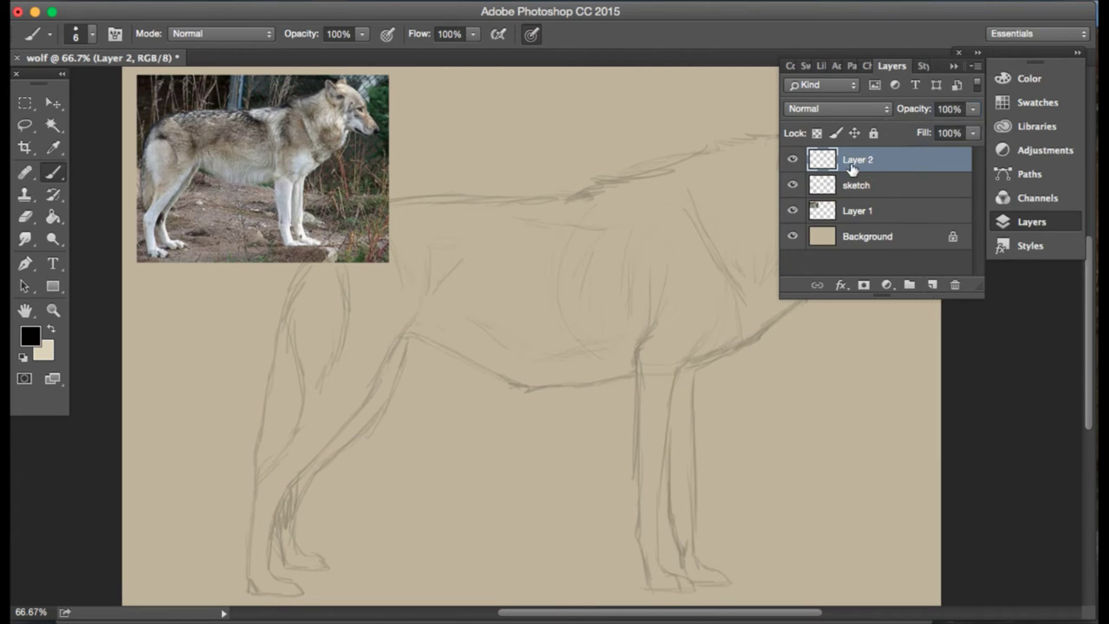
{"action": "double_click", "coordinate": [856, 159]}
{"action": "type", "text": "lines"}
{"action": "key", "text": "Return"}
{"action": "left_click", "coordinate": [1031, 222]}
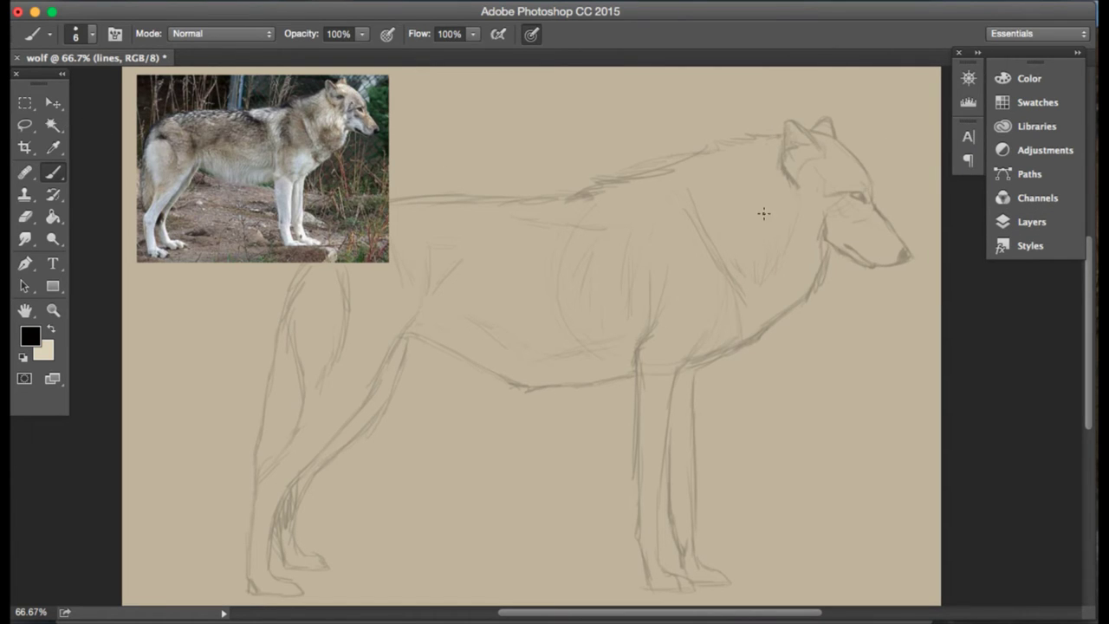
- Scale the reference photo on Layer 1 down to about 64%, apply the transformation, and reselect the lines layer
{"action": "left_click", "coordinate": [1030, 222]}
{"action": "left_click", "coordinate": [877, 207]}
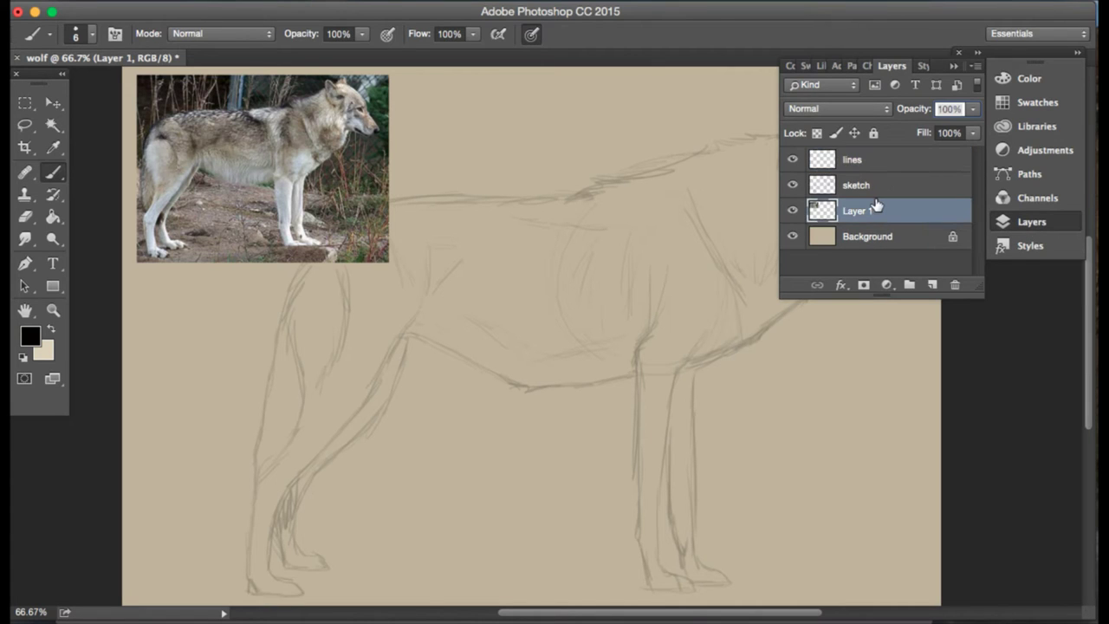
{"action": "key", "text": "ctrl+t"}
{"action": "left_click_drag", "start_coordinate": [388, 259], "coordinate": [300, 195]}
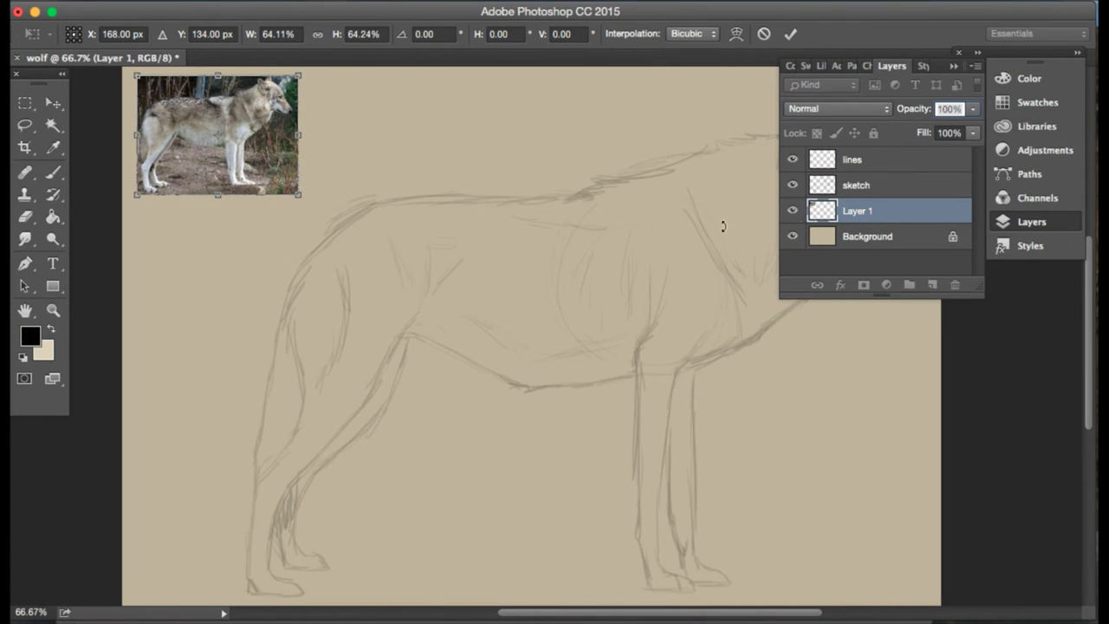
{"action": "left_click", "coordinate": [1036, 224]}
{"action": "left_click", "coordinate": [1036, 224]}
{"action": "left_click", "coordinate": [52, 103]}
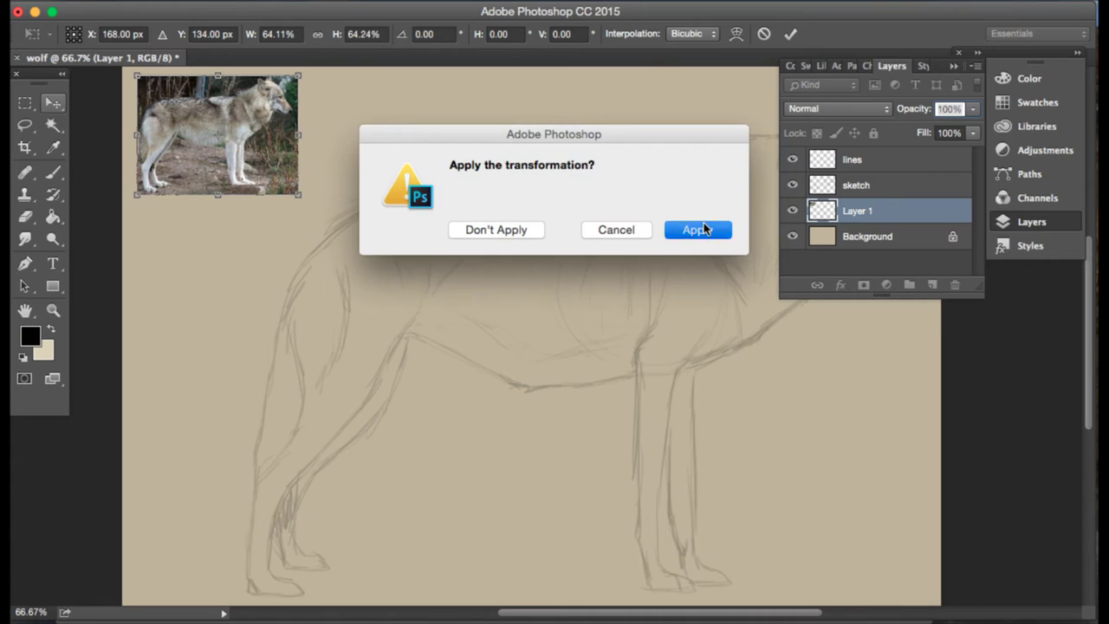
{"action": "left_click", "coordinate": [700, 228]}
{"action": "left_click", "coordinate": [897, 163]}
{"action": "left_click", "coordinate": [1014, 222]}
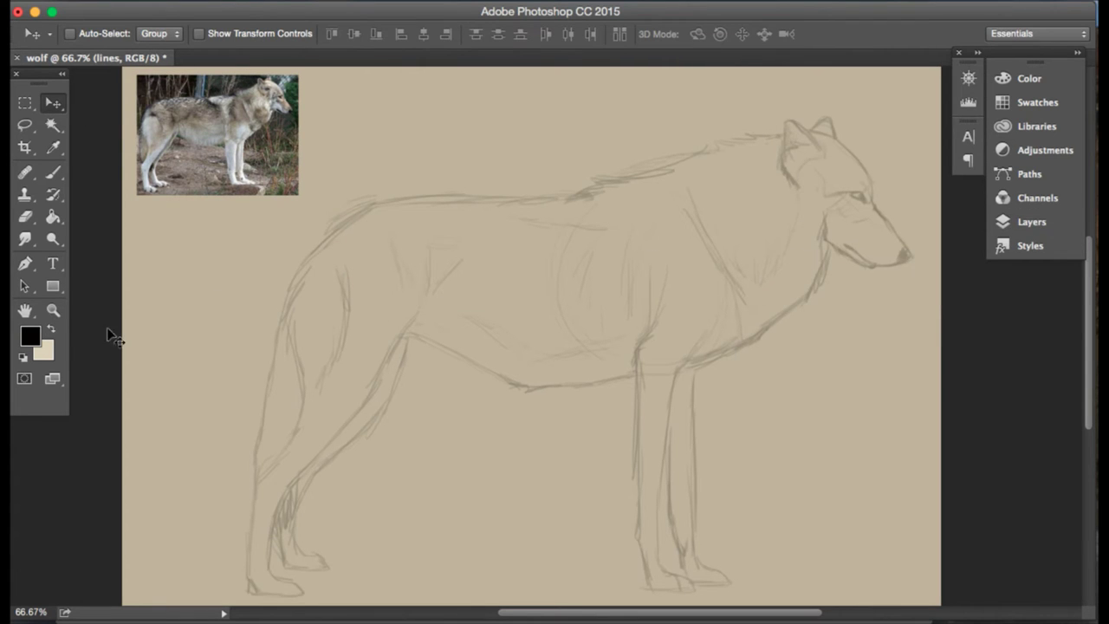
- Set the brush size to 4 px for inking the wolf's head
{"action": "left_click", "coordinate": [53, 310]}
{"action": "key", "text": "ctrl+plus"}
{"action": "left_click", "coordinate": [200, 92]}
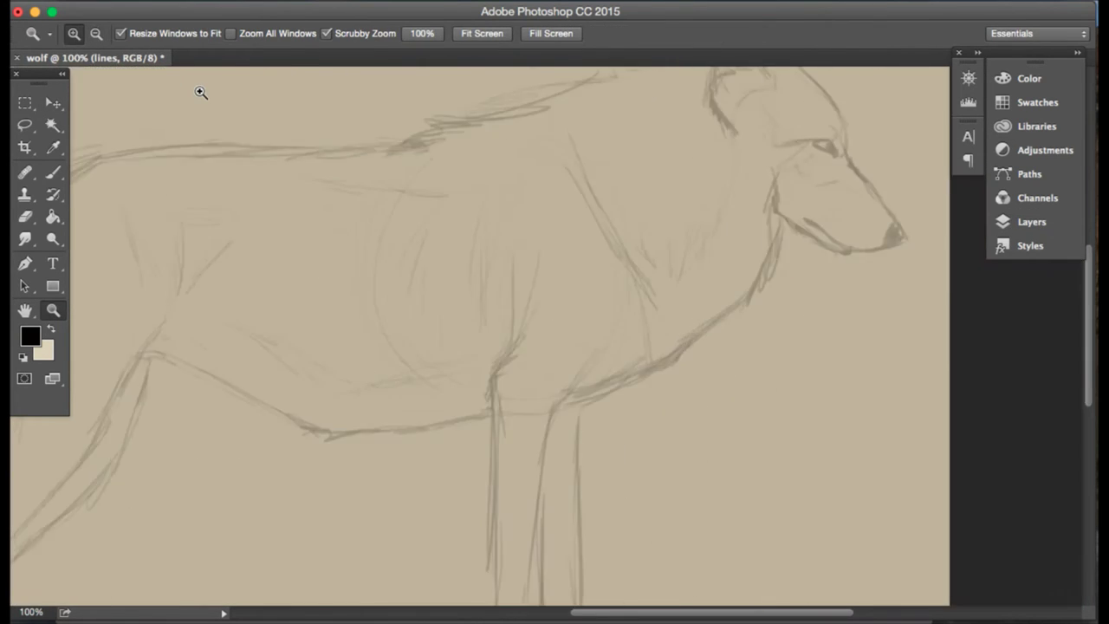
{"action": "left_click", "coordinate": [569, 203]}
{"action": "left_click", "coordinate": [53, 173]}
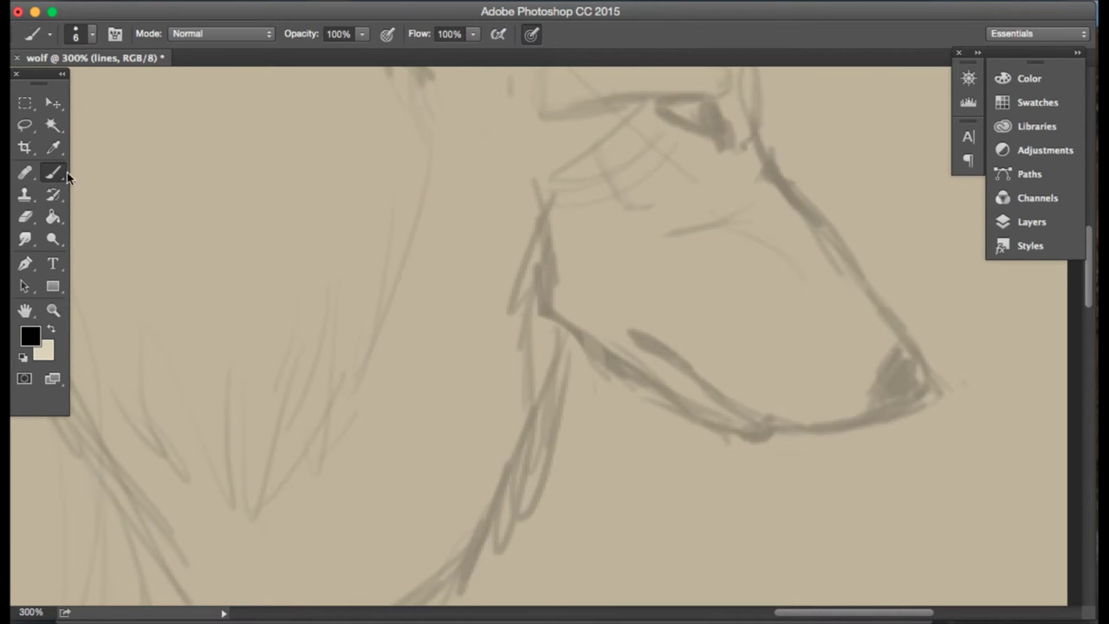
{"action": "scroll", "coordinate": [675, 191], "scroll_direction": "up", "scroll_amount": 4}
{"action": "scroll", "coordinate": [676, 191], "scroll_direction": "right", "scroll_amount": 5}
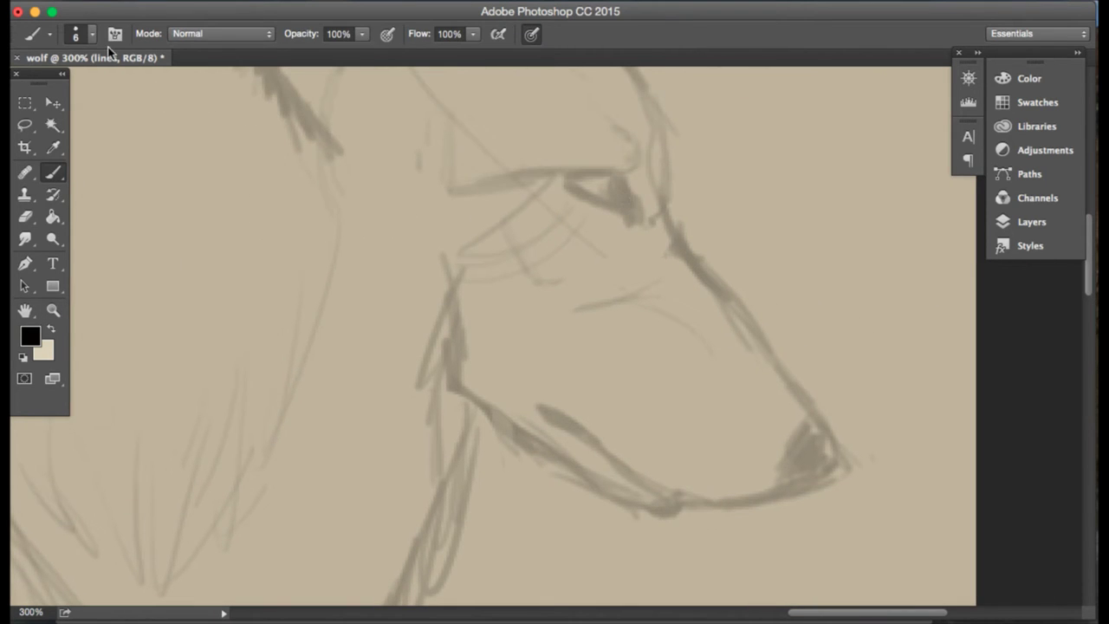
{"action": "left_click", "coordinate": [112, 37]}
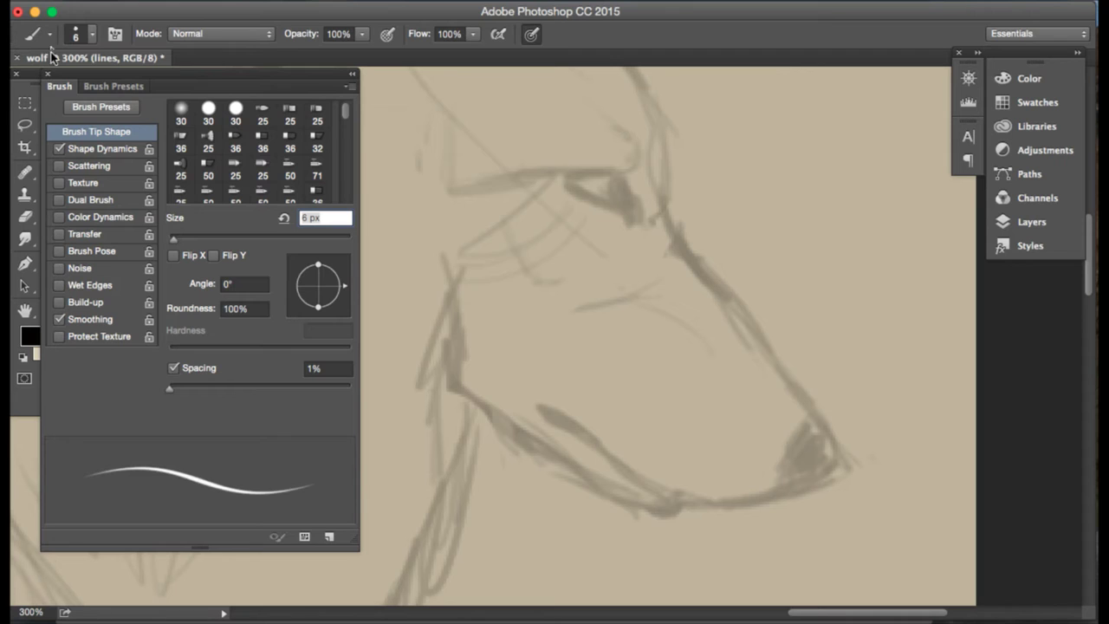
{"action": "left_click", "coordinate": [52, 76]}
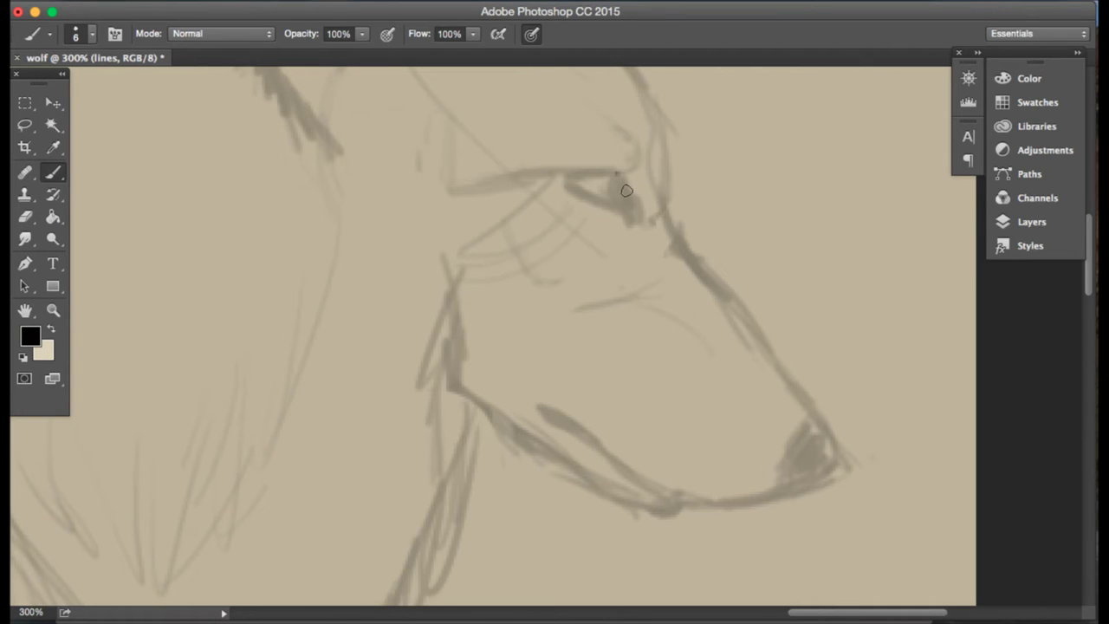
{"action": "left_click_drag", "start_coordinate": [617, 174], "coordinate": [636, 229]}
{"action": "key", "text": "super+z"}
{"action": "left_click", "coordinate": [83, 34]}
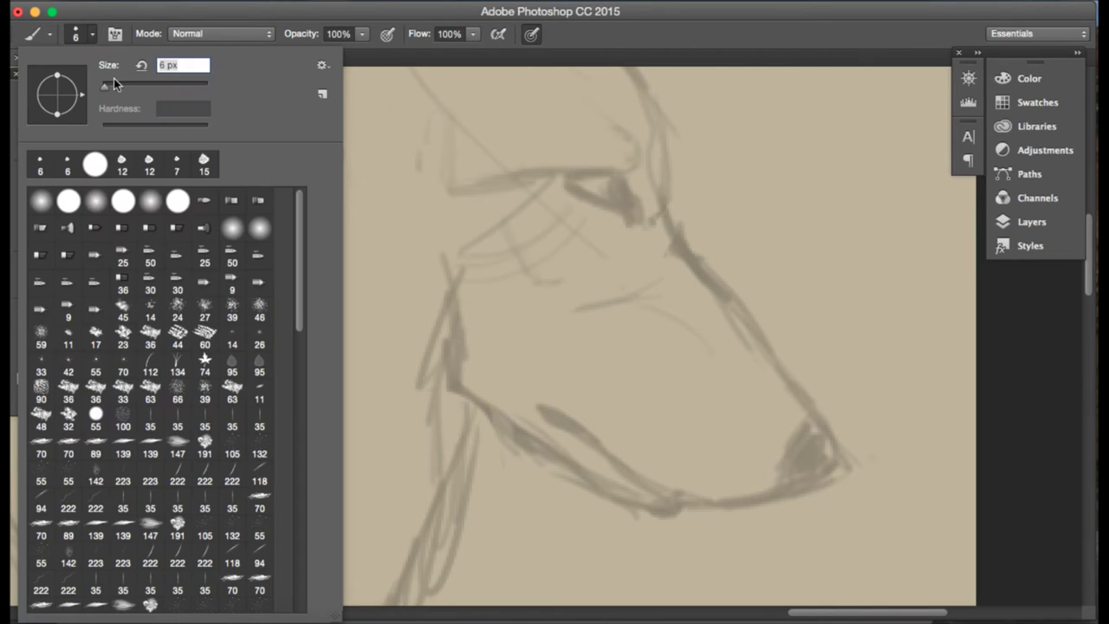
{"action": "left_click_drag", "start_coordinate": [113, 82], "coordinate": [103, 92]}
{"action": "key", "text": "alt"}
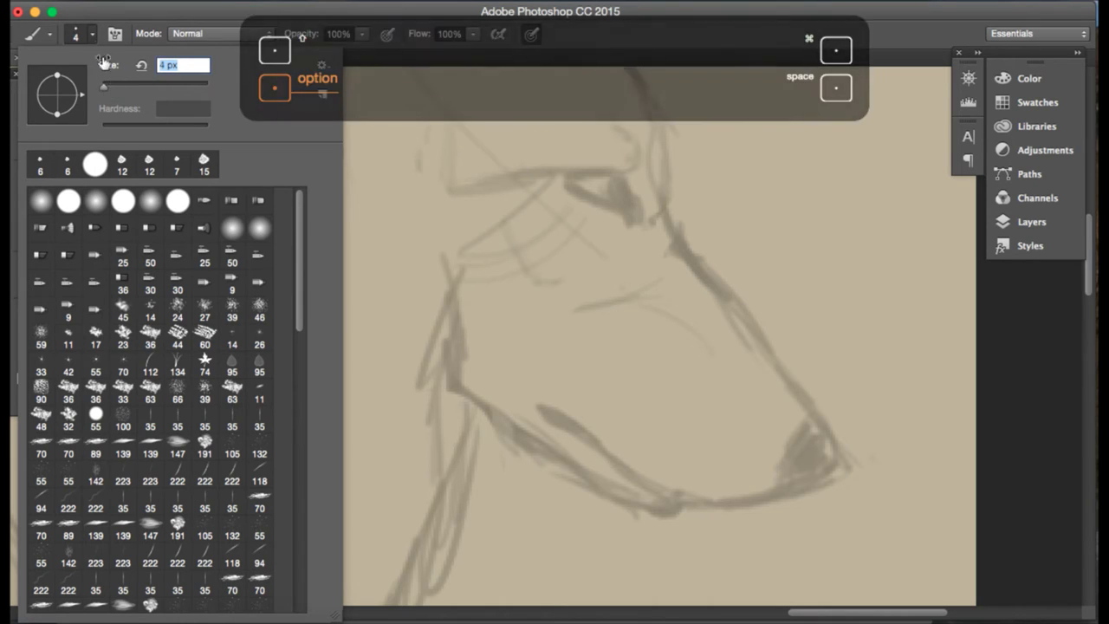
{"action": "left_click", "coordinate": [512, 164]}
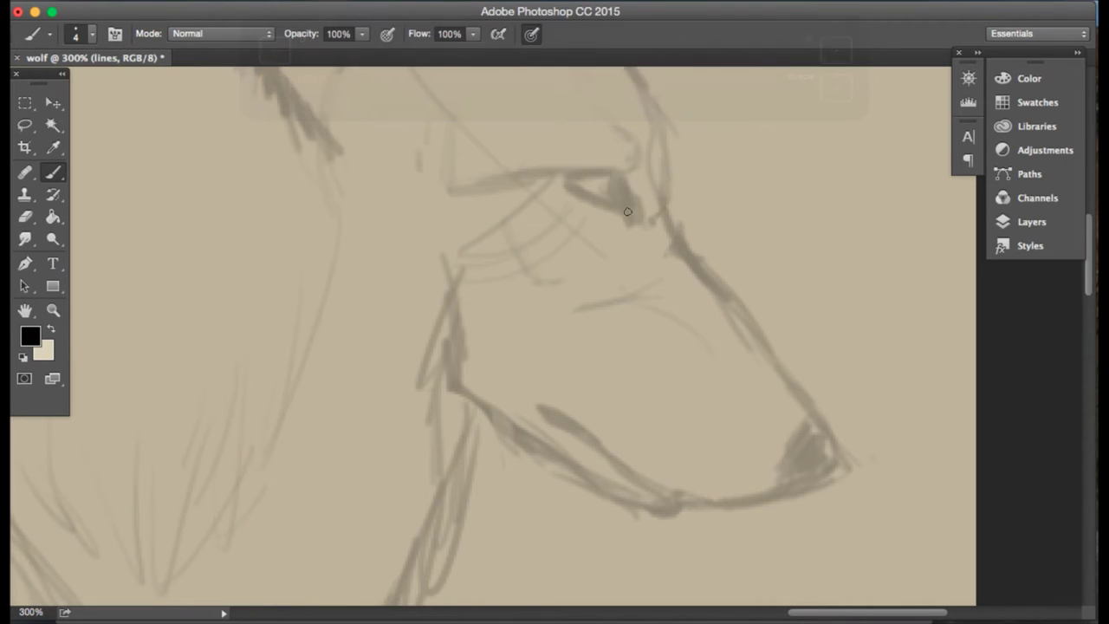
- Ink the eye's outline over the sketch, redoing poor strokes, and add the iris edge and dark pupil
{"action": "left_click_drag", "start_coordinate": [615, 179], "coordinate": [635, 211]}
{"action": "key", "text": "super+z"}
{"action": "key", "text": "super+z"}
{"action": "mouse_move", "coordinate": [615, 173]}
{"action": "left_mouse_down"}
{"action": "mouse_move", "coordinate": [635, 209]}
{"action": "mouse_move", "coordinate": [563, 176]}
{"action": "mouse_move", "coordinate": [639, 221]}
{"action": "mouse_move", "coordinate": [575, 195]}
{"action": "mouse_move", "coordinate": [588, 196]}
{"action": "mouse_move", "coordinate": [563, 173]}
{"action": "mouse_move", "coordinate": [632, 219]}
{"action": "left_mouse_up"}
{"action": "key", "text": "super+z"}
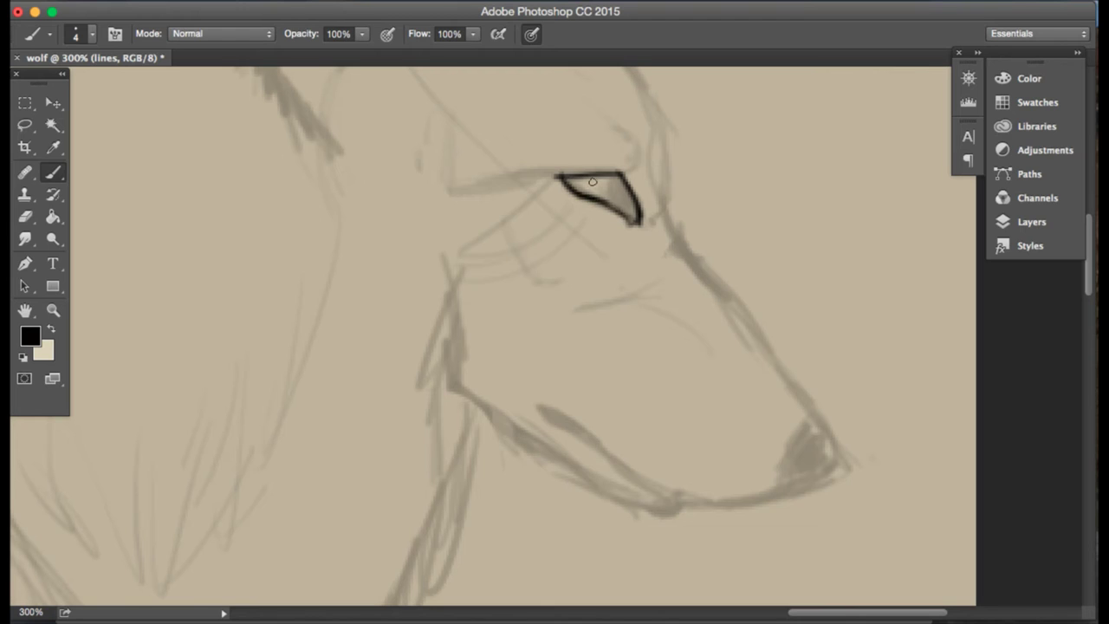
{"action": "left_click_drag", "start_coordinate": [593, 181], "coordinate": [636, 211]}
{"action": "mouse_move", "coordinate": [595, 178]}
{"action": "left_mouse_down"}
{"action": "mouse_move", "coordinate": [604, 201]}
{"action": "mouse_move", "coordinate": [617, 188]}
{"action": "left_mouse_up"}
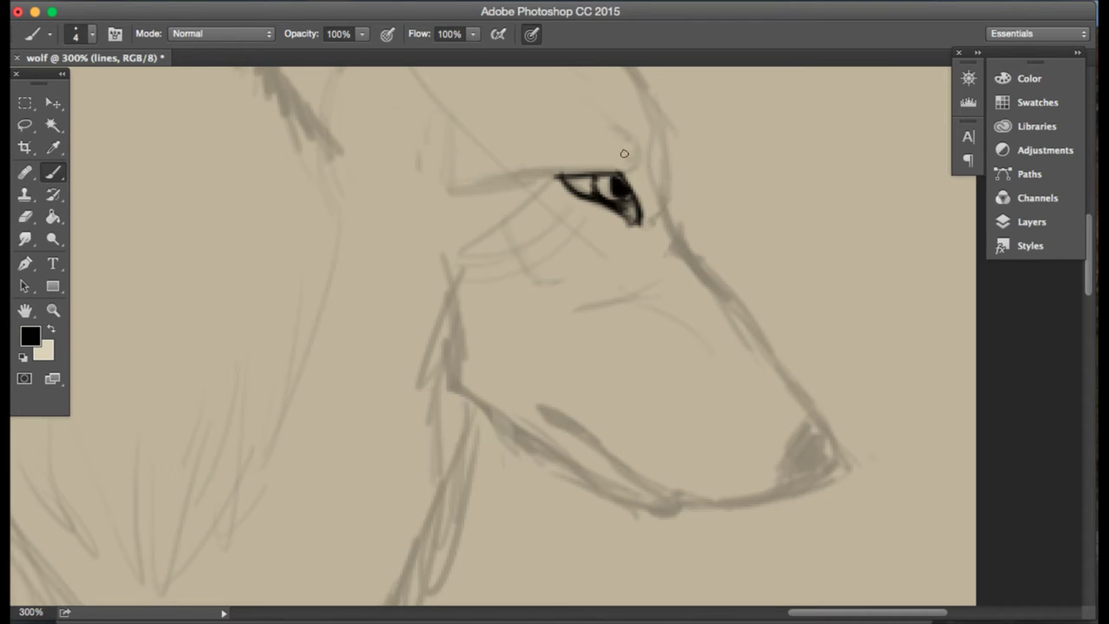
- Ink the brow, the profile from forehead to nose, the mouth line, and the lower jaw
{"action": "mouse_move", "coordinate": [610, 121]}
{"action": "left_mouse_down"}
{"action": "mouse_move", "coordinate": [628, 153]}
{"action": "mouse_move", "coordinate": [490, 186]}
{"action": "left_mouse_up"}
{"action": "mouse_move", "coordinate": [639, 81]}
{"action": "left_mouse_down"}
{"action": "mouse_move", "coordinate": [663, 193]}
{"action": "mouse_move", "coordinate": [698, 260]}
{"action": "mouse_move", "coordinate": [748, 314]}
{"action": "left_mouse_up"}
{"action": "mouse_move", "coordinate": [695, 258]}
{"action": "left_mouse_down"}
{"action": "mouse_move", "coordinate": [762, 334]}
{"action": "mouse_move", "coordinate": [749, 321]}
{"action": "mouse_move", "coordinate": [830, 446]}
{"action": "mouse_move", "coordinate": [832, 467]}
{"action": "mouse_move", "coordinate": [779, 490]}
{"action": "left_mouse_up"}
{"action": "mouse_move", "coordinate": [809, 421]}
{"action": "left_mouse_down"}
{"action": "mouse_move", "coordinate": [782, 467]}
{"action": "mouse_move", "coordinate": [806, 458]}
{"action": "mouse_move", "coordinate": [784, 478]}
{"action": "mouse_move", "coordinate": [795, 489]}
{"action": "mouse_move", "coordinate": [761, 505]}
{"action": "mouse_move", "coordinate": [695, 502]}
{"action": "mouse_move", "coordinate": [714, 503]}
{"action": "mouse_move", "coordinate": [596, 452]}
{"action": "mouse_move", "coordinate": [608, 460]}
{"action": "mouse_move", "coordinate": [549, 412]}
{"action": "left_mouse_up"}
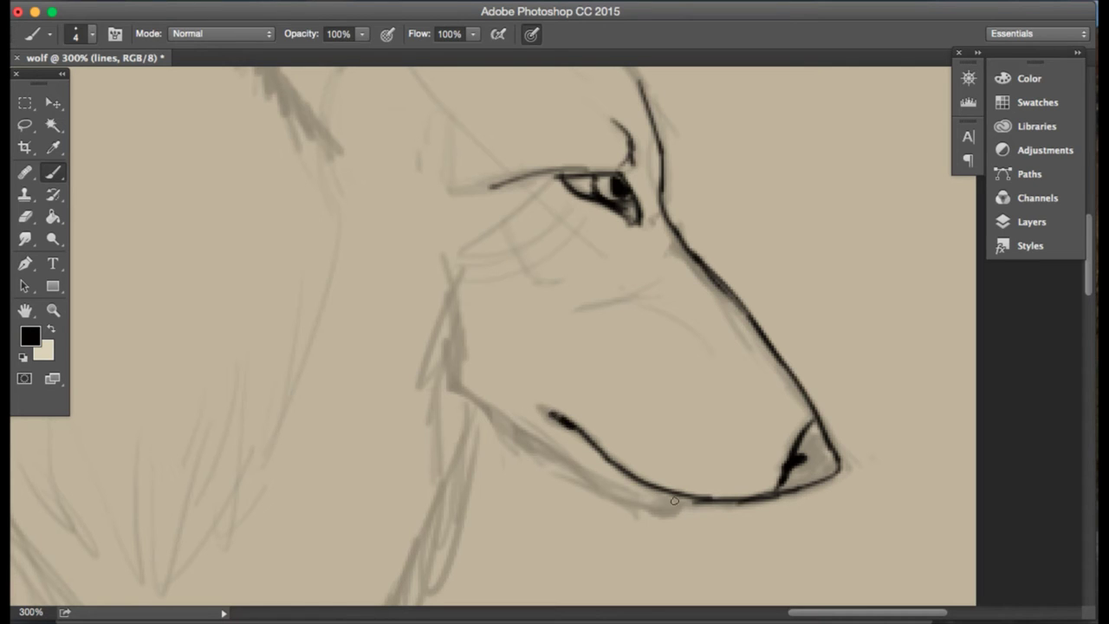
{"action": "mouse_move", "coordinate": [693, 498]}
{"action": "left_mouse_down"}
{"action": "mouse_move", "coordinate": [639, 506]}
{"action": "mouse_move", "coordinate": [560, 483]}
{"action": "mouse_move", "coordinate": [457, 402]}
{"action": "mouse_move", "coordinate": [514, 425]}
{"action": "left_mouse_up"}
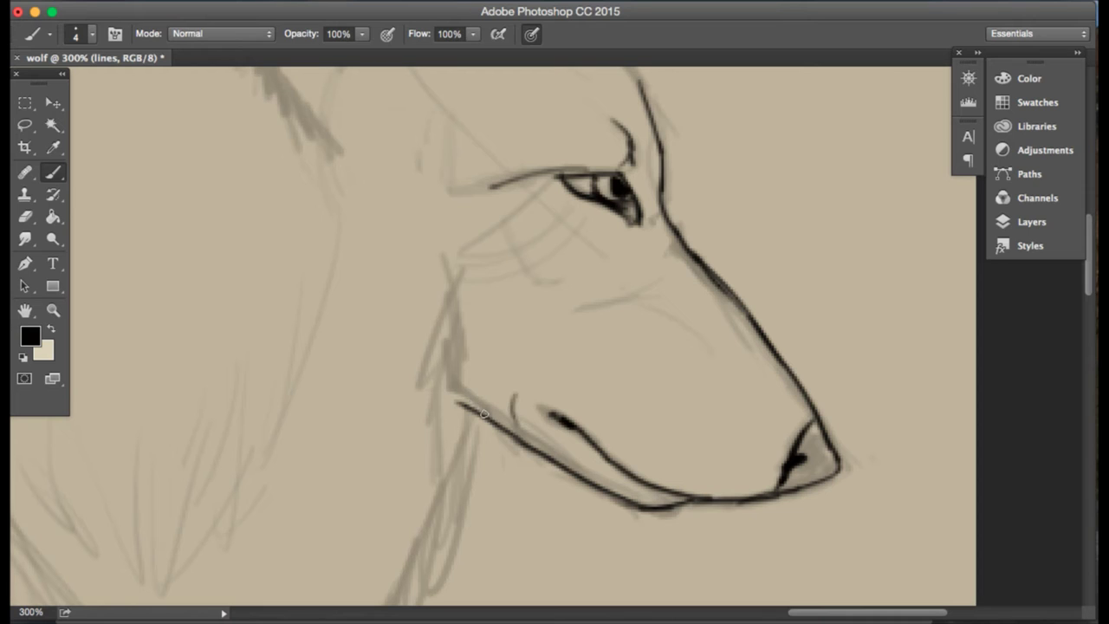
- Ink the cheek edge behind the jaw, trim its stray end, and add short fur strokes below the jaw corner
{"action": "mouse_move", "coordinate": [442, 246]}
{"action": "left_mouse_down"}
{"action": "mouse_move", "coordinate": [461, 314]}
{"action": "mouse_move", "coordinate": [452, 478]}
{"action": "left_mouse_up"}
{"action": "scroll", "coordinate": [452, 478], "scroll_direction": "down", "scroll_amount": 2}
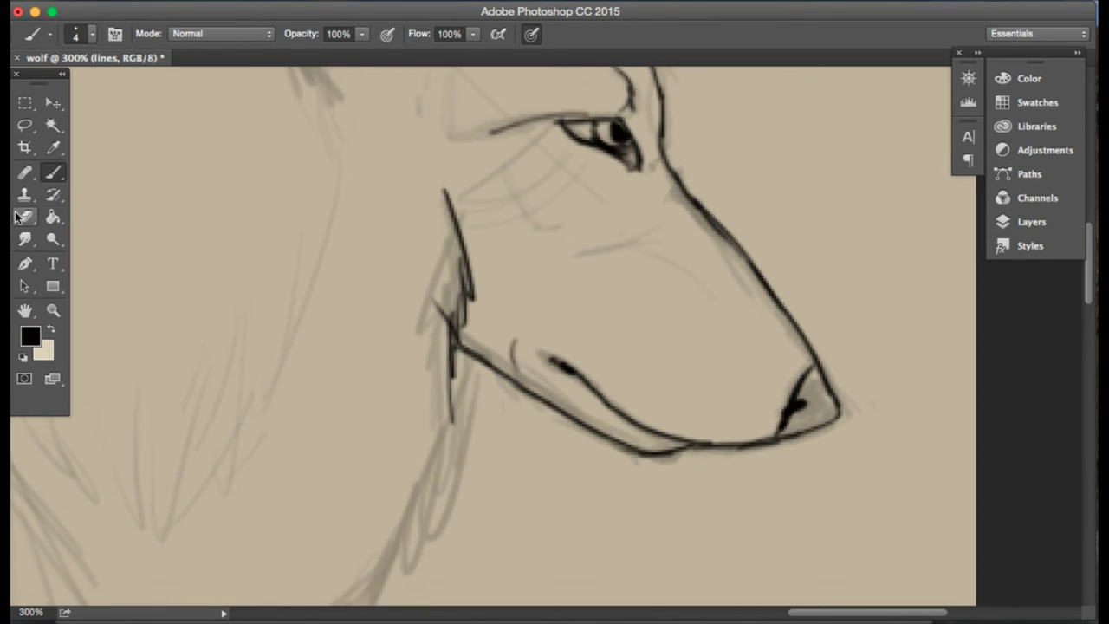
{"action": "left_click", "coordinate": [25, 217]}
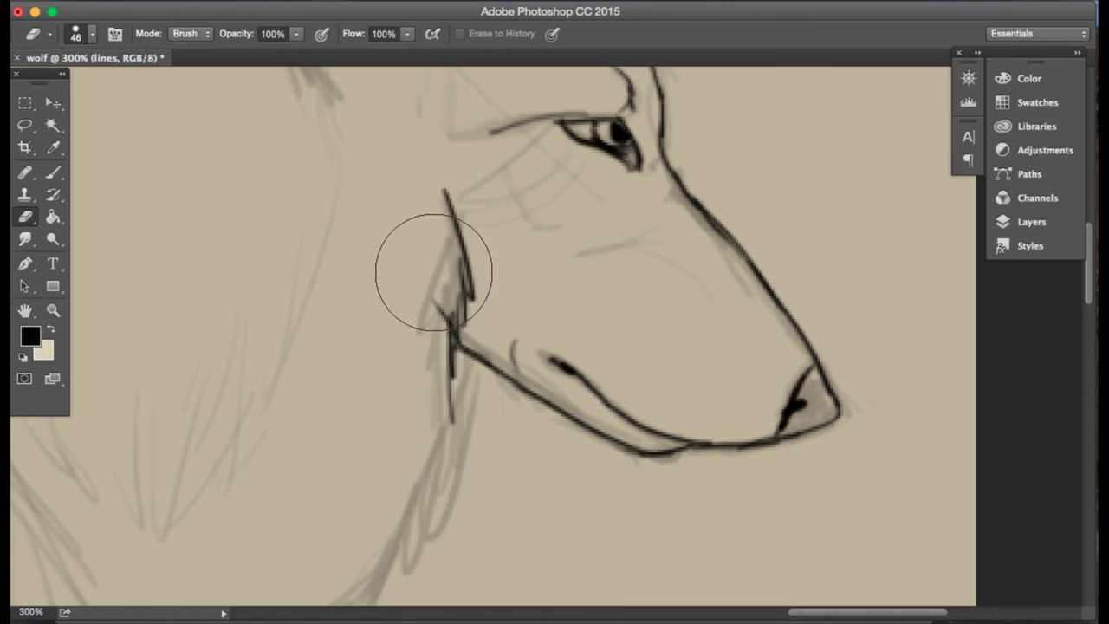
{"action": "left_click", "coordinate": [52, 173]}
{"action": "mouse_move", "coordinate": [474, 356]}
{"action": "left_mouse_down"}
{"action": "mouse_move", "coordinate": [465, 482]}
{"action": "mouse_move", "coordinate": [443, 502]}
{"action": "left_mouse_up"}
- Ink short overlapping fur strokes down the throat from behind the jaw toward the chest, following the sketch
{"action": "scroll", "coordinate": [429, 405], "scroll_direction": "down", "scroll_amount": 2}
{"action": "scroll", "coordinate": [429, 405], "scroll_direction": "down", "scroll_amount": 2}
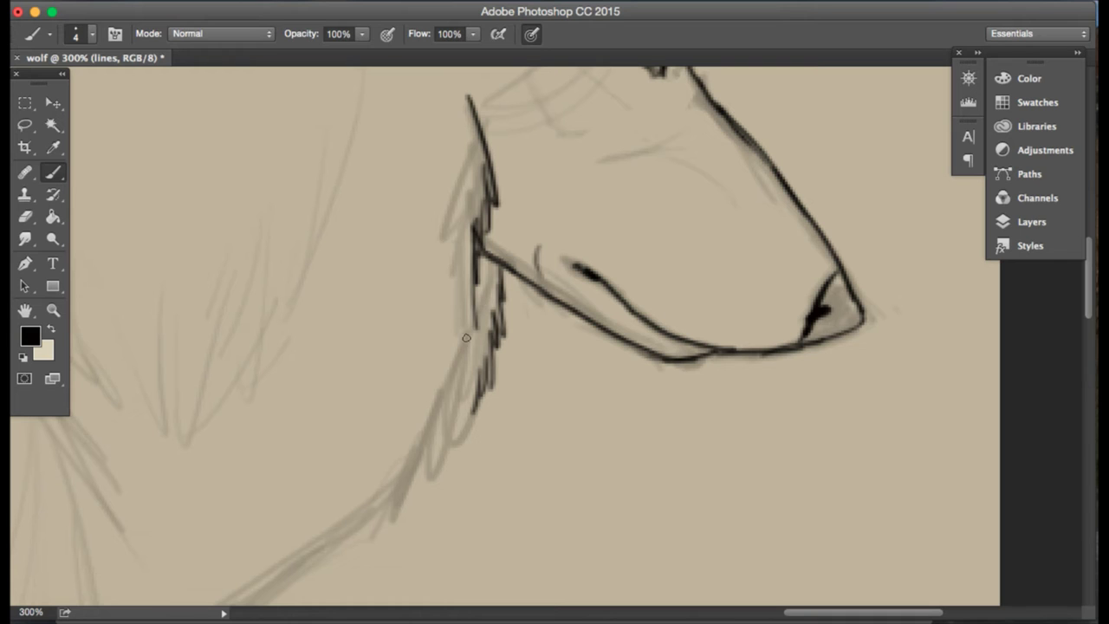
{"action": "left_click_drag", "start_coordinate": [466, 337], "coordinate": [433, 436]}
{"action": "left_click_drag", "start_coordinate": [451, 381], "coordinate": [389, 499]}
{"action": "left_click_drag", "start_coordinate": [469, 403], "coordinate": [394, 489]}
{"action": "scroll", "coordinate": [433, 455], "scroll_direction": "down", "scroll_amount": 6}
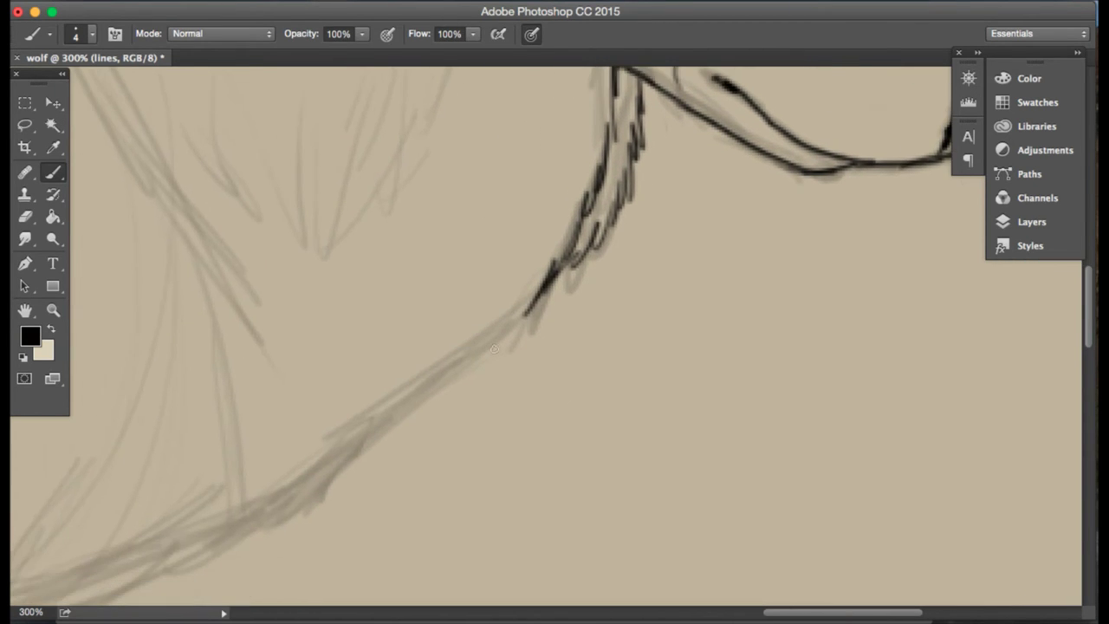
{"action": "mouse_move", "coordinate": [522, 311]}
{"action": "left_mouse_down"}
{"action": "mouse_move", "coordinate": [385, 436]}
{"action": "mouse_move", "coordinate": [359, 442]}
{"action": "mouse_move", "coordinate": [300, 511]}
{"action": "mouse_move", "coordinate": [258, 524]}
{"action": "left_mouse_up"}
{"action": "scroll", "coordinate": [258, 524], "scroll_direction": "left", "scroll_amount": 5}
{"action": "scroll", "coordinate": [258, 524], "scroll_direction": "down", "scroll_amount": 2}
{"action": "scroll", "coordinate": [332, 475], "scroll_direction": "left", "scroll_amount": 7}
{"action": "scroll", "coordinate": [331, 475], "scroll_direction": "down", "scroll_amount": 4}
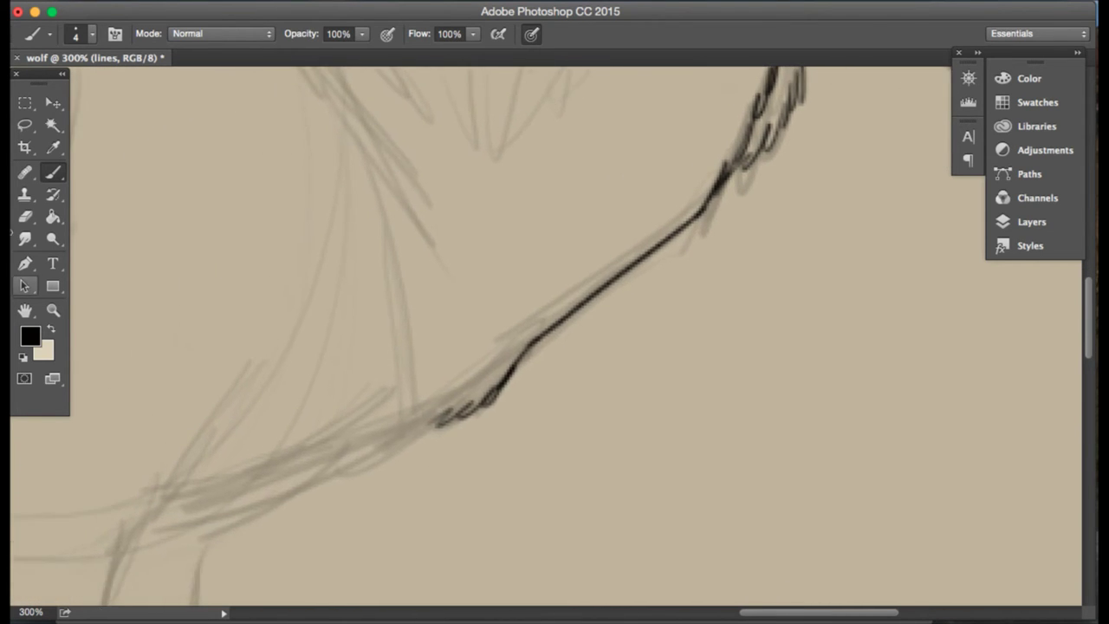
{"action": "left_click", "coordinate": [25, 216]}
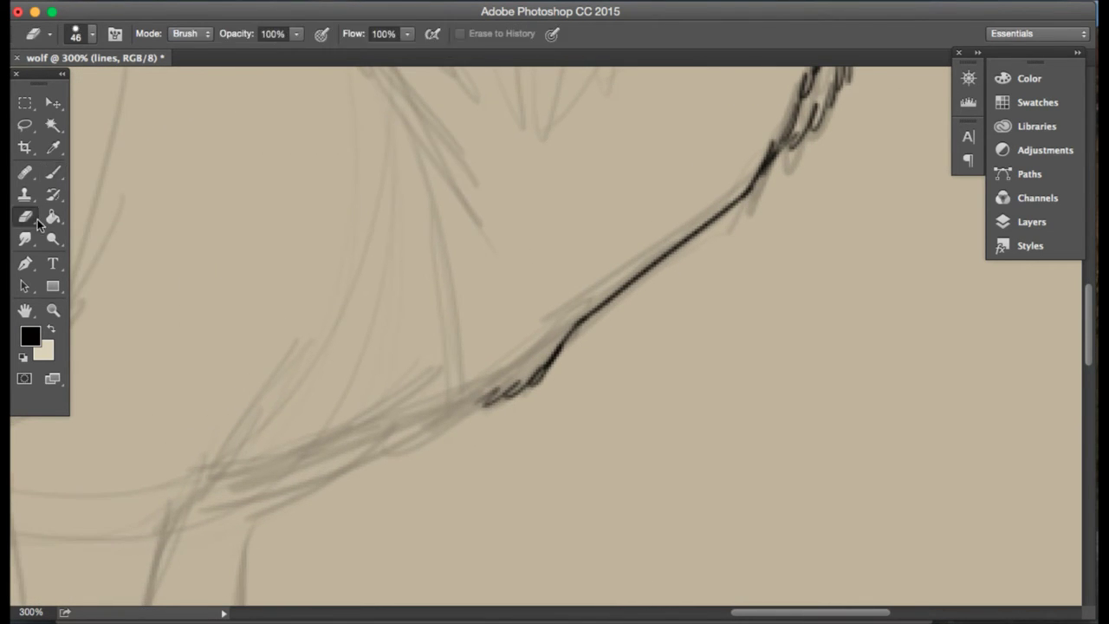
{"action": "mouse_move", "coordinate": [507, 368]}
{"action": "left_mouse_down"}
{"action": "mouse_move", "coordinate": [537, 326]}
{"action": "mouse_move", "coordinate": [577, 329]}
{"action": "mouse_move", "coordinate": [596, 300]}
{"action": "left_mouse_up"}
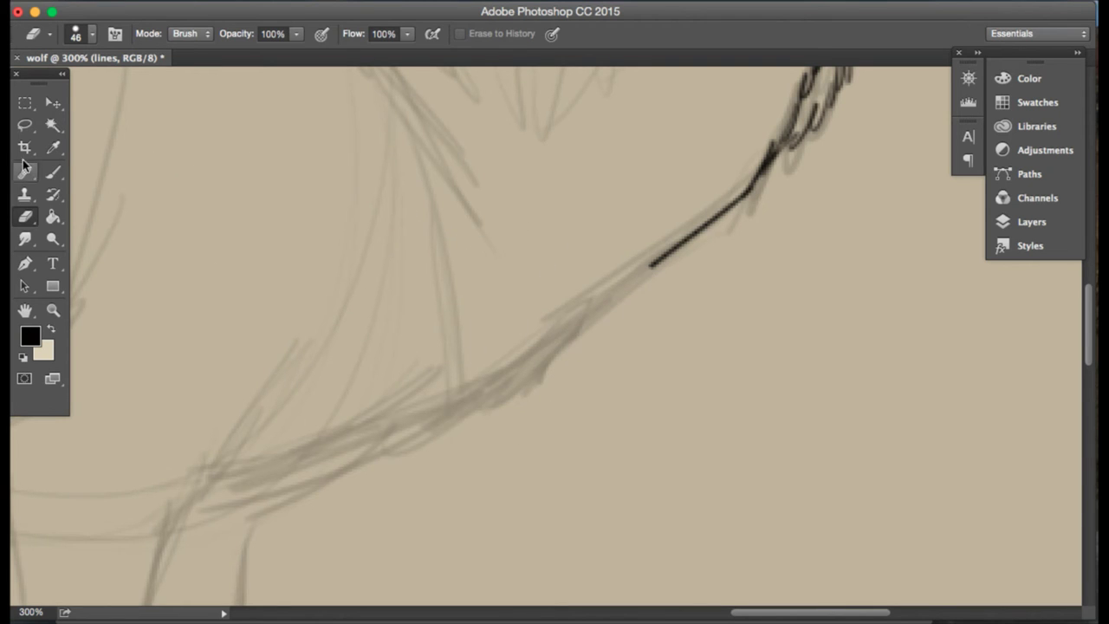
{"action": "left_click", "coordinate": [53, 173]}
{"action": "left_click", "coordinate": [25, 216]}
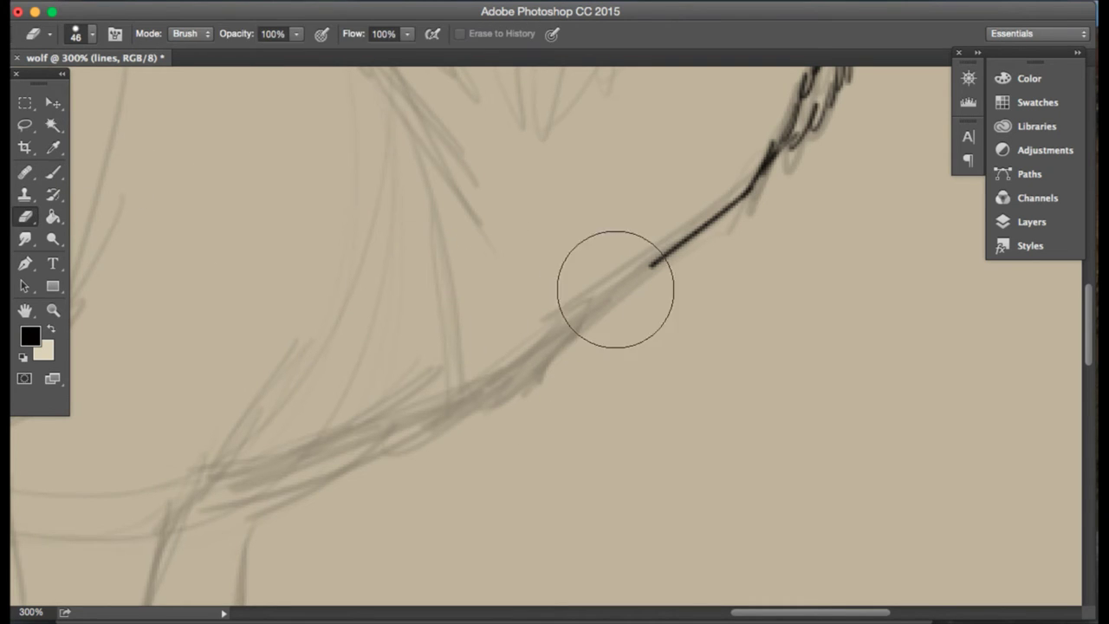
{"action": "left_click", "coordinate": [694, 218]}
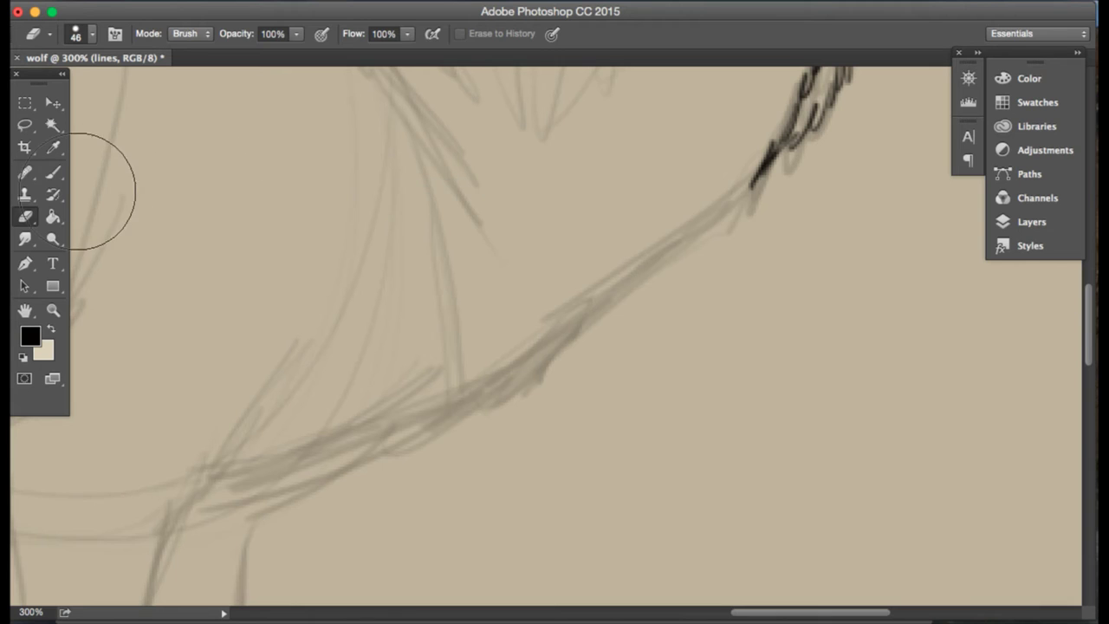
- Ink the chest line from the throat fur down to the top of the foreleg, building its lower part with overlapping strokes
{"action": "left_click", "coordinate": [53, 175]}
{"action": "mouse_move", "coordinate": [749, 186]}
{"action": "left_mouse_down"}
{"action": "mouse_move", "coordinate": [513, 402]}
{"action": "mouse_move", "coordinate": [280, 495]}
{"action": "left_mouse_up"}
{"action": "left_click_drag", "start_coordinate": [340, 472], "coordinate": [204, 512]}
{"action": "scroll", "coordinate": [359, 332], "scroll_direction": "down", "scroll_amount": 5}
{"action": "scroll", "coordinate": [359, 332], "scroll_direction": "left", "scroll_amount": 3}
{"action": "scroll", "coordinate": [364, 230], "scroll_direction": "down", "scroll_amount": 1}
{"action": "scroll", "coordinate": [364, 229], "scroll_direction": "left", "scroll_amount": 1}
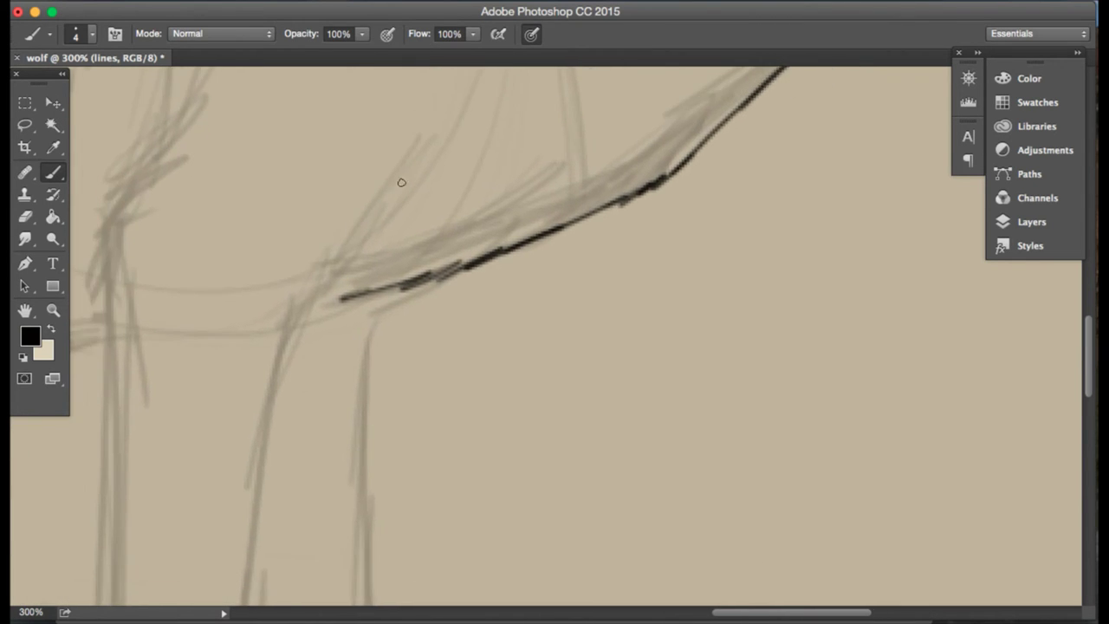
- Ink the near foreleg's front edge from a slanted shoulder line inside the chest down into the upper leg
{"action": "mouse_move", "coordinate": [425, 162]}
{"action": "left_mouse_down"}
{"action": "mouse_move", "coordinate": [361, 242]}
{"action": "mouse_move", "coordinate": [341, 298]}
{"action": "left_mouse_up"}
{"action": "key", "text": "ctrl+z"}
{"action": "mouse_move", "coordinate": [431, 152]}
{"action": "left_mouse_down"}
{"action": "mouse_move", "coordinate": [313, 326]}
{"action": "mouse_move", "coordinate": [301, 323]}
{"action": "mouse_move", "coordinate": [307, 314]}
{"action": "mouse_move", "coordinate": [274, 404]}
{"action": "left_mouse_up"}
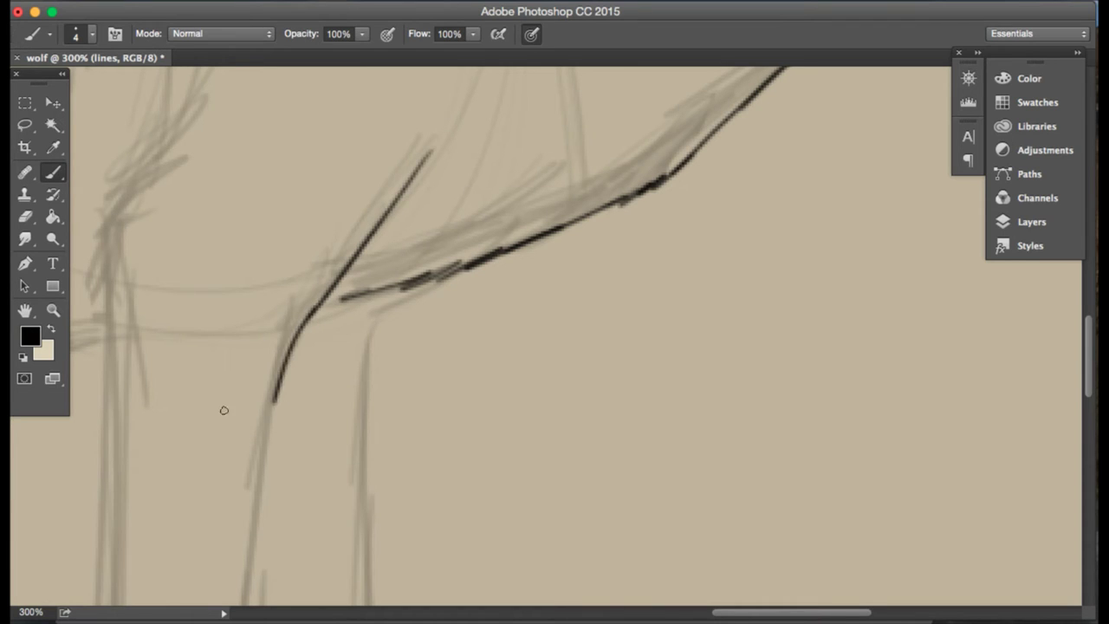
{"action": "scroll", "coordinate": [223, 410], "scroll_direction": "down", "scroll_amount": 3}
{"action": "left_click", "coordinate": [251, 441], "text": "shift"}
{"action": "scroll", "coordinate": [260, 401], "scroll_direction": "down", "scroll_amount": 4}
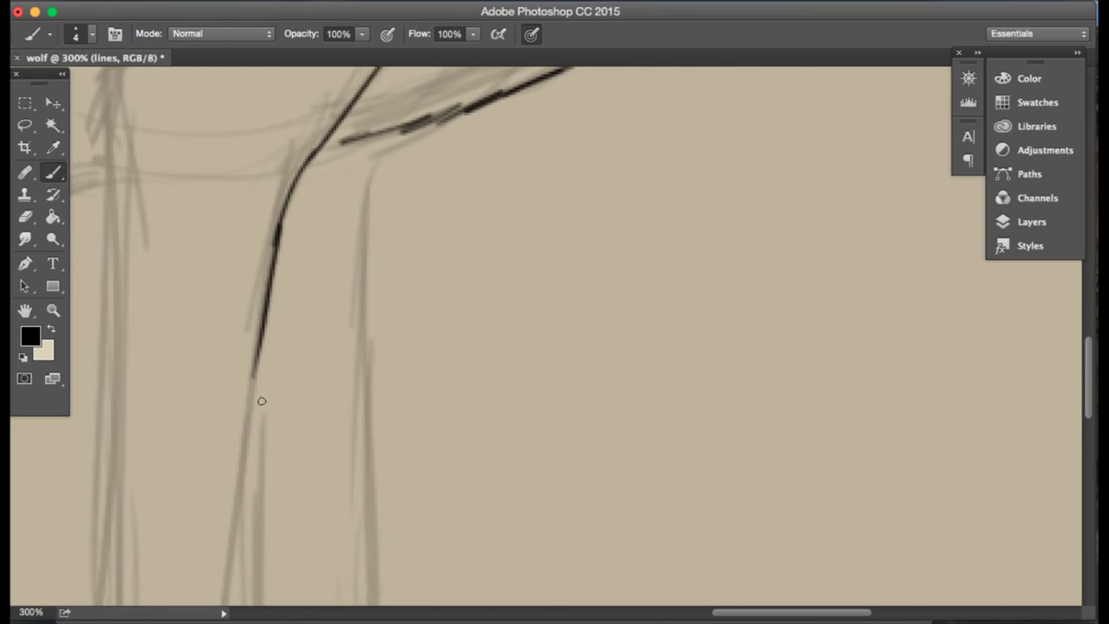
- Extend the near foreleg's front edge down the sketched leg toward the lower leg, redoing one poor segment
{"action": "scroll", "coordinate": [256, 311], "scroll_direction": "left", "scroll_amount": 1}
{"action": "left_click", "coordinate": [268, 459], "text": "shift"}
{"action": "scroll", "coordinate": [285, 260], "scroll_direction": "down", "scroll_amount": 5}
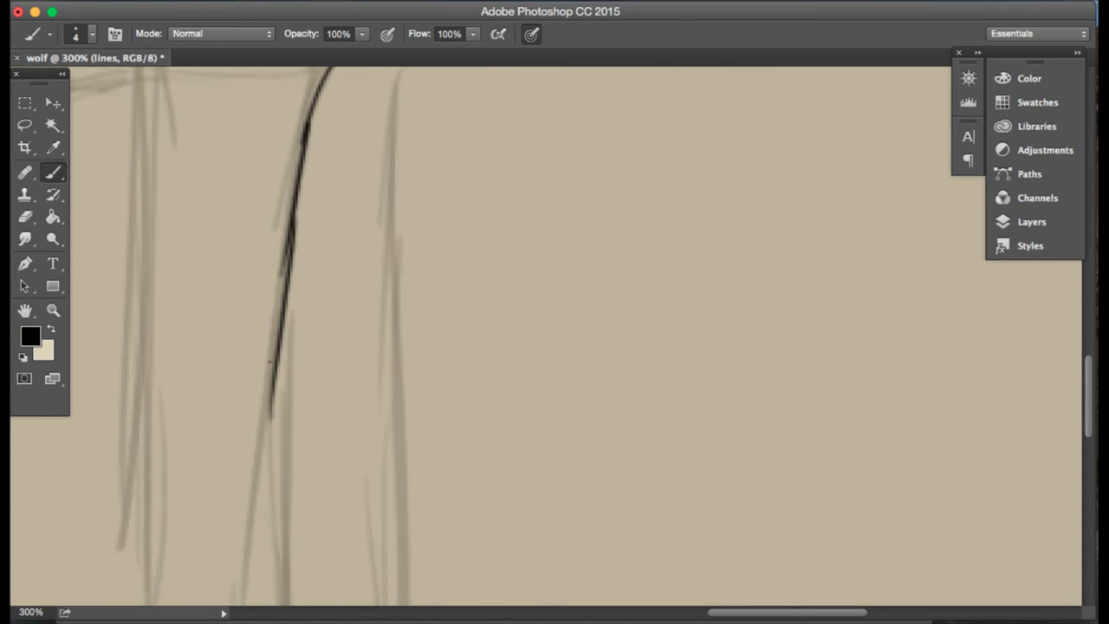
{"action": "key", "text": "ctrl+z"}
{"action": "left_click", "coordinate": [258, 357], "text": "shift"}
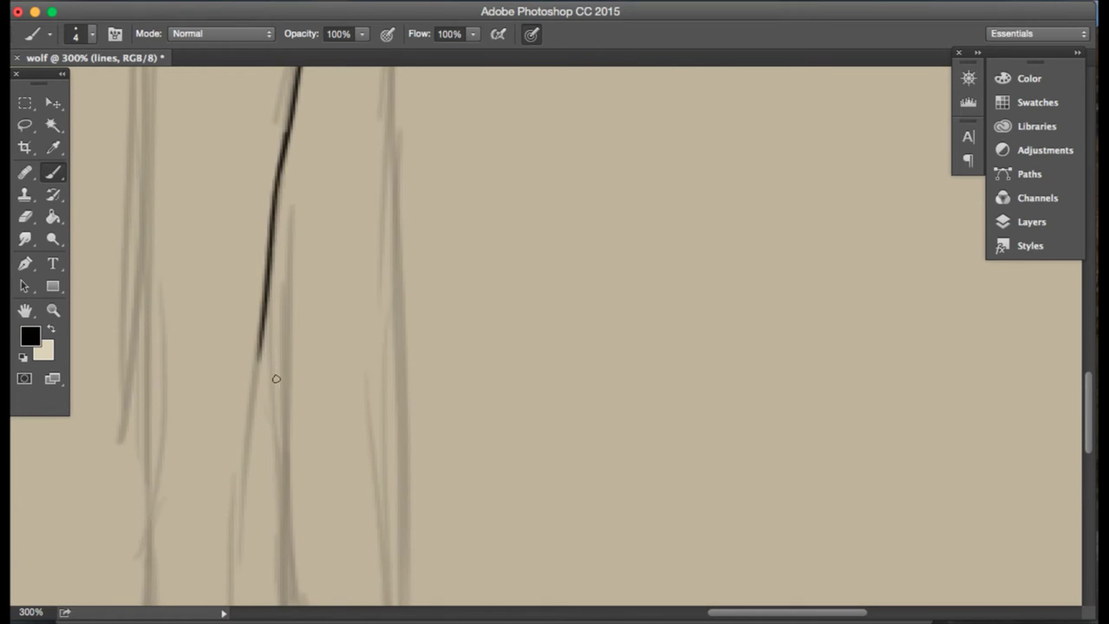
{"action": "left_click", "coordinate": [243, 544], "text": "shift"}
{"action": "scroll", "coordinate": [269, 473], "scroll_direction": "down", "scroll_amount": 14}
{"action": "scroll", "coordinate": [268, 473], "scroll_direction": "left", "scroll_amount": 3}
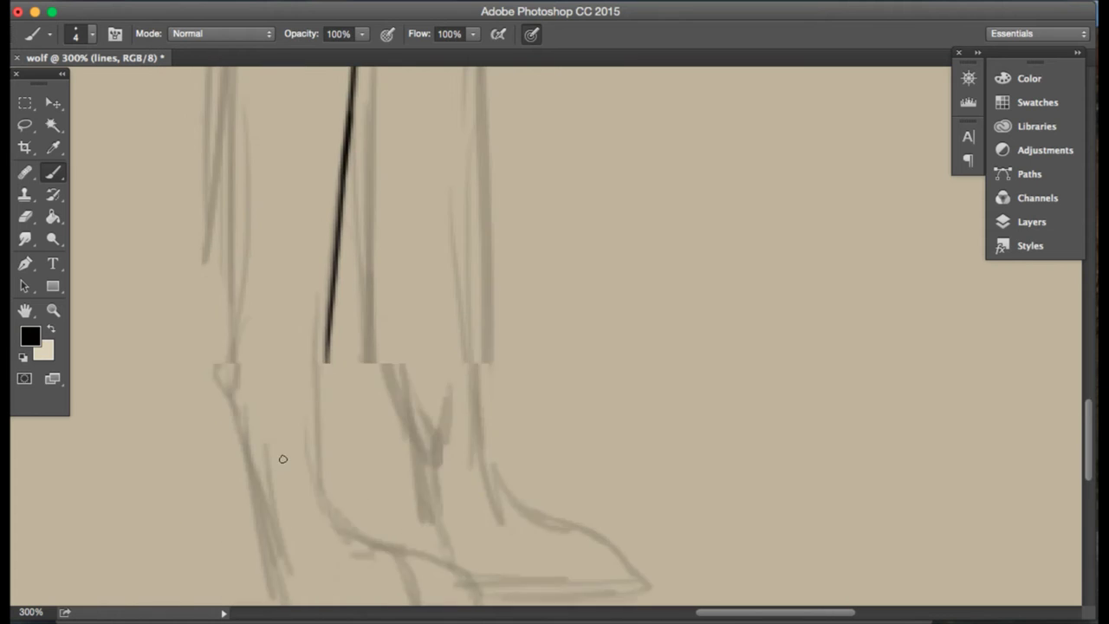
{"action": "left_click_drag", "start_coordinate": [327, 117], "coordinate": [349, 335]}
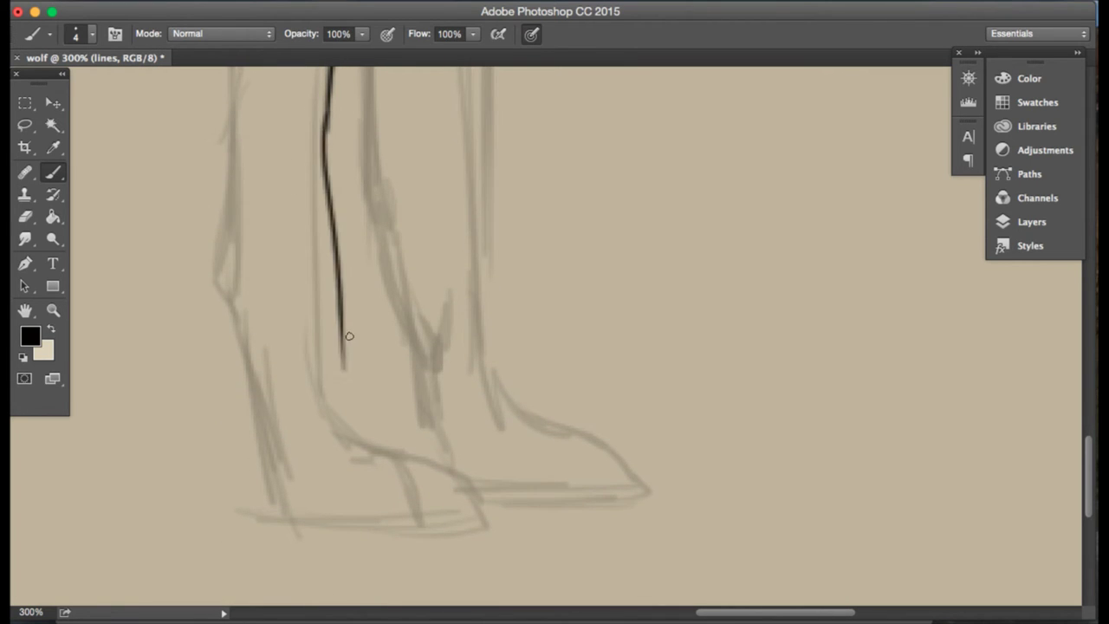
{"action": "key", "text": "ctrl+z"}
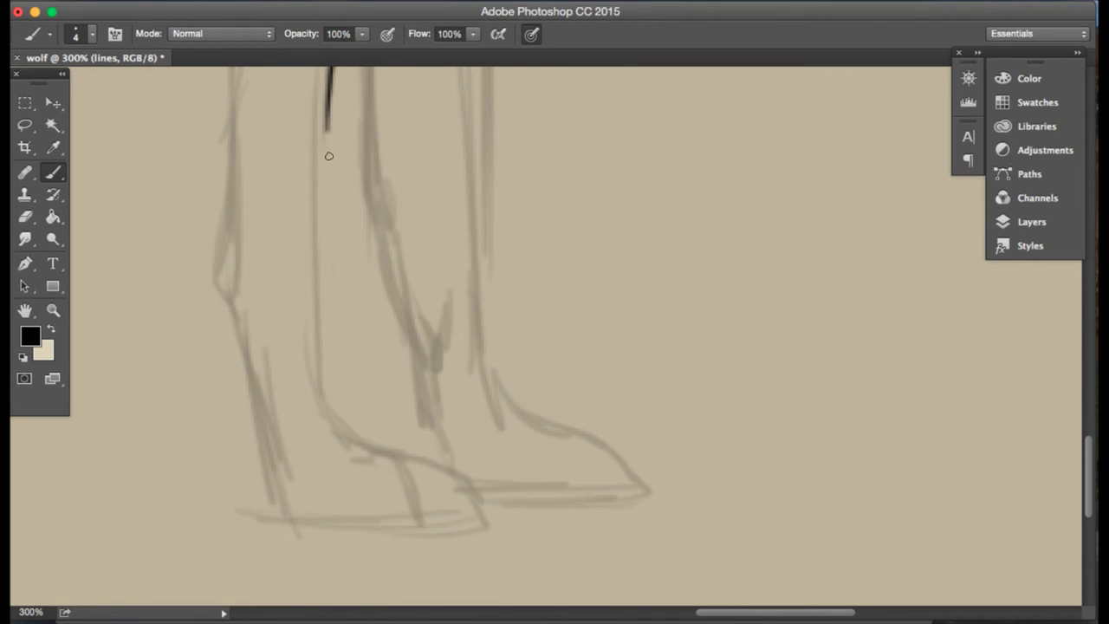
{"action": "left_click_drag", "start_coordinate": [327, 114], "coordinate": [315, 287]}
{"action": "key", "text": "cmd+z"}
- Ink the lower foreleg's front edge straight down and curve it forward over the top of the paw
{"action": "left_click", "coordinate": [325, 336], "text": "shift"}
{"action": "left_click_drag", "start_coordinate": [329, 314], "coordinate": [339, 415]}
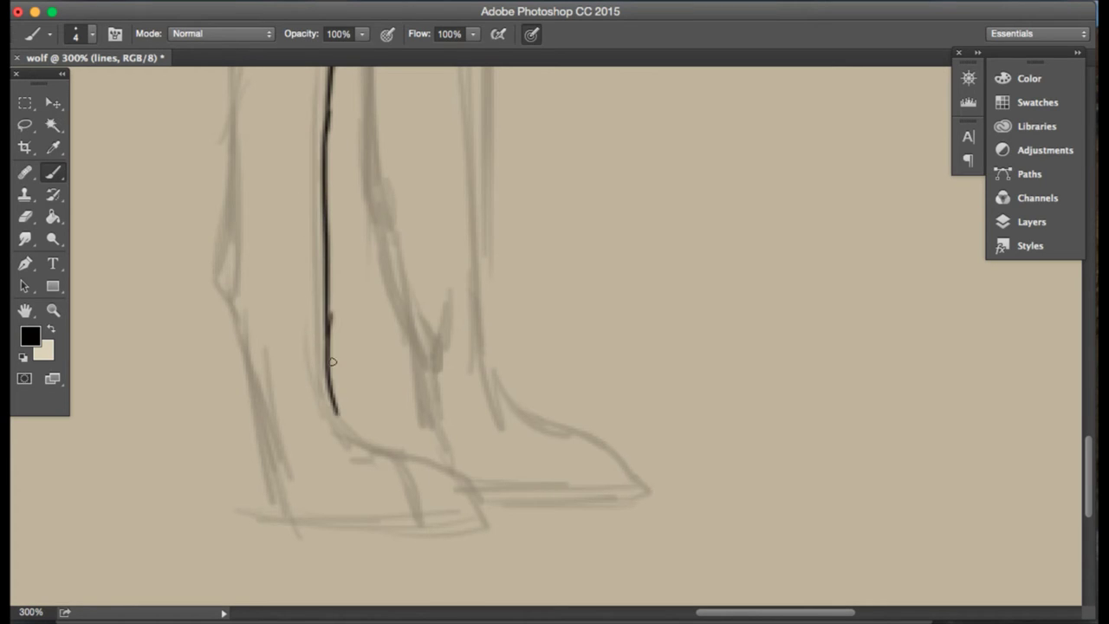
{"action": "key", "text": "super+z"}
{"action": "mouse_move", "coordinate": [327, 333]}
{"action": "left_mouse_down"}
{"action": "mouse_move", "coordinate": [339, 415]}
{"action": "mouse_move", "coordinate": [382, 449]}
{"action": "mouse_move", "coordinate": [424, 458]}
{"action": "mouse_move", "coordinate": [376, 450]}
{"action": "mouse_move", "coordinate": [441, 452]}
{"action": "mouse_move", "coordinate": [416, 457]}
{"action": "mouse_move", "coordinate": [427, 448]}
{"action": "mouse_move", "coordinate": [483, 487]}
{"action": "left_mouse_up"}
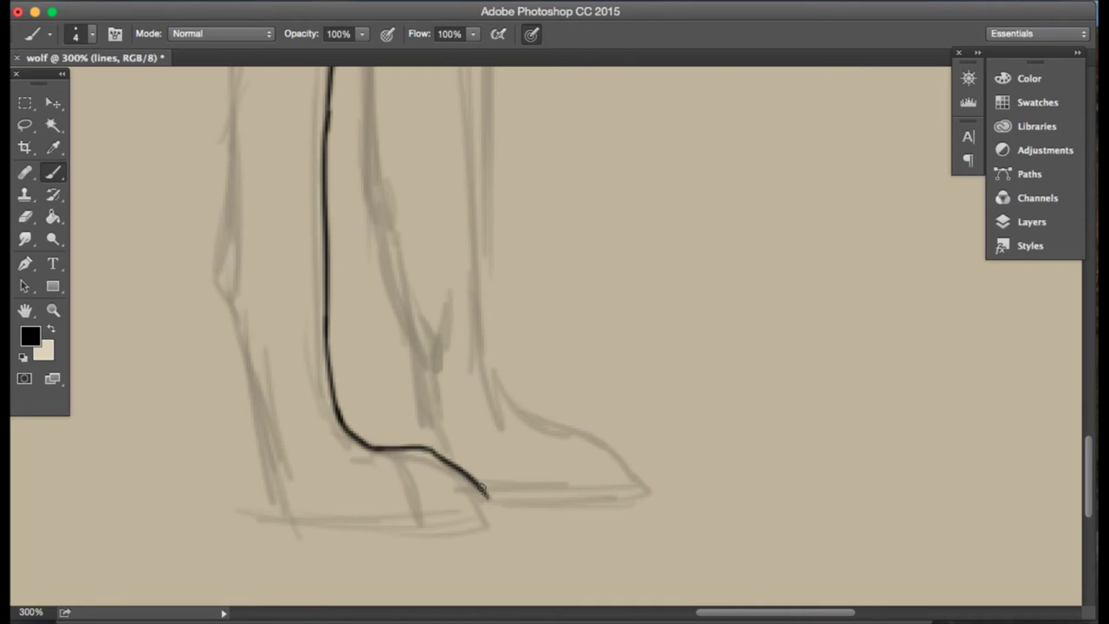
- Ink the near front paw's rounded toe, its flat sole back to the heel, and a thick toe split
{"action": "key", "text": "super+z"}
{"action": "mouse_move", "coordinate": [428, 448]}
{"action": "left_mouse_down"}
{"action": "mouse_move", "coordinate": [470, 469]}
{"action": "mouse_move", "coordinate": [502, 526]}
{"action": "left_mouse_up"}
{"action": "key", "text": "super+z"}
{"action": "mouse_move", "coordinate": [472, 473]}
{"action": "left_mouse_down"}
{"action": "mouse_move", "coordinate": [496, 522]}
{"action": "mouse_move", "coordinate": [372, 524]}
{"action": "left_mouse_up"}
{"action": "left_click_drag", "start_coordinate": [415, 468], "coordinate": [439, 514]}
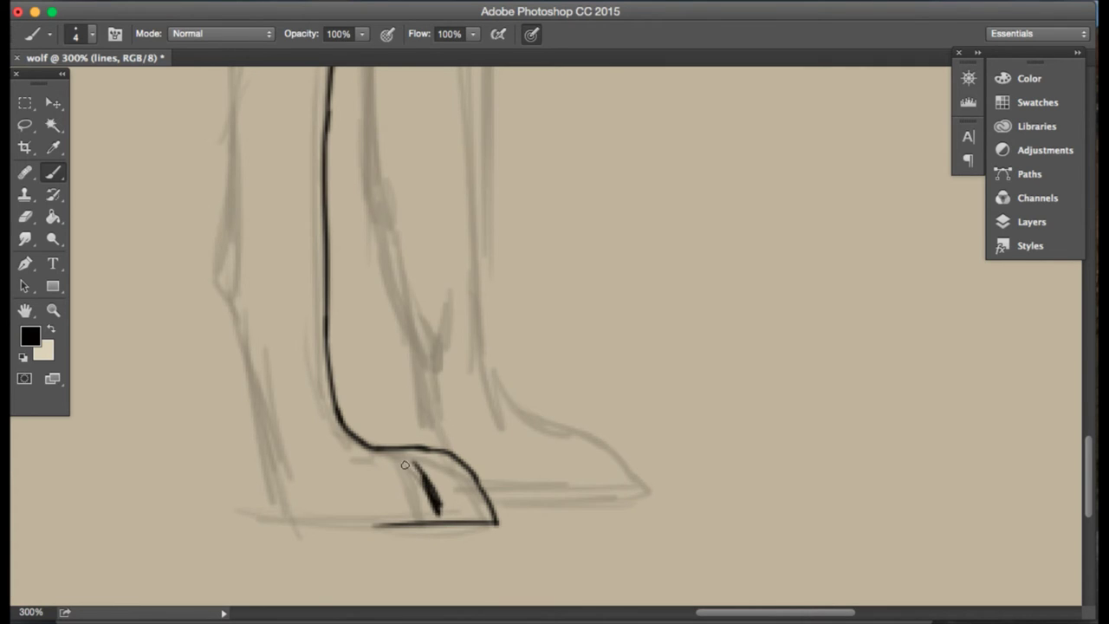
{"action": "mouse_move", "coordinate": [411, 462]}
{"action": "left_mouse_down"}
{"action": "mouse_move", "coordinate": [385, 523]}
{"action": "mouse_move", "coordinate": [279, 529]}
{"action": "mouse_move", "coordinate": [323, 519]}
{"action": "mouse_move", "coordinate": [281, 518]}
{"action": "mouse_move", "coordinate": [244, 400]}
{"action": "left_mouse_up"}
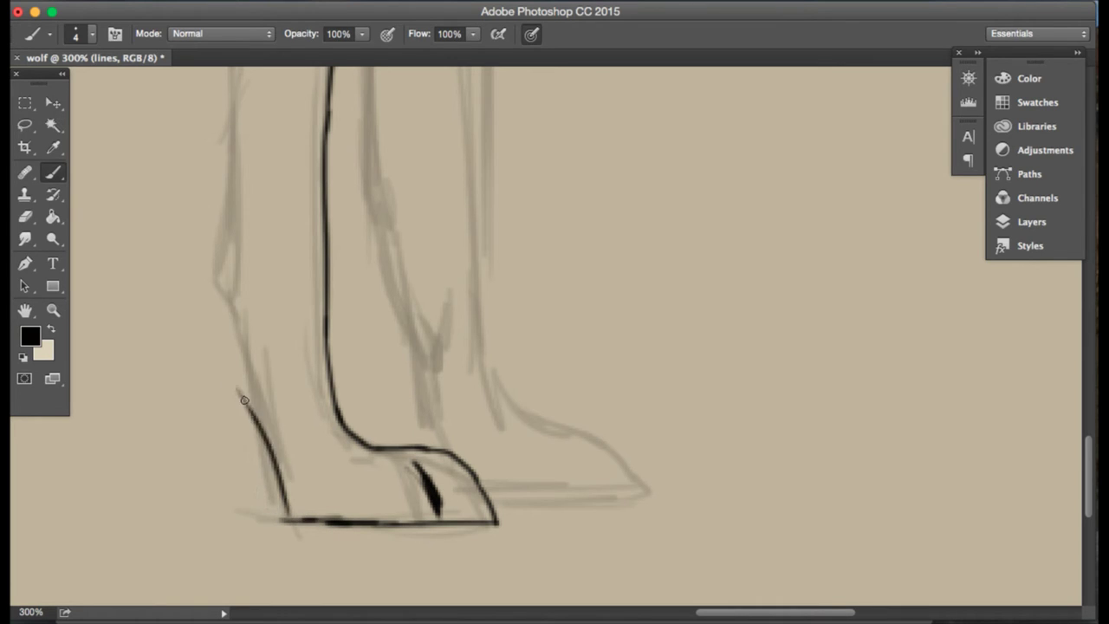
- Ink the lower foreleg's back edge down to the heel, erasing the doubled stroke above the heel and redrawing it
{"action": "key", "text": "super+z"}
{"action": "left_click_drag", "start_coordinate": [287, 513], "coordinate": [249, 412]}
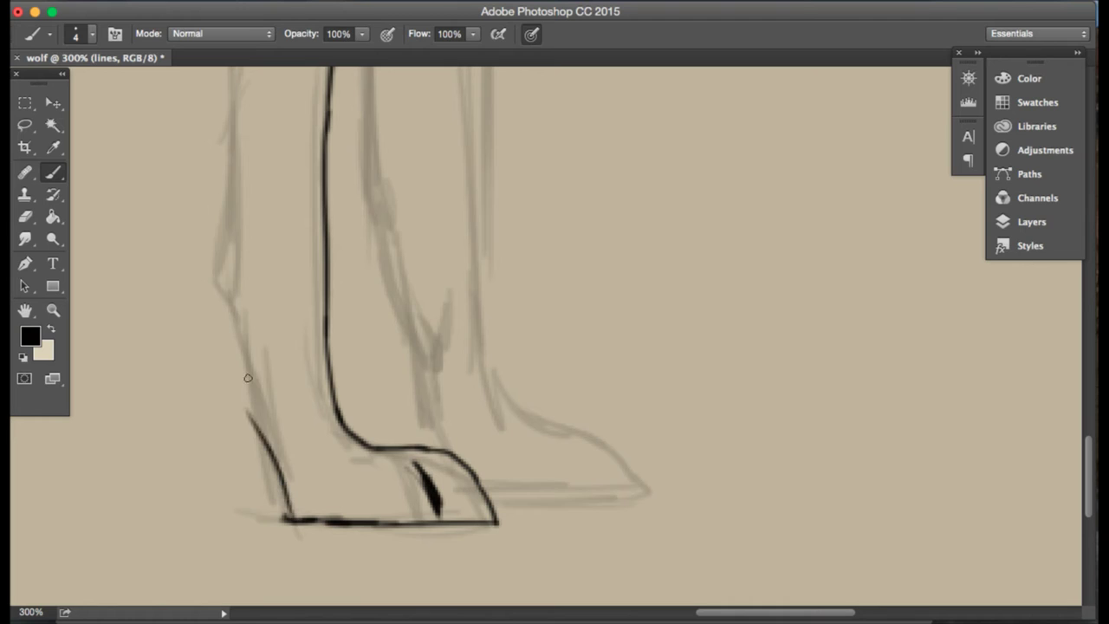
{"action": "mouse_move", "coordinate": [231, 208]}
{"action": "left_mouse_down"}
{"action": "mouse_move", "coordinate": [224, 275]}
{"action": "mouse_move", "coordinate": [271, 469]}
{"action": "mouse_move", "coordinate": [293, 497]}
{"action": "left_mouse_up"}
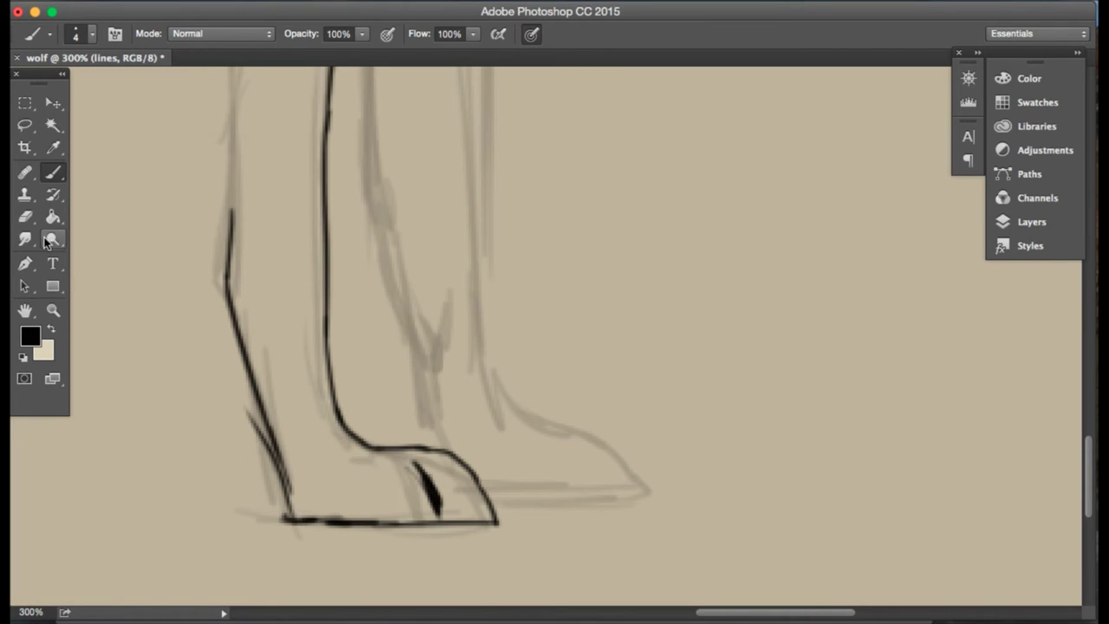
{"action": "left_click", "coordinate": [25, 216]}
{"action": "left_click_drag", "start_coordinate": [221, 464], "coordinate": [185, 440]}
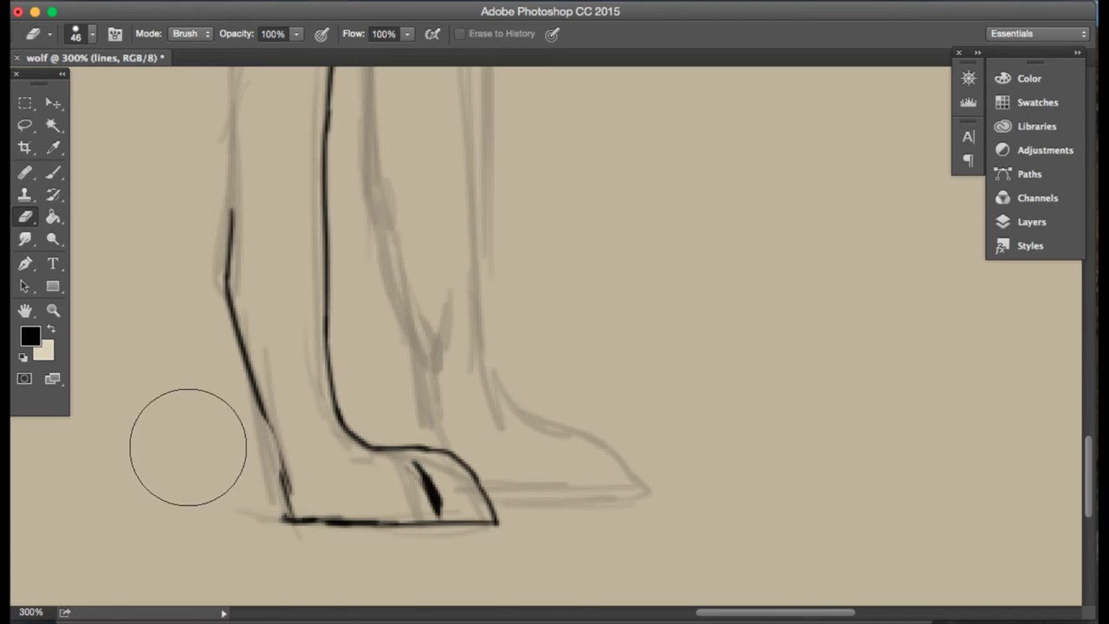
{"action": "left_click", "coordinate": [53, 172]}
{"action": "left_click_drag", "start_coordinate": [264, 416], "coordinate": [295, 504]}
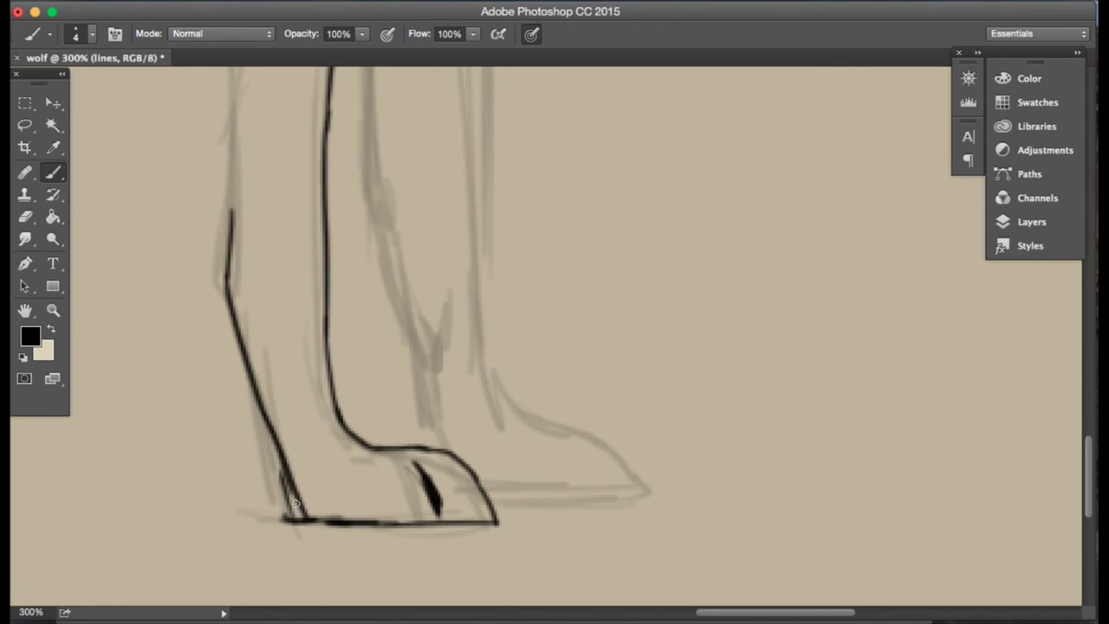
{"action": "key", "text": "super+z"}
{"action": "left_click_drag", "start_coordinate": [258, 412], "coordinate": [290, 499]}
- Erase the uneven rear part of the paw's sole and redraw it as one clean line to the heel
{"action": "left_click", "coordinate": [25, 216]}
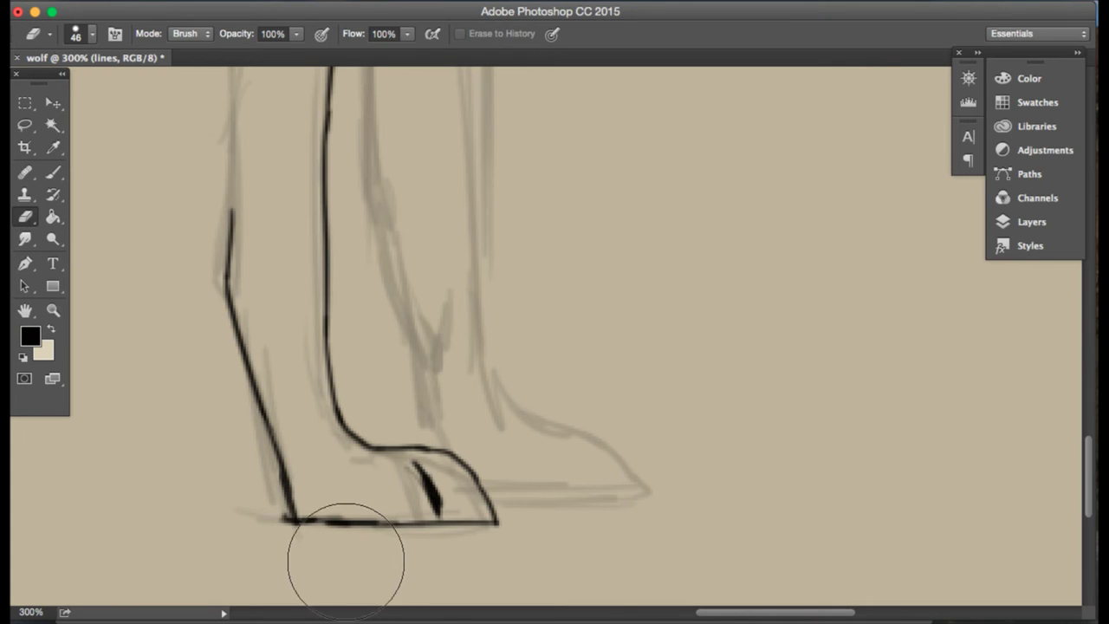
{"action": "left_click_drag", "start_coordinate": [341, 559], "coordinate": [277, 556]}
{"action": "left_click", "coordinate": [53, 172]}
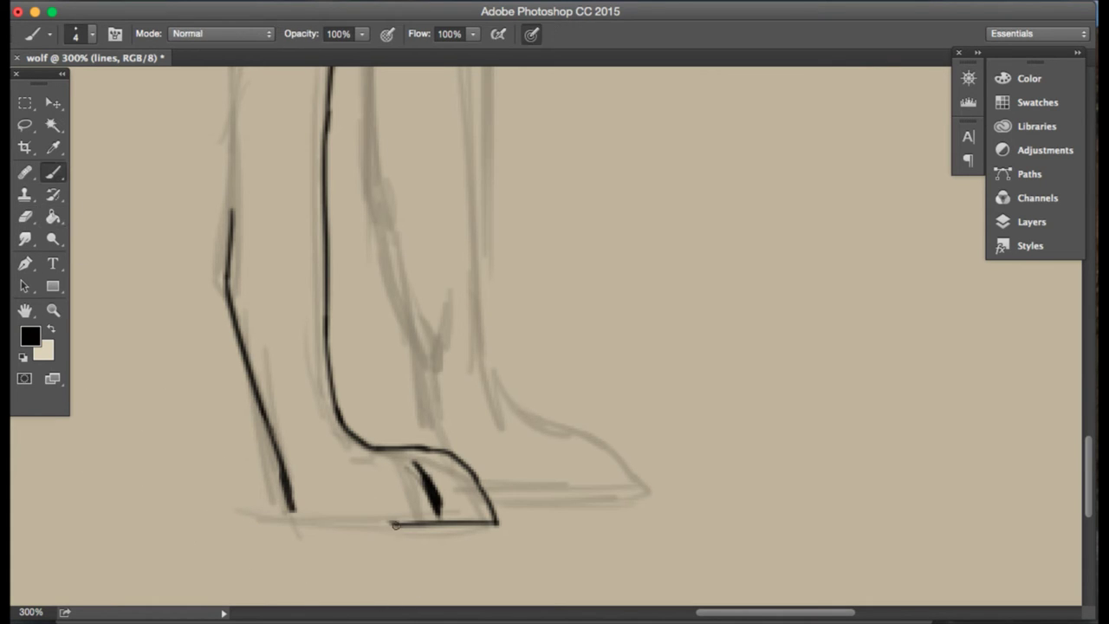
{"action": "left_click_drag", "start_coordinate": [394, 524], "coordinate": [309, 525]}
{"action": "key", "text": "ctrl+z"}
{"action": "left_click_drag", "start_coordinate": [472, 523], "coordinate": [293, 522]}
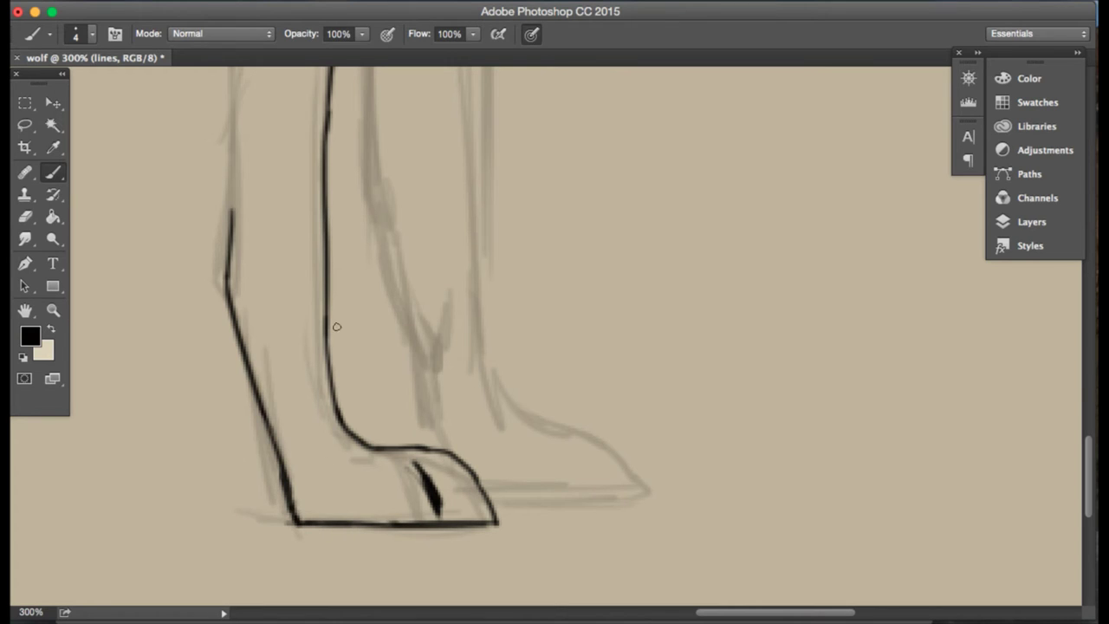
- Ink the back edge of the near upper foreleg at the elbow, thickening its lower part with overlapping strokes
{"action": "scroll", "coordinate": [414, 199], "scroll_direction": "up", "scroll_amount": 5}
{"action": "scroll", "coordinate": [414, 199], "scroll_direction": "left", "scroll_amount": 8}
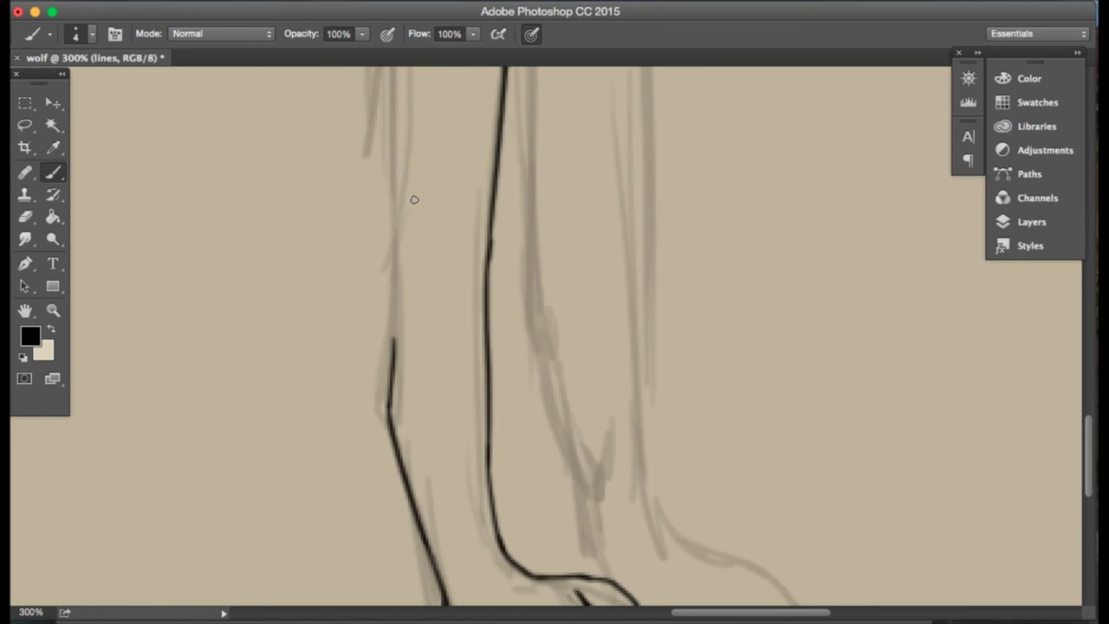
{"action": "scroll", "coordinate": [414, 199], "scroll_direction": "up", "scroll_amount": 10}
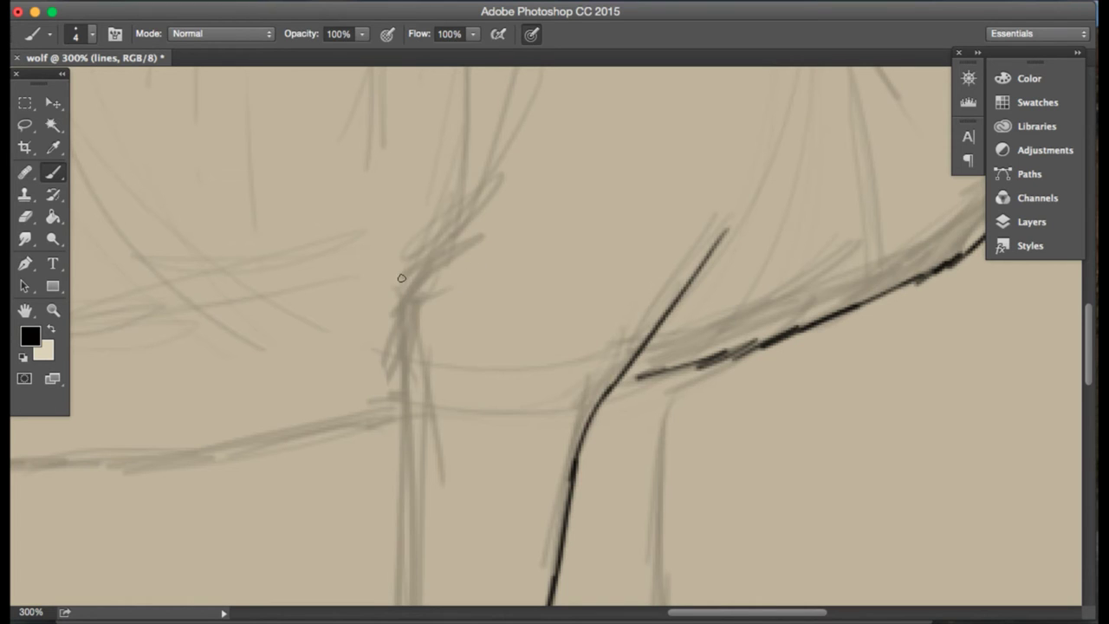
{"action": "scroll", "coordinate": [401, 277], "scroll_direction": "right", "scroll_amount": 2}
{"action": "scroll", "coordinate": [401, 277], "scroll_direction": "up", "scroll_amount": 5}
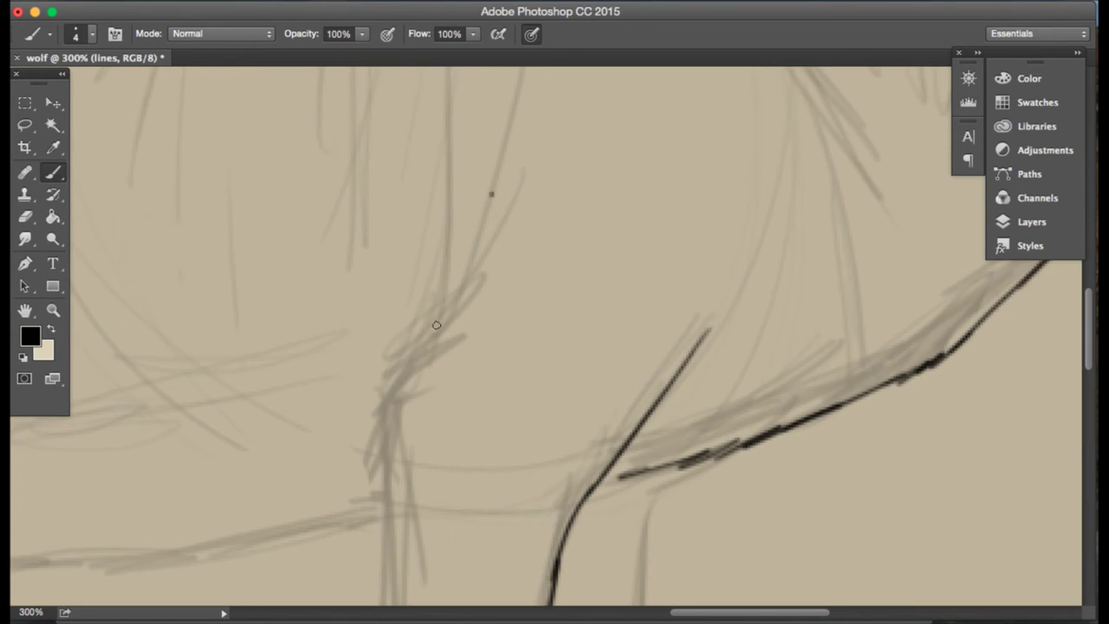
{"action": "left_click", "coordinate": [435, 324], "text": "shift"}
{"action": "mouse_move", "coordinate": [430, 329]}
{"action": "left_mouse_down"}
{"action": "mouse_move", "coordinate": [403, 368]}
{"action": "mouse_move", "coordinate": [387, 453]}
{"action": "left_mouse_up"}
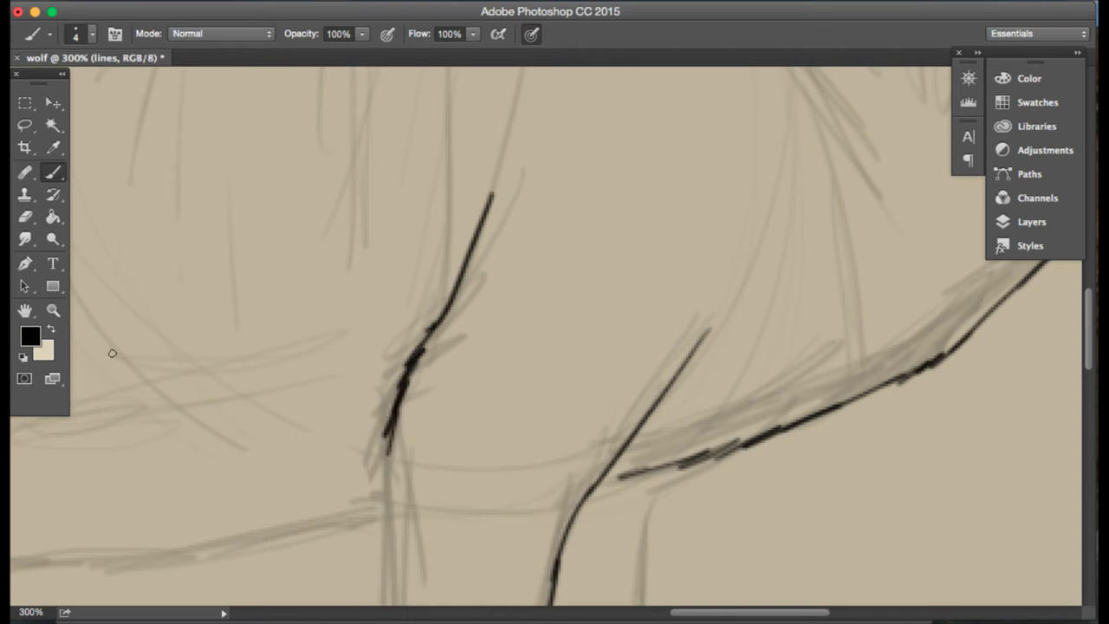
- Examine the inked head, chest and foreleg against the whole wolf sketch, and the belly area up close
{"action": "left_click", "coordinate": [53, 308]}
{"action": "left_click", "coordinate": [148, 160], "text": "alt"}
{"action": "left_click", "coordinate": [147, 160], "text": "alt"}
{"action": "left_click", "coordinate": [147, 160], "text": "alt"}
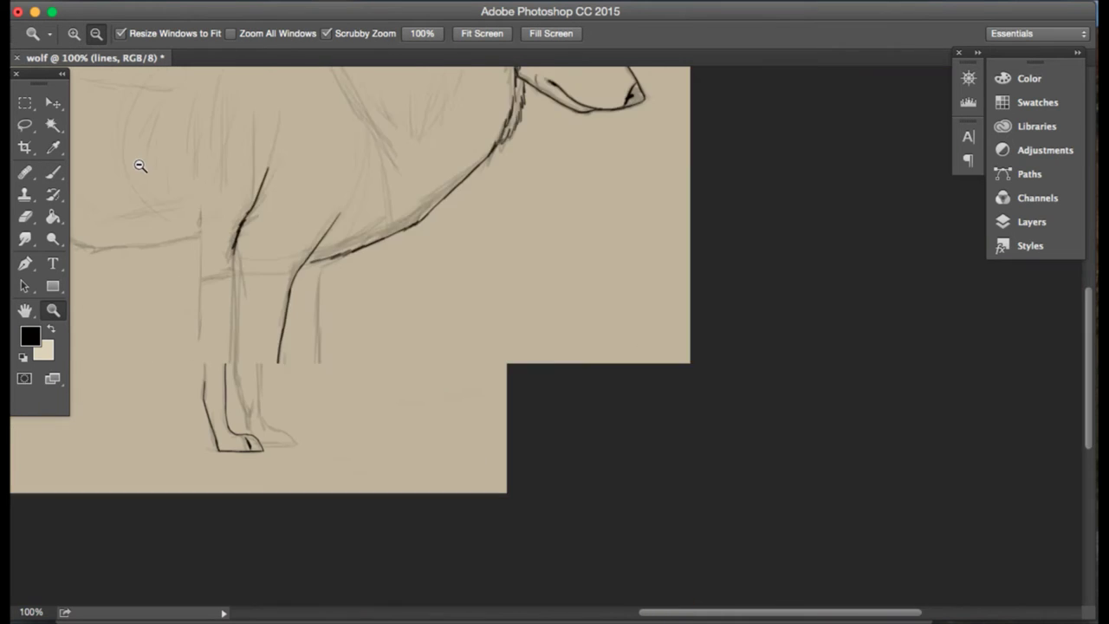
{"action": "left_click", "coordinate": [54, 176]}
{"action": "scroll", "coordinate": [69, 147], "scroll_direction": "left", "scroll_amount": 3}
{"action": "scroll", "coordinate": [70, 147], "scroll_direction": "up", "scroll_amount": 2}
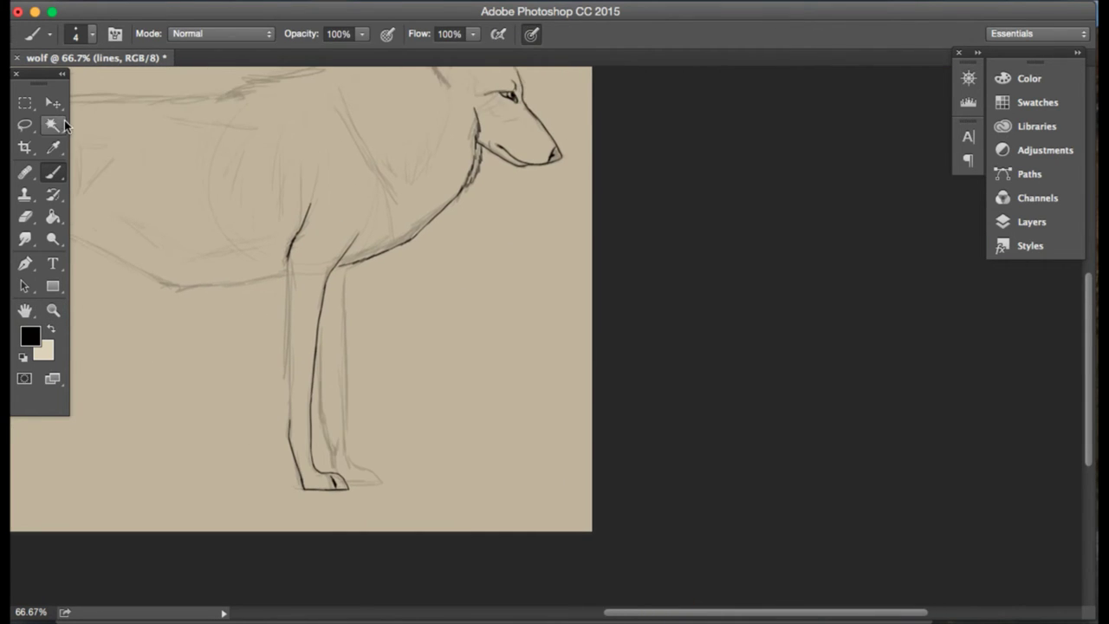
{"action": "key", "text": "z"}
{"action": "left_click", "coordinate": [74, 33]}
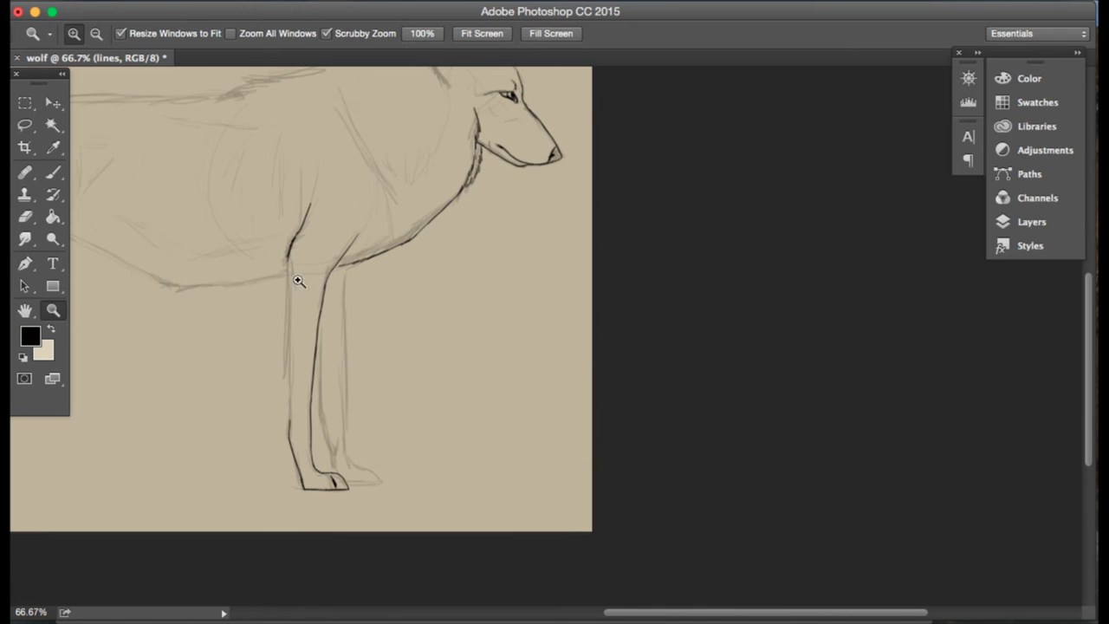
{"action": "scroll", "coordinate": [277, 281], "scroll_direction": "up", "scroll_amount": 3}
{"action": "scroll", "coordinate": [277, 281], "scroll_direction": "left", "scroll_amount": 3}
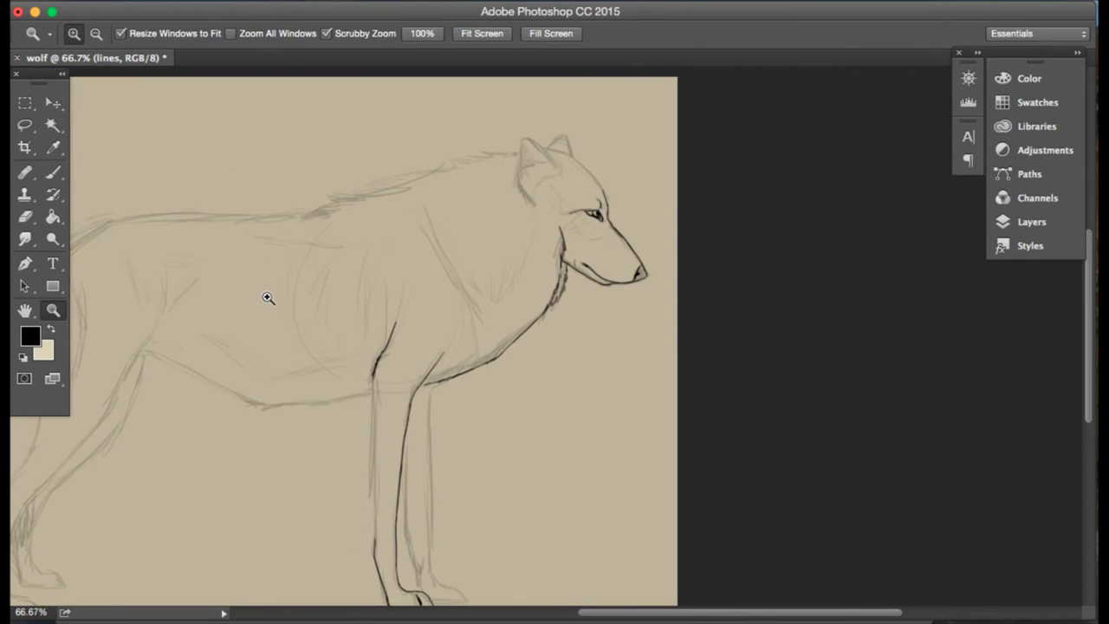
{"action": "scroll", "coordinate": [266, 300], "scroll_direction": "down", "scroll_amount": 3}
{"action": "left_click", "coordinate": [265, 302]}
{"action": "left_click", "coordinate": [252, 292]}
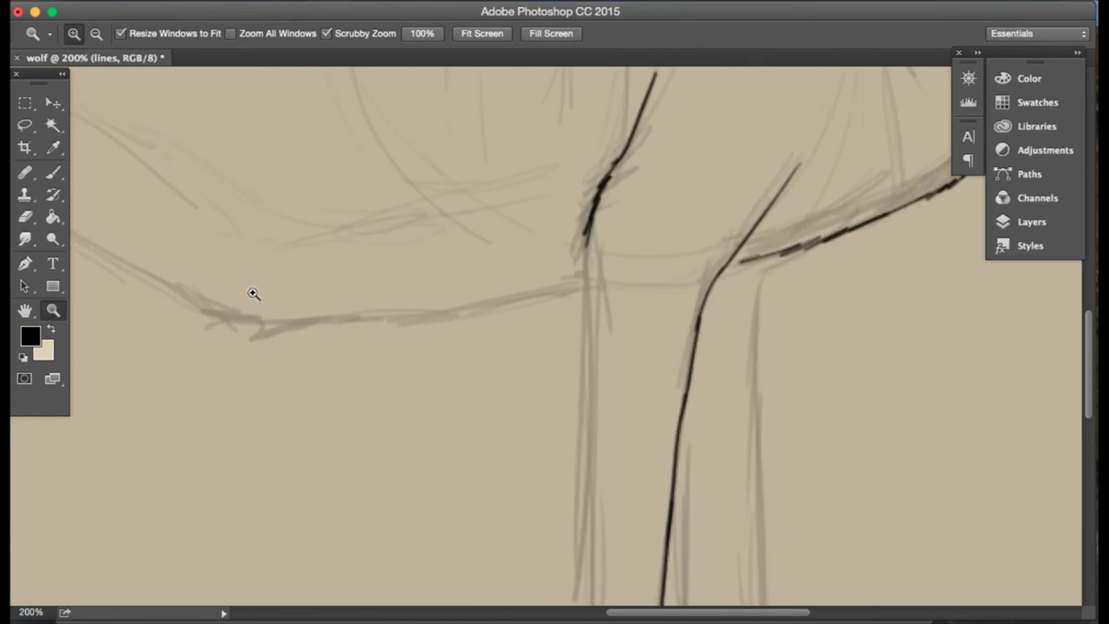
- Ink the back edge of the near foreleg just below the elbow, redoing the stroke and erasing its straying lower end
{"action": "scroll", "coordinate": [71, 292], "scroll_direction": "right", "scroll_amount": 3}
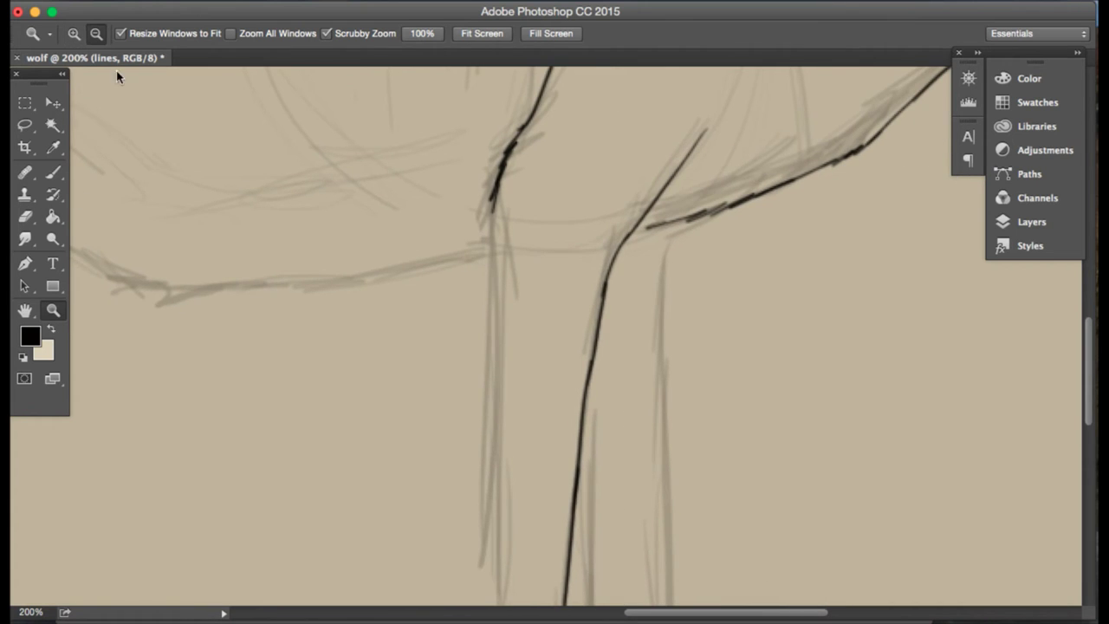
{"action": "left_click", "coordinate": [116, 76]}
{"action": "key", "text": "b"}
{"action": "left_click_drag", "start_coordinate": [321, 175], "coordinate": [340, 374]}
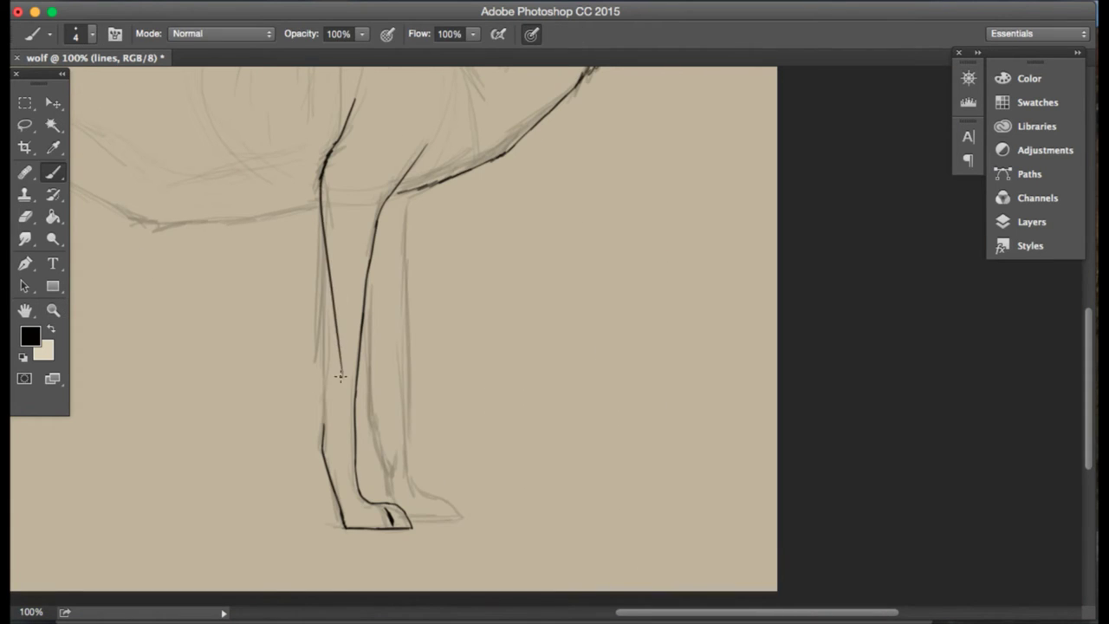
{"action": "key", "text": "ctrl+z"}
{"action": "left_click_drag", "start_coordinate": [319, 182], "coordinate": [317, 360]}
{"action": "key", "text": "ctrl+z"}
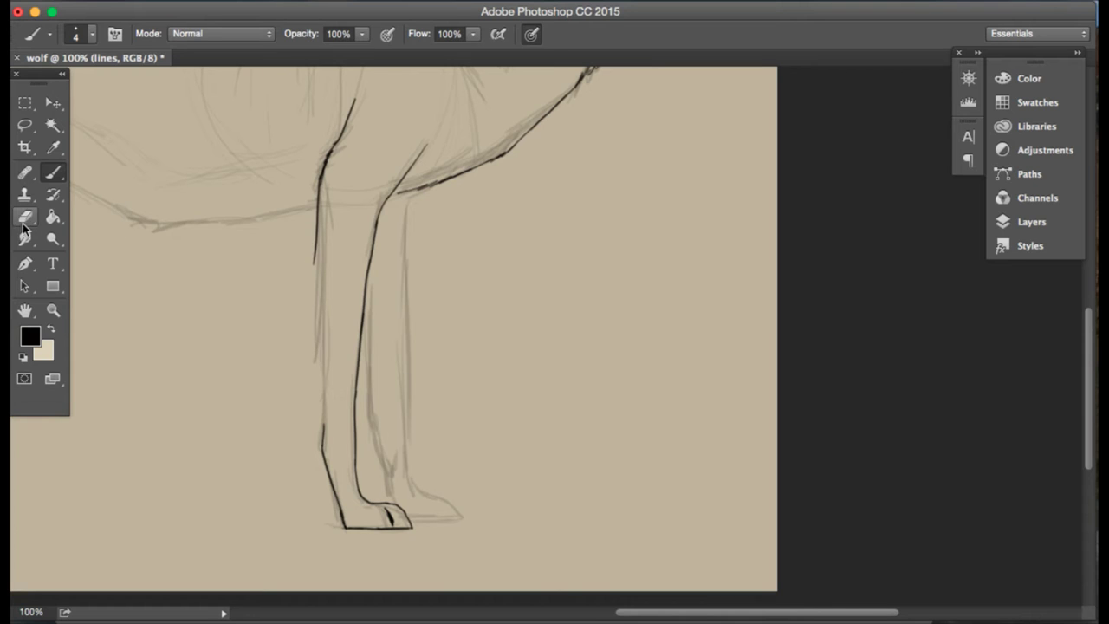
{"action": "key", "text": "e"}
{"action": "mouse_move", "coordinate": [284, 257]}
{"action": "left_mouse_down"}
{"action": "mouse_move", "coordinate": [312, 250]}
{"action": "mouse_move", "coordinate": [318, 212]}
{"action": "mouse_move", "coordinate": [322, 304]}
{"action": "left_mouse_up"}
{"action": "left_click", "coordinate": [53, 172]}
{"action": "key", "text": "ctrl+z"}
- Continue the near foreleg's back edge down toward mid-leg, undoing and redrawing the stroke until it follows the sketch
{"action": "left_click_drag", "start_coordinate": [316, 214], "coordinate": [319, 318]}
{"action": "key", "text": "ctrl+z"}
{"action": "left_click_drag", "start_coordinate": [318, 214], "coordinate": [320, 346]}
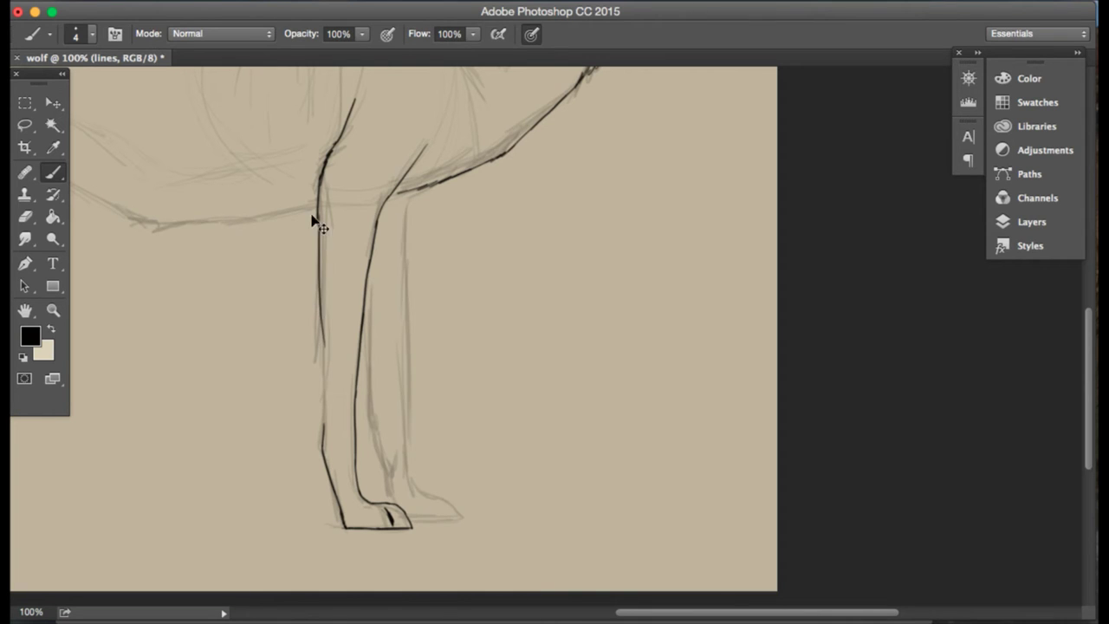
{"action": "key", "text": "ctrl+z"}
{"action": "left_click_drag", "start_coordinate": [317, 215], "coordinate": [324, 358]}
{"action": "key", "text": "ctrl+z"}
{"action": "left_click_drag", "start_coordinate": [317, 211], "coordinate": [329, 373]}
{"action": "key", "text": "ctrl+z"}
{"action": "left_click_drag", "start_coordinate": [317, 293], "coordinate": [331, 426]}
{"action": "key", "text": "ctrl+z"}
{"action": "left_click_drag", "start_coordinate": [319, 308], "coordinate": [317, 426]}
{"action": "key", "text": "ctrl+z"}
- Extend the near foreleg's back edge a short way further down with an overlapping stroke at close zoom
{"action": "left_click", "coordinate": [53, 310]}
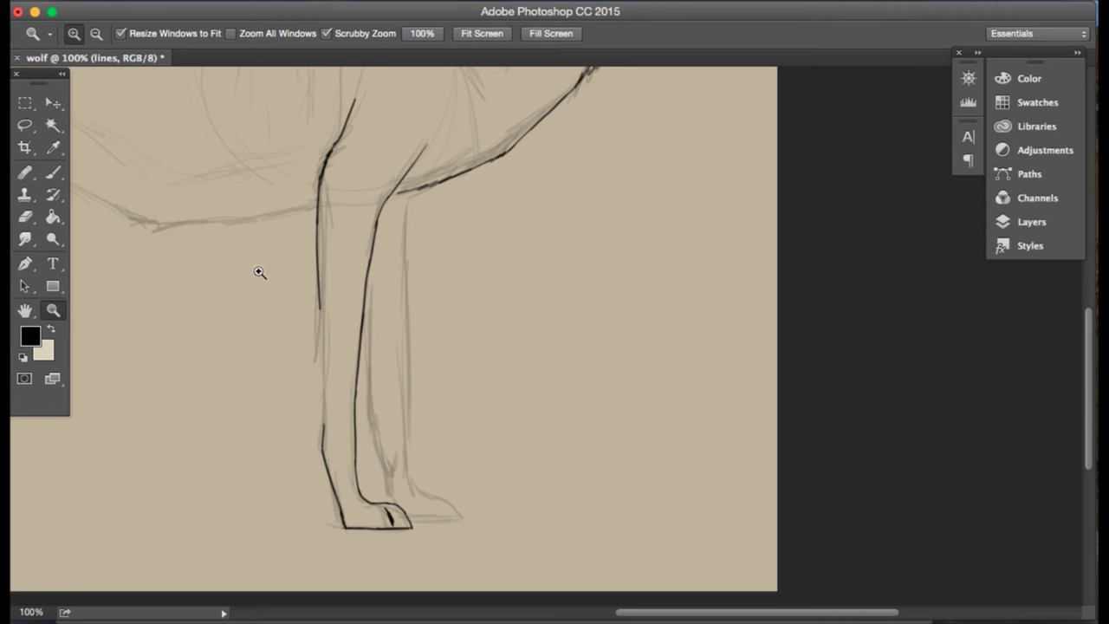
{"action": "left_click_drag", "start_coordinate": [257, 269], "coordinate": [57, 195]}
{"action": "left_click", "coordinate": [53, 173]}
{"action": "scroll", "coordinate": [322, 265], "scroll_direction": "down", "scroll_amount": 3}
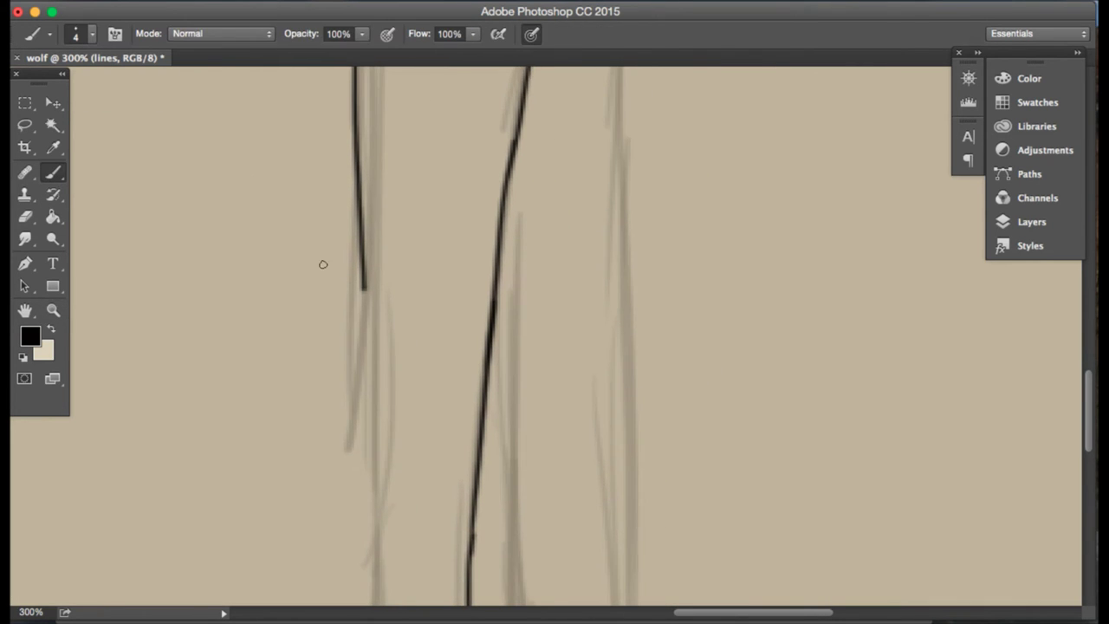
{"action": "left_click_drag", "start_coordinate": [347, 225], "coordinate": [351, 296]}
{"action": "scroll", "coordinate": [351, 295], "scroll_direction": "down", "scroll_amount": 3}
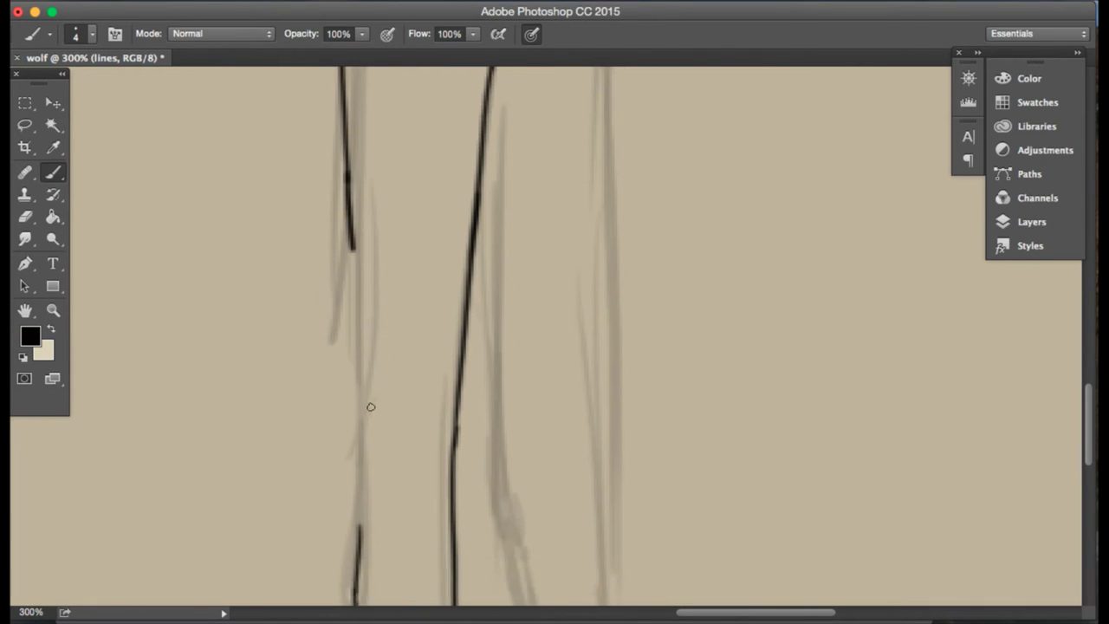
- Ink the remaining gap in the foreleg's back edge down to the lower-leg line, redoing strokes that miss the sketch
{"action": "left_click_drag", "start_coordinate": [345, 103], "coordinate": [378, 450]}
{"action": "key", "text": "super+z"}
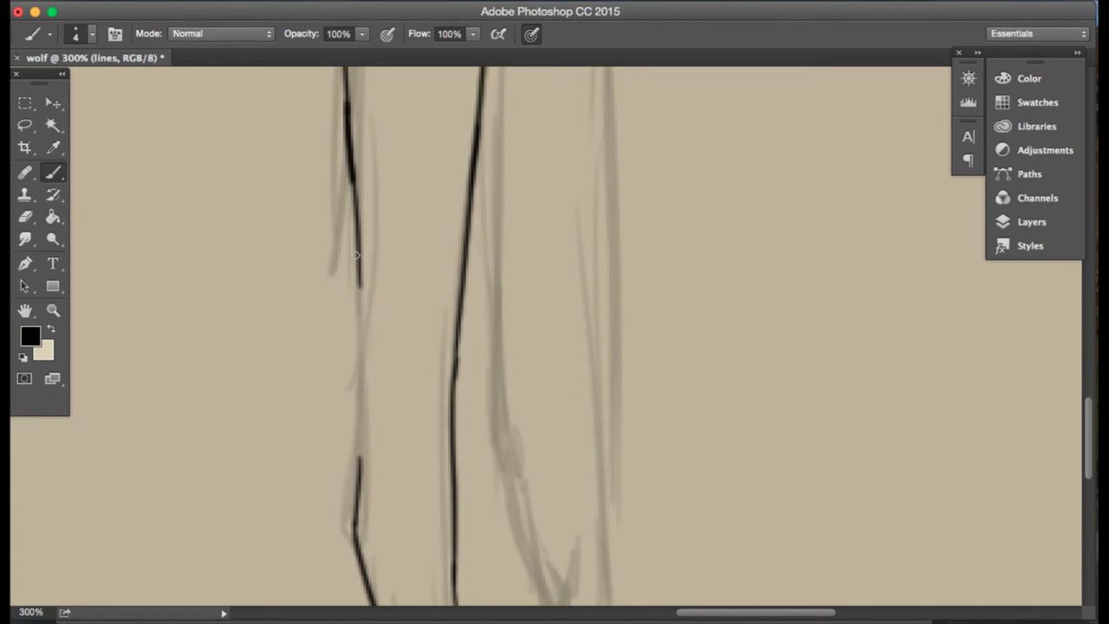
{"action": "left_click_drag", "start_coordinate": [355, 255], "coordinate": [370, 452]}
{"action": "key", "text": "super+z"}
{"action": "left_click_drag", "start_coordinate": [357, 262], "coordinate": [354, 459]}
{"action": "scroll", "coordinate": [366, 407], "scroll_direction": "up", "scroll_amount": 4}
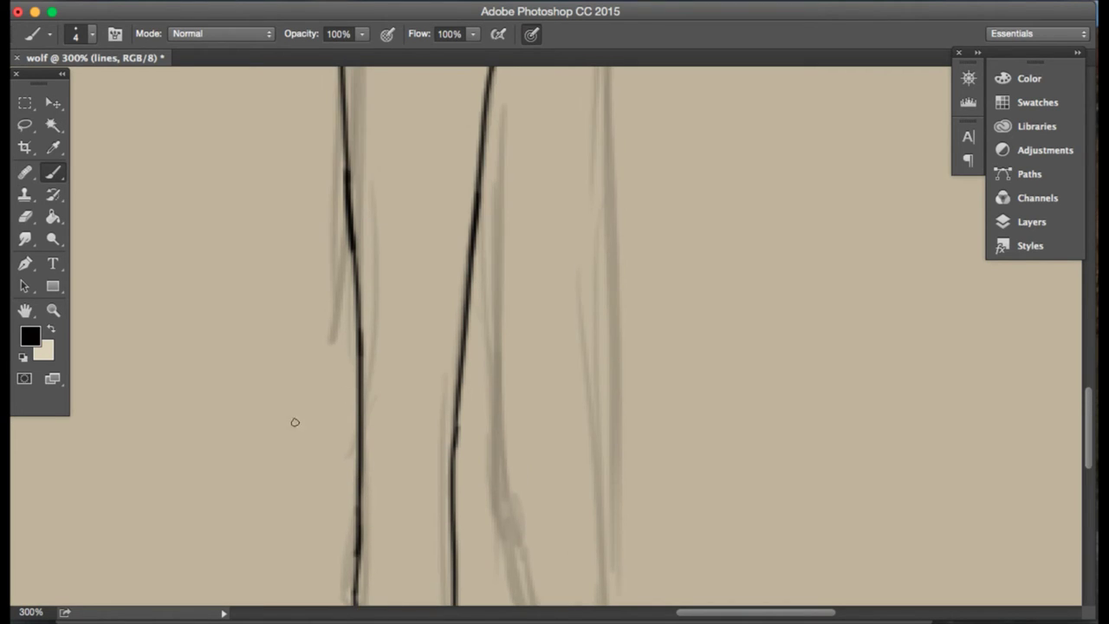
- Erase the inked chest line from below the throat fur to the top of the near foreleg
{"action": "left_click", "coordinate": [54, 305]}
{"action": "left_click", "coordinate": [95, 33]}
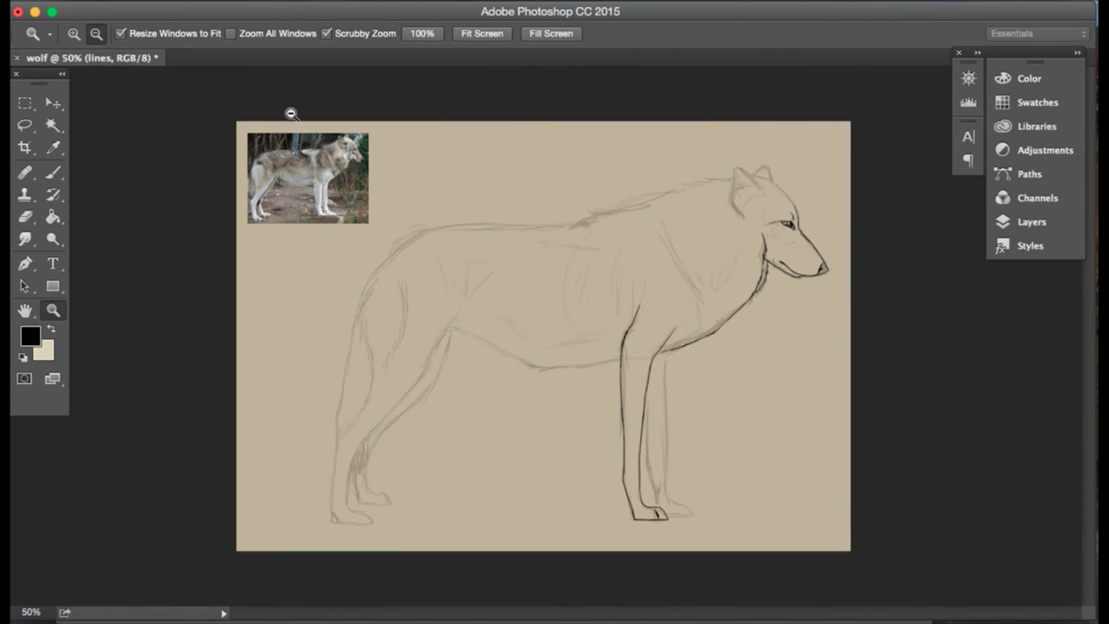
{"action": "left_click", "coordinate": [73, 34]}
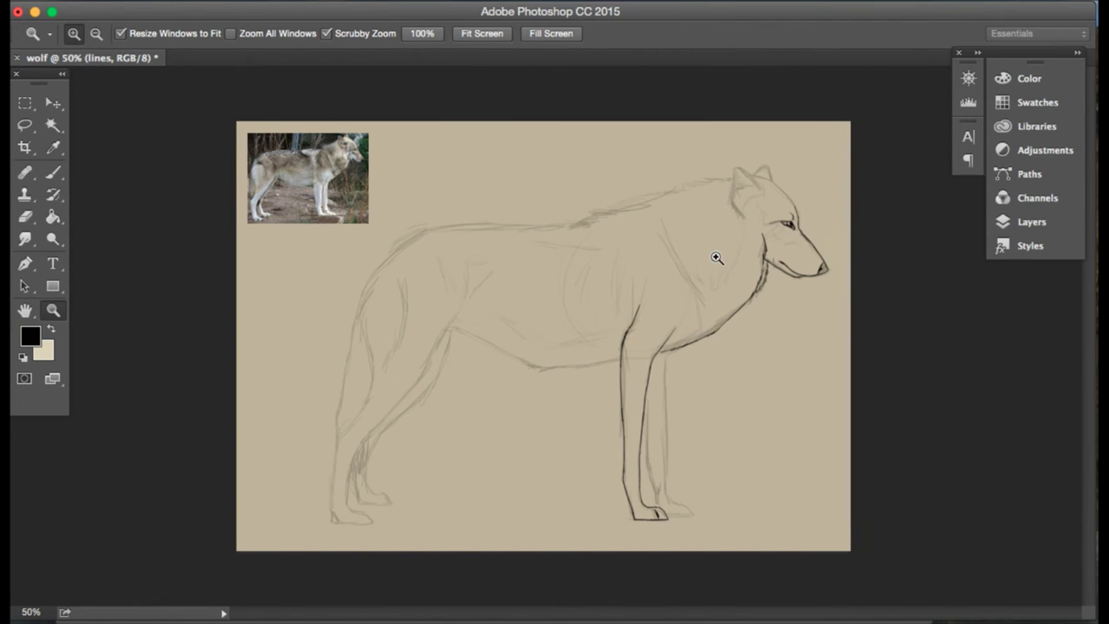
{"action": "left_click_drag", "start_coordinate": [716, 251], "coordinate": [712, 255]}
{"action": "scroll", "coordinate": [712, 255], "scroll_direction": "right", "scroll_amount": 5}
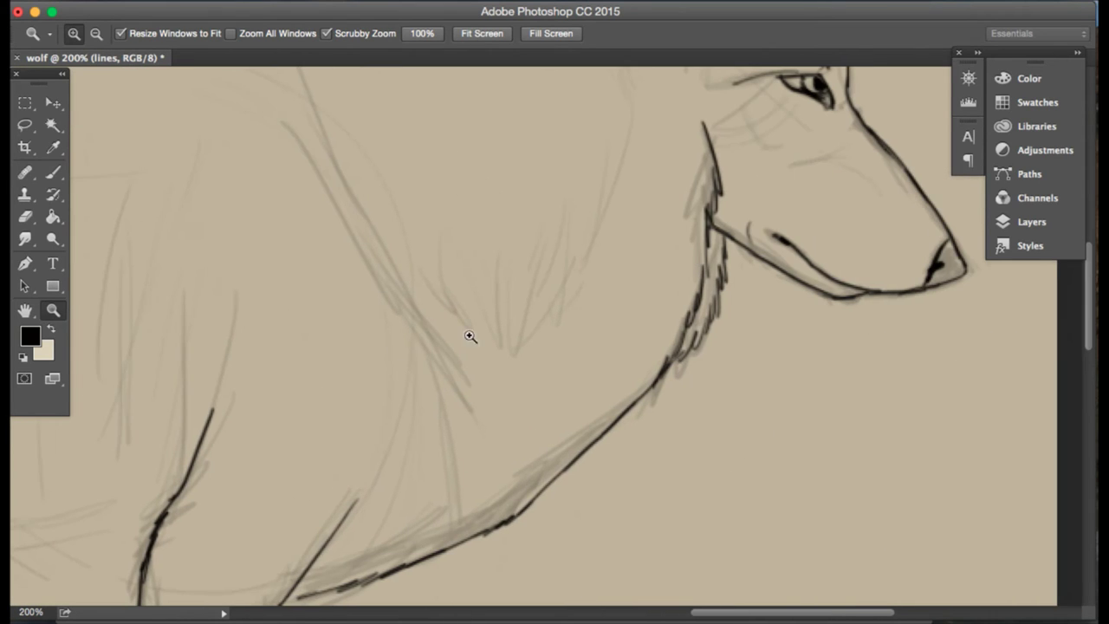
{"action": "left_click", "coordinate": [25, 217]}
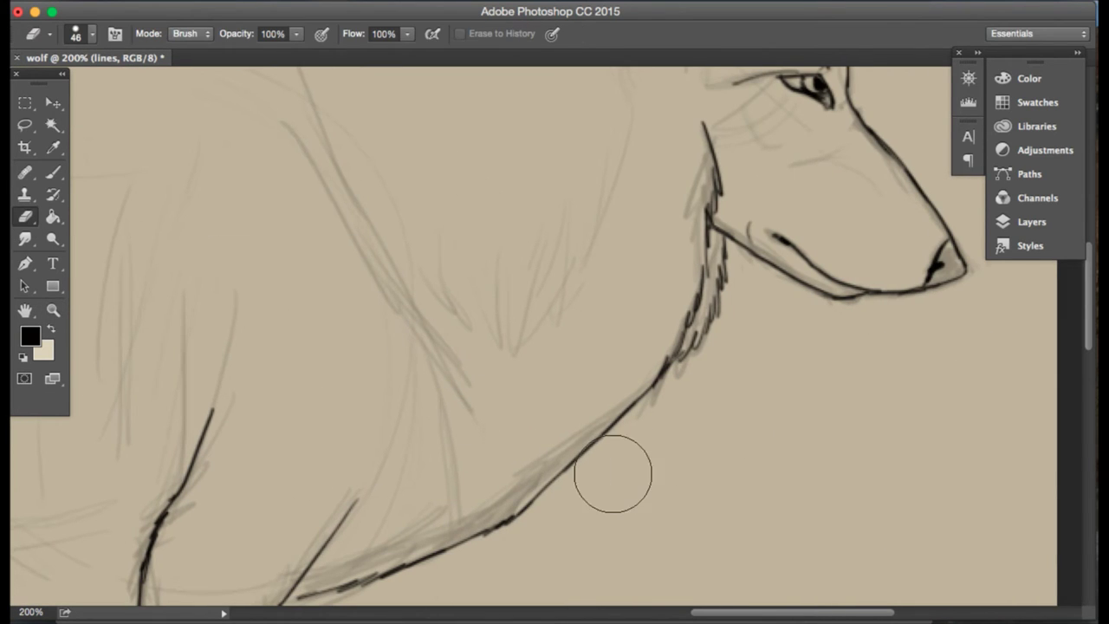
{"action": "mouse_move", "coordinate": [624, 433]}
{"action": "left_mouse_down"}
{"action": "mouse_move", "coordinate": [483, 538]}
{"action": "mouse_move", "coordinate": [414, 561]}
{"action": "mouse_move", "coordinate": [366, 596]}
{"action": "mouse_move", "coordinate": [334, 593]}
{"action": "left_mouse_up"}
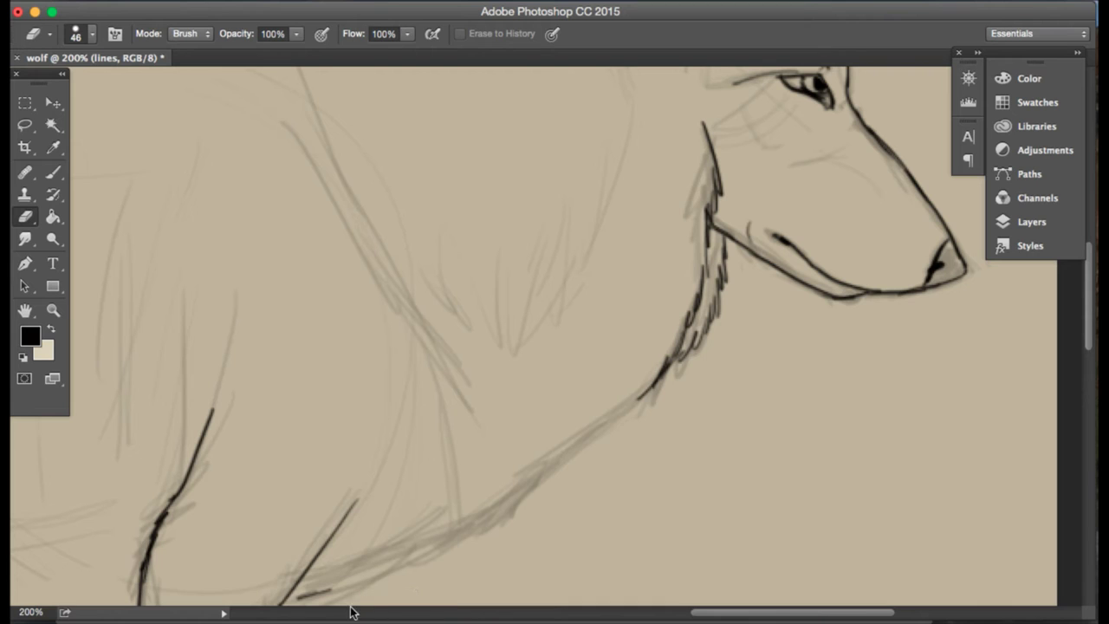
{"action": "scroll", "coordinate": [343, 593], "scroll_direction": "down", "scroll_amount": 2}
{"action": "scroll", "coordinate": [343, 593], "scroll_direction": "down", "scroll_amount": 1}
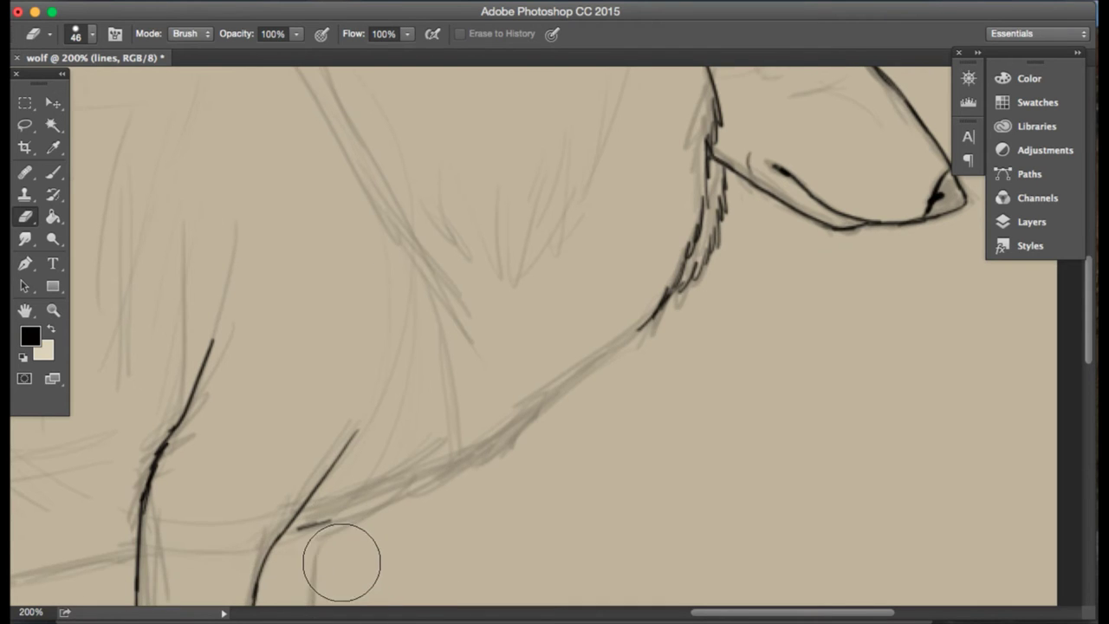
- Redraw the chest line in ink from the throat fur down to the front edge of the near foreleg
{"action": "left_click", "coordinate": [52, 174]}
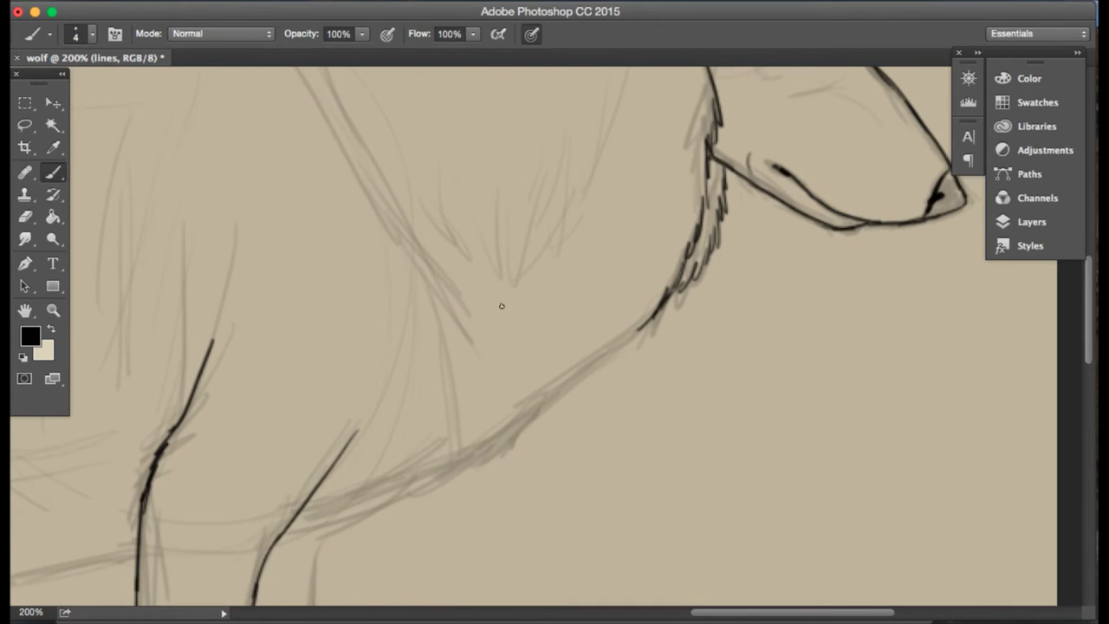
{"action": "mouse_move", "coordinate": [645, 325]}
{"action": "left_mouse_down"}
{"action": "mouse_move", "coordinate": [540, 392]}
{"action": "mouse_move", "coordinate": [478, 457]}
{"action": "mouse_move", "coordinate": [278, 526]}
{"action": "left_mouse_up"}
{"action": "left_click", "coordinate": [22, 218]}
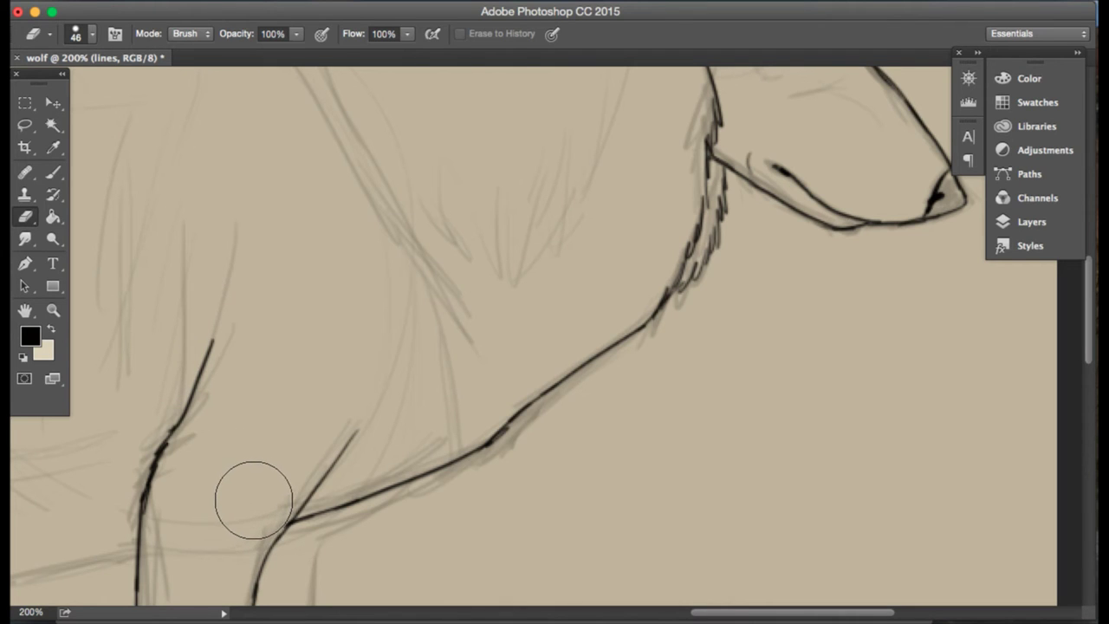
{"action": "left_click", "coordinate": [56, 176]}
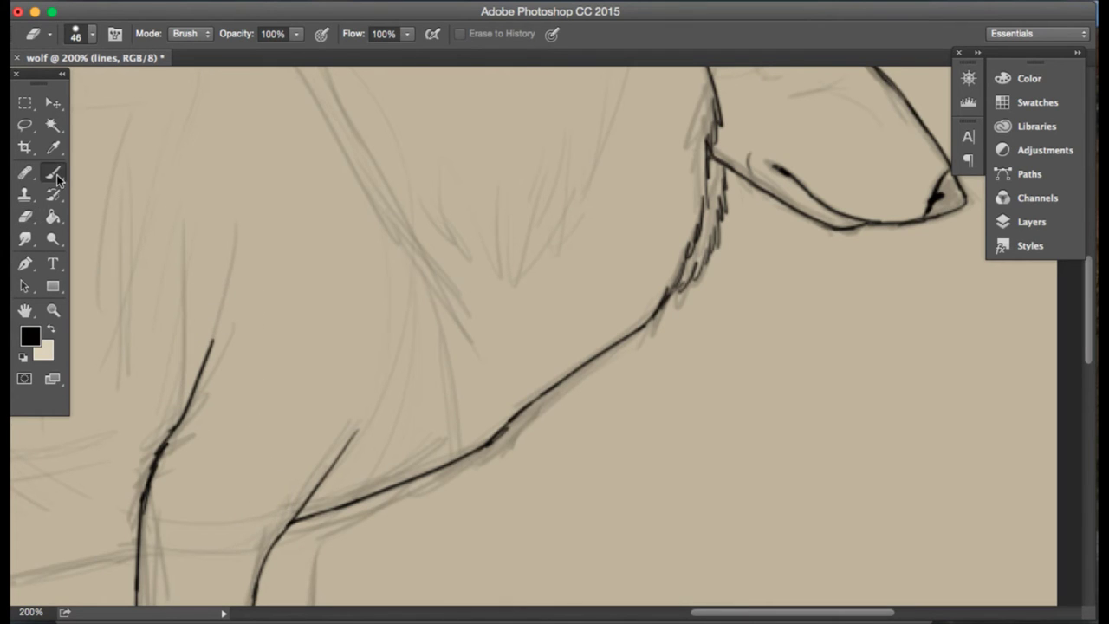
- Ink the short cheek marks below the eye and the jagged fur tufts inside the near ear
{"action": "scroll", "coordinate": [535, 336], "scroll_direction": "right", "scroll_amount": 5}
{"action": "scroll", "coordinate": [535, 336], "scroll_direction": "up", "scroll_amount": 3}
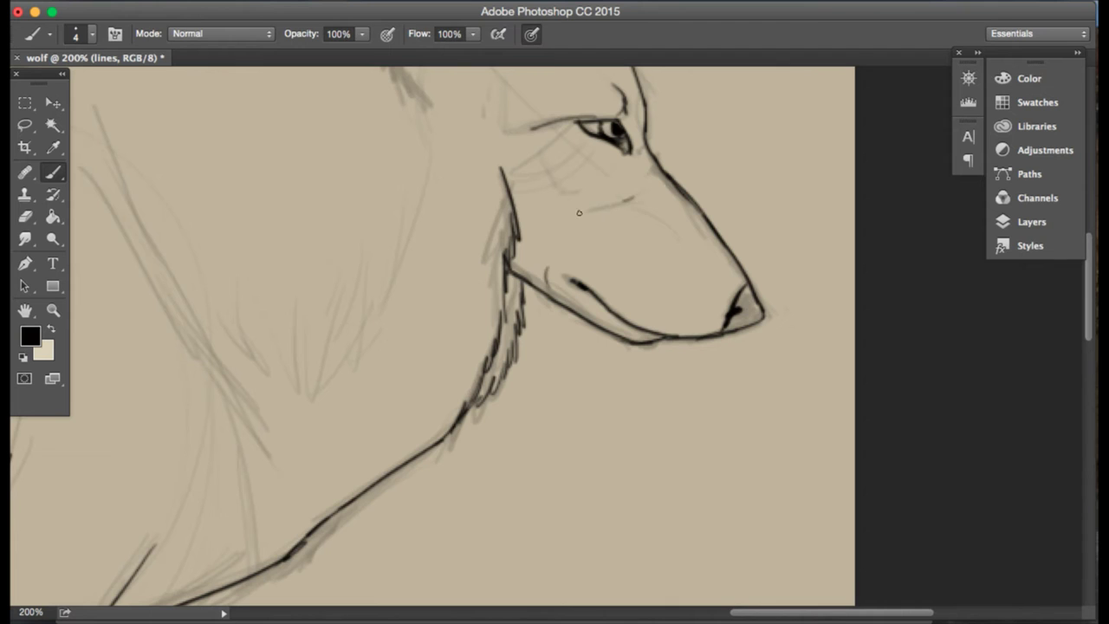
{"action": "left_click_drag", "start_coordinate": [589, 210], "coordinate": [635, 198]}
{"action": "left_click_drag", "start_coordinate": [544, 164], "coordinate": [559, 189]}
{"action": "scroll", "coordinate": [520, 130], "scroll_direction": "up", "scroll_amount": 5}
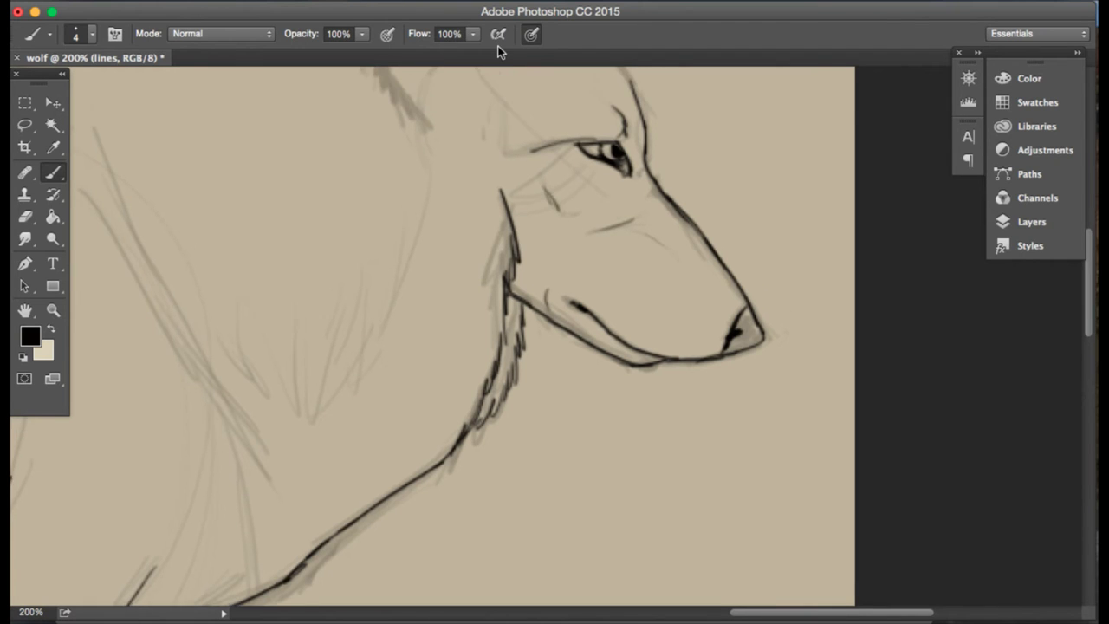
{"action": "scroll", "coordinate": [498, 52], "scroll_direction": "up", "scroll_amount": 5}
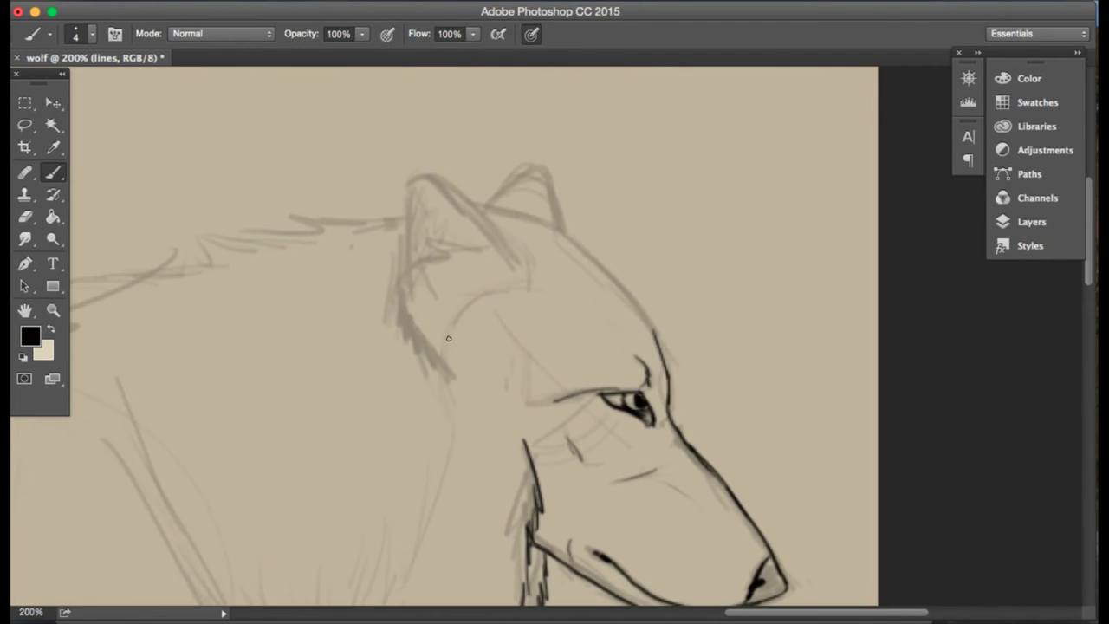
{"action": "mouse_move", "coordinate": [456, 226]}
{"action": "left_mouse_down"}
{"action": "mouse_move", "coordinate": [418, 287]}
{"action": "mouse_move", "coordinate": [424, 305]}
{"action": "left_mouse_up"}
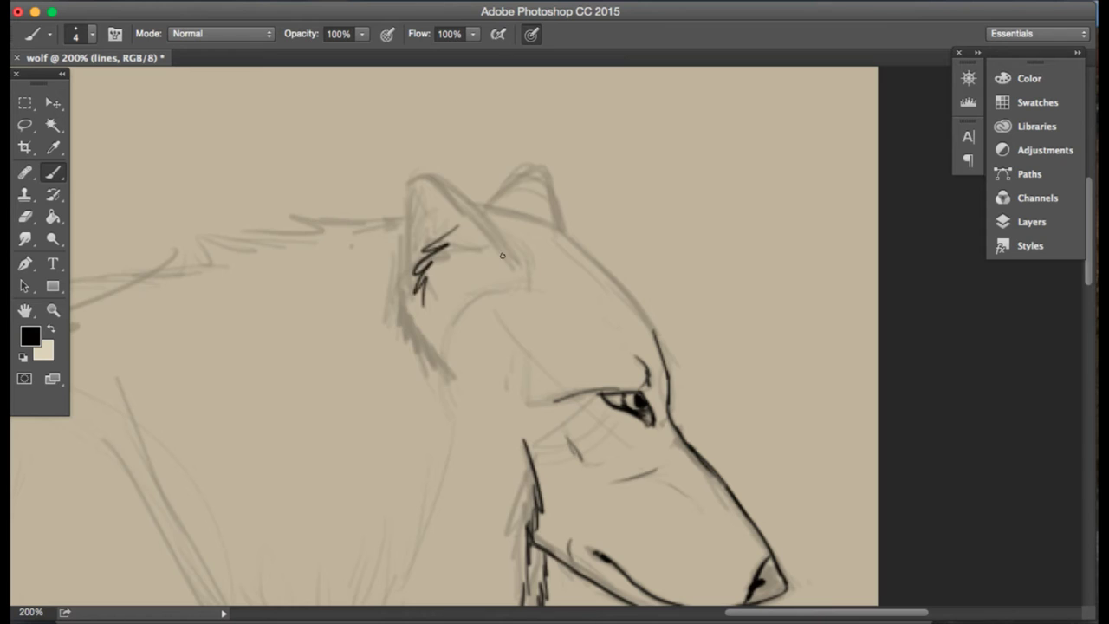
- Try to ink the near ear's front and back edges, then remove those strokes while keeping the inner fur tufts
{"action": "left_click_drag", "start_coordinate": [518, 272], "coordinate": [437, 205]}
{"action": "mouse_move", "coordinate": [514, 257]}
{"action": "left_mouse_down"}
{"action": "mouse_move", "coordinate": [414, 183]}
{"action": "mouse_move", "coordinate": [413, 264]}
{"action": "left_mouse_up"}
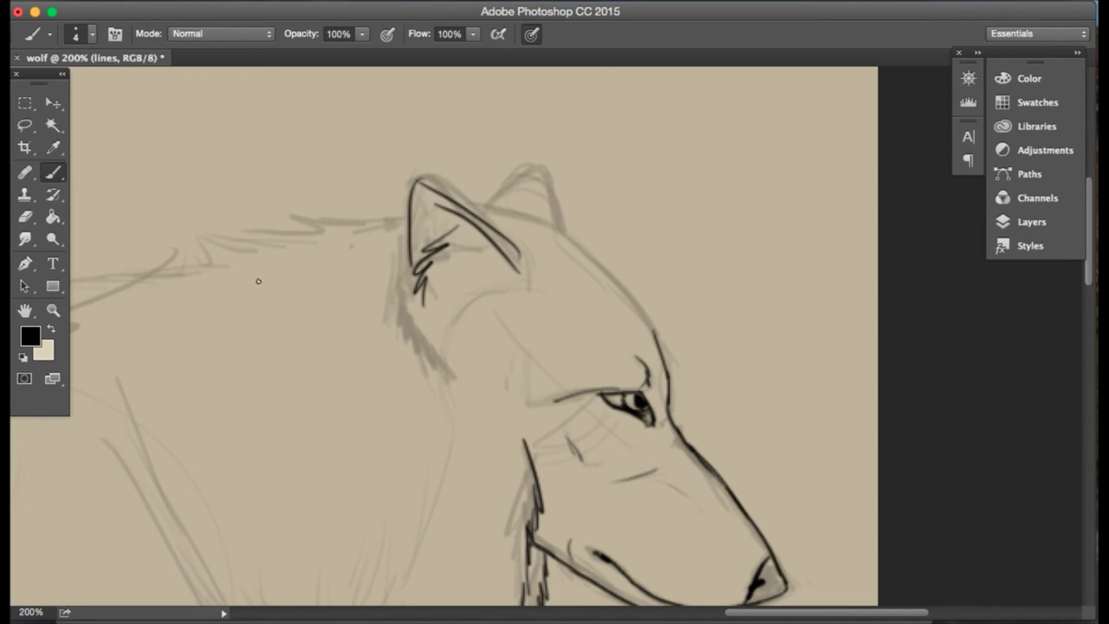
{"action": "key", "text": "super+z"}
{"action": "key", "text": "e"}
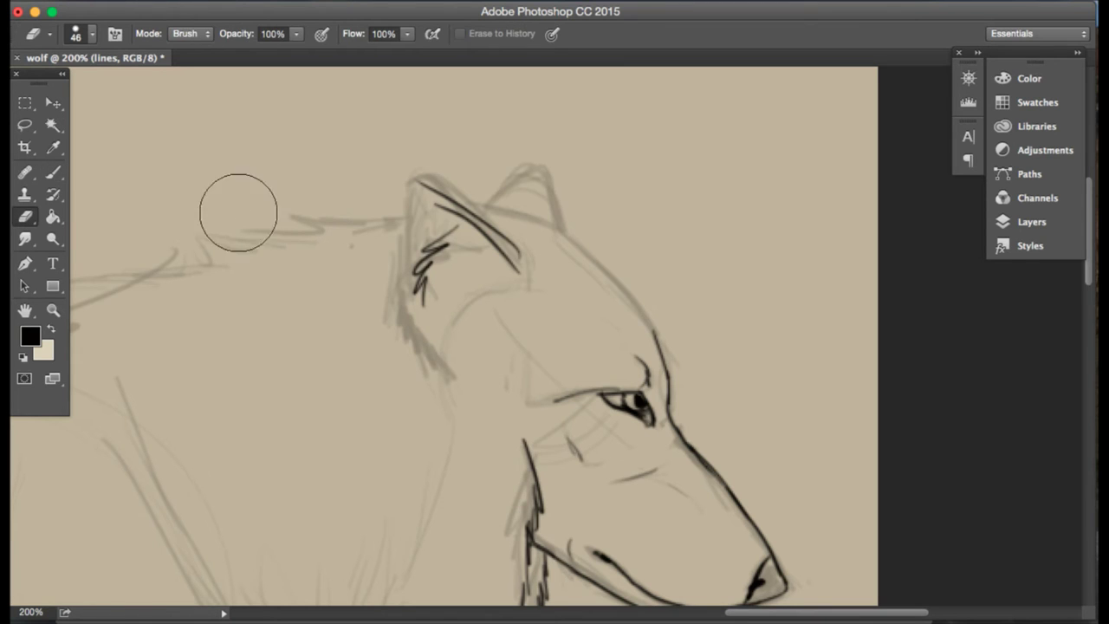
{"action": "mouse_move", "coordinate": [421, 175]}
{"action": "left_mouse_down"}
{"action": "mouse_move", "coordinate": [489, 202]}
{"action": "mouse_move", "coordinate": [549, 250]}
{"action": "left_mouse_up"}
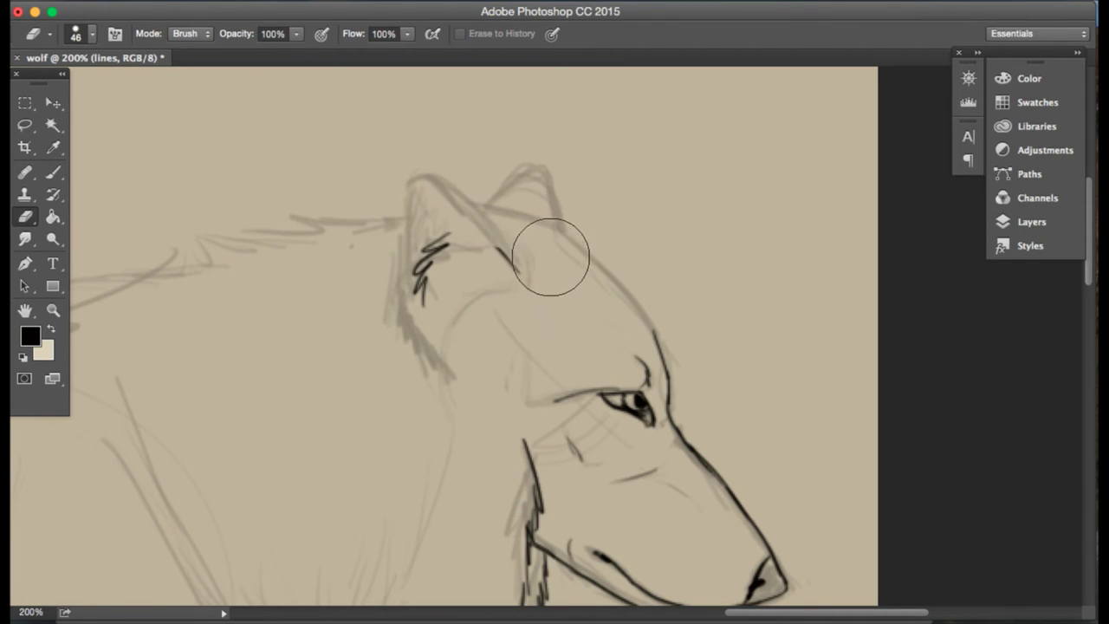
- Ink the forehead line between the brow and the base of the far ear, undoing and redrawing uneven strokes
{"action": "left_click", "coordinate": [53, 172]}
{"action": "left_click_drag", "start_coordinate": [658, 337], "coordinate": [554, 230]}
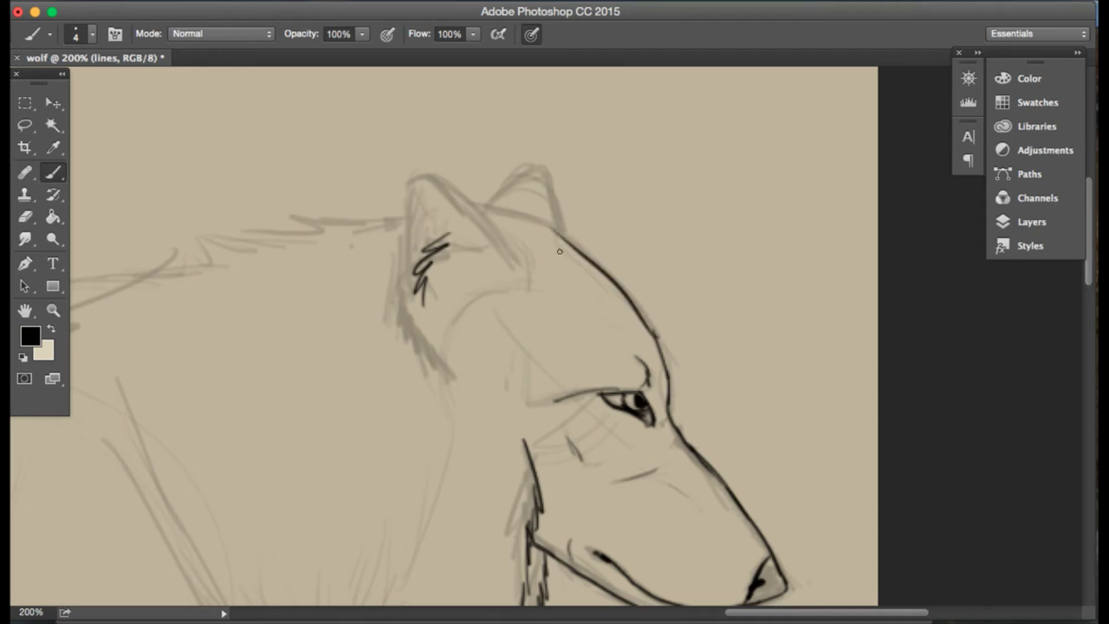
{"action": "key", "text": "ctrl+z"}
{"action": "left_click_drag", "start_coordinate": [658, 336], "coordinate": [579, 237]}
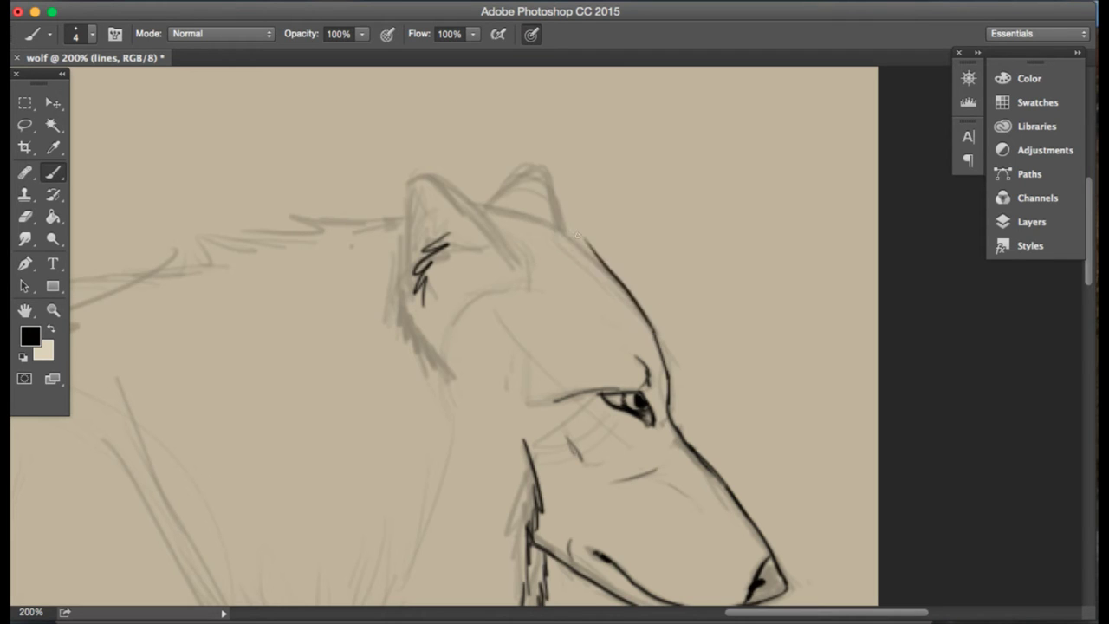
{"action": "key", "text": "ctrl+z"}
{"action": "mouse_move", "coordinate": [653, 333]}
{"action": "left_mouse_down"}
{"action": "mouse_move", "coordinate": [565, 246]}
{"action": "mouse_move", "coordinate": [662, 351]}
{"action": "mouse_move", "coordinate": [641, 332]}
{"action": "left_mouse_up"}
{"action": "key", "text": "ctrl+z"}
{"action": "key", "text": "ctrl+z"}
{"action": "mouse_move", "coordinate": [568, 237]}
{"action": "left_mouse_down"}
{"action": "mouse_move", "coordinate": [663, 351]}
{"action": "mouse_move", "coordinate": [633, 295]}
{"action": "left_mouse_up"}
- Clean up the lower forehead line and blend it into the brow with overlapping strokes
{"action": "key", "text": "e"}
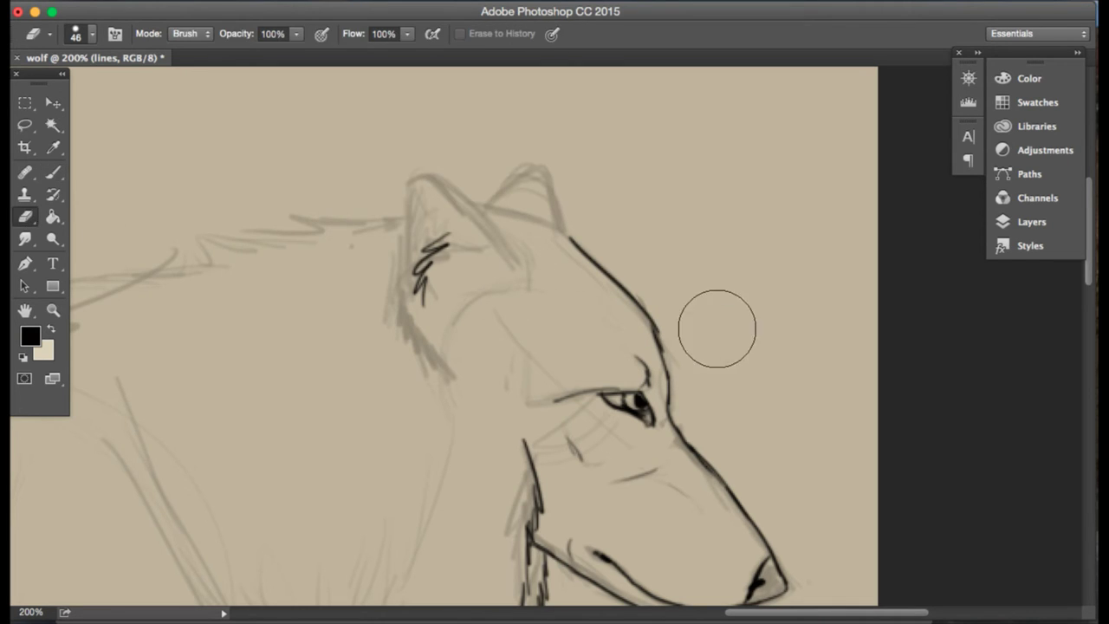
{"action": "left_click", "coordinate": [53, 173]}
{"action": "left_click_drag", "start_coordinate": [644, 308], "coordinate": [660, 361]}
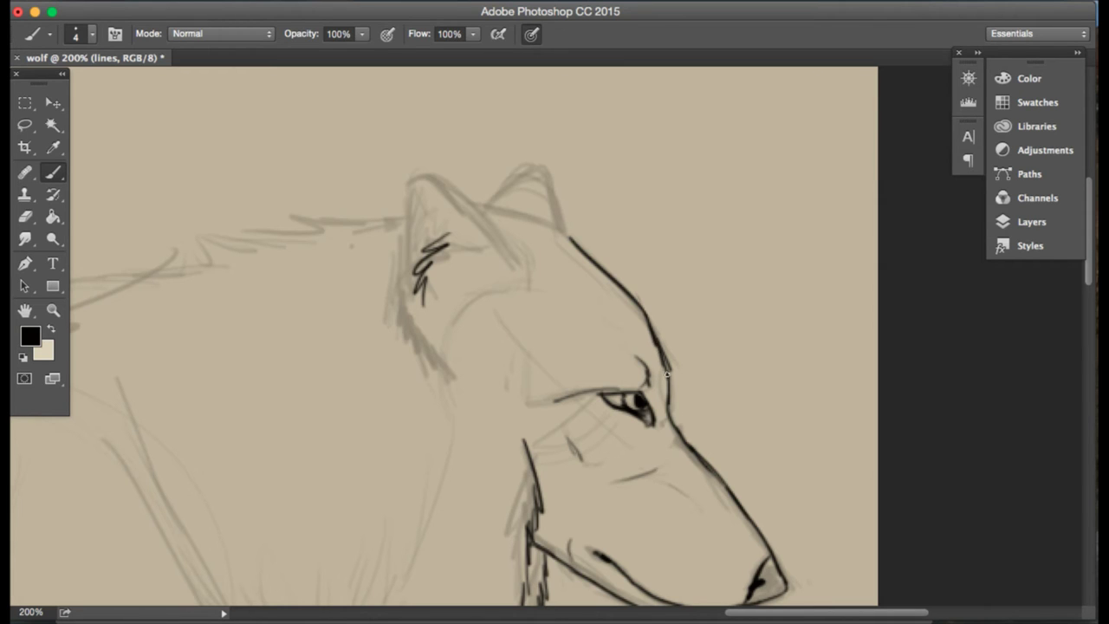
{"action": "left_click_drag", "start_coordinate": [667, 374], "coordinate": [655, 347]}
- Try several strokes for the top of the head between the forehead line and the near ear
{"action": "left_click_drag", "start_coordinate": [573, 243], "coordinate": [540, 221]}
{"action": "key", "text": "super+z"}
{"action": "left_click_drag", "start_coordinate": [554, 227], "coordinate": [467, 200]}
{"action": "key", "text": "super+z"}
{"action": "left_click_drag", "start_coordinate": [572, 244], "coordinate": [546, 224]}
{"action": "key", "text": "super+z"}
{"action": "left_click_drag", "start_coordinate": [472, 215], "coordinate": [548, 228]}
{"action": "key", "text": "super+z"}
- Redraw the line from the lower forehead to the brow at close zoom so it curves smoothly above the eye
{"action": "left_click", "coordinate": [53, 310]}
{"action": "left_click", "coordinate": [398, 248]}
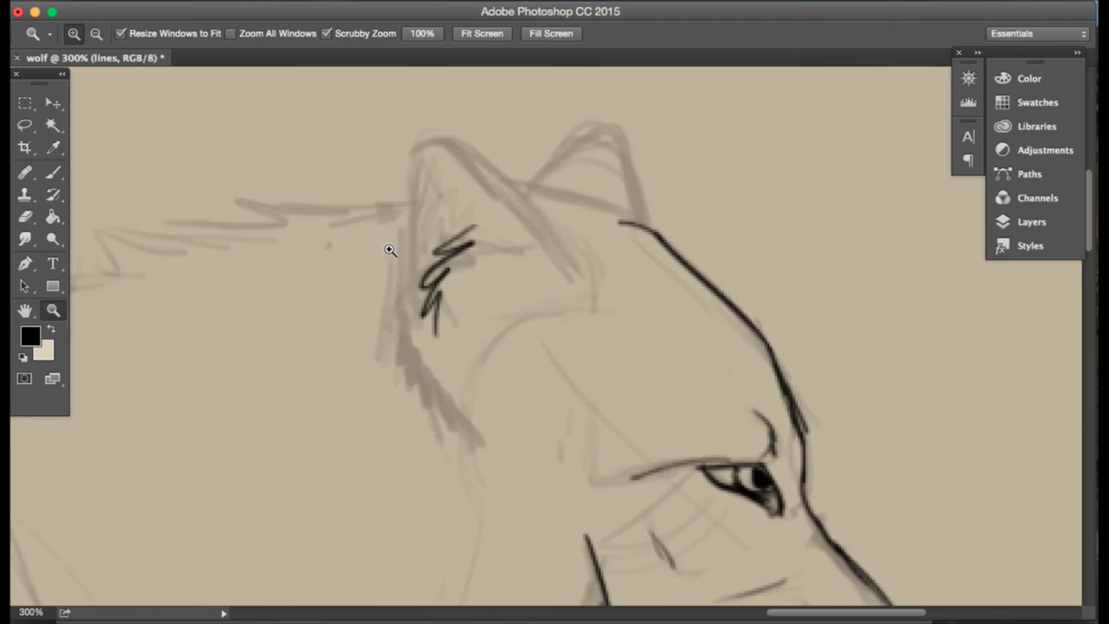
{"action": "left_click", "coordinate": [25, 216]}
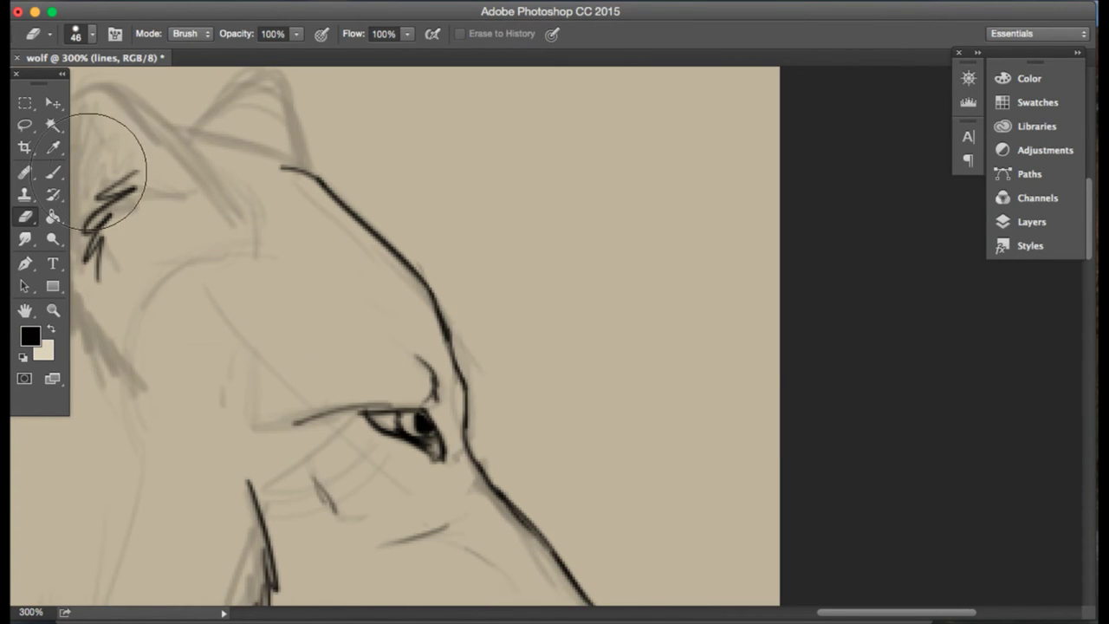
{"action": "left_click", "coordinate": [53, 173]}
{"action": "left_click_drag", "start_coordinate": [445, 328], "coordinate": [478, 404]}
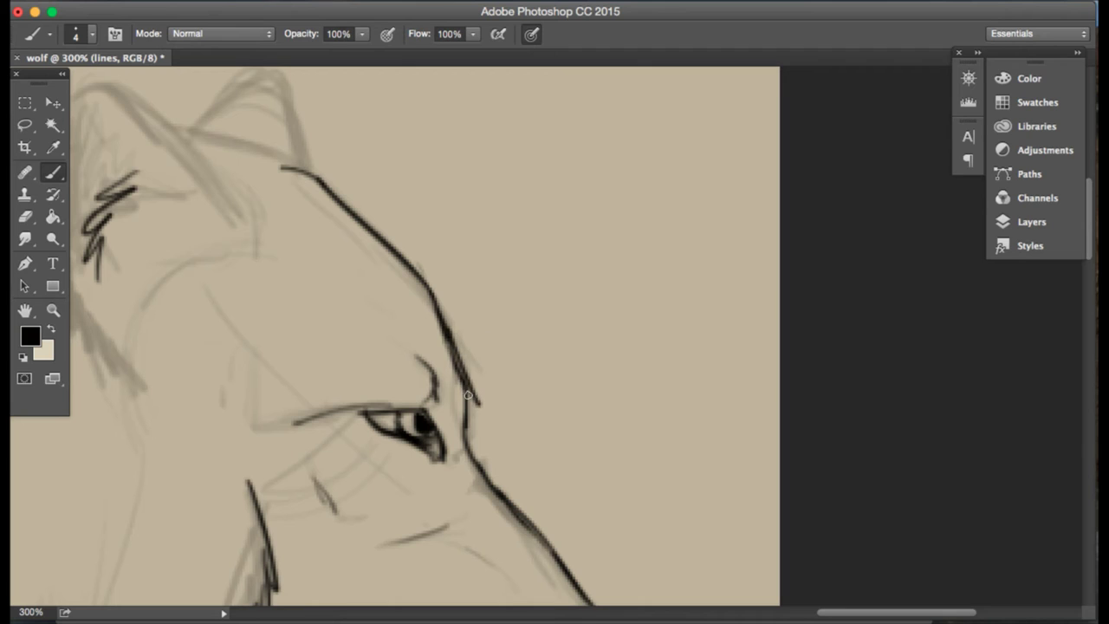
{"action": "key", "text": "ctrl+z"}
{"action": "mouse_move", "coordinate": [442, 327]}
{"action": "left_mouse_down"}
{"action": "mouse_move", "coordinate": [466, 390]}
{"action": "mouse_move", "coordinate": [462, 421]}
{"action": "left_mouse_up"}
- Erase the upper end of the forehead line and ink the top of the head across to the near ear
{"action": "left_click", "coordinate": [25, 216]}
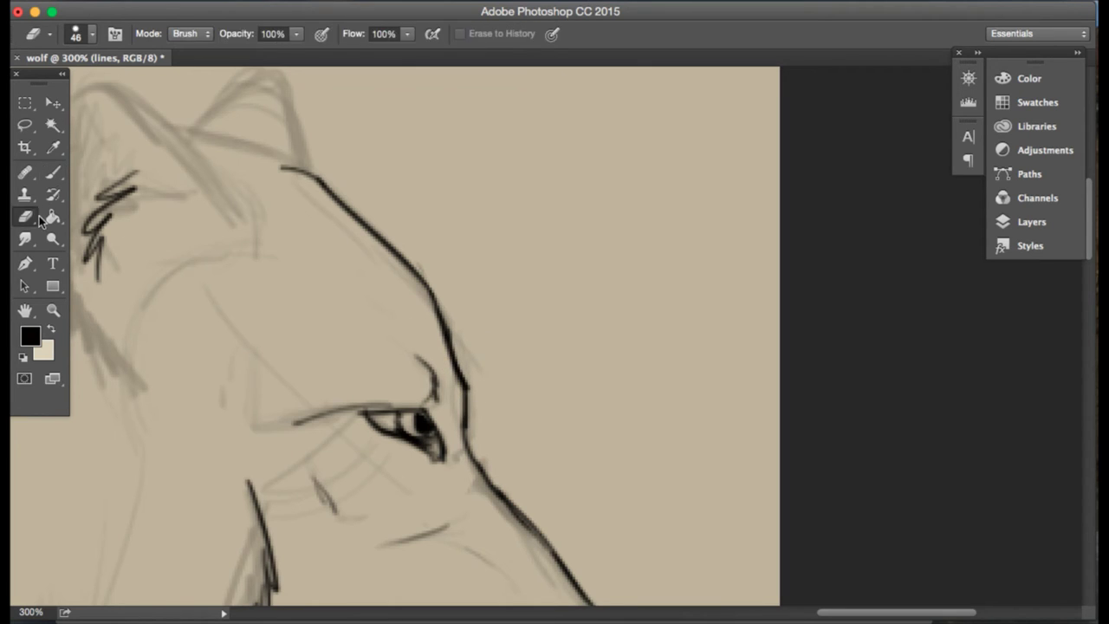
{"action": "left_click", "coordinate": [264, 163]}
{"action": "left_click", "coordinate": [52, 172]}
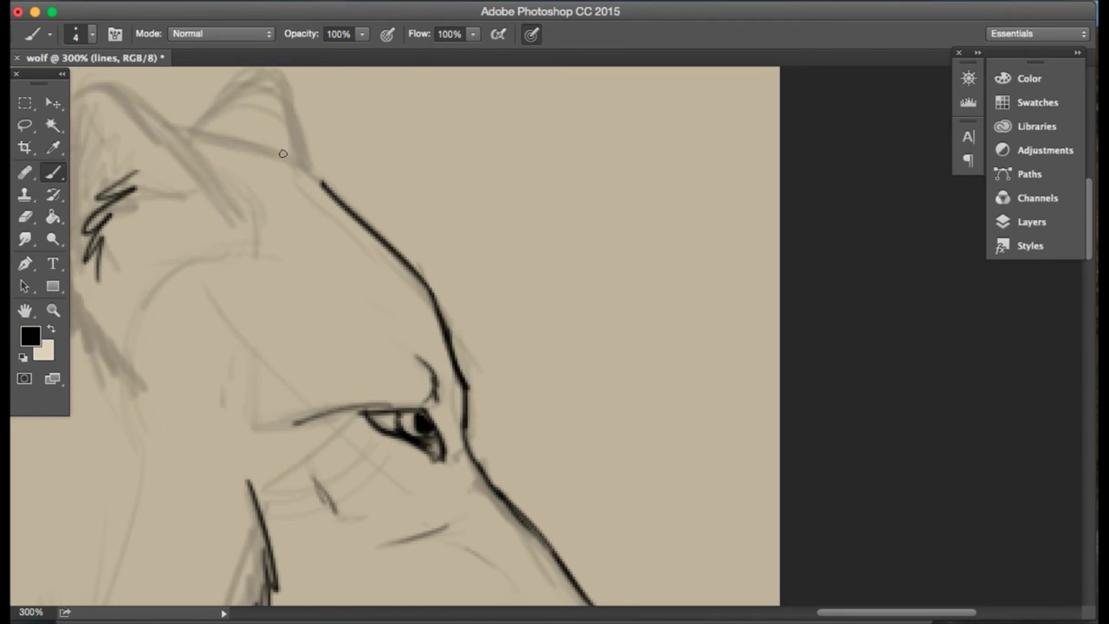
{"action": "left_click_drag", "start_coordinate": [294, 160], "coordinate": [180, 137]}
{"action": "left_click_drag", "start_coordinate": [293, 162], "coordinate": [329, 195]}
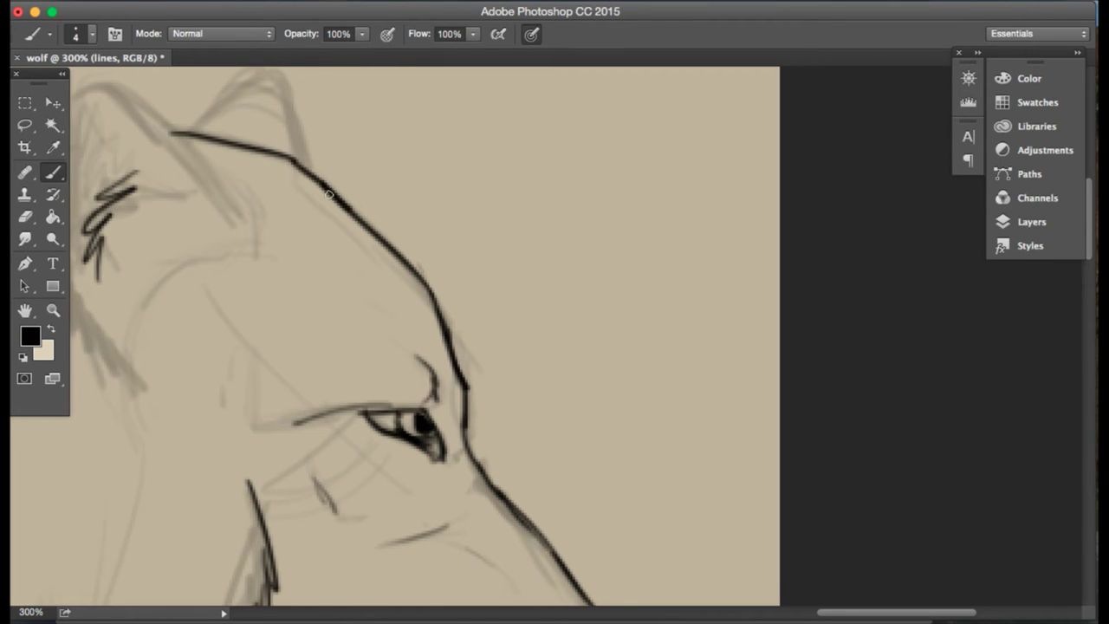
- Erase the upper fur tufts inside the near ear
{"action": "scroll", "coordinate": [259, 153], "scroll_direction": "up", "scroll_amount": 3}
{"action": "scroll", "coordinate": [258, 154], "scroll_direction": "left", "scroll_amount": 4}
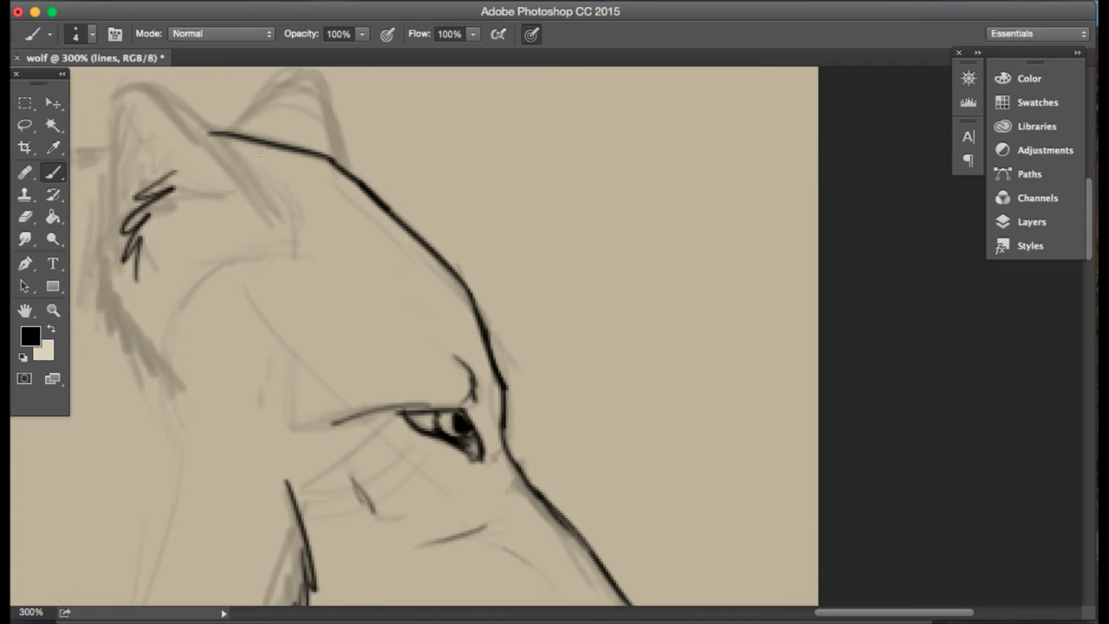
{"action": "scroll", "coordinate": [182, 183], "scroll_direction": "left", "scroll_amount": 2}
{"action": "key", "text": "e"}
{"action": "left_click_drag", "start_coordinate": [182, 184], "coordinate": [176, 188]}
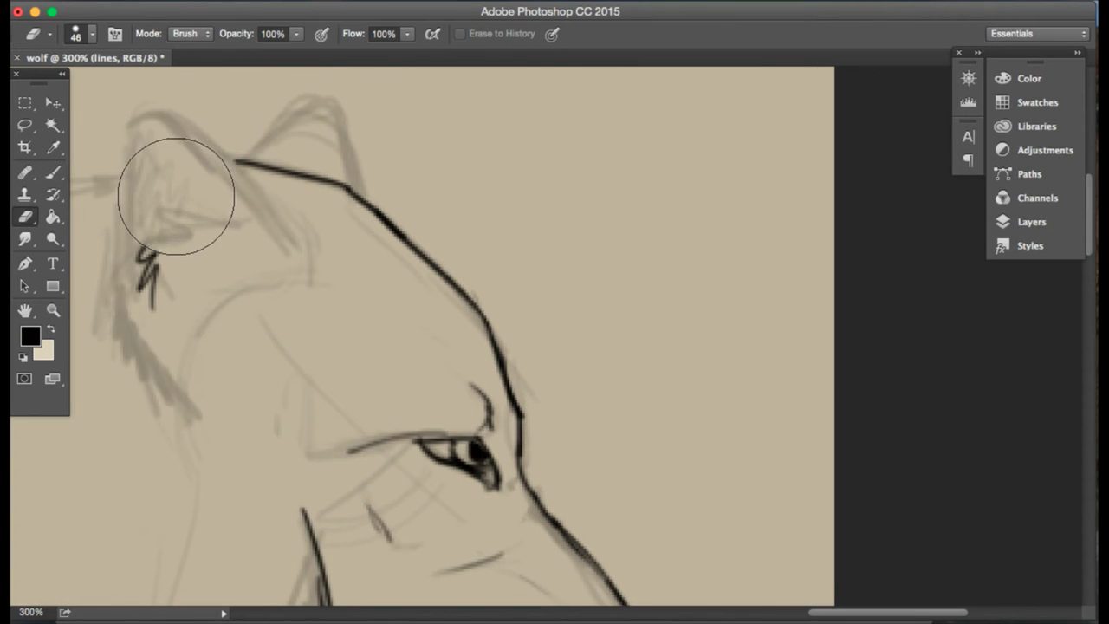
- Ink the near ear's front edge as two close lines running from its base up to the tip
{"action": "left_click", "coordinate": [53, 147]}
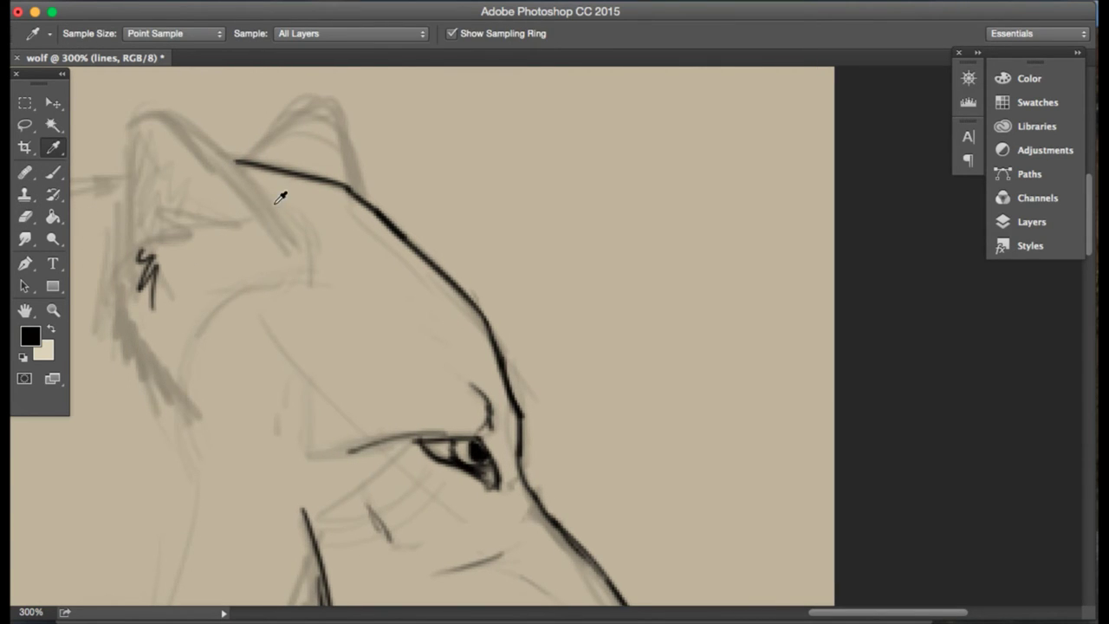
{"action": "left_click", "coordinate": [53, 172]}
{"action": "mouse_move", "coordinate": [203, 141]}
{"action": "left_mouse_down"}
{"action": "mouse_move", "coordinate": [299, 242]}
{"action": "mouse_move", "coordinate": [177, 144]}
{"action": "mouse_move", "coordinate": [164, 119]}
{"action": "left_mouse_up"}
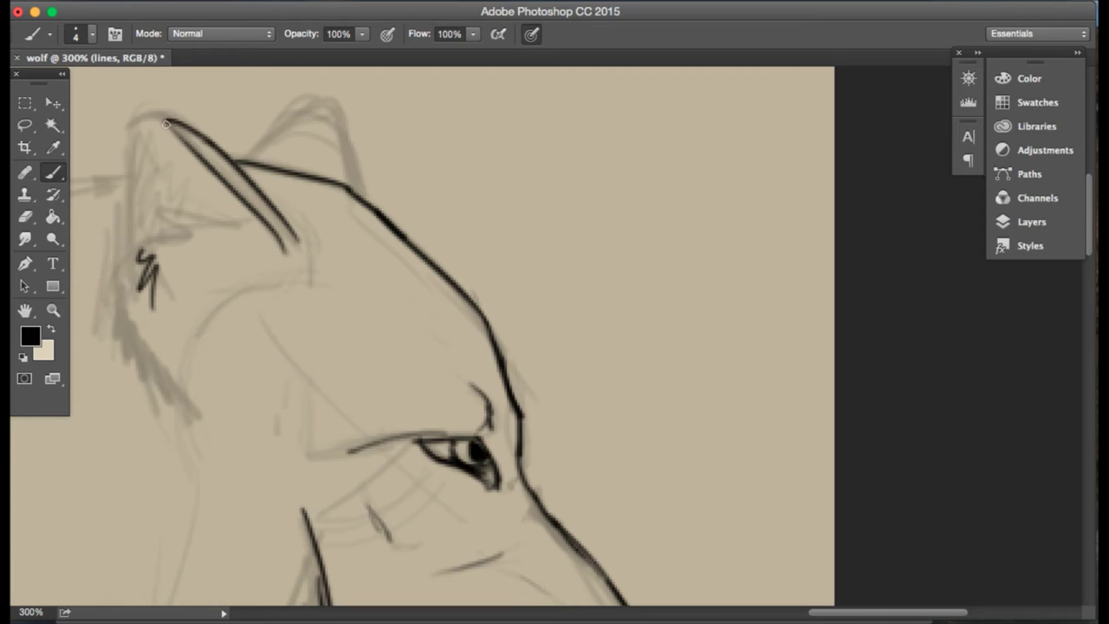
- Remove the last trial strokes on the near ear and redraw its tip, back edge and inner fur
{"action": "key", "text": "ctrl+z"}
{"action": "left_click_drag", "start_coordinate": [202, 139], "coordinate": [170, 119]}
{"action": "key", "text": "ctrl+z"}
{"action": "key", "text": "ctrl+z"}
{"action": "key", "text": "ctrl+z"}
{"action": "key", "text": "ctrl+z"}
{"action": "mouse_move", "coordinate": [170, 119]}
{"action": "left_mouse_down"}
{"action": "mouse_move", "coordinate": [141, 124]}
{"action": "mouse_move", "coordinate": [159, 122]}
{"action": "mouse_move", "coordinate": [139, 129]}
{"action": "mouse_move", "coordinate": [144, 122]}
{"action": "mouse_move", "coordinate": [130, 192]}
{"action": "left_mouse_up"}
{"action": "mouse_move", "coordinate": [152, 145]}
{"action": "left_mouse_down"}
{"action": "mouse_move", "coordinate": [174, 214]}
{"action": "mouse_move", "coordinate": [196, 218]}
{"action": "mouse_move", "coordinate": [138, 252]}
{"action": "mouse_move", "coordinate": [141, 283]}
{"action": "left_mouse_up"}
- Ink the near ear's back edge down to the thick cheek line and add a contour below the ear's base
{"action": "left_click_drag", "start_coordinate": [123, 203], "coordinate": [129, 322]}
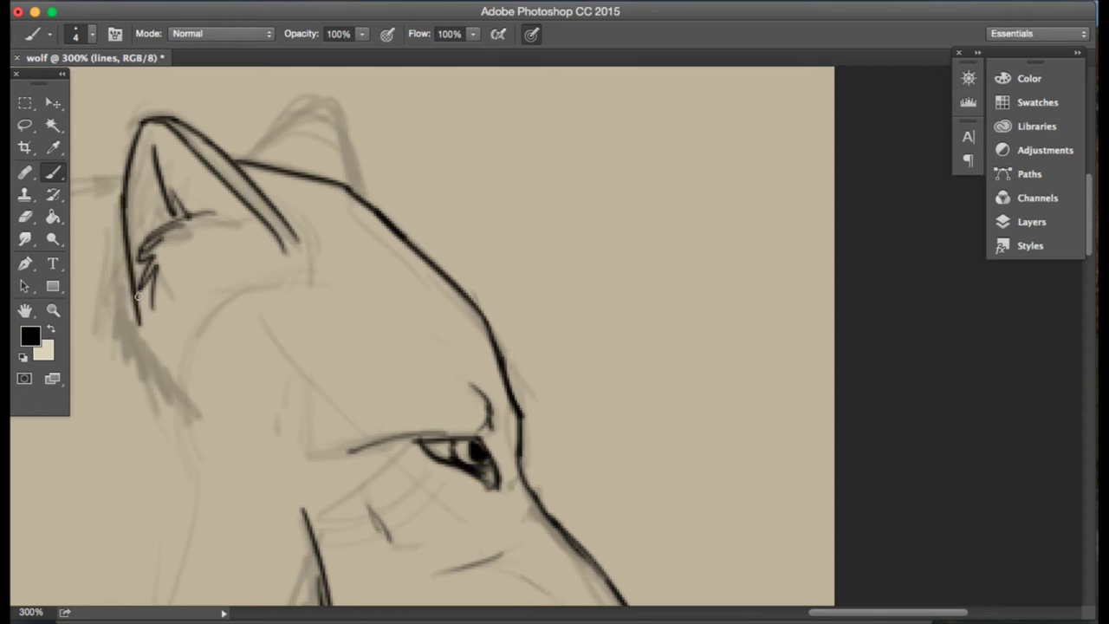
{"action": "key", "text": "ctrl+z"}
{"action": "mouse_move", "coordinate": [123, 195]}
{"action": "left_mouse_down"}
{"action": "mouse_move", "coordinate": [128, 338]}
{"action": "mouse_move", "coordinate": [198, 405]}
{"action": "left_mouse_up"}
{"action": "left_click_drag", "start_coordinate": [142, 352], "coordinate": [196, 411]}
{"action": "left_click_drag", "start_coordinate": [284, 267], "coordinate": [191, 319]}
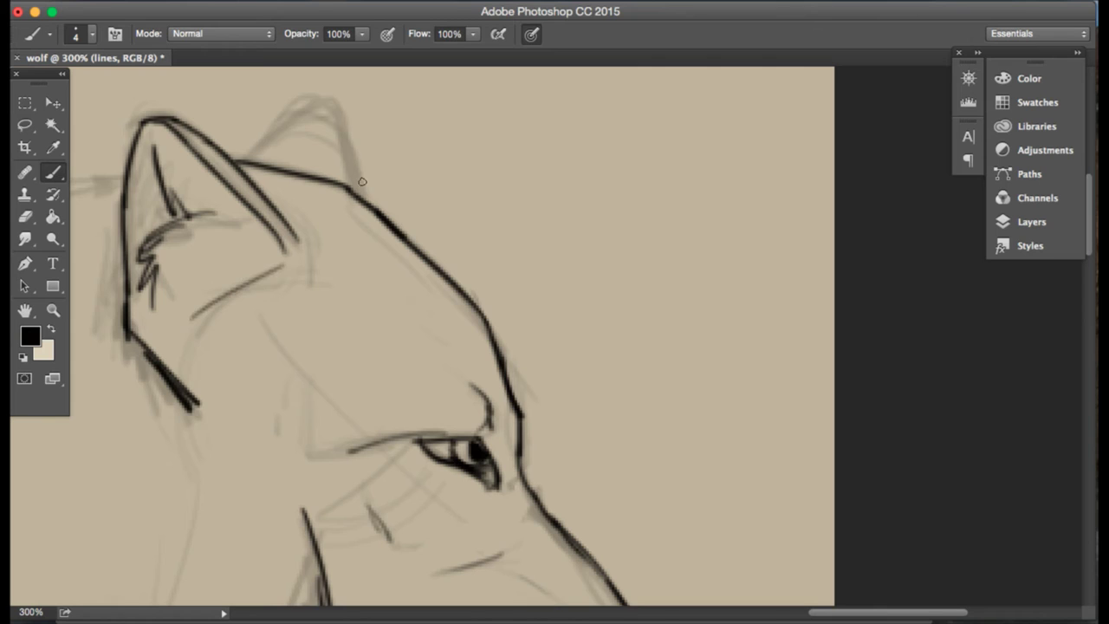
- Outline the far ear behind the top of the head in black along the sketch
{"action": "mouse_move", "coordinate": [354, 191]}
{"action": "left_mouse_down"}
{"action": "mouse_move", "coordinate": [271, 161]}
{"action": "mouse_move", "coordinate": [321, 109]}
{"action": "mouse_move", "coordinate": [342, 110]}
{"action": "mouse_move", "coordinate": [359, 199]}
{"action": "left_mouse_up"}
{"action": "key", "text": "ctrl+z"}
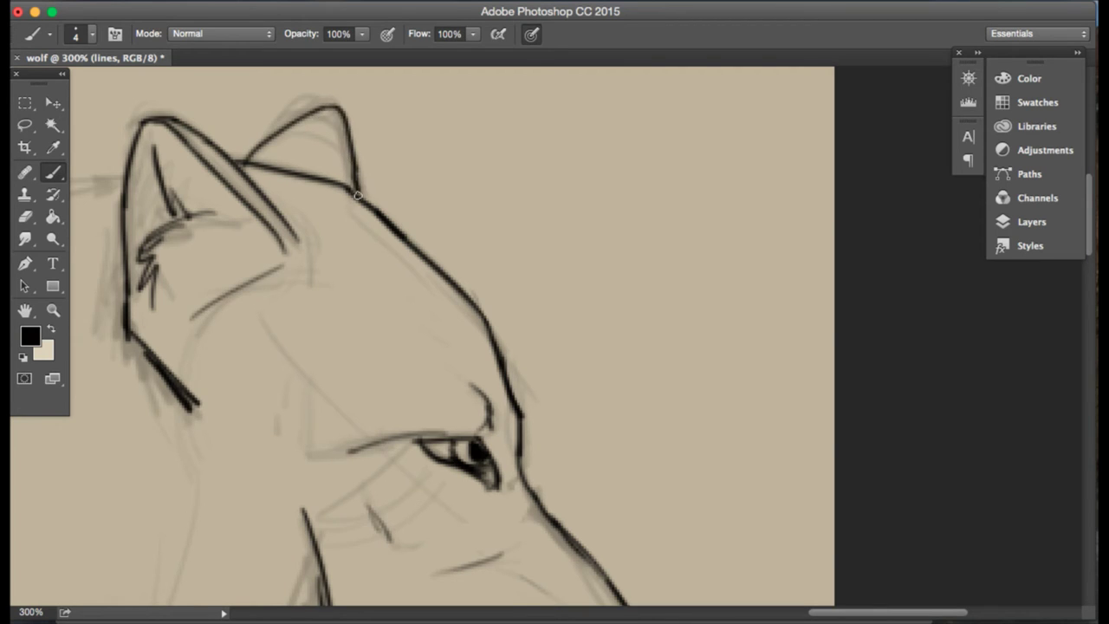
{"action": "left_click_drag", "start_coordinate": [343, 134], "coordinate": [358, 199]}
{"action": "scroll", "coordinate": [277, 177], "scroll_direction": "left", "scroll_amount": 5}
{"action": "scroll", "coordinate": [277, 177], "scroll_direction": "down", "scroll_amount": 3}
{"action": "left_click_drag", "start_coordinate": [393, 291], "coordinate": [411, 364]}
{"action": "key", "text": "ctrl+z"}
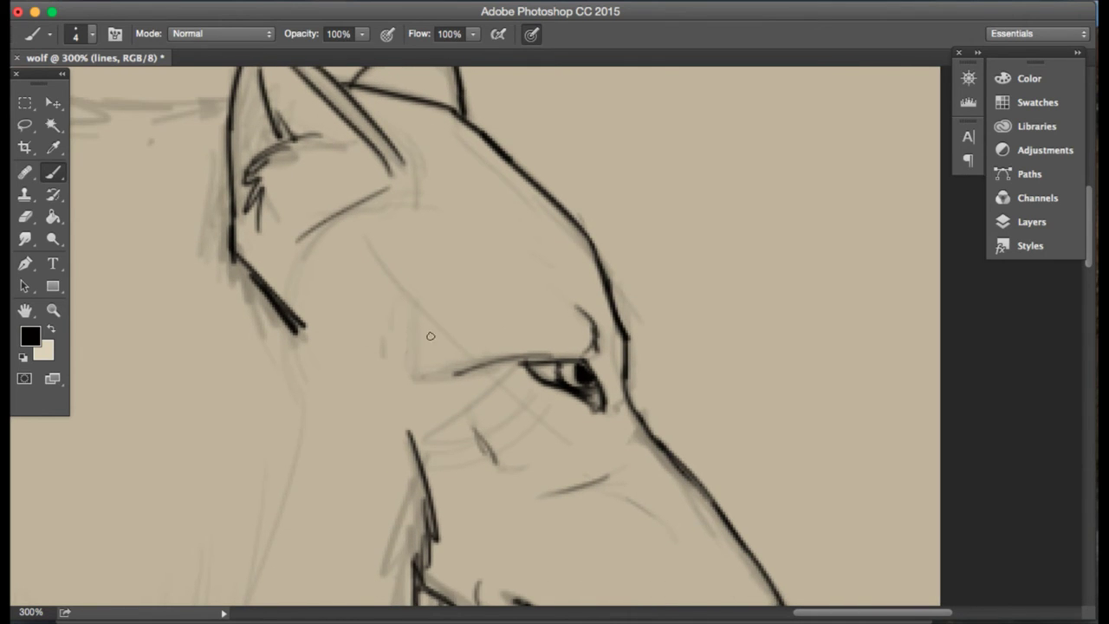
- Erase the inked fur strokes on the throat, from the cheek behind the jaw down to the chest line
{"action": "scroll", "coordinate": [431, 336], "scroll_direction": "down", "scroll_amount": 10}
{"action": "scroll", "coordinate": [430, 337], "scroll_direction": "left", "scroll_amount": 5}
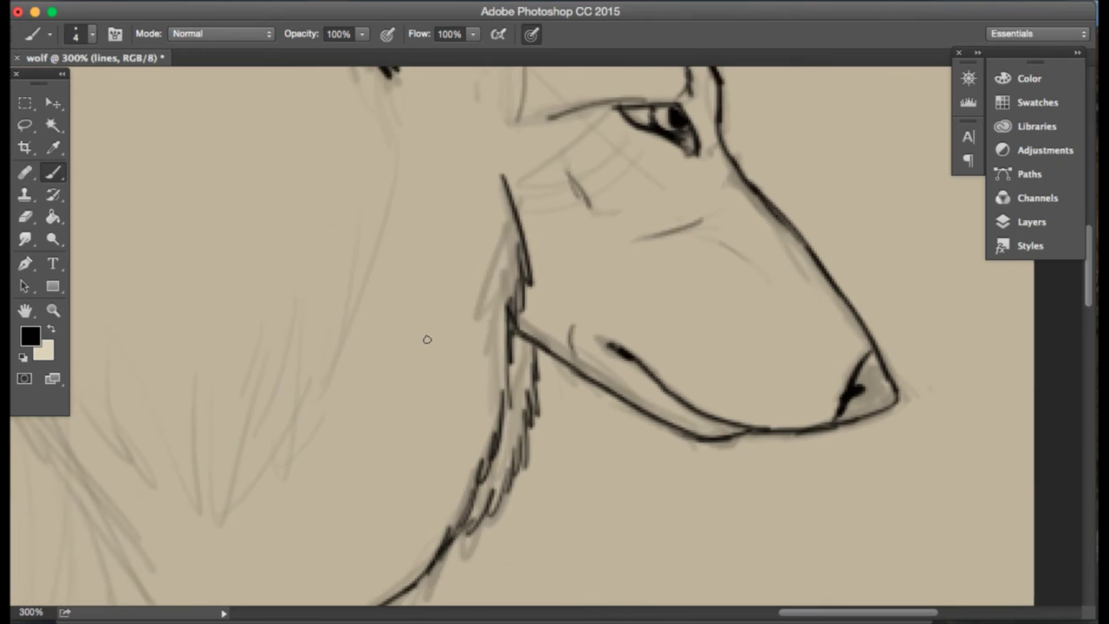
{"action": "scroll", "coordinate": [427, 339], "scroll_direction": "up", "scroll_amount": 5}
{"action": "scroll", "coordinate": [427, 338], "scroll_direction": "left", "scroll_amount": 4}
{"action": "scroll", "coordinate": [425, 331], "scroll_direction": "down", "scroll_amount": 10}
{"action": "scroll", "coordinate": [425, 331], "scroll_direction": "right", "scroll_amount": 4}
{"action": "key", "text": "e"}
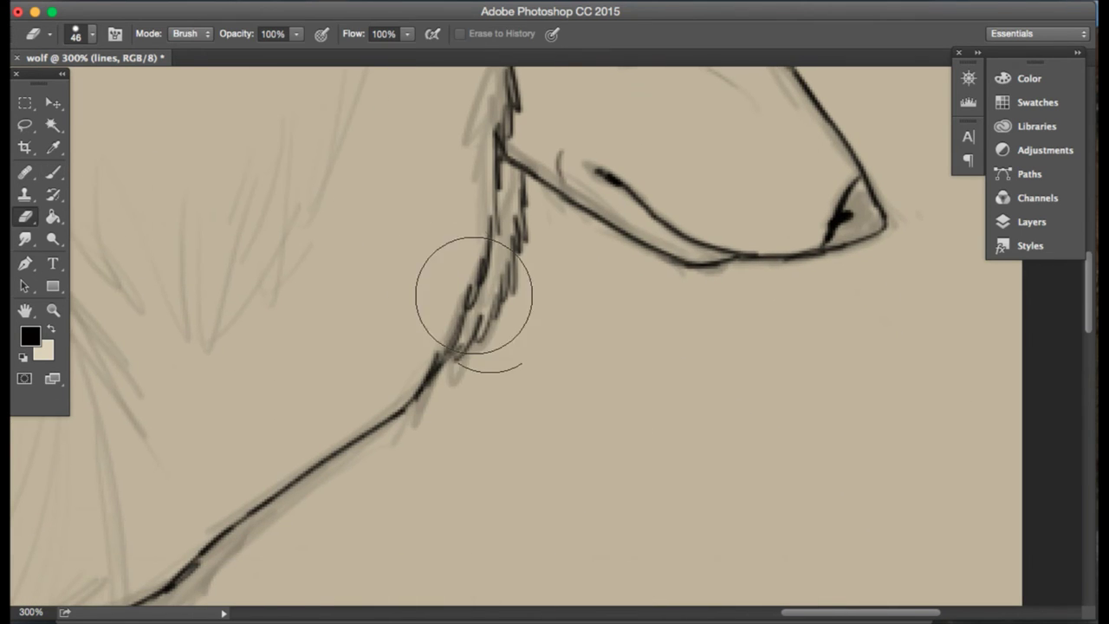
{"action": "mouse_move", "coordinate": [473, 295]}
{"action": "left_mouse_down"}
{"action": "mouse_move", "coordinate": [456, 329]}
{"action": "mouse_move", "coordinate": [478, 213]}
{"action": "left_mouse_up"}
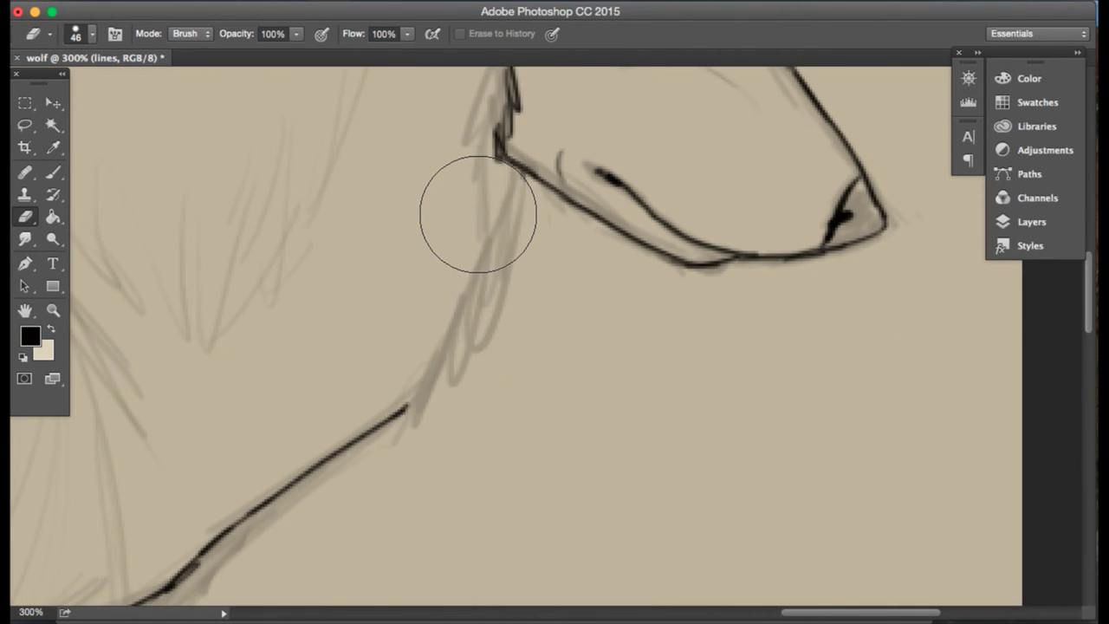
{"action": "scroll", "coordinate": [478, 214], "scroll_direction": "up", "scroll_amount": 5}
{"action": "left_click_drag", "start_coordinate": [453, 142], "coordinate": [464, 219]}
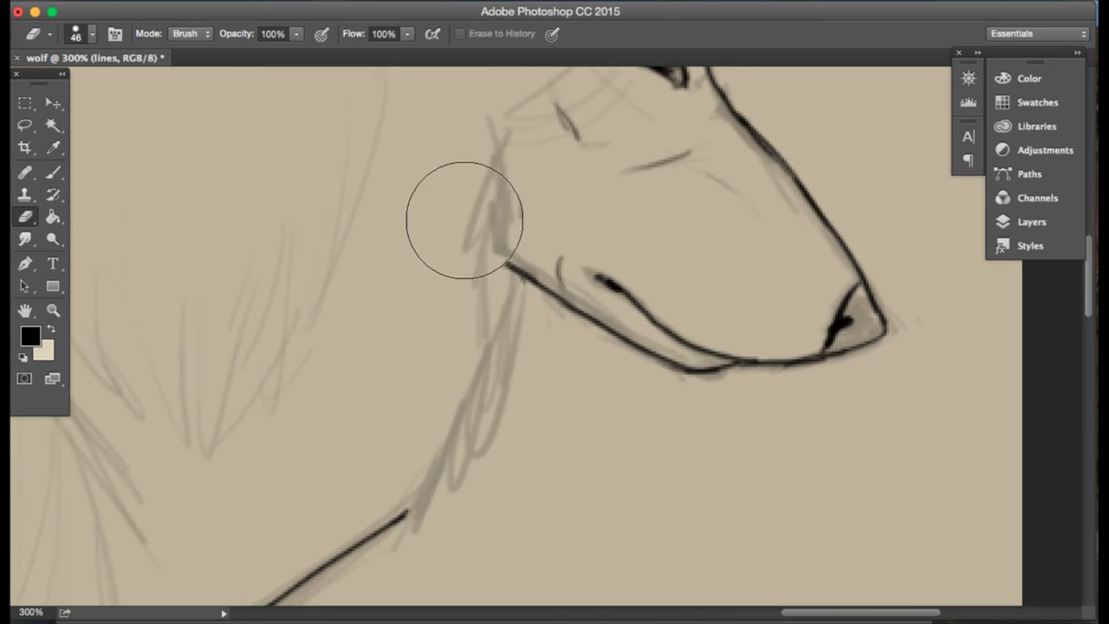
- Re-ink the throat outline with short fur strokes from the cheek past the jaw to the chest line
{"action": "key", "text": "b"}
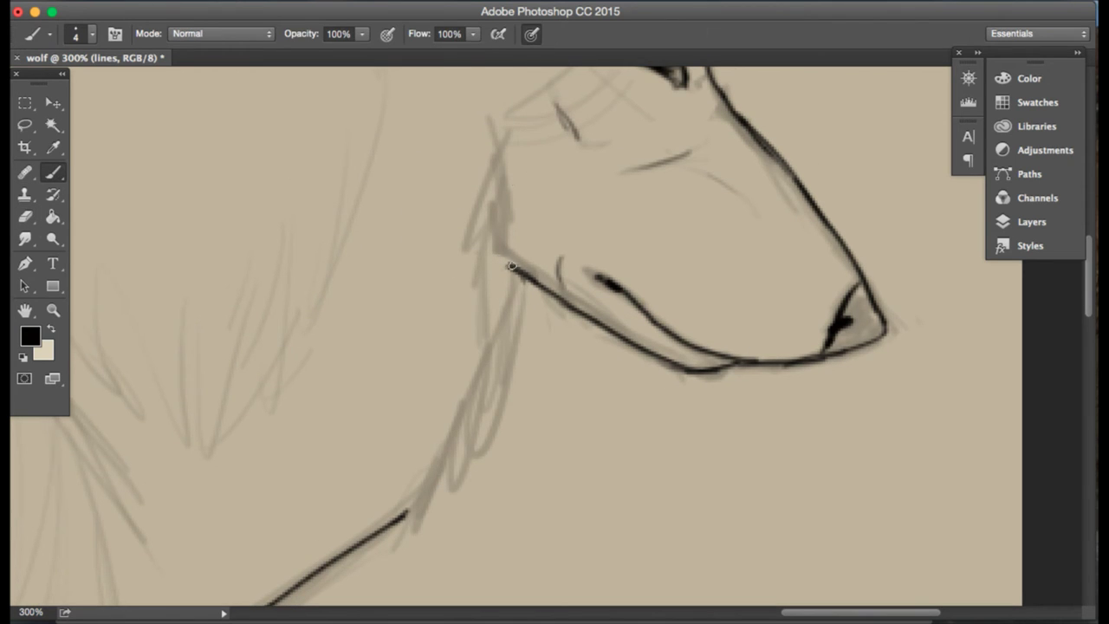
{"action": "left_click_drag", "start_coordinate": [511, 265], "coordinate": [491, 254]}
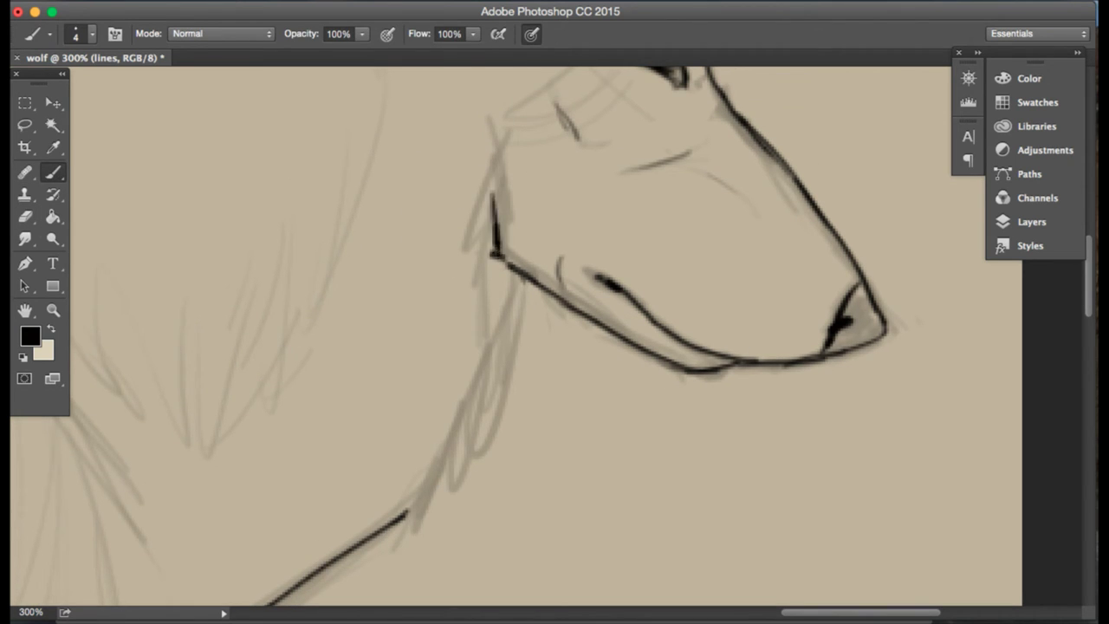
{"action": "left_click_drag", "start_coordinate": [492, 149], "coordinate": [482, 344]}
{"action": "mouse_move", "coordinate": [471, 428]}
{"action": "left_mouse_down"}
{"action": "mouse_move", "coordinate": [451, 470]}
{"action": "mouse_move", "coordinate": [391, 521]}
{"action": "left_mouse_up"}
{"action": "left_click_drag", "start_coordinate": [505, 282], "coordinate": [472, 398]}
- Ink jagged overlapping fur strokes along the top of the neck, from behind the near ear toward the withers
{"action": "scroll", "coordinate": [449, 269], "scroll_direction": "up", "scroll_amount": 5}
{"action": "scroll", "coordinate": [448, 268], "scroll_direction": "left", "scroll_amount": 3}
{"action": "scroll", "coordinate": [448, 269], "scroll_direction": "up", "scroll_amount": 8}
{"action": "scroll", "coordinate": [449, 268], "scroll_direction": "left", "scroll_amount": 3}
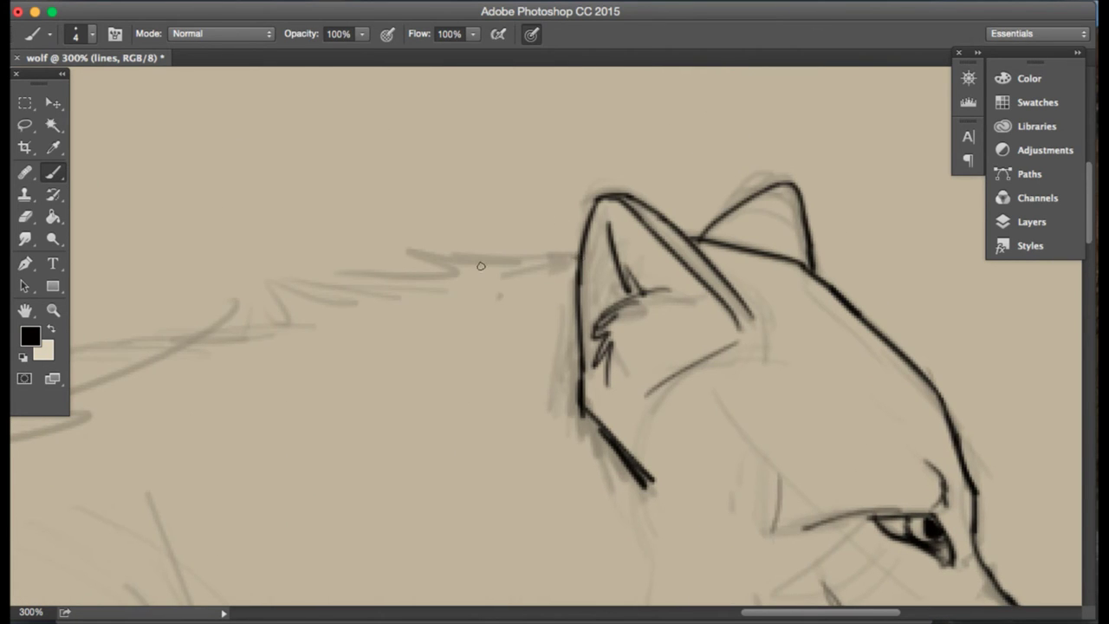
{"action": "mouse_move", "coordinate": [578, 256]}
{"action": "left_mouse_down"}
{"action": "mouse_move", "coordinate": [390, 260]}
{"action": "mouse_move", "coordinate": [273, 301]}
{"action": "left_mouse_up"}
{"action": "scroll", "coordinate": [429, 300], "scroll_direction": "left", "scroll_amount": 3}
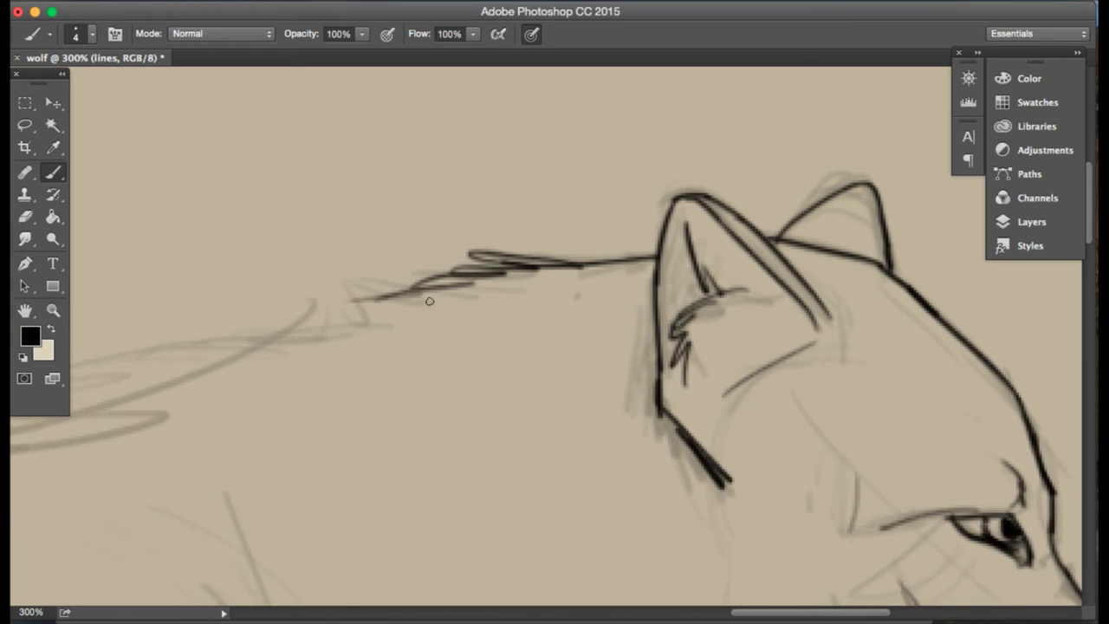
{"action": "scroll", "coordinate": [429, 300], "scroll_direction": "left", "scroll_amount": 4}
{"action": "mouse_move", "coordinate": [589, 288]}
{"action": "left_mouse_down"}
{"action": "mouse_move", "coordinate": [471, 318]}
{"action": "mouse_move", "coordinate": [473, 335]}
{"action": "mouse_move", "coordinate": [439, 347]}
{"action": "mouse_move", "coordinate": [370, 340]}
{"action": "mouse_move", "coordinate": [173, 417]}
{"action": "left_mouse_up"}
{"action": "scroll", "coordinate": [173, 417], "scroll_direction": "left", "scroll_amount": 6}
{"action": "scroll", "coordinate": [403, 343], "scroll_direction": "left", "scroll_amount": 5}
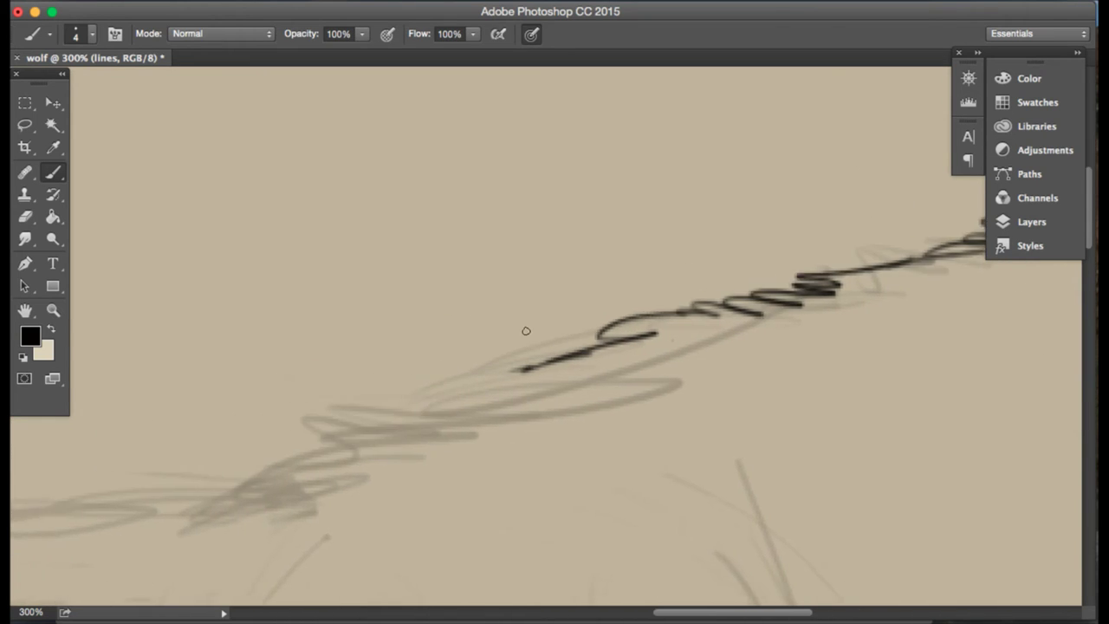
- Try to ink the outline from the withers along the flat back toward the rump
{"action": "scroll", "coordinate": [522, 327], "scroll_direction": "down", "scroll_amount": 4}
{"action": "mouse_move", "coordinate": [754, 186]}
{"action": "left_mouse_down"}
{"action": "mouse_move", "coordinate": [579, 231]}
{"action": "mouse_move", "coordinate": [537, 228]}
{"action": "mouse_move", "coordinate": [522, 258]}
{"action": "mouse_move", "coordinate": [445, 309]}
{"action": "left_mouse_up"}
{"action": "scroll", "coordinate": [445, 309], "scroll_direction": "left", "scroll_amount": 5}
{"action": "left_click_drag", "start_coordinate": [583, 313], "coordinate": [385, 321]}
{"action": "scroll", "coordinate": [483, 314], "scroll_direction": "left", "scroll_amount": 5}
{"action": "scroll", "coordinate": [480, 285], "scroll_direction": "left", "scroll_amount": 5}
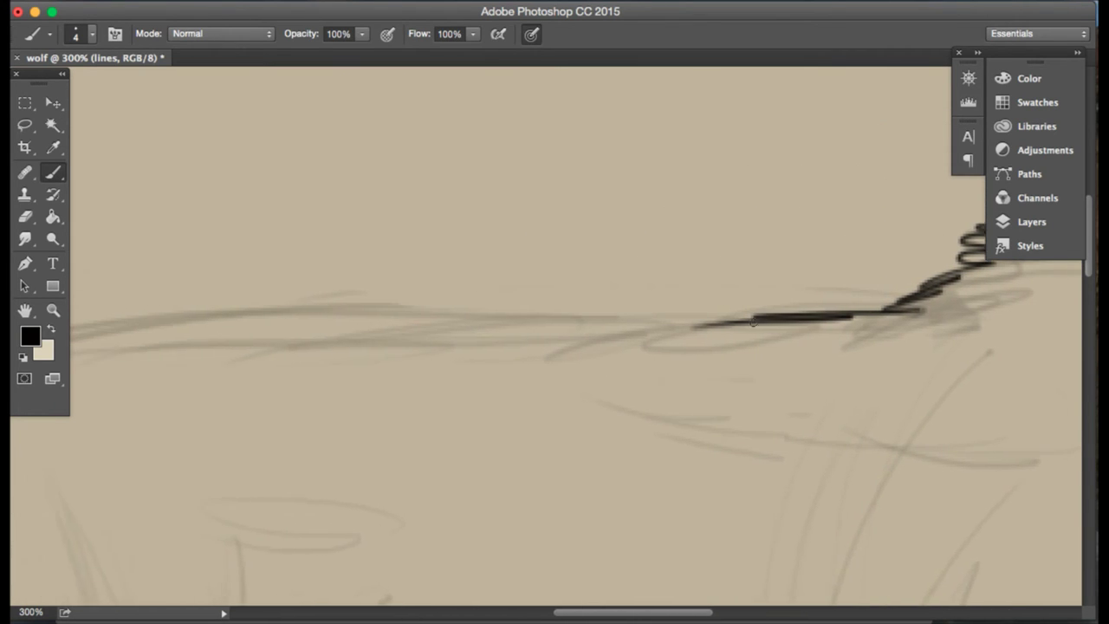
{"action": "left_click_drag", "start_coordinate": [805, 317], "coordinate": [562, 329]}
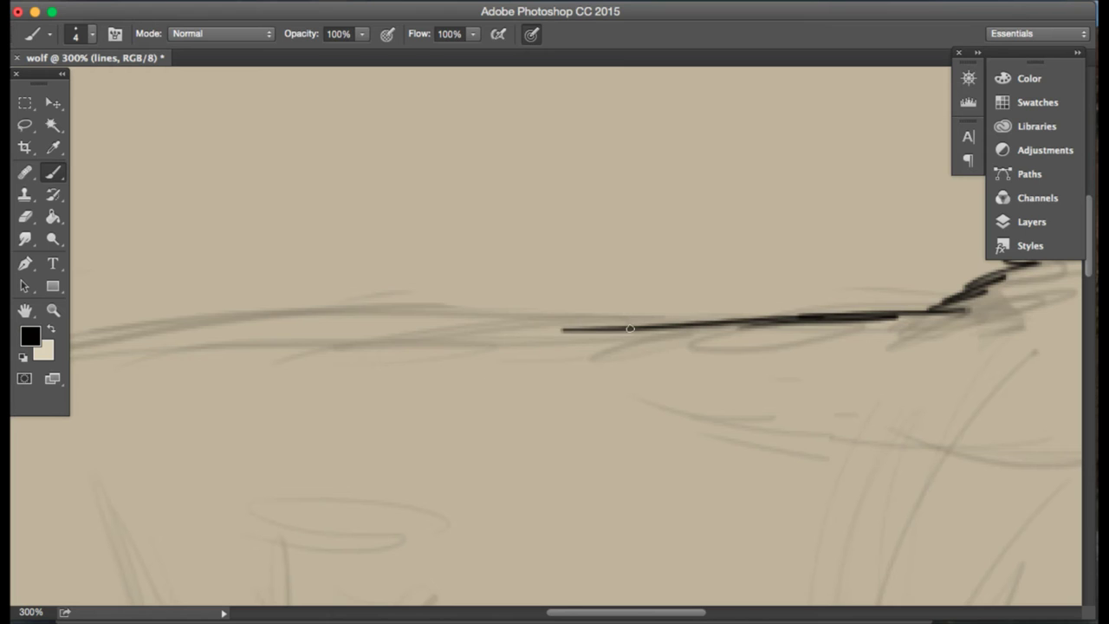
{"action": "left_click_drag", "start_coordinate": [630, 328], "coordinate": [364, 331]}
{"action": "scroll", "coordinate": [356, 324], "scroll_direction": "left", "scroll_amount": 5}
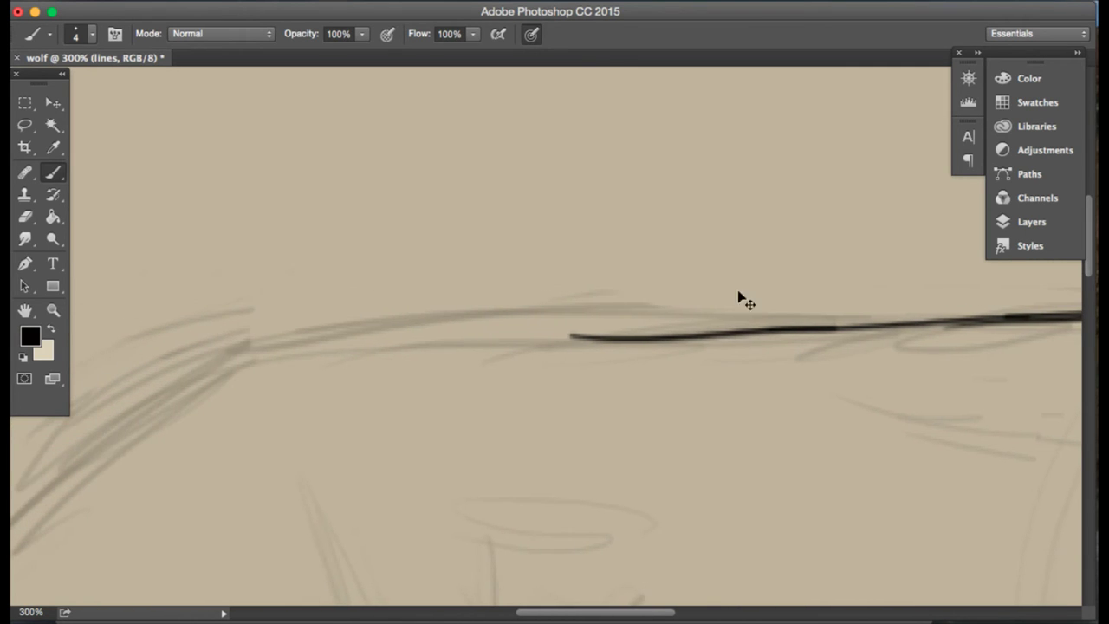
{"action": "key", "text": "super+z"}
{"action": "left_click_drag", "start_coordinate": [823, 327], "coordinate": [359, 334]}
{"action": "key", "text": "super+z"}
- Erase the inked line along the flat back and the jagged fur at the withers
{"action": "left_click", "coordinate": [53, 309]}
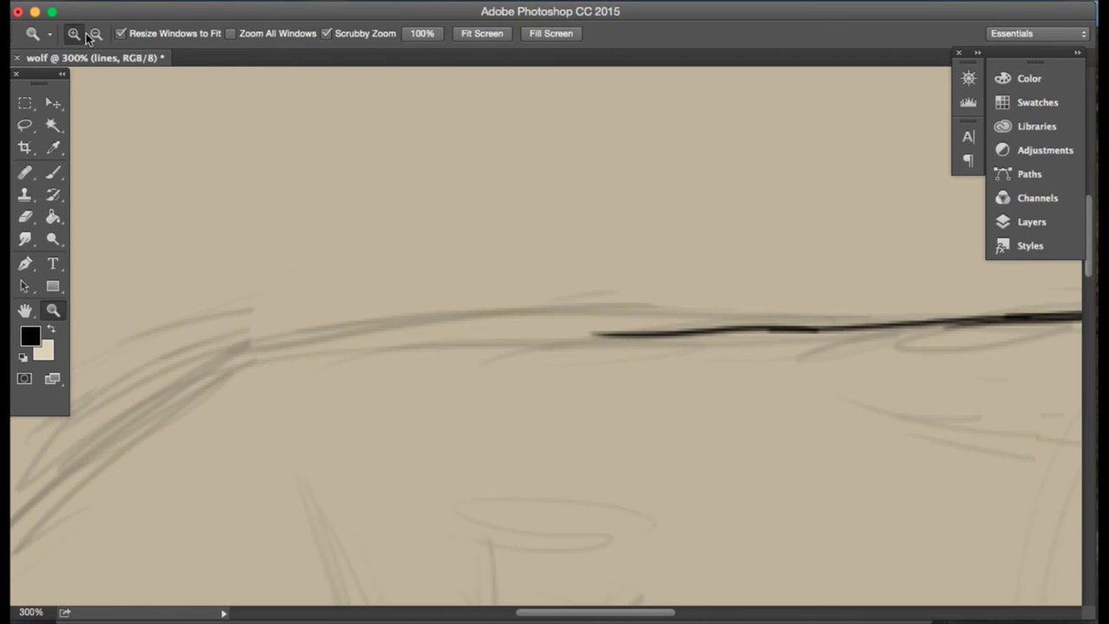
{"action": "left_click_drag", "start_coordinate": [118, 119], "coordinate": [112, 123]}
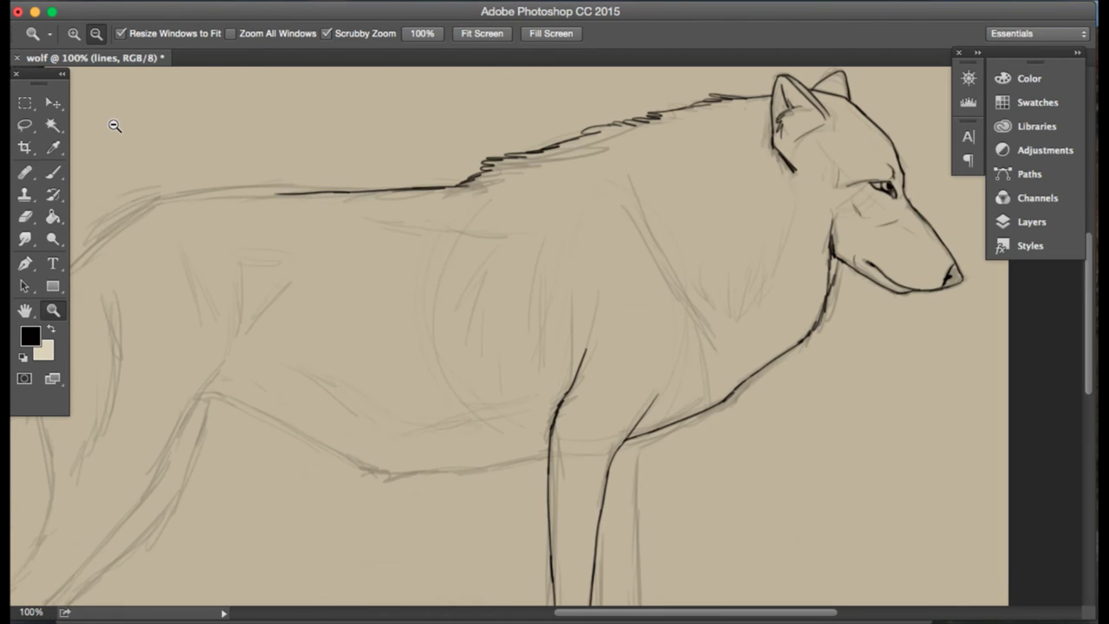
{"action": "left_click", "coordinate": [25, 217]}
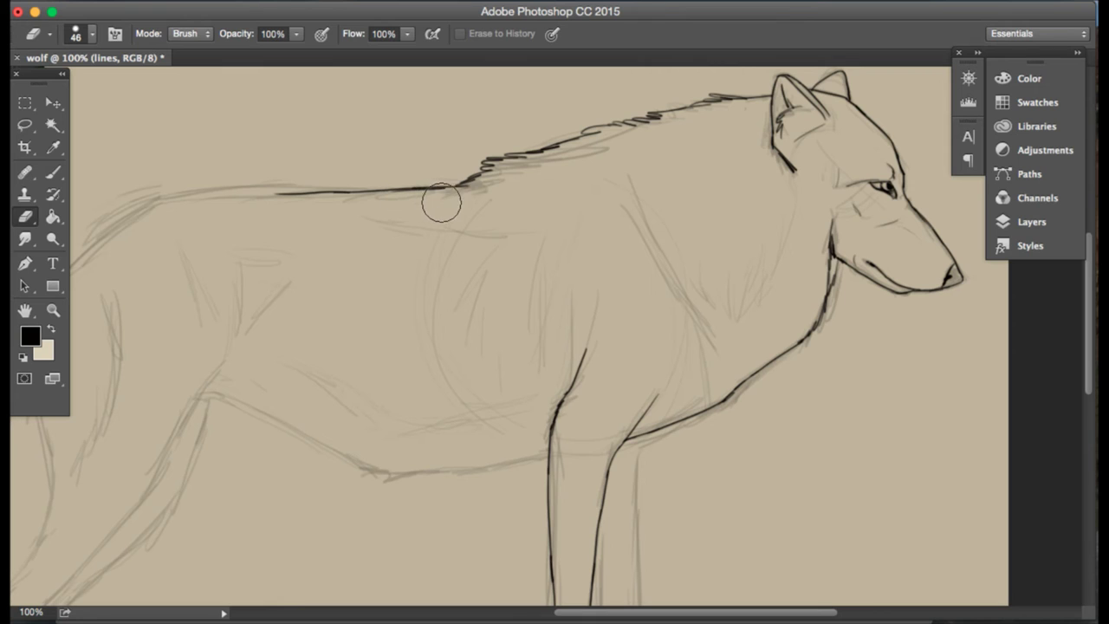
{"action": "left_click_drag", "start_coordinate": [440, 198], "coordinate": [166, 196]}
{"action": "left_click", "coordinate": [52, 171]}
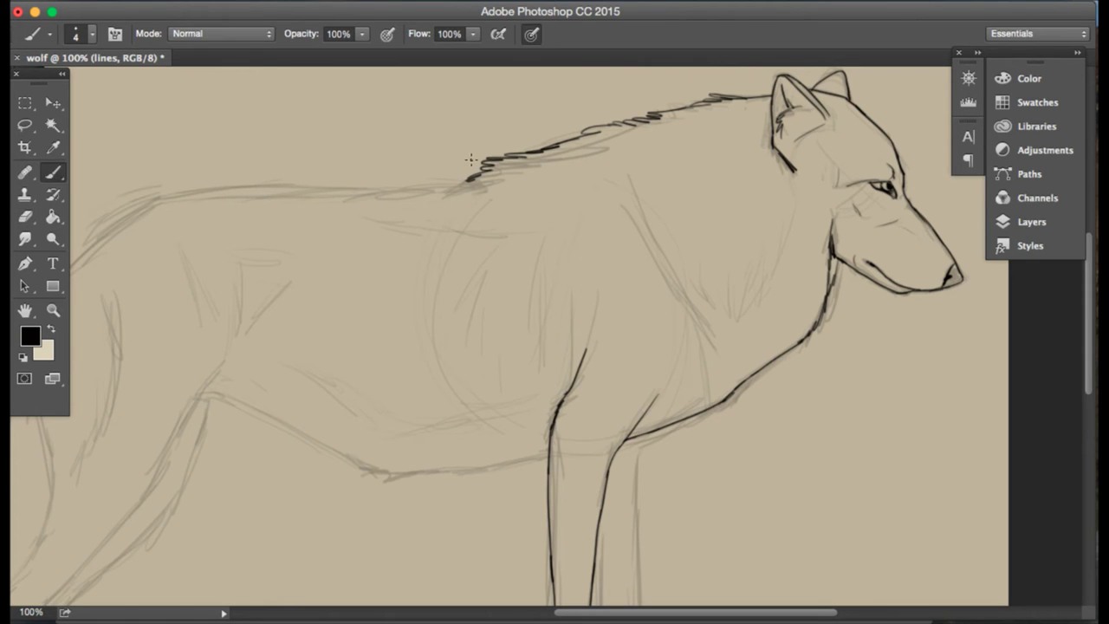
{"action": "key", "text": "e"}
{"action": "mouse_move", "coordinate": [503, 181]}
{"action": "left_mouse_down"}
{"action": "mouse_move", "coordinate": [507, 161]}
{"action": "mouse_move", "coordinate": [468, 182]}
{"action": "left_mouse_up"}
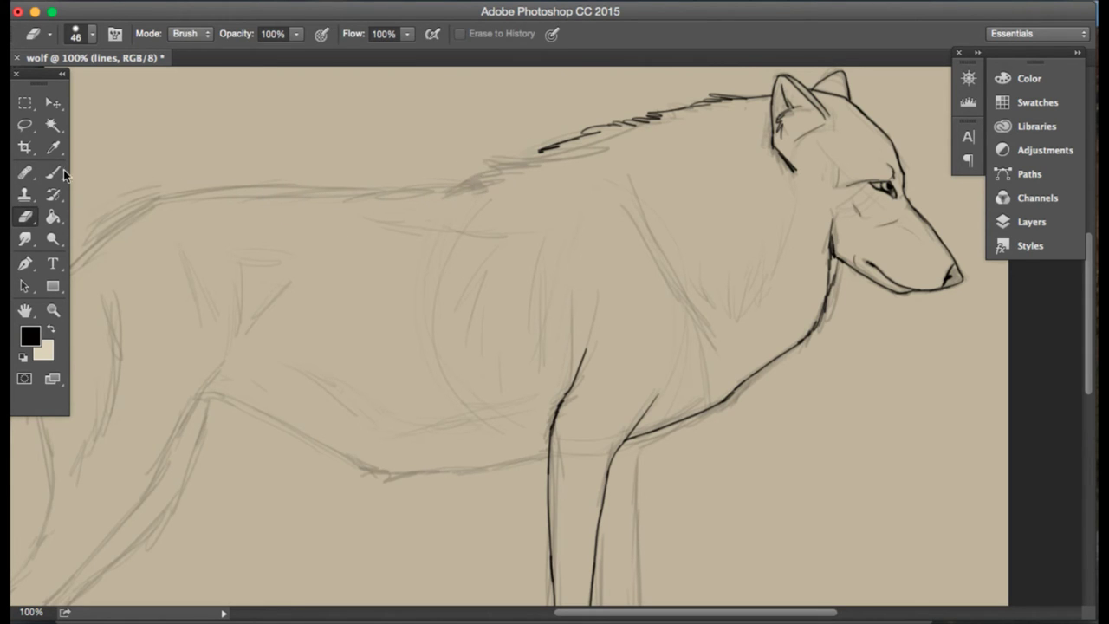
- Re-ink the withers with short slanted fur strokes running down from the neck's top line
{"action": "left_click", "coordinate": [55, 171]}
{"action": "mouse_move", "coordinate": [539, 145]}
{"action": "left_mouse_down"}
{"action": "mouse_move", "coordinate": [504, 165]}
{"action": "mouse_move", "coordinate": [517, 161]}
{"action": "left_mouse_up"}
{"action": "key", "text": "ctrl+z"}
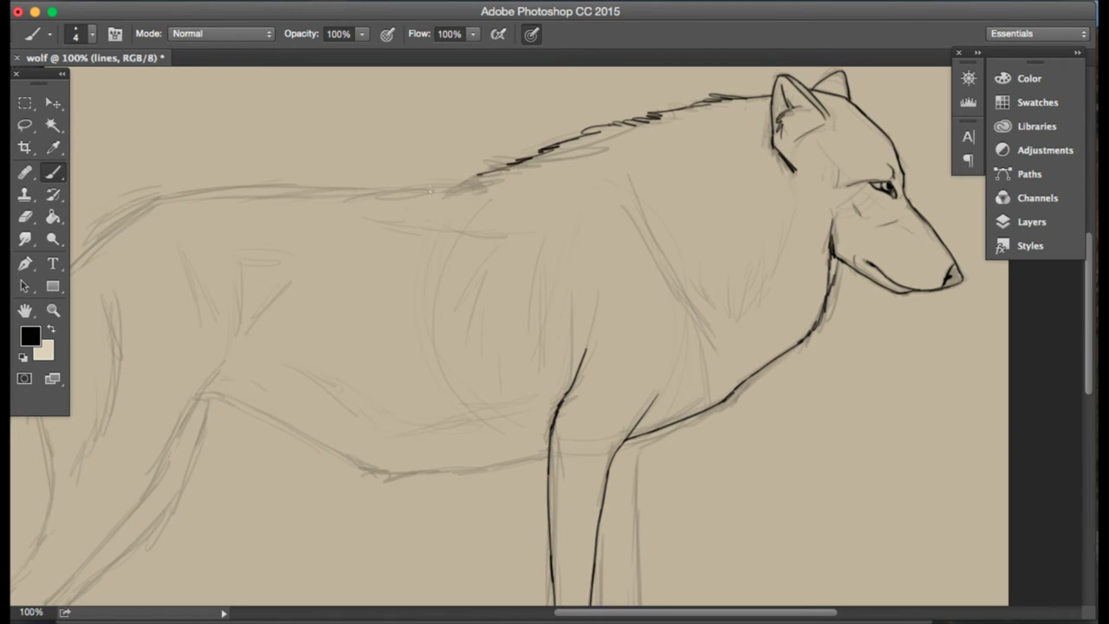
- Ink a curved fur-marking line on the upper side and the front part of the back line above it
{"action": "left_click_drag", "start_coordinate": [492, 221], "coordinate": [350, 215]}
{"action": "mouse_move", "coordinate": [486, 221]}
{"action": "left_mouse_down"}
{"action": "mouse_move", "coordinate": [405, 224]}
{"action": "mouse_move", "coordinate": [349, 210]}
{"action": "left_mouse_up"}
{"action": "left_click_drag", "start_coordinate": [474, 181], "coordinate": [194, 201]}
{"action": "key", "text": "super+z"}
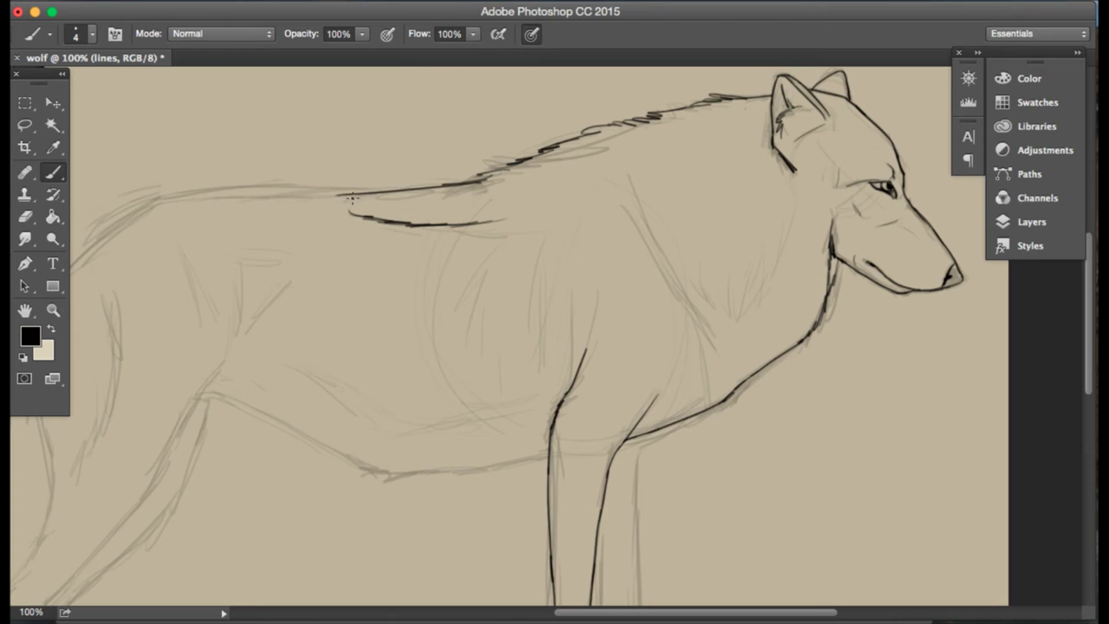
{"action": "left_click_drag", "start_coordinate": [354, 196], "coordinate": [174, 206]}
{"action": "key", "text": "super+z"}
{"action": "left_click_drag", "start_coordinate": [335, 193], "coordinate": [187, 191]}
{"action": "key", "text": "super+z"}
{"action": "key", "text": "super+z"}
{"action": "left_click_drag", "start_coordinate": [546, 453], "coordinate": [390, 488]}
{"action": "key", "text": "super+z"}
- Ink a long curved shoulder line down the neck and a light jagged fur edge below the cheek
{"action": "left_click_drag", "start_coordinate": [617, 169], "coordinate": [691, 342]}
{"action": "key", "text": "super+z"}
{"action": "left_click_drag", "start_coordinate": [627, 185], "coordinate": [713, 351]}
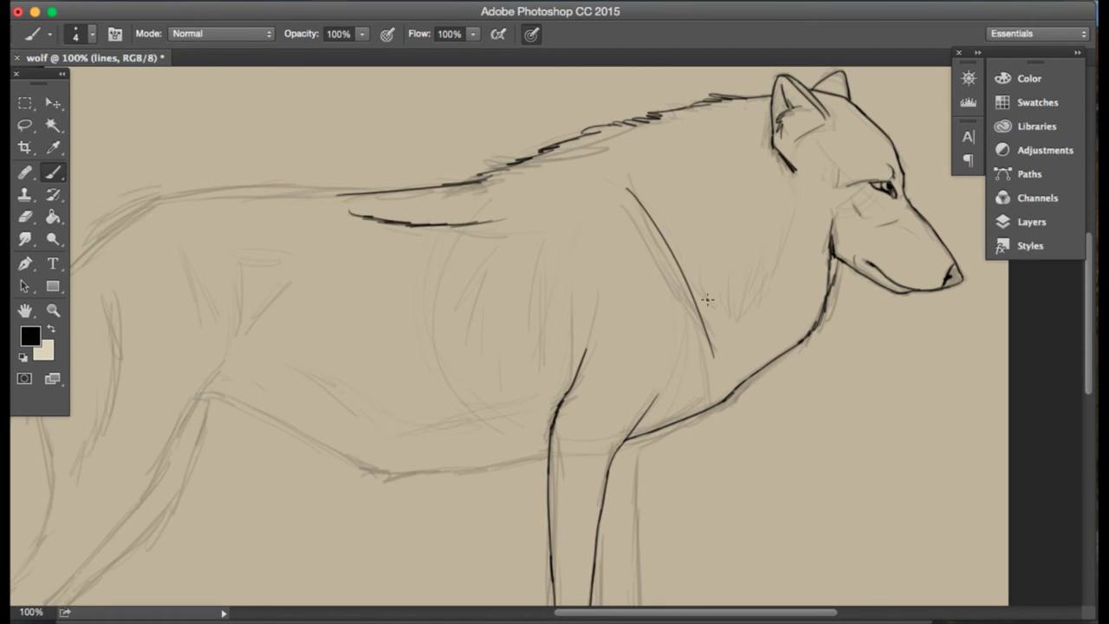
{"action": "mouse_move", "coordinate": [805, 193]}
{"action": "left_mouse_down"}
{"action": "mouse_move", "coordinate": [780, 264]}
{"action": "mouse_move", "coordinate": [756, 303]}
{"action": "mouse_move", "coordinate": [722, 305]}
{"action": "left_mouse_up"}
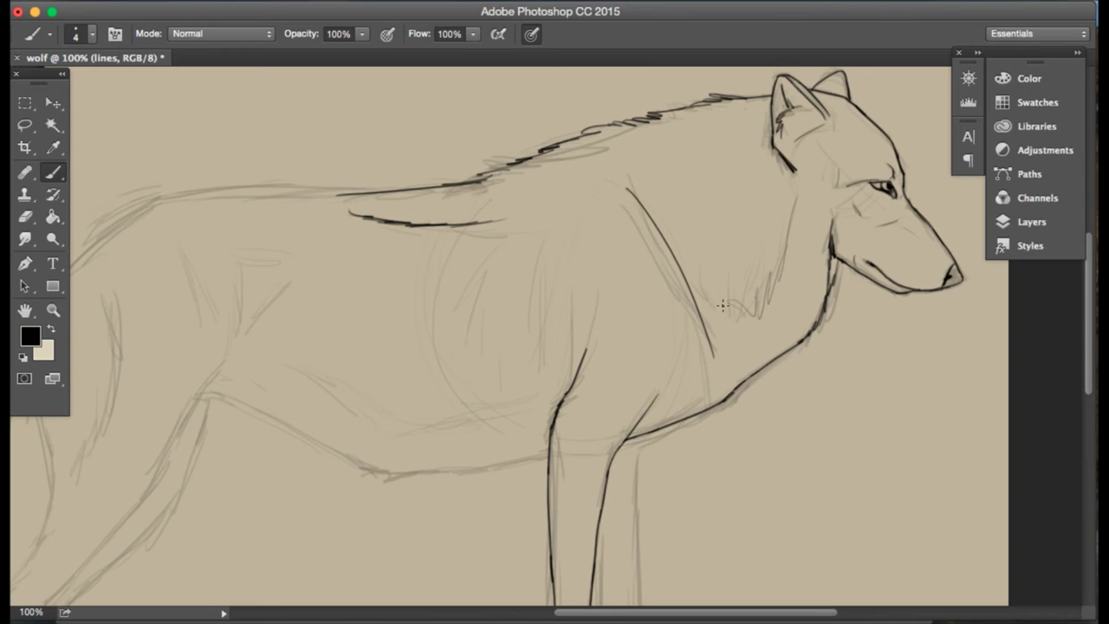
- Extend the upper-side marking line with a jagged fur edge down behind the shoulder toward the front leg
{"action": "left_click_drag", "start_coordinate": [435, 260], "coordinate": [514, 226]}
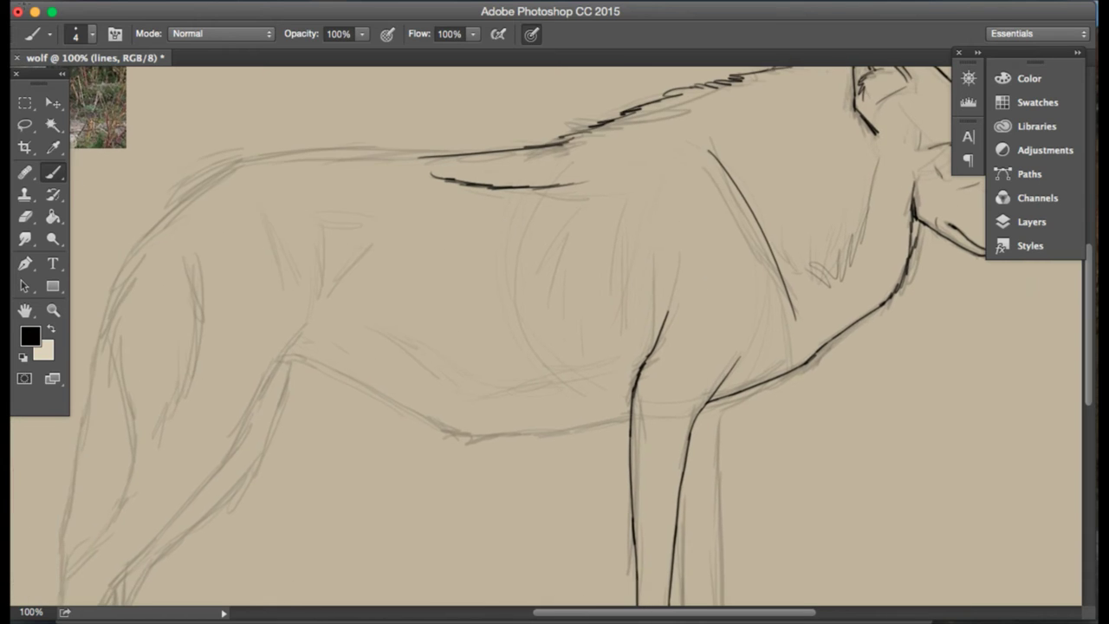
{"action": "left_click_drag", "start_coordinate": [373, 197], "coordinate": [668, 345]}
{"action": "left_click", "coordinate": [52, 315]}
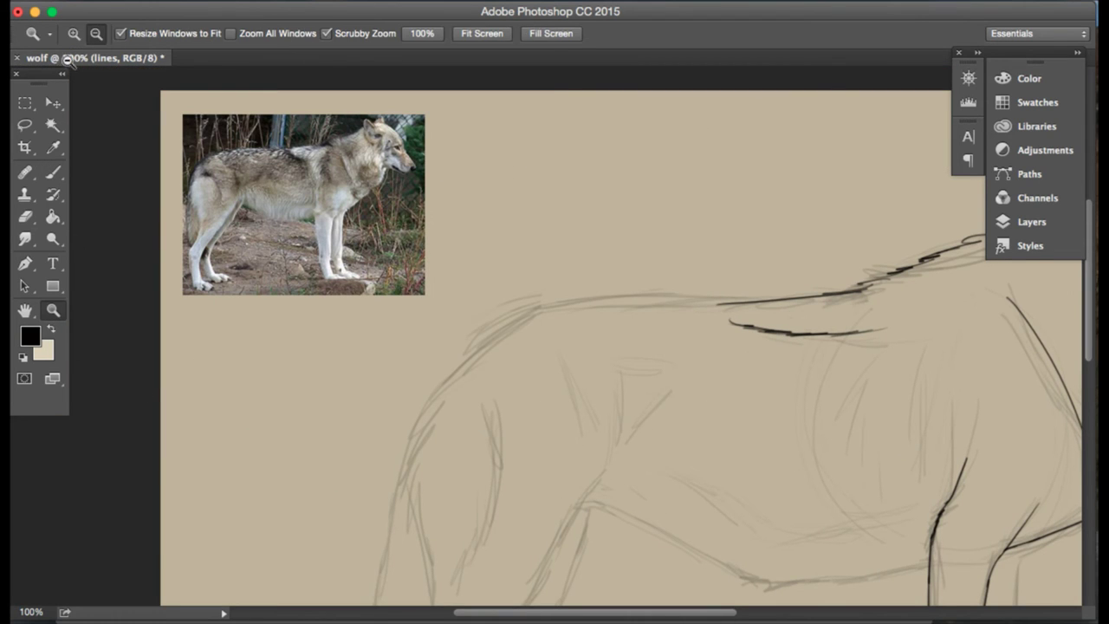
{"action": "left_click", "coordinate": [802, 373]}
{"action": "scroll", "coordinate": [735, 354], "scroll_direction": "right", "scroll_amount": 10}
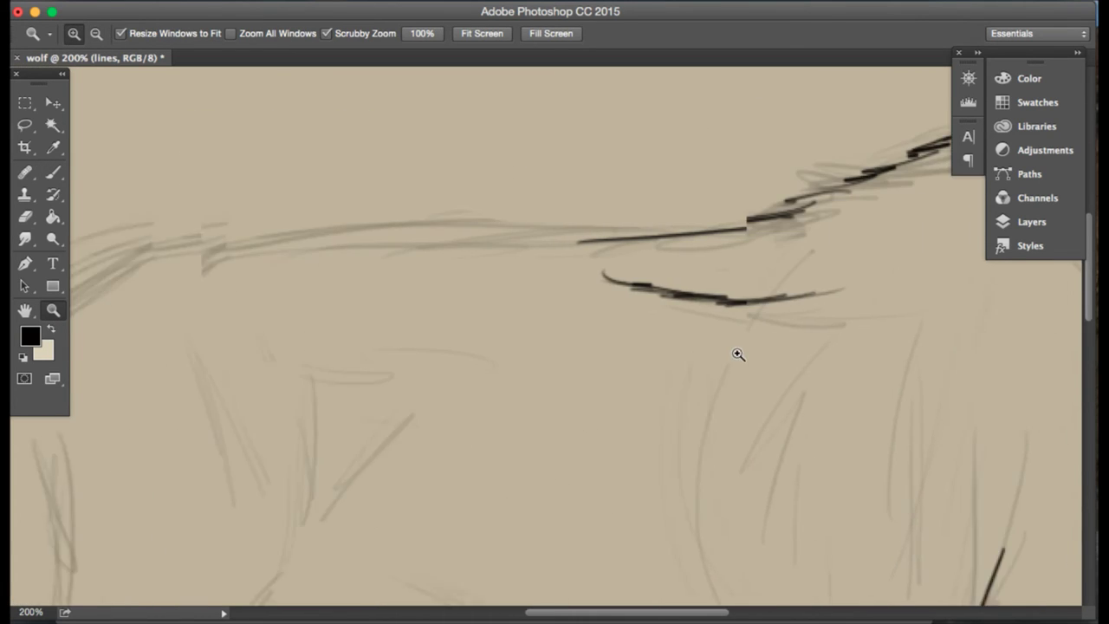
{"action": "key", "text": "b"}
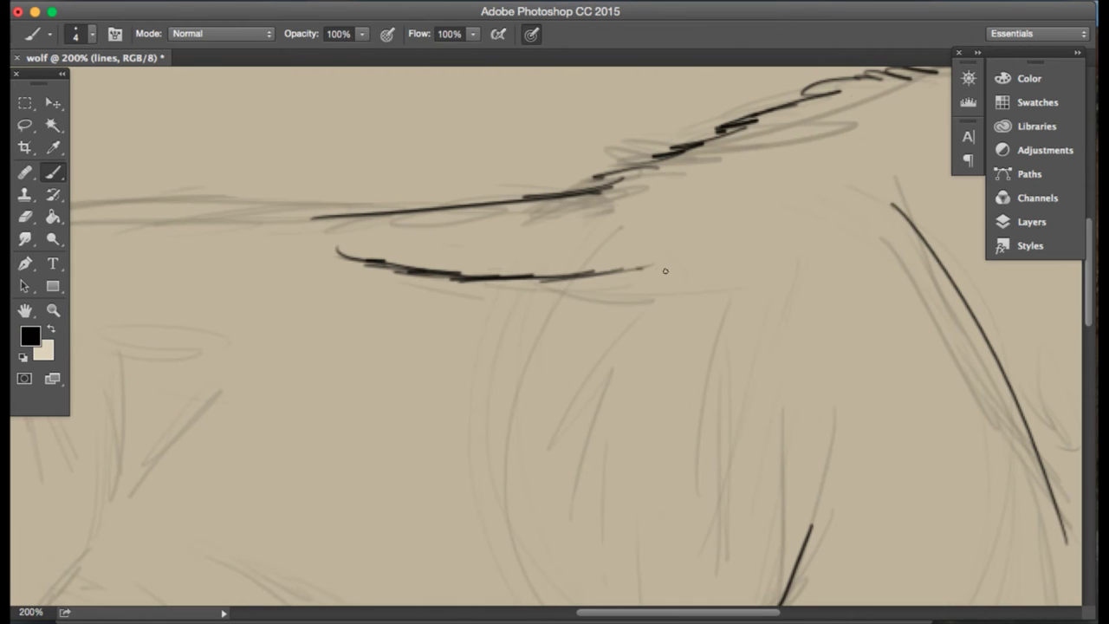
{"action": "mouse_move", "coordinate": [645, 265]}
{"action": "left_mouse_down"}
{"action": "mouse_move", "coordinate": [667, 348]}
{"action": "mouse_move", "coordinate": [657, 416]}
{"action": "mouse_move", "coordinate": [674, 500]}
{"action": "left_mouse_up"}
{"action": "scroll", "coordinate": [679, 395], "scroll_direction": "down", "scroll_amount": 3}
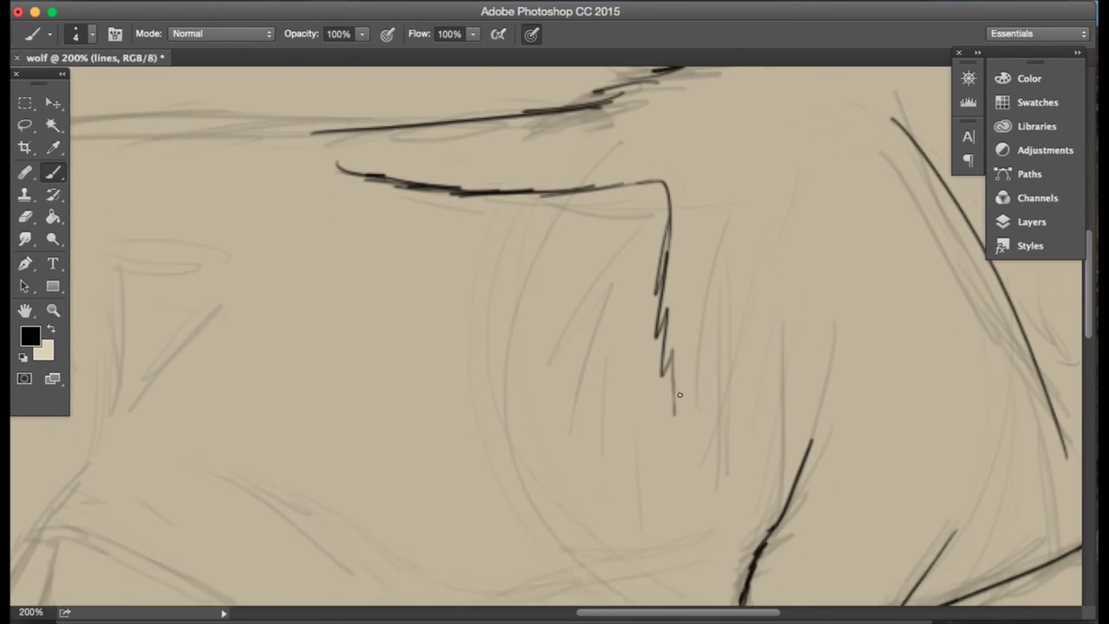
{"action": "scroll", "coordinate": [679, 395], "scroll_direction": "down", "scroll_amount": 3}
{"action": "left_click_drag", "start_coordinate": [679, 326], "coordinate": [718, 461]}
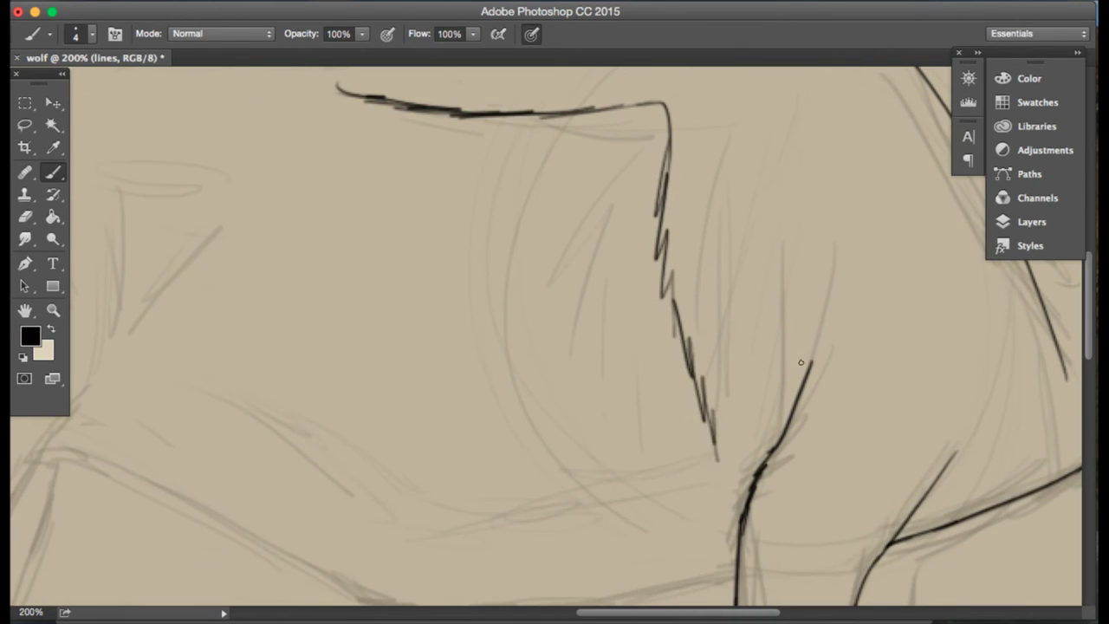
- Erase the curved marking line on the upper side together with its corner behind the shoulder
{"action": "scroll", "coordinate": [737, 138], "scroll_direction": "up", "scroll_amount": 8}
{"action": "scroll", "coordinate": [655, 217], "scroll_direction": "up", "scroll_amount": 3}
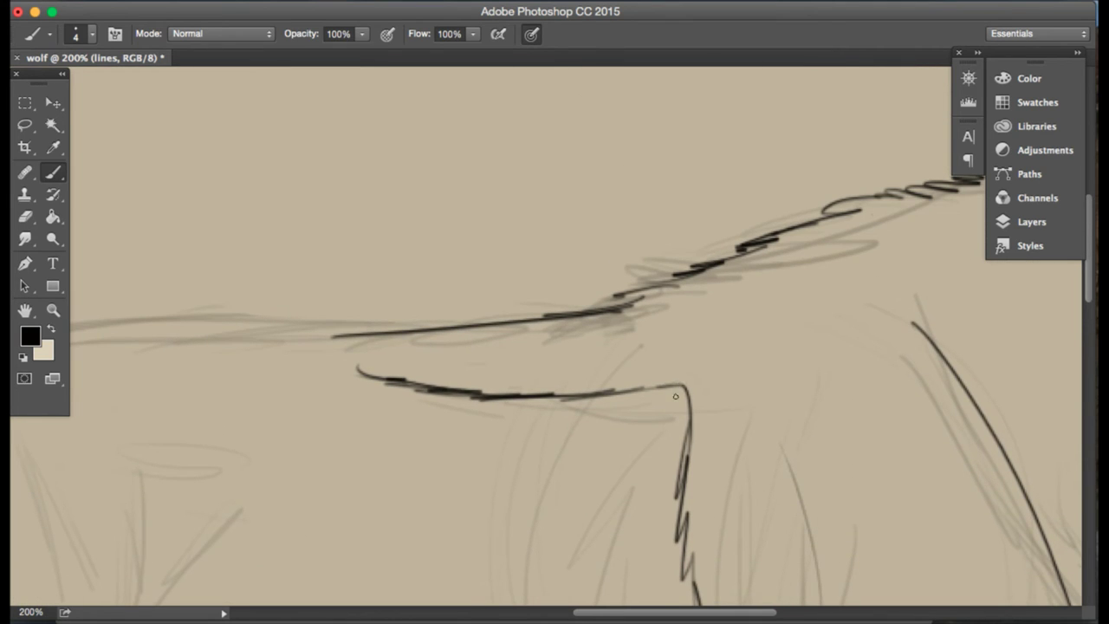
{"action": "left_click_drag", "start_coordinate": [676, 396], "coordinate": [528, 394]}
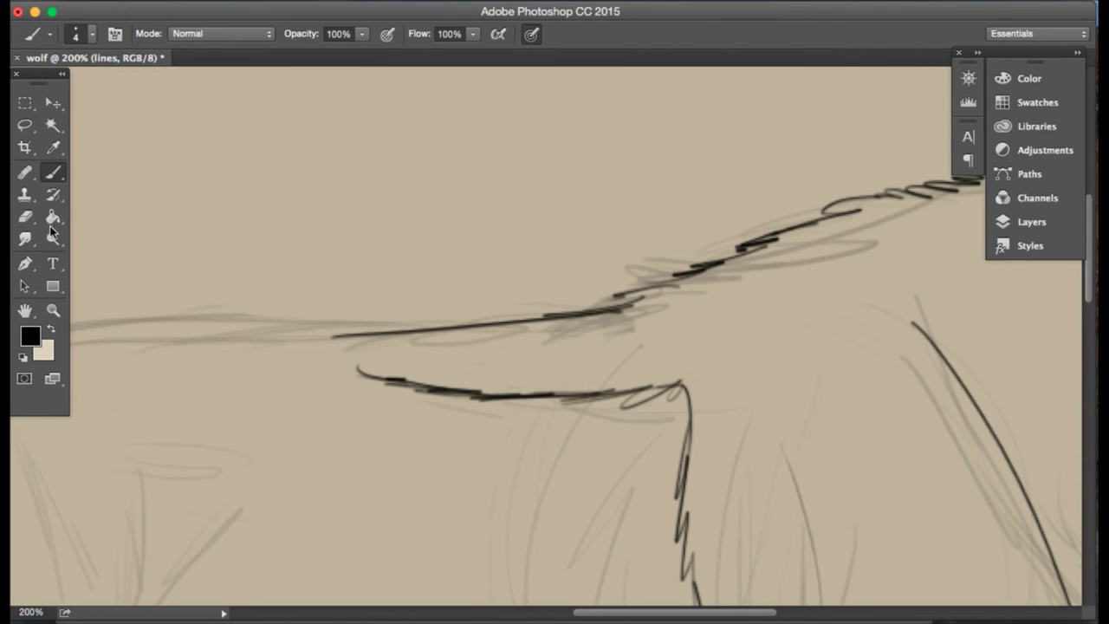
{"action": "key", "text": "e"}
{"action": "mouse_move", "coordinate": [686, 403]}
{"action": "left_mouse_down"}
{"action": "mouse_move", "coordinate": [545, 416]}
{"action": "mouse_move", "coordinate": [357, 374]}
{"action": "left_mouse_up"}
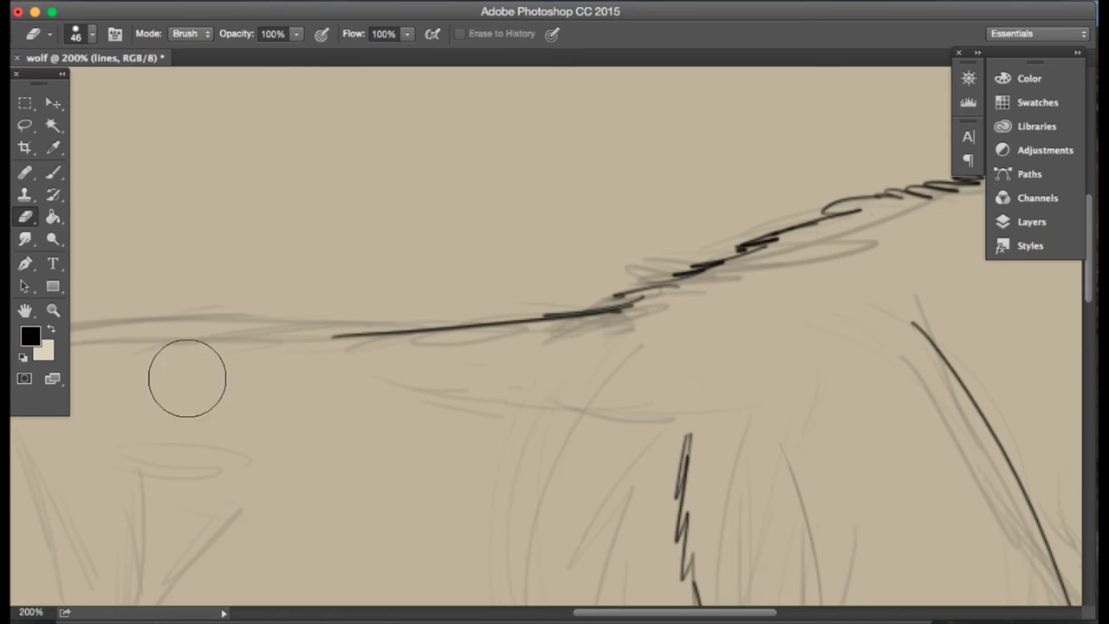
- Redraw the upper-side marking as a jagged fur line and extend the back outline to the rump
{"action": "left_click", "coordinate": [53, 174]}
{"action": "mouse_move", "coordinate": [688, 431]}
{"action": "left_mouse_down"}
{"action": "mouse_move", "coordinate": [629, 411]}
{"action": "mouse_move", "coordinate": [488, 424]}
{"action": "mouse_move", "coordinate": [554, 405]}
{"action": "mouse_move", "coordinate": [383, 397]}
{"action": "mouse_move", "coordinate": [321, 372]}
{"action": "mouse_move", "coordinate": [356, 388]}
{"action": "mouse_move", "coordinate": [339, 382]}
{"action": "mouse_move", "coordinate": [338, 338]}
{"action": "mouse_move", "coordinate": [185, 336]}
{"action": "left_mouse_up"}
{"action": "mouse_move", "coordinate": [186, 336]}
{"action": "left_mouse_down"}
{"action": "mouse_move", "coordinate": [499, 324]}
{"action": "mouse_move", "coordinate": [296, 348]}
{"action": "left_mouse_up"}
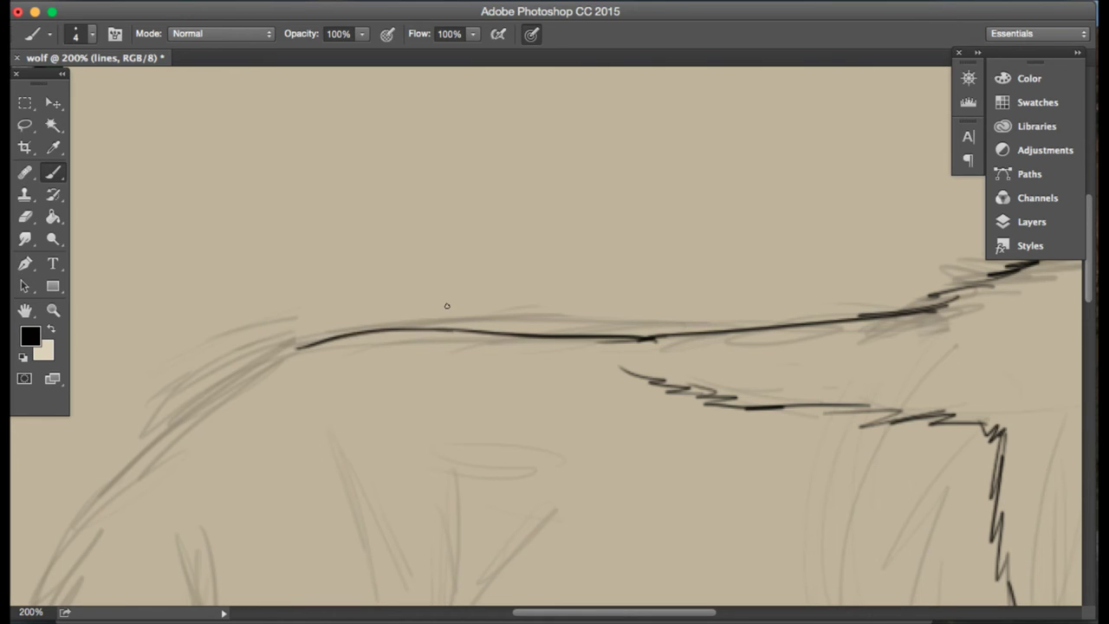
- Redraw the back outline as a smooth curve over the rump, replacing the previous stroke
{"action": "key", "text": "ctrl+z"}
{"action": "mouse_move", "coordinate": [463, 330]}
{"action": "left_mouse_down"}
{"action": "mouse_move", "coordinate": [344, 341]}
{"action": "mouse_move", "coordinate": [227, 386]}
{"action": "left_mouse_up"}
{"action": "key", "text": "ctrl+z"}
{"action": "left_click_drag", "start_coordinate": [350, 334], "coordinate": [246, 394]}
{"action": "key", "text": "ctrl+z"}
{"action": "left_click_drag", "start_coordinate": [362, 332], "coordinate": [208, 399]}
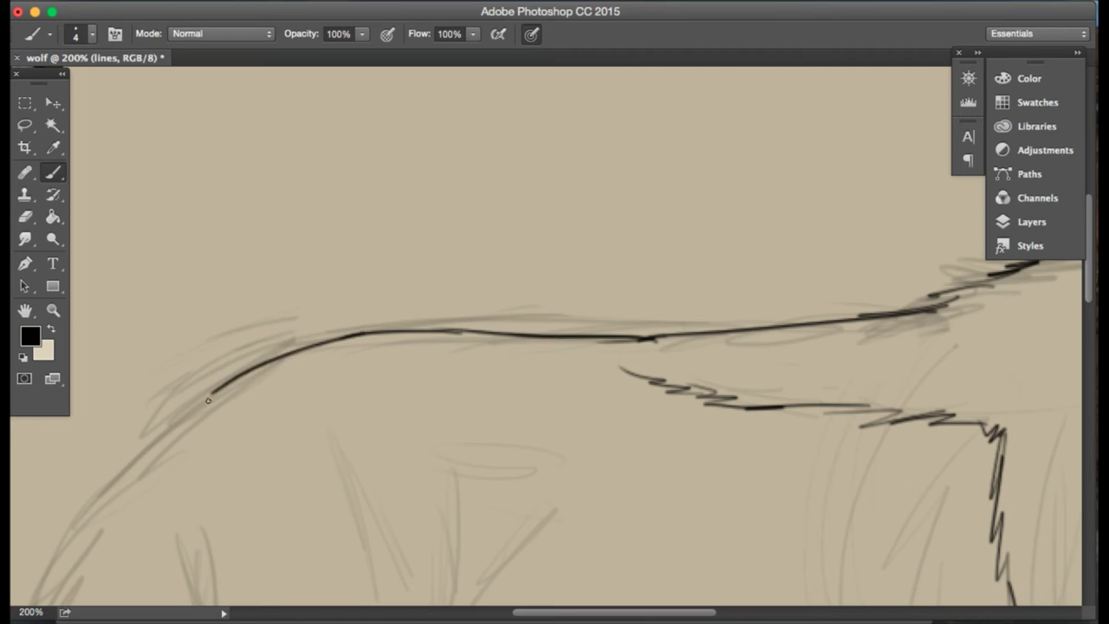
- Ink a jagged fur edge from the rump down the back of the hind thigh
{"action": "scroll", "coordinate": [218, 403], "scroll_direction": "down", "scroll_amount": 5}
{"action": "scroll", "coordinate": [219, 402], "scroll_direction": "left", "scroll_amount": 6}
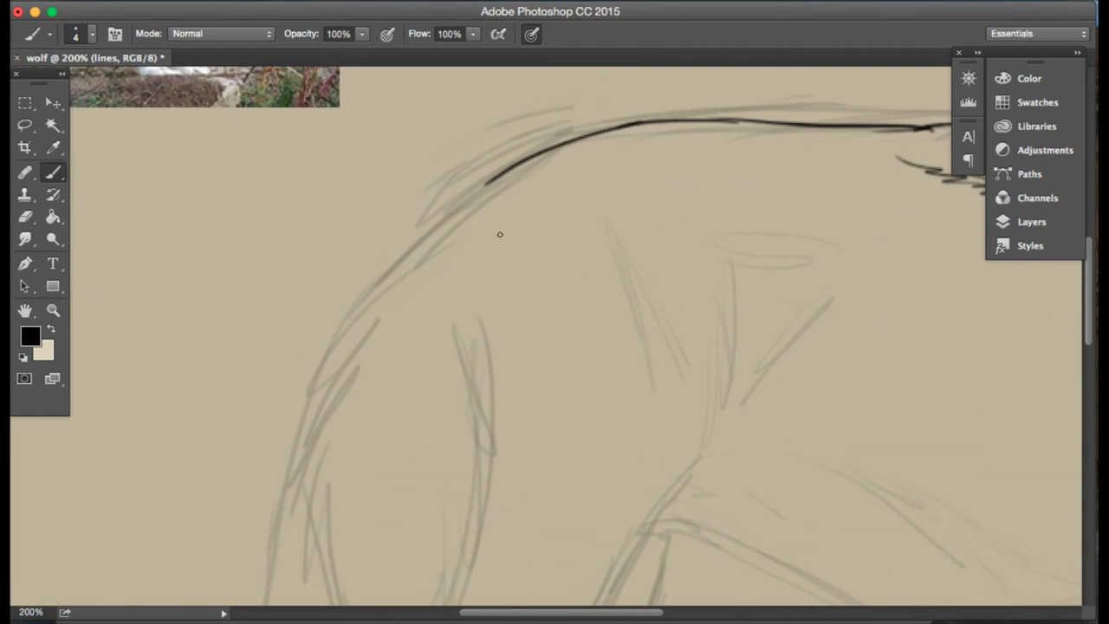
{"action": "mouse_move", "coordinate": [498, 183]}
{"action": "left_mouse_down"}
{"action": "mouse_move", "coordinate": [421, 241]}
{"action": "mouse_move", "coordinate": [404, 268]}
{"action": "mouse_move", "coordinate": [409, 284]}
{"action": "mouse_move", "coordinate": [315, 420]}
{"action": "mouse_move", "coordinate": [312, 513]}
{"action": "left_mouse_up"}
{"action": "scroll", "coordinate": [308, 381], "scroll_direction": "down", "scroll_amount": 5}
{"action": "scroll", "coordinate": [308, 378], "scroll_direction": "down", "scroll_amount": 3}
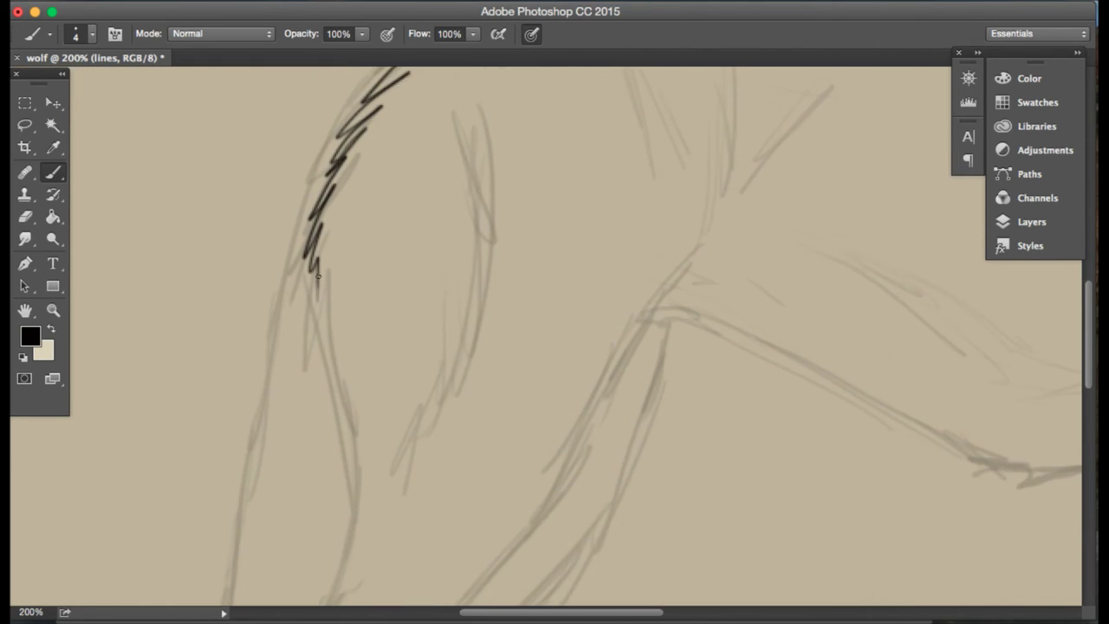
- Continue the rear outline below the jagged fur as a smooth line curving around the back of the hind thigh
{"action": "left_click_drag", "start_coordinate": [317, 275], "coordinate": [360, 467]}
{"action": "scroll", "coordinate": [354, 440], "scroll_direction": "down", "scroll_amount": 3}
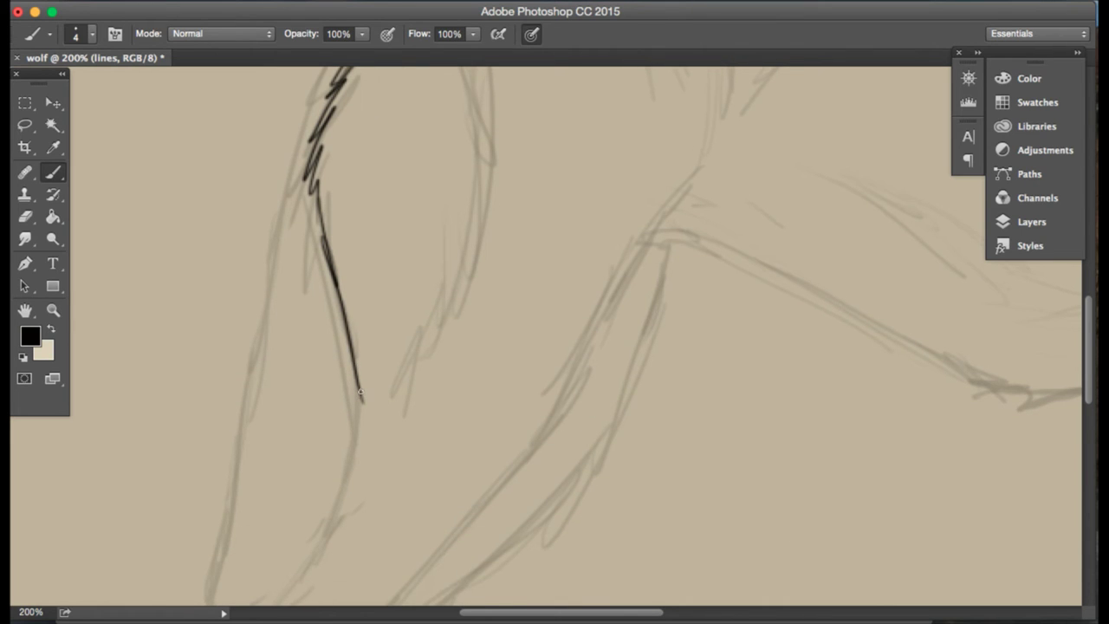
{"action": "left_click_drag", "start_coordinate": [360, 392], "coordinate": [345, 516]}
{"action": "scroll", "coordinate": [345, 516], "scroll_direction": "down", "scroll_amount": 5}
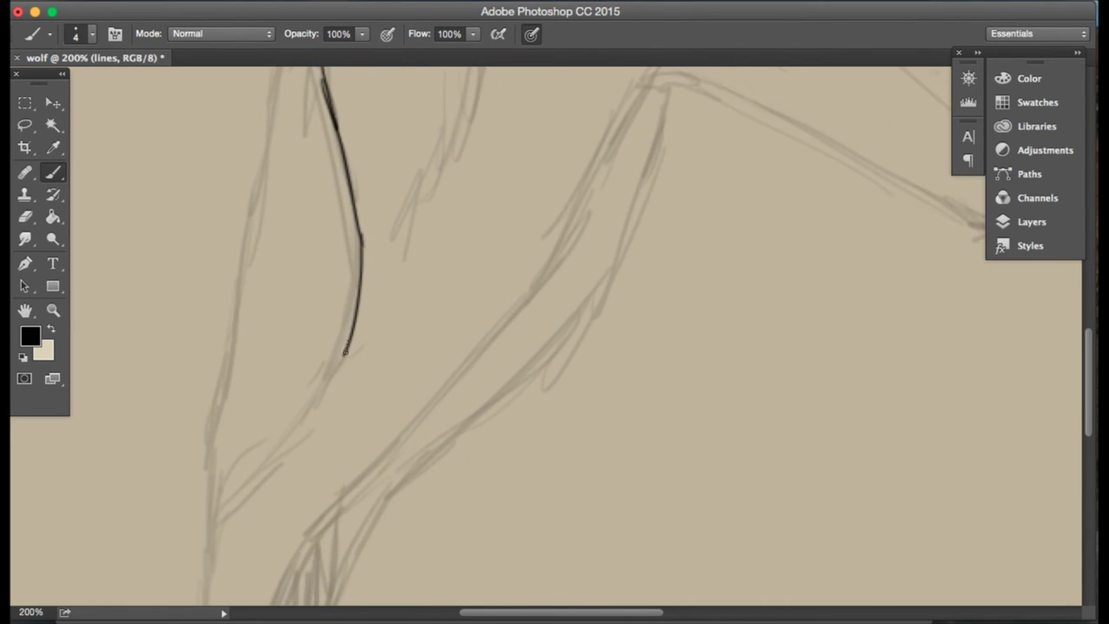
- Ink the rear edge of the hind leg from the thigh curve down to the hock
{"action": "left_click_drag", "start_coordinate": [344, 351], "coordinate": [270, 489]}
{"action": "key", "text": "ctrl+z"}
{"action": "mouse_move", "coordinate": [345, 355]}
{"action": "left_mouse_down"}
{"action": "mouse_move", "coordinate": [223, 510]}
{"action": "mouse_move", "coordinate": [210, 563]}
{"action": "left_mouse_up"}
{"action": "key", "text": "ctrl+z"}
- Ink light, broken fur strokes down the inside of the hind thigh along the sketched marking
{"action": "scroll", "coordinate": [386, 370], "scroll_direction": "up", "scroll_amount": 3}
{"action": "scroll", "coordinate": [385, 370], "scroll_direction": "up", "scroll_amount": 5}
{"action": "scroll", "coordinate": [386, 369], "scroll_direction": "right", "scroll_amount": 3}
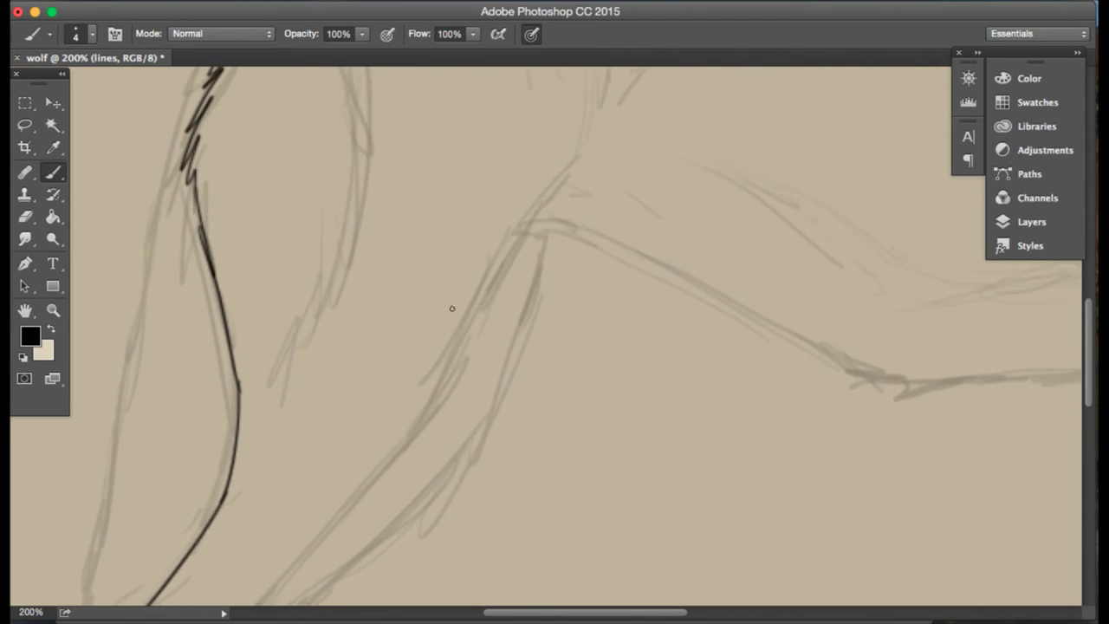
{"action": "mouse_move", "coordinate": [322, 123]}
{"action": "left_mouse_down"}
{"action": "mouse_move", "coordinate": [346, 232]}
{"action": "mouse_move", "coordinate": [341, 299]}
{"action": "mouse_move", "coordinate": [317, 387]}
{"action": "mouse_move", "coordinate": [276, 447]}
{"action": "left_mouse_up"}
- Ink the front edge of the hind thigh diagonally down toward the lower leg
{"action": "left_click_drag", "start_coordinate": [580, 230], "coordinate": [459, 394]}
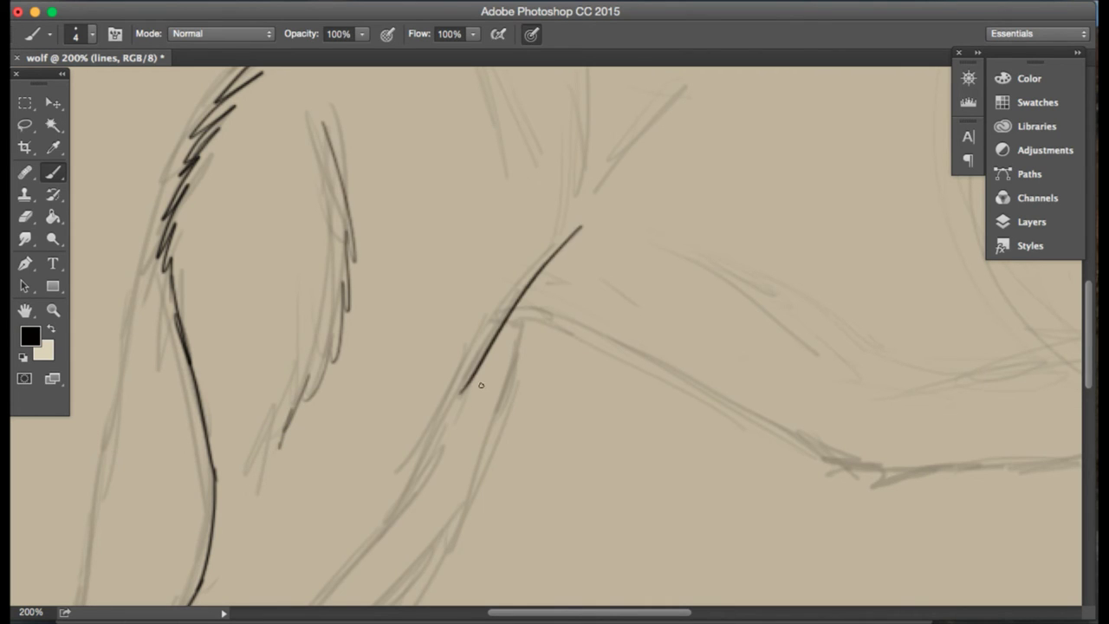
{"action": "scroll", "coordinate": [481, 373], "scroll_direction": "down", "scroll_amount": 3}
{"action": "mouse_move", "coordinate": [466, 304]}
{"action": "left_mouse_down"}
{"action": "mouse_move", "coordinate": [390, 454]}
{"action": "mouse_move", "coordinate": [322, 524]}
{"action": "left_mouse_up"}
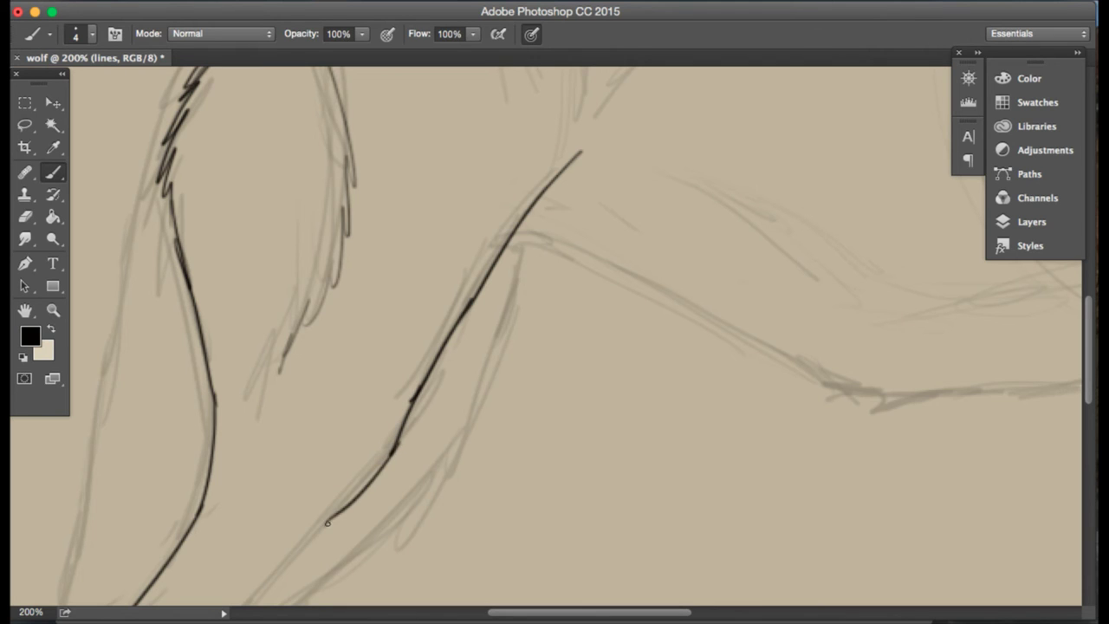
{"action": "scroll", "coordinate": [210, 388], "scroll_direction": "down", "scroll_amount": 3}
{"action": "left_click_drag", "start_coordinate": [352, 435], "coordinate": [288, 501]}
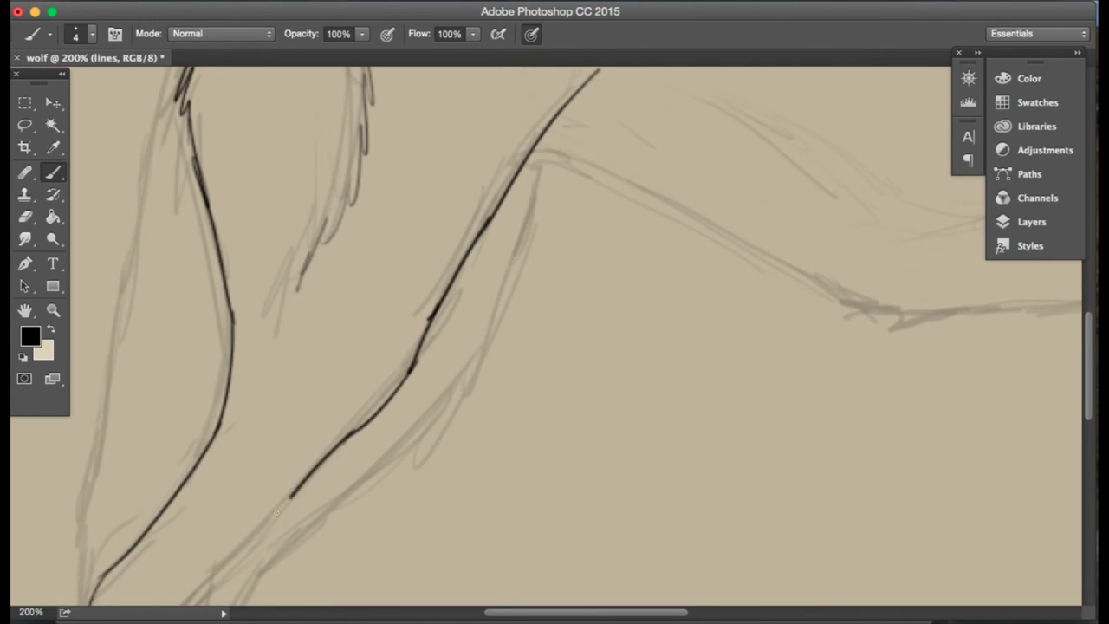
- Erase the lower part of the hind leg's front line below the thigh
{"action": "scroll", "coordinate": [294, 493], "scroll_direction": "down", "scroll_amount": 5}
{"action": "scroll", "coordinate": [295, 494], "scroll_direction": "left", "scroll_amount": 2}
{"action": "left_click", "coordinate": [28, 220]}
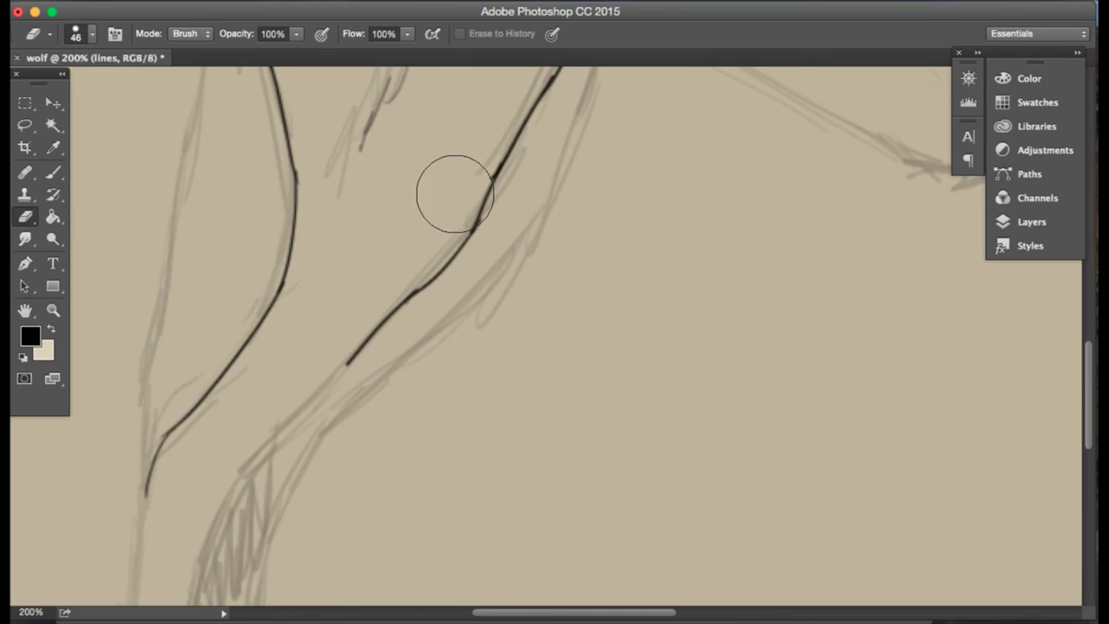
{"action": "mouse_move", "coordinate": [490, 178]}
{"action": "left_mouse_down"}
{"action": "mouse_move", "coordinate": [389, 366]}
{"action": "mouse_move", "coordinate": [351, 368]}
{"action": "left_mouse_up"}
{"action": "left_click", "coordinate": [52, 173]}
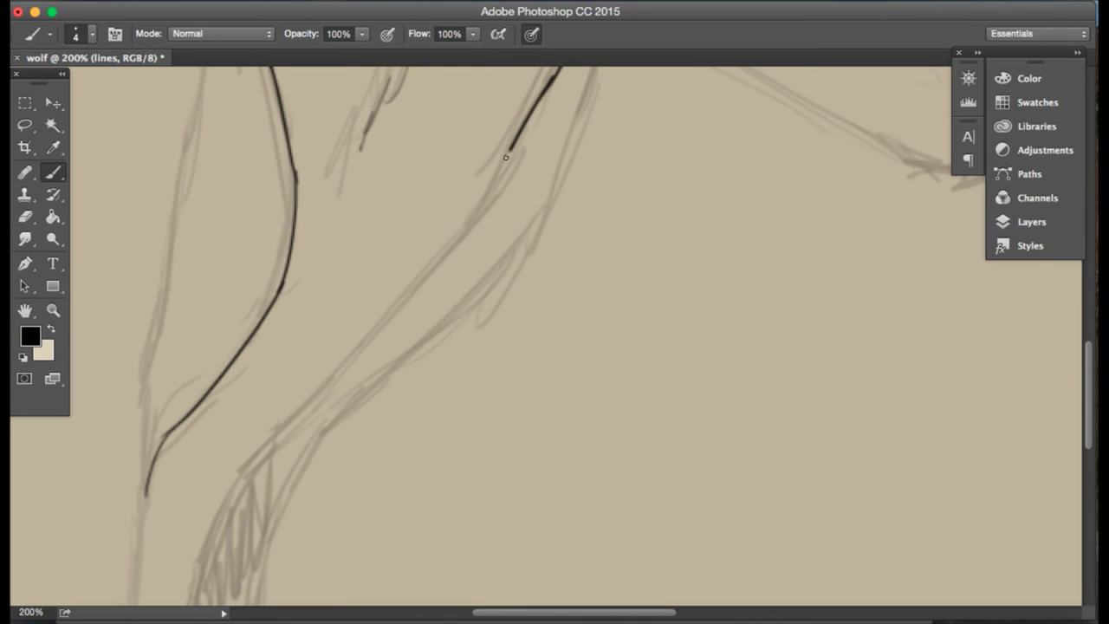
- Redraw the erased front line of the hind leg along the sketch down to the front of the hock
{"action": "mouse_move", "coordinate": [480, 193]}
{"action": "left_mouse_down"}
{"action": "mouse_move", "coordinate": [508, 152]}
{"action": "mouse_move", "coordinate": [482, 203]}
{"action": "left_mouse_up"}
{"action": "key", "text": "super+z"}
{"action": "key", "text": "super+z"}
{"action": "mouse_move", "coordinate": [511, 144]}
{"action": "left_mouse_down"}
{"action": "mouse_move", "coordinate": [472, 219]}
{"action": "mouse_move", "coordinate": [379, 316]}
{"action": "left_mouse_up"}
{"action": "left_click_drag", "start_coordinate": [412, 277], "coordinate": [299, 401]}
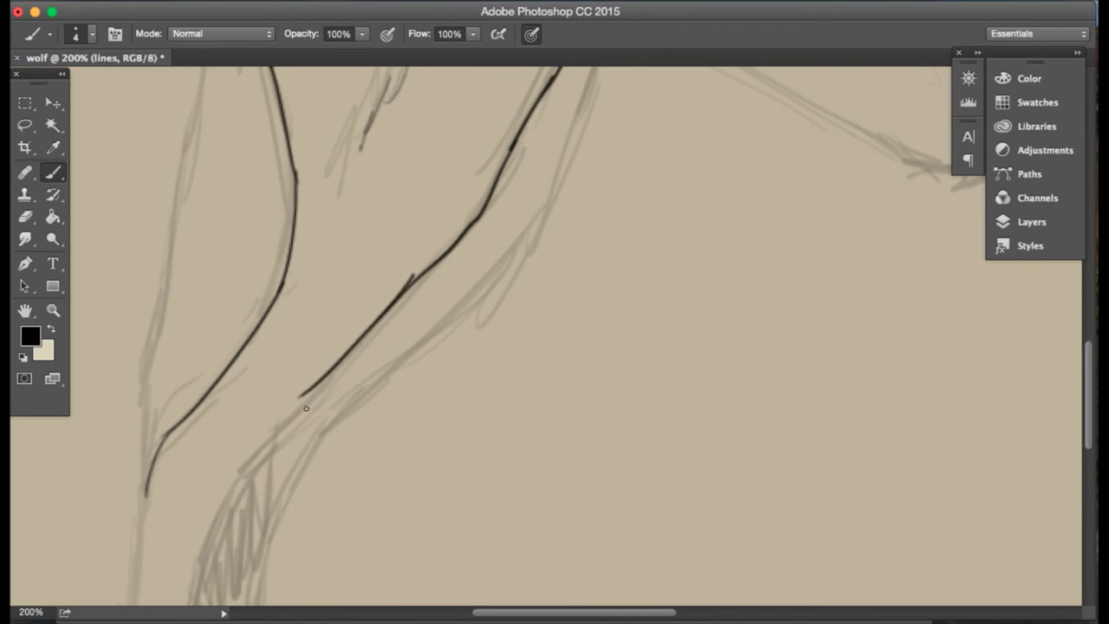
{"action": "key", "text": "super+z"}
{"action": "left_click_drag", "start_coordinate": [419, 276], "coordinate": [268, 478]}
{"action": "key", "text": "super+z"}
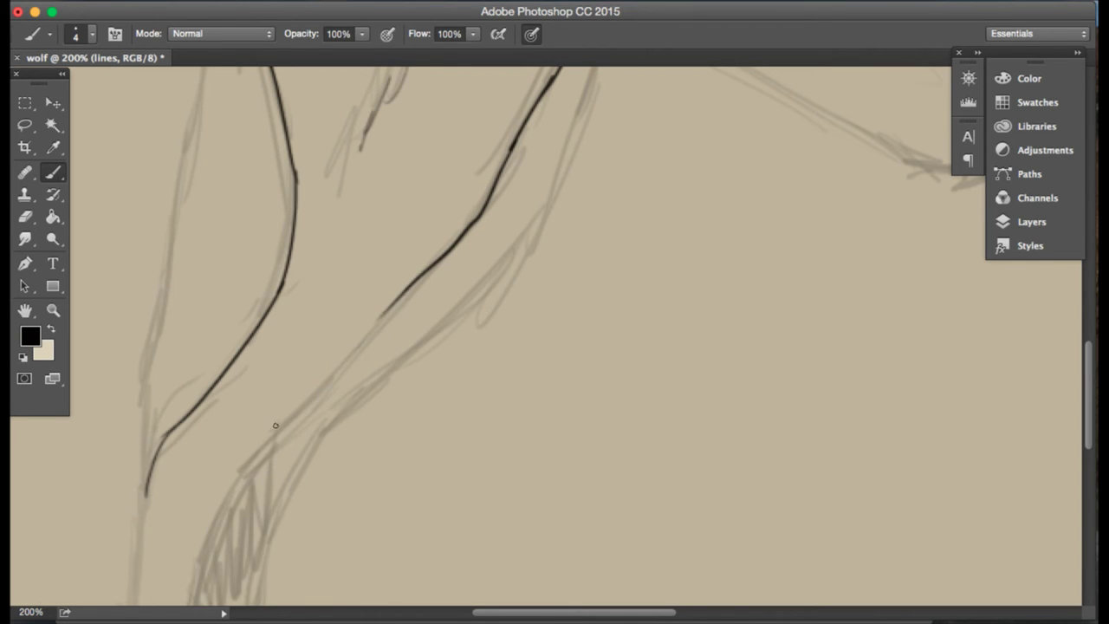
{"action": "left_click_drag", "start_coordinate": [378, 316], "coordinate": [236, 468]}
- Ink the rear and front edges of the hind leg from the hock down to the paw
{"action": "scroll", "coordinate": [270, 433], "scroll_direction": "down", "scroll_amount": 6}
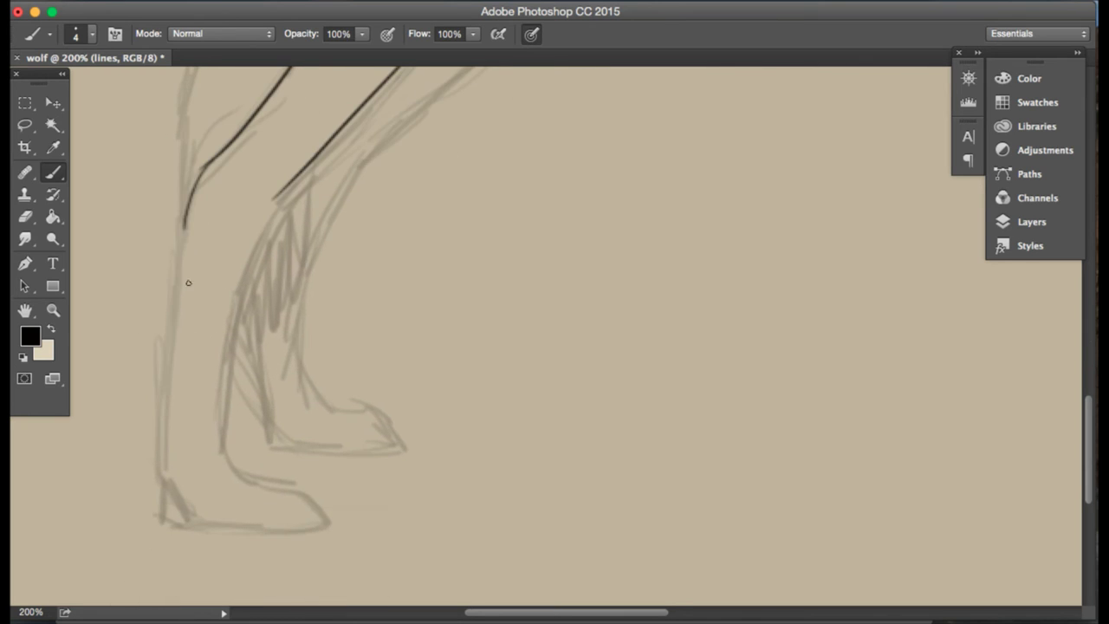
{"action": "mouse_move", "coordinate": [184, 224]}
{"action": "left_mouse_down"}
{"action": "mouse_move", "coordinate": [163, 496]}
{"action": "mouse_move", "coordinate": [219, 522]}
{"action": "left_mouse_up"}
{"action": "left_click_drag", "start_coordinate": [275, 198], "coordinate": [245, 414]}
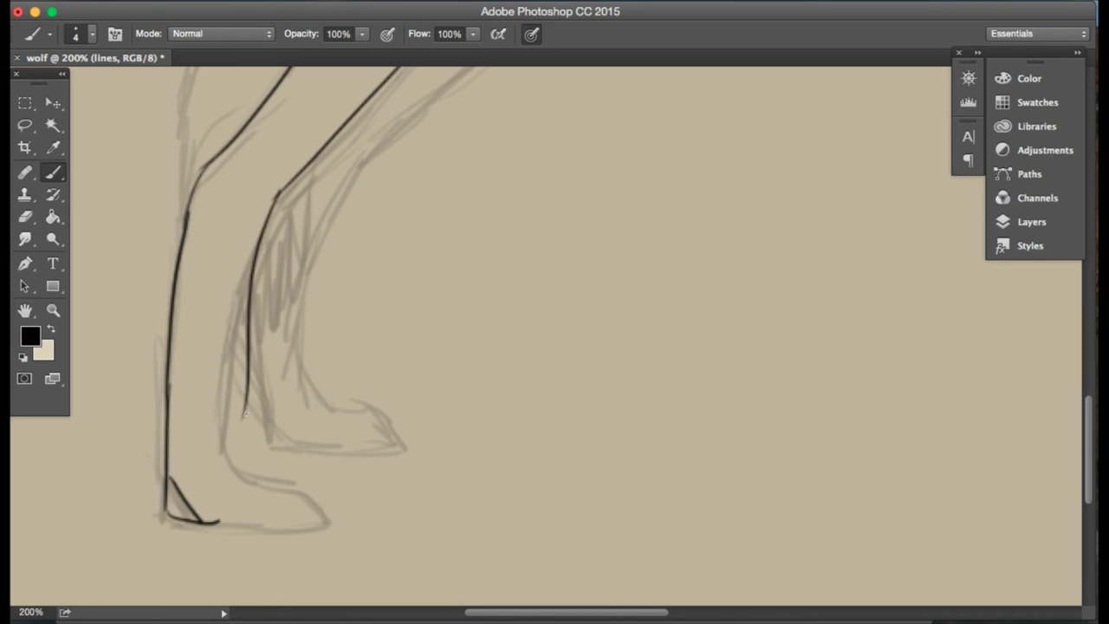
{"action": "key", "text": "super+z"}
{"action": "mouse_move", "coordinate": [275, 198]}
{"action": "left_mouse_down"}
{"action": "mouse_move", "coordinate": [215, 431]}
{"action": "mouse_move", "coordinate": [267, 488]}
{"action": "mouse_move", "coordinate": [336, 520]}
{"action": "left_mouse_up"}
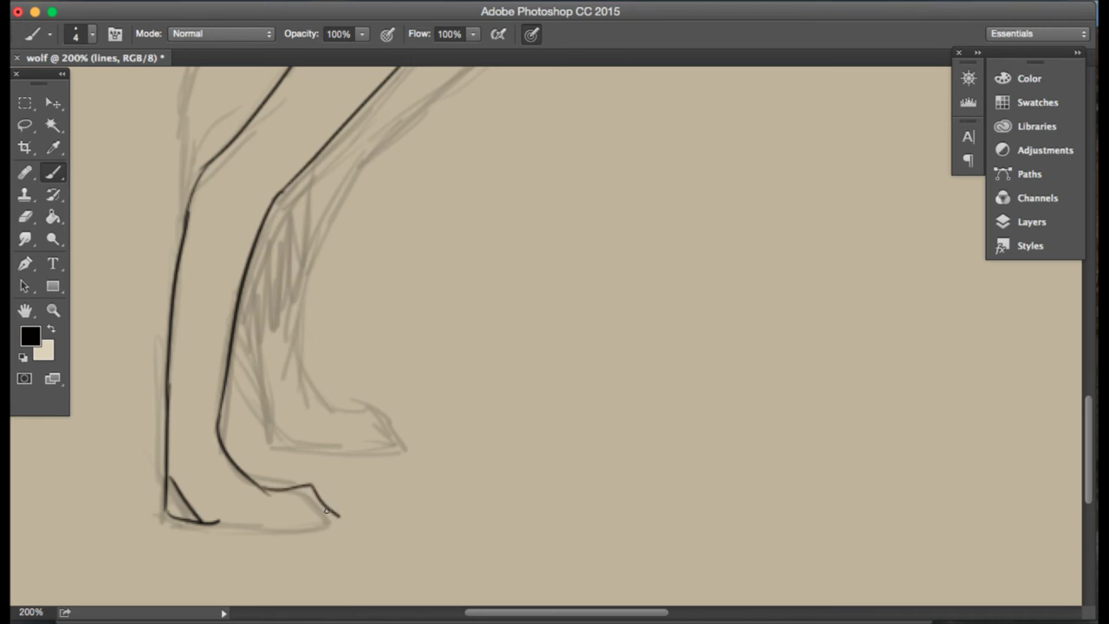
- Undo the last toe stroke, erase the ankle bend and heel, and redraw the paw's top, toe and sole
{"action": "key", "text": "super+z"}
{"action": "left_click", "coordinate": [53, 263]}
{"action": "left_click", "coordinate": [24, 218]}
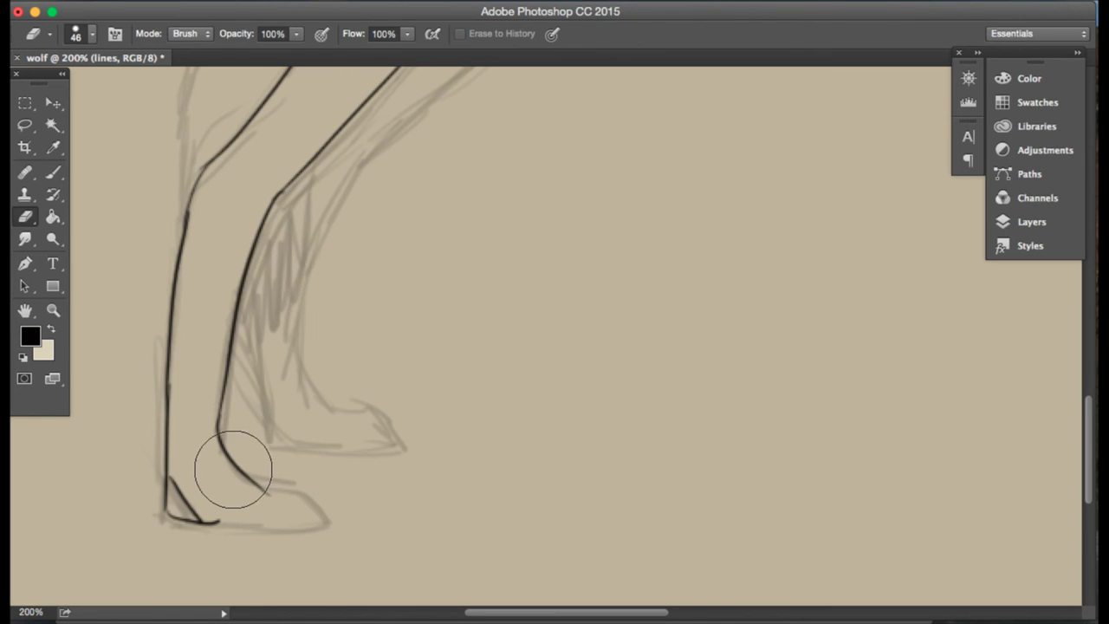
{"action": "mouse_move", "coordinate": [230, 465]}
{"action": "left_mouse_down"}
{"action": "mouse_move", "coordinate": [334, 509]}
{"action": "mouse_move", "coordinate": [229, 529]}
{"action": "mouse_move", "coordinate": [178, 511]}
{"action": "left_mouse_up"}
{"action": "left_click", "coordinate": [52, 173]}
{"action": "left_click", "coordinate": [24, 217]}
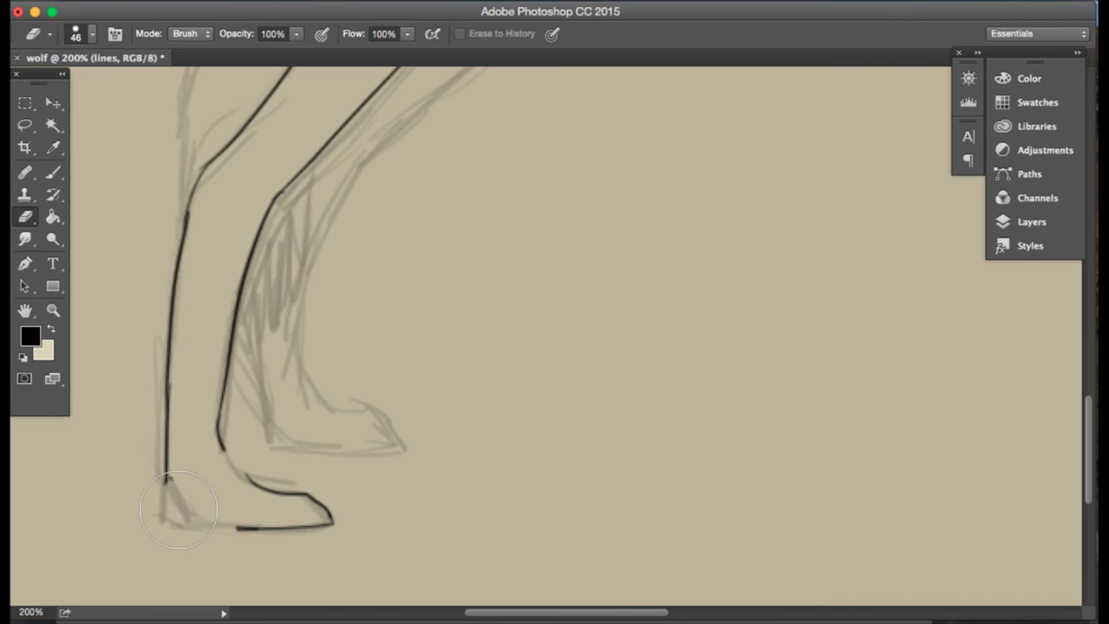
{"action": "left_click", "coordinate": [53, 172]}
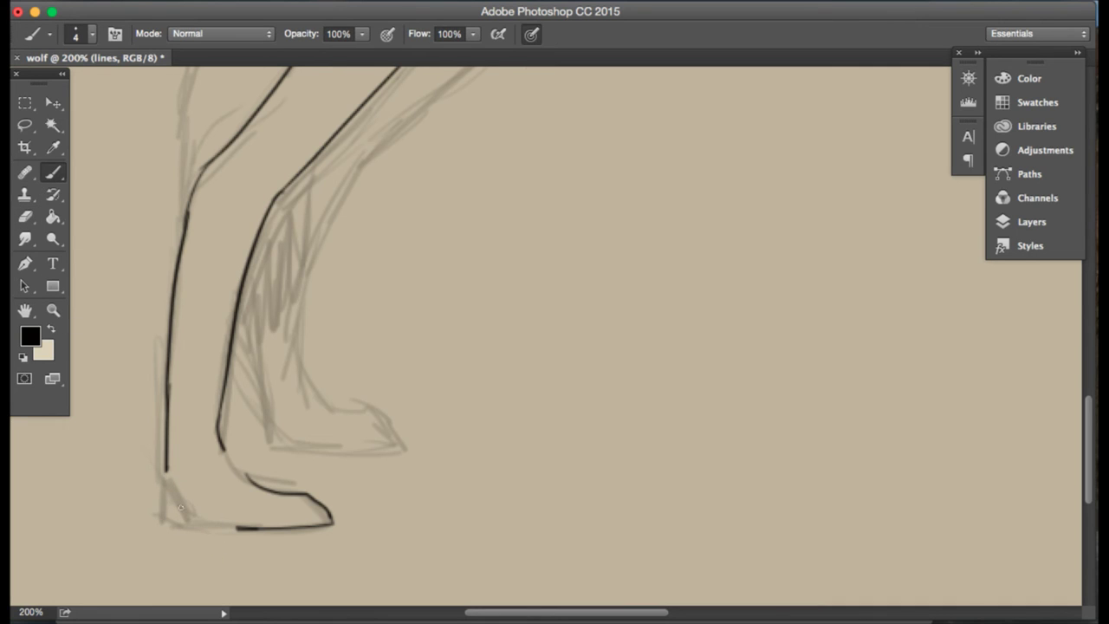
- Ink the heel of the hind paw and join the front of the leg to the paw's top
{"action": "mouse_move", "coordinate": [167, 472]}
{"action": "left_mouse_down"}
{"action": "mouse_move", "coordinate": [201, 522]}
{"action": "mouse_move", "coordinate": [233, 526]}
{"action": "mouse_move", "coordinate": [194, 524]}
{"action": "left_mouse_up"}
{"action": "left_click_drag", "start_coordinate": [169, 475], "coordinate": [180, 520]}
{"action": "left_click_drag", "start_coordinate": [221, 446], "coordinate": [246, 482]}
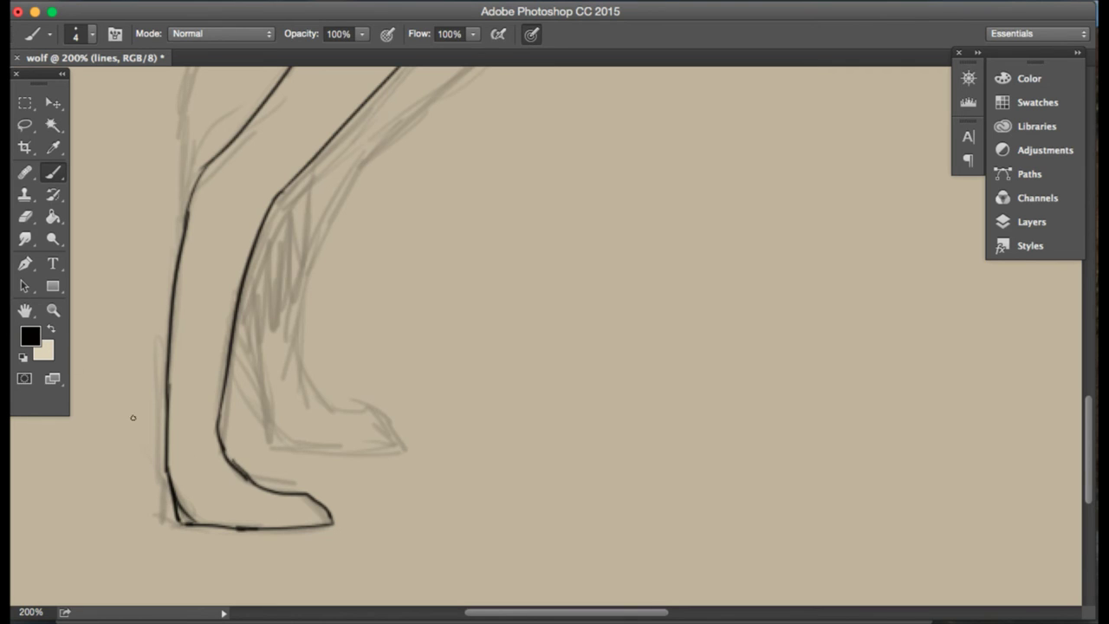
- Erase the front ankle curve between the lower hind leg and the paw
{"action": "left_click", "coordinate": [24, 217]}
{"action": "left_click", "coordinate": [248, 458]}
{"action": "left_click", "coordinate": [54, 173]}
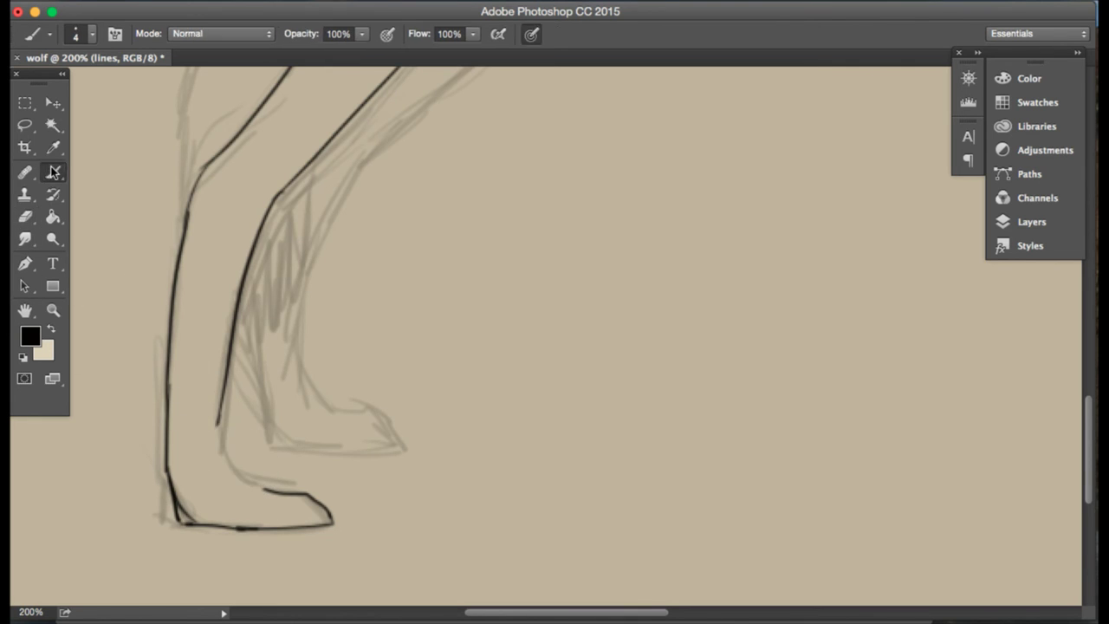
- Redraw the front edge of the lower hind leg down to the start of the ankle bend
{"action": "left_click_drag", "start_coordinate": [218, 421], "coordinate": [253, 478]}
{"action": "key", "text": "ctrl+z"}
{"action": "left_click_drag", "start_coordinate": [218, 416], "coordinate": [253, 469]}
{"action": "key", "text": "ctrl+z"}
{"action": "left_click_drag", "start_coordinate": [223, 376], "coordinate": [215, 441]}
{"action": "key", "text": "ctrl+z"}
{"action": "left_click_drag", "start_coordinate": [224, 381], "coordinate": [224, 476]}
{"action": "key", "text": "ctrl+z"}
{"action": "mouse_move", "coordinate": [225, 371]}
{"action": "left_mouse_down"}
{"action": "mouse_move", "coordinate": [220, 443]}
{"action": "mouse_move", "coordinate": [245, 485]}
{"action": "left_mouse_up"}
{"action": "key", "text": "ctrl+z"}
{"action": "left_click_drag", "start_coordinate": [220, 445], "coordinate": [265, 490]}
{"action": "key", "text": "ctrl+z"}
{"action": "left_click_drag", "start_coordinate": [220, 445], "coordinate": [267, 491]}
{"action": "key", "text": "ctrl+z"}
{"action": "mouse_move", "coordinate": [218, 445]}
{"action": "left_mouse_down"}
{"action": "mouse_move", "coordinate": [273, 485]}
{"action": "mouse_move", "coordinate": [225, 447]}
{"action": "left_mouse_up"}
{"action": "key", "text": "ctrl+z"}
{"action": "key", "text": "ctrl+z"}
{"action": "key", "text": "ctrl+z"}
{"action": "key", "text": "ctrl+z"}
- Ink the ankle curve at 300% zoom so the hind leg's front edge meets the top of the paw
{"action": "key", "text": "z"}
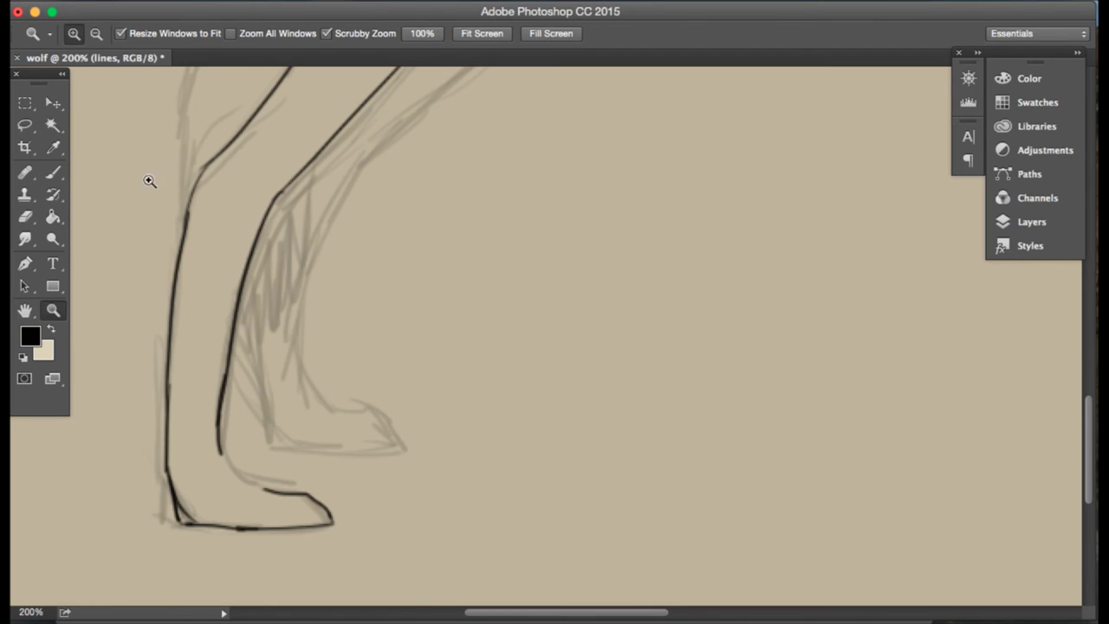
{"action": "left_click", "coordinate": [164, 342]}
{"action": "key", "text": "b"}
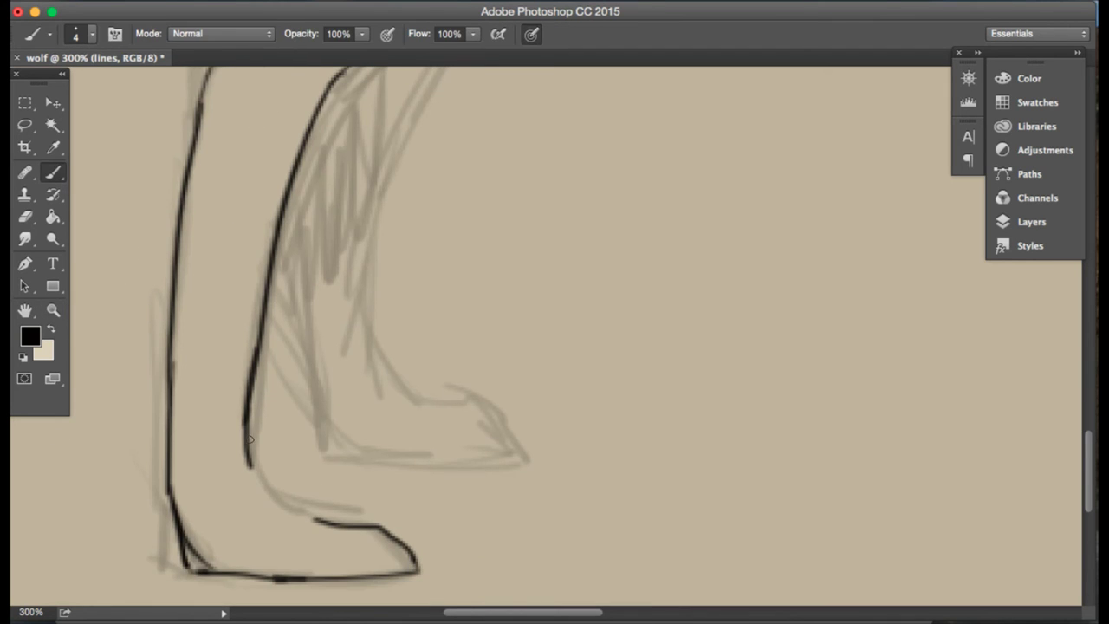
{"action": "mouse_move", "coordinate": [249, 461]}
{"action": "left_mouse_down"}
{"action": "mouse_move", "coordinate": [290, 515]}
{"action": "mouse_move", "coordinate": [318, 521]}
{"action": "mouse_move", "coordinate": [267, 491]}
{"action": "mouse_move", "coordinate": [300, 511]}
{"action": "left_mouse_up"}
{"action": "key", "text": "ctrl+z"}
- Ink the belly line from the front leg back to a small jagged fur tuft
{"action": "scroll", "coordinate": [383, 378], "scroll_direction": "up", "scroll_amount": 10}
{"action": "scroll", "coordinate": [383, 379], "scroll_direction": "right", "scroll_amount": 6}
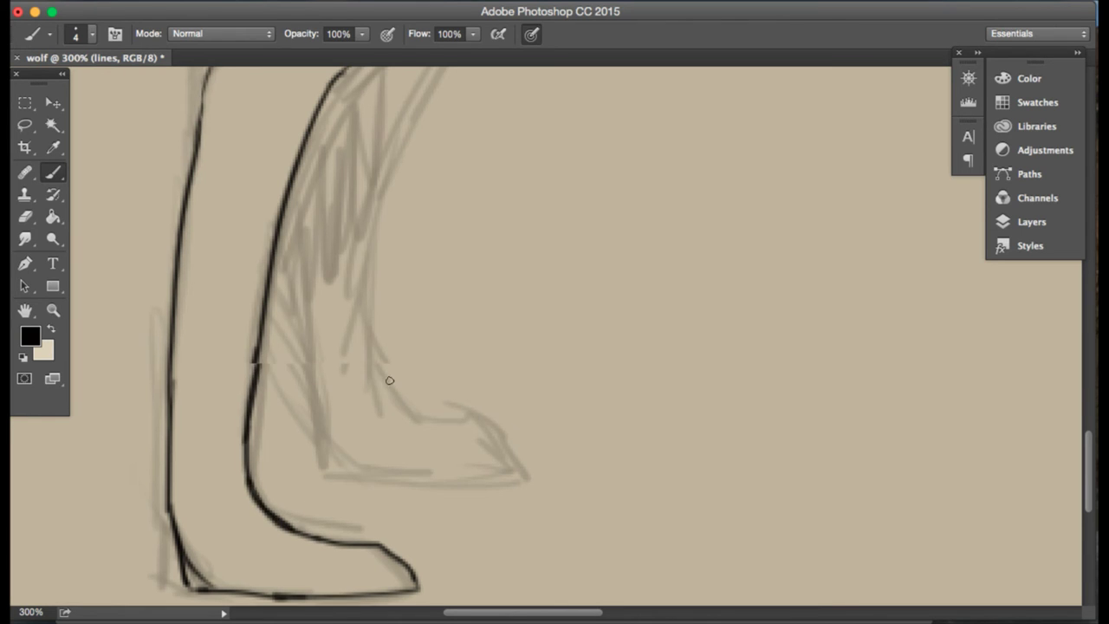
{"action": "scroll", "coordinate": [383, 348], "scroll_direction": "up", "scroll_amount": 5}
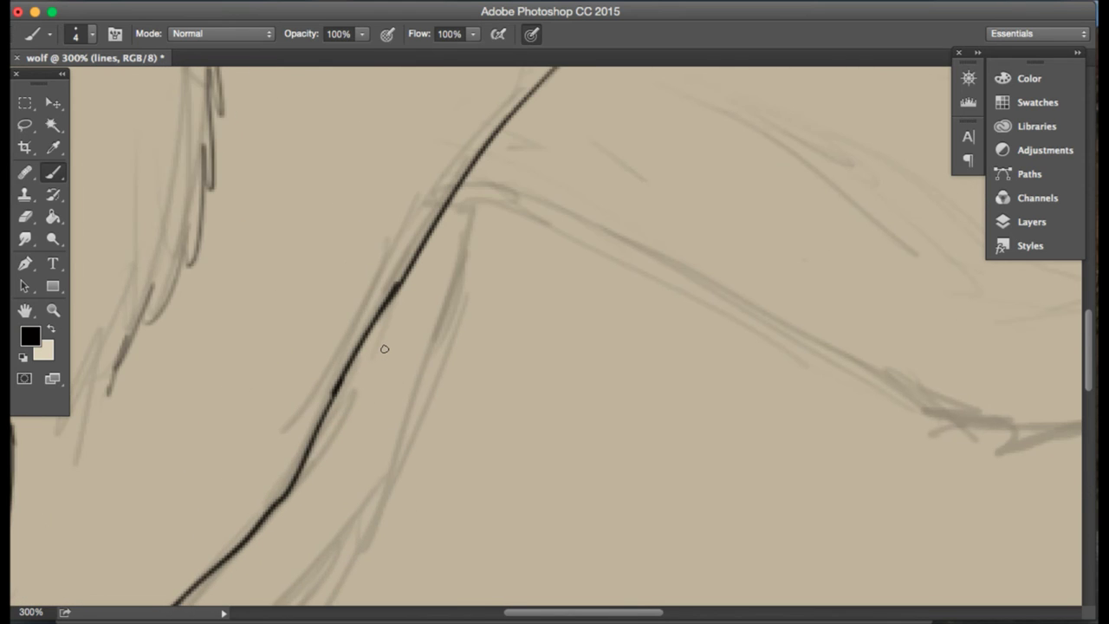
{"action": "scroll", "coordinate": [505, 213], "scroll_direction": "right", "scroll_amount": 1}
{"action": "scroll", "coordinate": [505, 213], "scroll_direction": "right", "scroll_amount": 3}
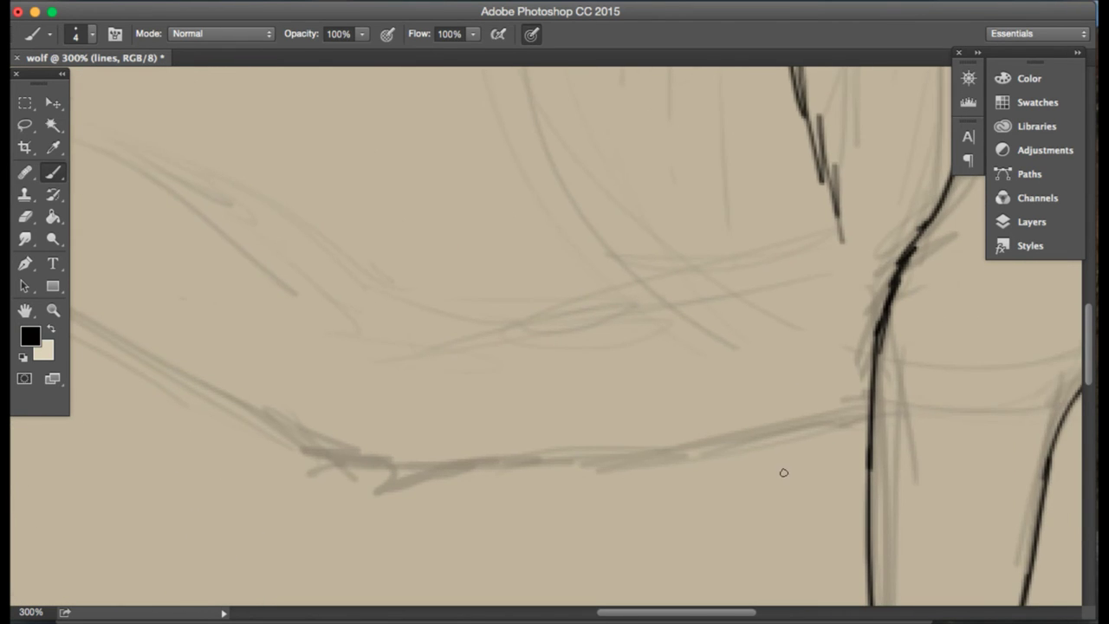
{"action": "mouse_move", "coordinate": [870, 410]}
{"action": "left_mouse_down"}
{"action": "mouse_move", "coordinate": [391, 478]}
{"action": "mouse_move", "coordinate": [377, 462]}
{"action": "mouse_move", "coordinate": [312, 449]}
{"action": "mouse_move", "coordinate": [329, 443]}
{"action": "mouse_move", "coordinate": [149, 385]}
{"action": "left_mouse_up"}
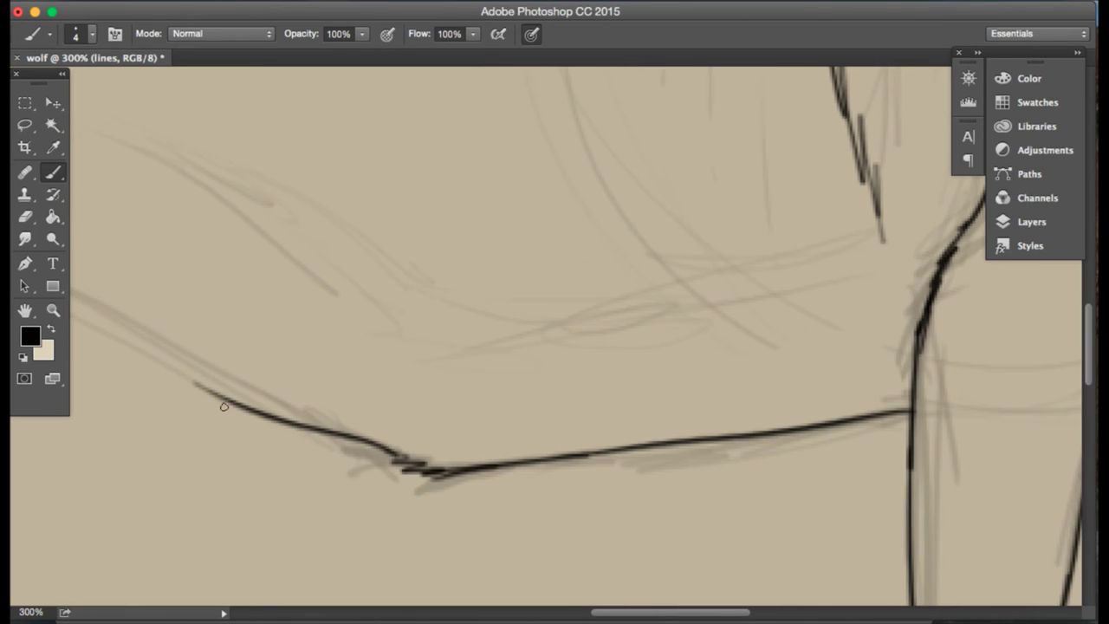
{"action": "scroll", "coordinate": [389, 391], "scroll_direction": "left", "scroll_amount": 10}
{"action": "key", "text": "super+z"}
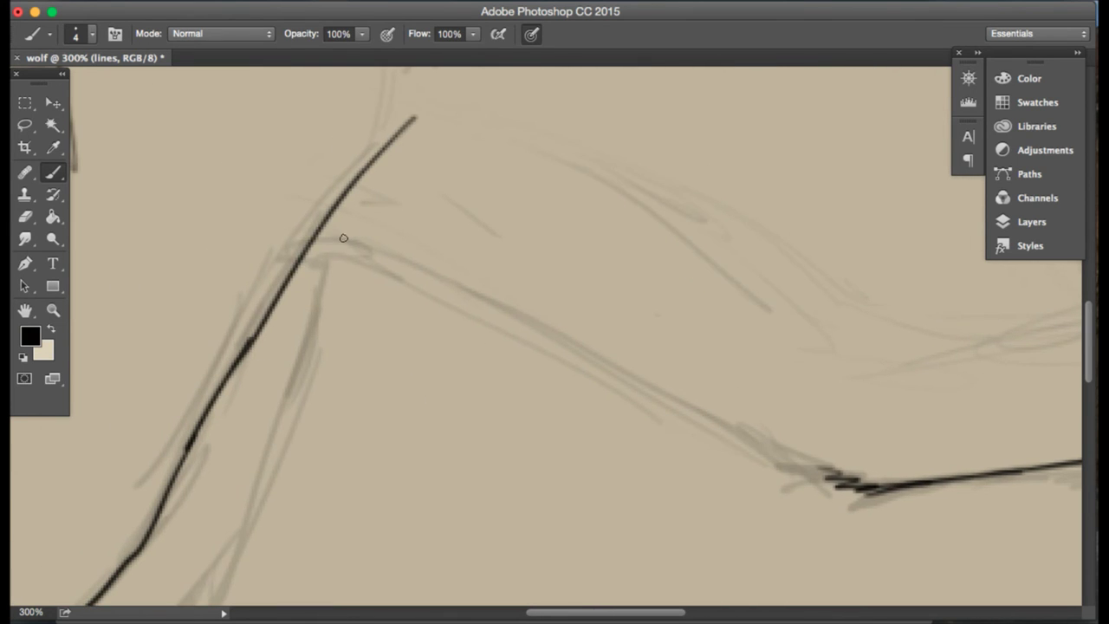
- Extend the belly outline from the fur tuft with more jagged fur and a long line up to the hind thigh
{"action": "left_click_drag", "start_coordinate": [343, 238], "coordinate": [728, 458]}
{"action": "key", "text": "super+z"}
{"action": "left_click_drag", "start_coordinate": [820, 465], "coordinate": [485, 337]}
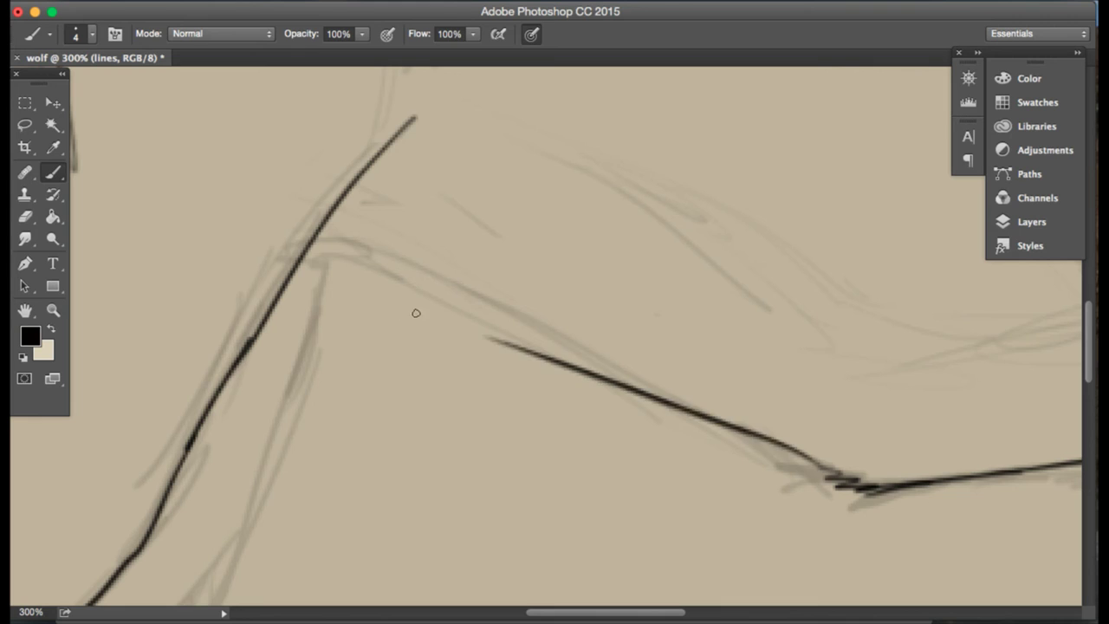
{"action": "key", "text": "super+z"}
{"action": "left_click_drag", "start_coordinate": [795, 465], "coordinate": [648, 373]}
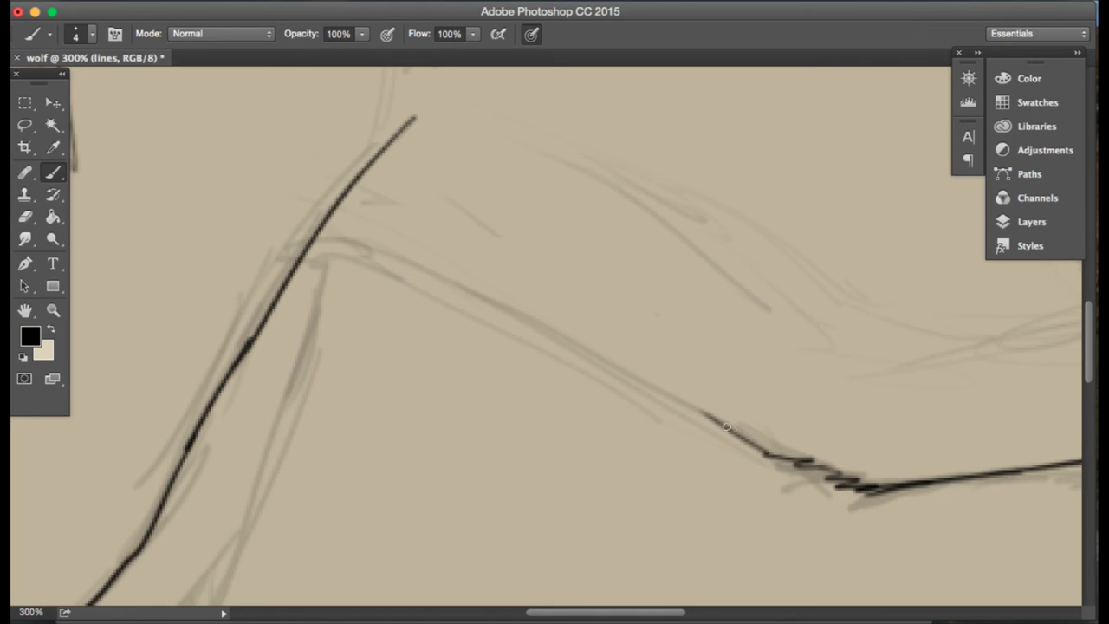
{"action": "mouse_move", "coordinate": [726, 426]}
{"action": "left_mouse_down"}
{"action": "mouse_move", "coordinate": [414, 274]}
{"action": "mouse_move", "coordinate": [273, 274]}
{"action": "mouse_move", "coordinate": [298, 243]}
{"action": "left_mouse_up"}
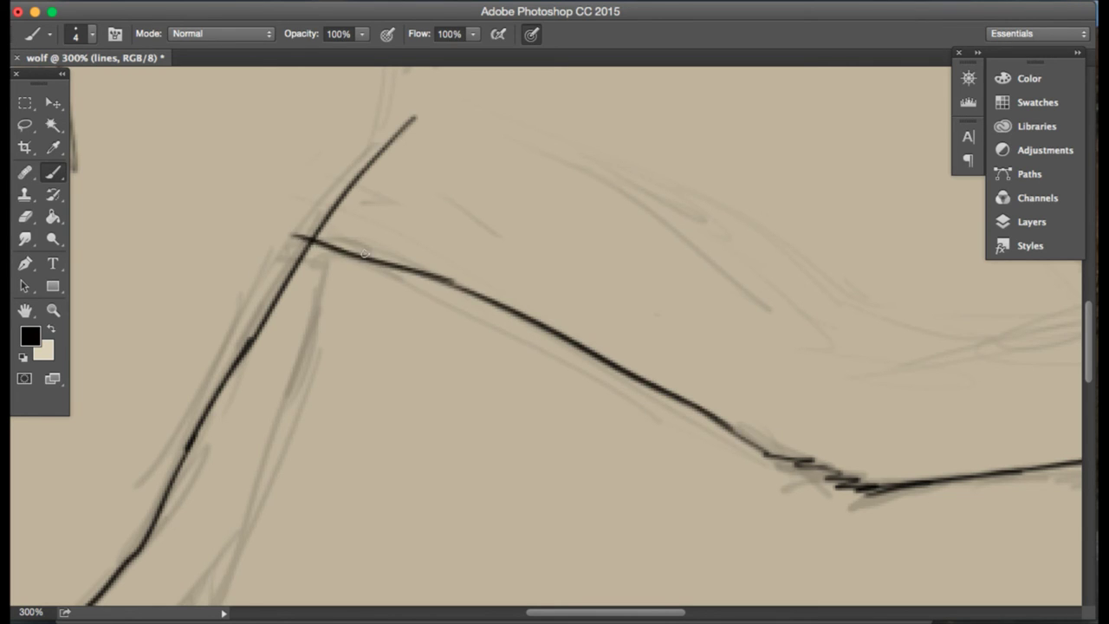
- Redraw the end of the belly outline so it stops neatly at the front edge of the hind thigh
{"action": "key", "text": "super+z"}
{"action": "left_click_drag", "start_coordinate": [450, 284], "coordinate": [314, 252]}
{"action": "key", "text": "super+z"}
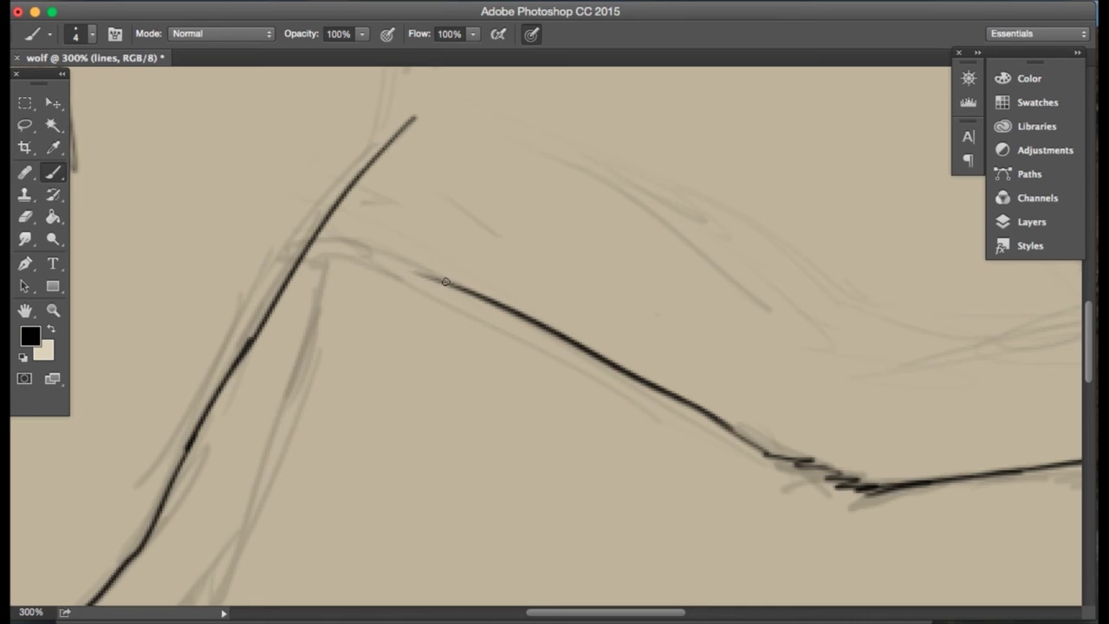
{"action": "left_click_drag", "start_coordinate": [451, 283], "coordinate": [305, 243]}
{"action": "key", "text": "super+z"}
{"action": "left_click_drag", "start_coordinate": [449, 283], "coordinate": [318, 251]}
- Ink light marking lines along the lower side, from behind the front leg and from the flank toward the belly
{"action": "scroll", "coordinate": [367, 201], "scroll_direction": "right", "scroll_amount": 10}
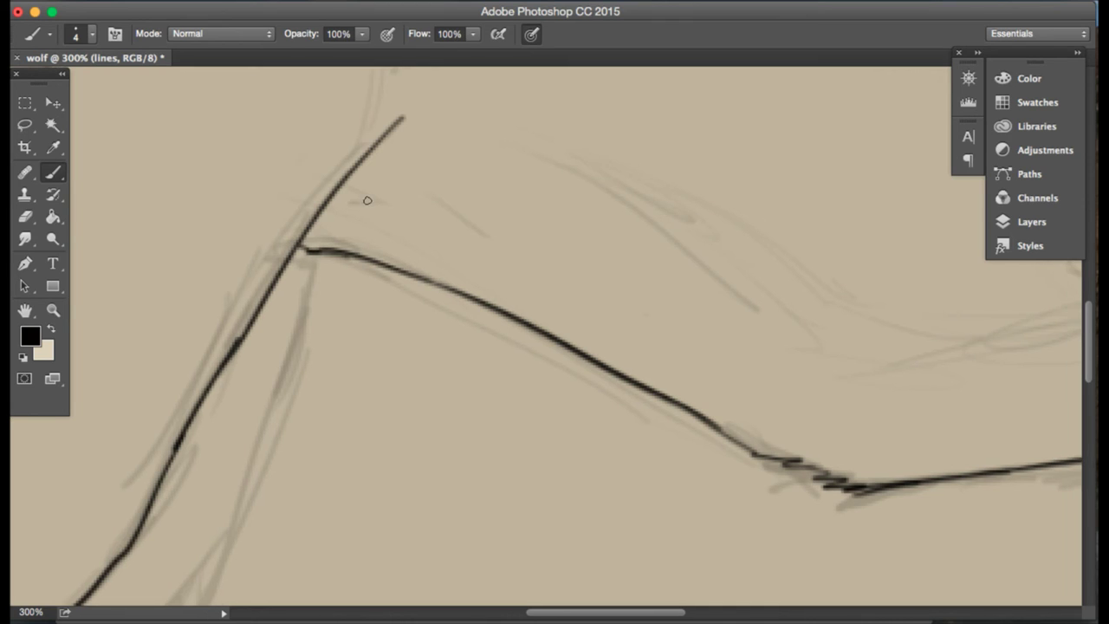
{"action": "scroll", "coordinate": [367, 201], "scroll_direction": "up", "scroll_amount": 2}
{"action": "mouse_move", "coordinate": [994, 333]}
{"action": "left_mouse_down"}
{"action": "mouse_move", "coordinate": [724, 430]}
{"action": "mouse_move", "coordinate": [564, 429]}
{"action": "left_mouse_up"}
{"action": "mouse_move", "coordinate": [197, 193]}
{"action": "left_mouse_down"}
{"action": "mouse_move", "coordinate": [440, 342]}
{"action": "mouse_move", "coordinate": [529, 414]}
{"action": "left_mouse_up"}
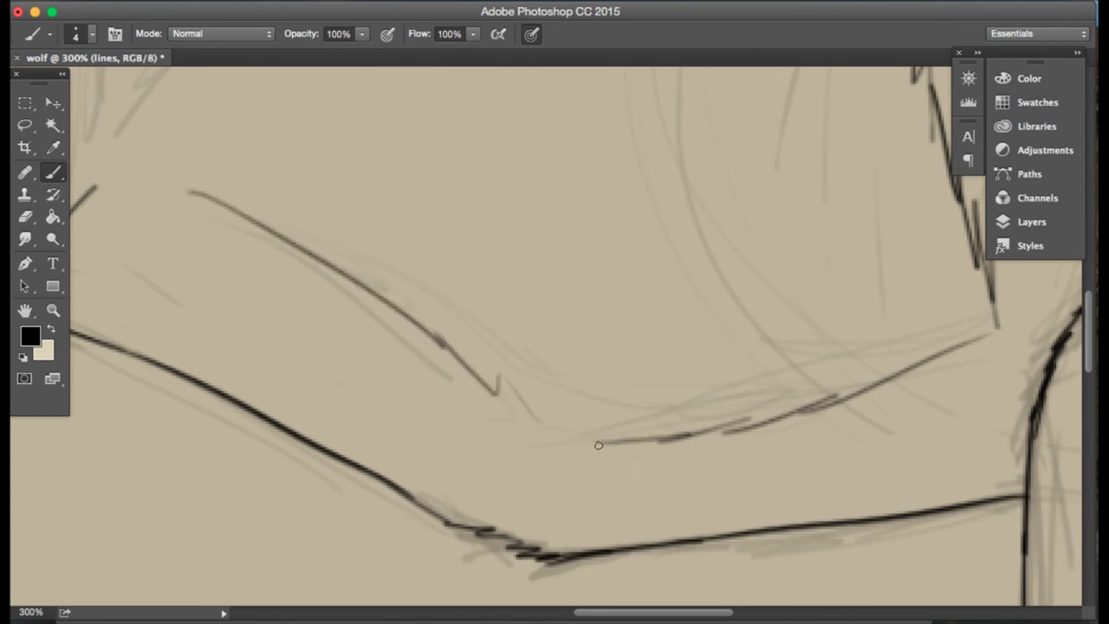
{"action": "scroll", "coordinate": [591, 352], "scroll_direction": "up", "scroll_amount": 6}
{"action": "scroll", "coordinate": [590, 352], "scroll_direction": "up", "scroll_amount": 3}
{"action": "scroll", "coordinate": [590, 351], "scroll_direction": "right", "scroll_amount": 3}
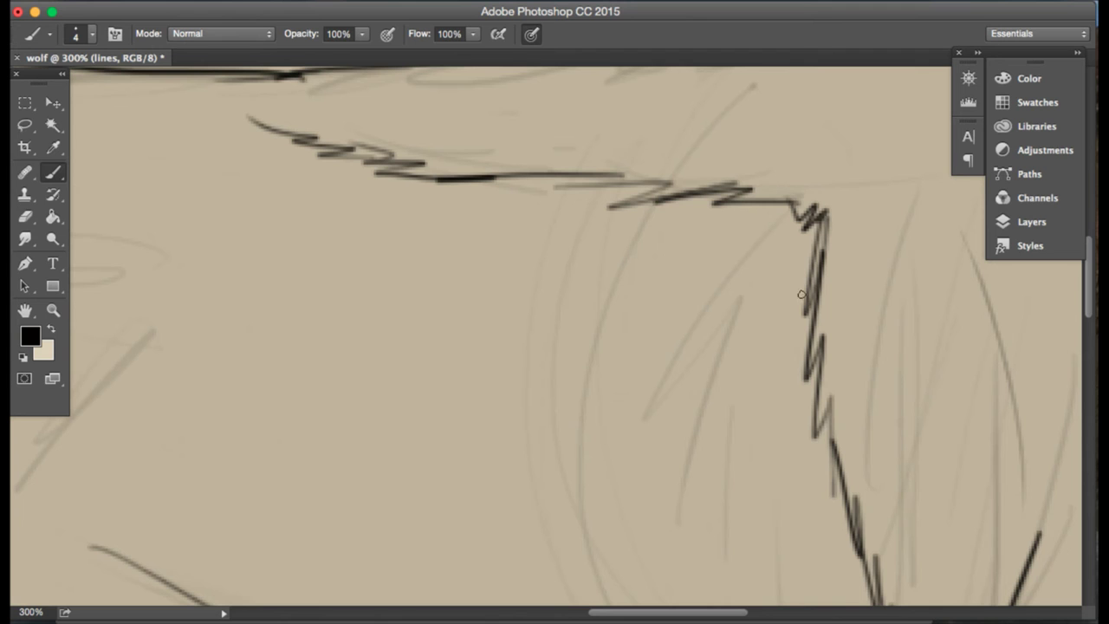
- Ink a jagged fur marking running down the shoulder, just behind the long zigzag fur line
{"action": "left_click_drag", "start_coordinate": [762, 245], "coordinate": [671, 407]}
{"action": "left_click_drag", "start_coordinate": [714, 372], "coordinate": [704, 559]}
{"action": "scroll", "coordinate": [738, 466], "scroll_direction": "up", "scroll_amount": 5}
{"action": "scroll", "coordinate": [738, 466], "scroll_direction": "left", "scroll_amount": 6}
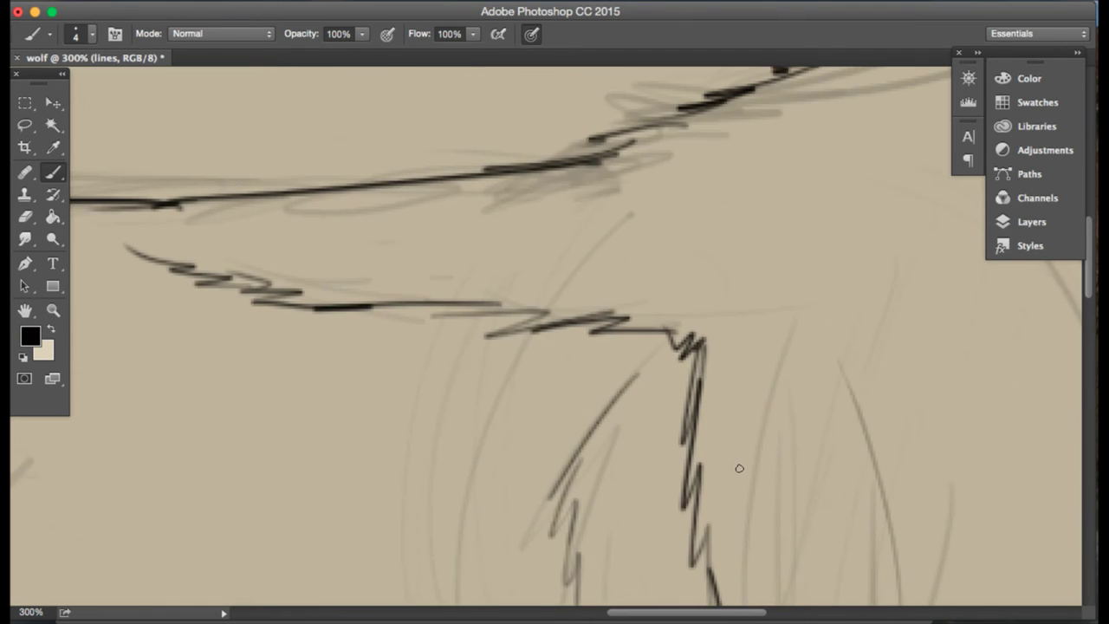
- Ink the front edge of the far hind leg's lower part down and around the paw to its sole
{"action": "scroll", "coordinate": [739, 468], "scroll_direction": "left", "scroll_amount": 5}
{"action": "scroll", "coordinate": [739, 468], "scroll_direction": "down", "scroll_amount": 5}
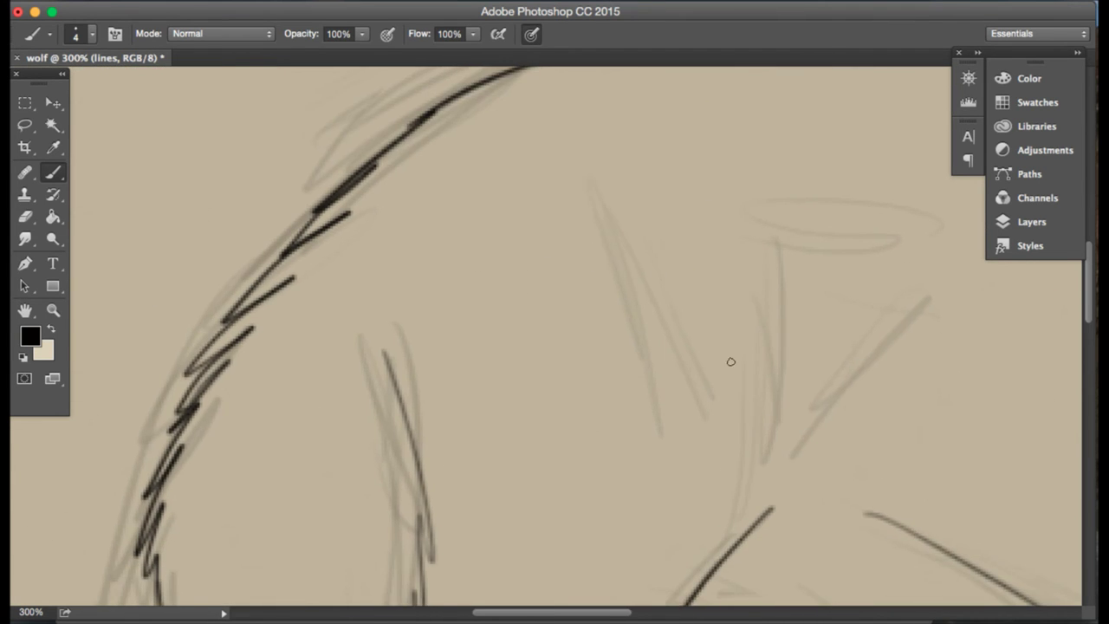
{"action": "scroll", "coordinate": [695, 347], "scroll_direction": "down", "scroll_amount": 3}
{"action": "scroll", "coordinate": [695, 347], "scroll_direction": "right", "scroll_amount": 2}
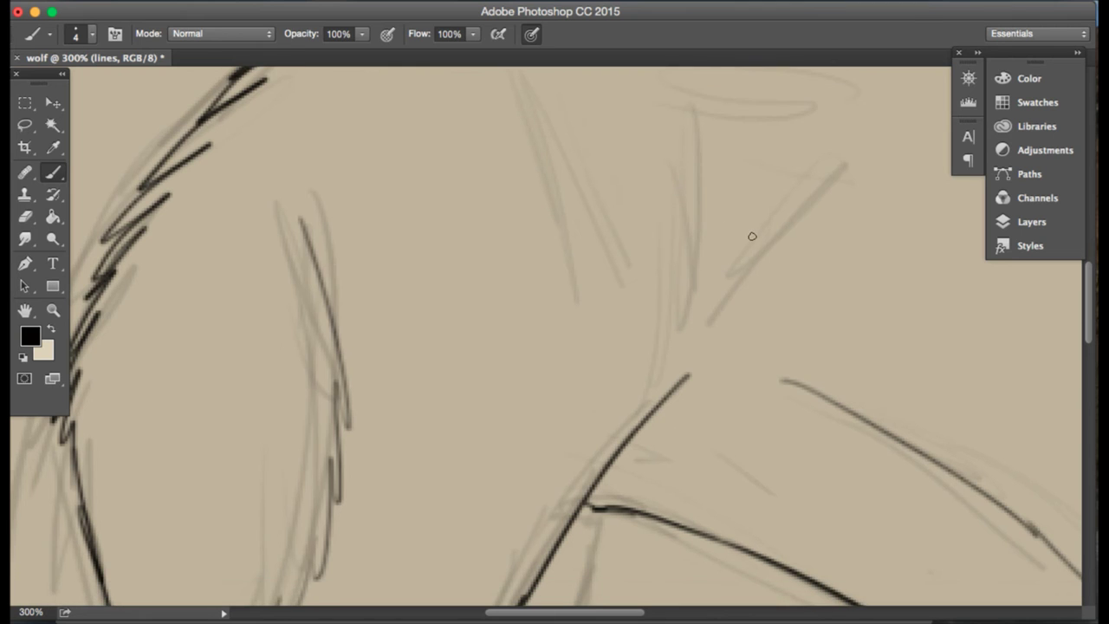
{"action": "scroll", "coordinate": [795, 215], "scroll_direction": "down", "scroll_amount": 8}
{"action": "scroll", "coordinate": [795, 215], "scroll_direction": "left", "scroll_amount": 6}
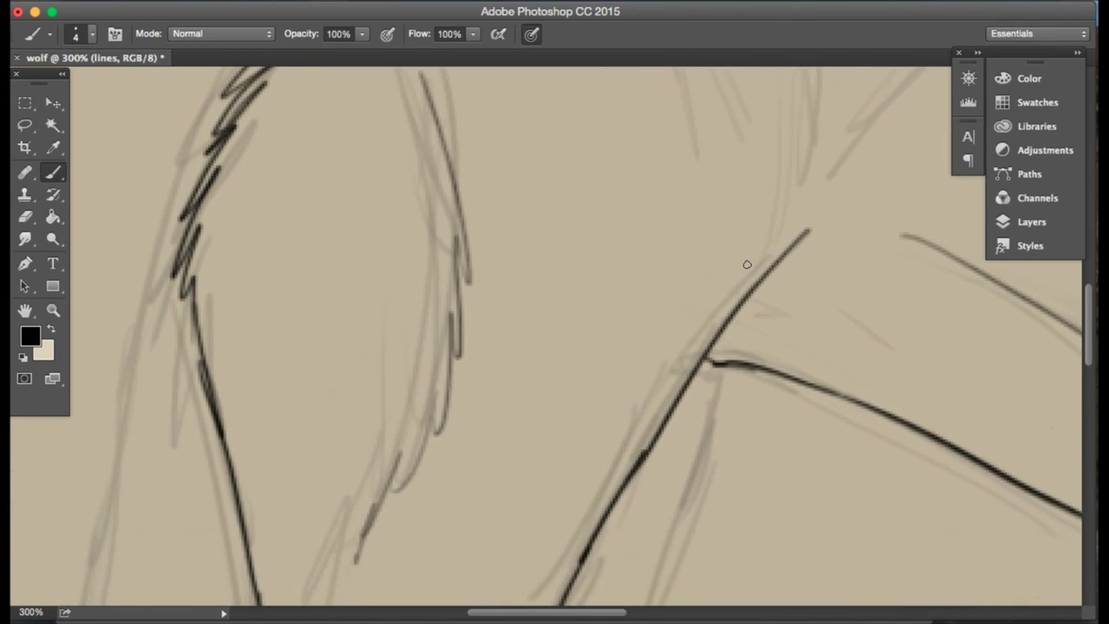
{"action": "scroll", "coordinate": [746, 264], "scroll_direction": "down", "scroll_amount": 8}
{"action": "scroll", "coordinate": [746, 264], "scroll_direction": "left", "scroll_amount": 2}
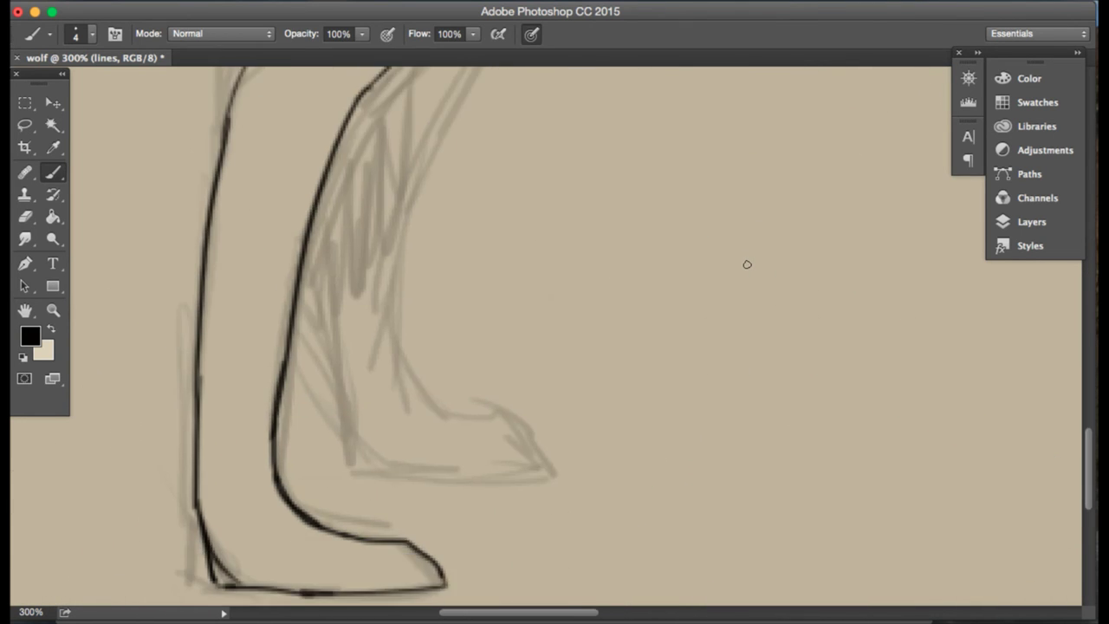
{"action": "mouse_move", "coordinate": [394, 286]}
{"action": "left_mouse_down"}
{"action": "mouse_move", "coordinate": [462, 416]}
{"action": "mouse_move", "coordinate": [506, 409]}
{"action": "mouse_move", "coordinate": [550, 463]}
{"action": "mouse_move", "coordinate": [394, 487]}
{"action": "left_mouse_up"}
- Erase the far hind paw and redraw it closer to the sketch, adding dark claws to both hind paws
{"action": "left_click", "coordinate": [25, 216]}
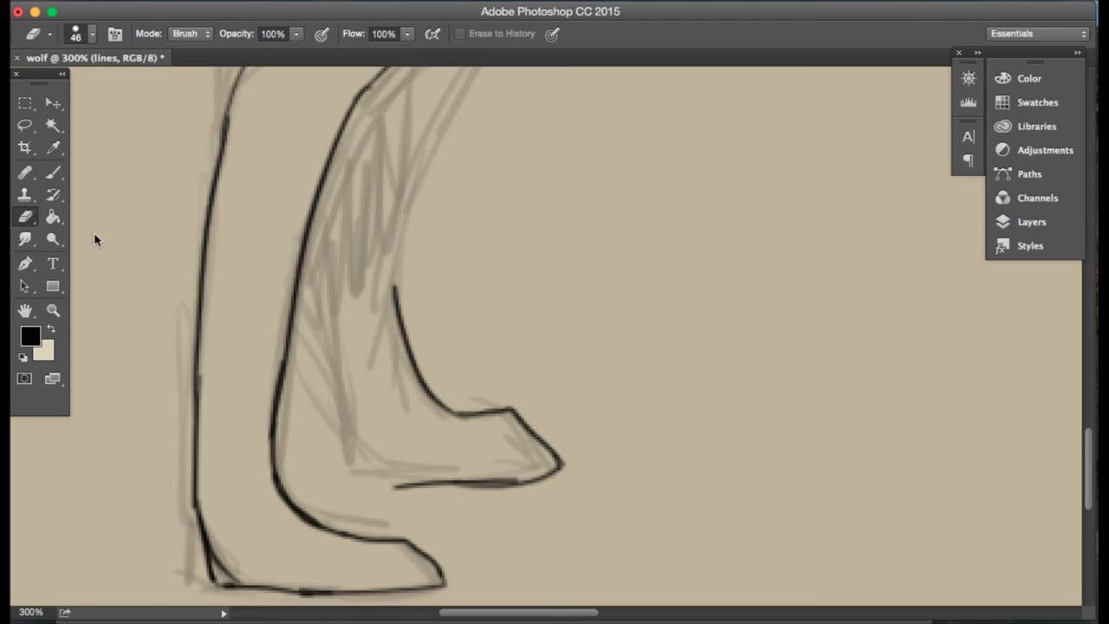
{"action": "mouse_move", "coordinate": [520, 414]}
{"action": "left_mouse_down"}
{"action": "mouse_move", "coordinate": [498, 481]}
{"action": "mouse_move", "coordinate": [450, 414]}
{"action": "left_mouse_up"}
{"action": "left_click", "coordinate": [52, 172]}
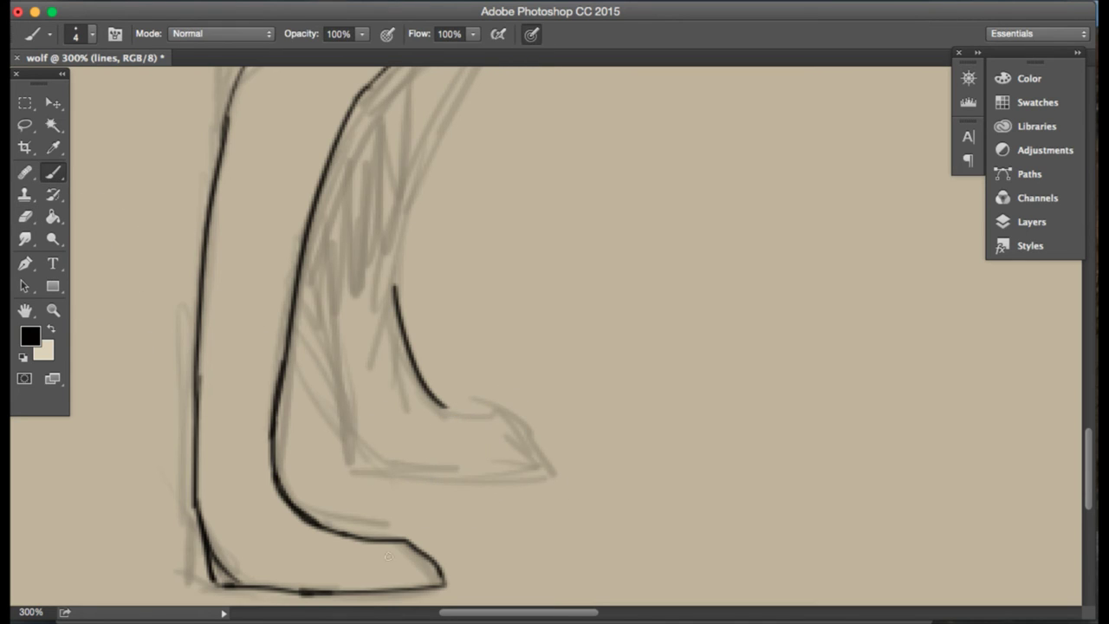
{"action": "mouse_move", "coordinate": [374, 553]}
{"action": "left_mouse_down"}
{"action": "mouse_move", "coordinate": [381, 578]}
{"action": "mouse_move", "coordinate": [359, 555]}
{"action": "left_mouse_up"}
{"action": "mouse_move", "coordinate": [488, 415]}
{"action": "left_mouse_down"}
{"action": "mouse_move", "coordinate": [551, 467]}
{"action": "mouse_move", "coordinate": [417, 472]}
{"action": "mouse_move", "coordinate": [426, 450]}
{"action": "mouse_move", "coordinate": [396, 461]}
{"action": "mouse_move", "coordinate": [511, 433]}
{"action": "left_mouse_up"}
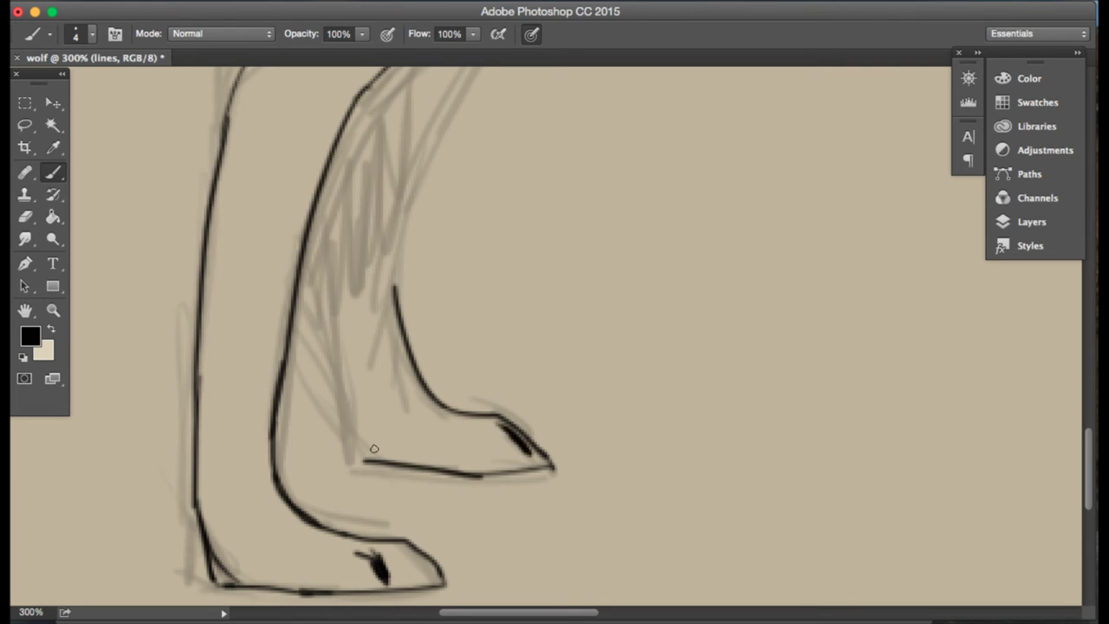
- Ink the rear edge of the far hind leg's lower part down to the heel, closing the foot
{"action": "left_click_drag", "start_coordinate": [367, 460], "coordinate": [327, 370]}
{"action": "key", "text": "ctrl+z"}
{"action": "left_click_drag", "start_coordinate": [331, 306], "coordinate": [361, 447]}
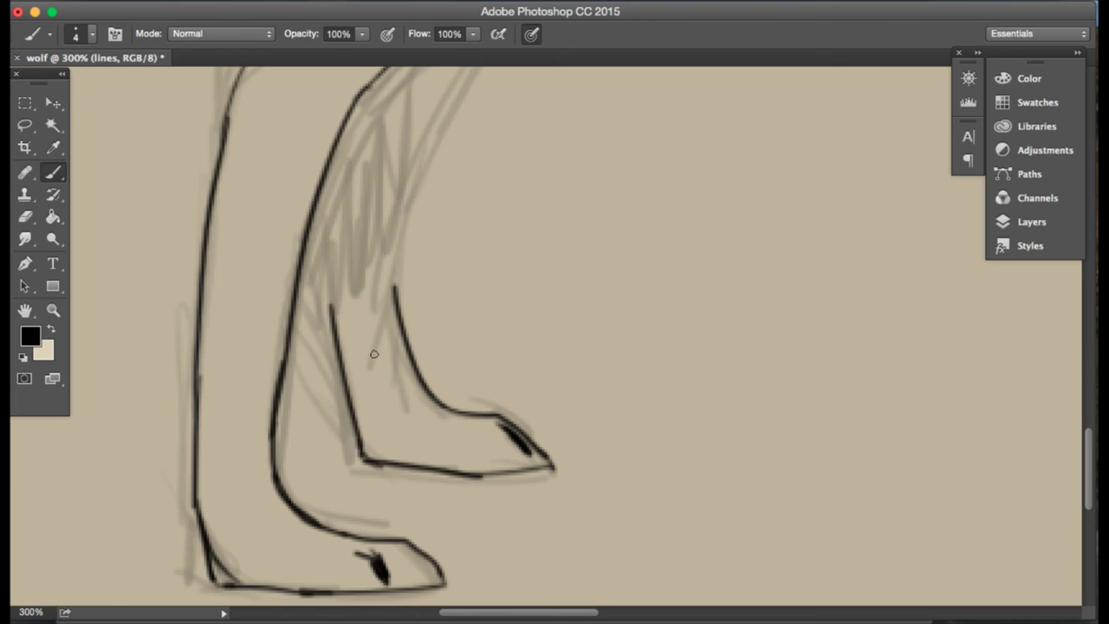
- Ink the front edge of the far hind thigh from the belly line down, close alongside the near leg
{"action": "scroll", "coordinate": [374, 353], "scroll_direction": "up", "scroll_amount": 5}
{"action": "scroll", "coordinate": [374, 353], "scroll_direction": "up", "scroll_amount": 10}
{"action": "scroll", "coordinate": [374, 353], "scroll_direction": "right", "scroll_amount": 3}
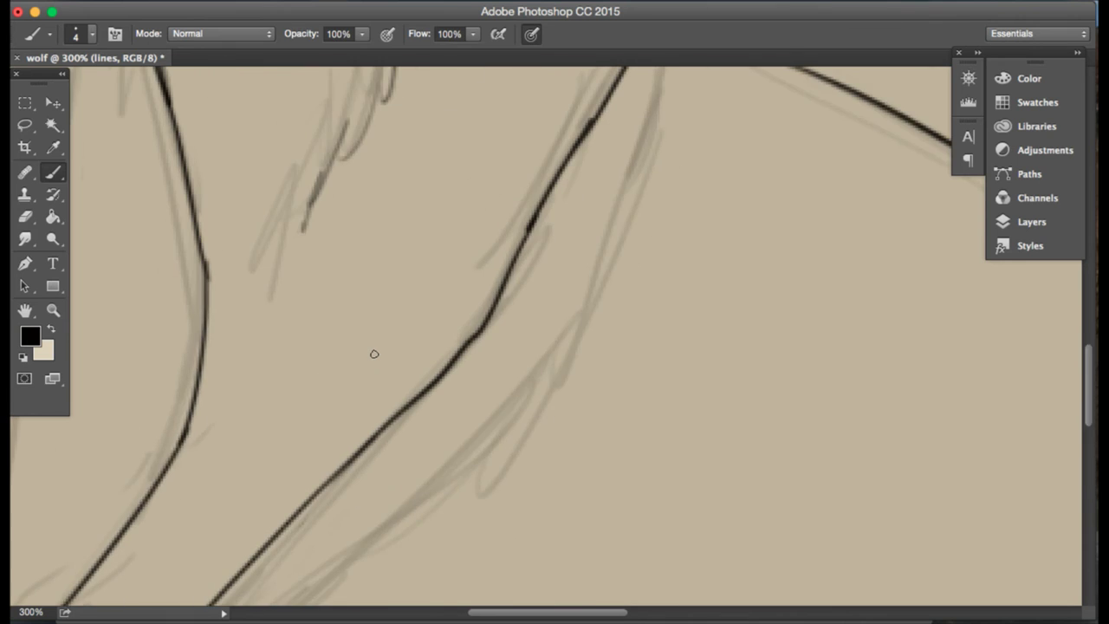
{"action": "mouse_move", "coordinate": [630, 122]}
{"action": "left_mouse_down"}
{"action": "mouse_move", "coordinate": [539, 414]}
{"action": "mouse_move", "coordinate": [508, 448]}
{"action": "left_mouse_up"}
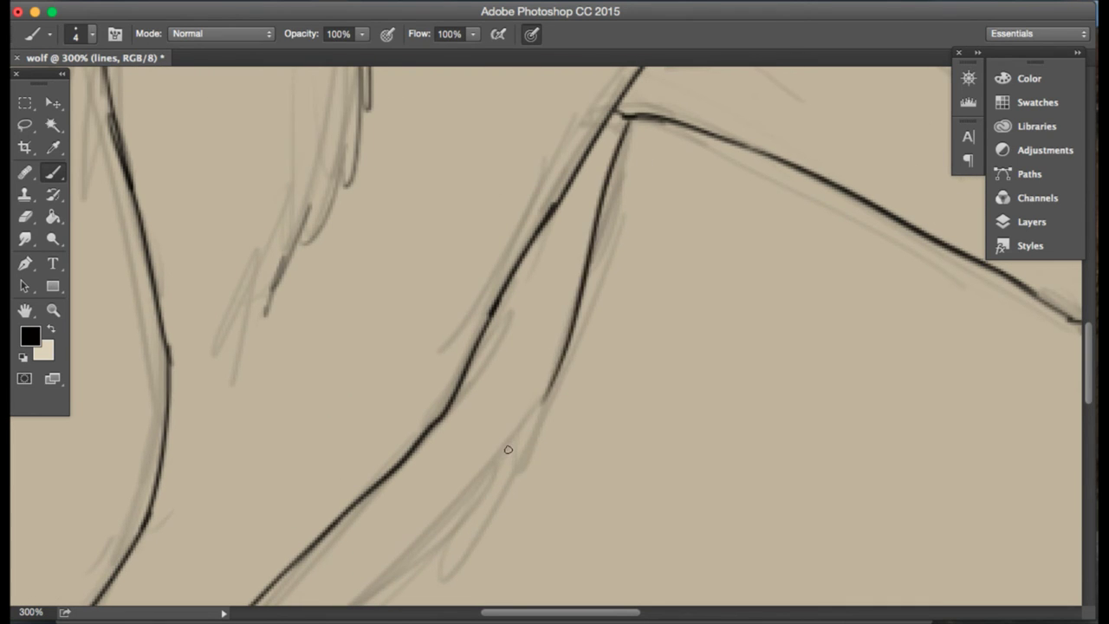
{"action": "key", "text": "ctrl+z"}
{"action": "mouse_move", "coordinate": [630, 123]}
{"action": "left_mouse_down"}
{"action": "mouse_move", "coordinate": [517, 408]}
{"action": "mouse_move", "coordinate": [460, 460]}
{"action": "mouse_move", "coordinate": [394, 550]}
{"action": "left_mouse_up"}
{"action": "scroll", "coordinate": [445, 401], "scroll_direction": "down", "scroll_amount": 10}
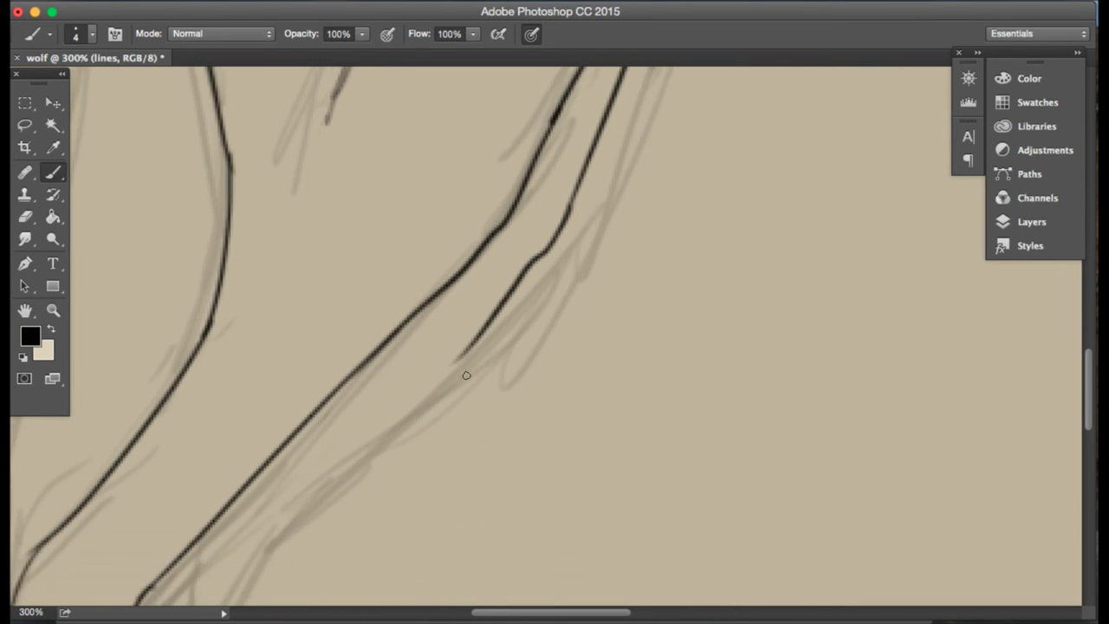
- Continue the far hind leg's front edge down toward the hock and erase the stray overlapping line end
{"action": "left_click_drag", "start_coordinate": [528, 226], "coordinate": [358, 409]}
{"action": "scroll", "coordinate": [348, 437], "scroll_direction": "down", "scroll_amount": 5}
{"action": "scroll", "coordinate": [348, 436], "scroll_direction": "left", "scroll_amount": 5}
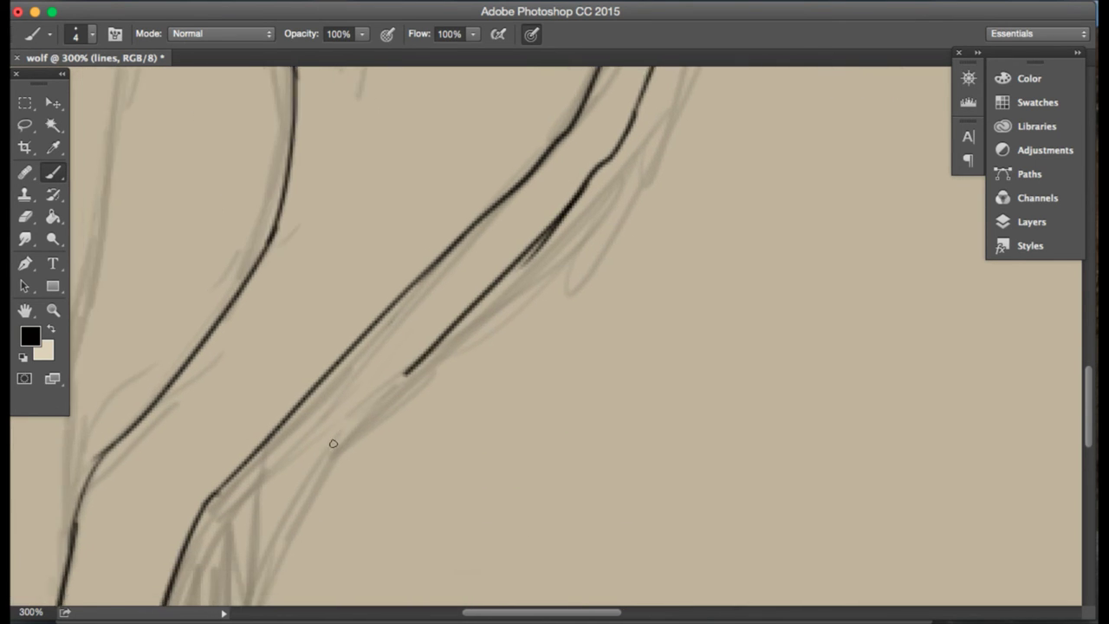
{"action": "key", "text": "e"}
{"action": "left_click_drag", "start_coordinate": [667, 166], "coordinate": [679, 160]}
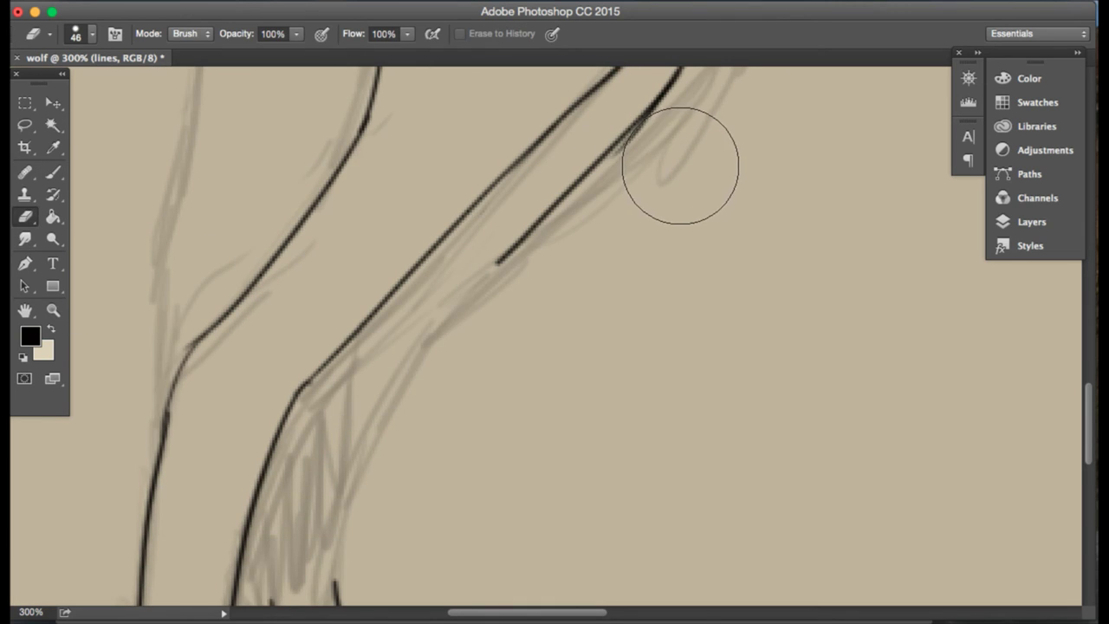
{"action": "left_click", "coordinate": [53, 172]}
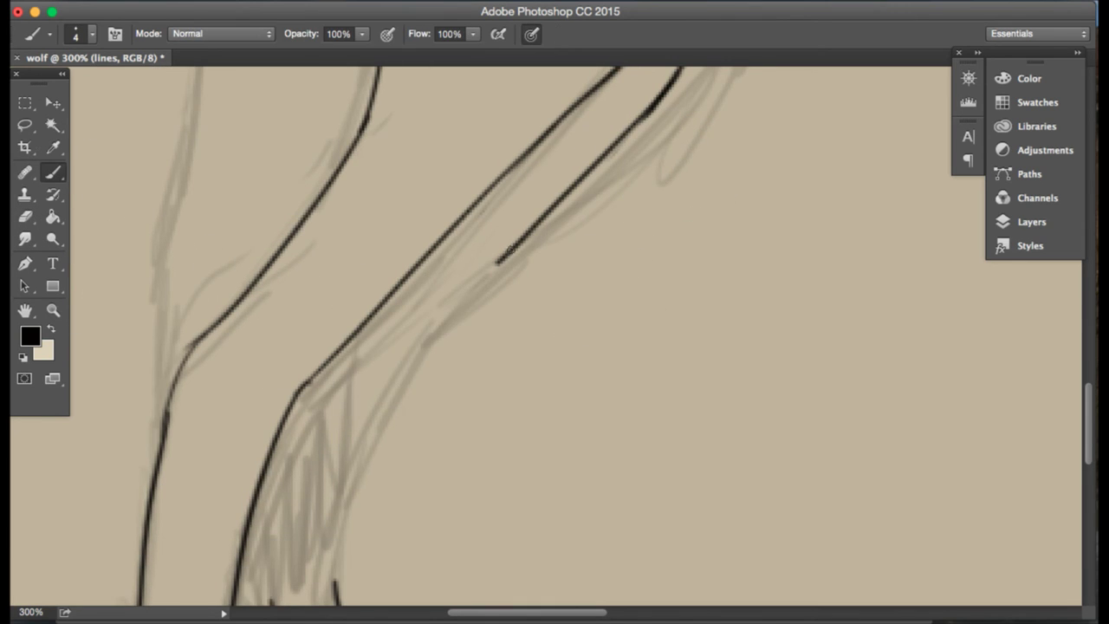
{"action": "left_click_drag", "start_coordinate": [501, 256], "coordinate": [414, 355]}
{"action": "scroll", "coordinate": [399, 364], "scroll_direction": "down", "scroll_amount": 5}
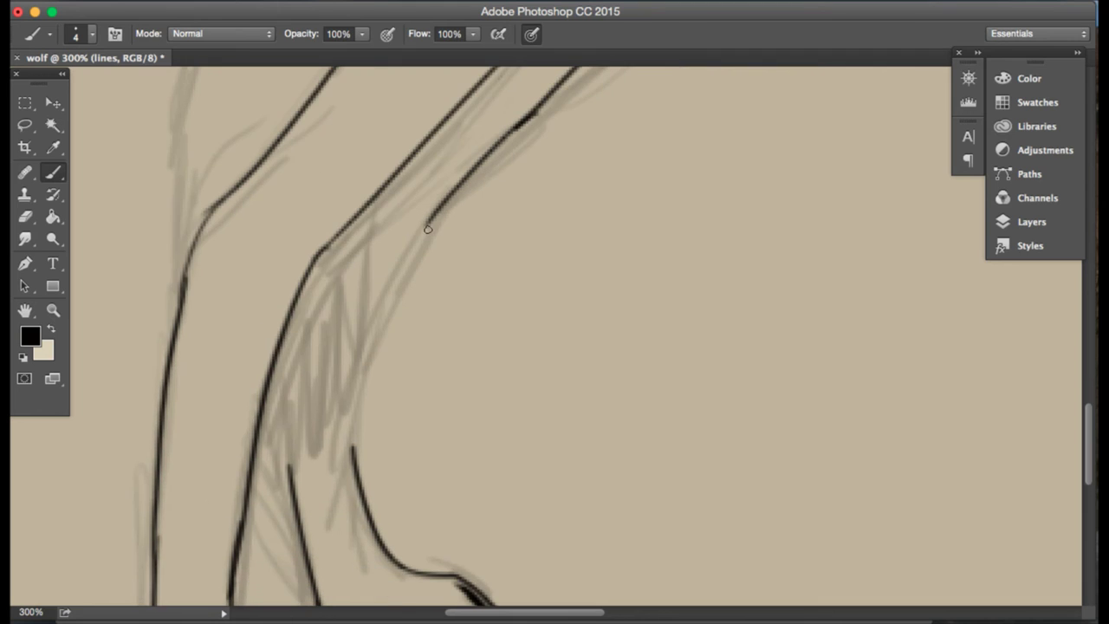
{"action": "left_click_drag", "start_coordinate": [439, 207], "coordinate": [375, 355]}
{"action": "key", "text": "super+z"}
{"action": "left_click_drag", "start_coordinate": [426, 224], "coordinate": [342, 416]}
{"action": "key", "text": "super+z"}
{"action": "left_click_drag", "start_coordinate": [426, 224], "coordinate": [350, 459]}
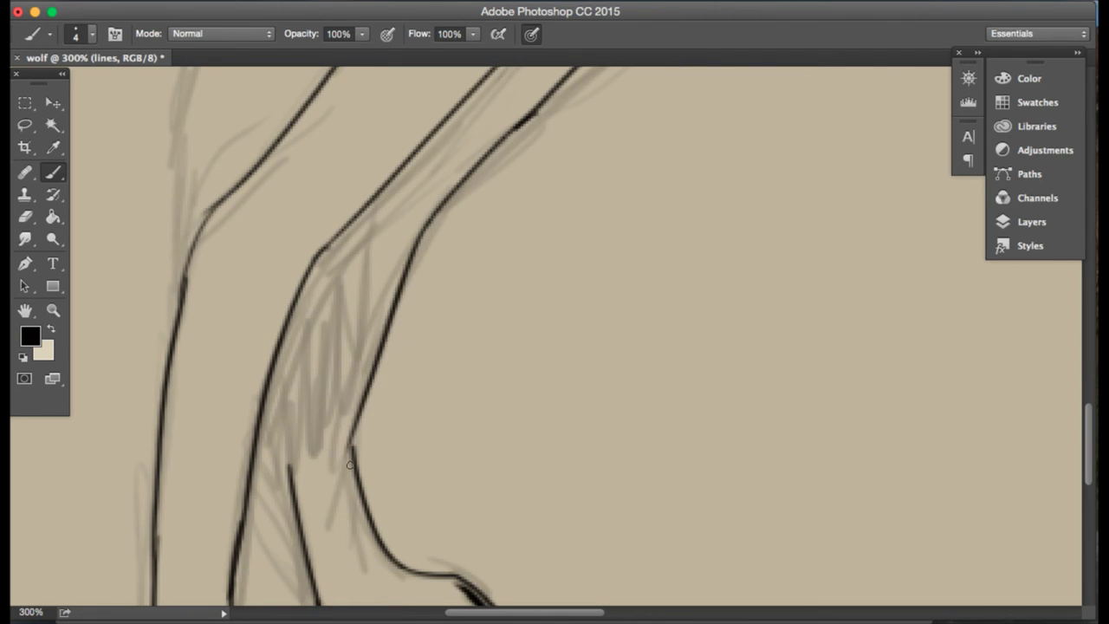
{"action": "key", "text": "super+z"}
{"action": "left_click_drag", "start_coordinate": [426, 223], "coordinate": [368, 347]}
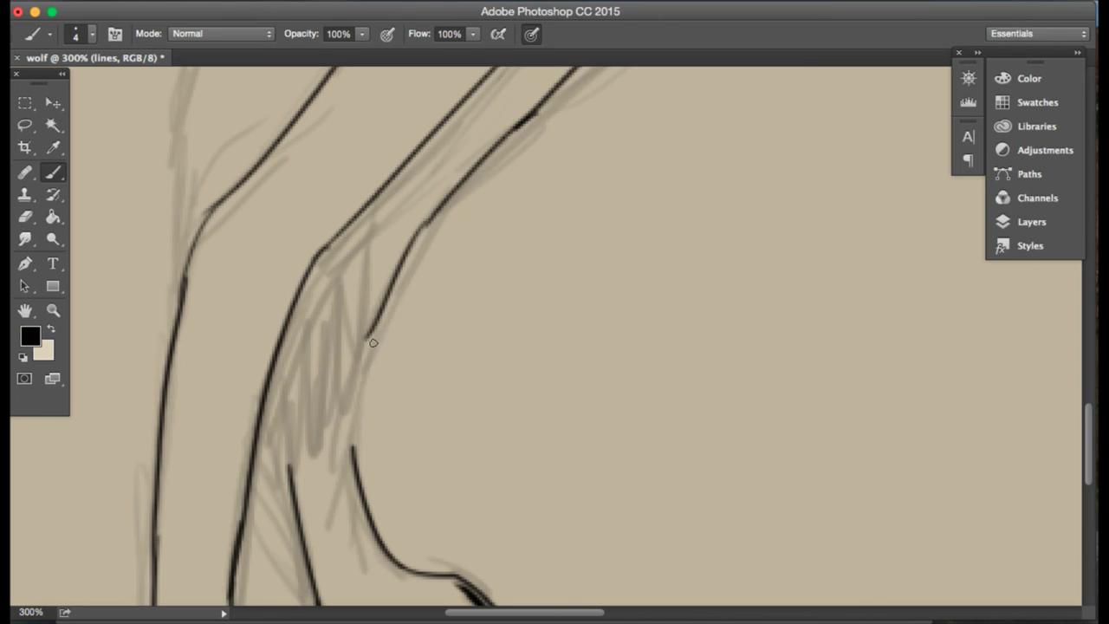
{"action": "key", "text": "super+z"}
{"action": "left_click_drag", "start_coordinate": [428, 222], "coordinate": [380, 355]}
{"action": "key", "text": "super+z"}
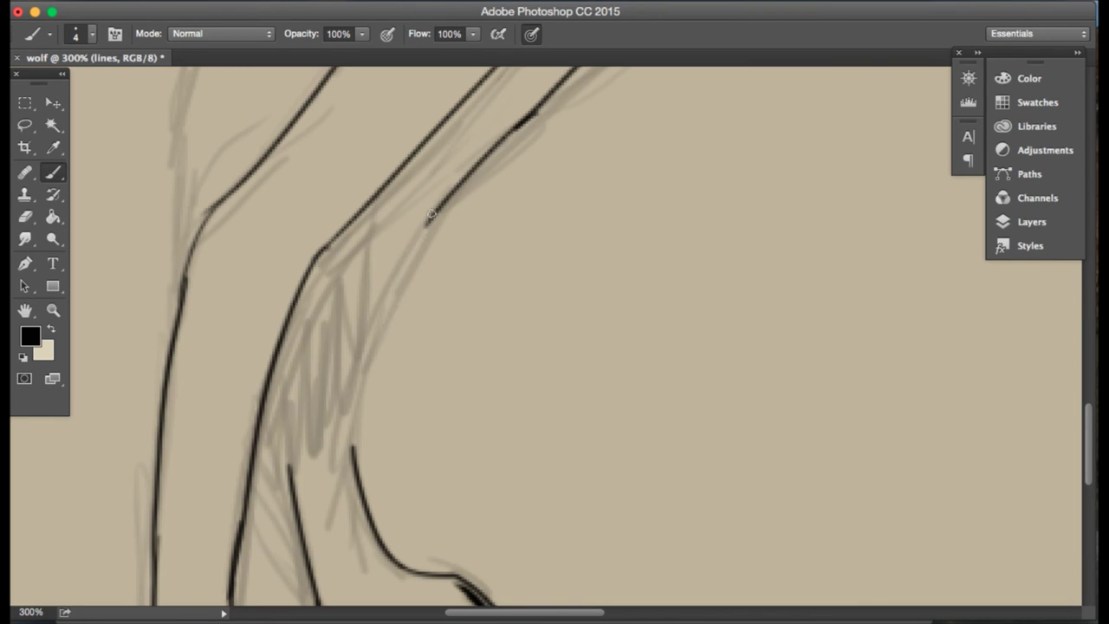
- Ink the far hind leg's front edge from the hock bend down in a curve that joins the foot outline
{"action": "mouse_move", "coordinate": [426, 223]}
{"action": "left_mouse_down"}
{"action": "mouse_move", "coordinate": [371, 339]}
{"action": "mouse_move", "coordinate": [354, 437]}
{"action": "left_mouse_up"}
{"action": "left_click_drag", "start_coordinate": [377, 327], "coordinate": [355, 448]}
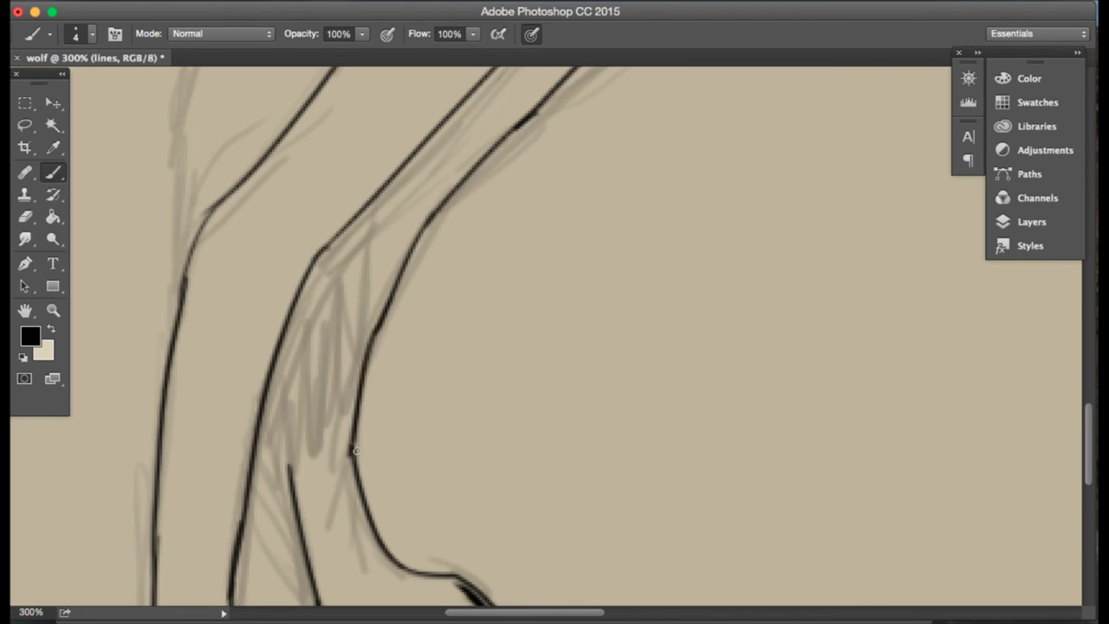
- Ink a jagged fur edge across the far hind leg below the hock and light contour lines inside the near leg's hock
{"action": "scroll", "coordinate": [333, 333], "scroll_direction": "up", "scroll_amount": 2}
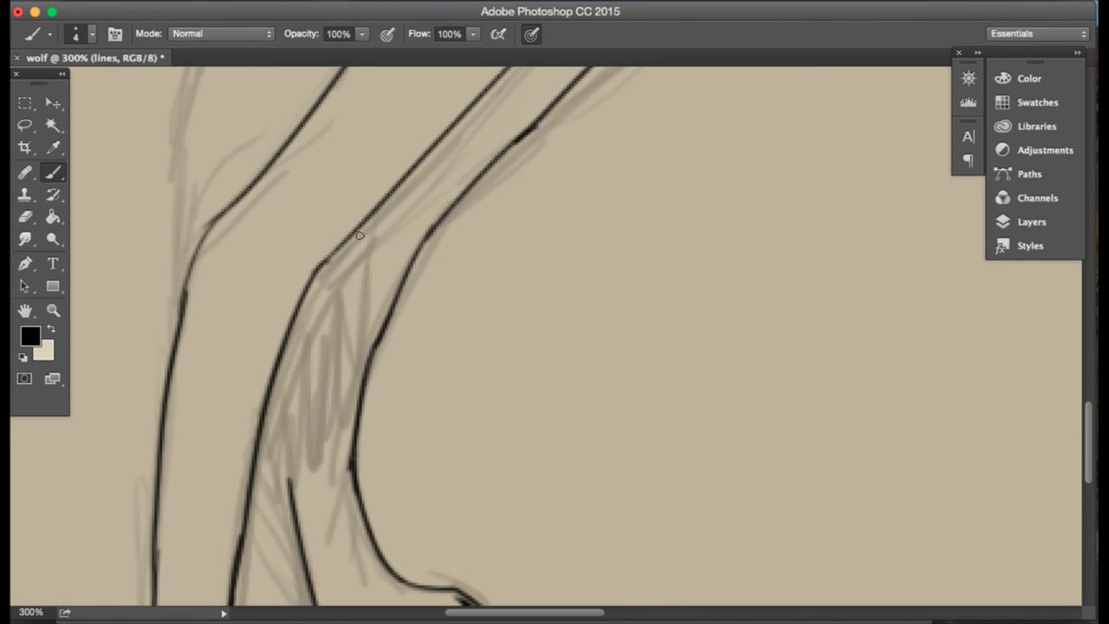
{"action": "mouse_move", "coordinate": [364, 228]}
{"action": "left_mouse_down"}
{"action": "mouse_move", "coordinate": [329, 428]}
{"action": "mouse_move", "coordinate": [325, 403]}
{"action": "mouse_move", "coordinate": [254, 518]}
{"action": "left_mouse_up"}
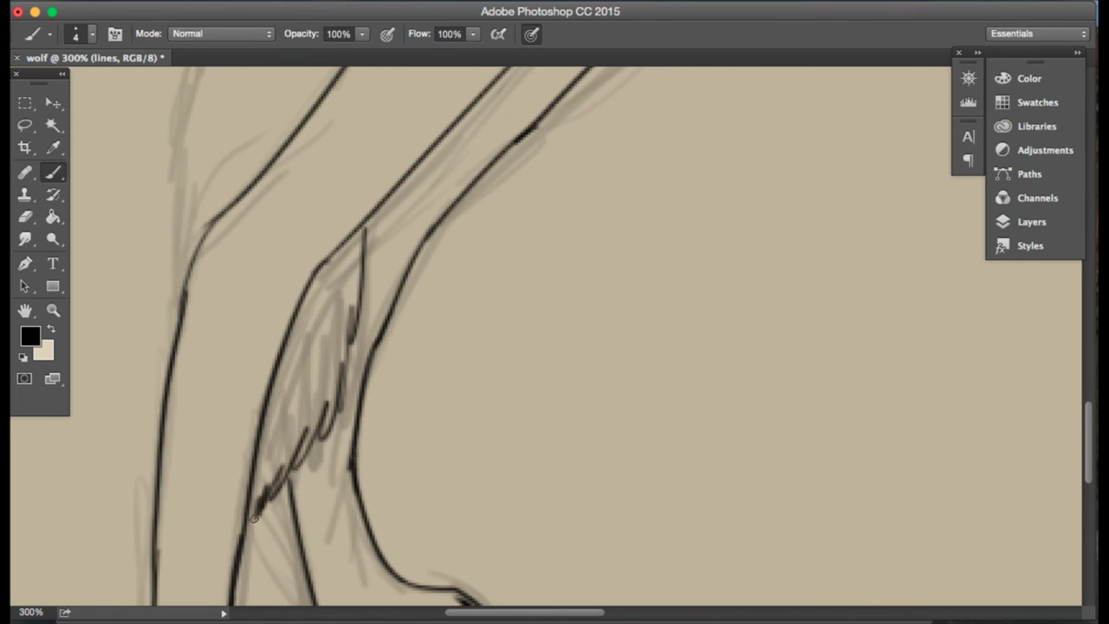
{"action": "scroll", "coordinate": [288, 490], "scroll_direction": "up", "scroll_amount": 10}
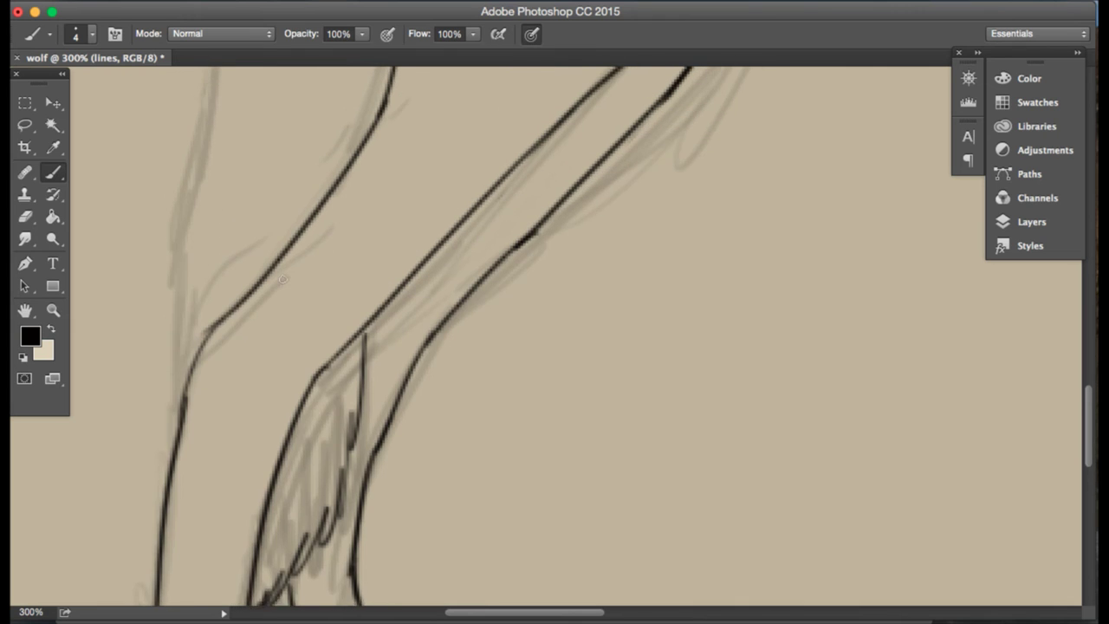
{"action": "mouse_move", "coordinate": [316, 344]}
{"action": "left_mouse_down"}
{"action": "mouse_move", "coordinate": [234, 440]}
{"action": "mouse_move", "coordinate": [223, 501]}
{"action": "left_mouse_up"}
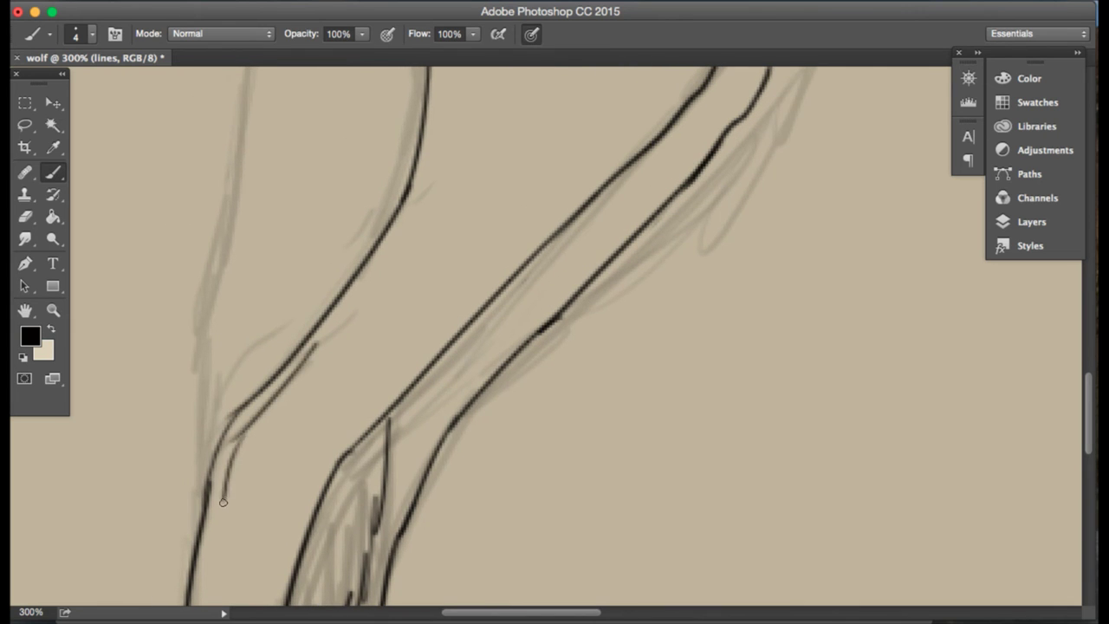
- Ink light marking lines on the flank: a slanted shaded stroke and a flat horizontal loop above it
{"action": "scroll", "coordinate": [241, 485], "scroll_direction": "up", "scroll_amount": 15}
{"action": "scroll", "coordinate": [240, 485], "scroll_direction": "right", "scroll_amount": 3}
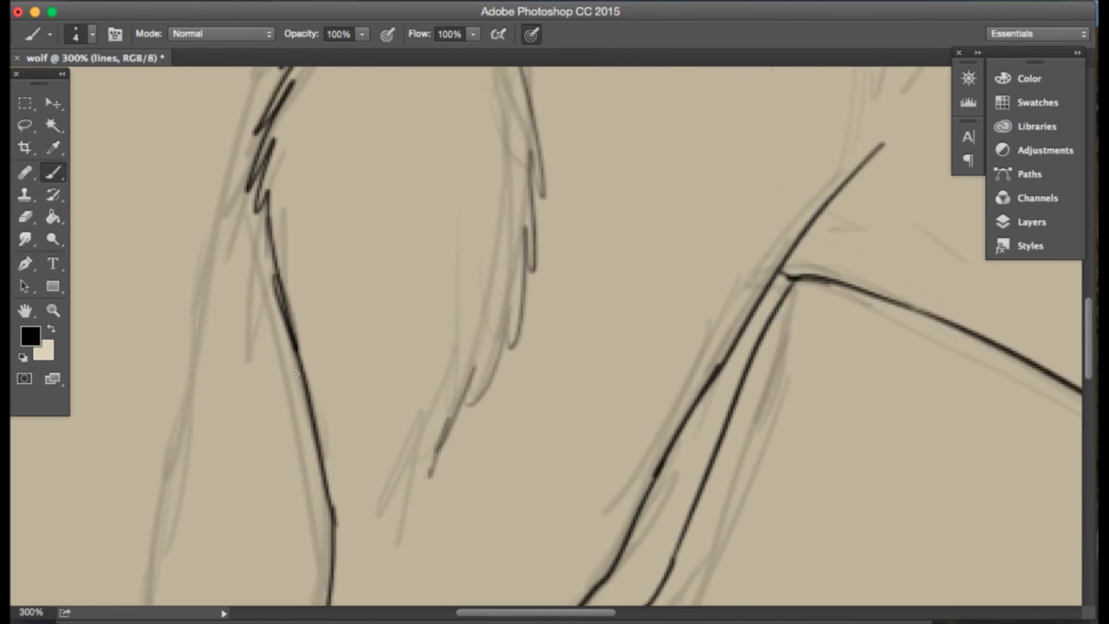
{"action": "scroll", "coordinate": [141, 82], "scroll_direction": "up", "scroll_amount": 15}
{"action": "scroll", "coordinate": [141, 82], "scroll_direction": "right", "scroll_amount": 3}
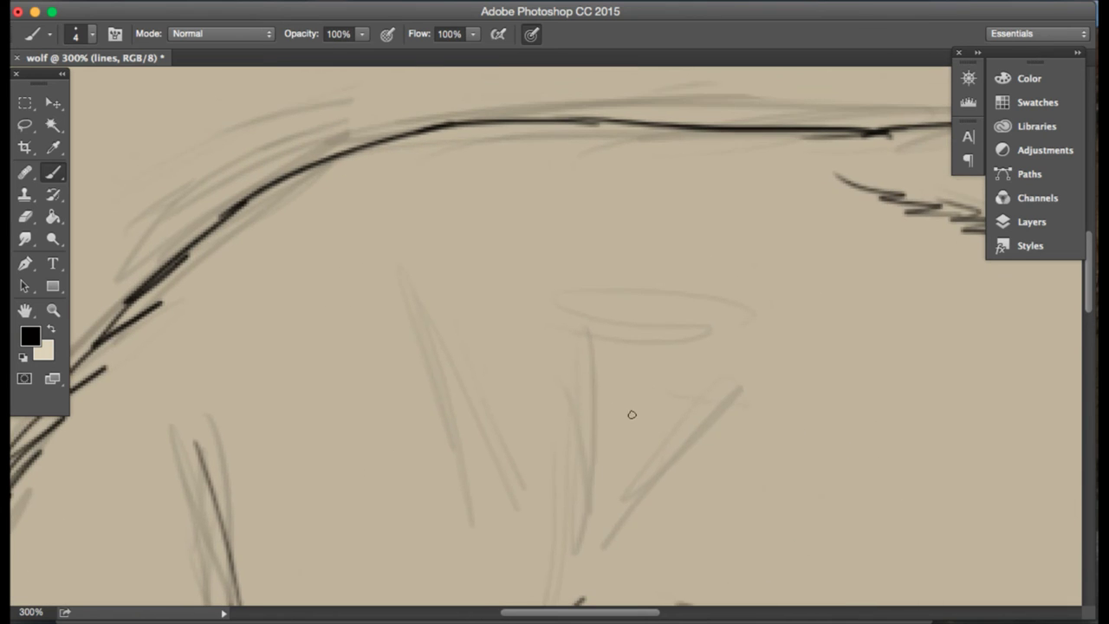
{"action": "left_click_drag", "start_coordinate": [728, 408], "coordinate": [601, 542]}
{"action": "left_click_drag", "start_coordinate": [684, 452], "coordinate": [607, 546]}
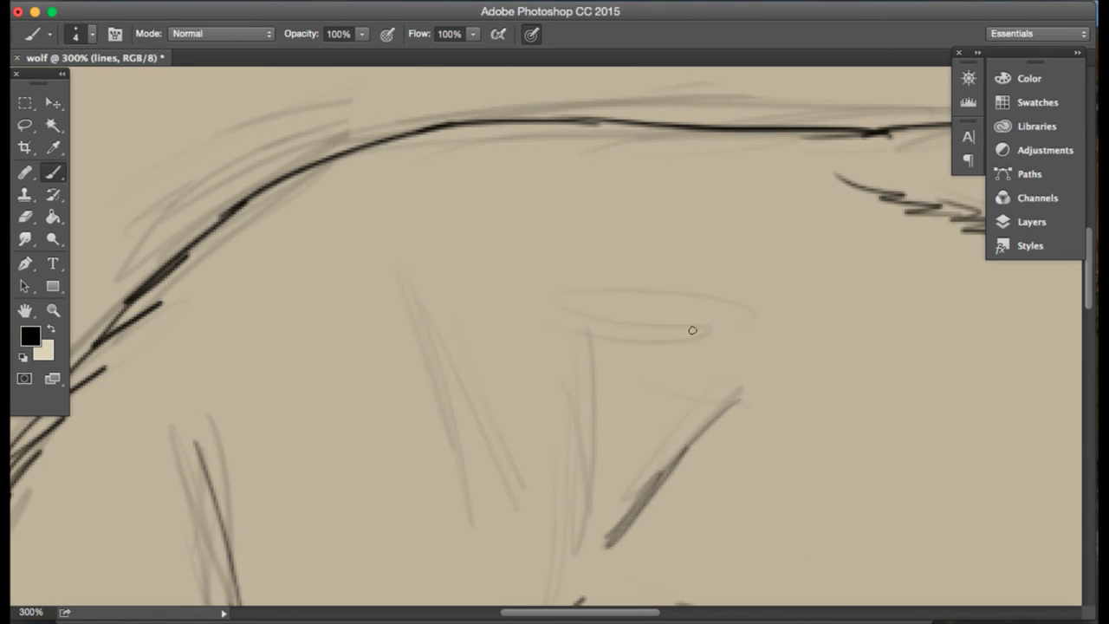
{"action": "mouse_move", "coordinate": [477, 313]}
{"action": "left_mouse_down"}
{"action": "mouse_move", "coordinate": [680, 322]}
{"action": "mouse_move", "coordinate": [481, 330]}
{"action": "left_mouse_up"}
{"action": "scroll", "coordinate": [485, 364], "scroll_direction": "down", "scroll_amount": 5}
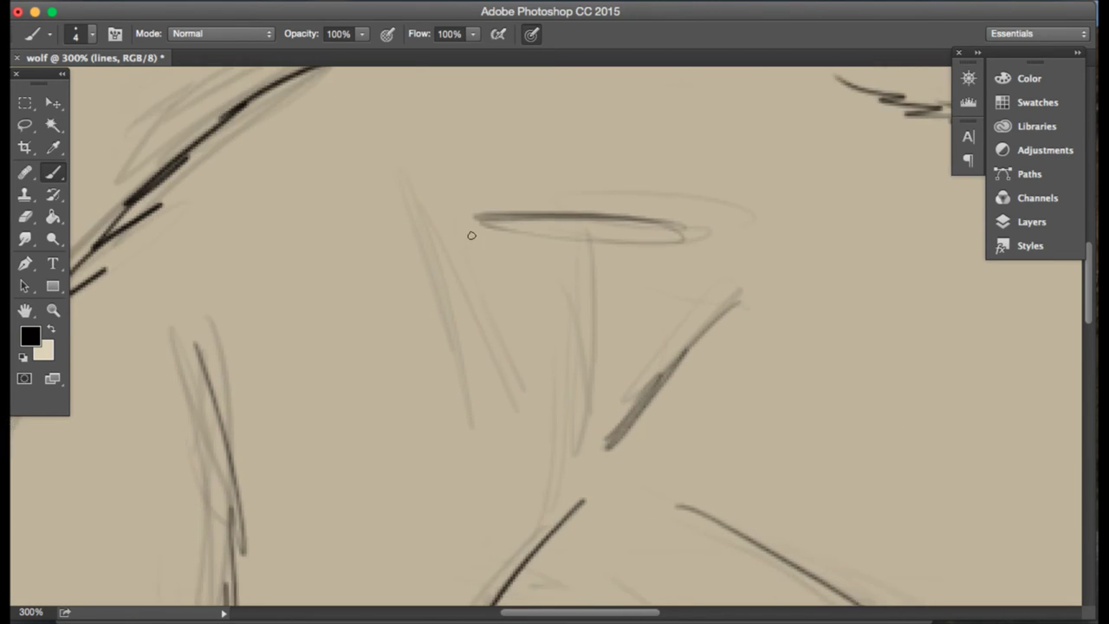
{"action": "left_click_drag", "start_coordinate": [466, 204], "coordinate": [561, 374]}
{"action": "left_click_drag", "start_coordinate": [501, 251], "coordinate": [565, 376]}
{"action": "scroll", "coordinate": [383, 92], "scroll_direction": "up", "scroll_amount": 8}
{"action": "scroll", "coordinate": [383, 91], "scroll_direction": "right", "scroll_amount": 2}
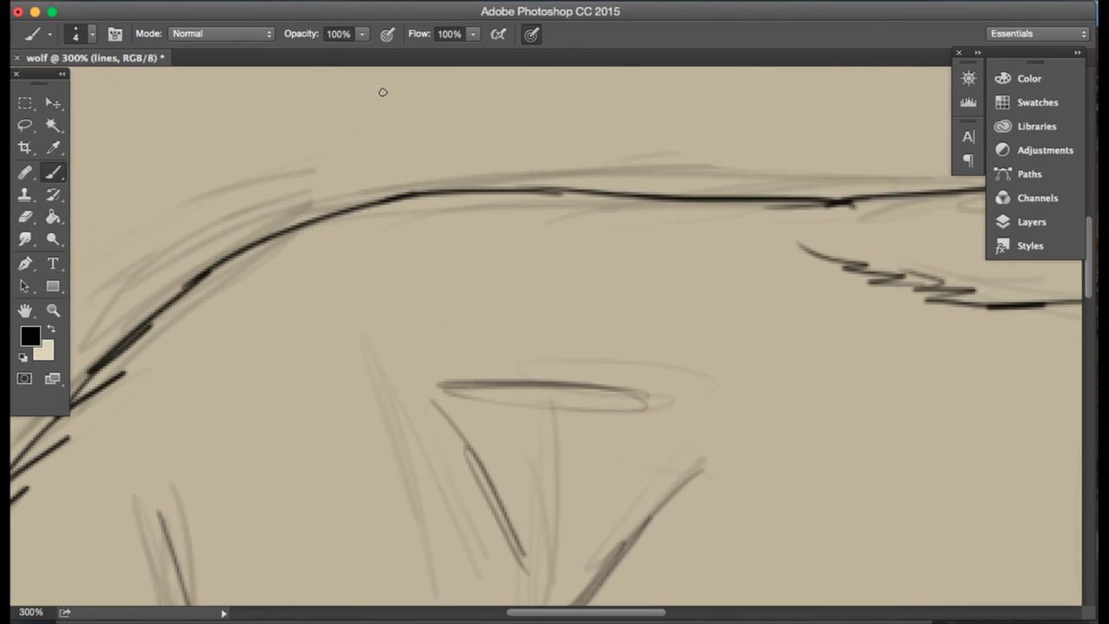
{"action": "key", "text": "super+alt+z"}
{"action": "key", "text": "super+alt+z"}
- Ink a jagged fur edge of short overlapping strokes down the upper outer side of the tail from the rump
{"action": "scroll", "coordinate": [365, 277], "scroll_direction": "left", "scroll_amount": 10}
{"action": "scroll", "coordinate": [366, 277], "scroll_direction": "down", "scroll_amount": 5}
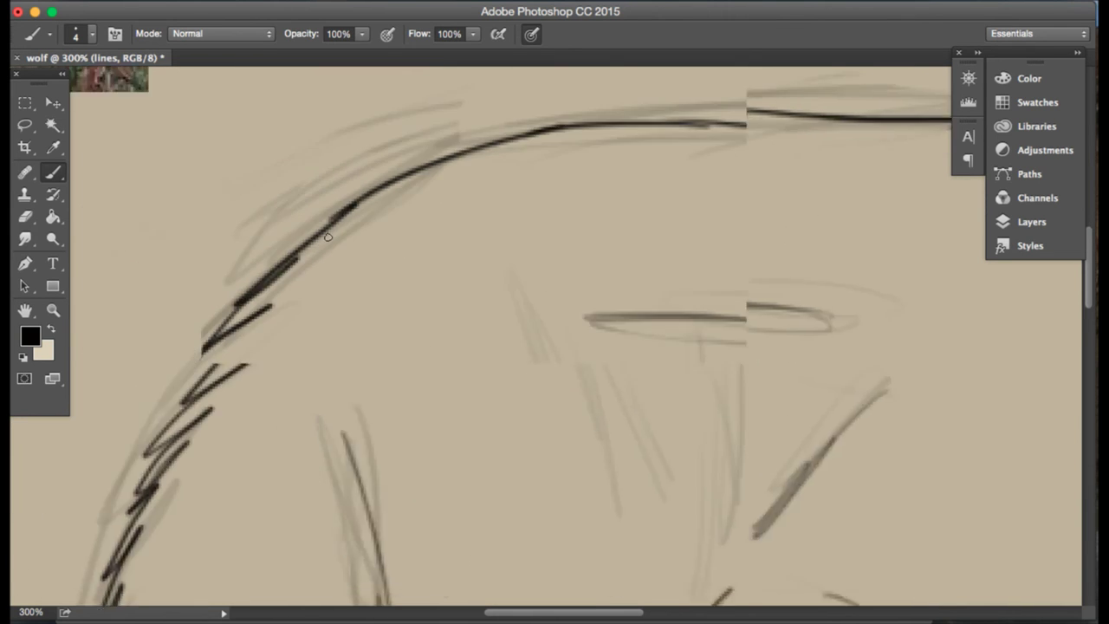
{"action": "scroll", "coordinate": [514, 200], "scroll_direction": "down", "scroll_amount": 5}
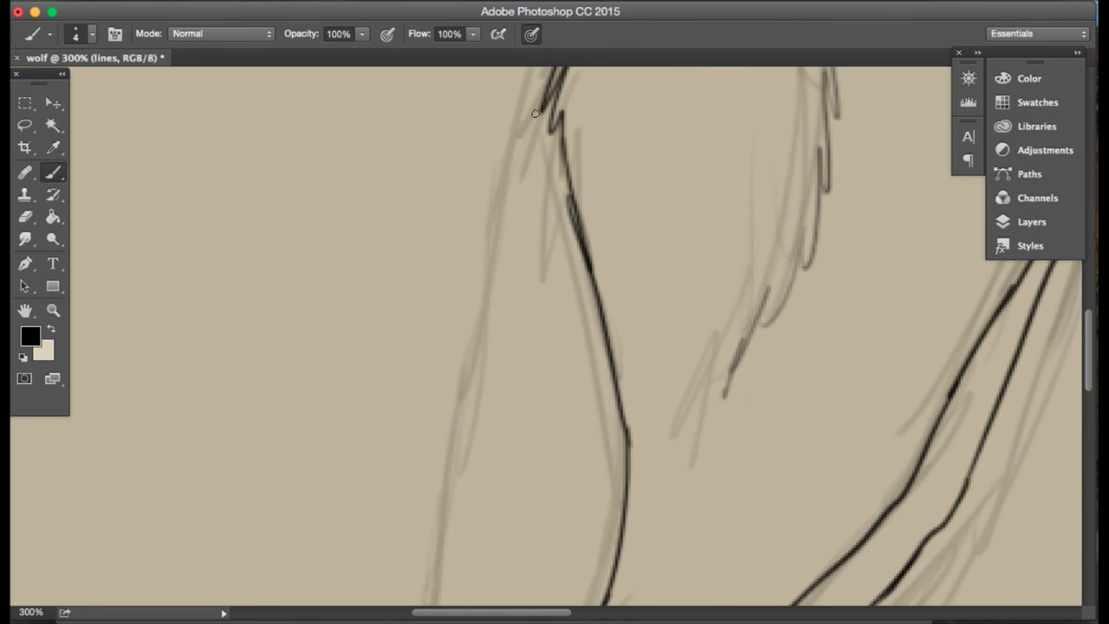
{"action": "scroll", "coordinate": [536, 89], "scroll_direction": "up", "scroll_amount": 5}
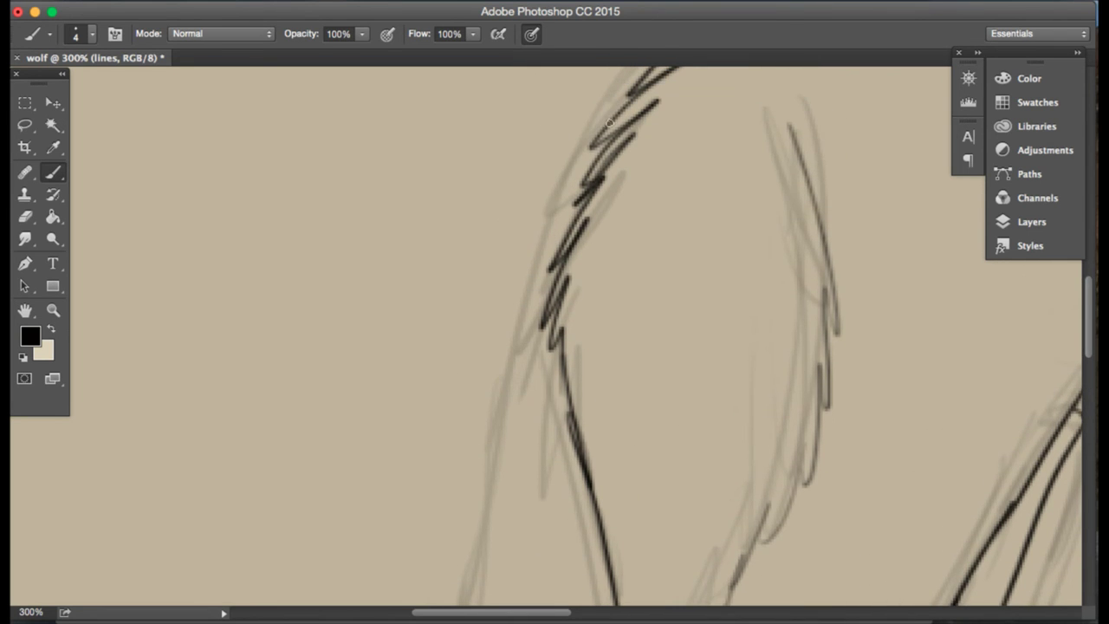
{"action": "mouse_move", "coordinate": [547, 206]}
{"action": "left_mouse_down"}
{"action": "mouse_move", "coordinate": [598, 156]}
{"action": "mouse_move", "coordinate": [530, 286]}
{"action": "mouse_move", "coordinate": [500, 450]}
{"action": "left_mouse_up"}
{"action": "scroll", "coordinate": [494, 390], "scroll_direction": "down", "scroll_amount": 5}
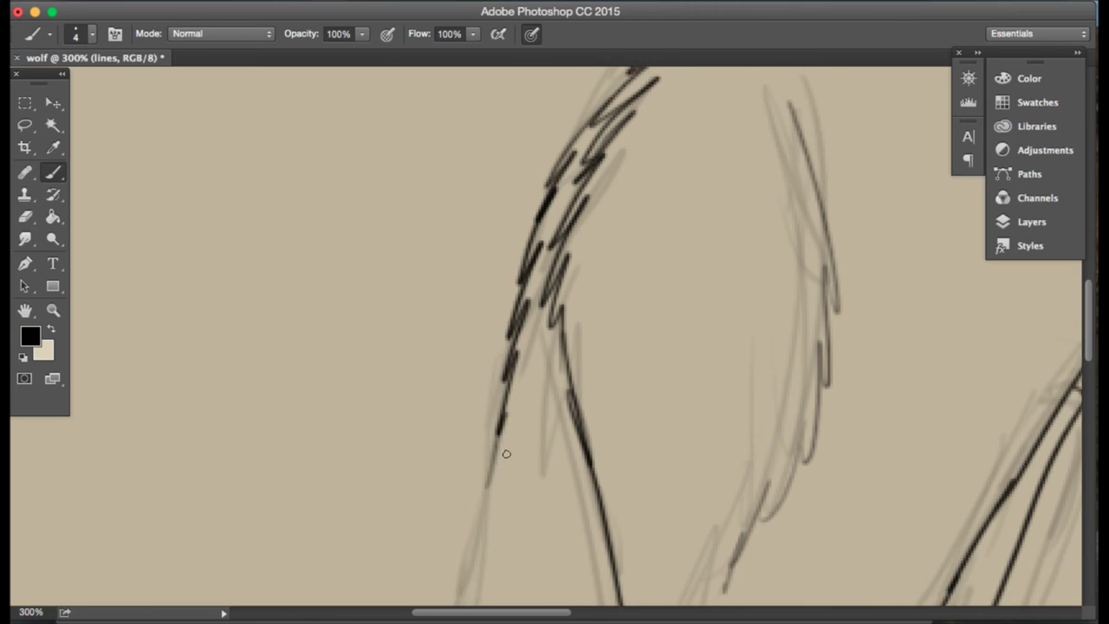
- Continue the tail's outer edge down to its tip, finishing with short fur strokes that meet the hind leg at the hock
{"action": "scroll", "coordinate": [490, 344], "scroll_direction": "down", "scroll_amount": 5}
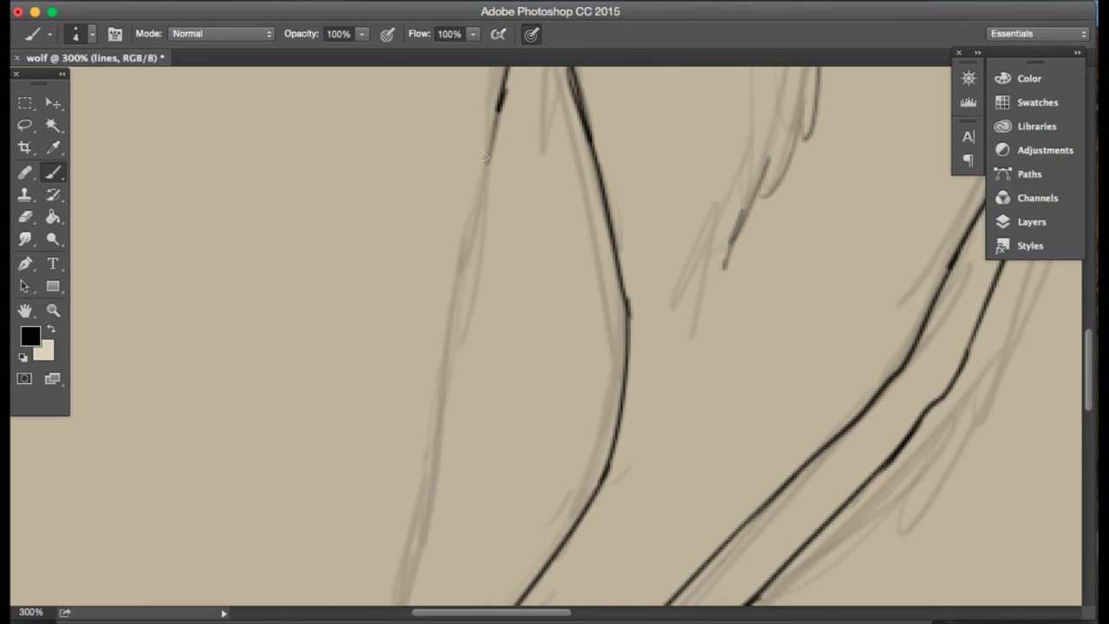
{"action": "left_click_drag", "start_coordinate": [485, 157], "coordinate": [446, 429]}
{"action": "scroll", "coordinate": [450, 401], "scroll_direction": "down", "scroll_amount": 5}
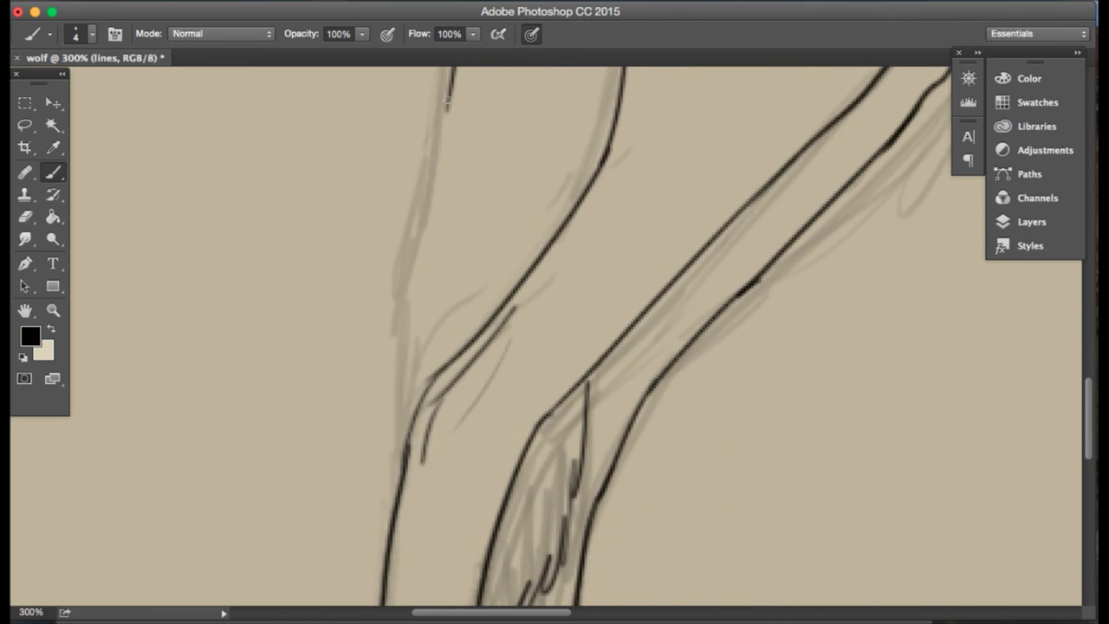
{"action": "mouse_move", "coordinate": [447, 100]}
{"action": "left_mouse_down"}
{"action": "mouse_move", "coordinate": [405, 295]}
{"action": "mouse_move", "coordinate": [403, 418]}
{"action": "left_mouse_up"}
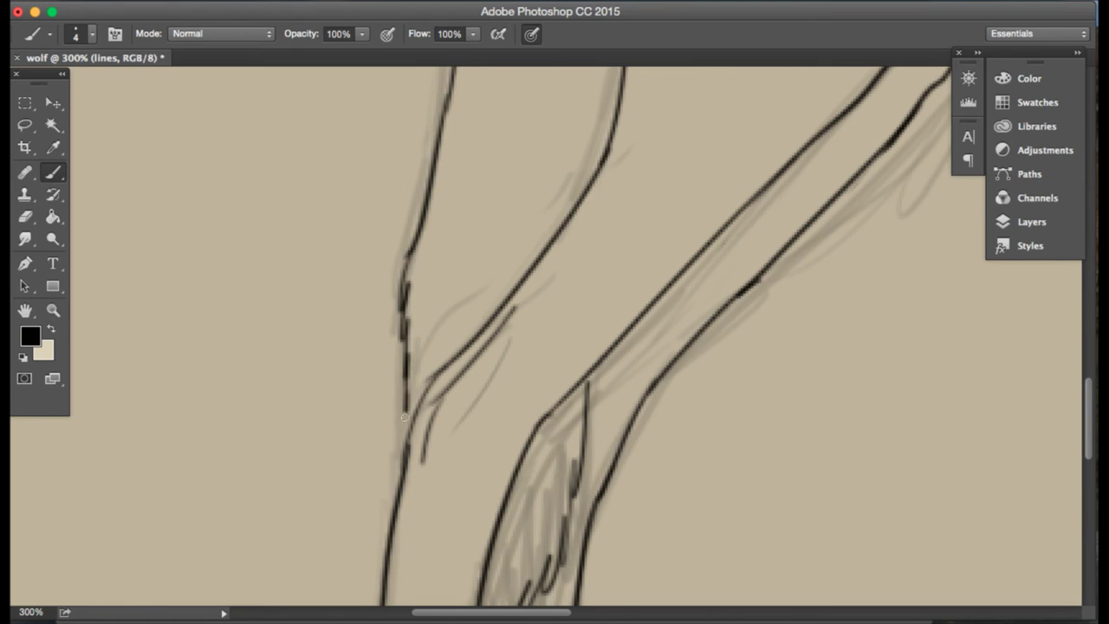
{"action": "scroll", "coordinate": [406, 419], "scroll_direction": "down", "scroll_amount": 6}
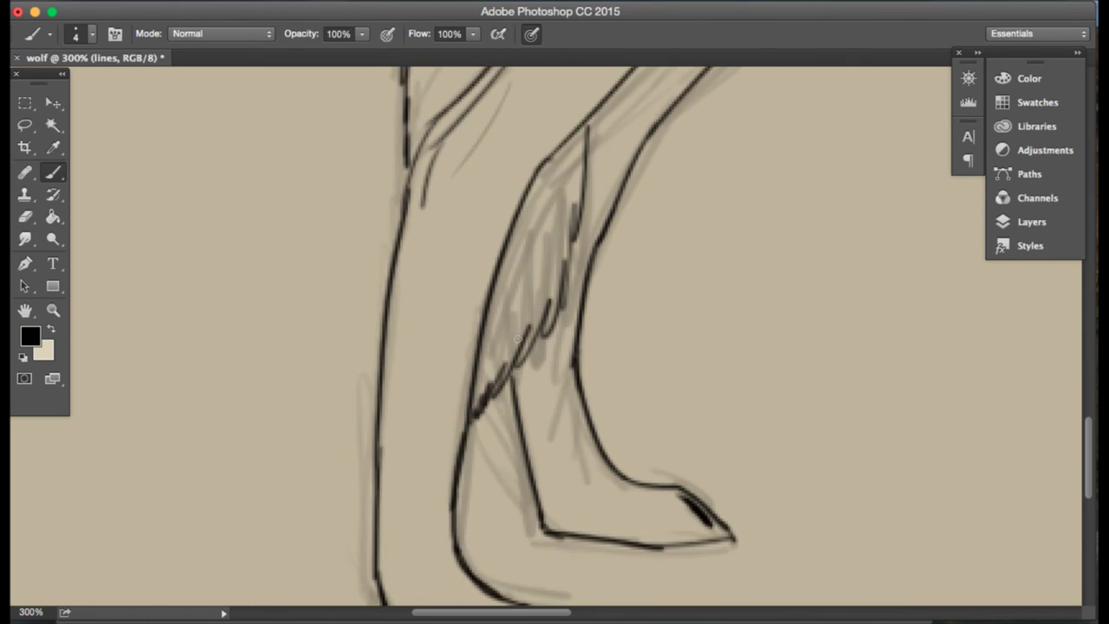
- Review the inked hind feet, body and overall outline of the wolf at a smaller scale
{"action": "key", "text": "z"}
{"action": "left_click", "coordinate": [94, 33]}
{"action": "left_click", "coordinate": [136, 173]}
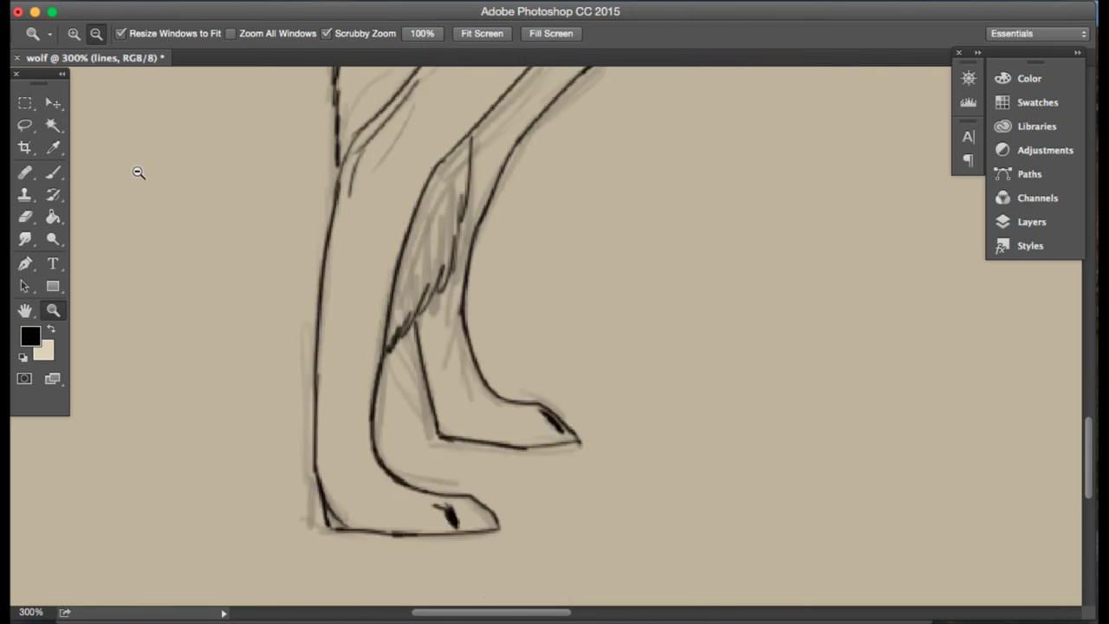
{"action": "left_click", "coordinate": [141, 180]}
{"action": "scroll", "coordinate": [151, 203], "scroll_direction": "up", "scroll_amount": 5}
{"action": "scroll", "coordinate": [159, 203], "scroll_direction": "up", "scroll_amount": 3}
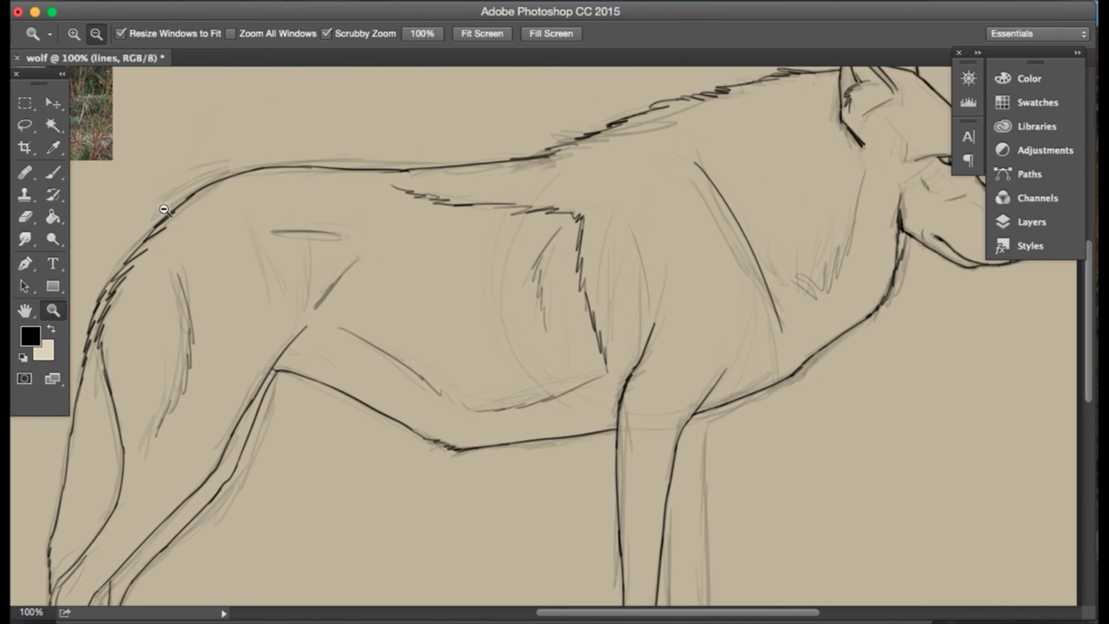
{"action": "scroll", "coordinate": [161, 208], "scroll_direction": "right", "scroll_amount": 2}
{"action": "left_click", "coordinate": [162, 206]}
{"action": "left_click", "coordinate": [163, 206]}
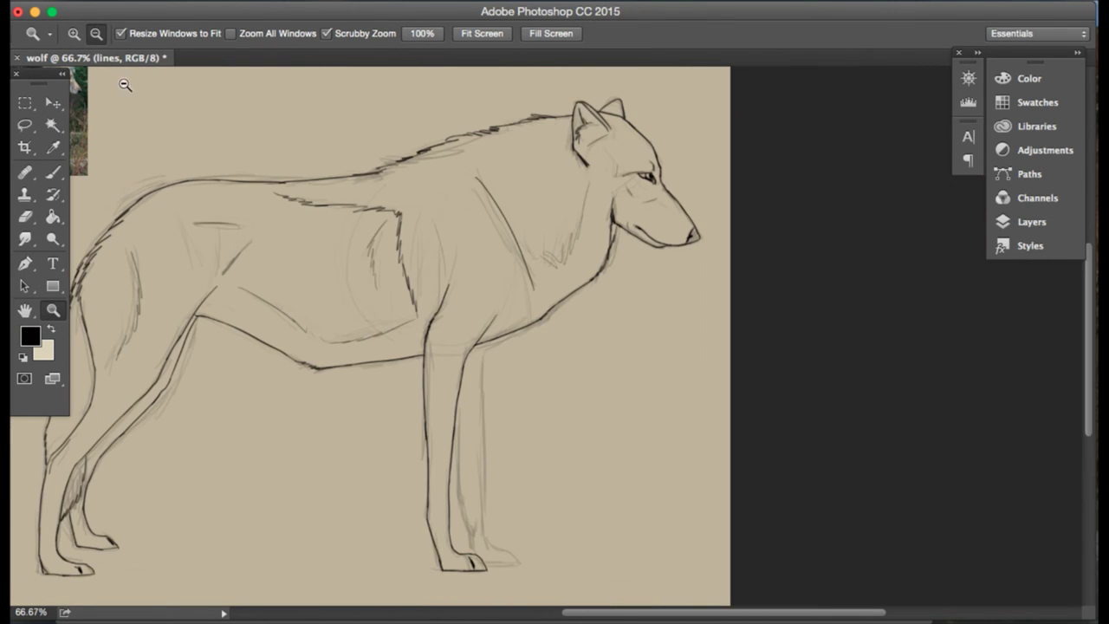
- Ink a short curve branching below the chest line toward the far foreleg, undoing rejected strokes and erasing its lower end
{"action": "left_click", "coordinate": [72, 33]}
{"action": "left_click", "coordinate": [504, 347]}
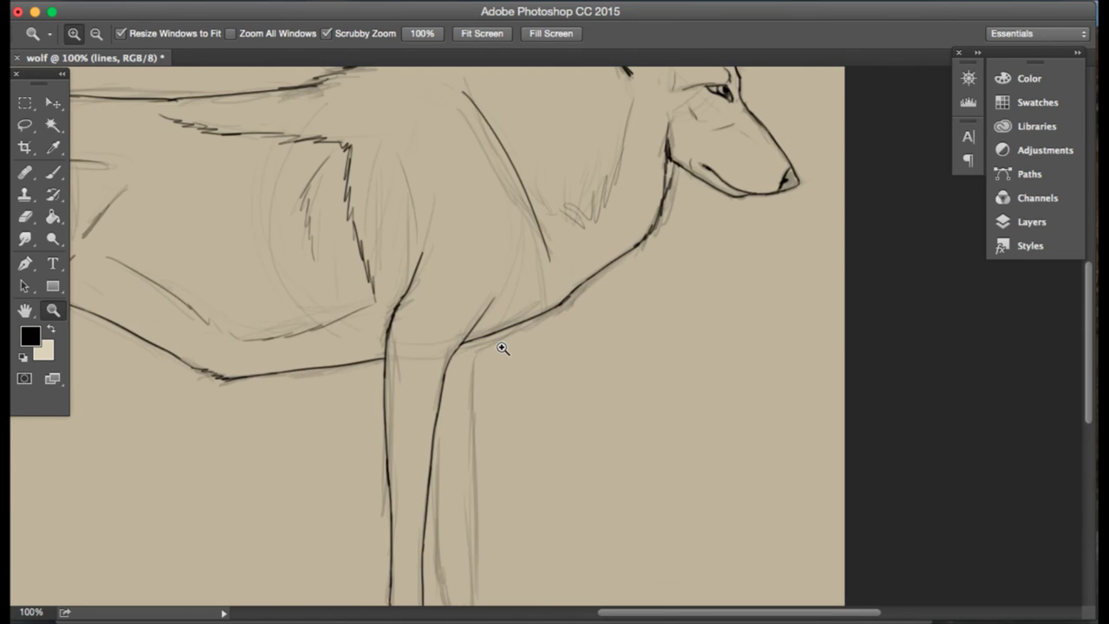
{"action": "left_click", "coordinate": [499, 349]}
{"action": "left_click", "coordinate": [54, 174]}
{"action": "right_click", "coordinate": [53, 173]}
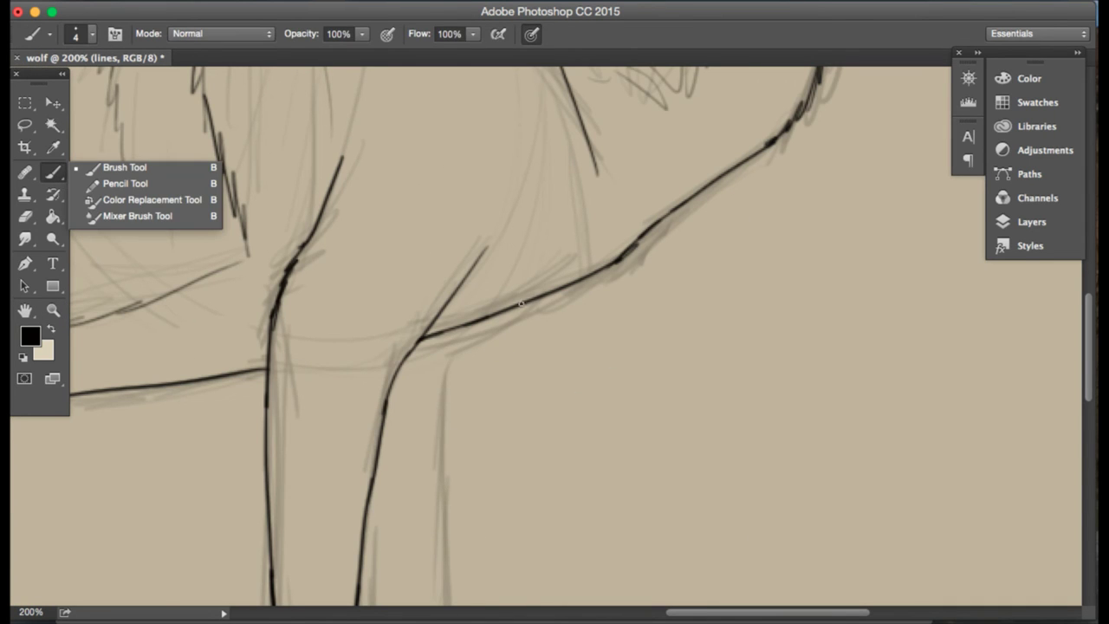
{"action": "left_click", "coordinate": [113, 165]}
{"action": "left_click_drag", "start_coordinate": [570, 280], "coordinate": [463, 351]}
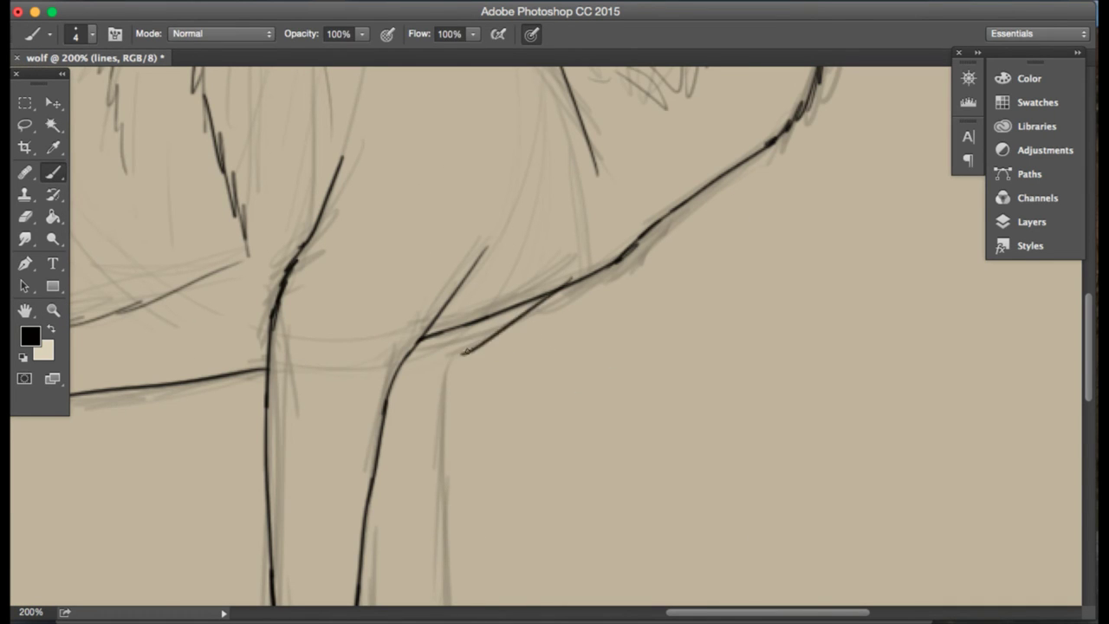
{"action": "key", "text": "super+z"}
{"action": "mouse_move", "coordinate": [586, 279]}
{"action": "left_mouse_down"}
{"action": "mouse_move", "coordinate": [447, 356]}
{"action": "mouse_move", "coordinate": [456, 347]}
{"action": "mouse_move", "coordinate": [468, 341]}
{"action": "mouse_move", "coordinate": [445, 407]}
{"action": "left_mouse_up"}
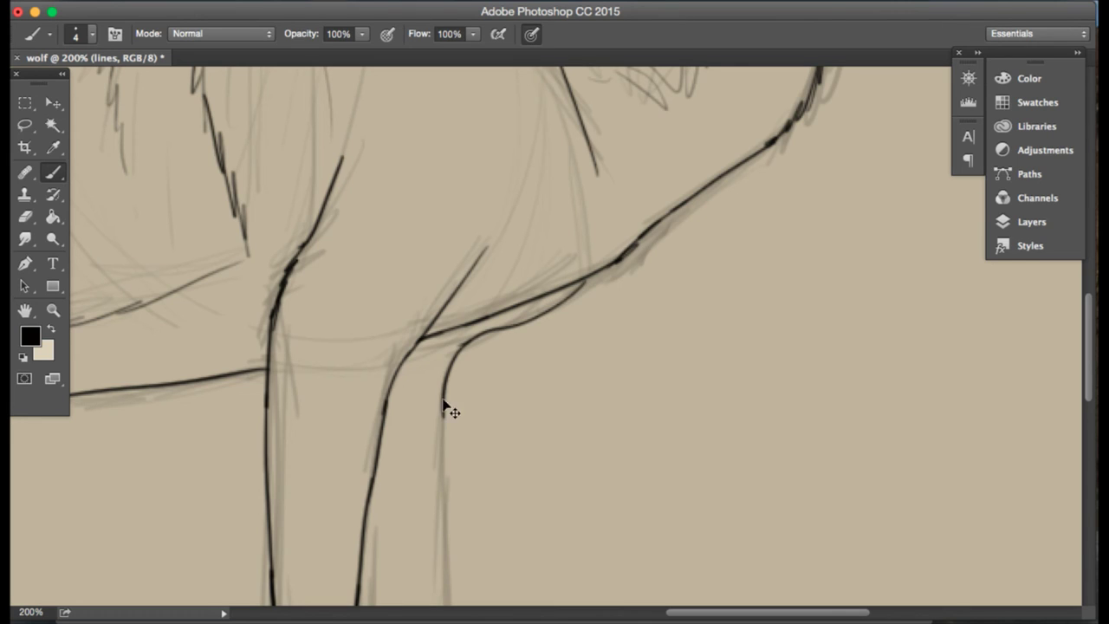
{"action": "key", "text": "super+z"}
{"action": "left_click", "coordinate": [25, 217]}
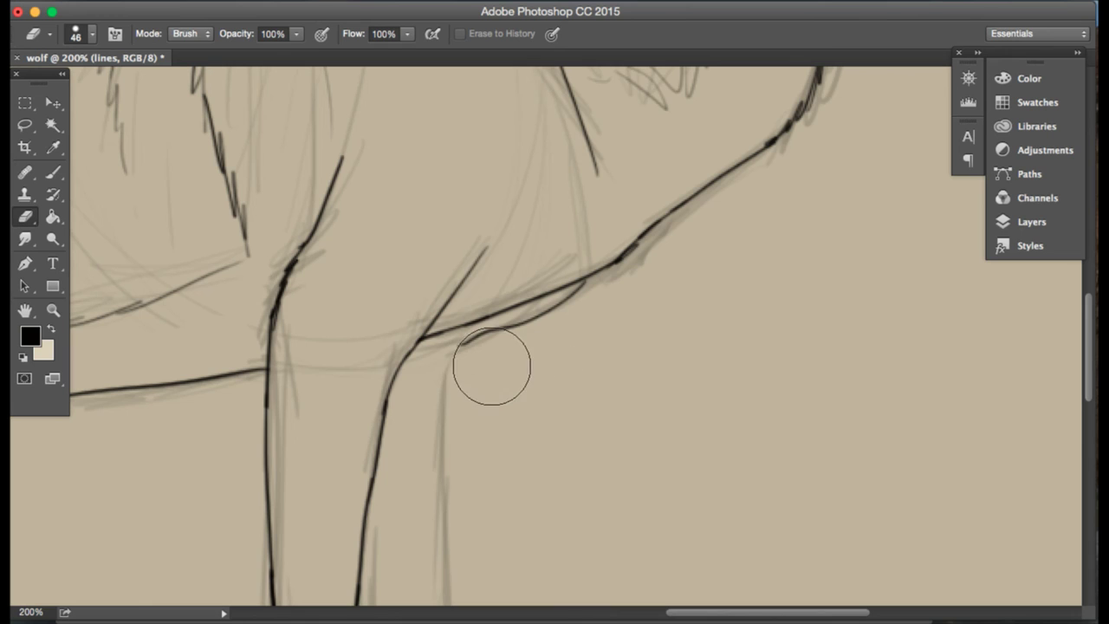
{"action": "left_click_drag", "start_coordinate": [537, 376], "coordinate": [519, 358]}
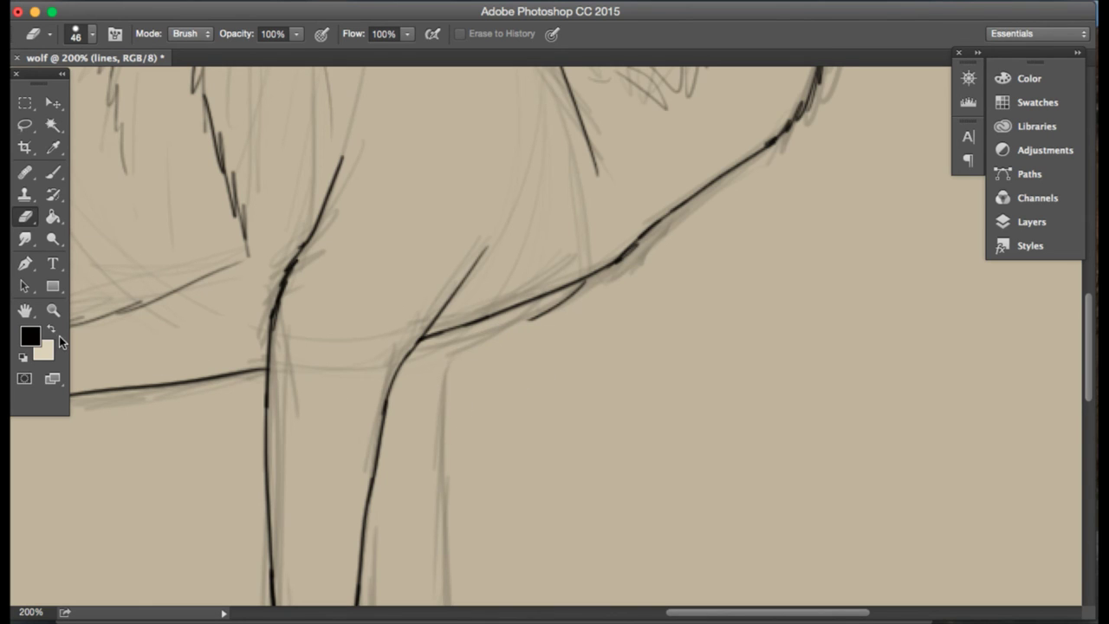
- Extend the chest branch line to the top of the far foreleg and ink the start of the leg's front edge
{"action": "left_click", "coordinate": [53, 309]}
{"action": "left_click", "coordinate": [321, 285]}
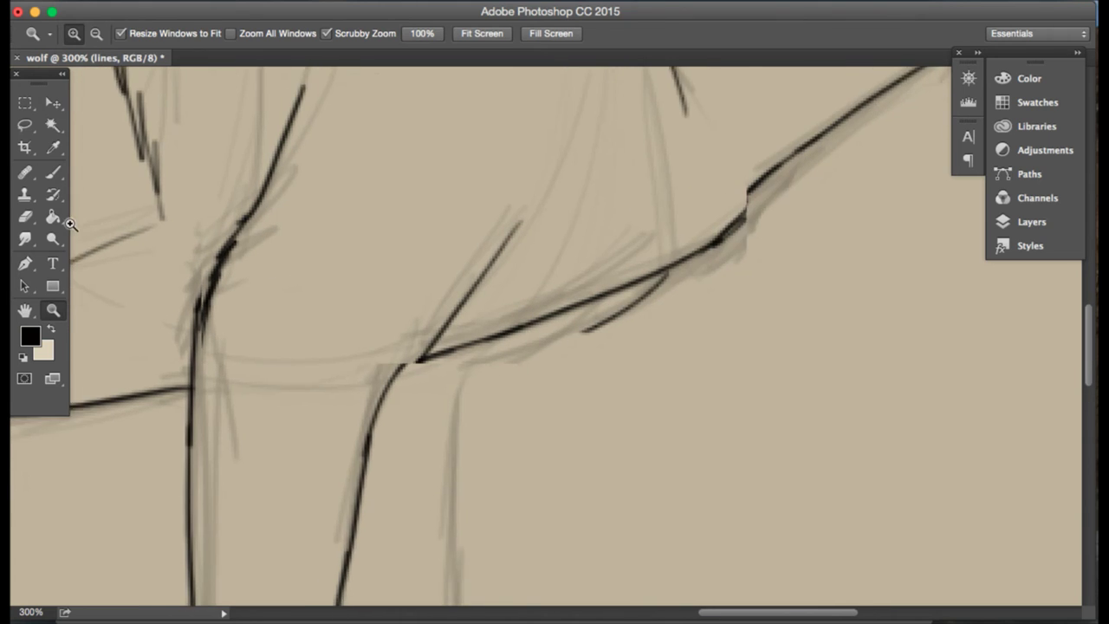
{"action": "key", "text": "b"}
{"action": "left_click_drag", "start_coordinate": [548, 289], "coordinate": [414, 367]}
{"action": "scroll", "coordinate": [419, 347], "scroll_direction": "down", "scroll_amount": 2}
{"action": "left_click_drag", "start_coordinate": [414, 327], "coordinate": [417, 462]}
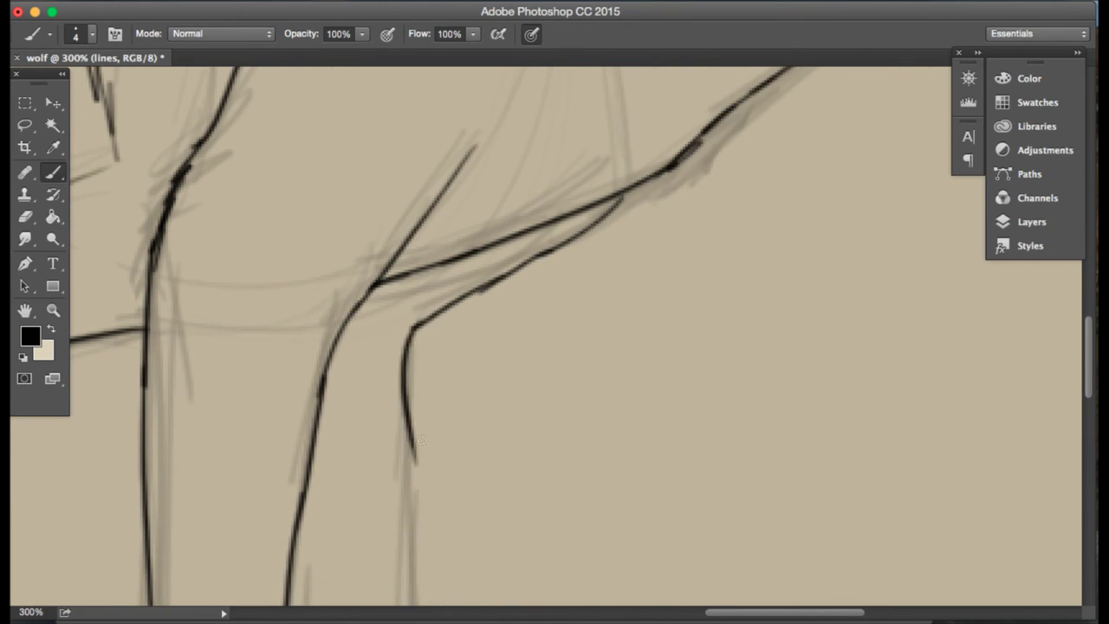
- Undo the last stroke and continue the far foreleg's front edge down along the upper leg
{"action": "scroll", "coordinate": [419, 401], "scroll_direction": "down", "scroll_amount": 5}
{"action": "scroll", "coordinate": [419, 401], "scroll_direction": "down", "scroll_amount": 1}
{"action": "key", "text": "ctrl+z"}
{"action": "left_click_drag", "start_coordinate": [412, 107], "coordinate": [413, 394]}
{"action": "scroll", "coordinate": [413, 395], "scroll_direction": "down", "scroll_amount": 7}
{"action": "scroll", "coordinate": [390, 164], "scroll_direction": "right", "scroll_amount": 2}
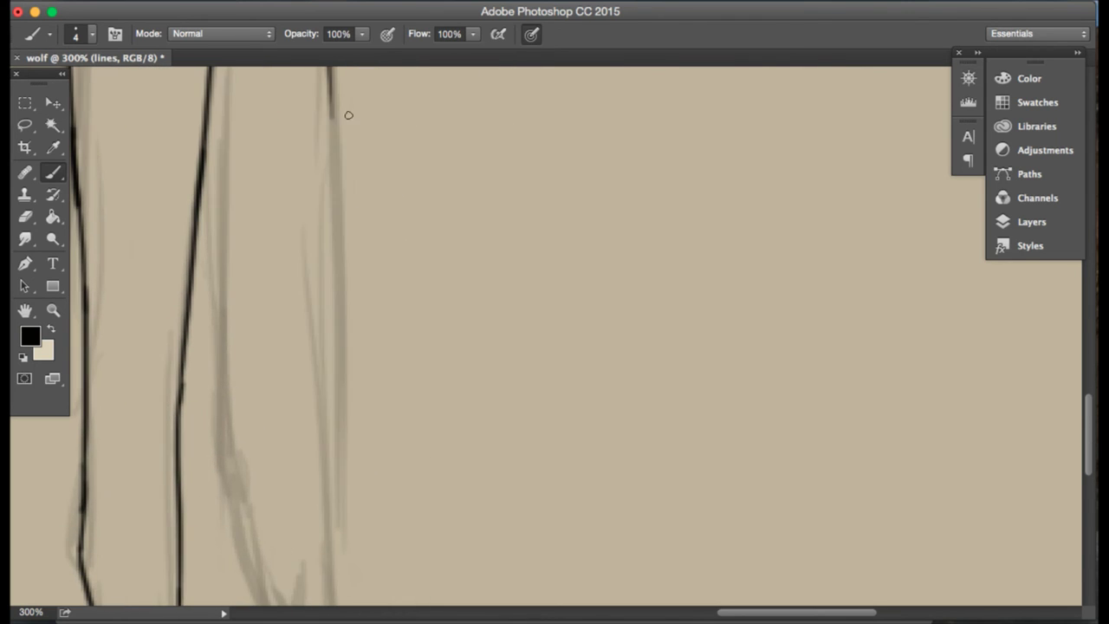
{"action": "left_click_drag", "start_coordinate": [329, 83], "coordinate": [364, 347]}
{"action": "scroll", "coordinate": [335, 220], "scroll_direction": "up", "scroll_amount": 2}
{"action": "scroll", "coordinate": [334, 220], "scroll_direction": "left", "scroll_amount": 2}
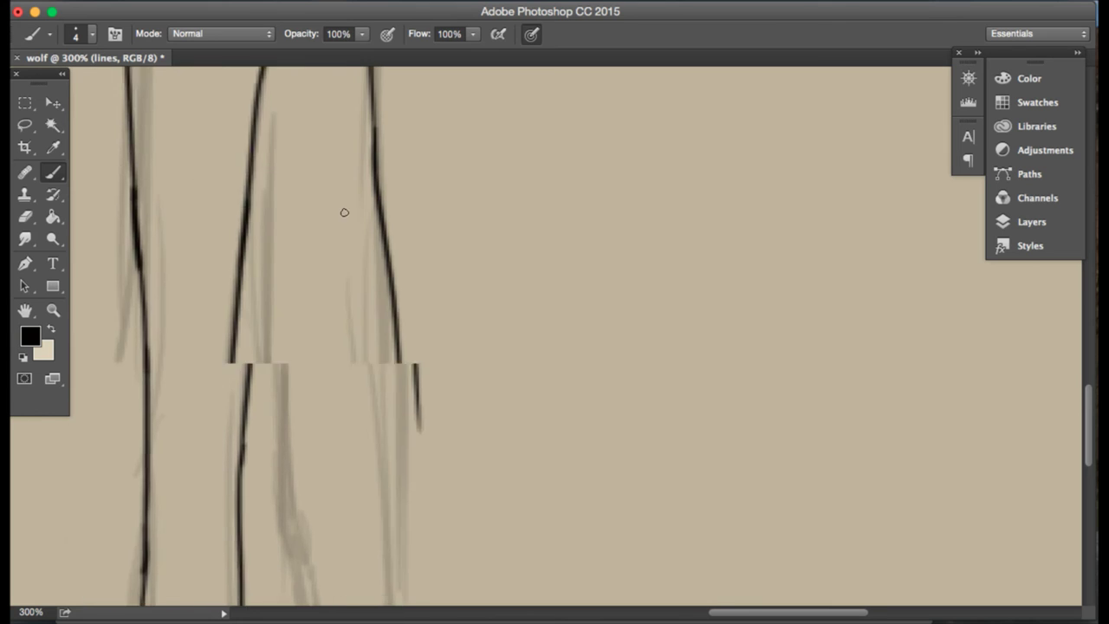
{"action": "key", "text": "ctrl+z"}
- Ink the middle section of the far foreleg's front edge in straight overlapping strokes and erase its stray lower end
{"action": "left_click_drag", "start_coordinate": [415, 206], "coordinate": [418, 405]}
{"action": "left_click_drag", "start_coordinate": [417, 353], "coordinate": [424, 520]}
{"action": "scroll", "coordinate": [432, 375], "scroll_direction": "down", "scroll_amount": 4}
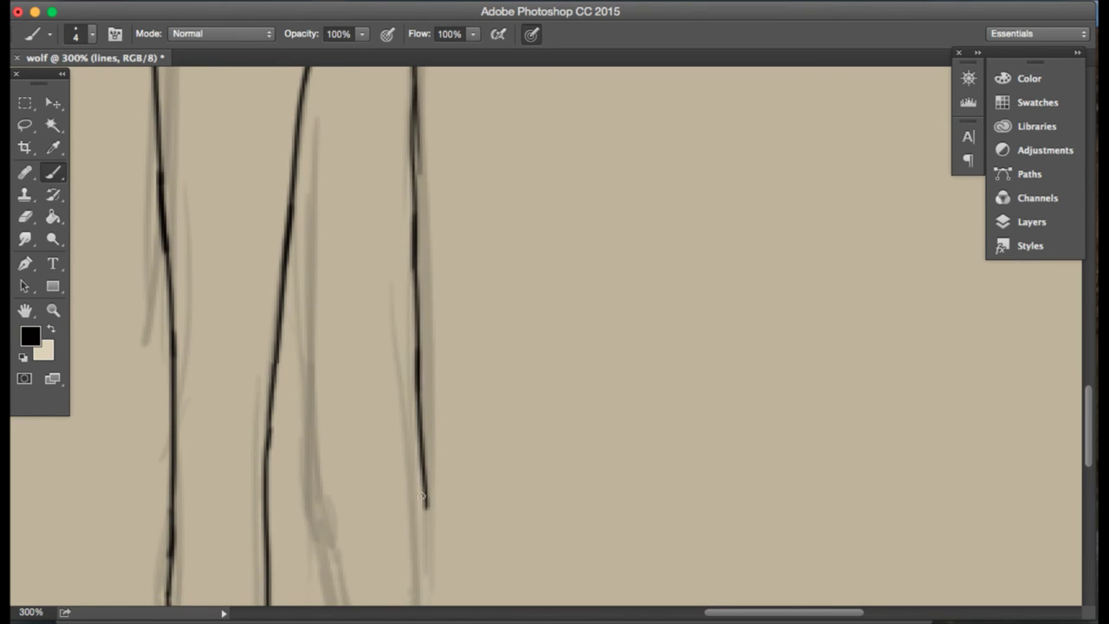
{"action": "left_click", "coordinate": [24, 217]}
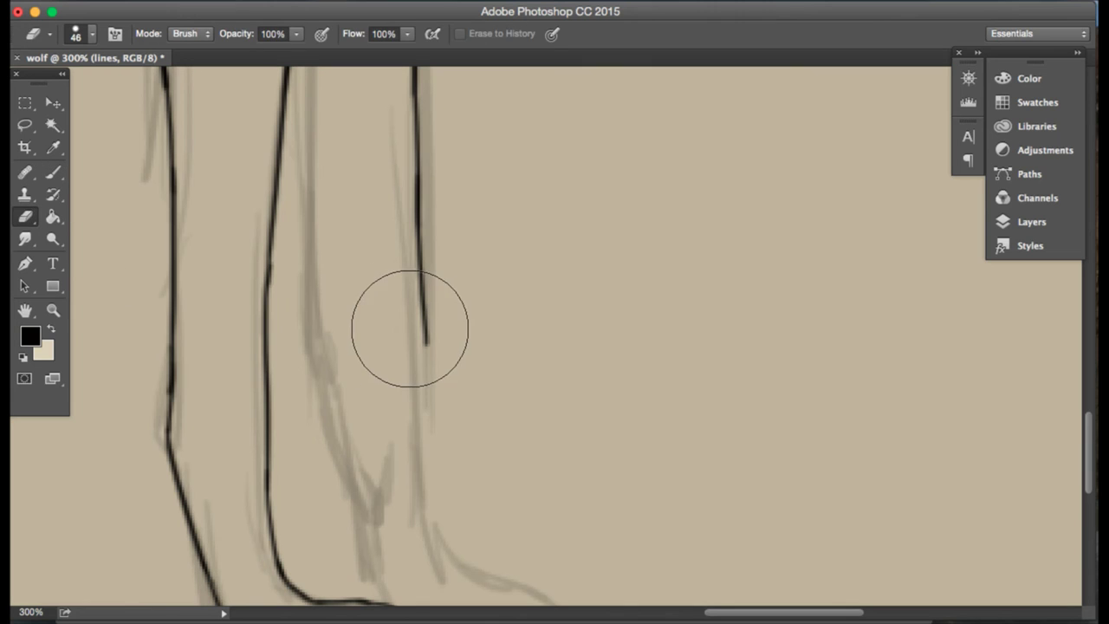
{"action": "left_click_drag", "start_coordinate": [408, 329], "coordinate": [417, 407]}
- Ink the far foreleg's front edge from the erased end down past the ankle bend to the top of the paw
{"action": "left_click", "coordinate": [50, 174]}
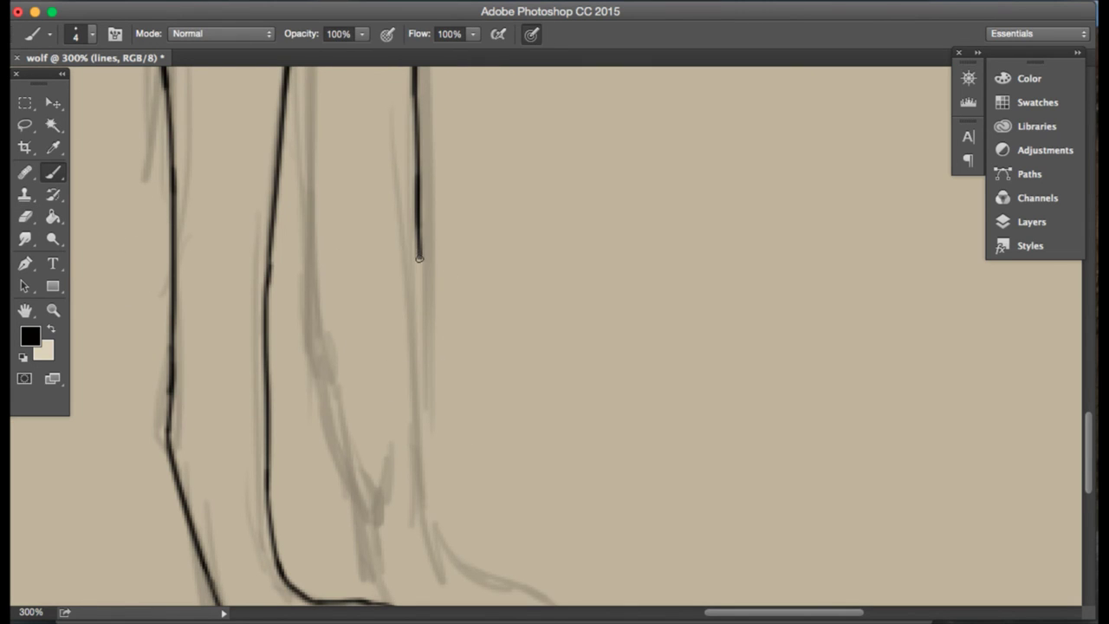
{"action": "left_click_drag", "start_coordinate": [420, 258], "coordinate": [431, 414]}
{"action": "key", "text": "super+z"}
{"action": "left_click_drag", "start_coordinate": [418, 258], "coordinate": [421, 475]}
{"action": "scroll", "coordinate": [420, 480], "scroll_direction": "down", "scroll_amount": 5}
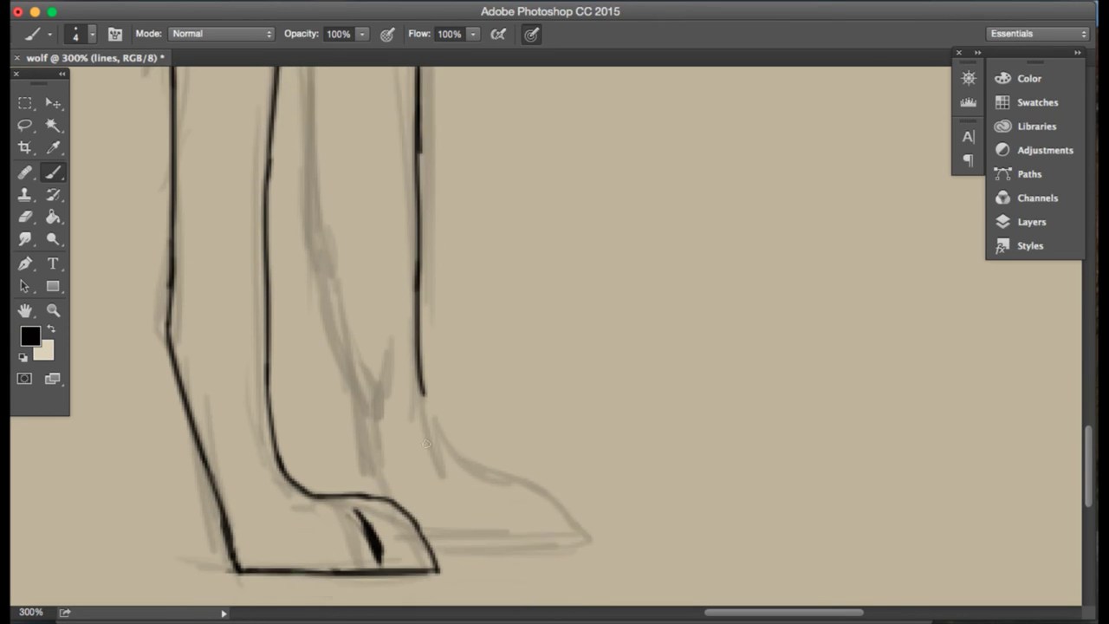
{"action": "left_click_drag", "start_coordinate": [418, 259], "coordinate": [438, 327]}
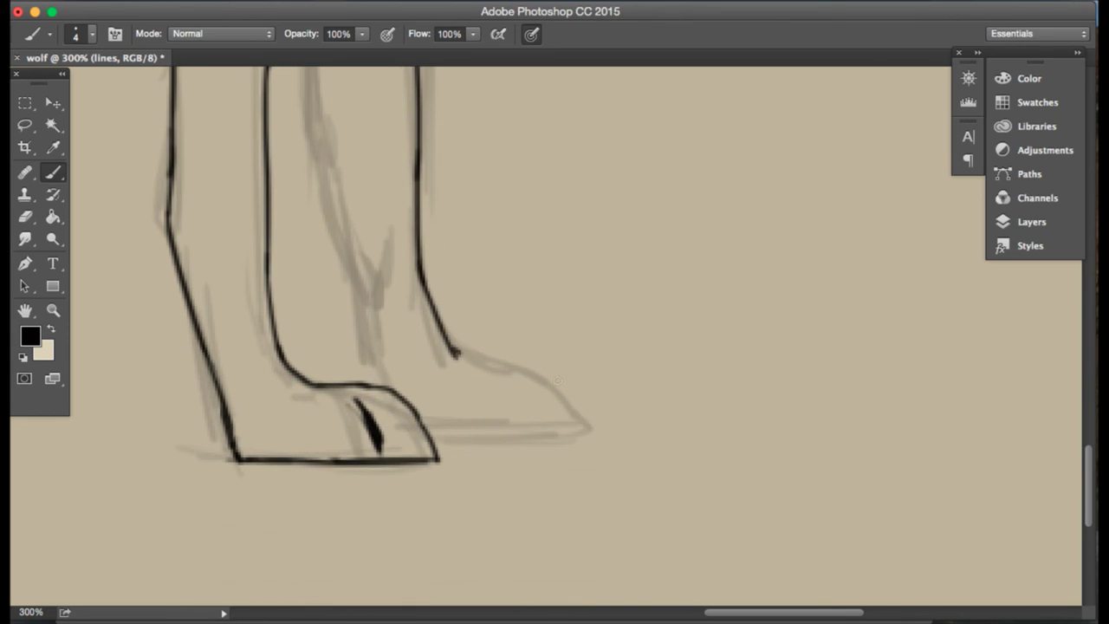
- Ink the far front paw's top, its sloping toe and a flat sole line that meets the near paw, undoing rejected strokes
{"action": "left_click_drag", "start_coordinate": [556, 379], "coordinate": [563, 383]}
{"action": "key", "text": "super+z"}
{"action": "mouse_move", "coordinate": [440, 330]}
{"action": "left_mouse_down"}
{"action": "mouse_move", "coordinate": [546, 391]}
{"action": "mouse_move", "coordinate": [569, 424]}
{"action": "mouse_move", "coordinate": [452, 432]}
{"action": "left_mouse_up"}
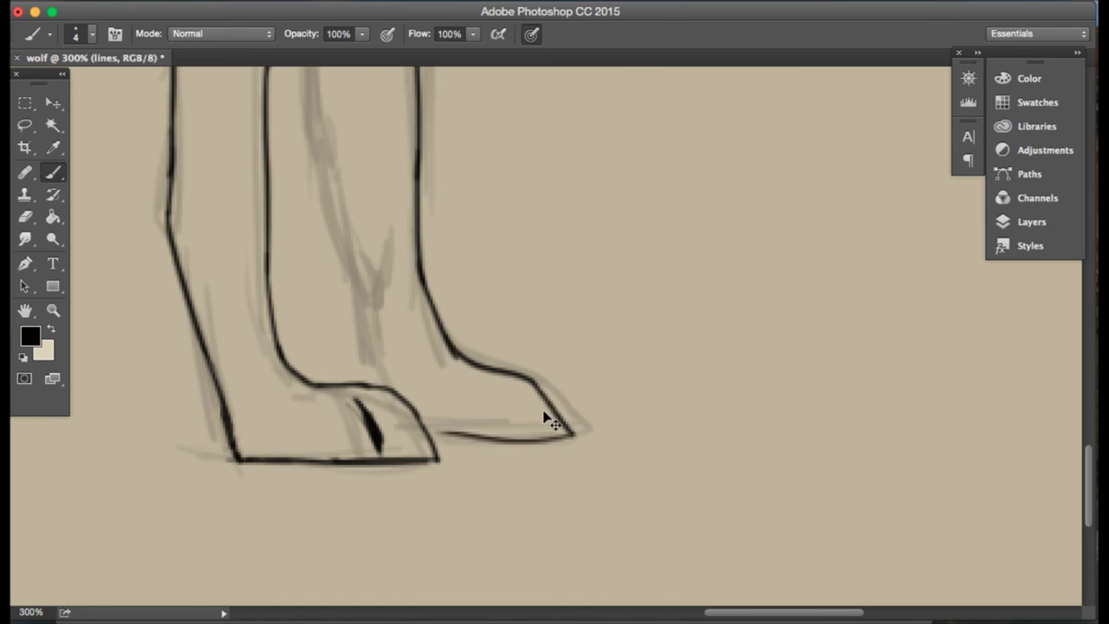
{"action": "key", "text": "super+z"}
{"action": "left_click_drag", "start_coordinate": [570, 428], "coordinate": [418, 438]}
{"action": "key", "text": "super+z"}
{"action": "left_click_drag", "start_coordinate": [572, 433], "coordinate": [438, 433]}
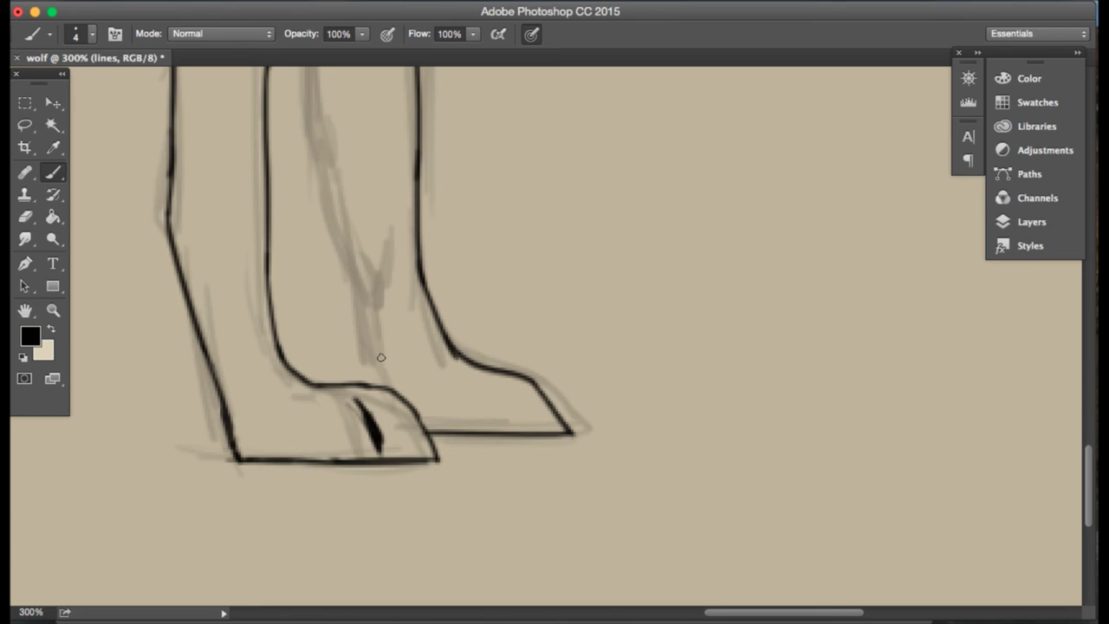
- Ink the far foreleg's lower back edge up from the near paw and add a Y-shaped mark with a filled stem inside the leg
{"action": "left_click_drag", "start_coordinate": [388, 383], "coordinate": [351, 258]}
{"action": "mouse_move", "coordinate": [351, 258]}
{"action": "left_mouse_down"}
{"action": "mouse_move", "coordinate": [398, 381]}
{"action": "mouse_move", "coordinate": [395, 363]}
{"action": "left_mouse_up"}
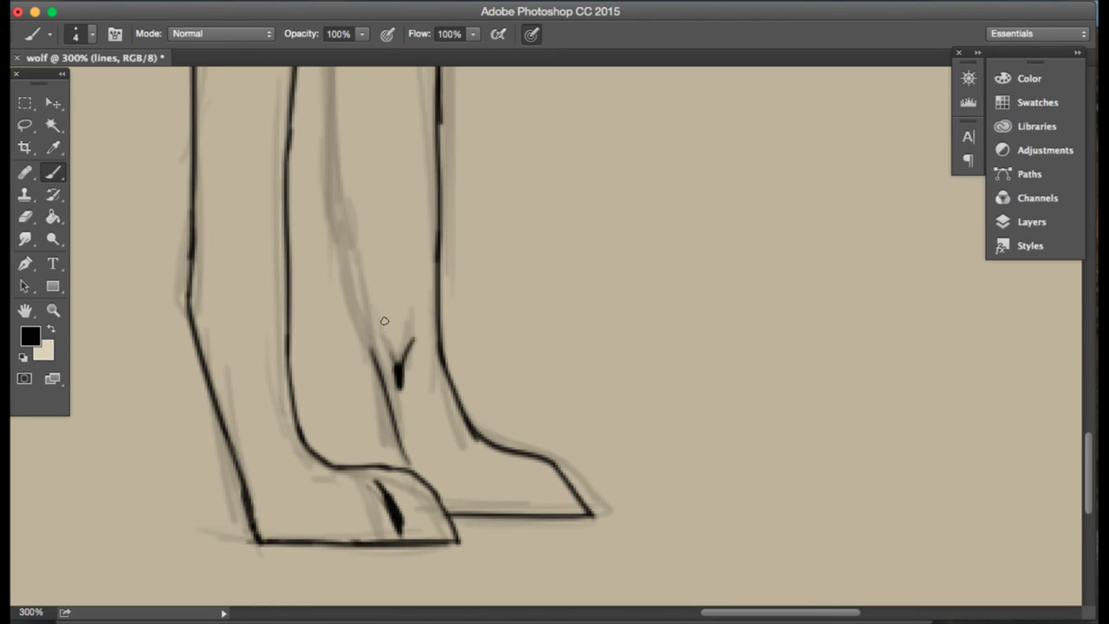
{"action": "mouse_move", "coordinate": [384, 320]}
{"action": "left_mouse_down"}
{"action": "mouse_move", "coordinate": [397, 360]}
{"action": "mouse_move", "coordinate": [359, 308]}
{"action": "mouse_move", "coordinate": [349, 264]}
{"action": "left_mouse_up"}
{"action": "scroll", "coordinate": [342, 234], "scroll_direction": "up", "scroll_amount": 4}
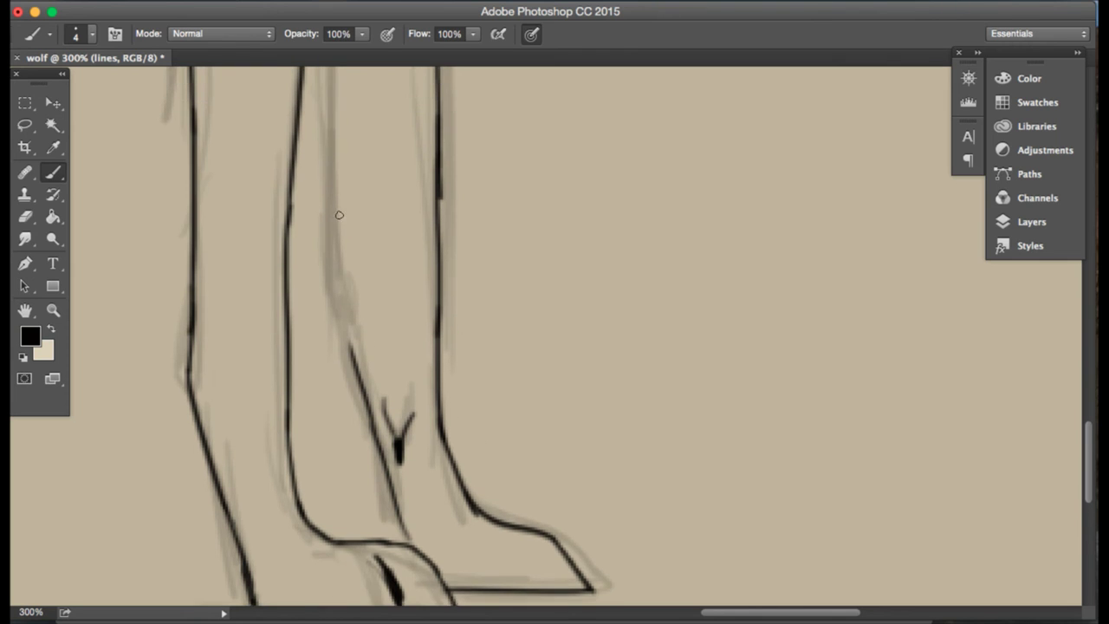
- Ink the far foreleg's back edge from behind the near foreleg down to its lower section, redoing the middle stroke
{"action": "scroll", "coordinate": [338, 215], "scroll_direction": "up", "scroll_amount": 10}
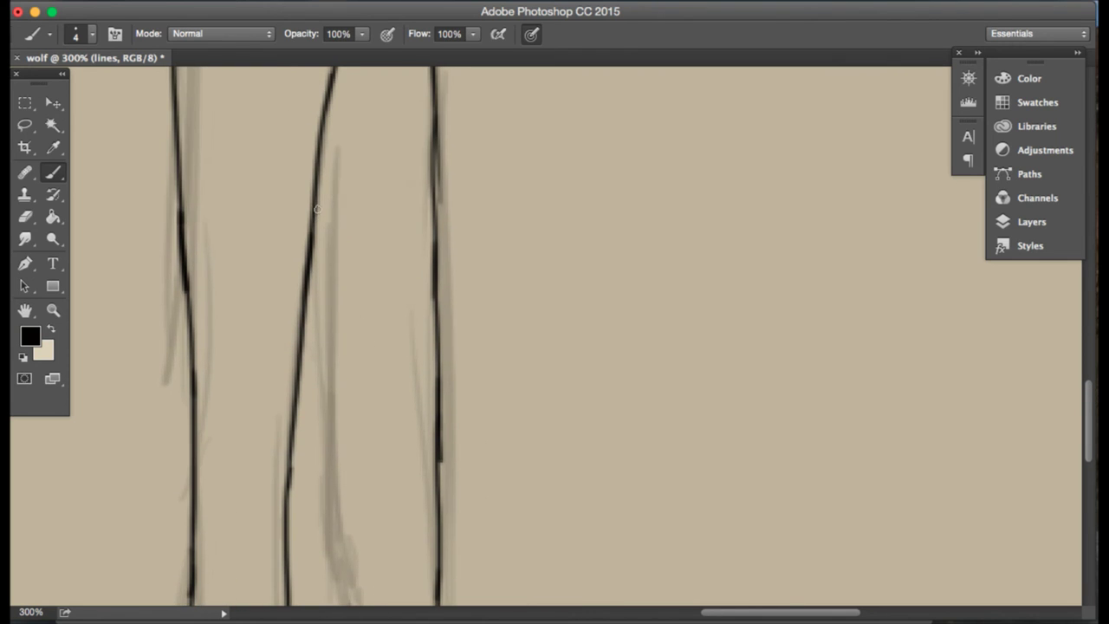
{"action": "left_click_drag", "start_coordinate": [317, 208], "coordinate": [333, 338]}
{"action": "scroll", "coordinate": [332, 338], "scroll_direction": "down", "scroll_amount": 8}
{"action": "left_click_drag", "start_coordinate": [330, 202], "coordinate": [349, 349]}
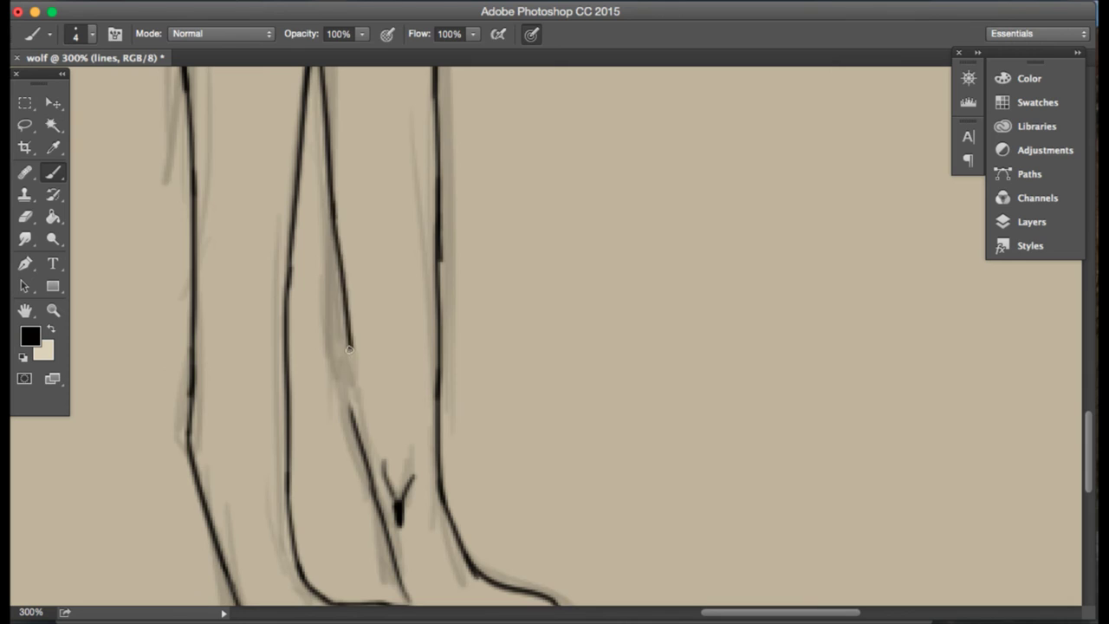
{"action": "key", "text": "ctrl+z"}
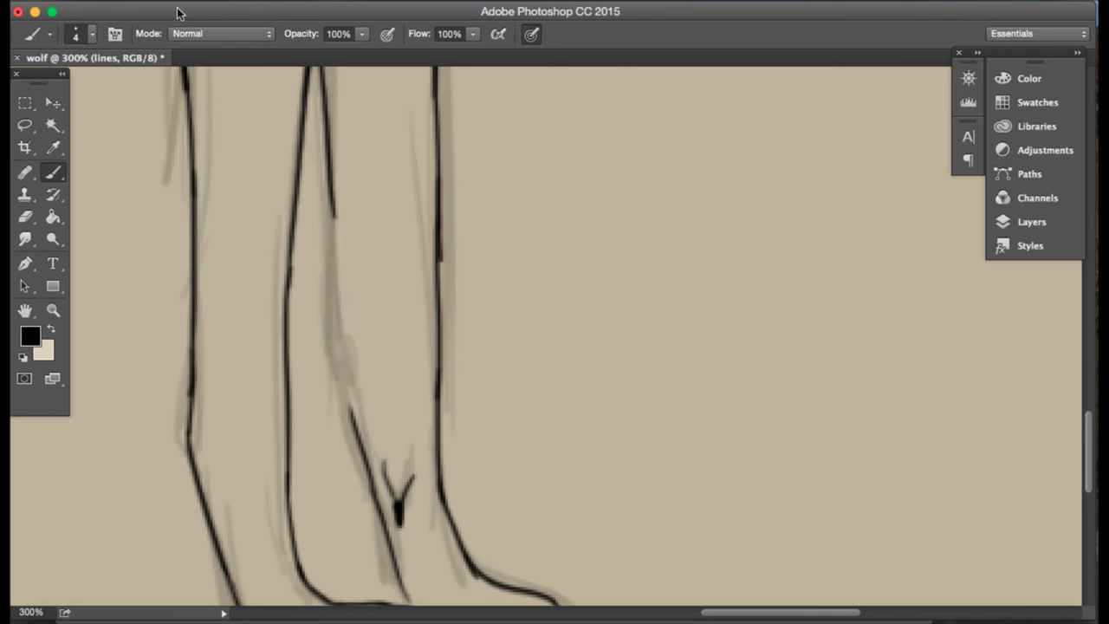
{"action": "left_click_drag", "start_coordinate": [332, 215], "coordinate": [353, 424]}
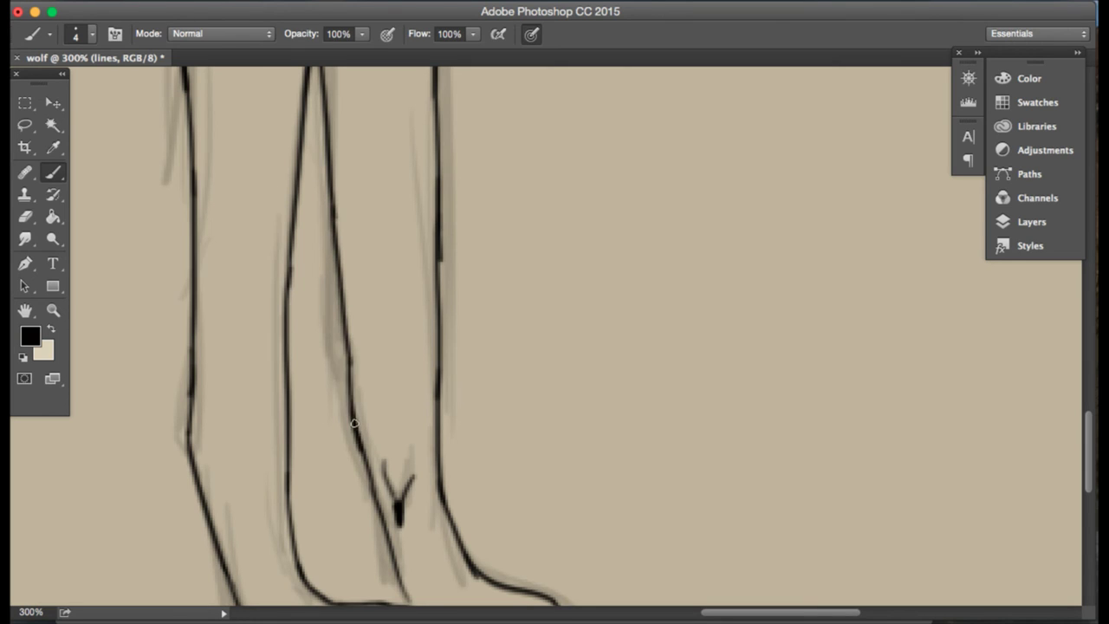
{"action": "left_click", "coordinate": [52, 310]}
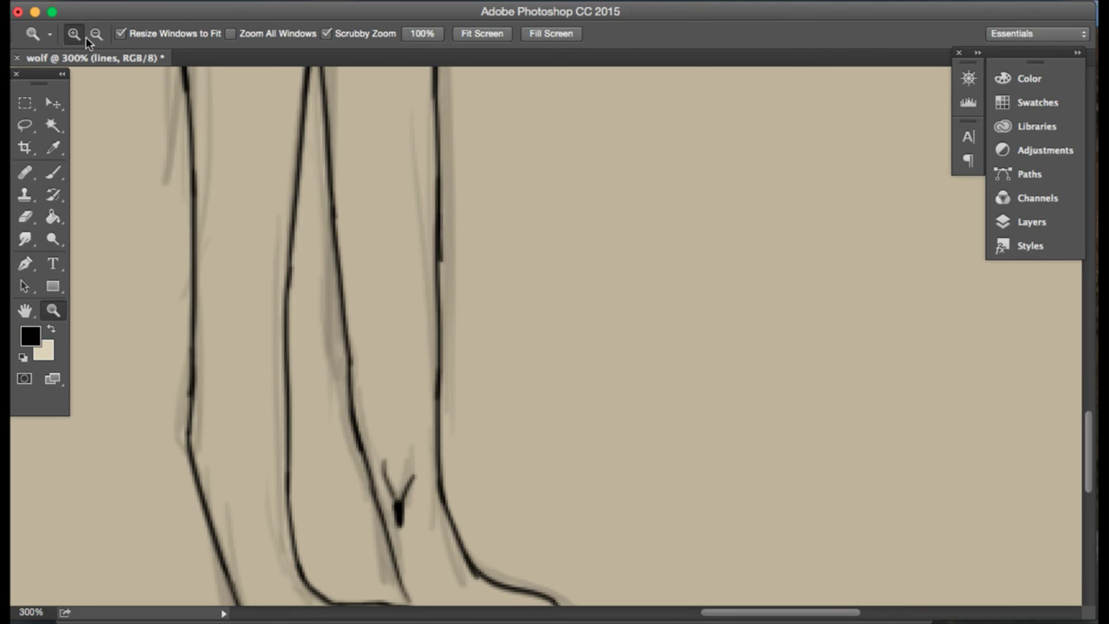
- Erase the jagged black ink along the nape and shoulders, from near the ear's base to the withers
{"action": "left_click_drag", "start_coordinate": [119, 124], "coordinate": [86, 79]}
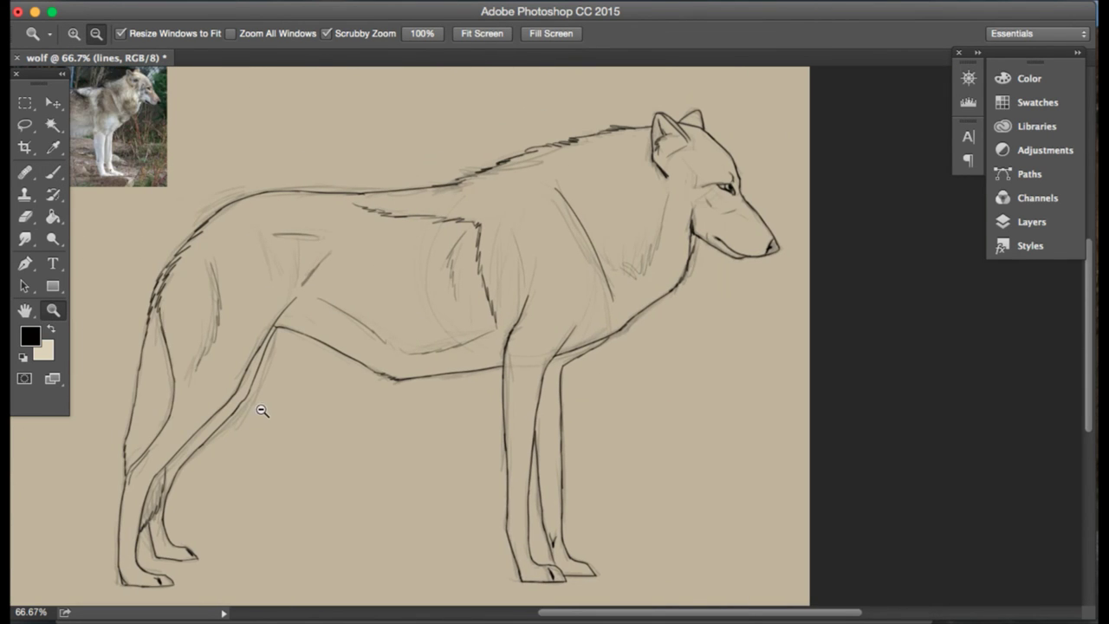
{"action": "scroll", "coordinate": [262, 411], "scroll_direction": "left", "scroll_amount": 4}
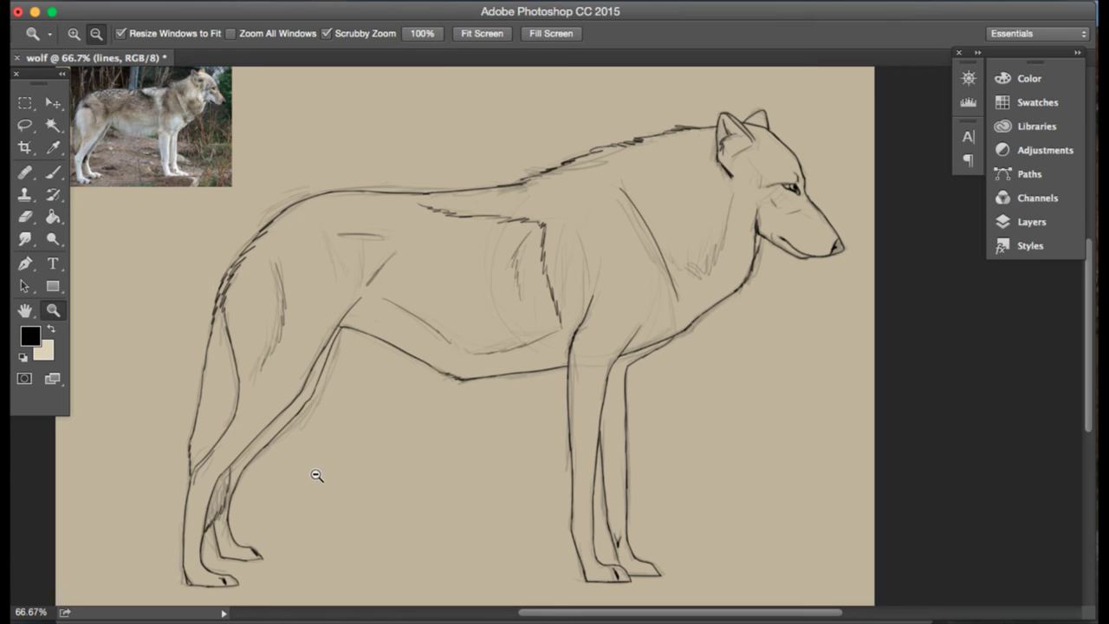
{"action": "scroll", "coordinate": [320, 470], "scroll_direction": "up", "scroll_amount": 3}
{"action": "scroll", "coordinate": [319, 470], "scroll_direction": "right", "scroll_amount": 2}
{"action": "scroll", "coordinate": [230, 327], "scroll_direction": "down", "scroll_amount": 1}
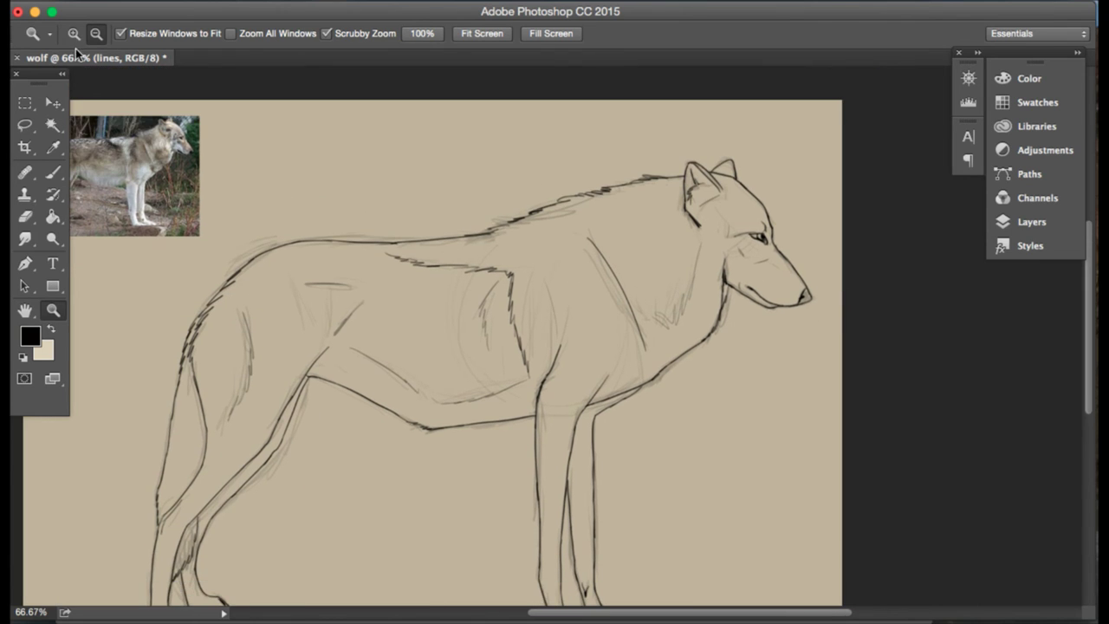
{"action": "left_click", "coordinate": [530, 203]}
{"action": "left_click", "coordinate": [530, 203]}
{"action": "scroll", "coordinate": [235, 250], "scroll_direction": "right", "scroll_amount": 3}
{"action": "scroll", "coordinate": [234, 250], "scroll_direction": "up", "scroll_amount": 2}
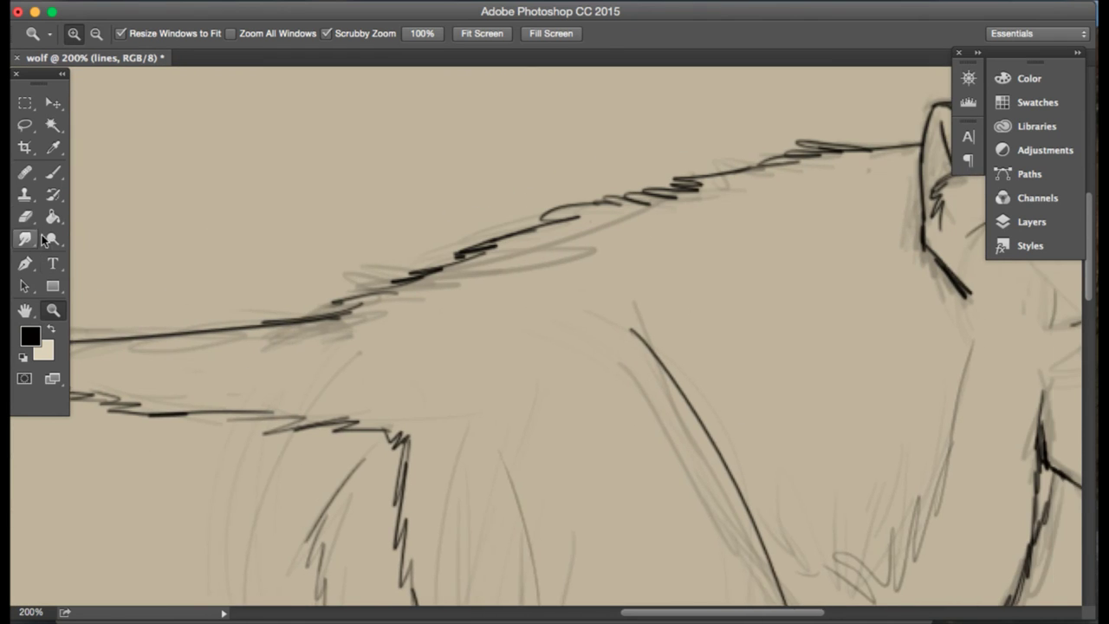
{"action": "key", "text": "e"}
{"action": "mouse_move", "coordinate": [695, 172]}
{"action": "left_mouse_down"}
{"action": "mouse_move", "coordinate": [413, 288]}
{"action": "mouse_move", "coordinate": [364, 279]}
{"action": "mouse_move", "coordinate": [320, 297]}
{"action": "left_mouse_up"}
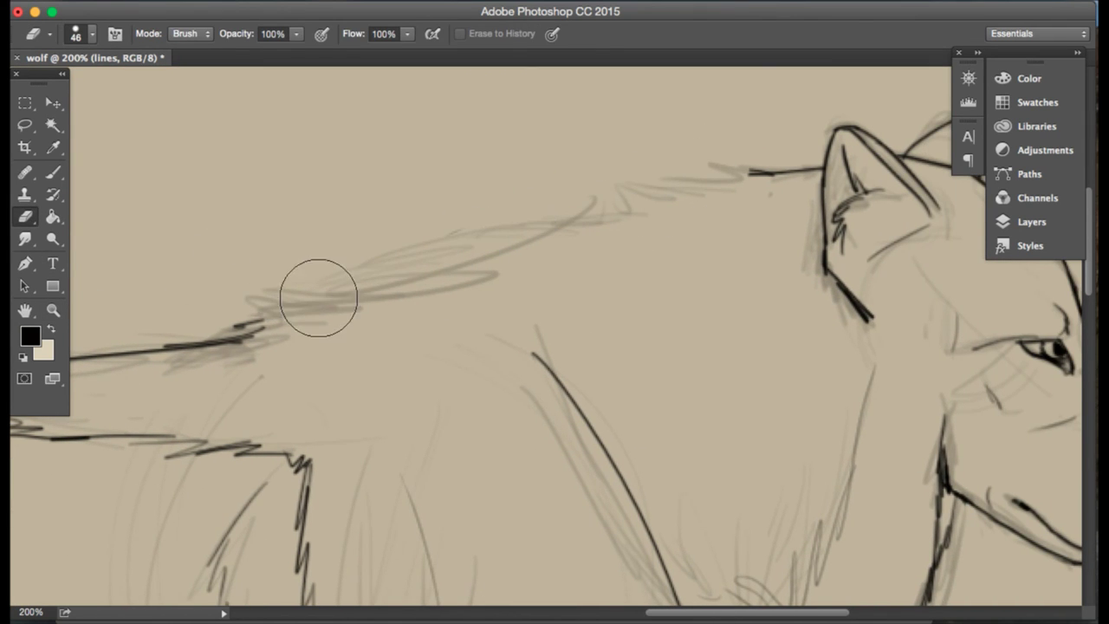
{"action": "left_click_drag", "start_coordinate": [726, 184], "coordinate": [759, 168]}
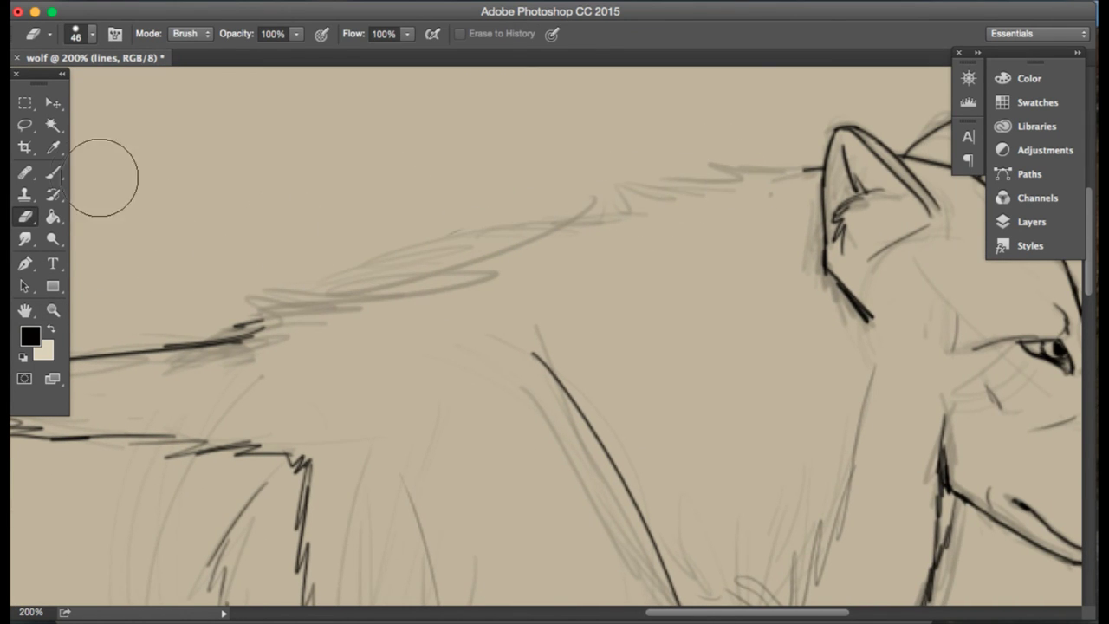
- Ink a smooth line from the ear's base down to mid-nape and erase the leftover jagged strokes at the withers
{"action": "left_click", "coordinate": [53, 173]}
{"action": "mouse_move", "coordinate": [827, 164]}
{"action": "left_mouse_down"}
{"action": "mouse_move", "coordinate": [578, 243]}
{"action": "mouse_move", "coordinate": [495, 287]}
{"action": "mouse_move", "coordinate": [601, 252]}
{"action": "mouse_move", "coordinate": [609, 237]}
{"action": "mouse_move", "coordinate": [375, 290]}
{"action": "mouse_move", "coordinate": [451, 267]}
{"action": "mouse_move", "coordinate": [281, 324]}
{"action": "mouse_move", "coordinate": [318, 323]}
{"action": "mouse_move", "coordinate": [278, 324]}
{"action": "mouse_move", "coordinate": [420, 270]}
{"action": "mouse_move", "coordinate": [194, 345]}
{"action": "mouse_move", "coordinate": [141, 329]}
{"action": "left_mouse_up"}
{"action": "left_click", "coordinate": [25, 194]}
{"action": "left_click", "coordinate": [24, 216]}
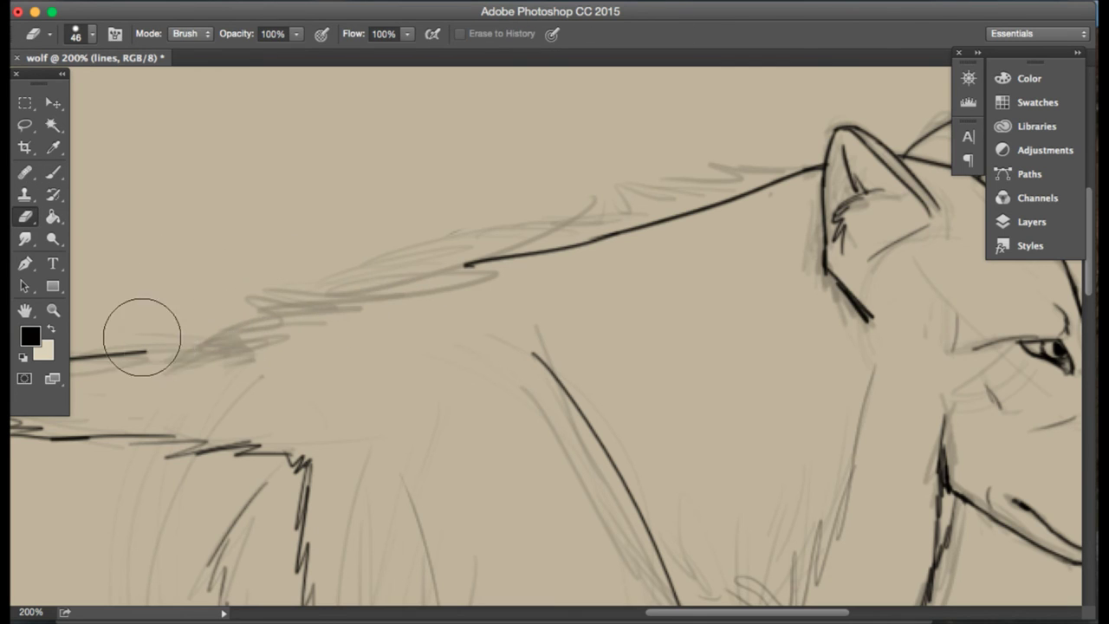
- Ink the outline from mid-nape over the withers into the back line, undoing rejected strokes, and erase the stray ink just beneath it
{"action": "left_click", "coordinate": [53, 173]}
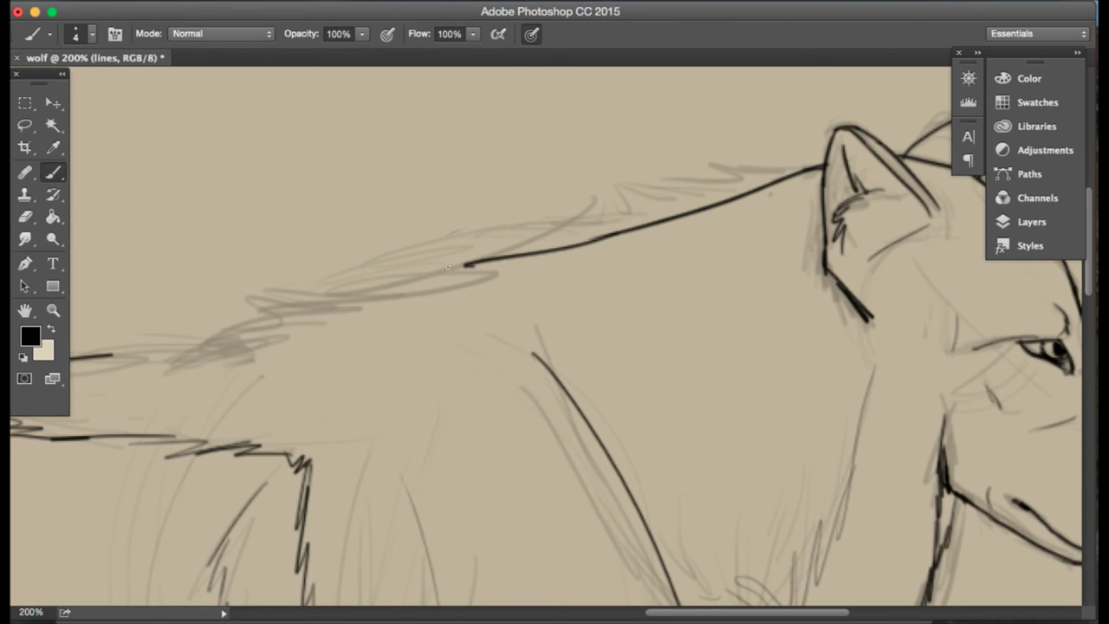
{"action": "mouse_move", "coordinate": [464, 265]}
{"action": "left_mouse_down"}
{"action": "mouse_move", "coordinate": [332, 289]}
{"action": "mouse_move", "coordinate": [291, 315]}
{"action": "mouse_move", "coordinate": [148, 357]}
{"action": "mouse_move", "coordinate": [298, 349]}
{"action": "left_mouse_up"}
{"action": "left_click_drag", "start_coordinate": [367, 301], "coordinate": [190, 335]}
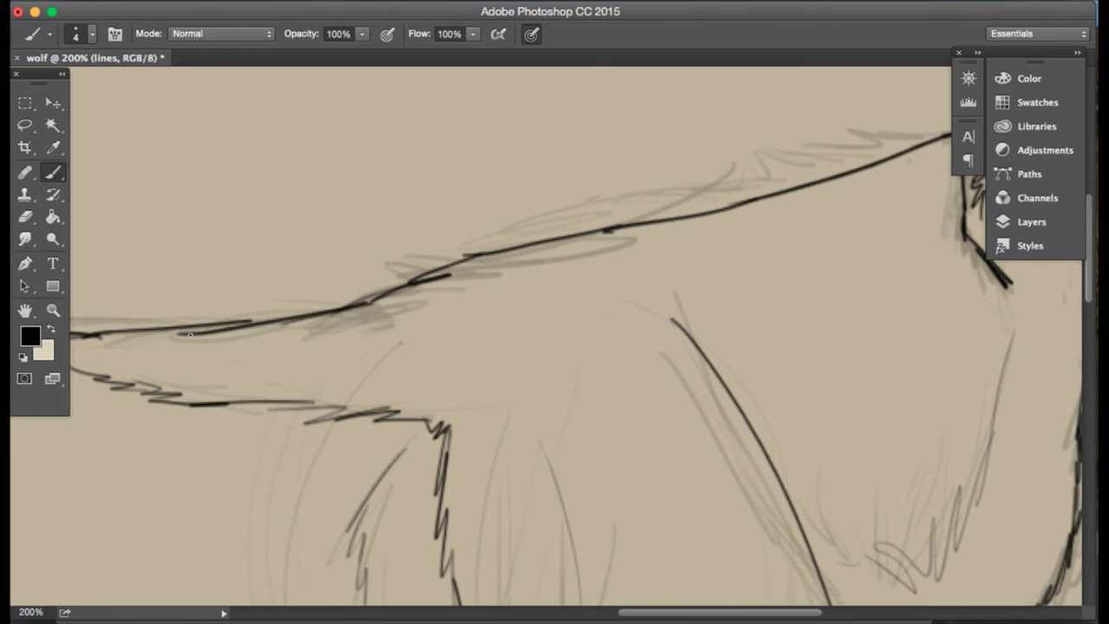
{"action": "key", "text": "ctrl+z"}
{"action": "left_click_drag", "start_coordinate": [367, 300], "coordinate": [165, 323]}
{"action": "key", "text": "ctrl+z"}
{"action": "left_click_drag", "start_coordinate": [374, 302], "coordinate": [138, 322]}
{"action": "key", "text": "ctrl+z"}
{"action": "left_click_drag", "start_coordinate": [377, 305], "coordinate": [109, 336]}
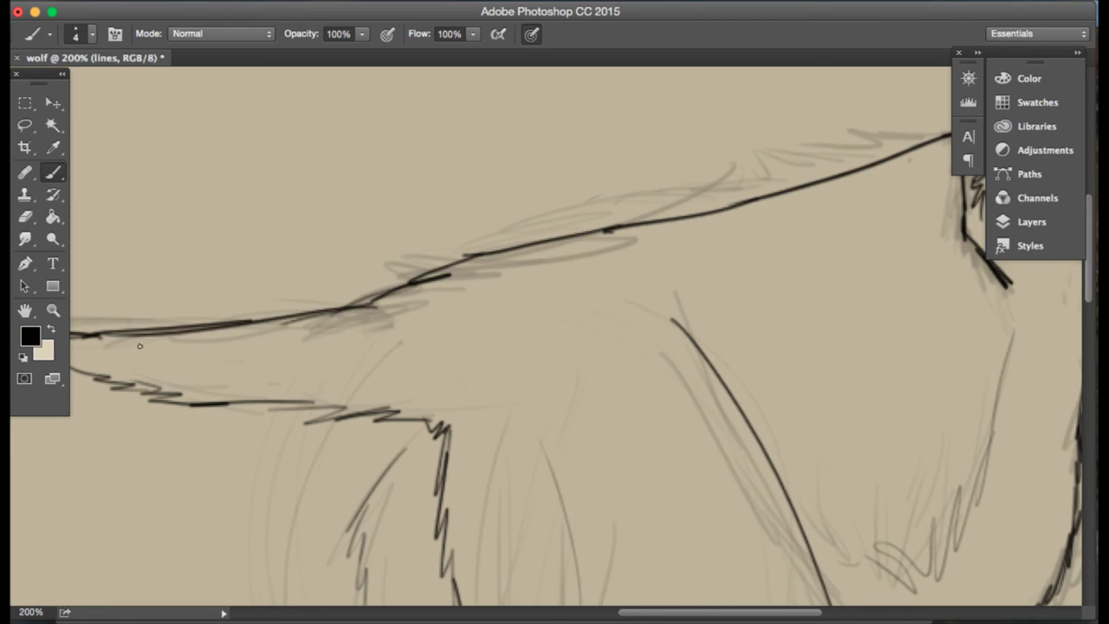
{"action": "key", "text": "ctrl+z"}
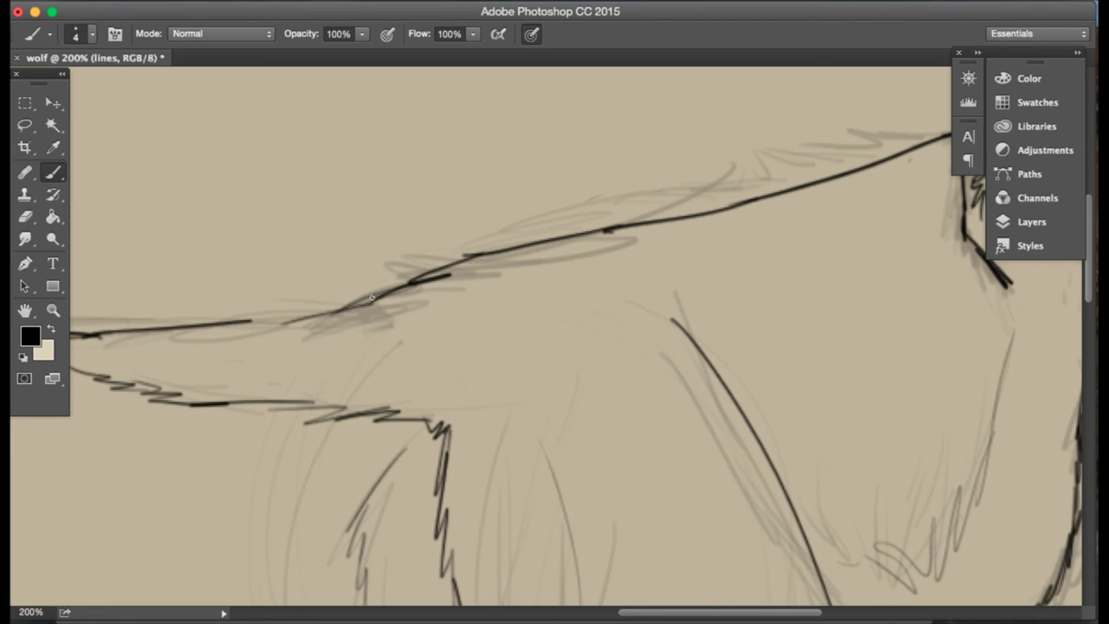
{"action": "left_click_drag", "start_coordinate": [376, 299], "coordinate": [178, 330]}
{"action": "left_click", "coordinate": [24, 217]}
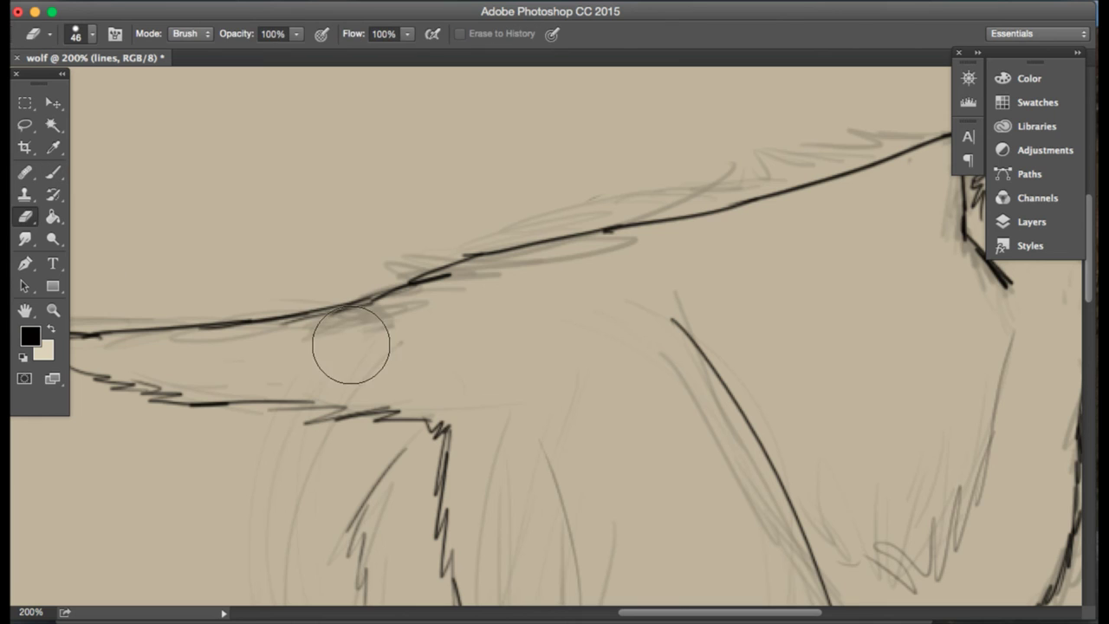
{"action": "mouse_move", "coordinate": [341, 344]}
{"action": "left_mouse_down"}
{"action": "mouse_move", "coordinate": [308, 358]}
{"action": "mouse_move", "coordinate": [341, 353]}
{"action": "left_mouse_up"}
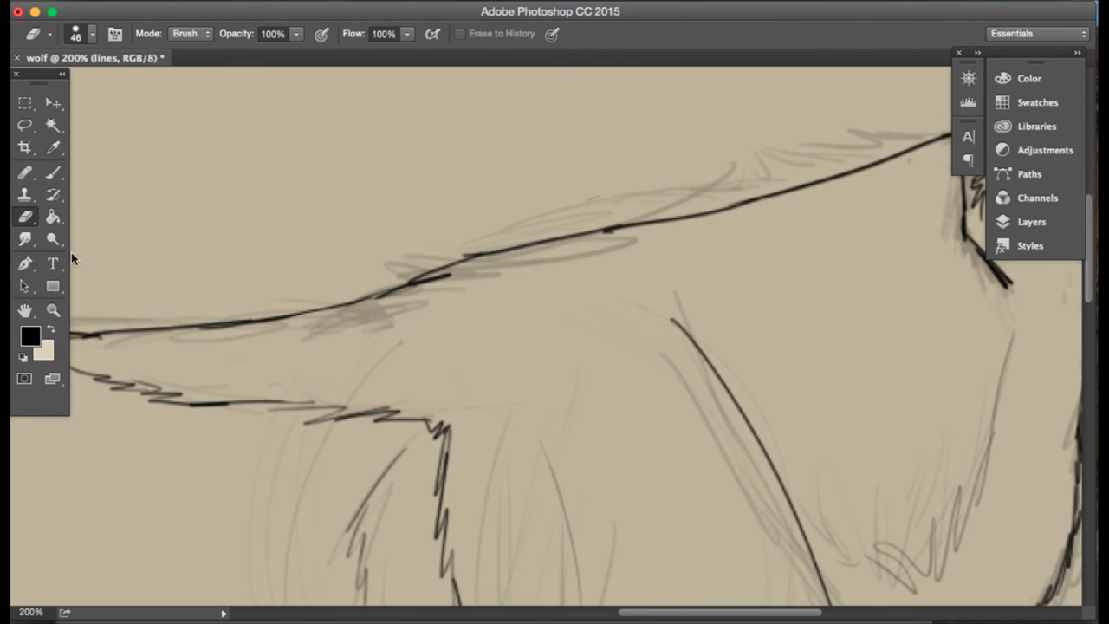
- Hide the sketch layer so that only the inked line art and the reference photo are shown
{"action": "left_click", "coordinate": [52, 312]}
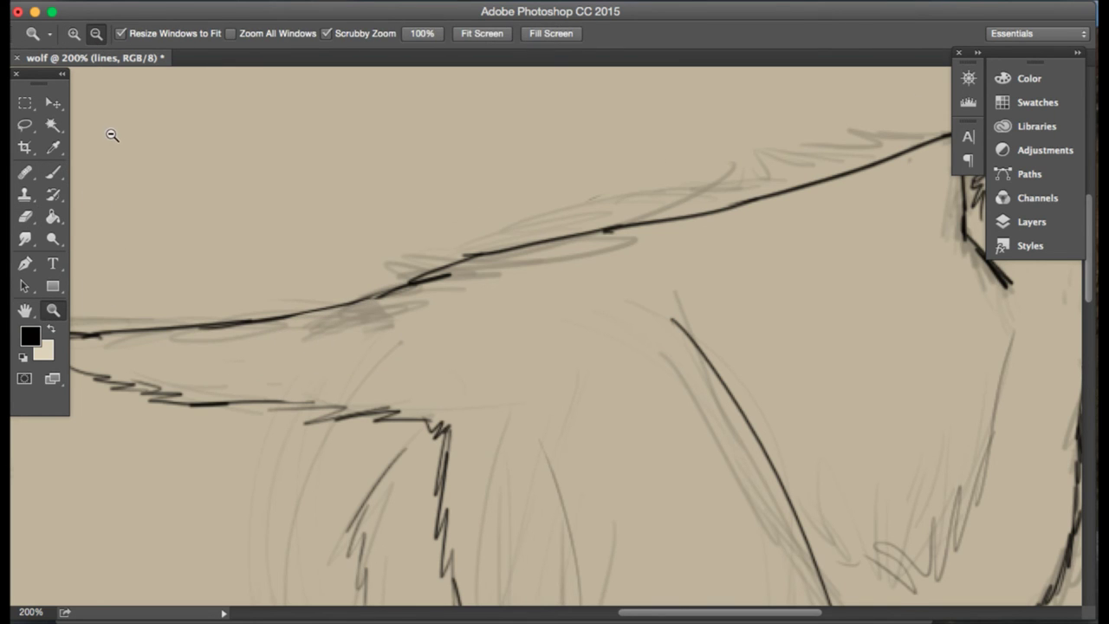
{"action": "left_click", "coordinate": [111, 135]}
{"action": "left_click", "coordinate": [113, 135]}
{"action": "left_click", "coordinate": [992, 223]}
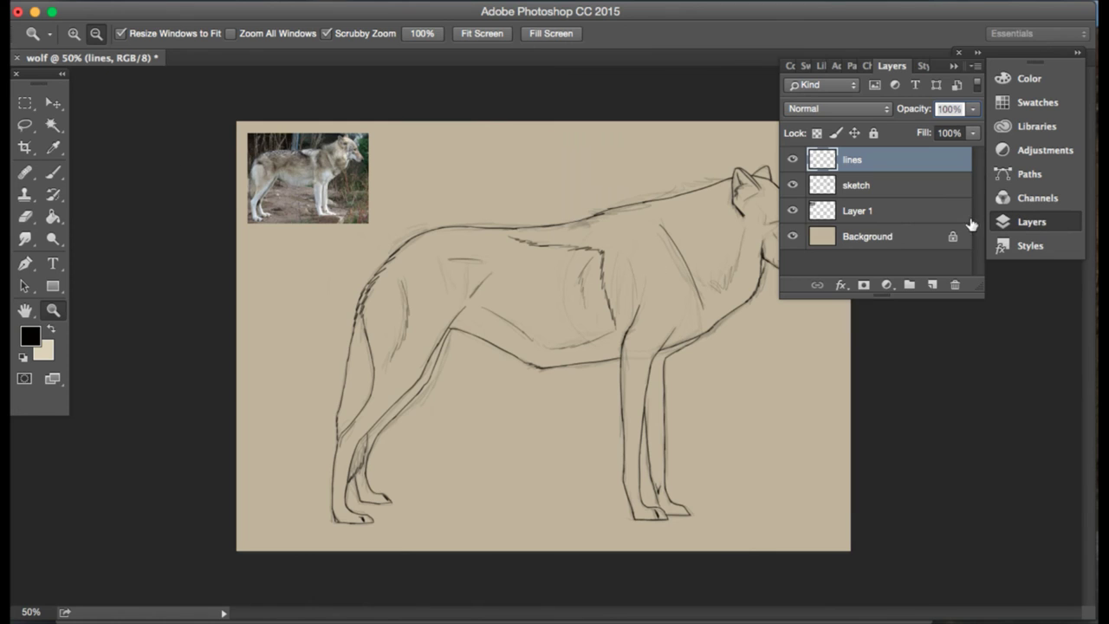
{"action": "left_click", "coordinate": [792, 185]}
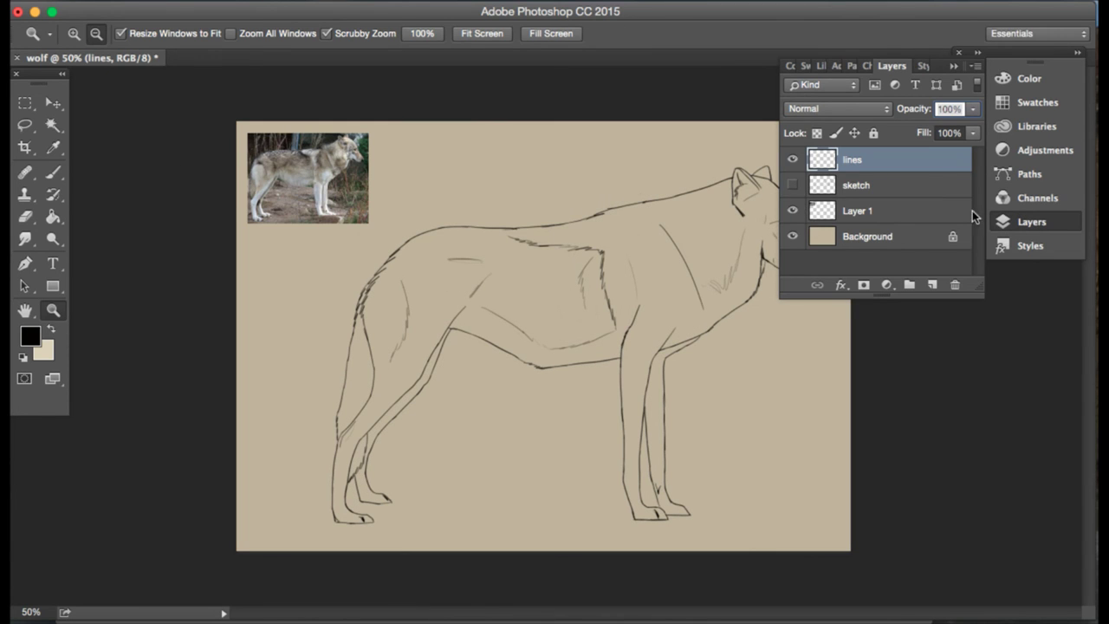
{"action": "left_click", "coordinate": [1031, 222]}
- Examine the clean line art of the whole wolf from head to paws against the reference photo
{"action": "left_click", "coordinate": [72, 34]}
{"action": "left_click", "coordinate": [299, 220]}
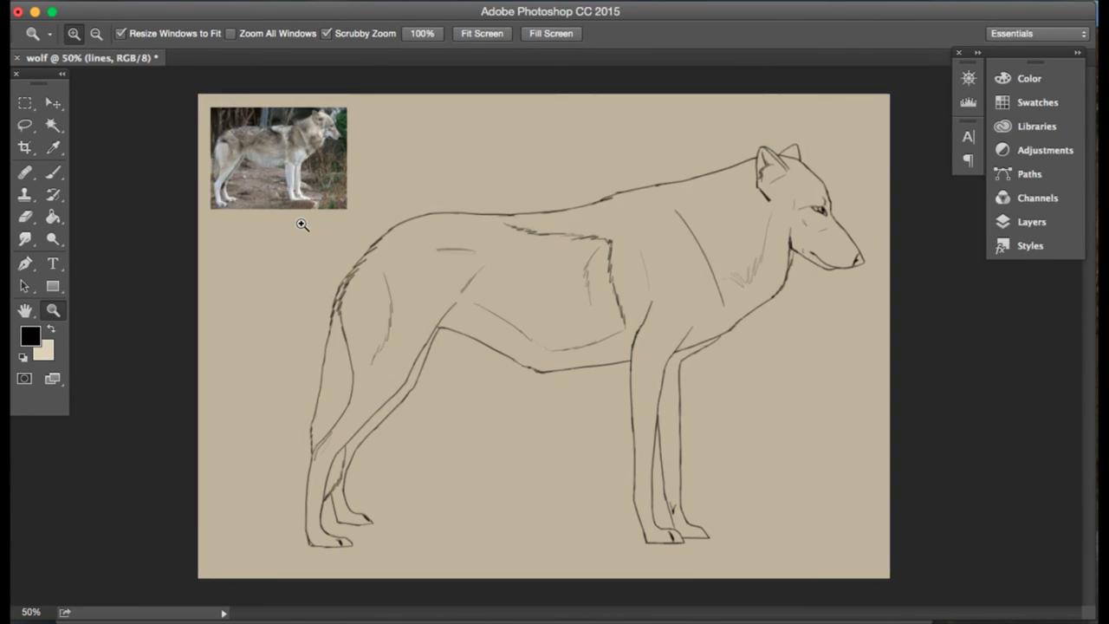
{"action": "scroll", "coordinate": [298, 222], "scroll_direction": "right", "scroll_amount": 3}
{"action": "scroll", "coordinate": [296, 224], "scroll_direction": "up", "scroll_amount": 1}
{"action": "scroll", "coordinate": [294, 223], "scroll_direction": "left", "scroll_amount": 2}
{"action": "scroll", "coordinate": [295, 224], "scroll_direction": "up", "scroll_amount": 1}
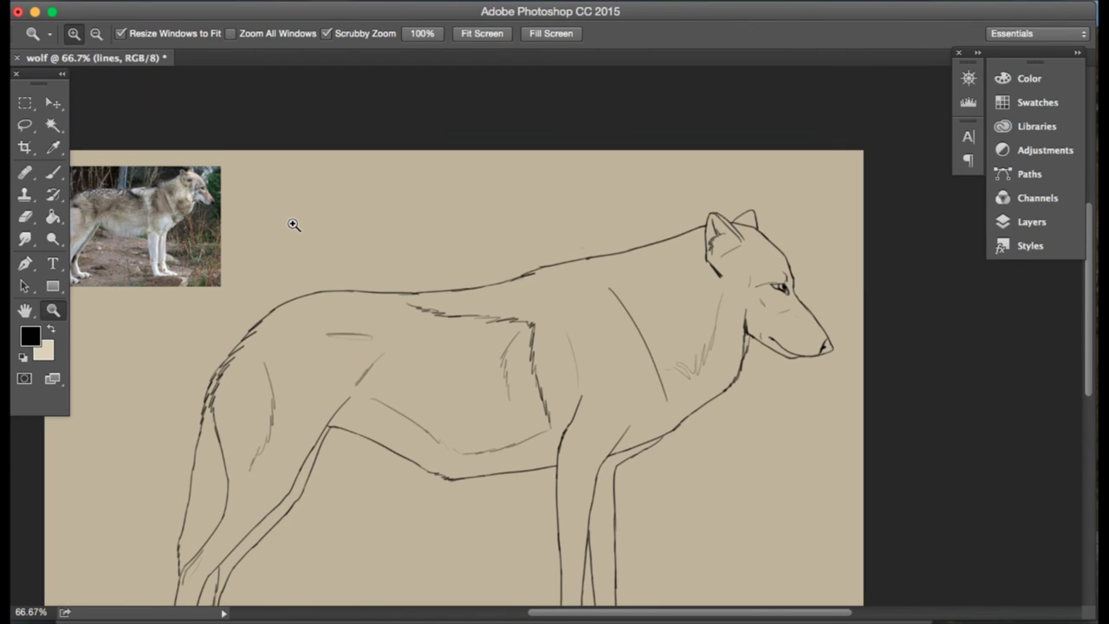
{"action": "left_click", "coordinate": [24, 216]}
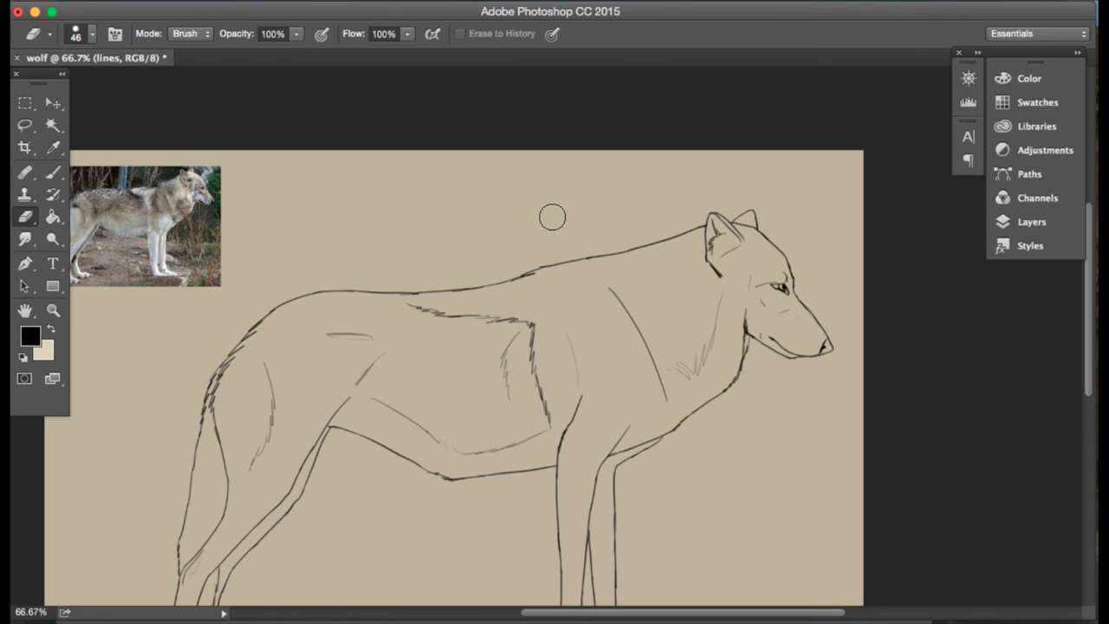
{"action": "scroll", "coordinate": [552, 216], "scroll_direction": "down", "scroll_amount": 5}
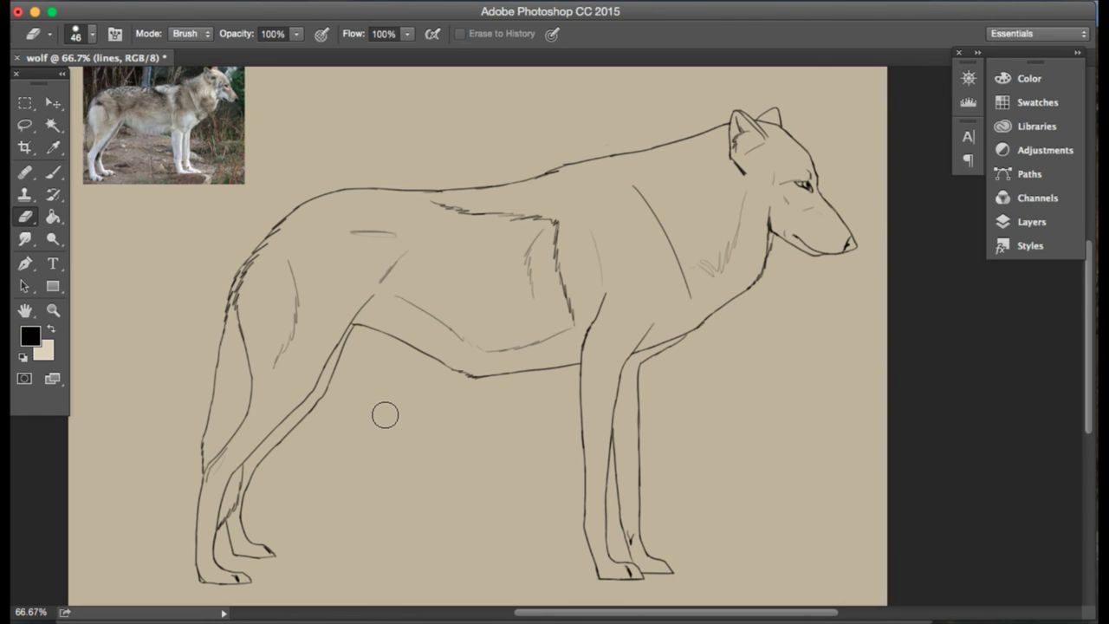
- Add a new layer directly above the sketch layer and below the lines layer, and name it color
{"action": "left_click", "coordinate": [1035, 221]}
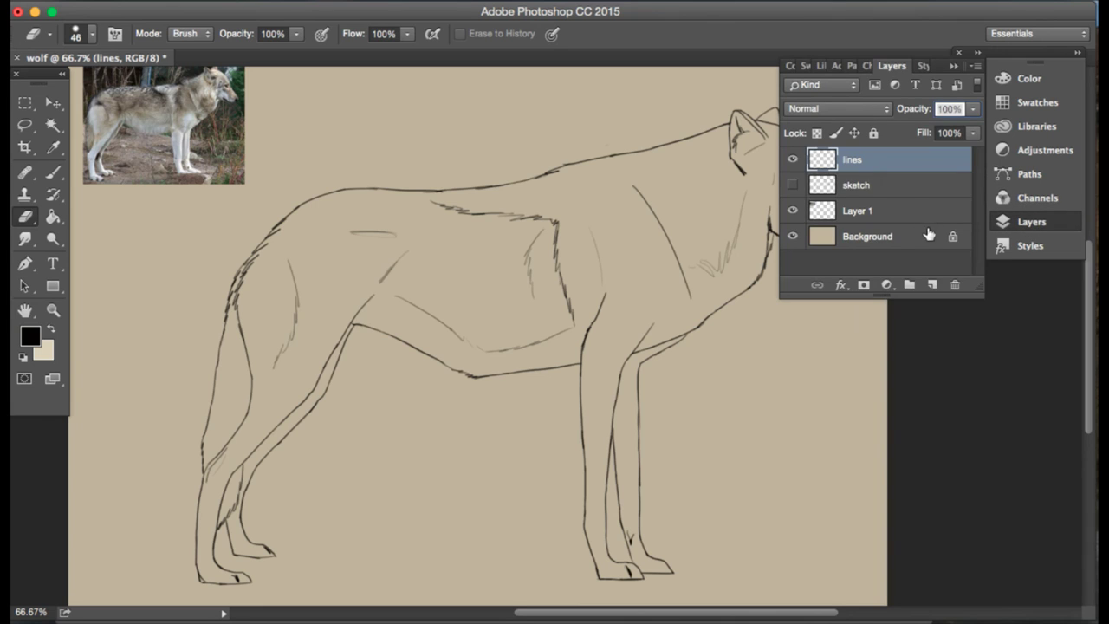
{"action": "left_click", "coordinate": [896, 179]}
{"action": "left_click", "coordinate": [932, 284]}
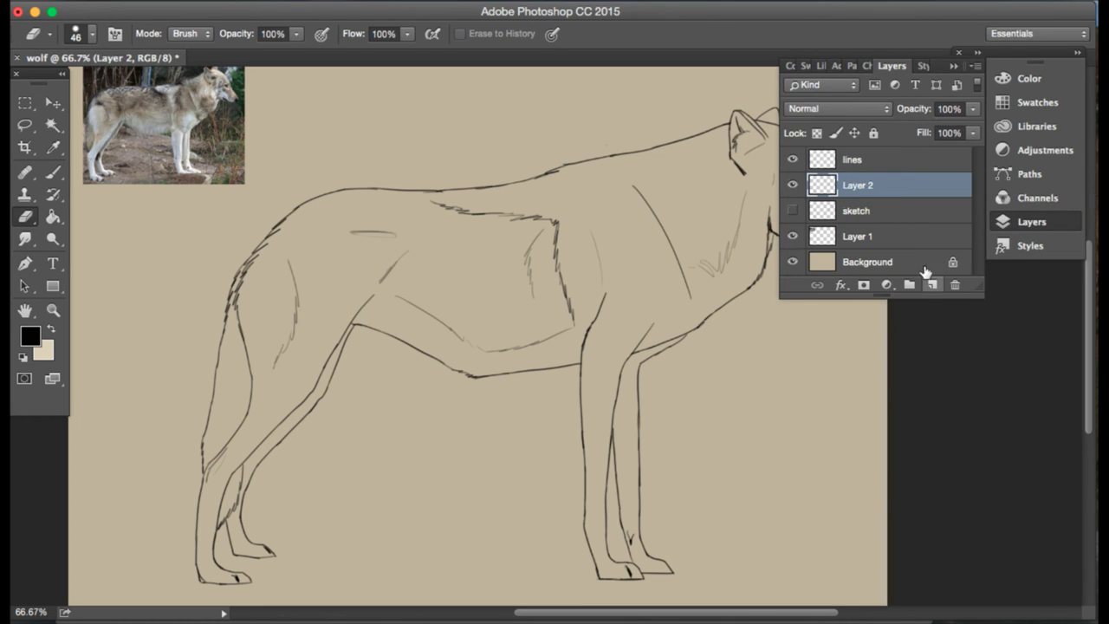
{"action": "double_click", "coordinate": [869, 184]}
{"action": "key", "text": "BackSpace"}
{"action": "key", "text": "Return"}
{"action": "left_click", "coordinate": [1036, 216]}
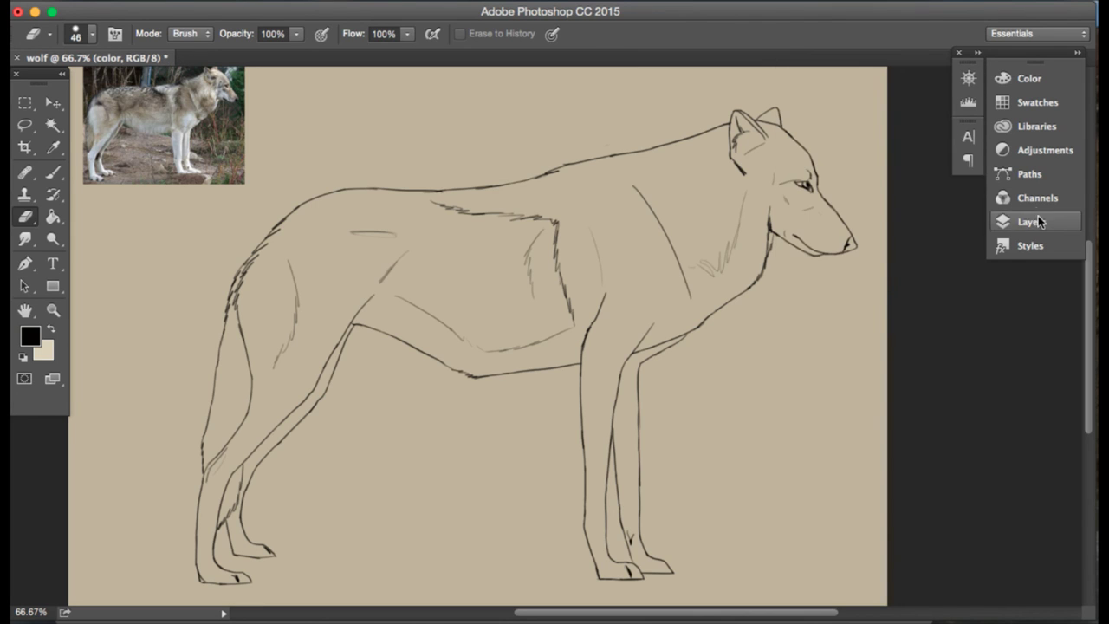
- On the lines layer, select the empty area around the wolf with the Magic Wand and invert the selection to the wolf's silhouette
{"action": "left_click", "coordinate": [1037, 217]}
{"action": "left_click", "coordinate": [957, 165]}
{"action": "left_click", "coordinate": [953, 65]}
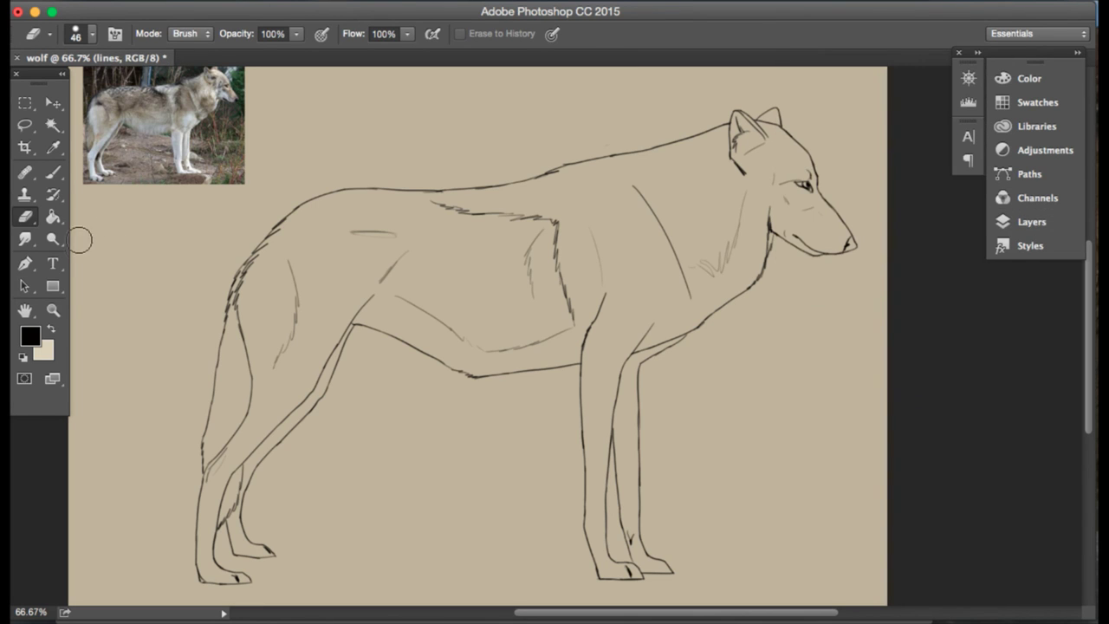
{"action": "left_click", "coordinate": [53, 125]}
{"action": "left_click", "coordinate": [371, 135]}
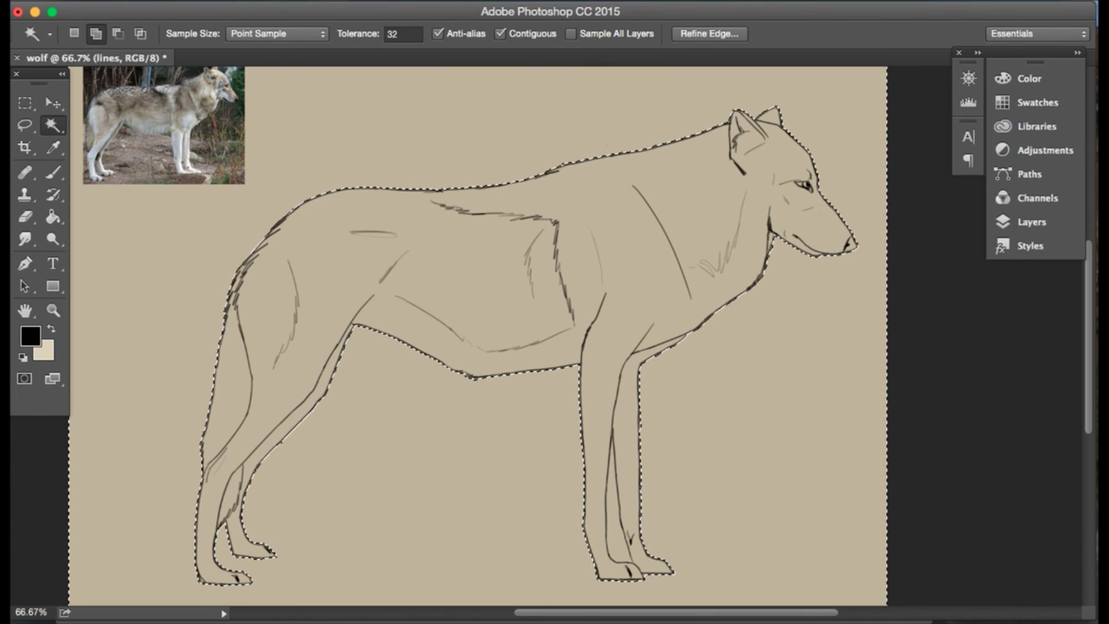
{"action": "left_click", "coordinate": [609, 1]}
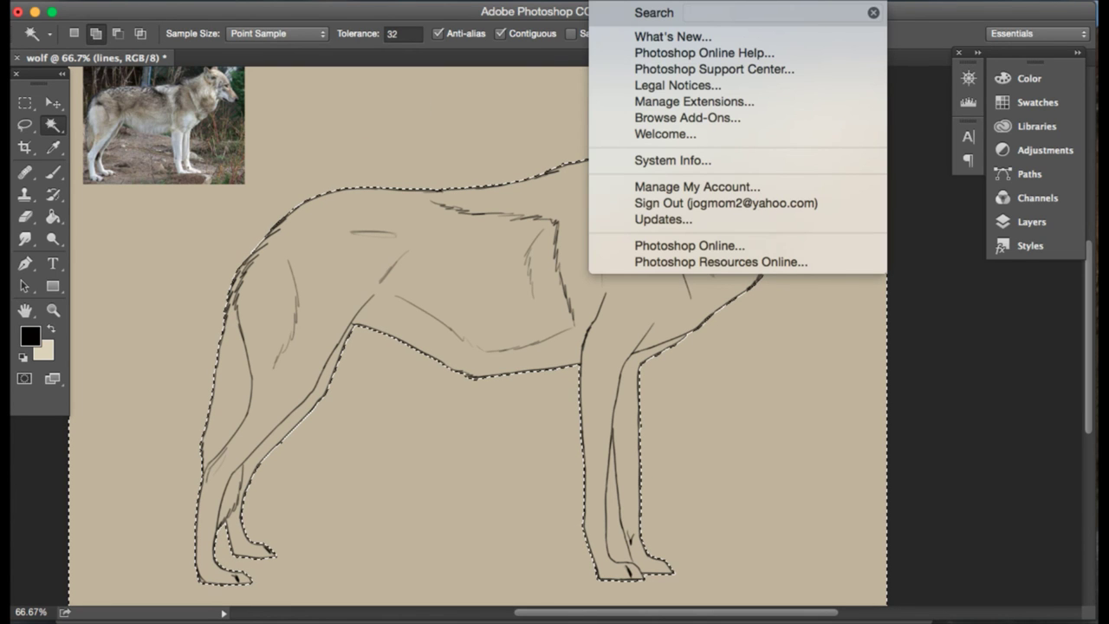
{"action": "type", "text": "inverse"}
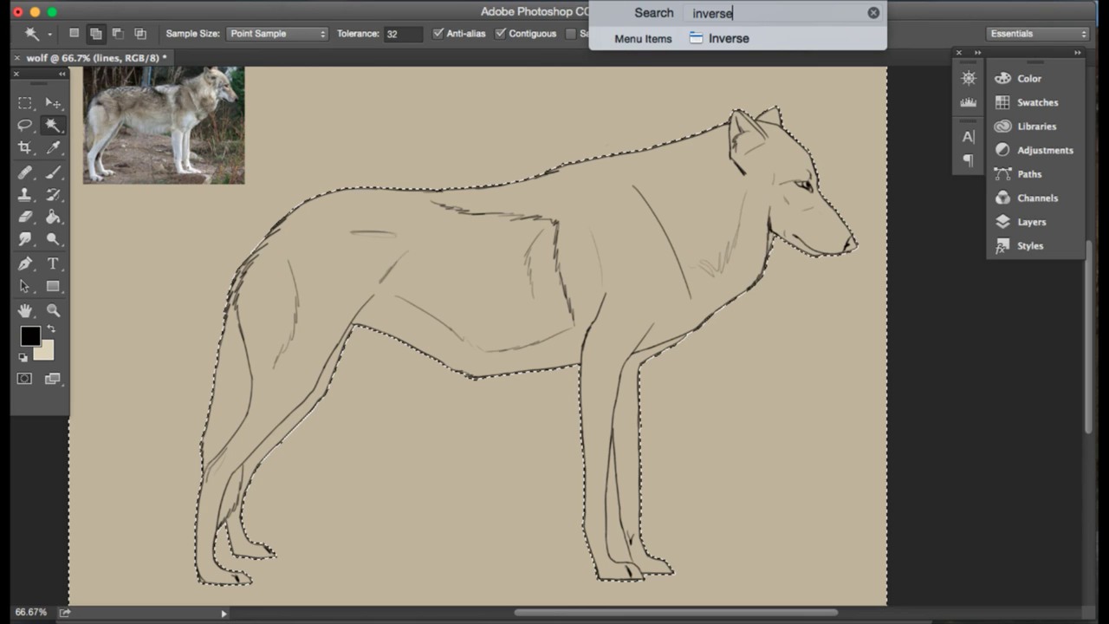
{"action": "left_click", "coordinate": [726, 38]}
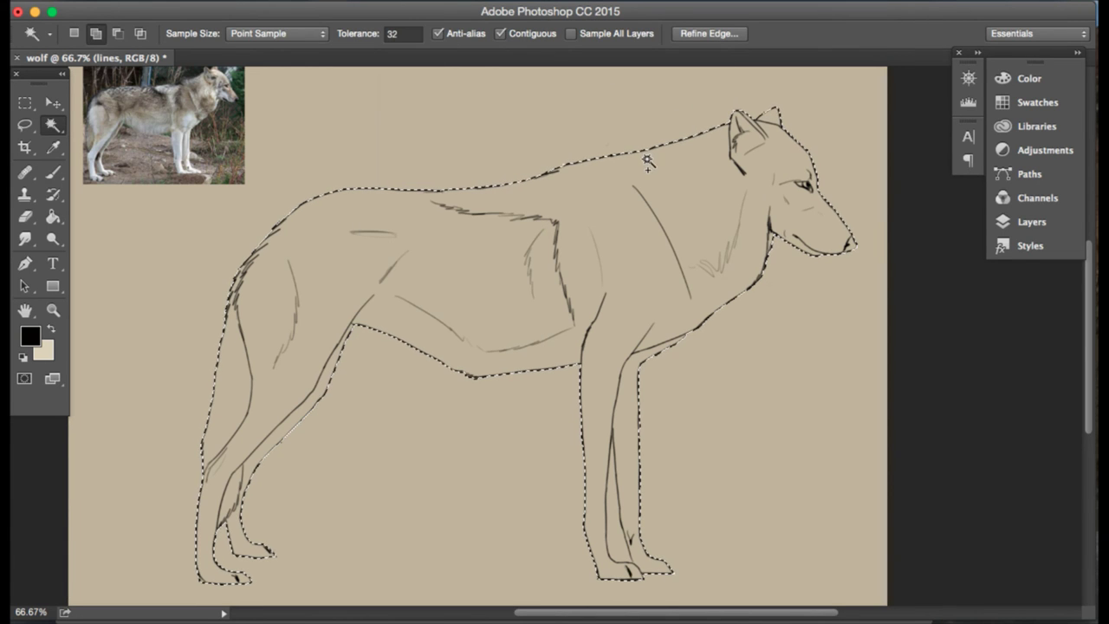
- Fill the selected wolf silhouette with dark grey on the color layer using the Paint Bucket
{"action": "left_click", "coordinate": [1031, 222]}
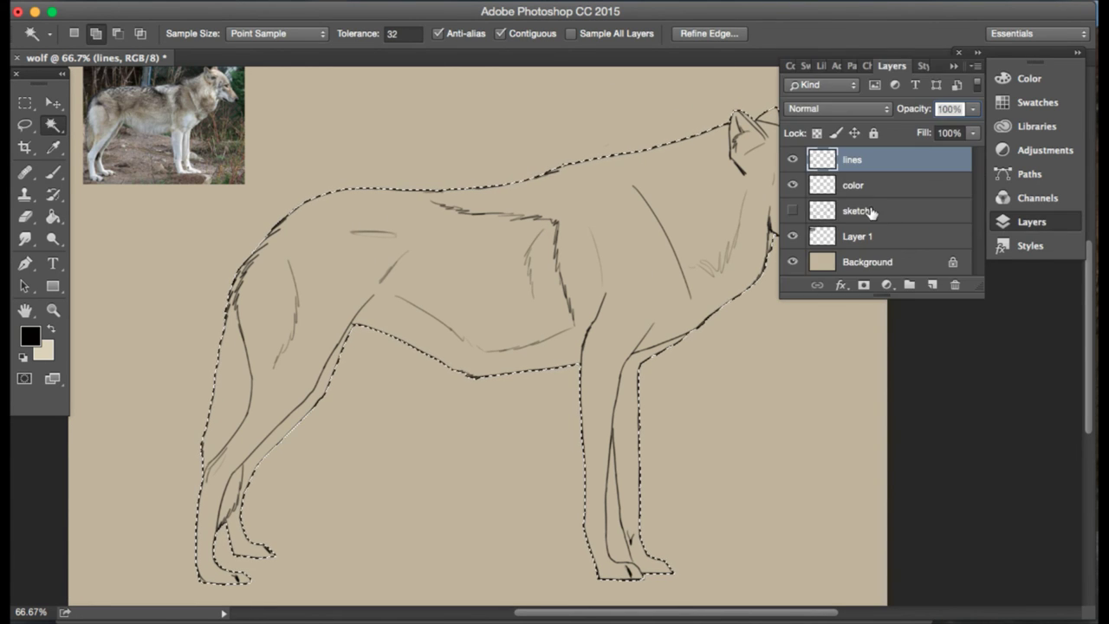
{"action": "left_click", "coordinate": [873, 192]}
{"action": "left_click", "coordinate": [1023, 221]}
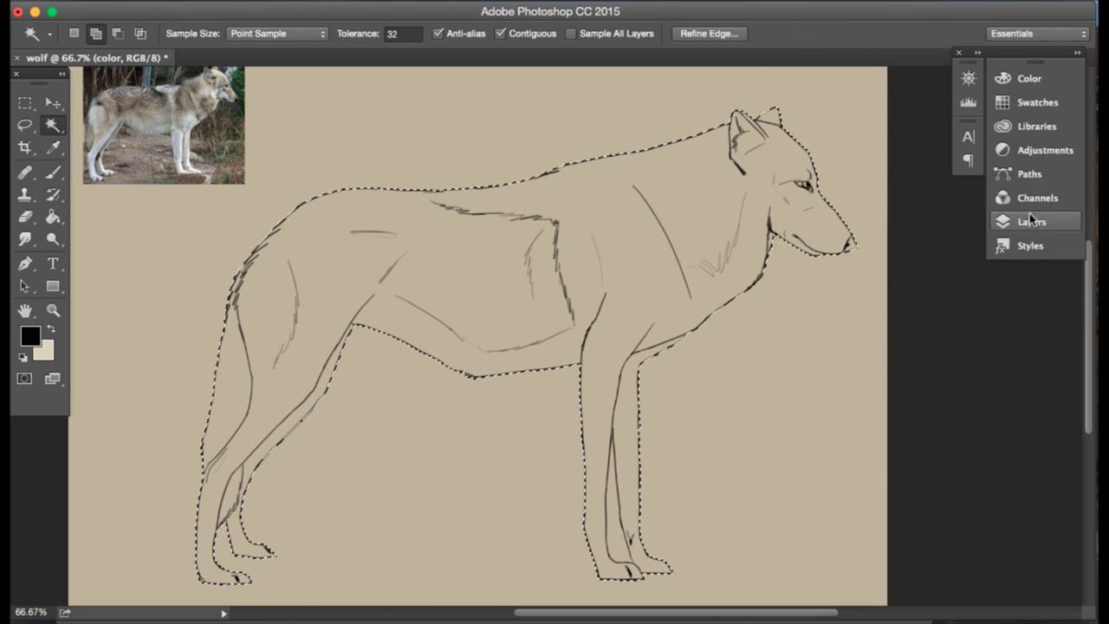
{"action": "left_click", "coordinate": [1041, 82]}
{"action": "left_click_drag", "start_coordinate": [920, 154], "coordinate": [820, 213]}
{"action": "left_click", "coordinate": [53, 217]}
{"action": "left_click", "coordinate": [364, 284]}
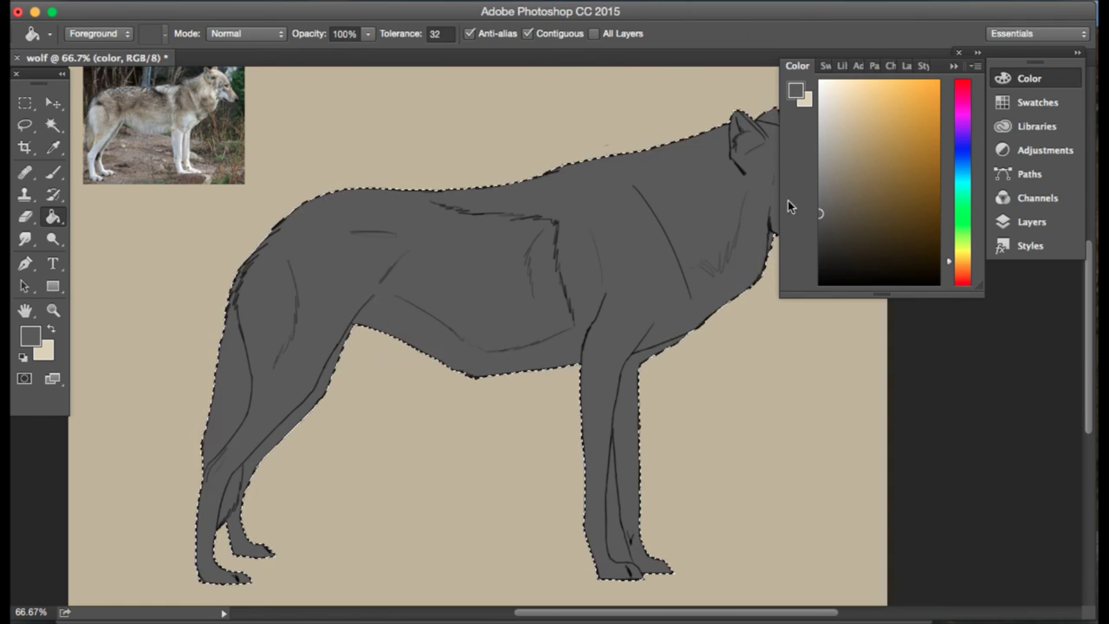
{"action": "left_click", "coordinate": [1029, 78]}
- Lock the transparent pixels of the color layer and deselect the wolf silhouette
{"action": "left_click", "coordinate": [1035, 222]}
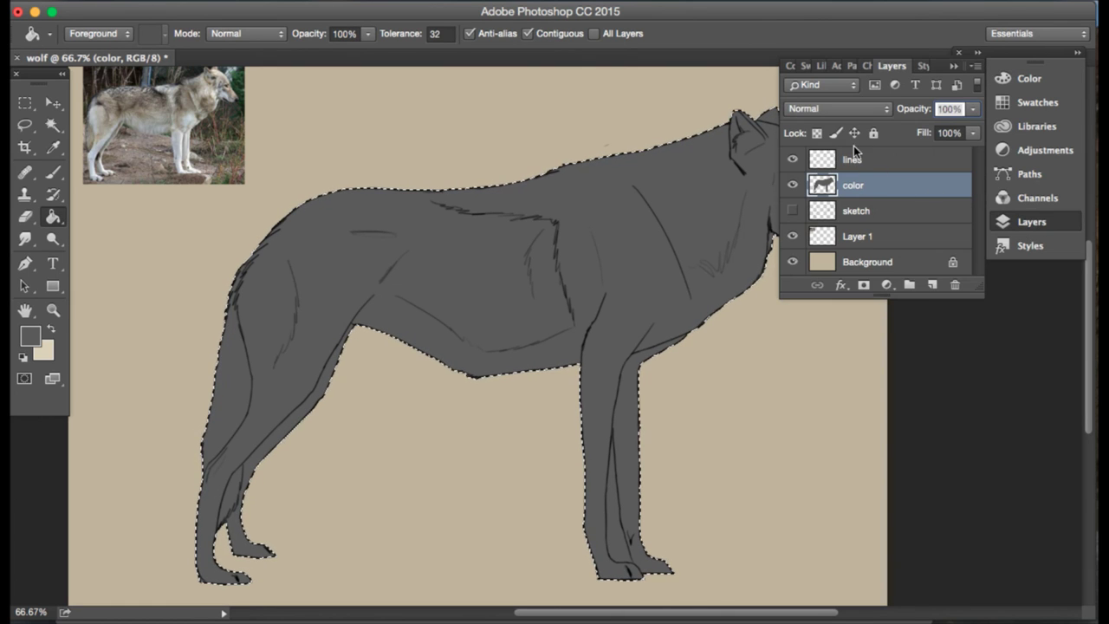
{"action": "left_click", "coordinate": [816, 133]}
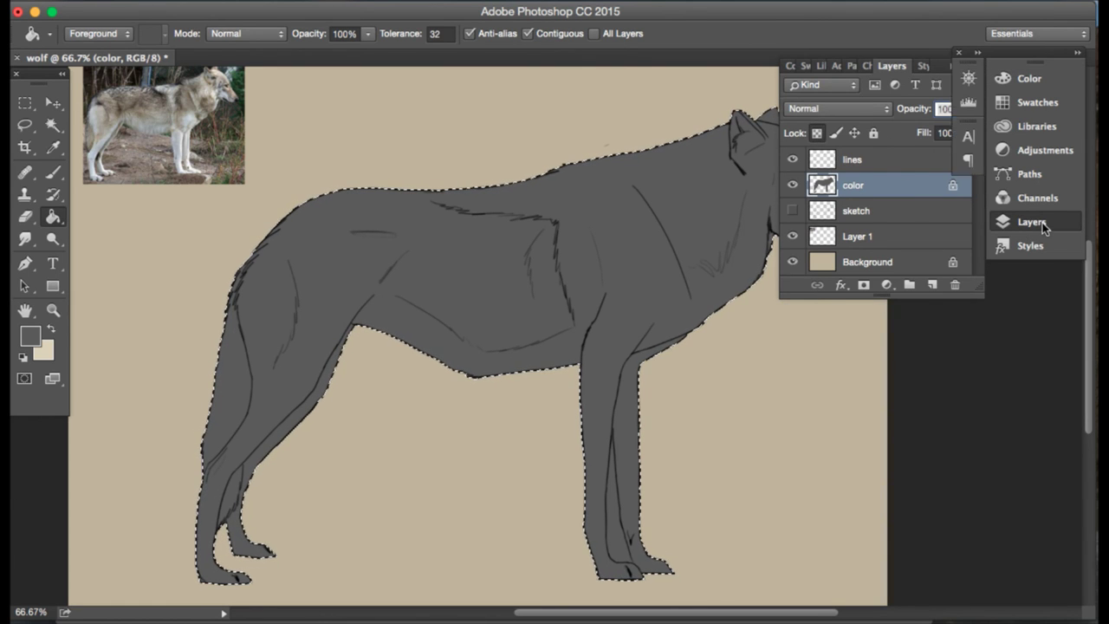
{"action": "left_click", "coordinate": [1035, 221]}
{"action": "left_click", "coordinate": [25, 125]}
{"action": "left_click", "coordinate": [182, 221]}
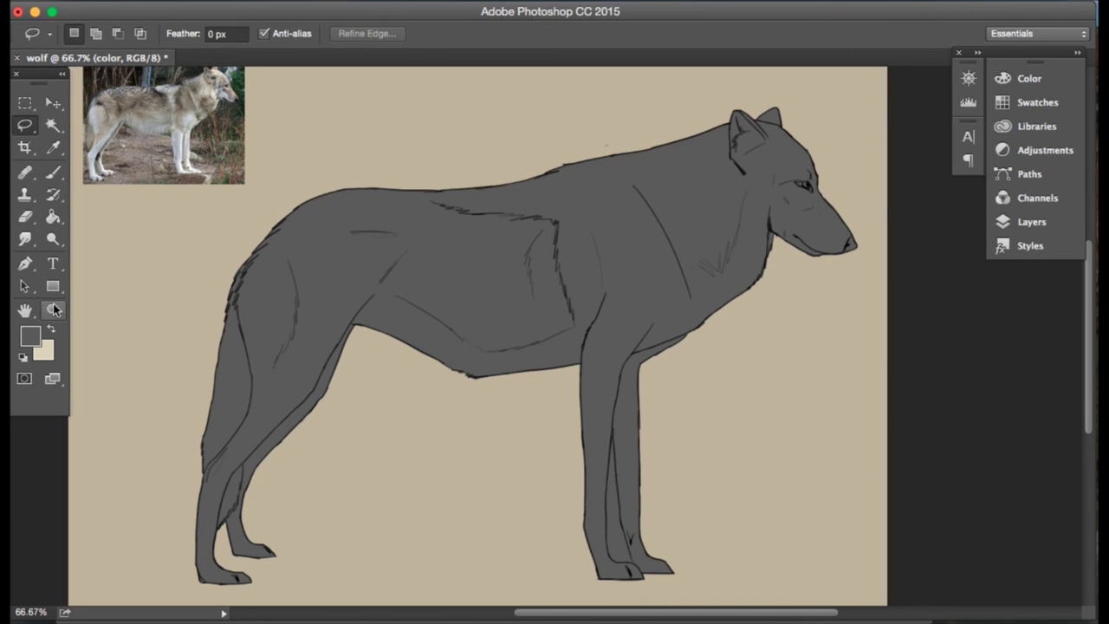
- Sample a dark brown from the flank fur in the reference photo and refill the wolf silhouette with it using the Paint Bucket
{"action": "left_click", "coordinate": [52, 310]}
{"action": "left_click", "coordinate": [184, 171]}
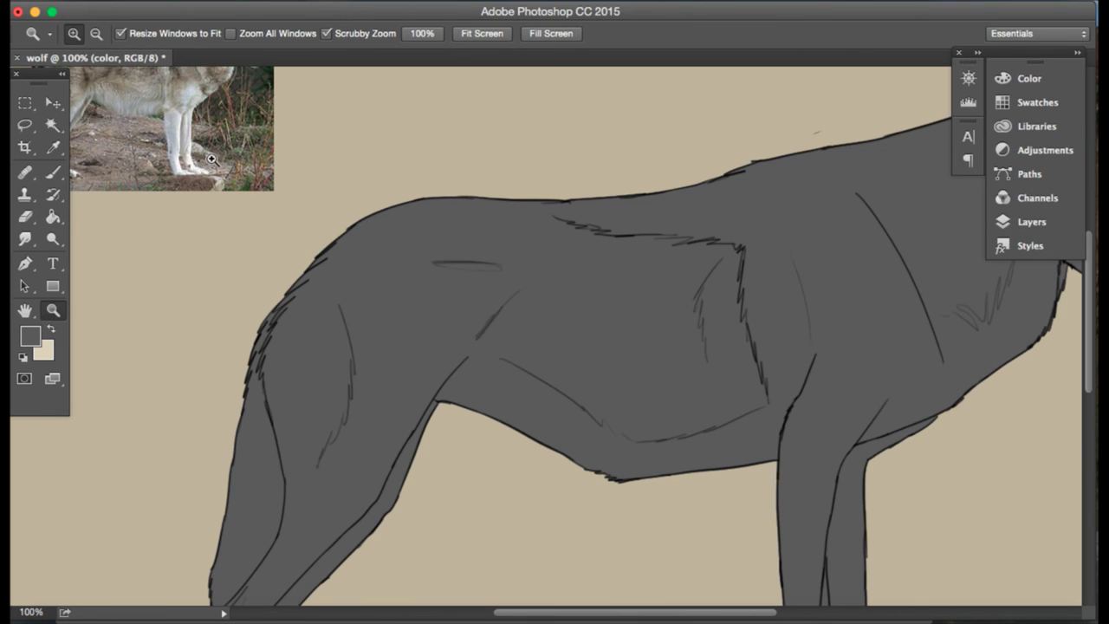
{"action": "left_click_drag", "start_coordinate": [98, 179], "coordinate": [29, 76]}
{"action": "left_click", "coordinate": [53, 147]}
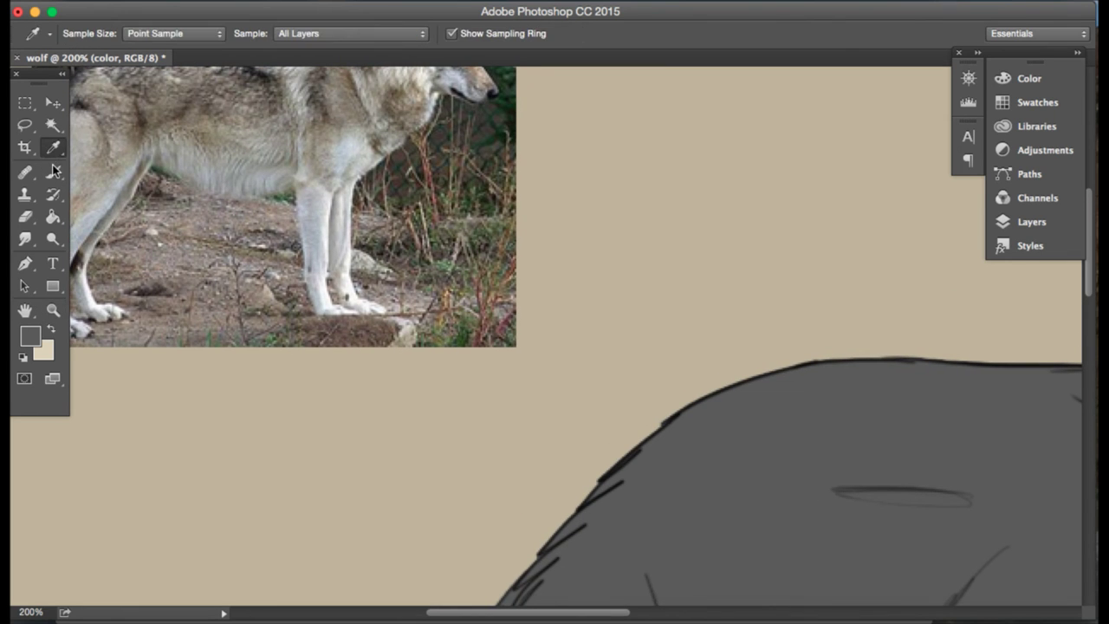
{"action": "scroll", "coordinate": [336, 164], "scroll_direction": "up", "scroll_amount": 3}
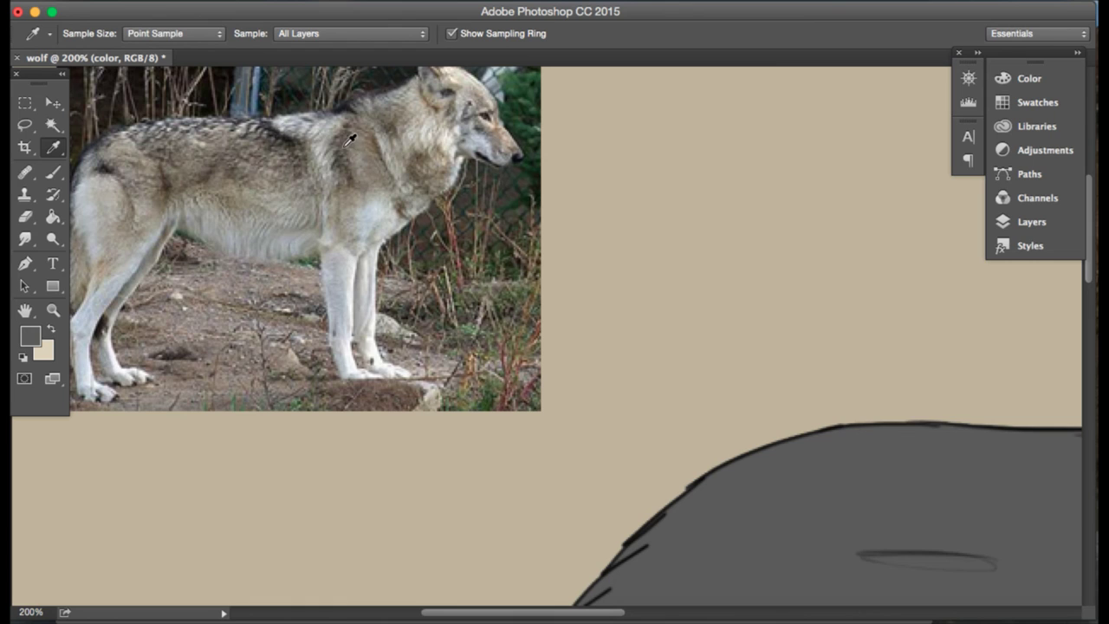
{"action": "left_click", "coordinate": [202, 169]}
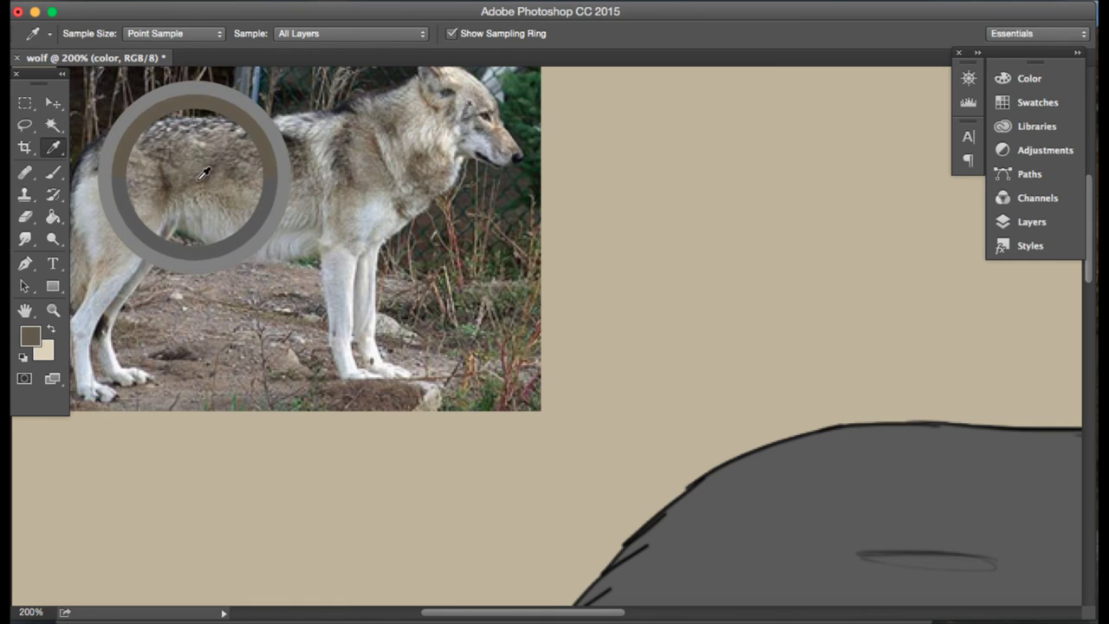
{"action": "left_click", "coordinate": [50, 216]}
{"action": "left_click", "coordinate": [735, 515]}
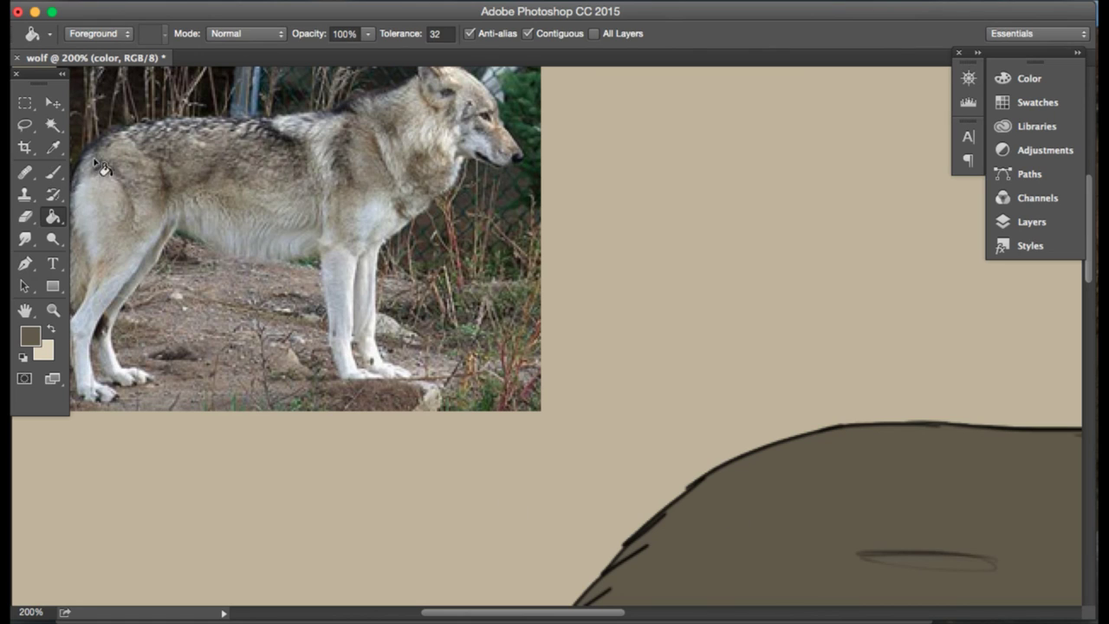
{"action": "left_click", "coordinate": [56, 148]}
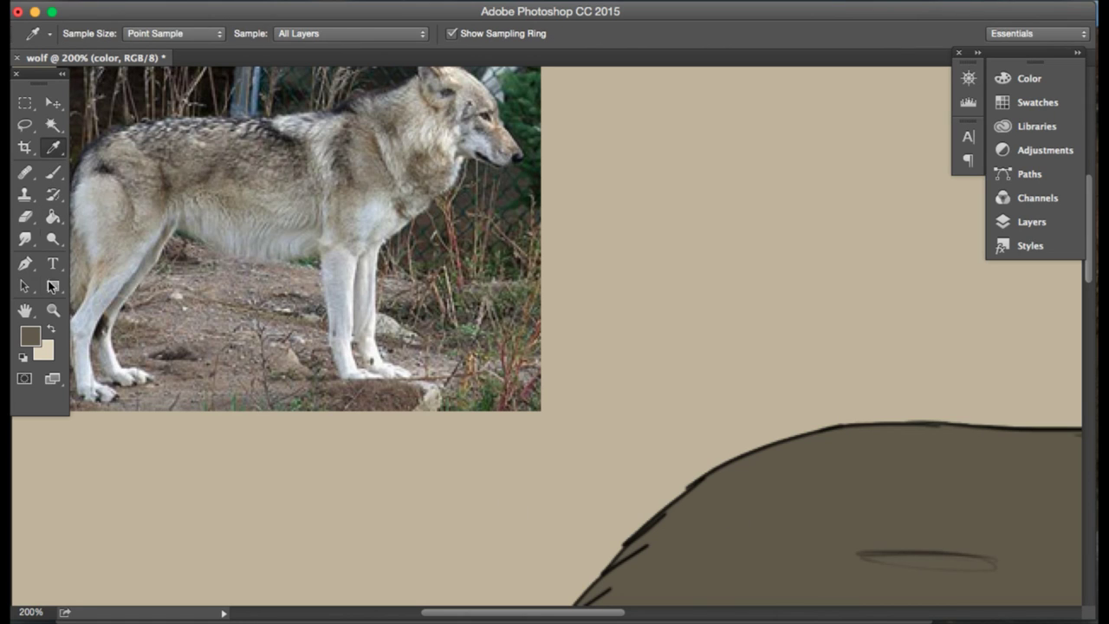
{"action": "left_click", "coordinate": [53, 310]}
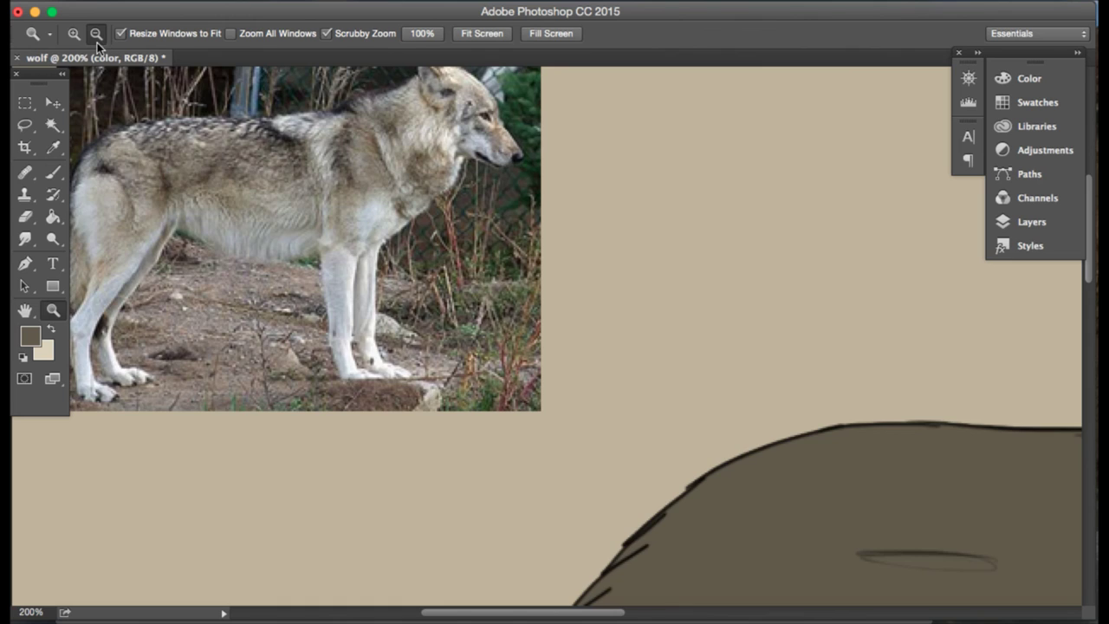
{"action": "left_click", "coordinate": [121, 123]}
{"action": "left_click", "coordinate": [121, 123]}
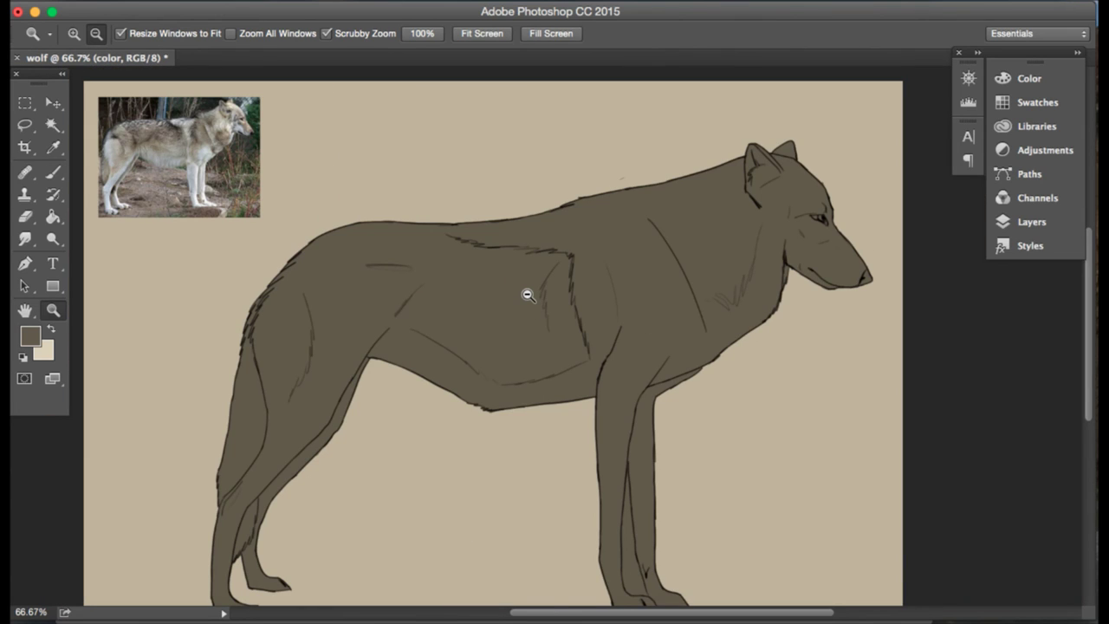
{"action": "scroll", "coordinate": [526, 307], "scroll_direction": "down", "scroll_amount": 3}
{"action": "scroll", "coordinate": [526, 303], "scroll_direction": "right", "scroll_amount": 2}
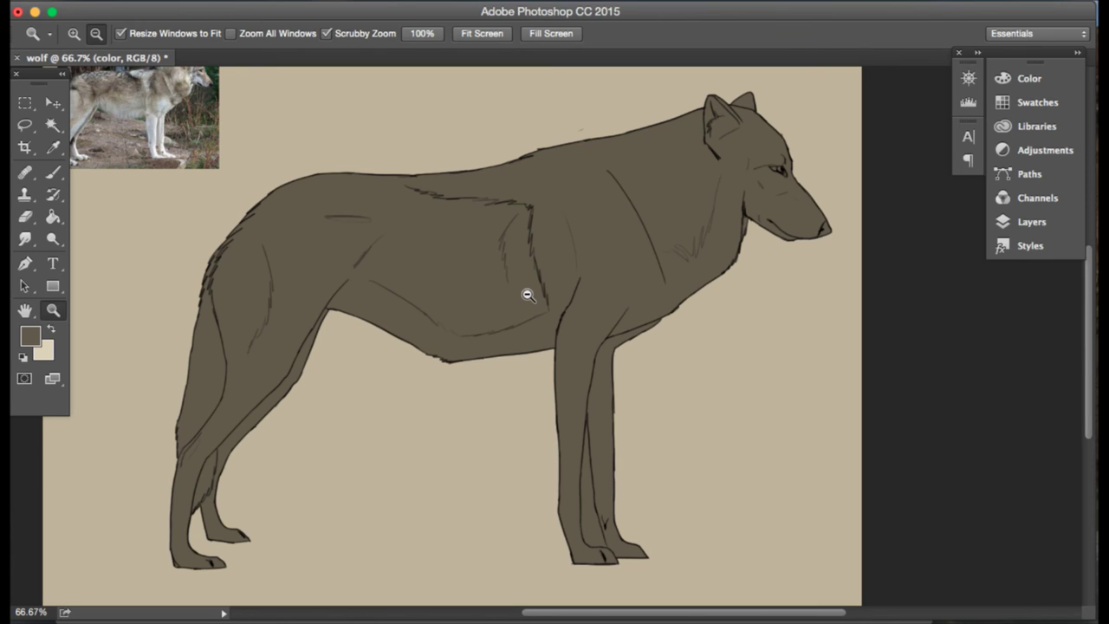
{"action": "key", "text": "XF86MonBrightnessUp"}
{"action": "scroll", "coordinate": [342, 163], "scroll_direction": "left", "scroll_amount": 5}
{"action": "scroll", "coordinate": [342, 164], "scroll_direction": "up", "scroll_amount": 2}
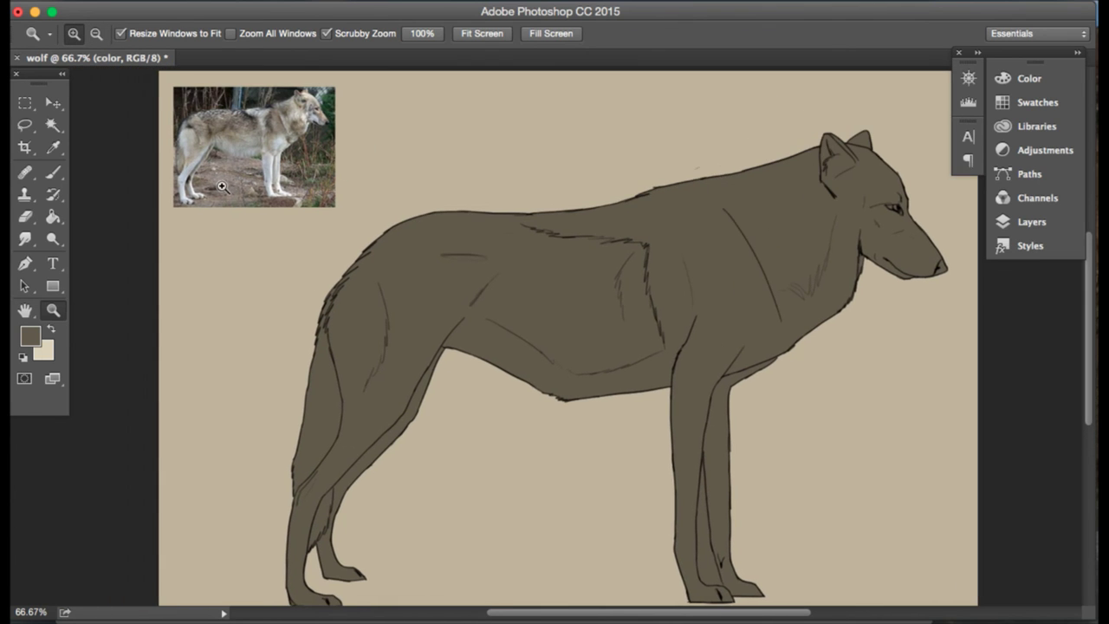
- Sample a grey-brown from the shoulder fur in the reference photo and set the brush size to 51
{"action": "left_click", "coordinate": [243, 184]}
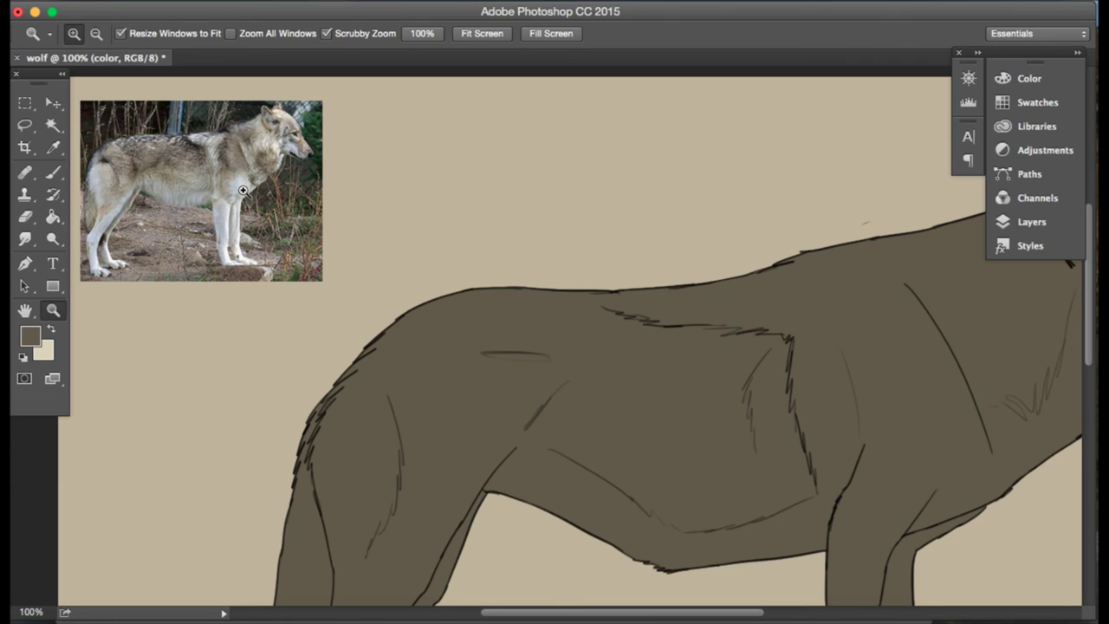
{"action": "scroll", "coordinate": [243, 189], "scroll_direction": "right", "scroll_amount": 1}
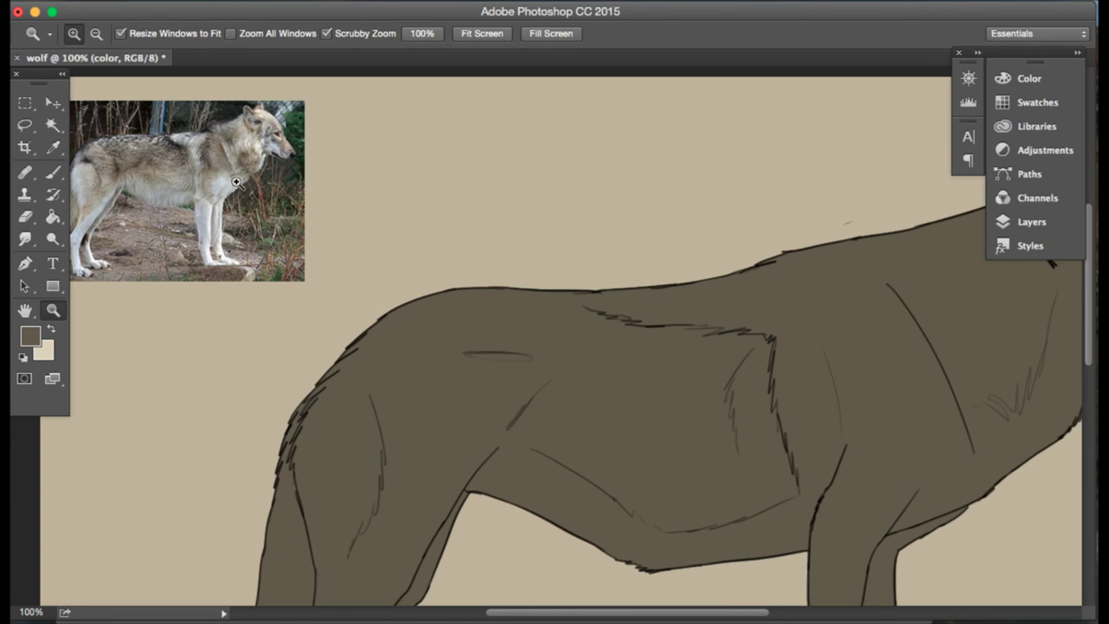
{"action": "left_click", "coordinate": [52, 147]}
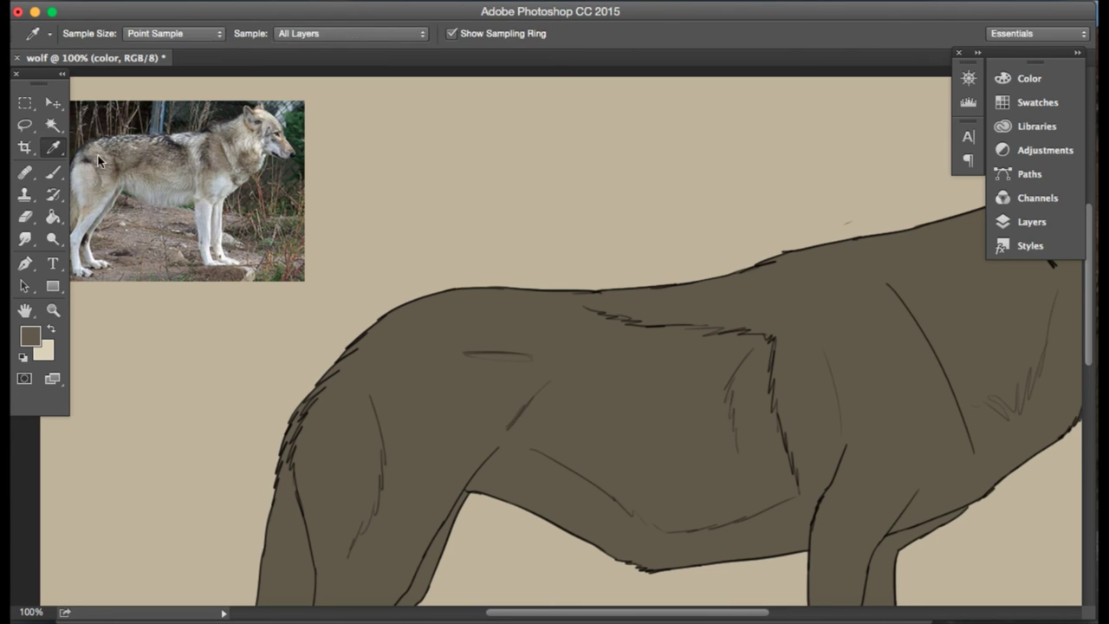
{"action": "left_click", "coordinate": [216, 159]}
{"action": "left_click", "coordinate": [53, 172]}
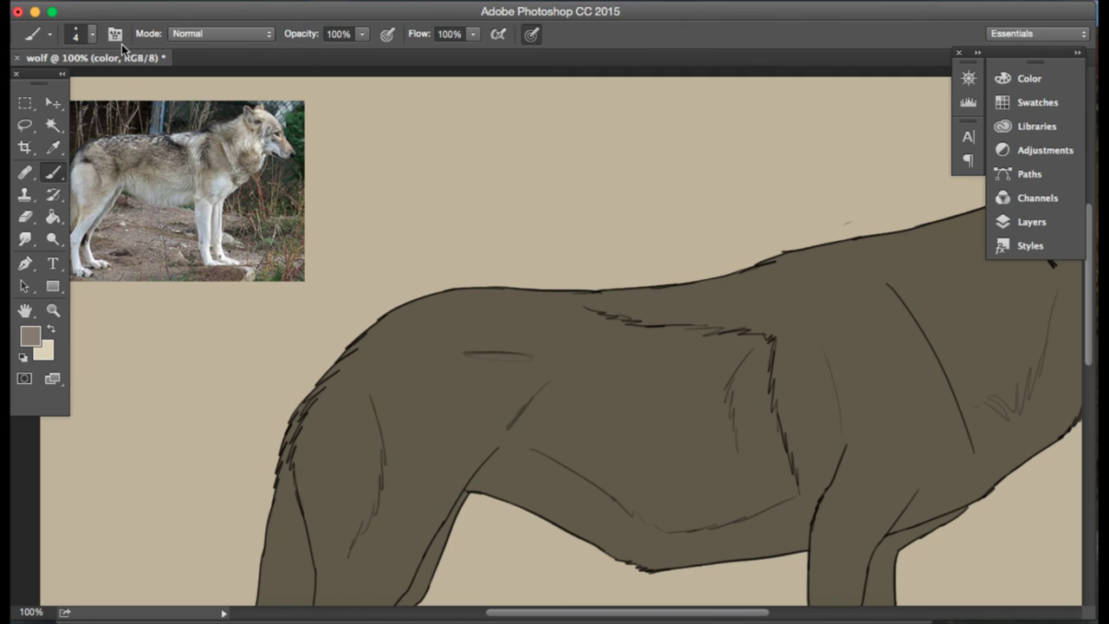
{"action": "left_click", "coordinate": [92, 35]}
{"action": "left_click_drag", "start_coordinate": [143, 95], "coordinate": [129, 85]}
{"action": "left_click", "coordinate": [93, 39]}
- Try a grey-brown patch on the wolf's shoulder and undo it
{"action": "mouse_move", "coordinate": [866, 270]}
{"action": "left_mouse_down"}
{"action": "mouse_move", "coordinate": [816, 310]}
{"action": "mouse_move", "coordinate": [836, 305]}
{"action": "mouse_move", "coordinate": [836, 410]}
{"action": "left_mouse_up"}
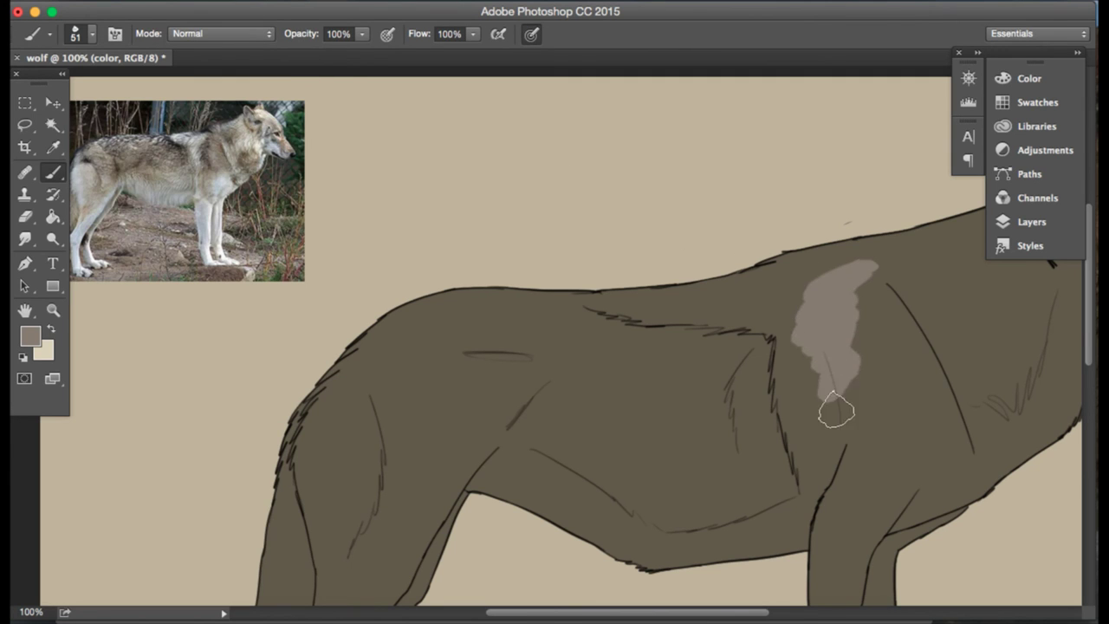
{"action": "key", "text": "super+z"}
- Sample a light grey from the photo's shoulder fur and paint the saddle marking along the back and down behind the shoulder
{"action": "scroll", "coordinate": [821, 419], "scroll_direction": "right", "scroll_amount": 2}
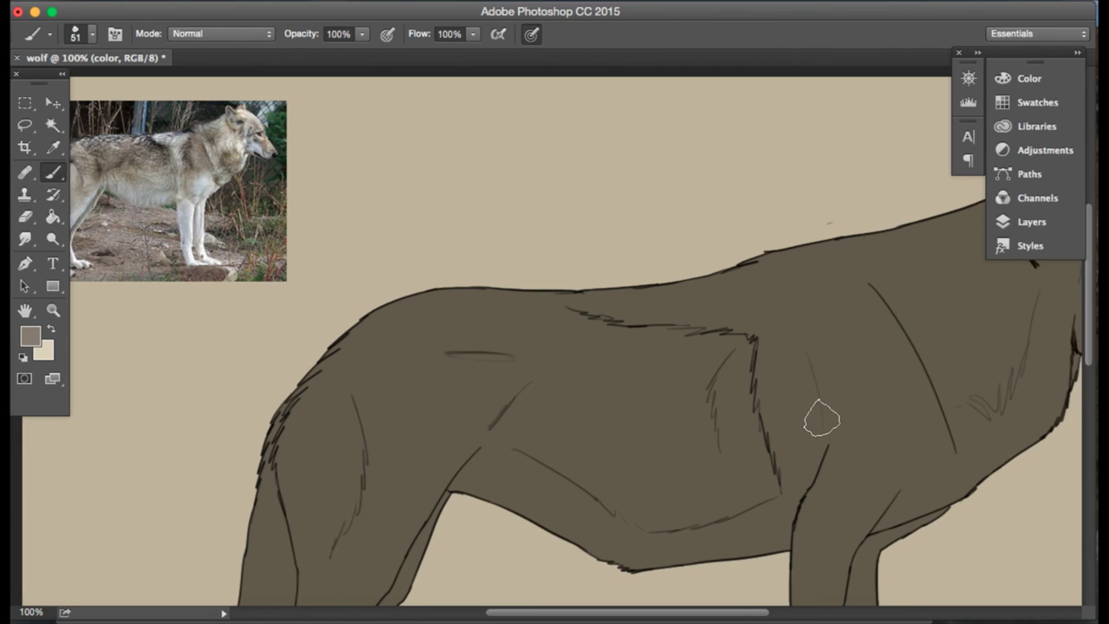
{"action": "scroll", "coordinate": [821, 418], "scroll_direction": "right", "scroll_amount": 2}
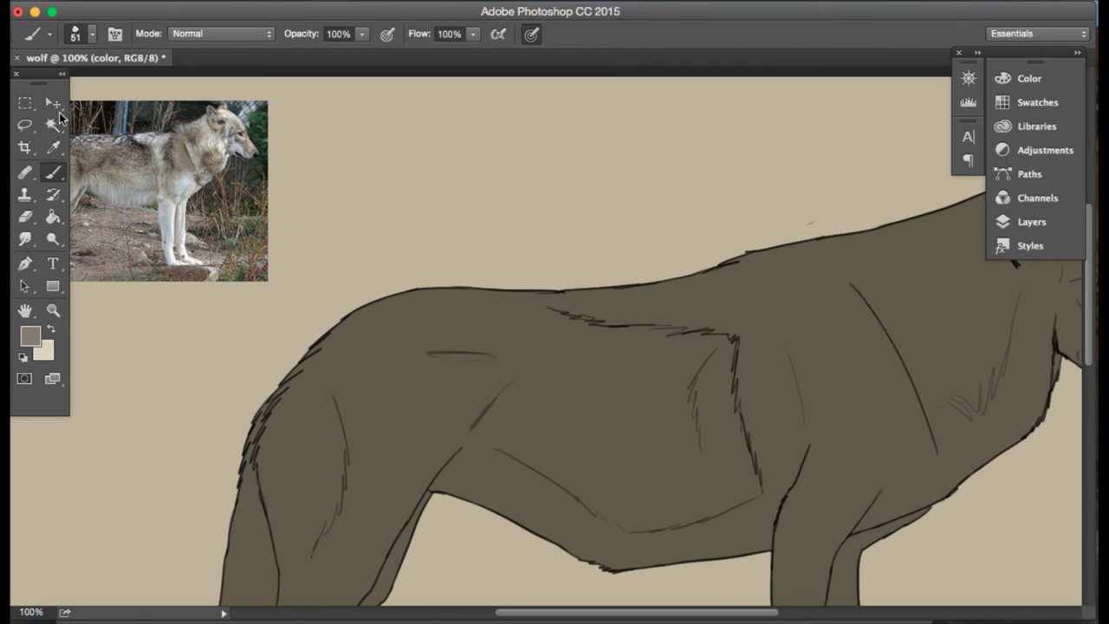
{"action": "left_click", "coordinate": [164, 140], "text": "alt"}
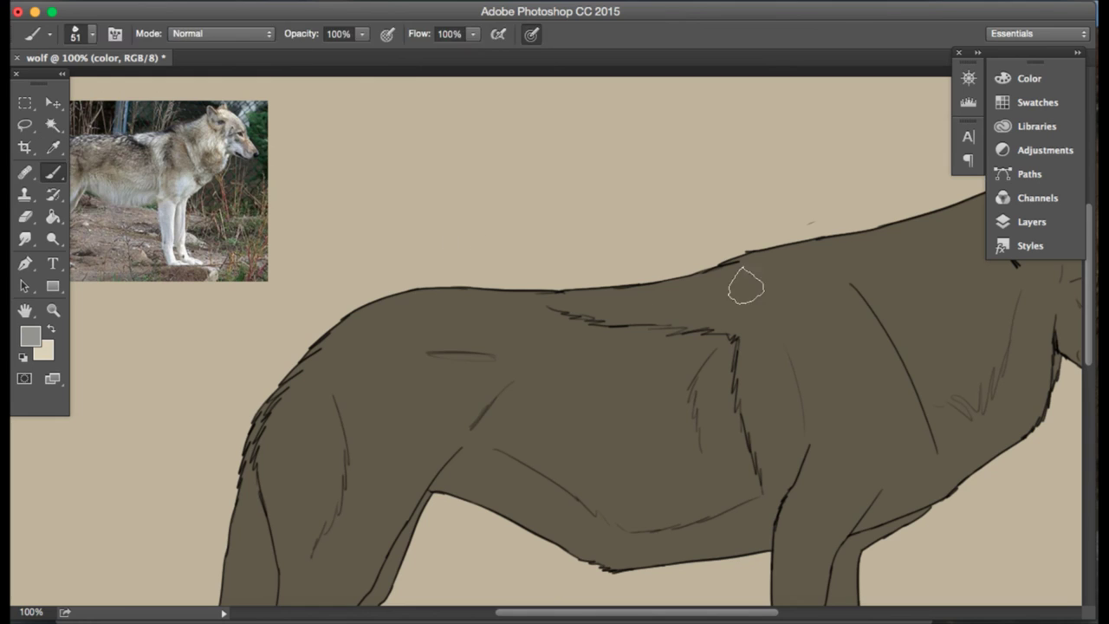
{"action": "mouse_move", "coordinate": [795, 252]}
{"action": "left_mouse_down"}
{"action": "mouse_move", "coordinate": [770, 331]}
{"action": "mouse_move", "coordinate": [764, 446]}
{"action": "mouse_move", "coordinate": [752, 418]}
{"action": "mouse_move", "coordinate": [768, 262]}
{"action": "mouse_move", "coordinate": [719, 290]}
{"action": "mouse_move", "coordinate": [626, 310]}
{"action": "mouse_move", "coordinate": [558, 302]}
{"action": "left_mouse_up"}
{"action": "mouse_move", "coordinate": [735, 309]}
{"action": "left_mouse_down"}
{"action": "mouse_move", "coordinate": [566, 293]}
{"action": "mouse_move", "coordinate": [616, 307]}
{"action": "mouse_move", "coordinate": [580, 304]}
{"action": "mouse_move", "coordinate": [566, 267]}
{"action": "left_mouse_up"}
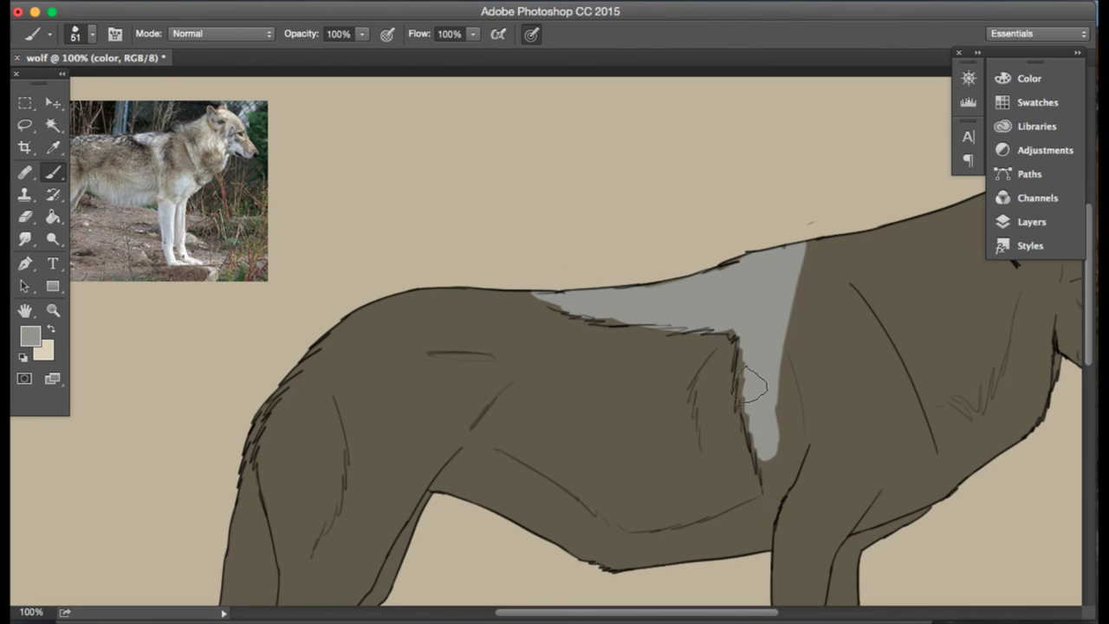
{"action": "left_click_drag", "start_coordinate": [752, 385], "coordinate": [764, 454]}
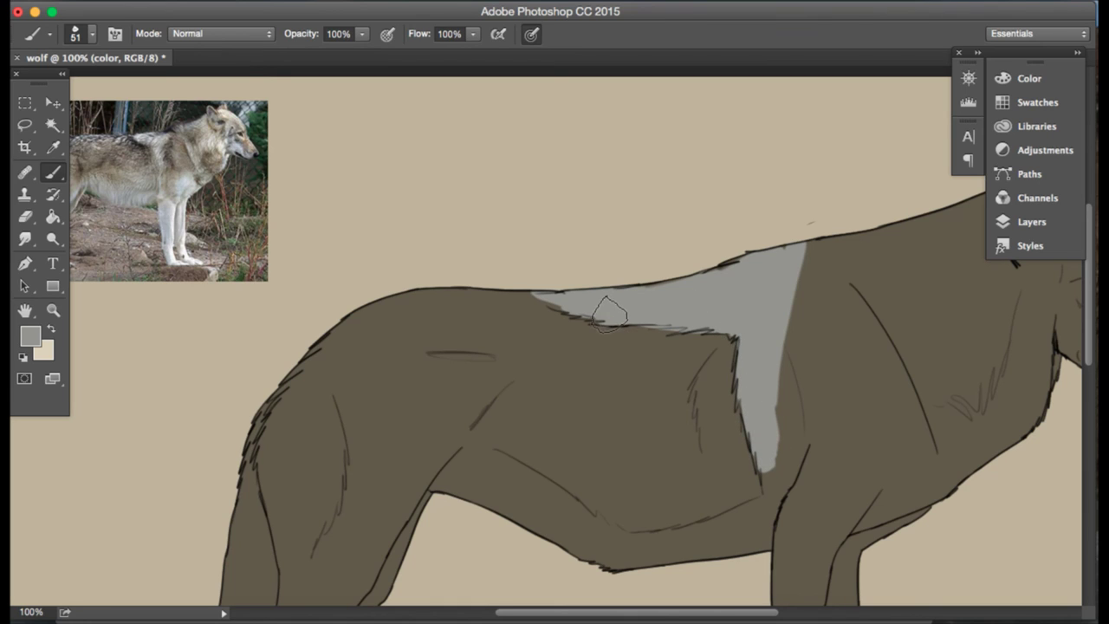
{"action": "mouse_move", "coordinate": [608, 313]}
{"action": "left_mouse_down"}
{"action": "mouse_move", "coordinate": [556, 293]}
{"action": "mouse_move", "coordinate": [601, 302]}
{"action": "left_mouse_up"}
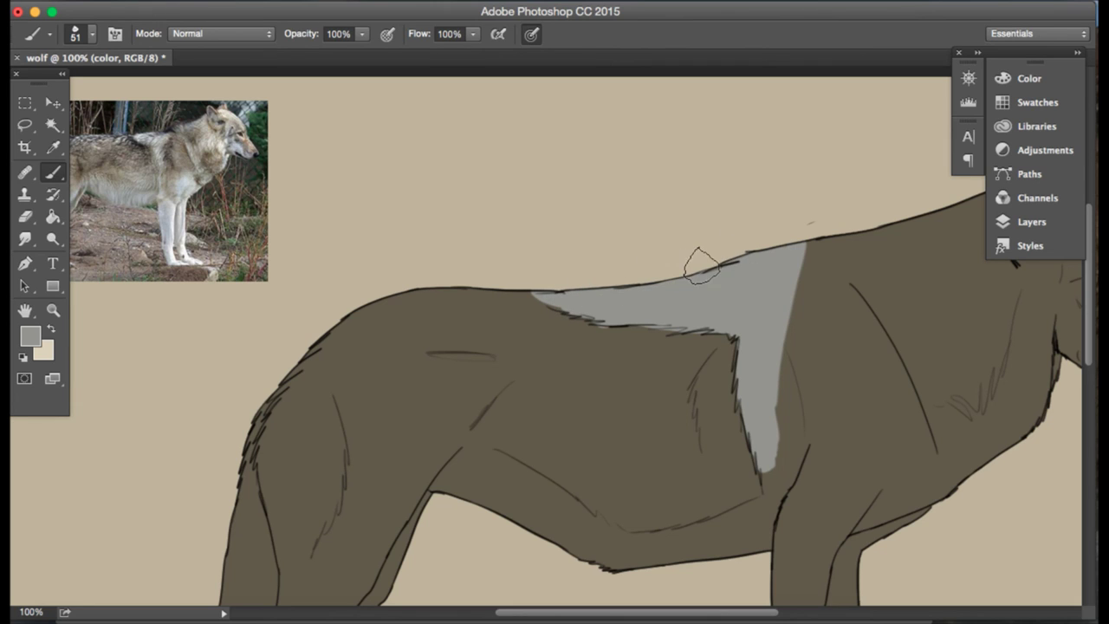
- Sample a near-black from the reference photo and paint a dark band along the lower edge of the grey saddle marking
{"action": "left_click", "coordinate": [52, 147]}
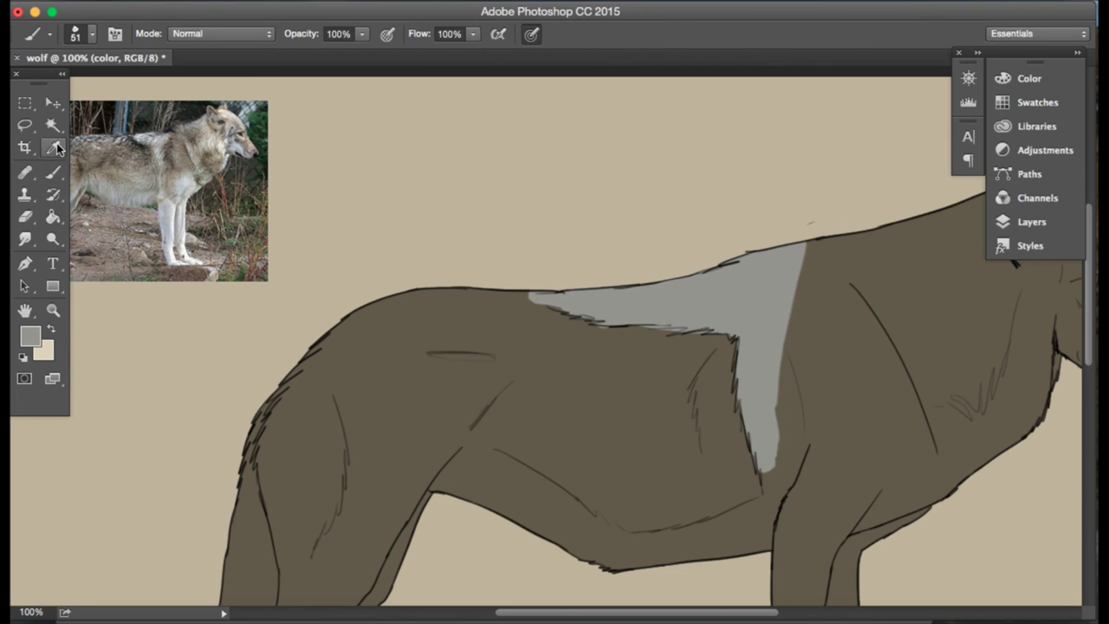
{"action": "left_click", "coordinate": [161, 170]}
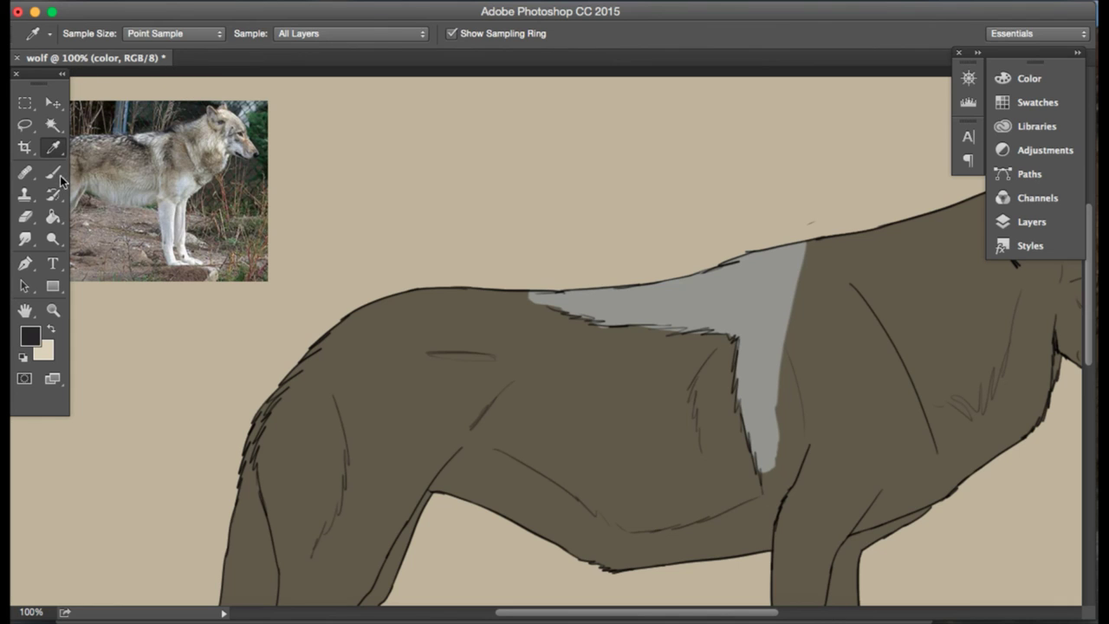
{"action": "key", "text": "b"}
{"action": "mouse_move", "coordinate": [637, 327]}
{"action": "left_mouse_down"}
{"action": "mouse_move", "coordinate": [594, 324]}
{"action": "mouse_move", "coordinate": [570, 302]}
{"action": "left_mouse_up"}
{"action": "left_click_drag", "start_coordinate": [728, 344], "coordinate": [718, 321]}
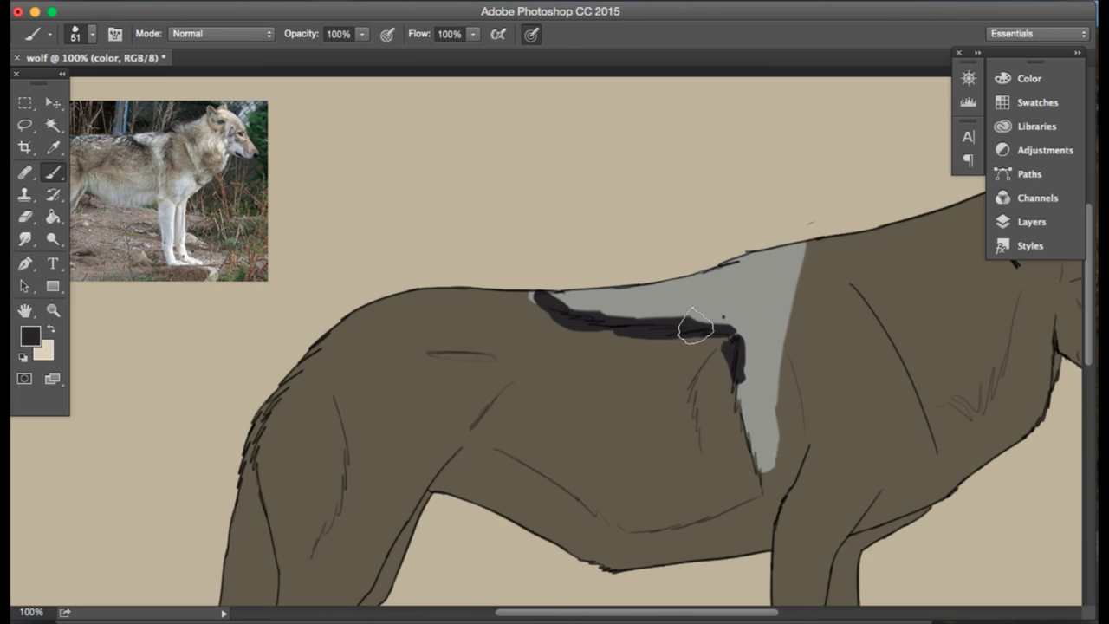
- Sample a pale bluish grey from the photo's belly fur and paint the wolf's underside from the front leg to the hind leg
{"action": "left_click", "coordinate": [52, 147]}
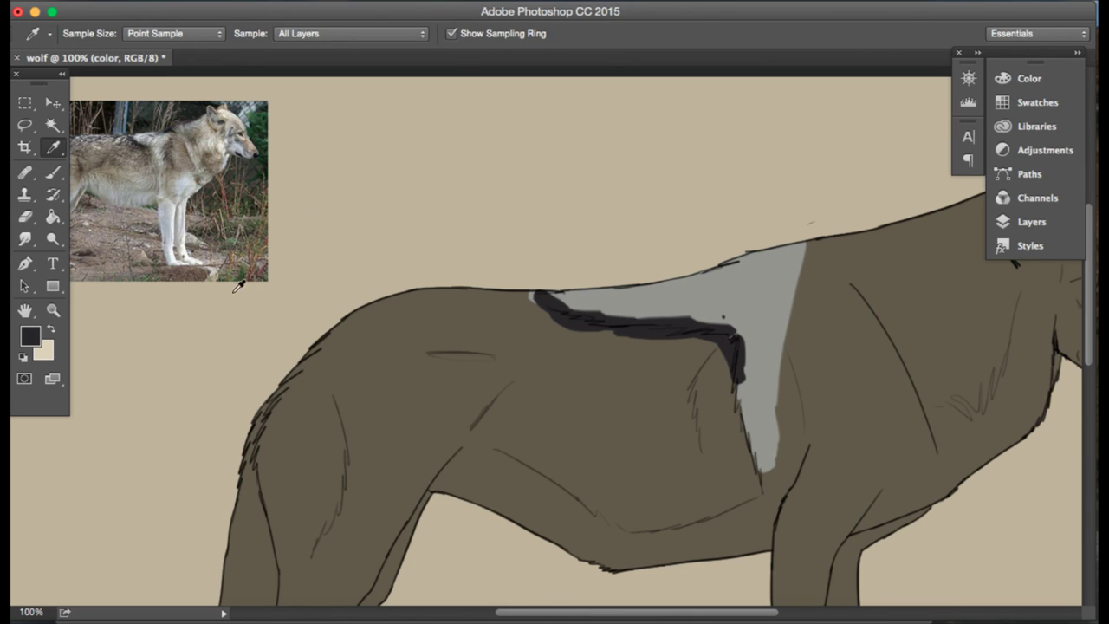
{"action": "left_click", "coordinate": [111, 173]}
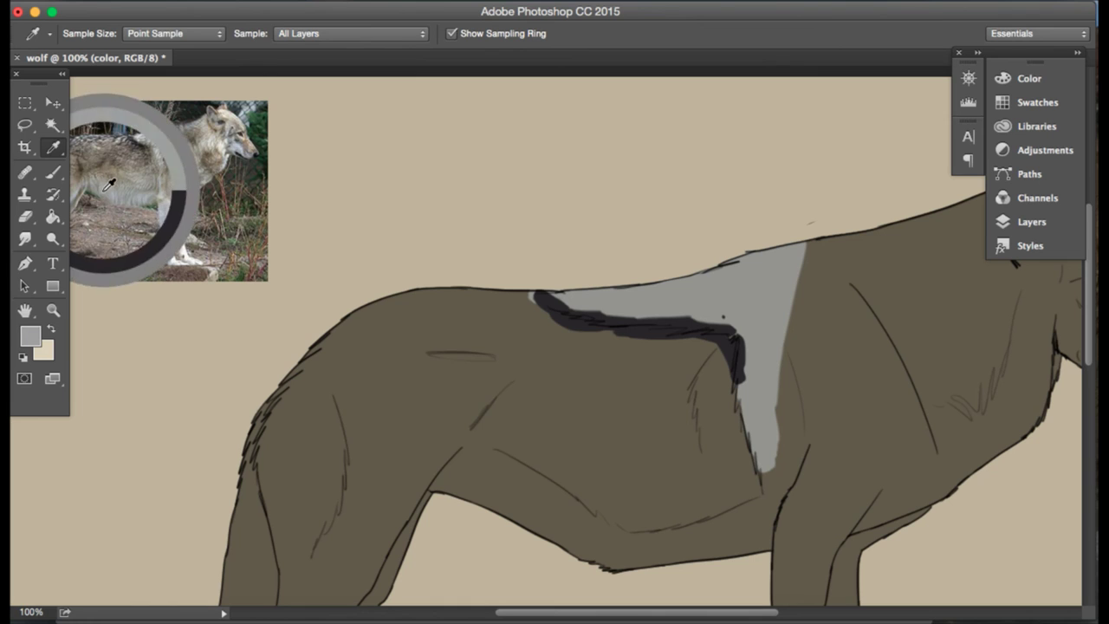
{"action": "left_click", "coordinate": [144, 191]}
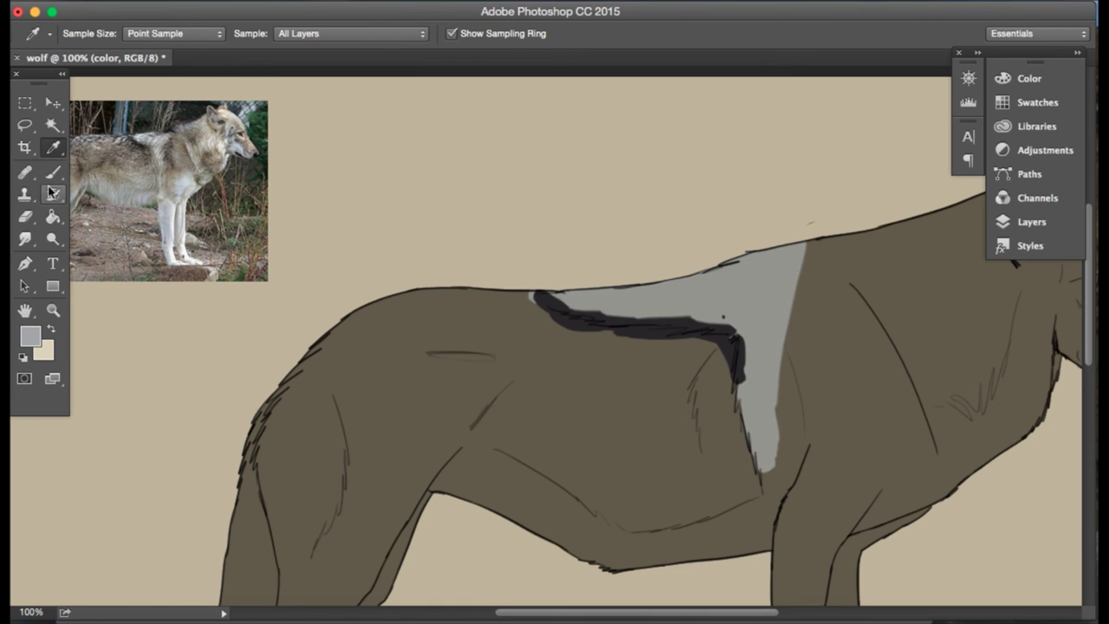
{"action": "key", "text": "b"}
{"action": "scroll", "coordinate": [755, 465], "scroll_direction": "down", "scroll_amount": 2}
{"action": "mouse_move", "coordinate": [751, 471]}
{"action": "left_mouse_down"}
{"action": "mouse_move", "coordinate": [662, 541]}
{"action": "mouse_move", "coordinate": [660, 529]}
{"action": "mouse_move", "coordinate": [615, 551]}
{"action": "mouse_move", "coordinate": [716, 495]}
{"action": "left_mouse_up"}
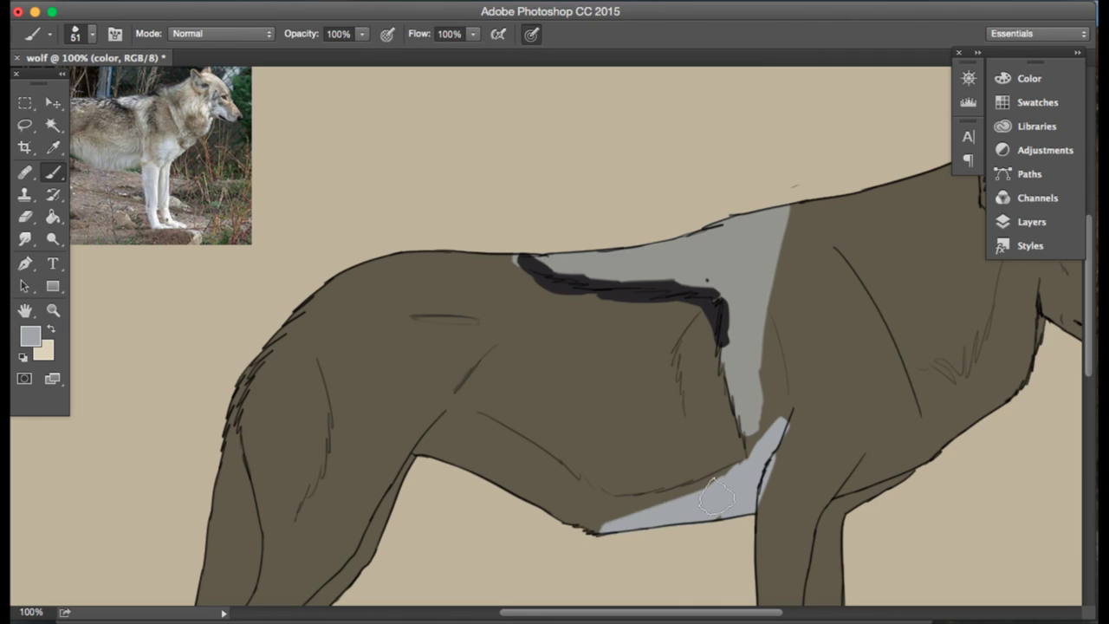
{"action": "mouse_move", "coordinate": [609, 521]}
{"action": "left_mouse_down"}
{"action": "mouse_move", "coordinate": [544, 531]}
{"action": "mouse_move", "coordinate": [505, 516]}
{"action": "mouse_move", "coordinate": [559, 510]}
{"action": "mouse_move", "coordinate": [528, 505]}
{"action": "mouse_move", "coordinate": [548, 497]}
{"action": "mouse_move", "coordinate": [537, 467]}
{"action": "mouse_move", "coordinate": [513, 480]}
{"action": "mouse_move", "coordinate": [499, 473]}
{"action": "mouse_move", "coordinate": [471, 425]}
{"action": "mouse_move", "coordinate": [458, 467]}
{"action": "mouse_move", "coordinate": [423, 460]}
{"action": "mouse_move", "coordinate": [459, 439]}
{"action": "left_mouse_up"}
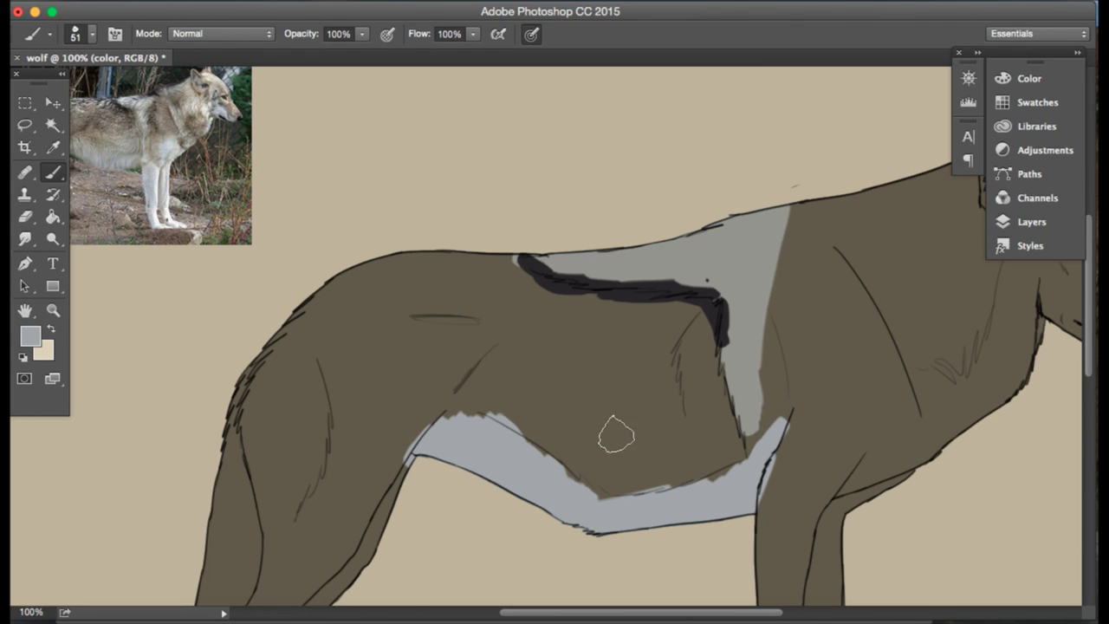
{"action": "left_click_drag", "start_coordinate": [765, 452], "coordinate": [616, 512]}
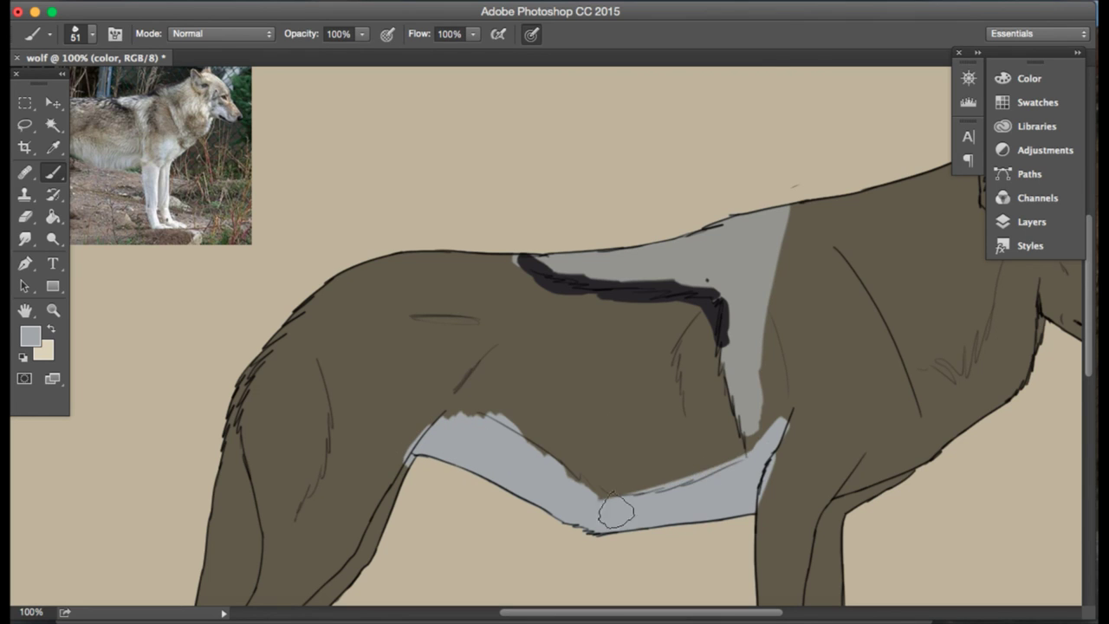
- Paint the lower chest and the front legs down towards the paws with the same pale bluish grey
{"action": "mouse_move", "coordinate": [826, 455]}
{"action": "left_mouse_down"}
{"action": "mouse_move", "coordinate": [905, 475]}
{"action": "mouse_move", "coordinate": [862, 468]}
{"action": "mouse_move", "coordinate": [881, 443]}
{"action": "mouse_move", "coordinate": [851, 489]}
{"action": "mouse_move", "coordinate": [766, 524]}
{"action": "mouse_move", "coordinate": [779, 424]}
{"action": "mouse_move", "coordinate": [766, 533]}
{"action": "left_mouse_up"}
{"action": "scroll", "coordinate": [782, 482], "scroll_direction": "down", "scroll_amount": 2}
{"action": "scroll", "coordinate": [782, 482], "scroll_direction": "down", "scroll_amount": 5}
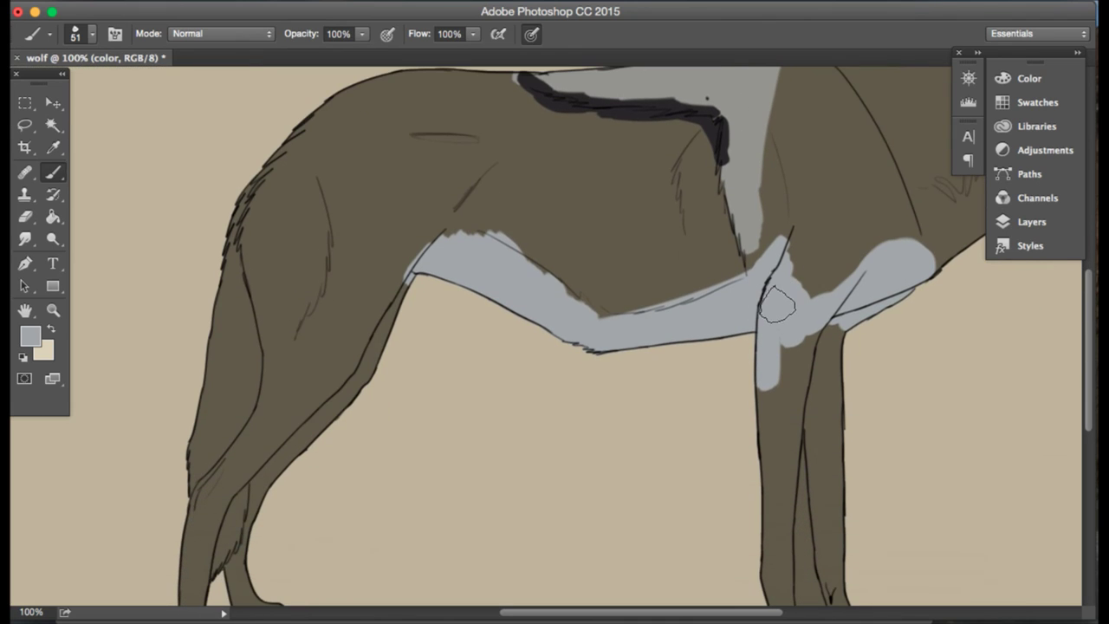
{"action": "mouse_move", "coordinate": [779, 258]}
{"action": "left_mouse_down"}
{"action": "mouse_move", "coordinate": [822, 363]}
{"action": "mouse_move", "coordinate": [819, 321]}
{"action": "mouse_move", "coordinate": [840, 406]}
{"action": "mouse_move", "coordinate": [839, 427]}
{"action": "mouse_move", "coordinate": [839, 320]}
{"action": "mouse_move", "coordinate": [796, 445]}
{"action": "mouse_move", "coordinate": [780, 396]}
{"action": "mouse_move", "coordinate": [764, 501]}
{"action": "mouse_move", "coordinate": [788, 348]}
{"action": "mouse_move", "coordinate": [788, 383]}
{"action": "left_mouse_up"}
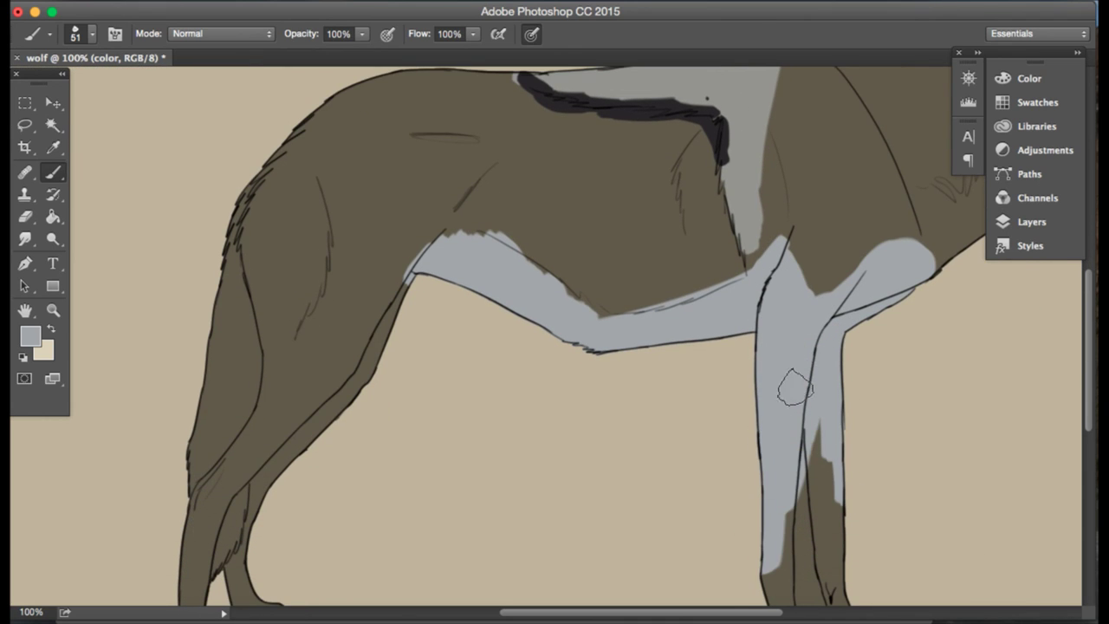
{"action": "scroll", "coordinate": [778, 455], "scroll_direction": "down", "scroll_amount": 2}
{"action": "scroll", "coordinate": [778, 456], "scroll_direction": "down", "scroll_amount": 2}
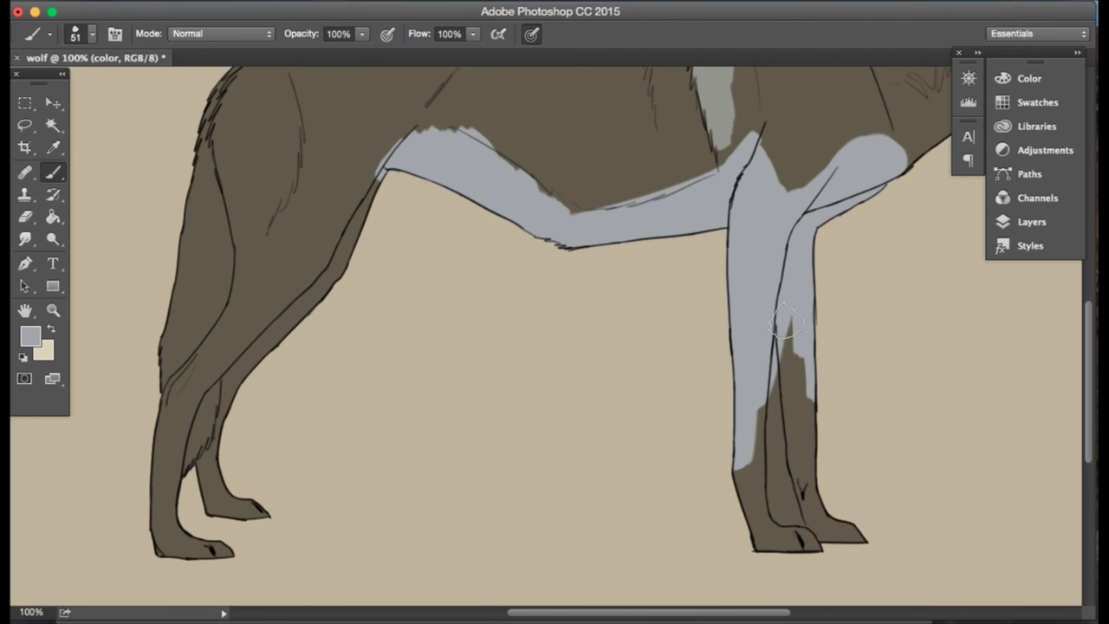
- Select the area outside the wolf and the gap between the front legs on the lines layer using the Magic Wand
{"action": "left_click", "coordinate": [1028, 224]}
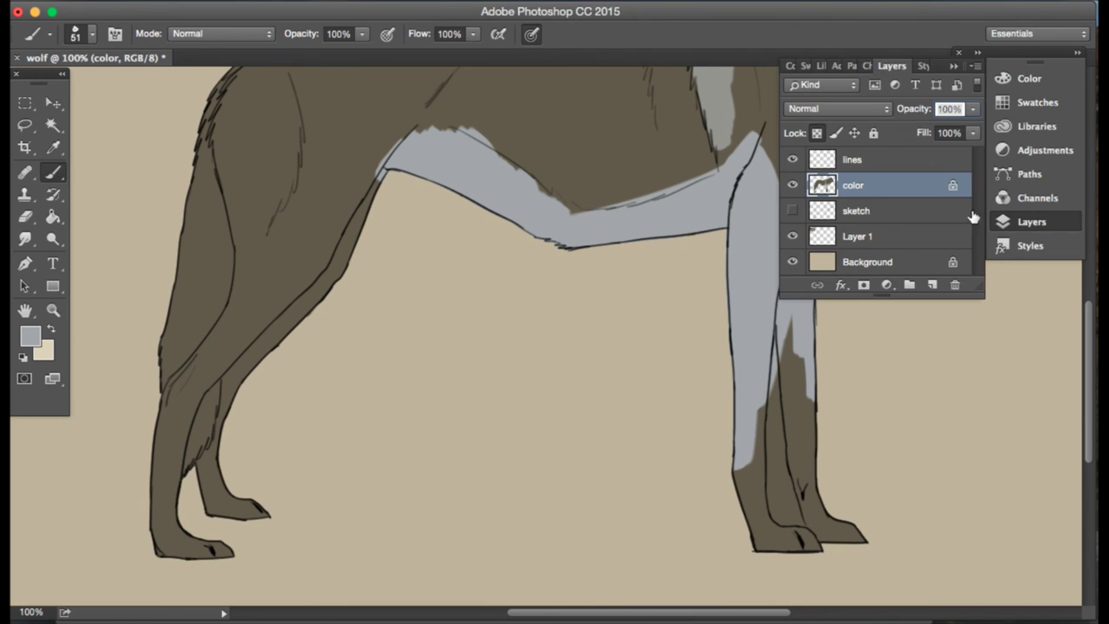
{"action": "left_click", "coordinate": [892, 161]}
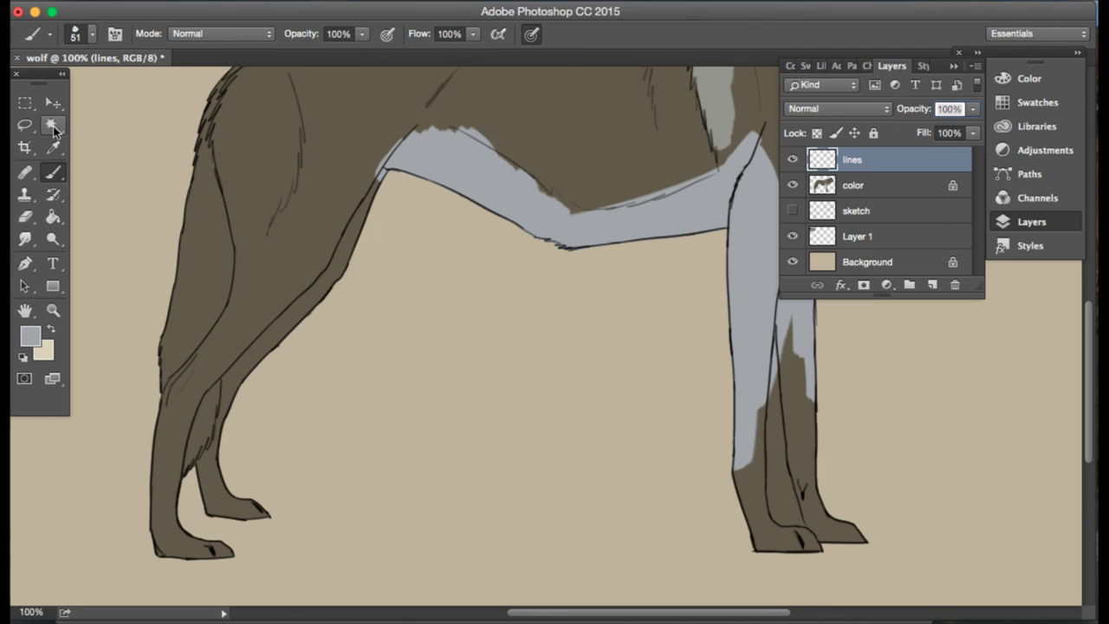
{"action": "left_click", "coordinate": [54, 127]}
{"action": "left_click", "coordinate": [462, 376]}
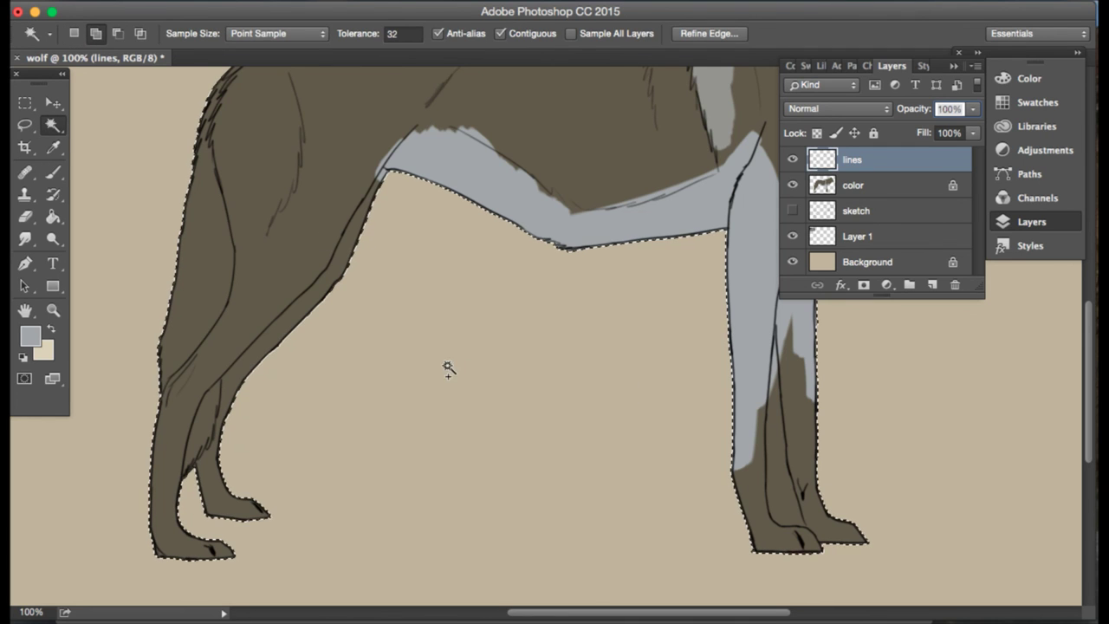
{"action": "left_click", "coordinate": [780, 474]}
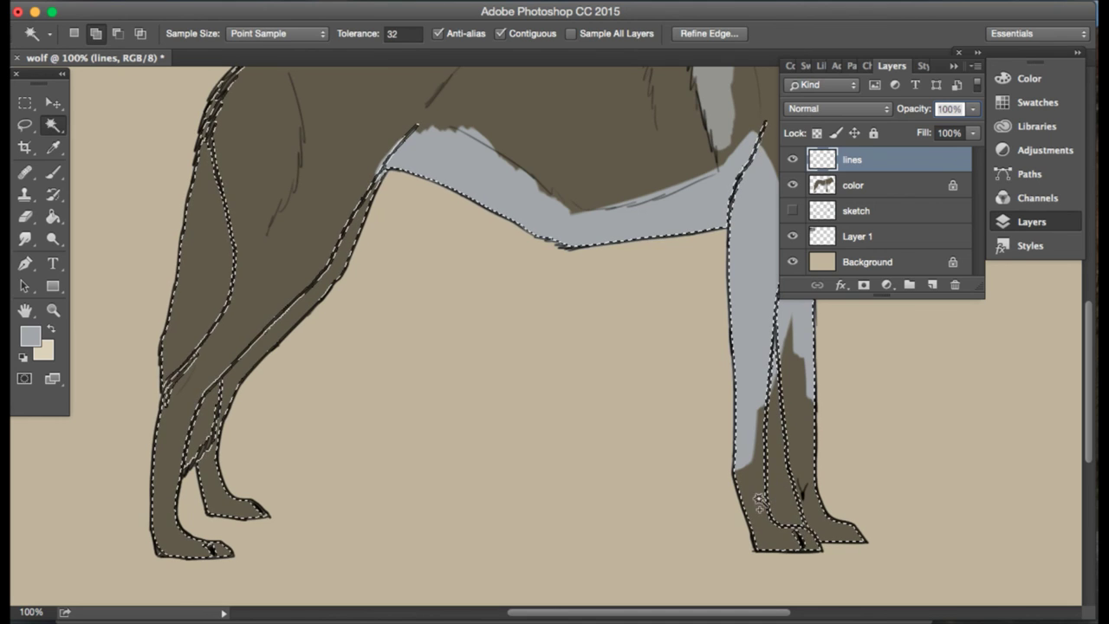
{"action": "left_click", "coordinate": [689, 504]}
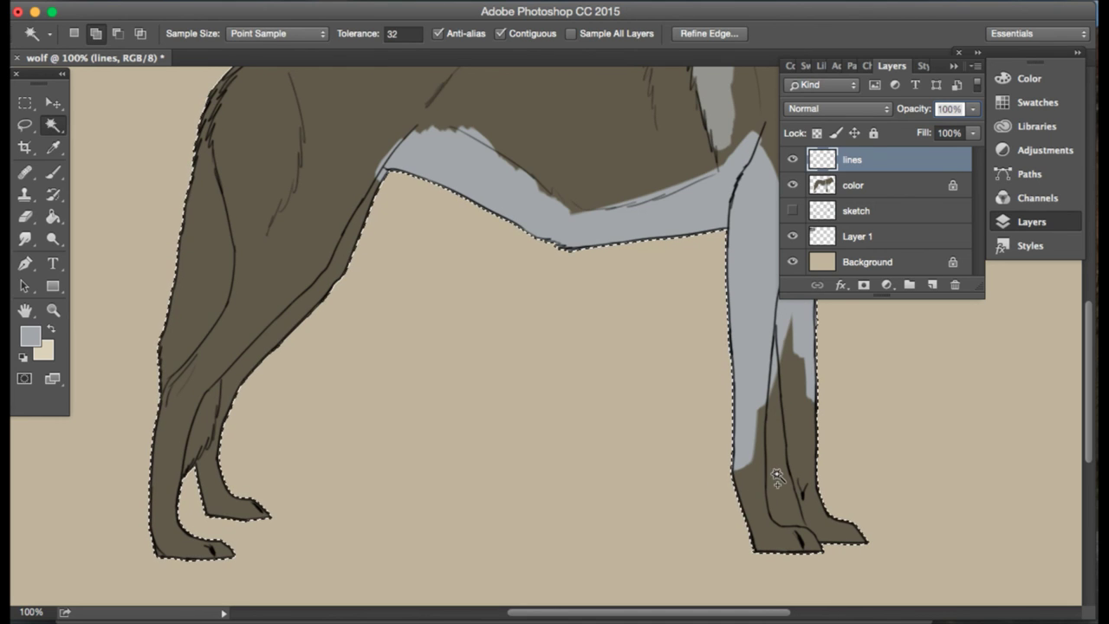
{"action": "left_click", "coordinate": [776, 475]}
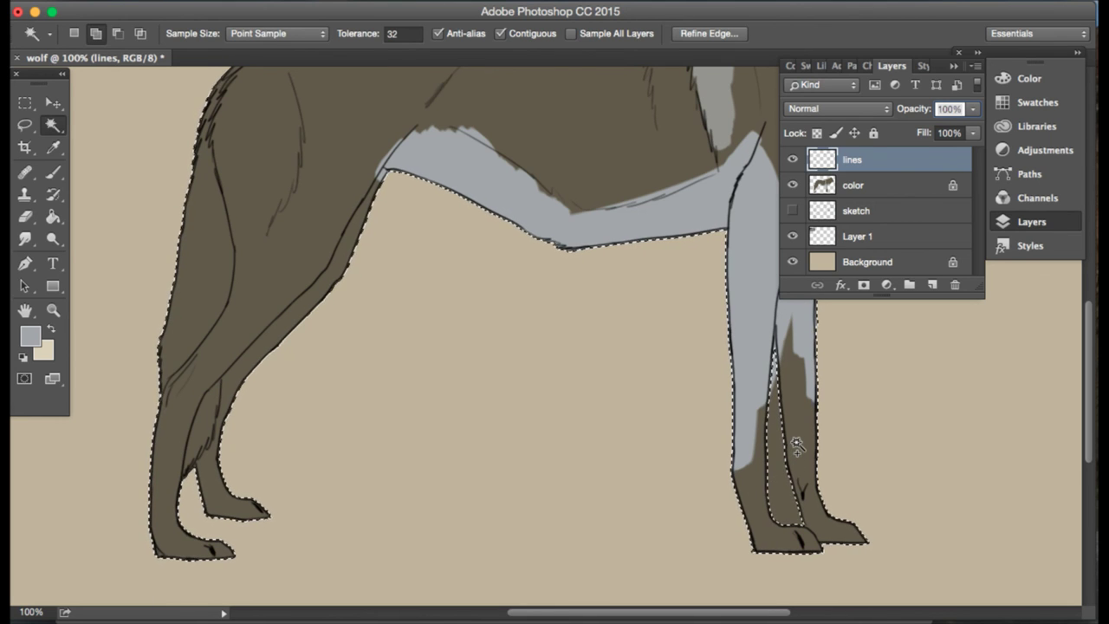
- Erase the brown fill in the gap between the front legs on the color layer, and clear the selection
{"action": "left_click", "coordinate": [25, 218]}
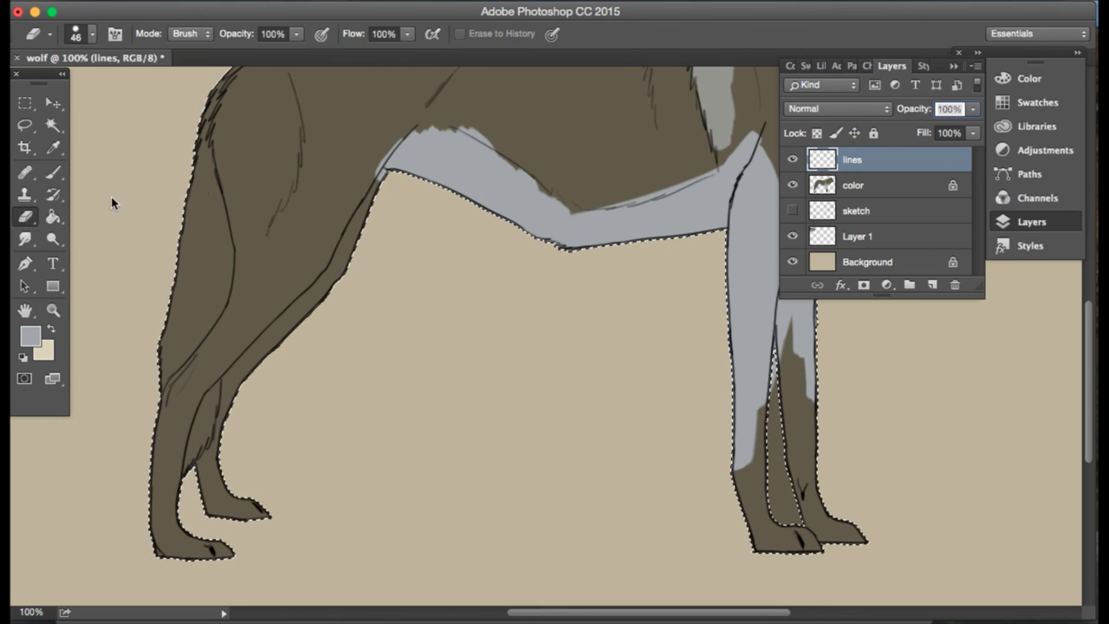
{"action": "left_click", "coordinate": [866, 186]}
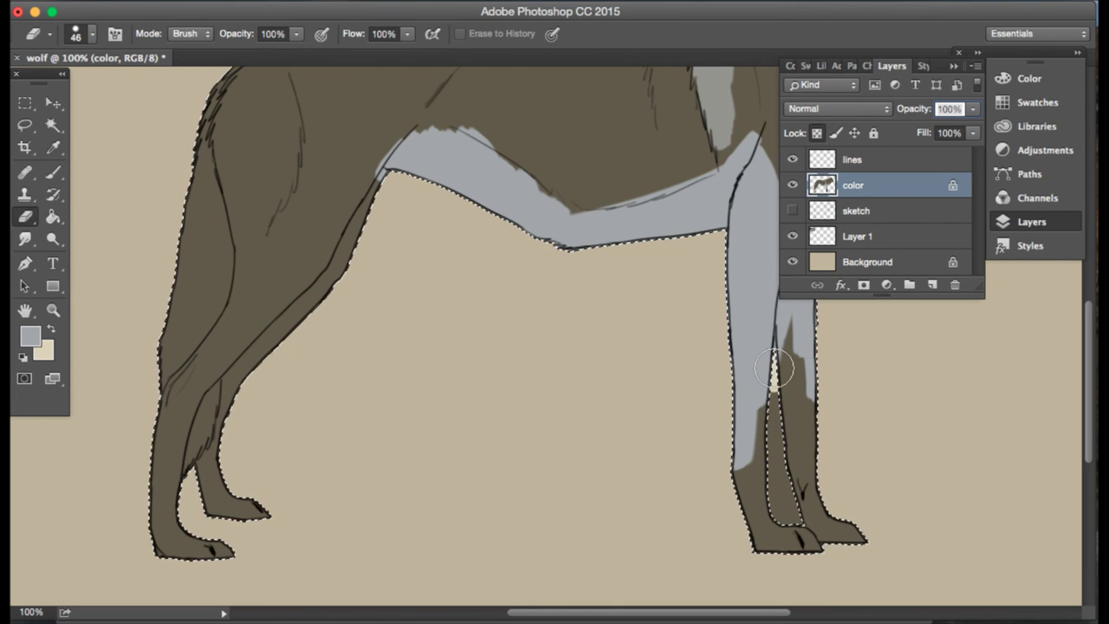
{"action": "mouse_move", "coordinate": [773, 370]}
{"action": "left_mouse_down"}
{"action": "mouse_move", "coordinate": [784, 519]}
{"action": "mouse_move", "coordinate": [790, 475]}
{"action": "left_mouse_up"}
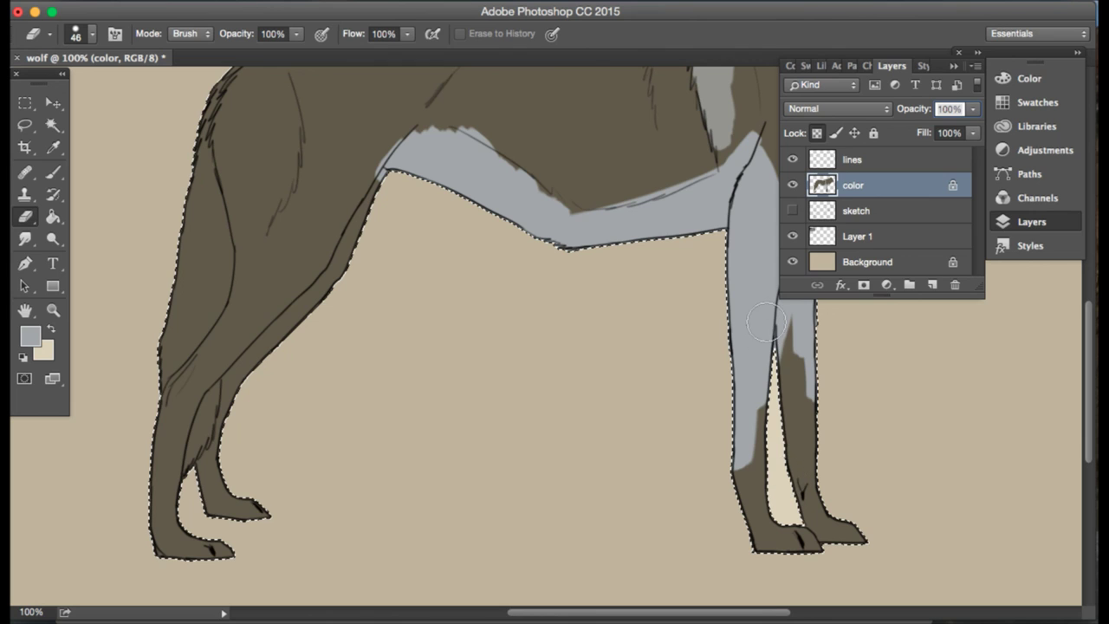
{"action": "mouse_move", "coordinate": [782, 351]}
{"action": "left_mouse_down"}
{"action": "mouse_move", "coordinate": [766, 468]}
{"action": "mouse_move", "coordinate": [797, 446]}
{"action": "mouse_move", "coordinate": [801, 399]}
{"action": "left_mouse_up"}
{"action": "key", "text": "l"}
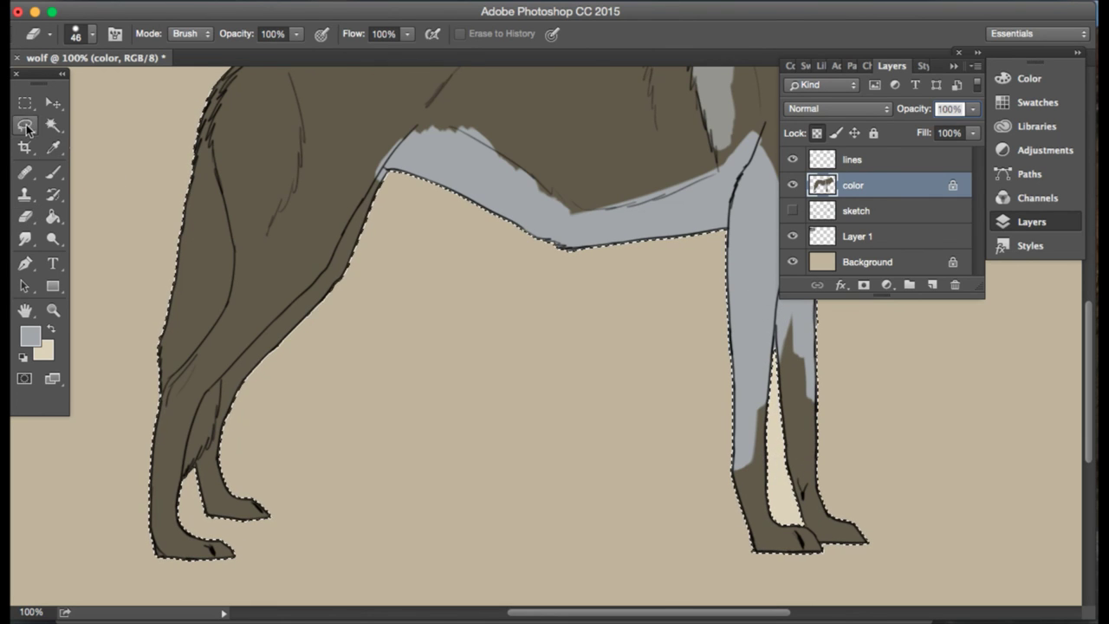
{"action": "key", "text": "ctrl+d"}
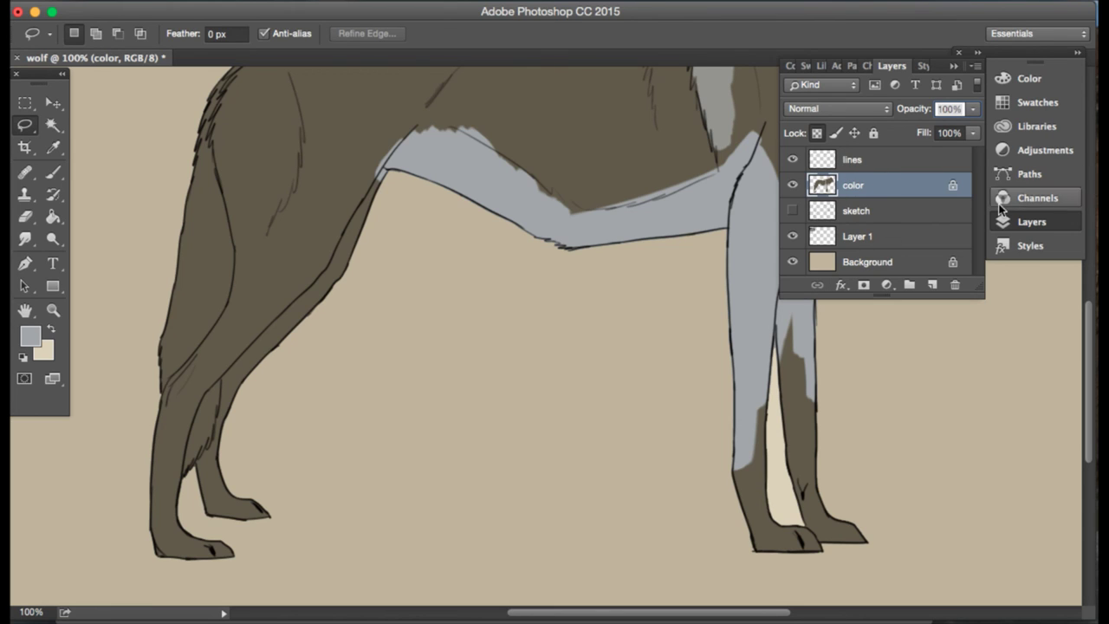
- Try to paint the near front leg pale bluish grey down to the paw, undoing each stroke that spills into the gap
{"action": "left_click", "coordinate": [1030, 222]}
{"action": "key", "text": "b"}
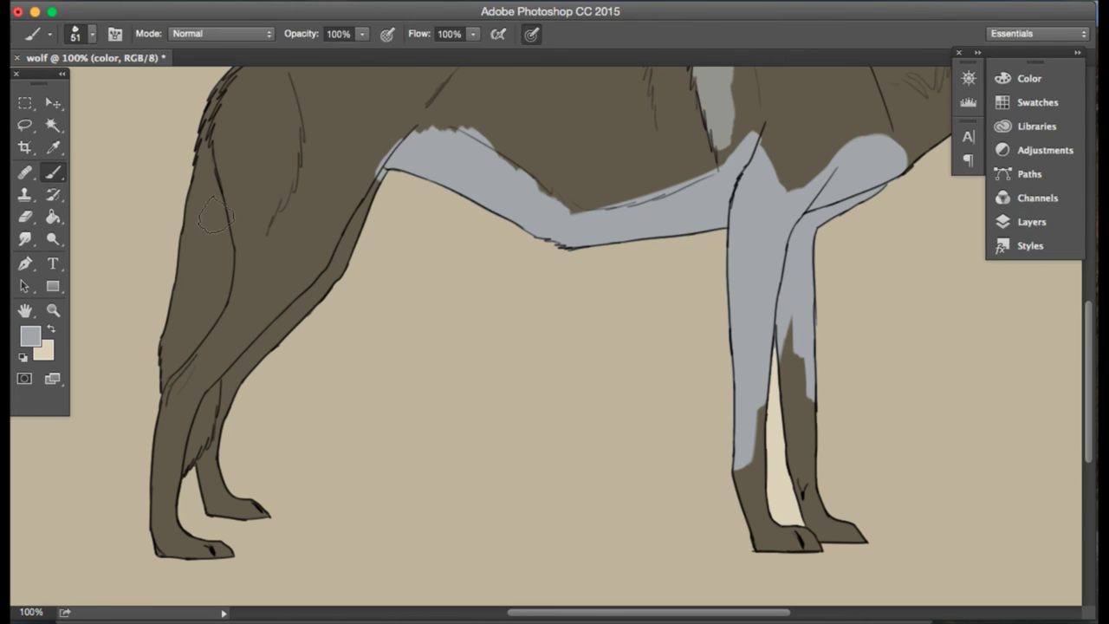
{"action": "mouse_move", "coordinate": [753, 394]}
{"action": "left_mouse_down"}
{"action": "mouse_move", "coordinate": [758, 471]}
{"action": "mouse_move", "coordinate": [731, 471]}
{"action": "mouse_move", "coordinate": [758, 518]}
{"action": "left_mouse_up"}
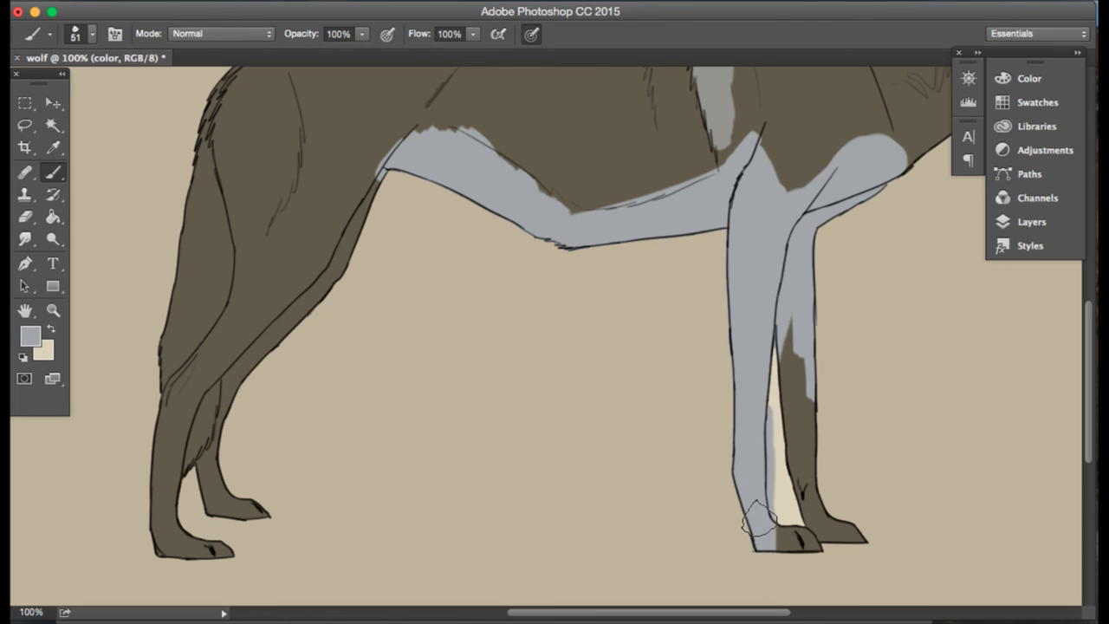
{"action": "key", "text": "super+z"}
{"action": "left_click", "coordinate": [1014, 216]}
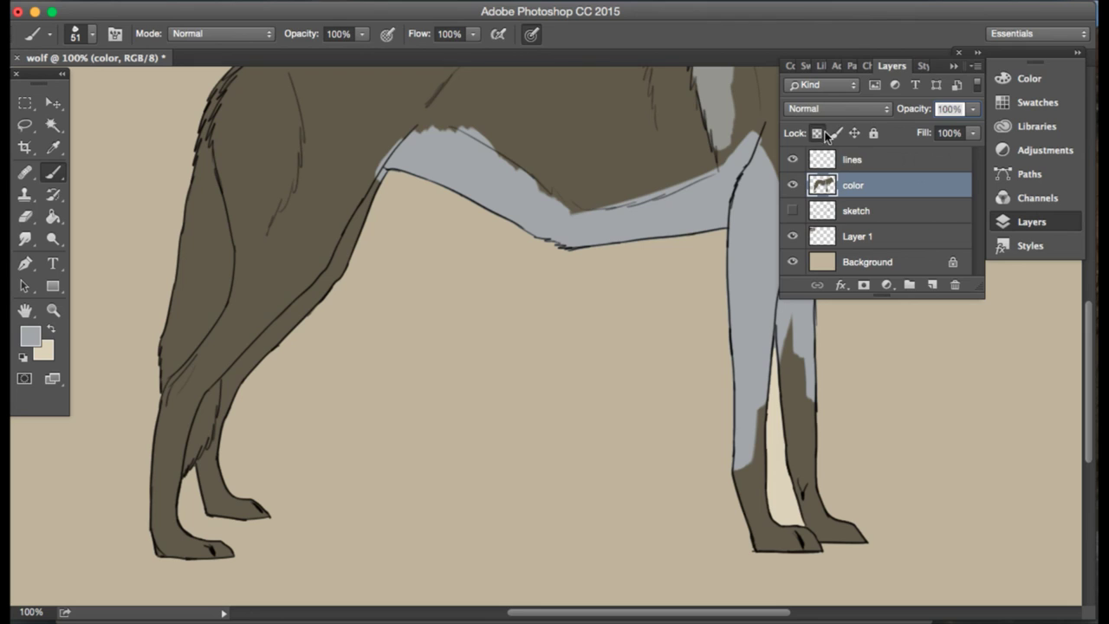
{"action": "left_click", "coordinate": [1033, 224]}
{"action": "left_click_drag", "start_coordinate": [735, 410], "coordinate": [755, 394]}
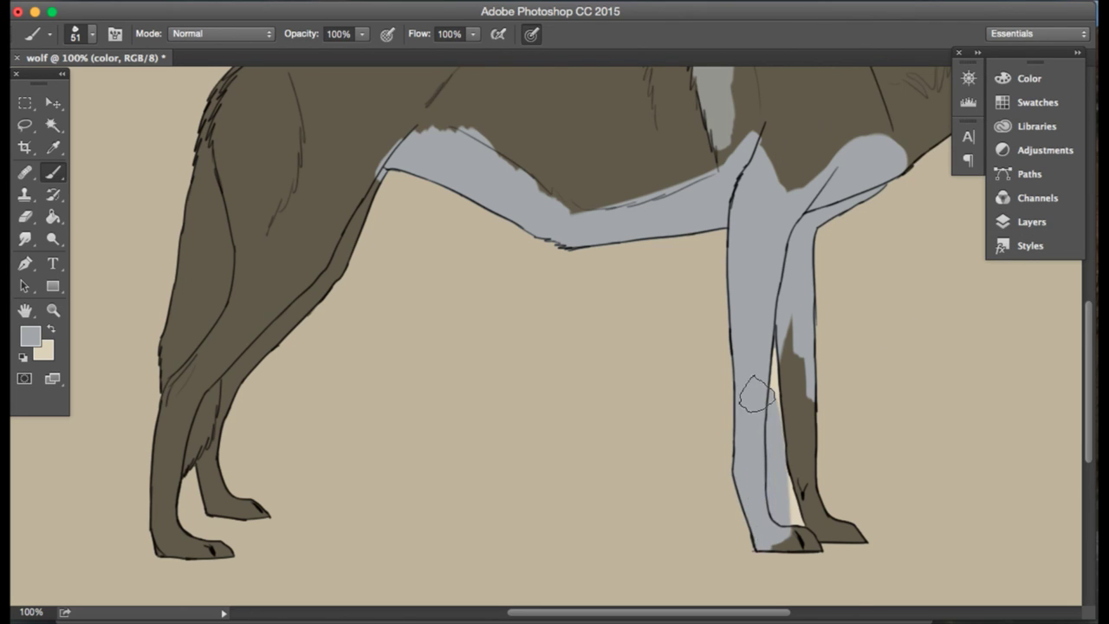
{"action": "key", "text": "super+z"}
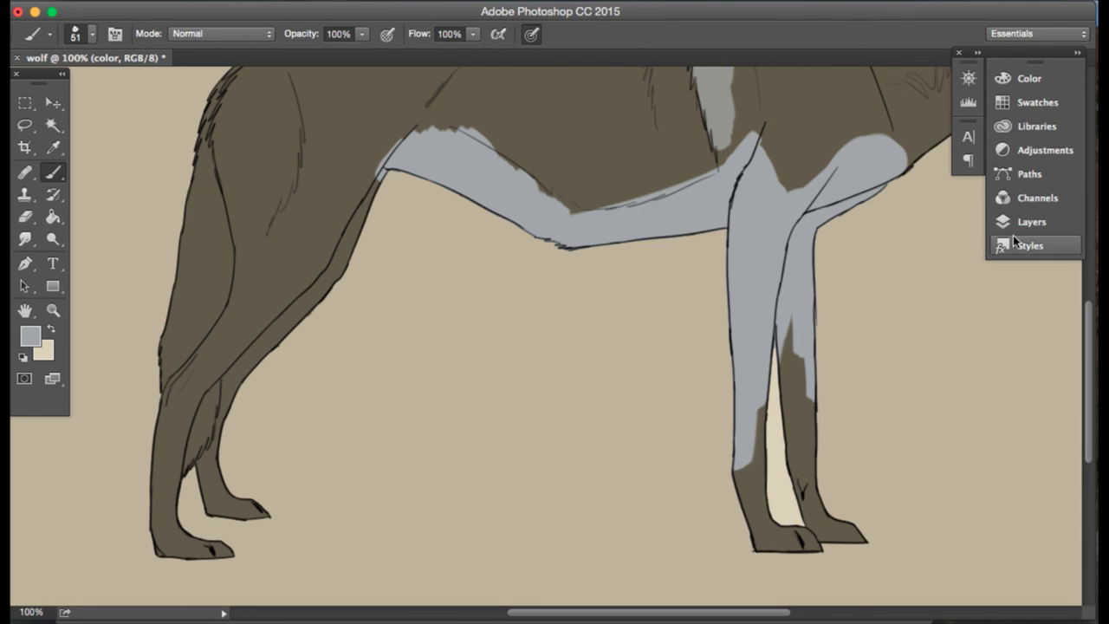
- Try to paint the near front leg and its paw again on the color layer, and undo the strokes
{"action": "left_click", "coordinate": [1032, 222]}
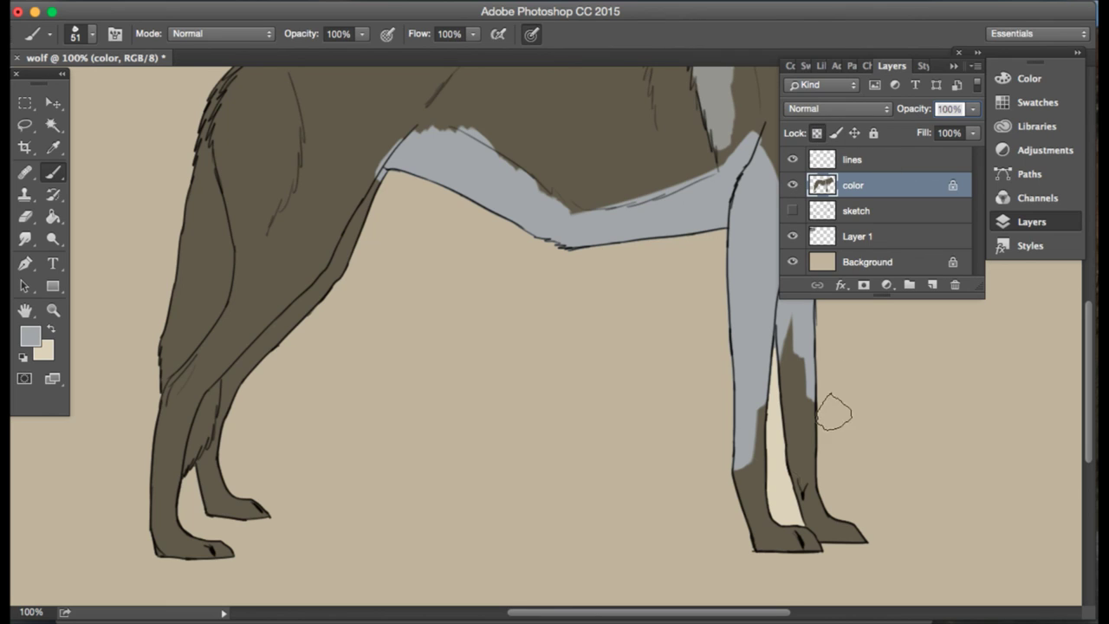
{"action": "mouse_move", "coordinate": [743, 432]}
{"action": "left_mouse_down"}
{"action": "mouse_move", "coordinate": [755, 561]}
{"action": "mouse_move", "coordinate": [815, 550]}
{"action": "mouse_move", "coordinate": [767, 518]}
{"action": "left_mouse_up"}
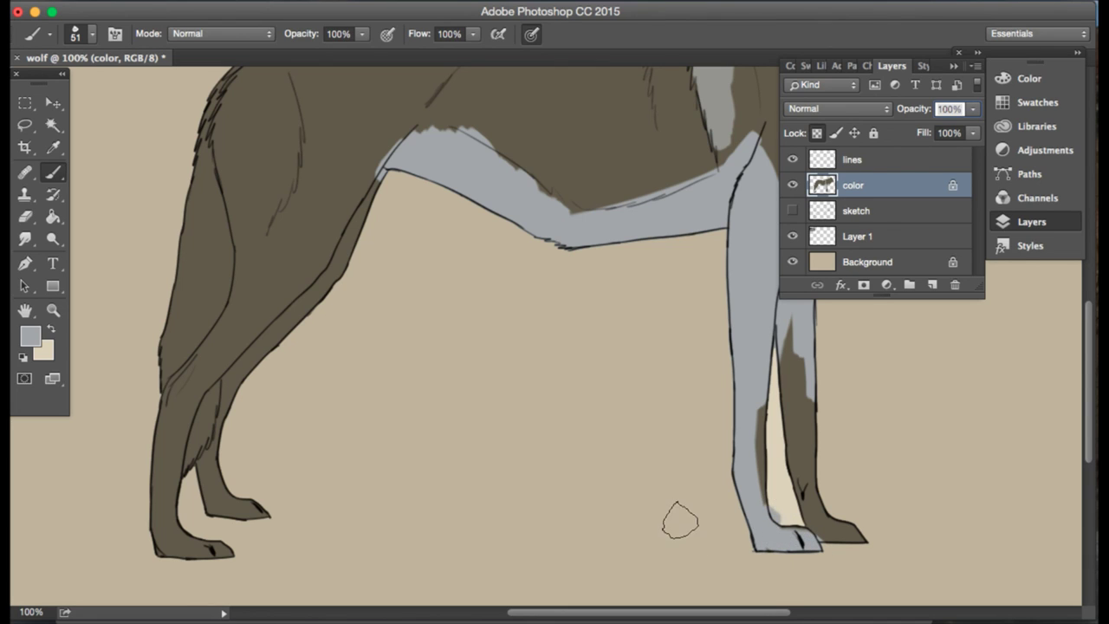
{"action": "key", "text": "super+alt+z"}
{"action": "key", "text": "super+alt+z"}
{"action": "key", "text": "super+alt+z"}
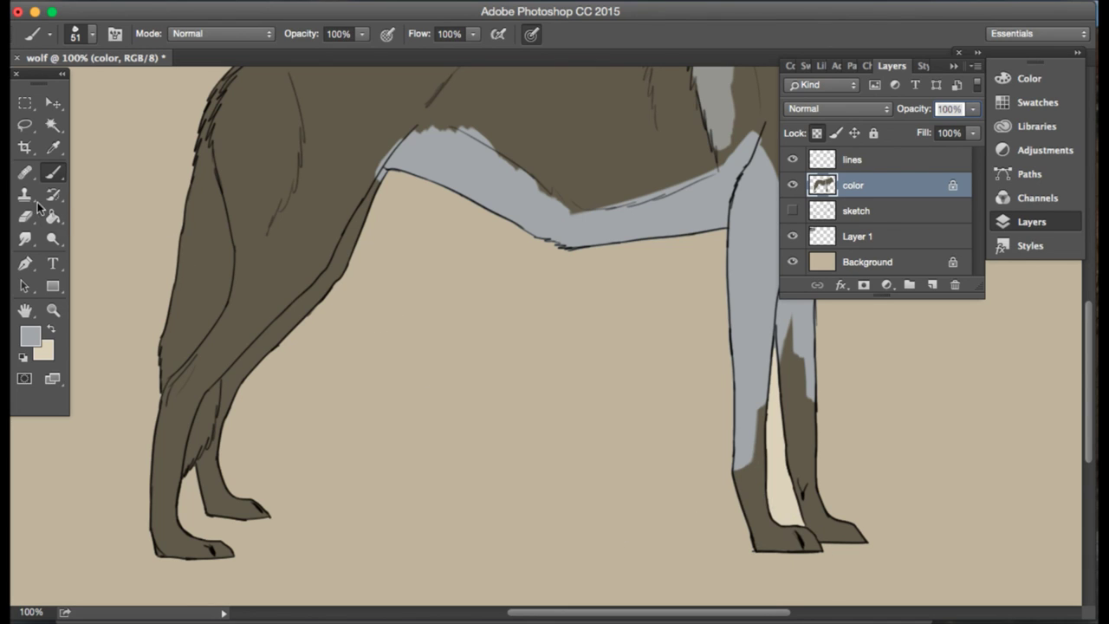
- Unlock the color layer's transparent pixels and erase the fill in and around the gap between the front legs
{"action": "left_click", "coordinate": [25, 217]}
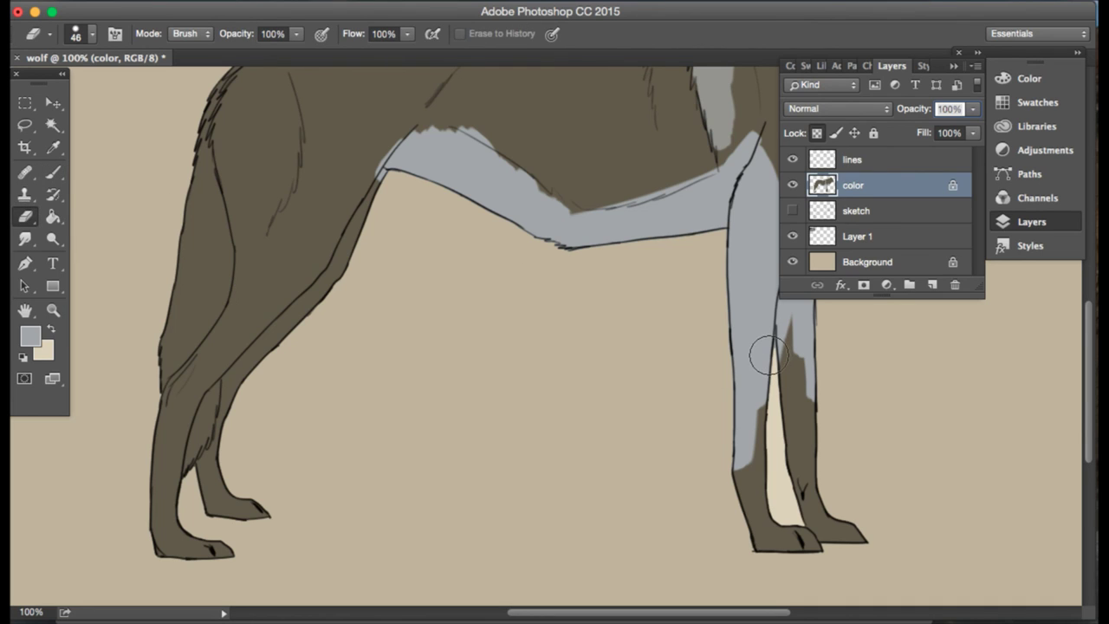
{"action": "mouse_move", "coordinate": [779, 474]}
{"action": "left_mouse_down"}
{"action": "mouse_move", "coordinate": [791, 511]}
{"action": "mouse_move", "coordinate": [773, 457]}
{"action": "mouse_move", "coordinate": [775, 324]}
{"action": "left_mouse_up"}
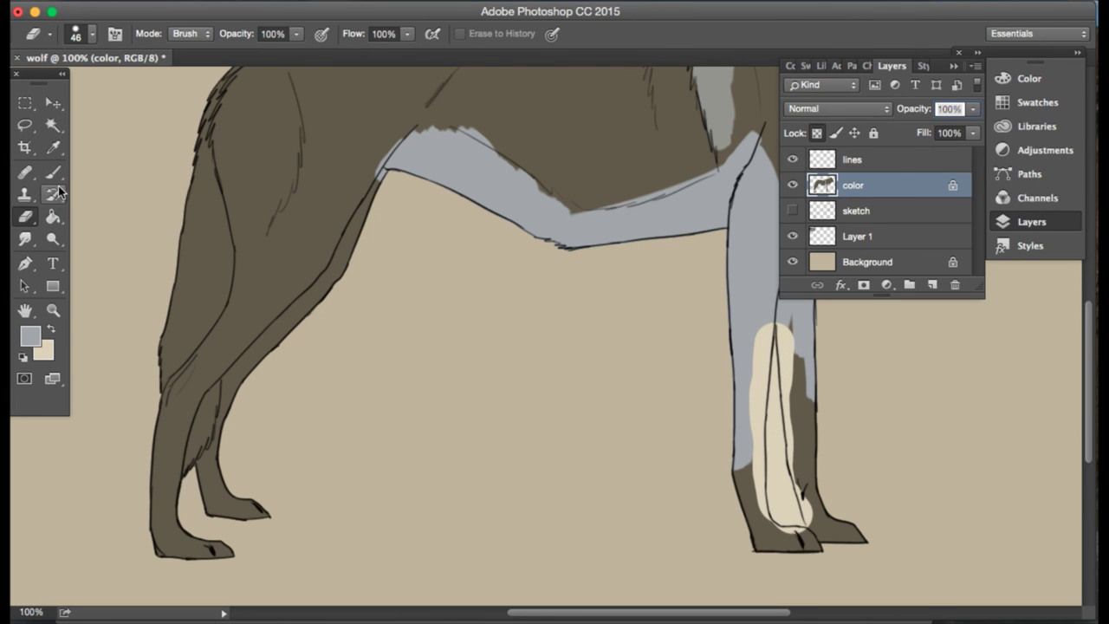
{"action": "key", "text": "super+z"}
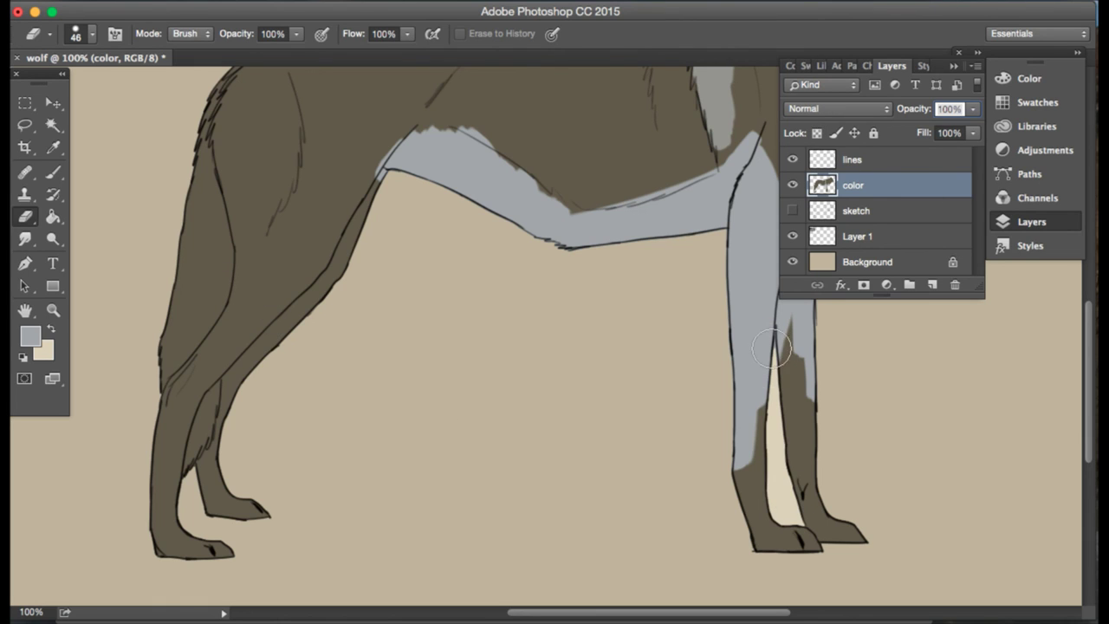
{"action": "mouse_move", "coordinate": [772, 349]}
{"action": "left_mouse_down"}
{"action": "mouse_move", "coordinate": [776, 506]}
{"action": "mouse_move", "coordinate": [794, 509]}
{"action": "left_mouse_up"}
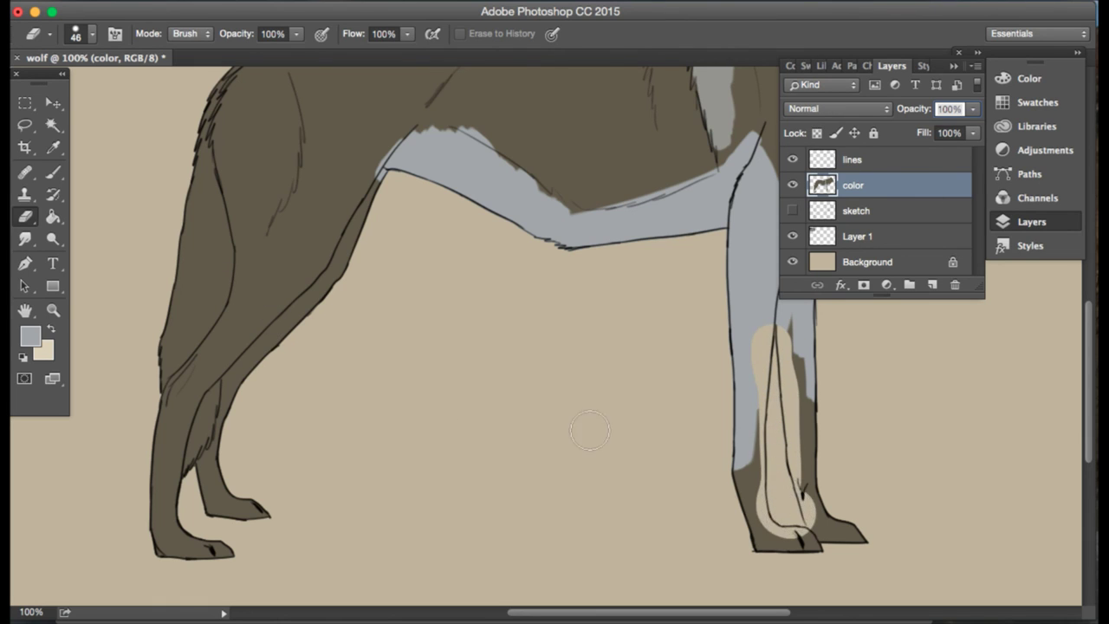
- Select the area outside the wolf and the gap between the front legs on the lines layer, and invert the selection
{"action": "left_click", "coordinate": [53, 172]}
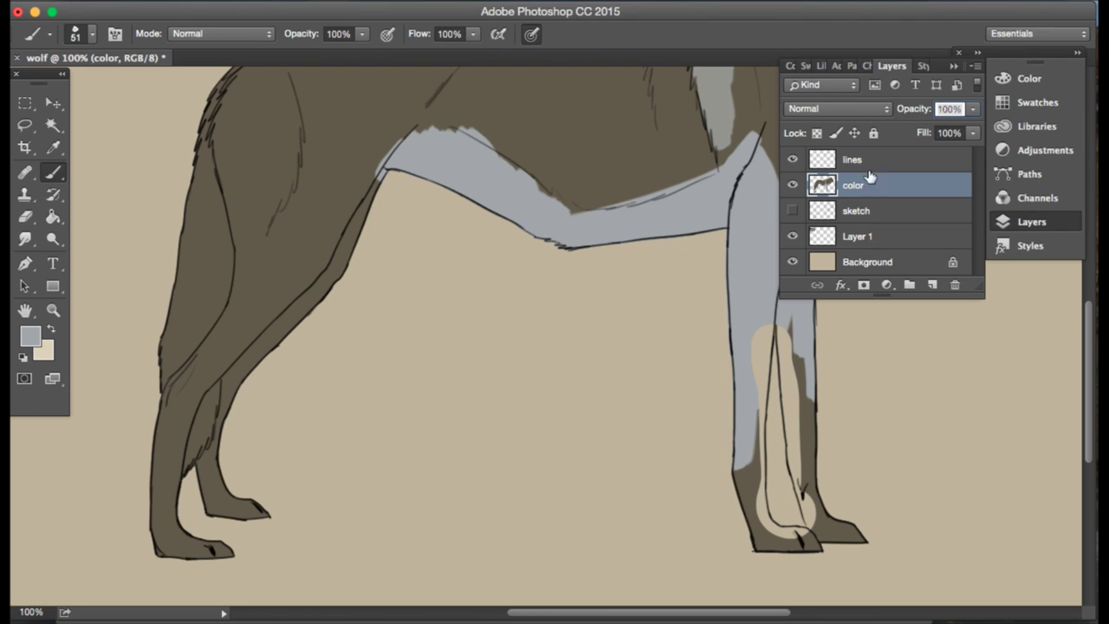
{"action": "left_click", "coordinate": [872, 163]}
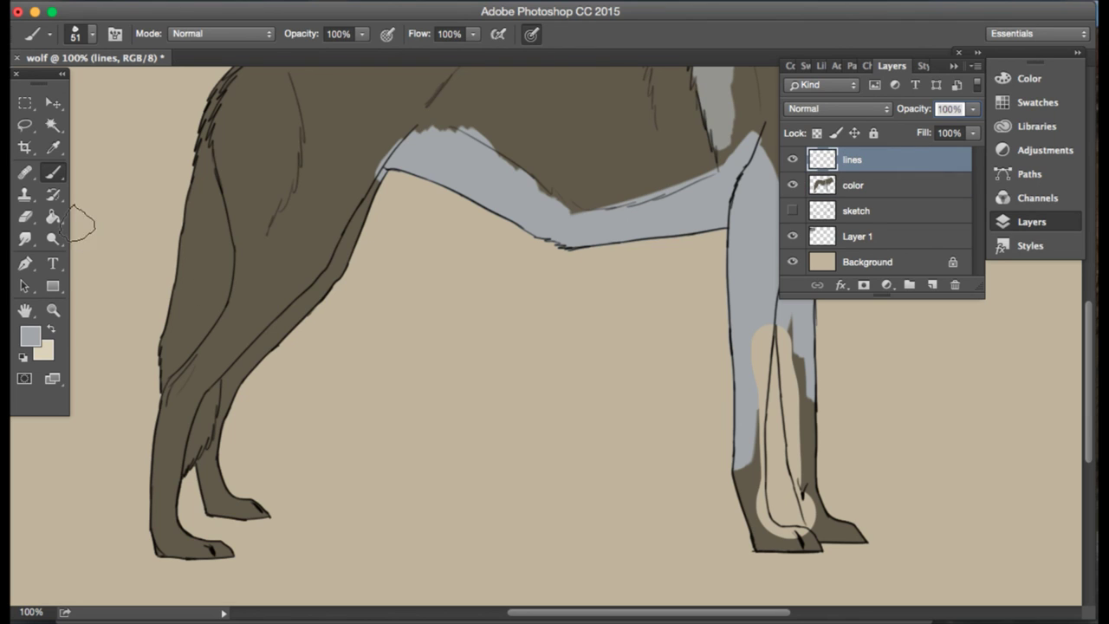
{"action": "left_click", "coordinate": [26, 126]}
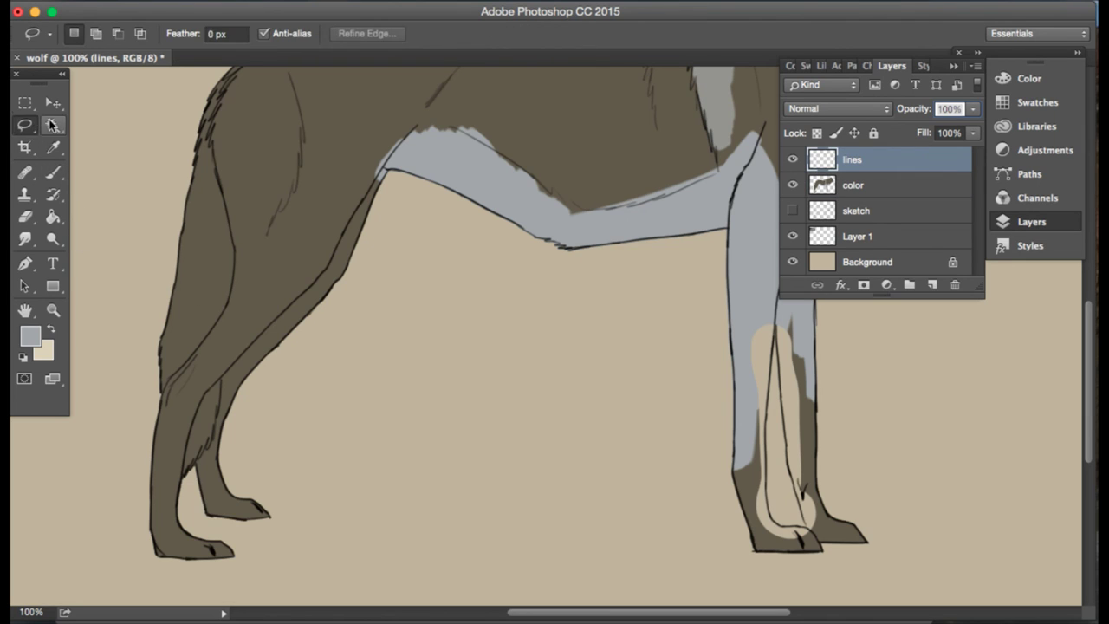
{"action": "left_click", "coordinate": [49, 125]}
{"action": "left_click", "coordinate": [462, 366]}
{"action": "key", "text": "super+shift+slash"}
{"action": "type", "text": "inverse"}
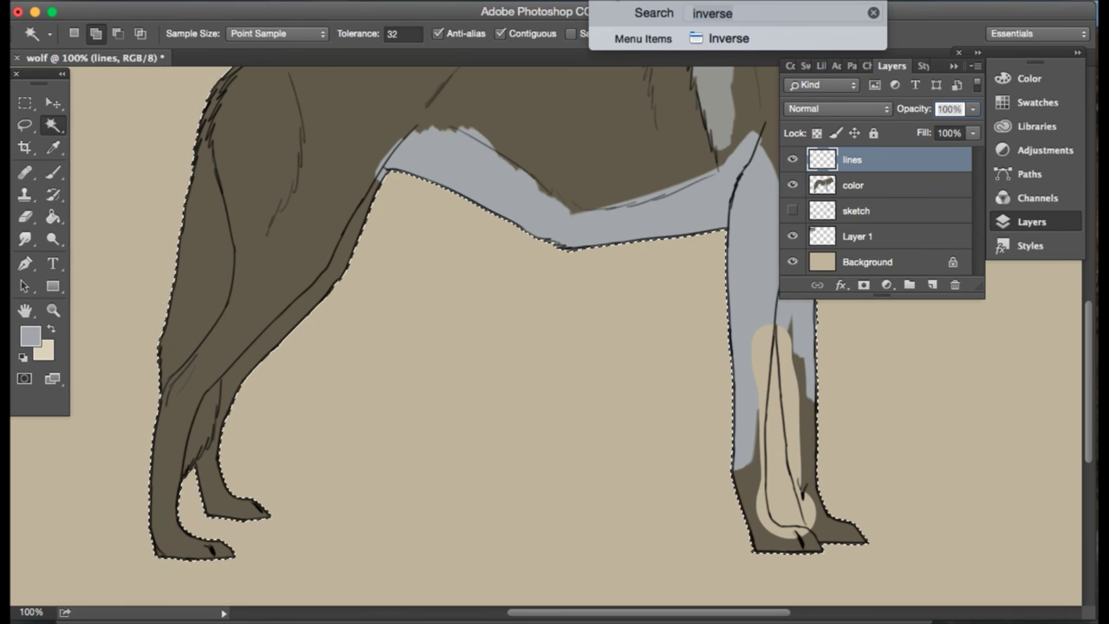
{"action": "key", "text": "Return"}
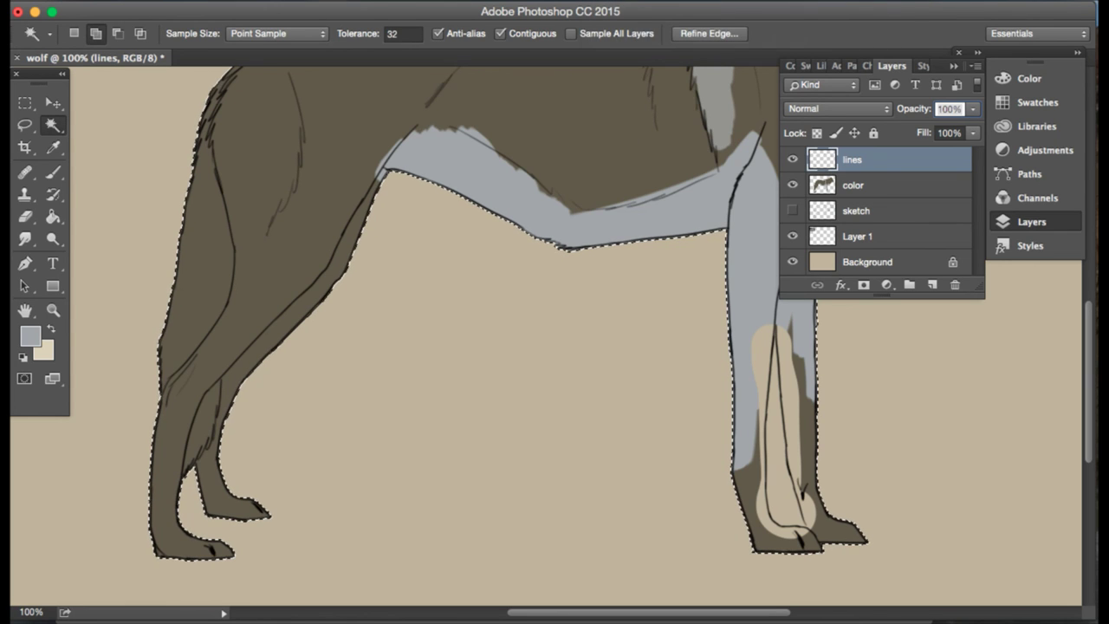
{"action": "left_click", "coordinate": [773, 424]}
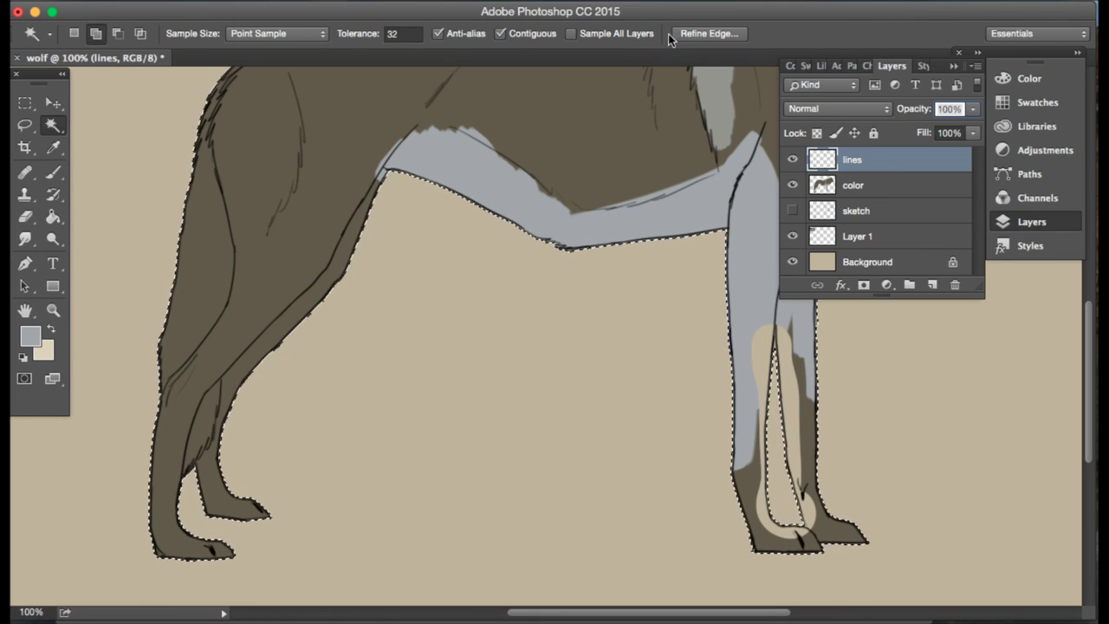
{"action": "key", "text": "super+shift+slash"}
{"action": "left_click", "coordinate": [709, 38]}
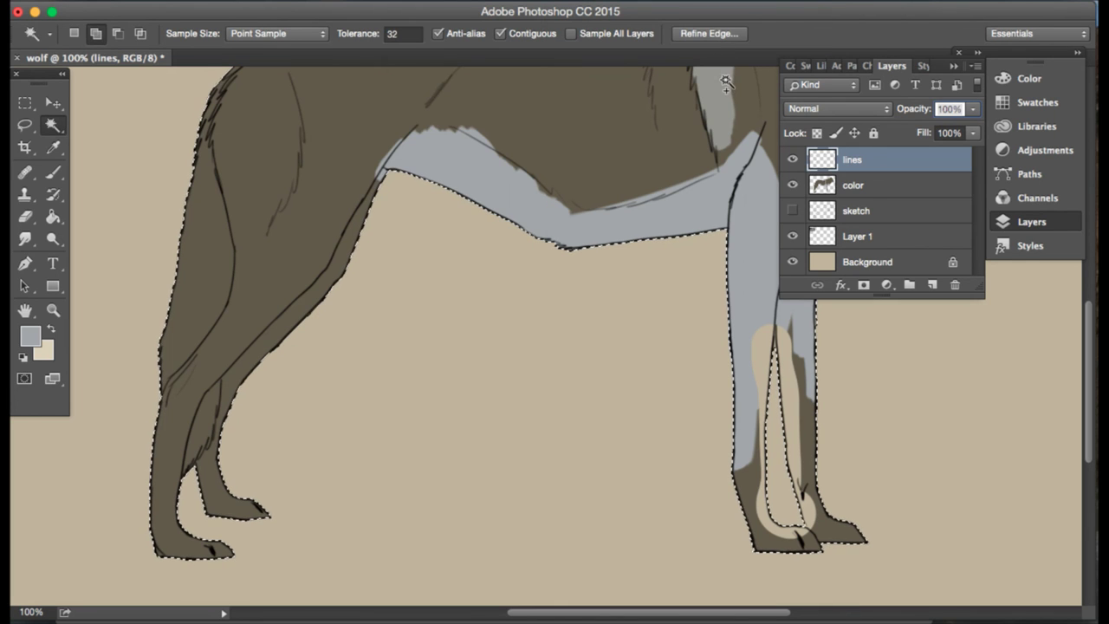
- Paint both front legs and paws pale bluish grey on the color layer, staying within the selection
{"action": "left_click", "coordinate": [870, 191]}
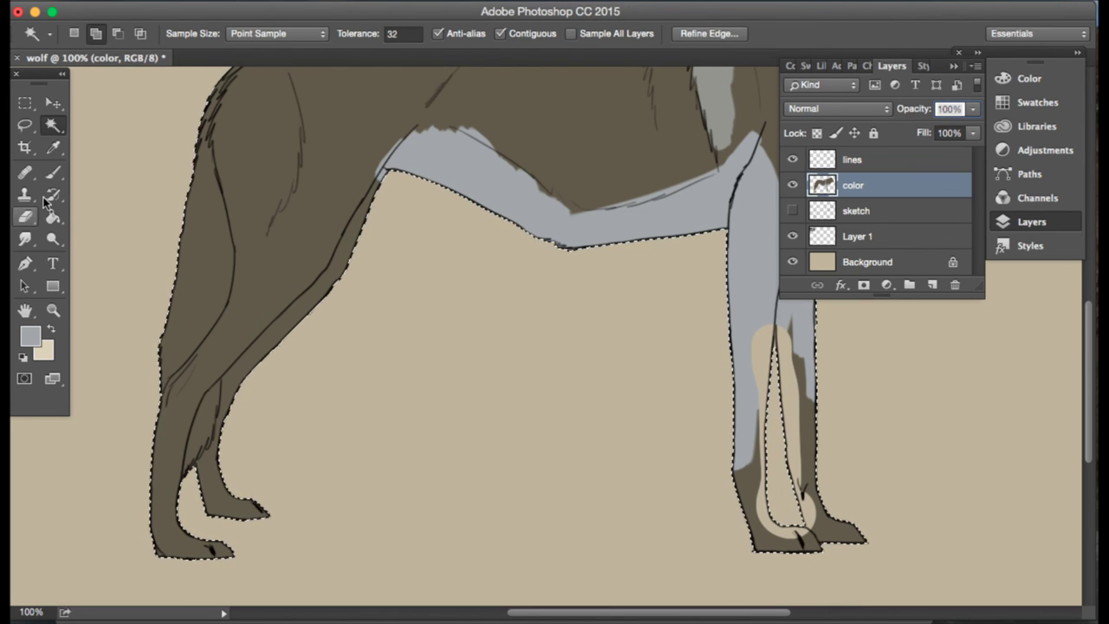
{"action": "key", "text": "b"}
{"action": "mouse_move", "coordinate": [745, 340]}
{"action": "left_mouse_down"}
{"action": "mouse_move", "coordinate": [760, 442]}
{"action": "mouse_move", "coordinate": [769, 403]}
{"action": "mouse_move", "coordinate": [755, 398]}
{"action": "mouse_move", "coordinate": [733, 506]}
{"action": "mouse_move", "coordinate": [771, 558]}
{"action": "mouse_move", "coordinate": [795, 562]}
{"action": "mouse_move", "coordinate": [814, 550]}
{"action": "mouse_move", "coordinate": [838, 483]}
{"action": "mouse_move", "coordinate": [834, 452]}
{"action": "mouse_move", "coordinate": [820, 486]}
{"action": "mouse_move", "coordinate": [782, 385]}
{"action": "mouse_move", "coordinate": [803, 480]}
{"action": "mouse_move", "coordinate": [786, 320]}
{"action": "left_mouse_up"}
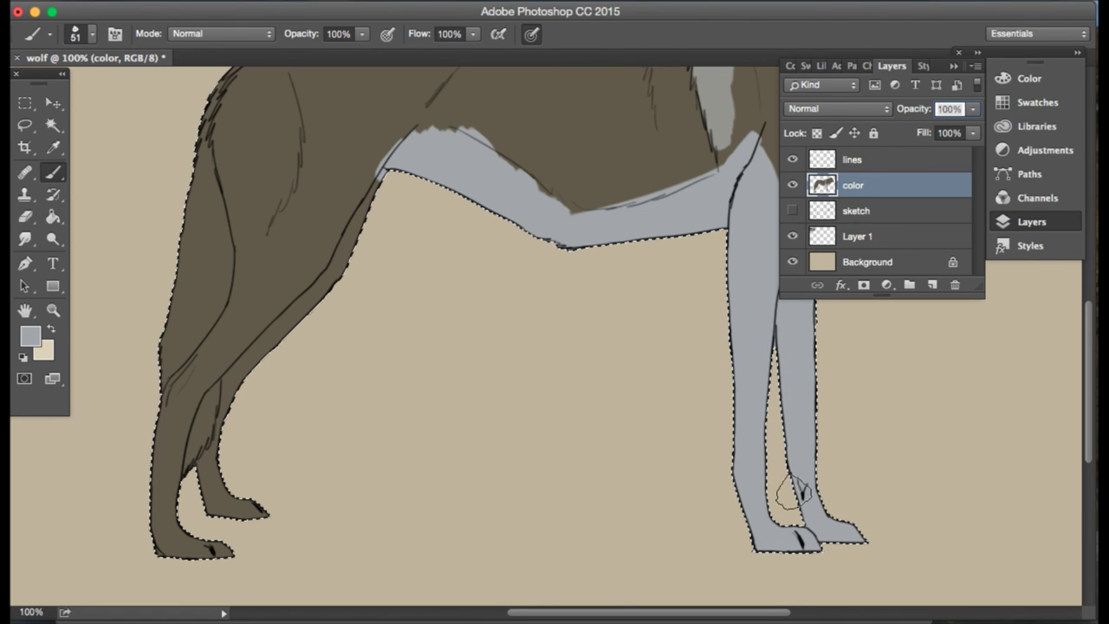
- Lock the color layer's transparent pixels again and clear the selection
{"action": "left_click", "coordinate": [816, 133]}
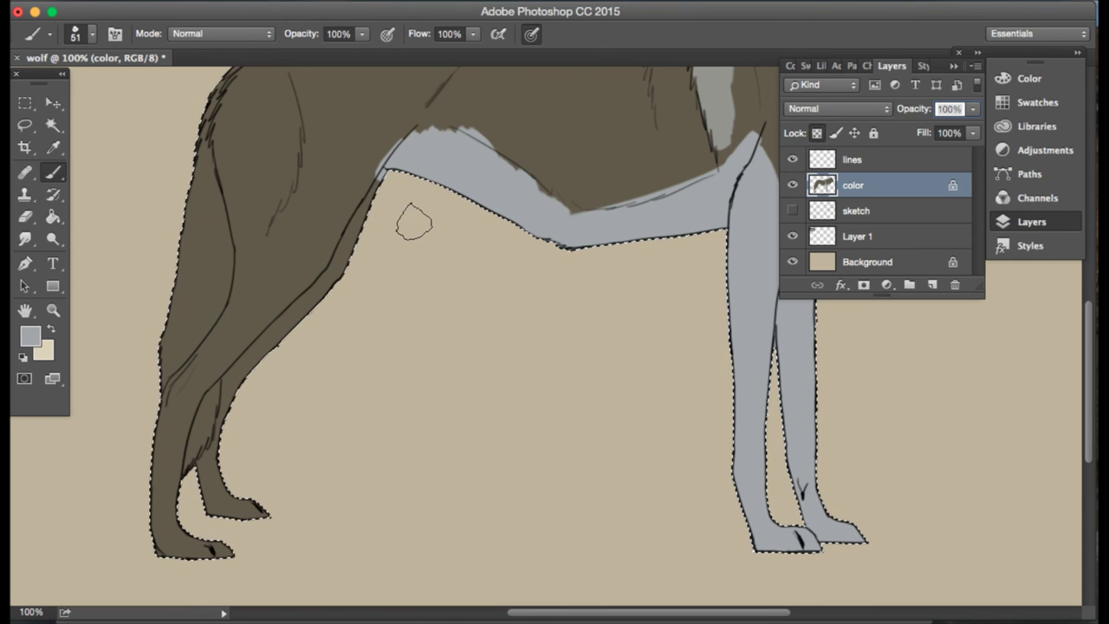
{"action": "left_click", "coordinate": [25, 125]}
{"action": "key", "text": "ctrl+d"}
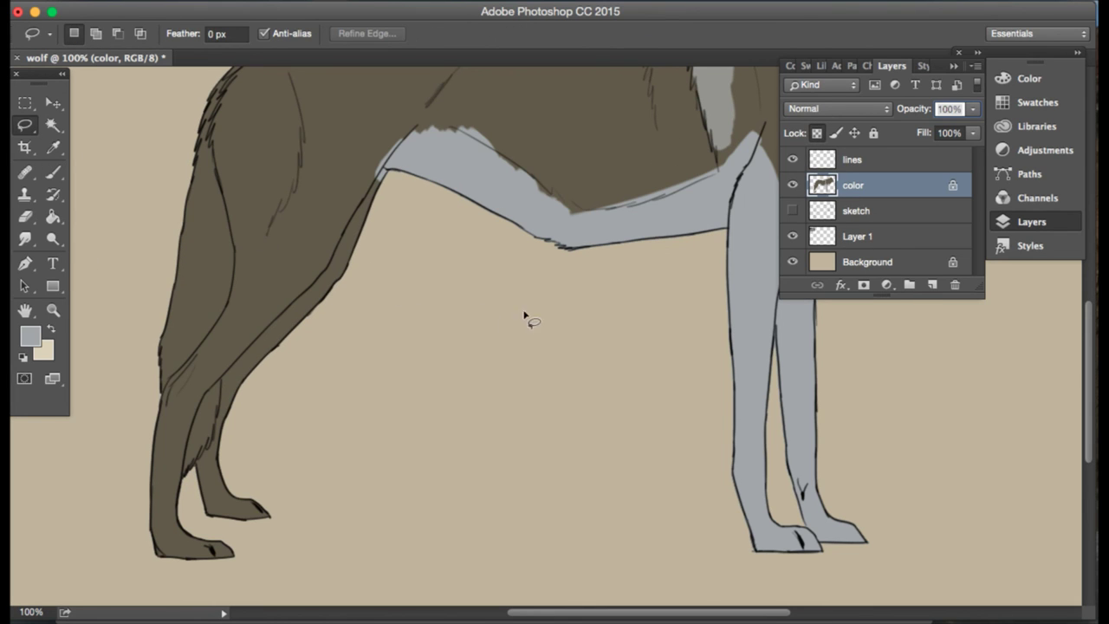
{"action": "left_click", "coordinate": [1033, 222]}
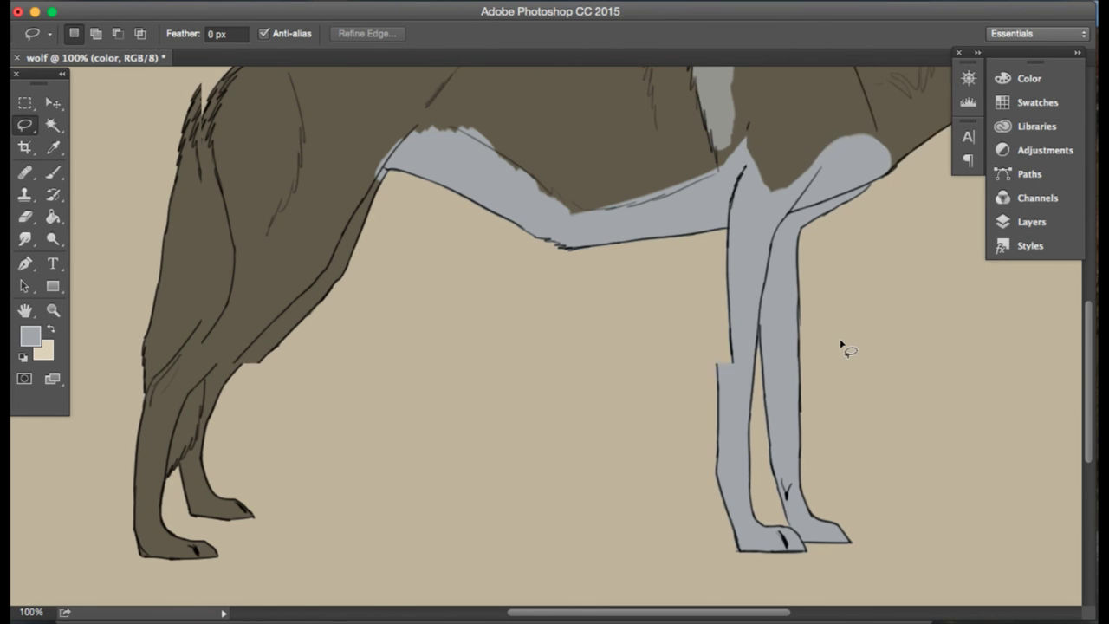
- Extend the pale bluish grey chest patch forward along the lower edge of the chest with the Brush tool
{"action": "scroll", "coordinate": [840, 346], "scroll_direction": "up", "scroll_amount": 3}
{"action": "scroll", "coordinate": [129, 185], "scroll_direction": "left", "scroll_amount": 3}
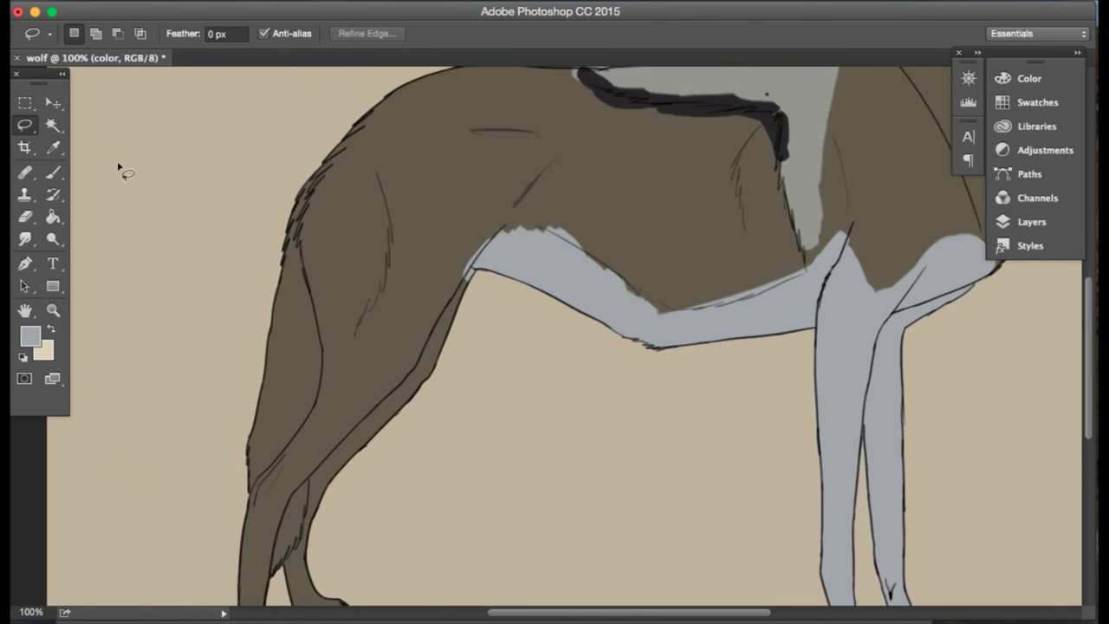
{"action": "scroll", "coordinate": [121, 170], "scroll_direction": "up", "scroll_amount": 5}
{"action": "scroll", "coordinate": [122, 170], "scroll_direction": "left", "scroll_amount": 2}
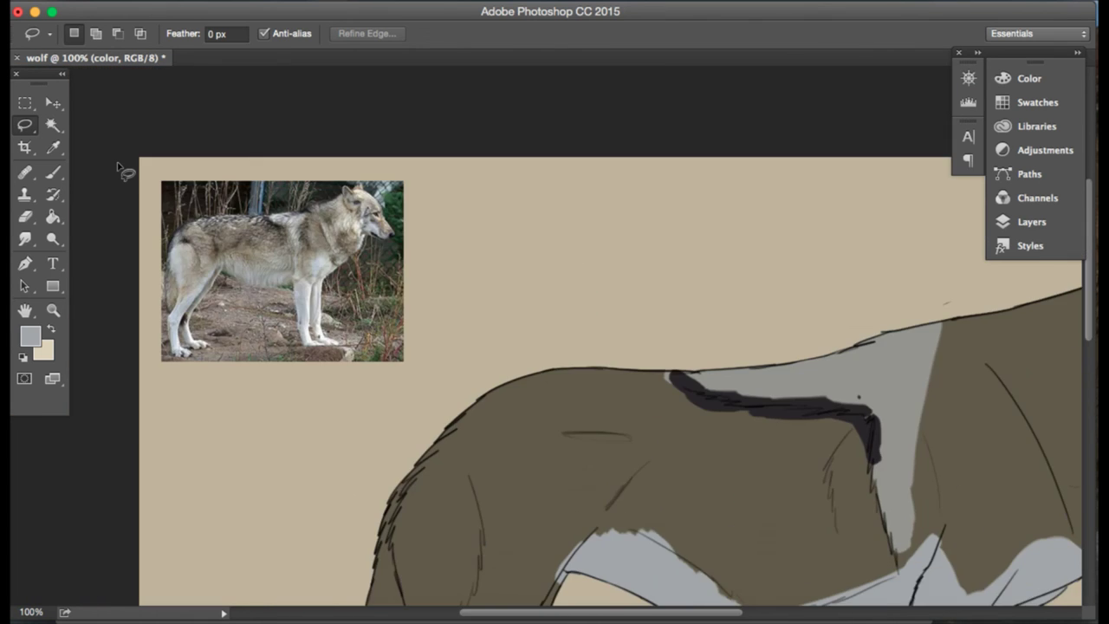
{"action": "scroll", "coordinate": [121, 171], "scroll_direction": "down", "scroll_amount": 5}
{"action": "scroll", "coordinate": [121, 170], "scroll_direction": "right", "scroll_amount": 5}
{"action": "left_click", "coordinate": [53, 148]}
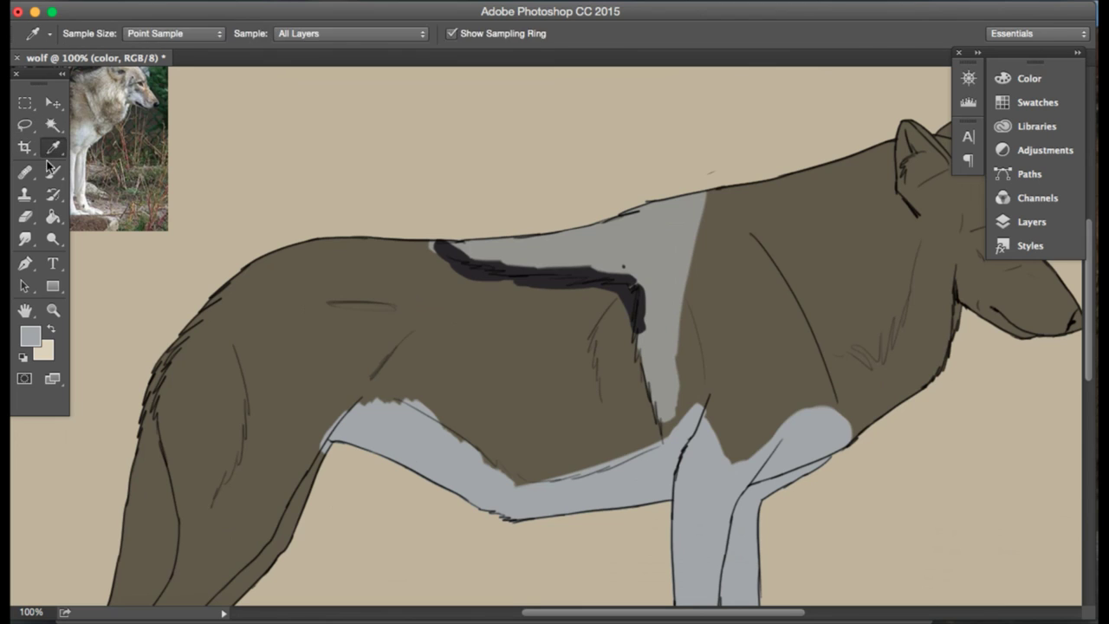
{"action": "left_click", "coordinate": [52, 171]}
{"action": "left_click_drag", "start_coordinate": [837, 440], "coordinate": [804, 445]}
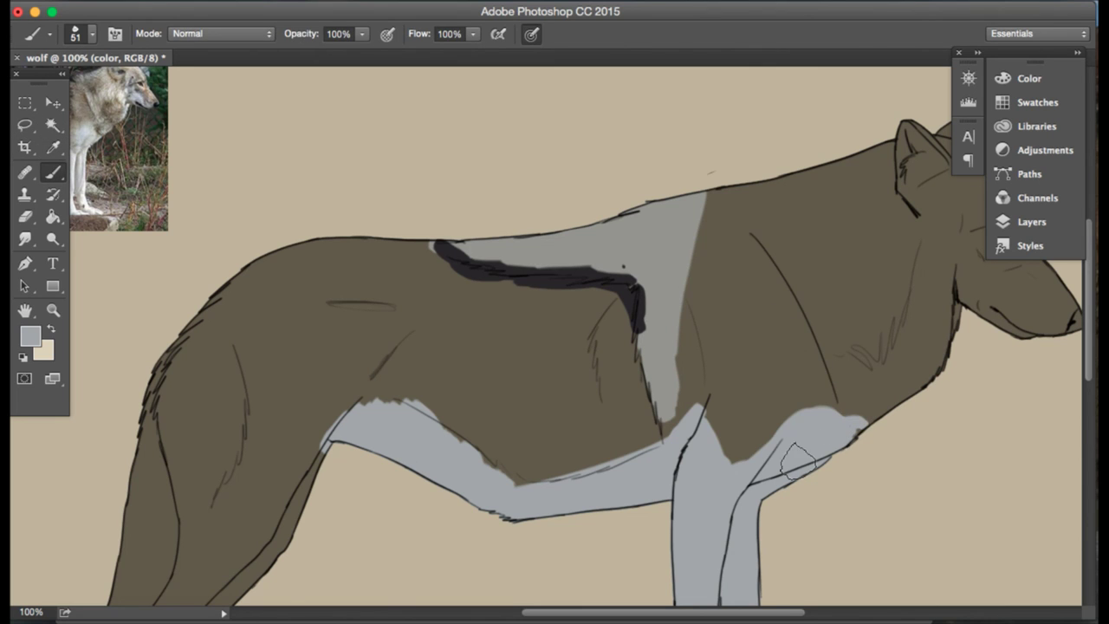
- Turn off pressure-controlled brush size and paint the lower muzzle, cheek, throat edge and side of the face pale bluish grey
{"action": "left_click", "coordinate": [531, 34]}
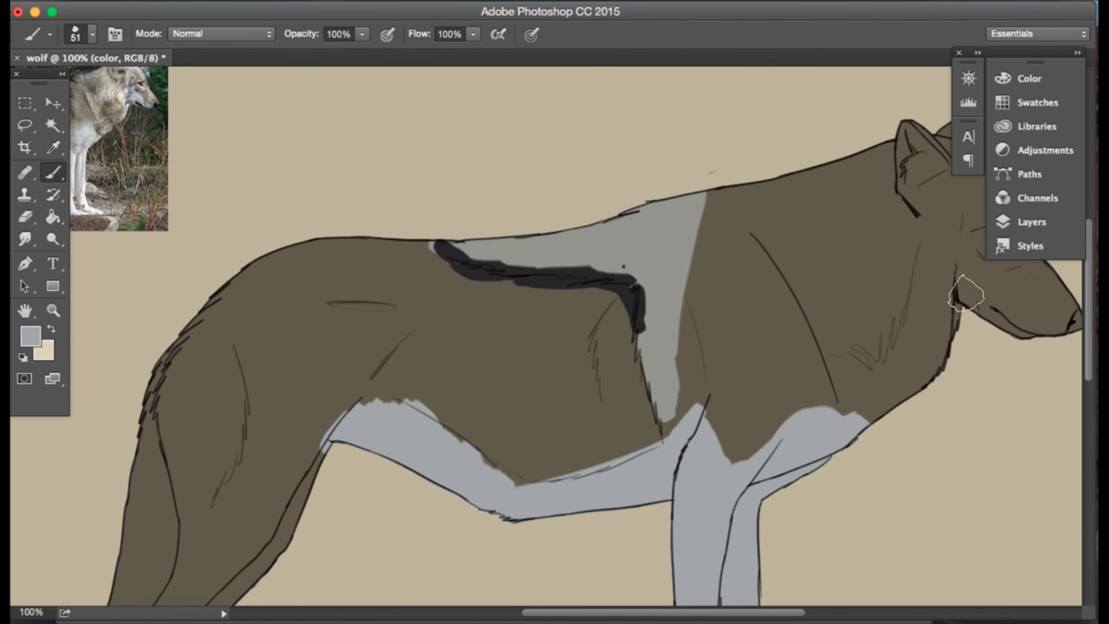
{"action": "scroll", "coordinate": [966, 294], "scroll_direction": "right", "scroll_amount": 2}
{"action": "mouse_move", "coordinate": [959, 293]}
{"action": "left_mouse_down"}
{"action": "mouse_move", "coordinate": [955, 281]}
{"action": "mouse_move", "coordinate": [1018, 327]}
{"action": "mouse_move", "coordinate": [987, 318]}
{"action": "left_mouse_up"}
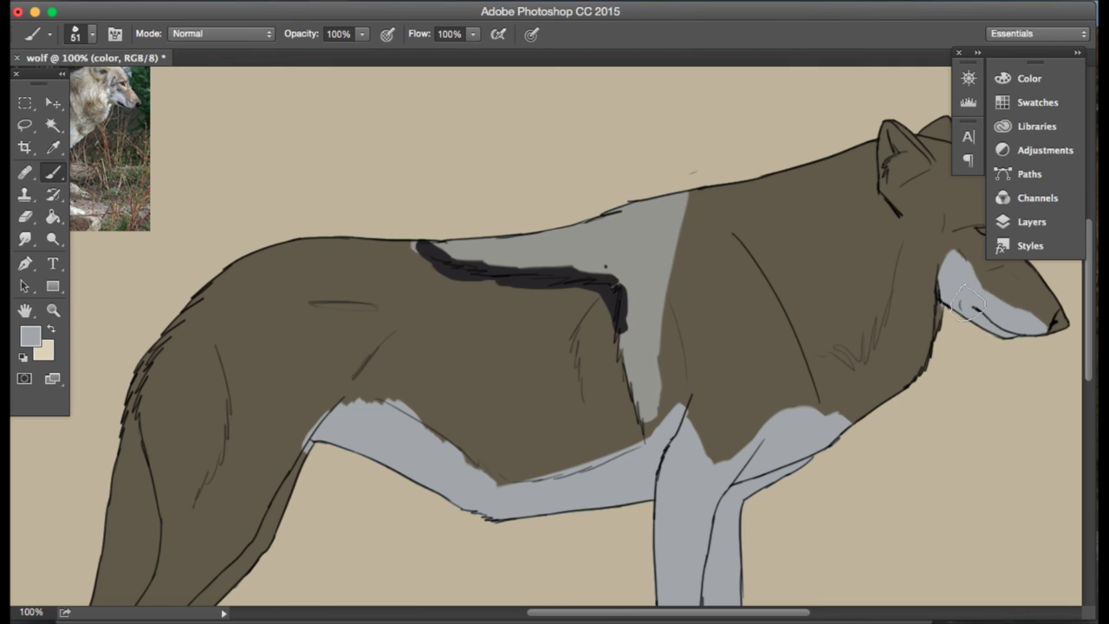
{"action": "left_click_drag", "start_coordinate": [959, 256], "coordinate": [955, 254]}
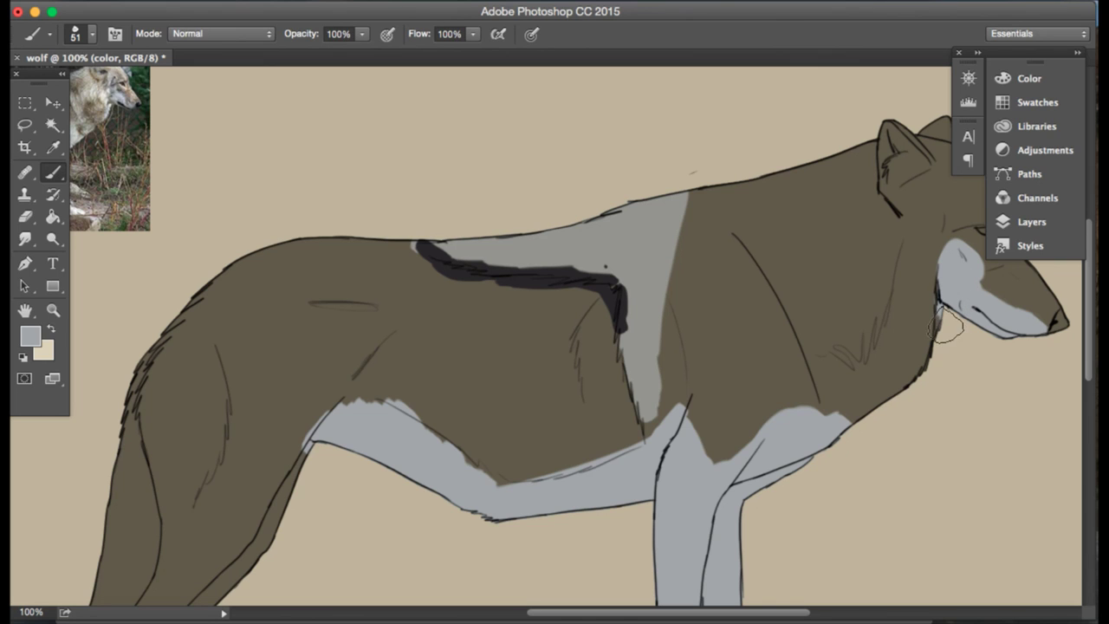
{"action": "mouse_move", "coordinate": [947, 328]}
{"action": "left_mouse_down"}
{"action": "mouse_move", "coordinate": [935, 354]}
{"action": "mouse_move", "coordinate": [942, 326]}
{"action": "left_mouse_up"}
{"action": "scroll", "coordinate": [952, 303], "scroll_direction": "up", "scroll_amount": 3}
{"action": "scroll", "coordinate": [953, 303], "scroll_direction": "right", "scroll_amount": 2}
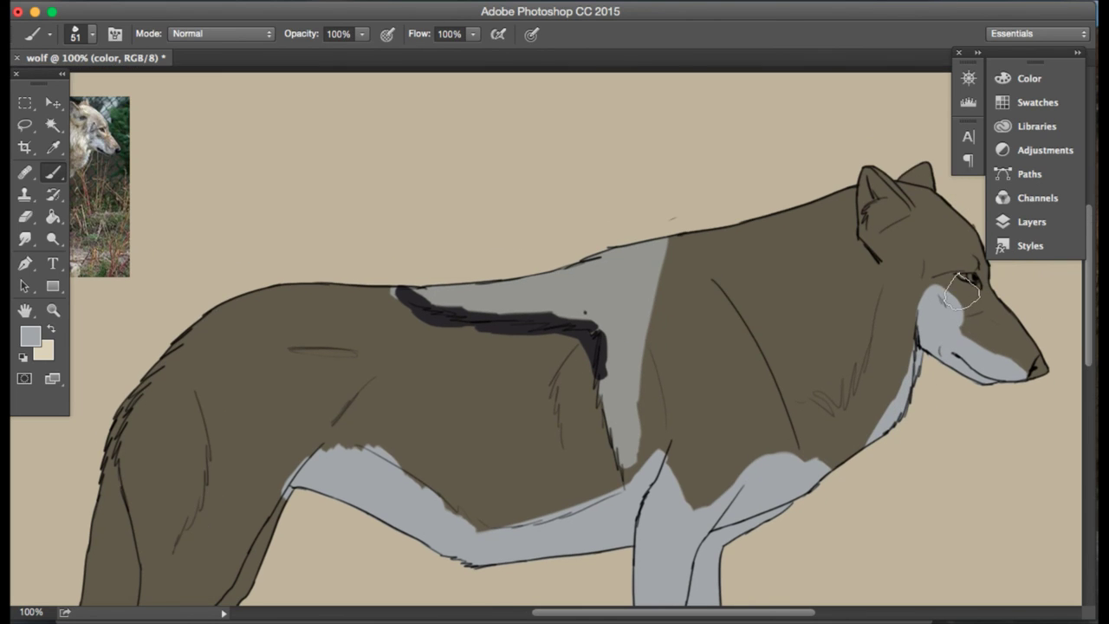
{"action": "mouse_move", "coordinate": [952, 264]}
{"action": "left_mouse_down"}
{"action": "mouse_move", "coordinate": [932, 247]}
{"action": "mouse_move", "coordinate": [923, 316]}
{"action": "mouse_move", "coordinate": [900, 260]}
{"action": "left_mouse_up"}
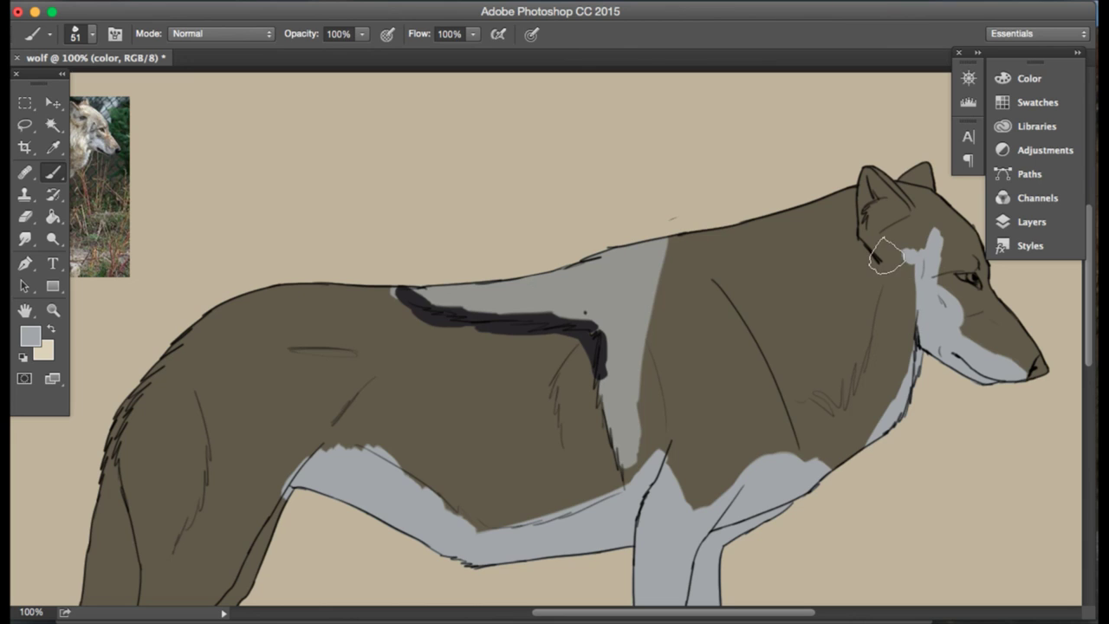
- Paint both hind legs pale bluish grey from the belly patch along the inner thigh down to the paws
{"action": "scroll", "coordinate": [821, 167], "scroll_direction": "left", "scroll_amount": 2}
{"action": "scroll", "coordinate": [822, 167], "scroll_direction": "down", "scroll_amount": 3}
{"action": "scroll", "coordinate": [821, 167], "scroll_direction": "left", "scroll_amount": 5}
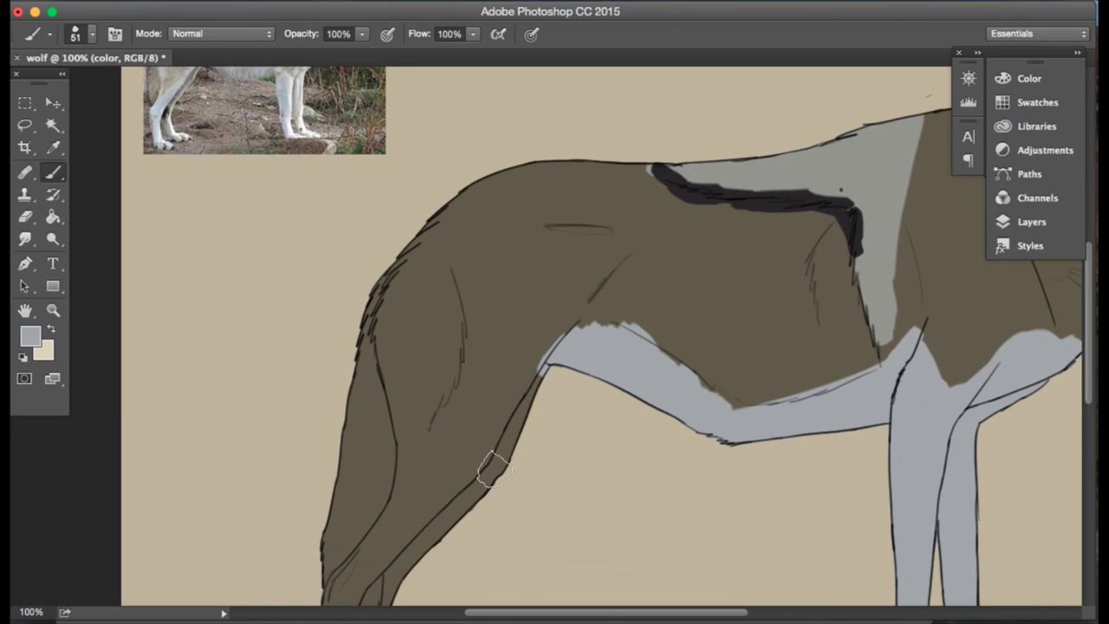
{"action": "mouse_move", "coordinate": [520, 401]}
{"action": "left_mouse_down"}
{"action": "mouse_move", "coordinate": [348, 574]}
{"action": "mouse_move", "coordinate": [419, 508]}
{"action": "mouse_move", "coordinate": [447, 522]}
{"action": "mouse_move", "coordinate": [467, 514]}
{"action": "mouse_move", "coordinate": [436, 533]}
{"action": "left_mouse_up"}
{"action": "mouse_move", "coordinate": [544, 364]}
{"action": "left_mouse_down"}
{"action": "mouse_move", "coordinate": [407, 490]}
{"action": "mouse_move", "coordinate": [340, 573]}
{"action": "left_mouse_up"}
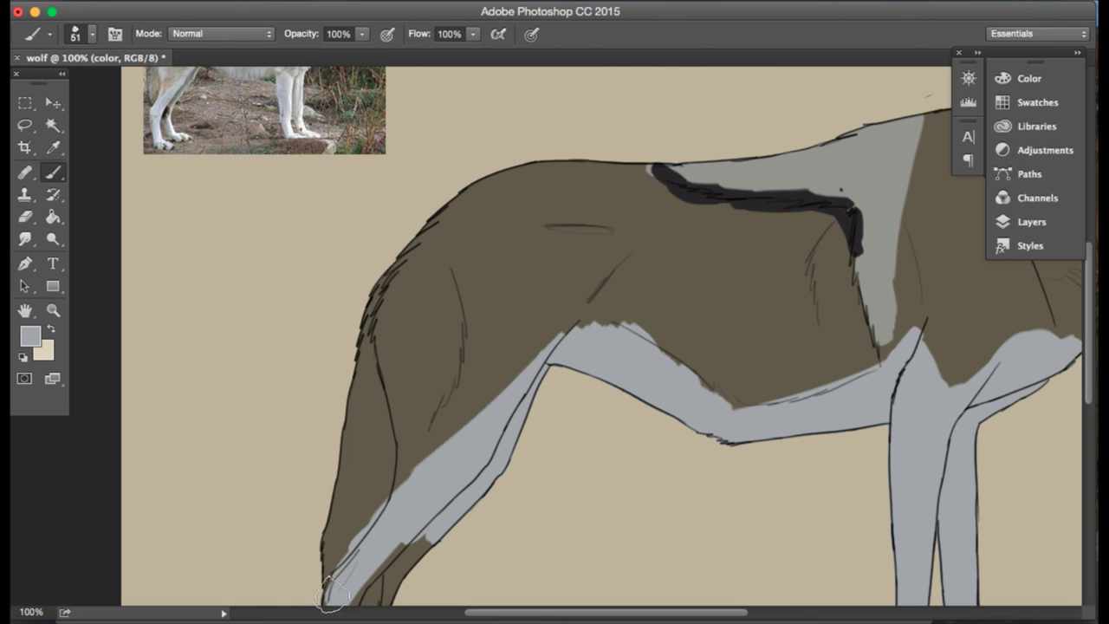
{"action": "scroll", "coordinate": [488, 446], "scroll_direction": "down", "scroll_amount": 5}
{"action": "scroll", "coordinate": [394, 431], "scroll_direction": "down", "scroll_amount": 5}
{"action": "left_click_drag", "start_coordinate": [384, 433], "coordinate": [401, 440]}
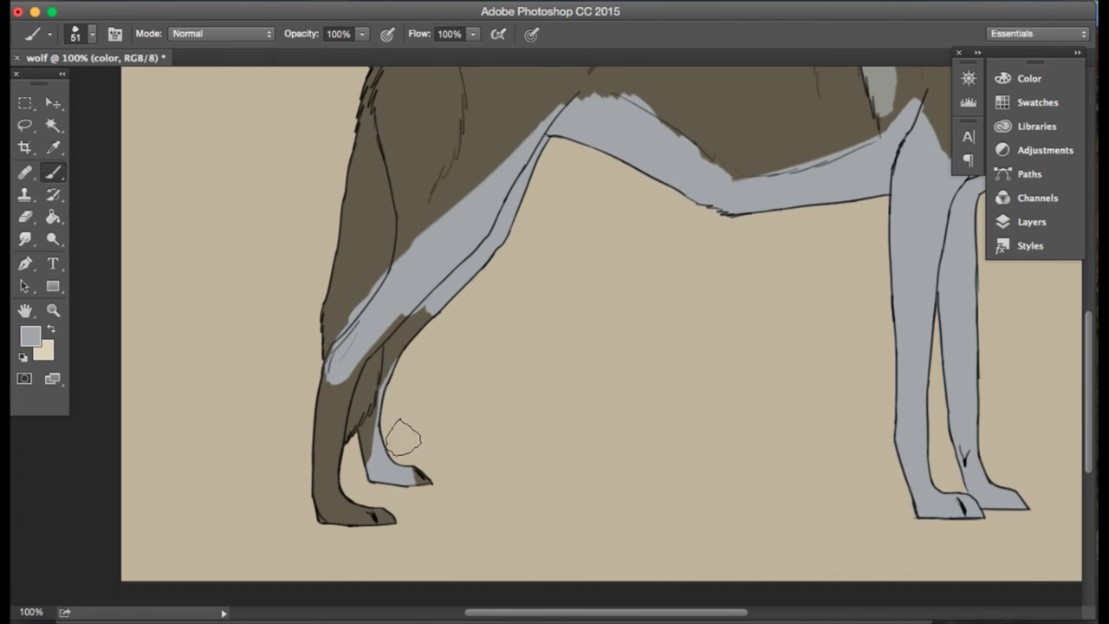
{"action": "mouse_move", "coordinate": [430, 341]}
{"action": "left_mouse_down"}
{"action": "mouse_move", "coordinate": [380, 394]}
{"action": "mouse_move", "coordinate": [375, 352]}
{"action": "mouse_move", "coordinate": [347, 347]}
{"action": "mouse_move", "coordinate": [410, 456]}
{"action": "mouse_move", "coordinate": [370, 534]}
{"action": "mouse_move", "coordinate": [348, 451]}
{"action": "mouse_move", "coordinate": [316, 456]}
{"action": "left_mouse_up"}
- Paint a pale bluish grey band down the back of the thigh from the rump to the lower leg
{"action": "scroll", "coordinate": [317, 325], "scroll_direction": "up", "scroll_amount": 12}
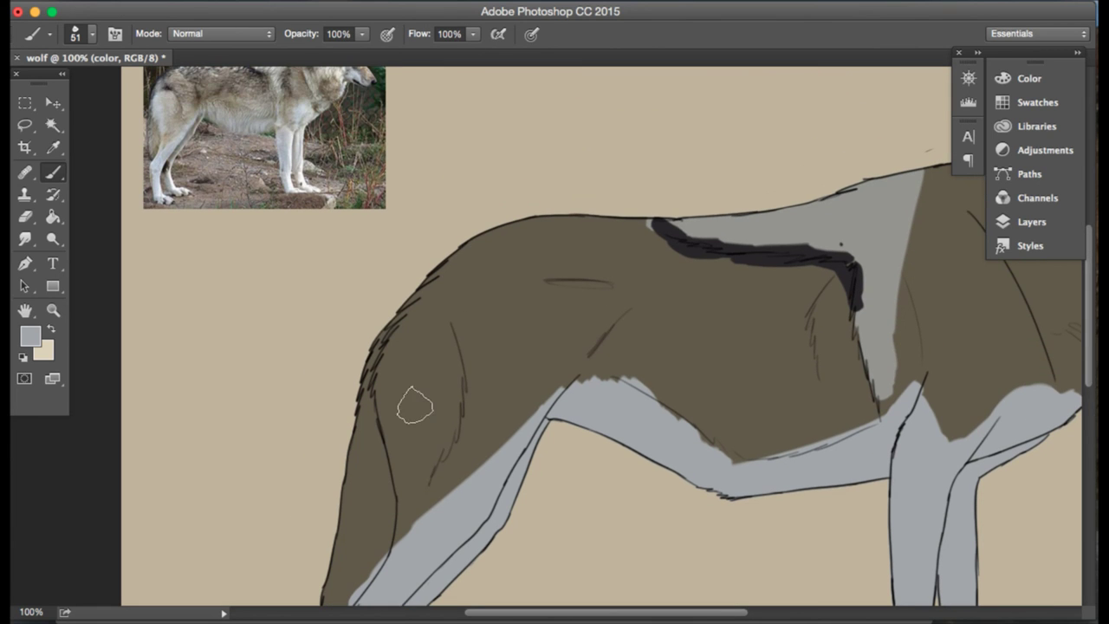
{"action": "mouse_move", "coordinate": [428, 292]}
{"action": "left_mouse_down"}
{"action": "mouse_move", "coordinate": [384, 370]}
{"action": "mouse_move", "coordinate": [410, 531]}
{"action": "left_mouse_up"}
{"action": "mouse_move", "coordinate": [412, 456]}
{"action": "left_mouse_down"}
{"action": "mouse_move", "coordinate": [422, 399]}
{"action": "mouse_move", "coordinate": [413, 358]}
{"action": "left_mouse_up"}
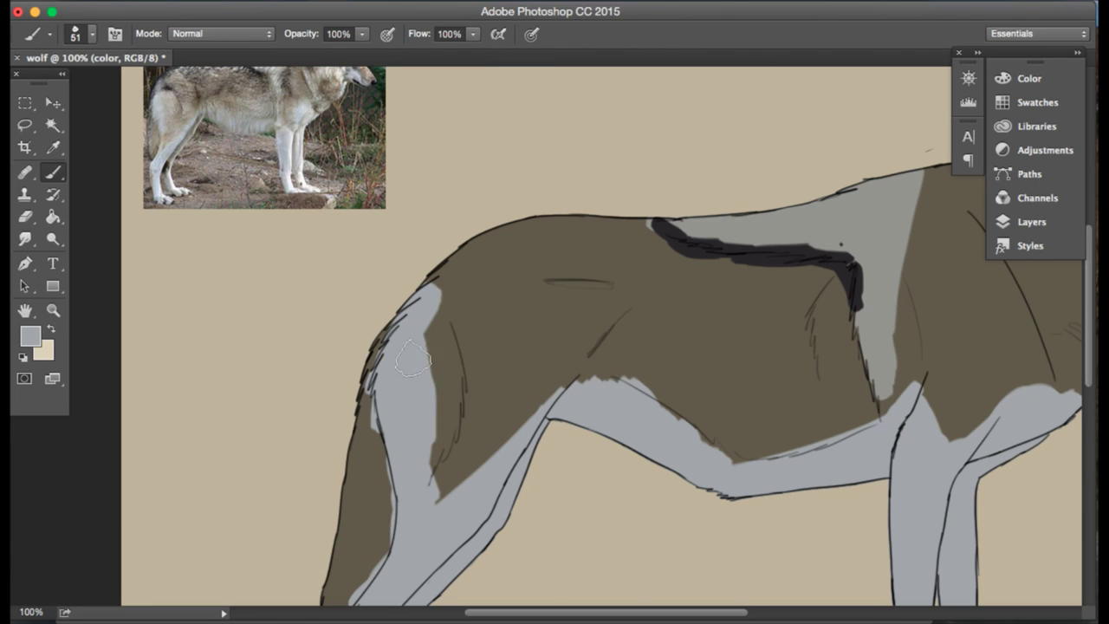
{"action": "left_click_drag", "start_coordinate": [413, 425], "coordinate": [418, 407]}
- Sample a warm light grey from the reference wolf's hindquarters and paint it across the thigh
{"action": "left_click", "coordinate": [53, 147]}
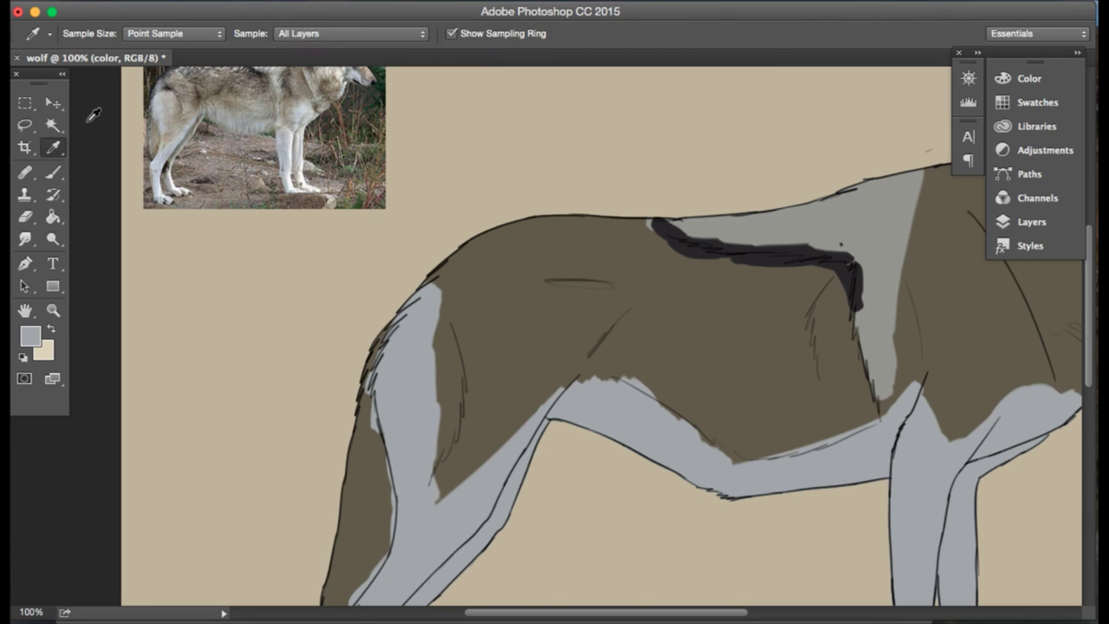
{"action": "left_click_drag", "start_coordinate": [184, 121], "coordinate": [184, 153]}
{"action": "left_click", "coordinate": [53, 172]}
{"action": "mouse_move", "coordinate": [431, 301]}
{"action": "left_mouse_down"}
{"action": "mouse_move", "coordinate": [423, 499]}
{"action": "mouse_move", "coordinate": [444, 495]}
{"action": "mouse_move", "coordinate": [483, 440]}
{"action": "mouse_move", "coordinate": [577, 362]}
{"action": "mouse_move", "coordinate": [554, 388]}
{"action": "mouse_move", "coordinate": [580, 351]}
{"action": "mouse_move", "coordinate": [557, 340]}
{"action": "mouse_move", "coordinate": [482, 410]}
{"action": "mouse_move", "coordinate": [515, 346]}
{"action": "mouse_move", "coordinate": [465, 400]}
{"action": "mouse_move", "coordinate": [467, 364]}
{"action": "mouse_move", "coordinate": [444, 397]}
{"action": "left_mouse_up"}
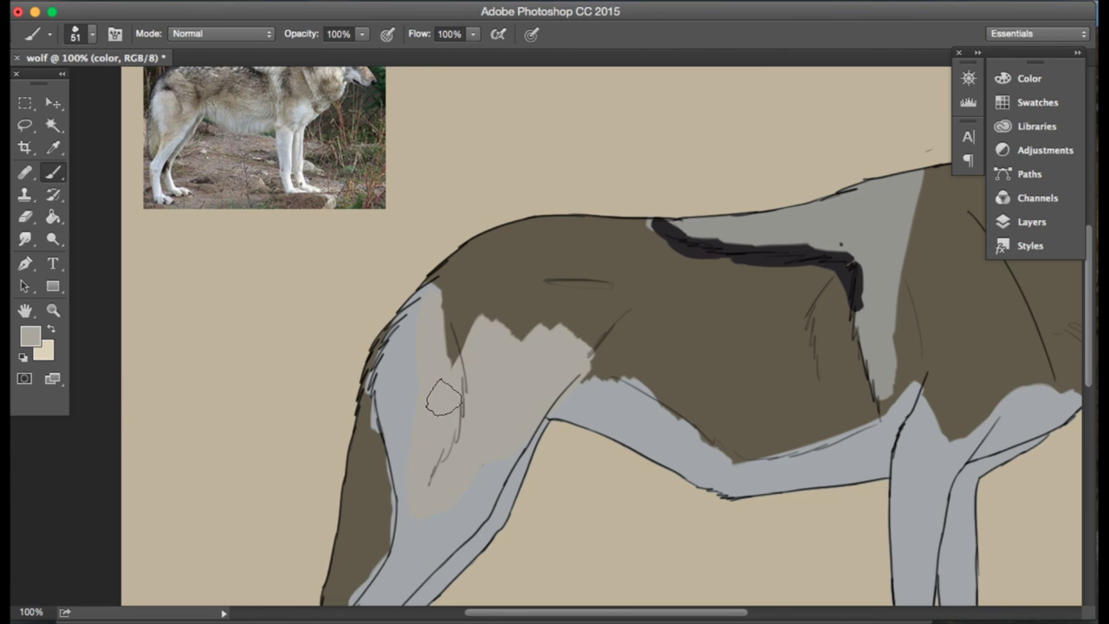
{"action": "mouse_move", "coordinate": [570, 338]}
{"action": "left_mouse_down"}
{"action": "mouse_move", "coordinate": [469, 337]}
{"action": "mouse_move", "coordinate": [463, 307]}
{"action": "mouse_move", "coordinate": [449, 330]}
{"action": "mouse_move", "coordinate": [453, 341]}
{"action": "mouse_move", "coordinate": [496, 313]}
{"action": "mouse_move", "coordinate": [569, 326]}
{"action": "left_mouse_up"}
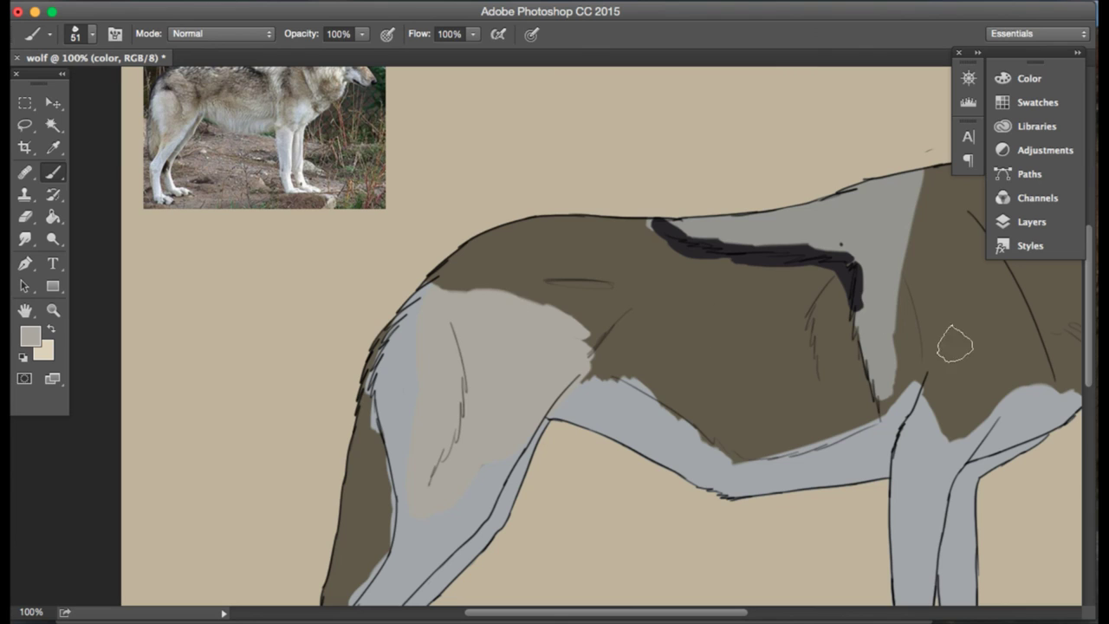
- Sample a darker brownish grey from the reference wolf and paint the haunch and upper thigh, enlarging the brush to 63 px
{"action": "left_click", "coordinate": [53, 147]}
{"action": "left_click", "coordinate": [185, 127]}
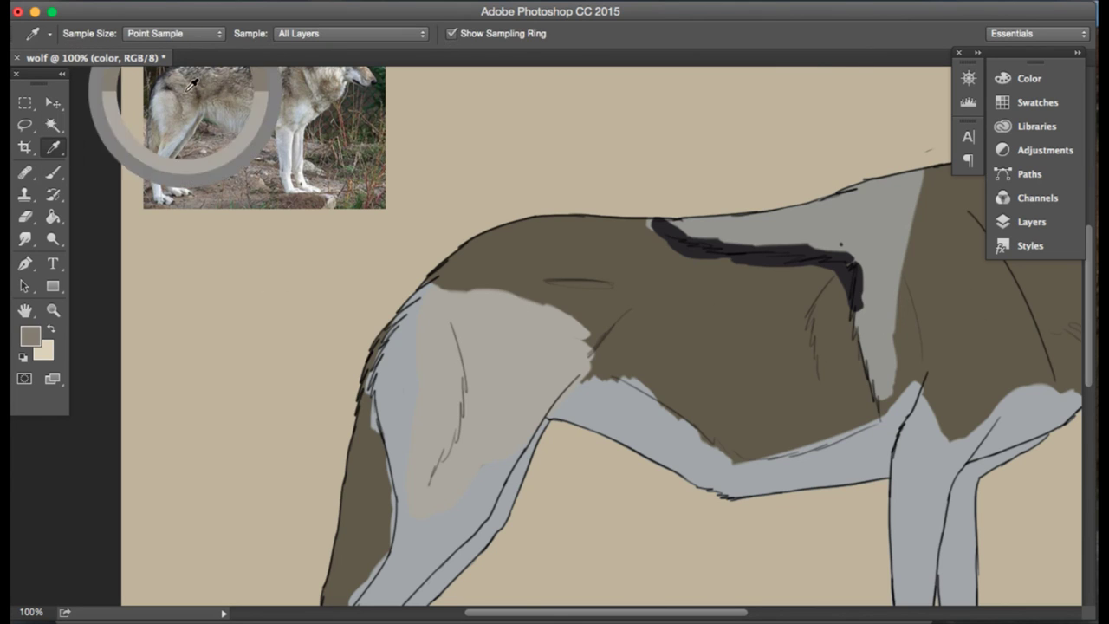
{"action": "key", "text": "b"}
{"action": "mouse_move", "coordinate": [536, 313]}
{"action": "left_mouse_down"}
{"action": "mouse_move", "coordinate": [511, 319]}
{"action": "mouse_move", "coordinate": [446, 286]}
{"action": "mouse_move", "coordinate": [557, 343]}
{"action": "left_mouse_up"}
{"action": "left_click", "coordinate": [95, 35]}
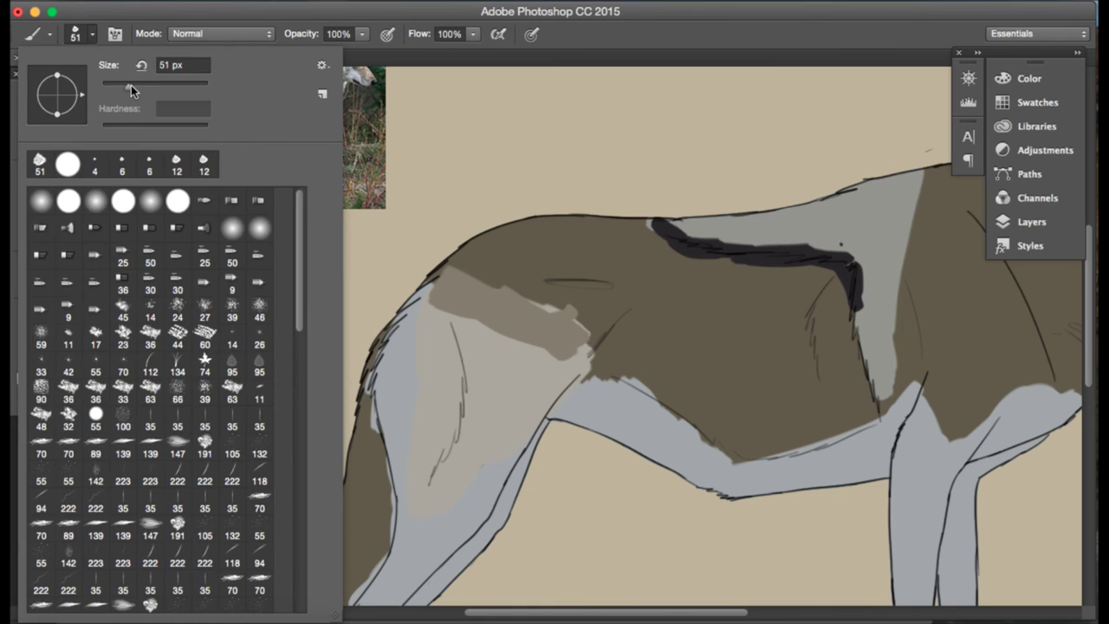
{"action": "left_click", "coordinate": [133, 76]}
{"action": "key", "text": "Return"}
{"action": "mouse_move", "coordinate": [540, 349]}
{"action": "left_mouse_down"}
{"action": "mouse_move", "coordinate": [546, 381]}
{"action": "mouse_move", "coordinate": [565, 370]}
{"action": "mouse_move", "coordinate": [509, 322]}
{"action": "mouse_move", "coordinate": [458, 241]}
{"action": "mouse_move", "coordinate": [498, 411]}
{"action": "mouse_move", "coordinate": [509, 347]}
{"action": "mouse_move", "coordinate": [511, 385]}
{"action": "mouse_move", "coordinate": [492, 432]}
{"action": "left_mouse_up"}
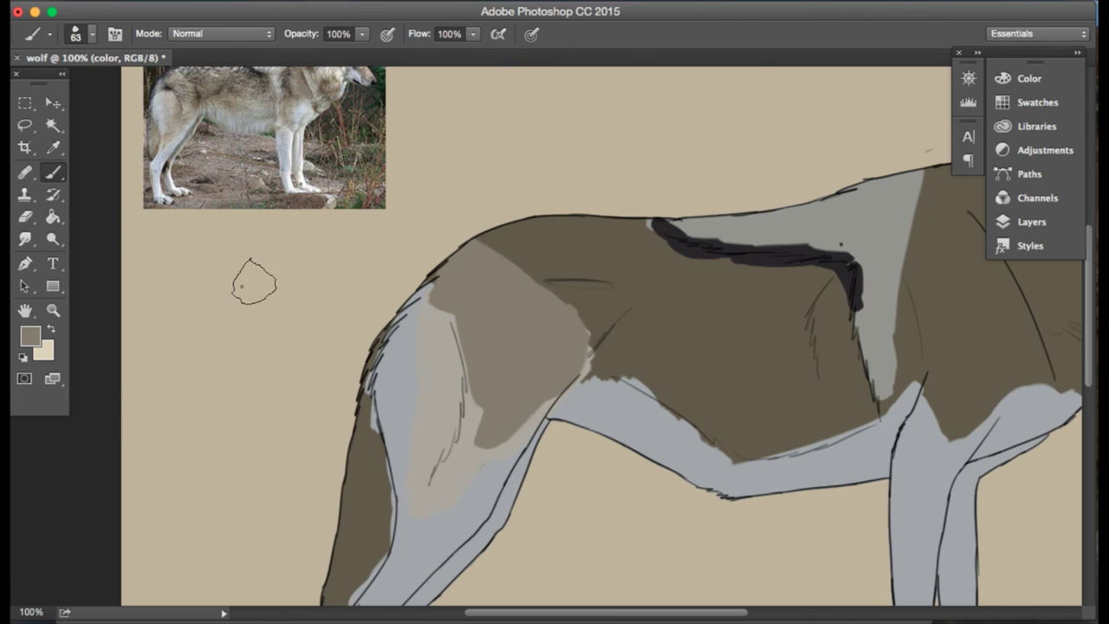
- Try painting a dark marking at the rump with a near-black colour sampled from the reference wolf
{"action": "left_click", "coordinate": [53, 147]}
{"action": "left_click", "coordinate": [168, 84]}
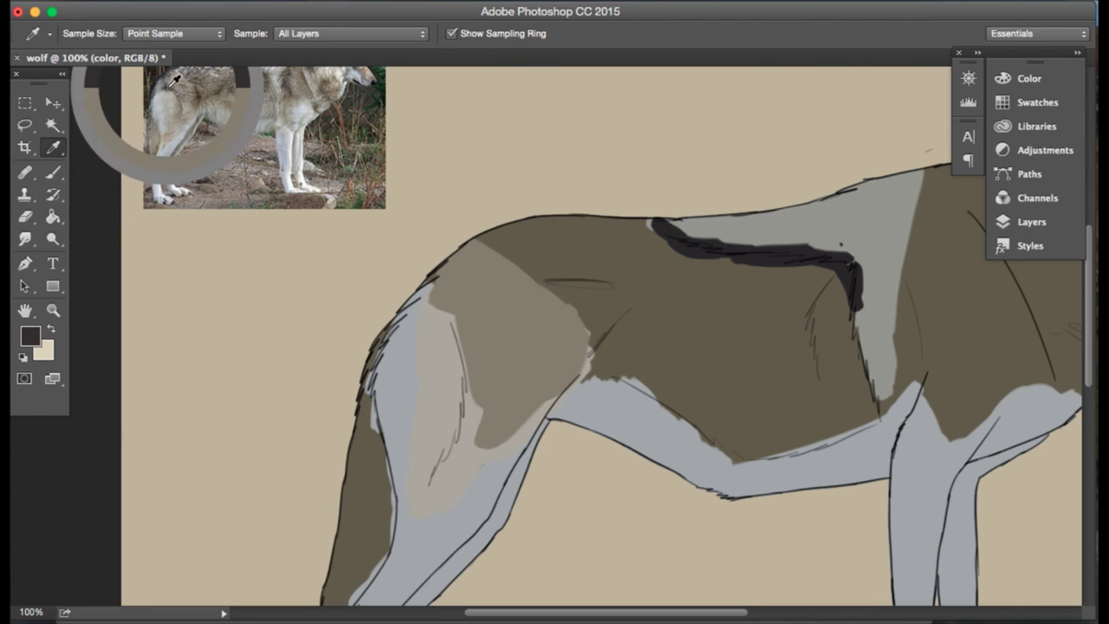
{"action": "key", "text": "b"}
{"action": "mouse_move", "coordinate": [428, 277]}
{"action": "left_mouse_down"}
{"action": "mouse_move", "coordinate": [443, 308]}
{"action": "mouse_move", "coordinate": [425, 305]}
{"action": "left_mouse_up"}
{"action": "key", "text": "ctrl+z"}
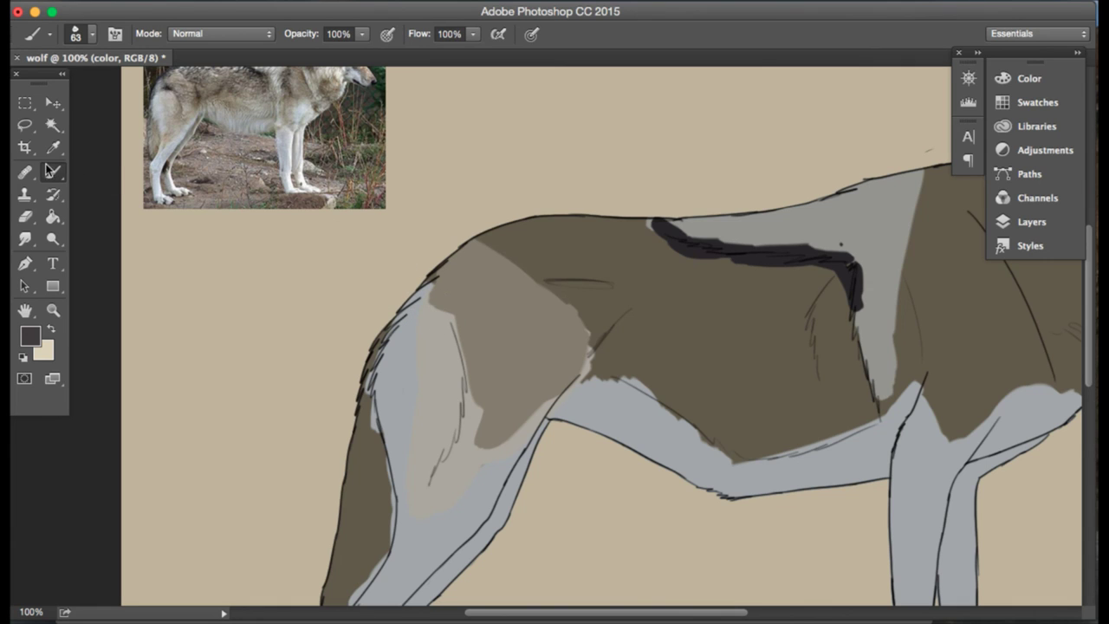
- Sample a medium greyish brown from the reference wolf's side and paint it along the upper flank beneath the black back stripe
{"action": "left_click", "coordinate": [54, 151]}
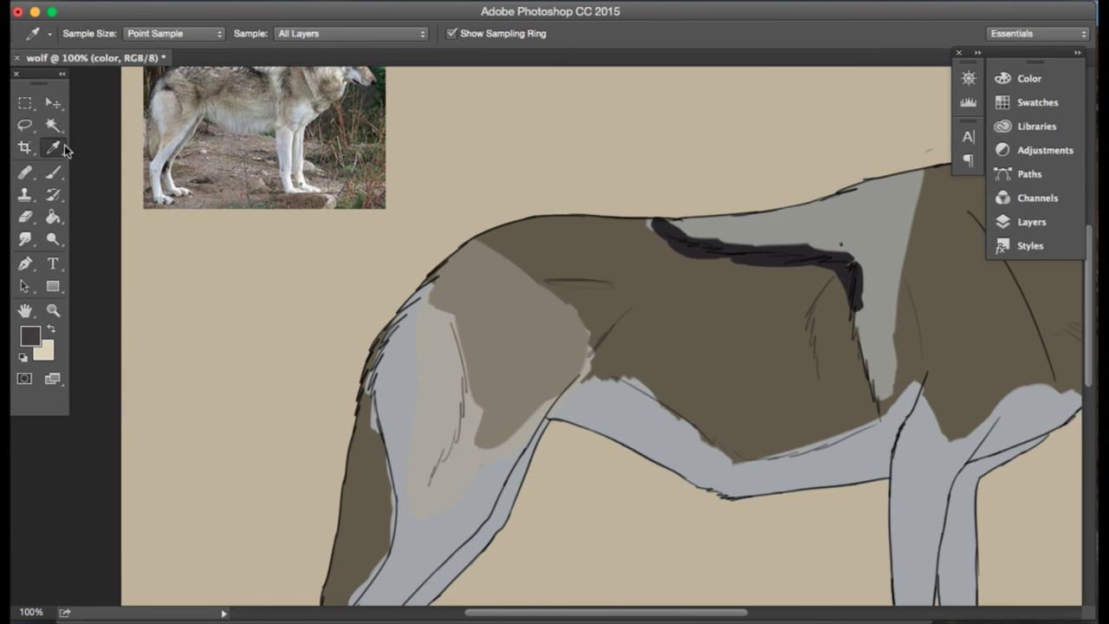
{"action": "left_click", "coordinate": [207, 94]}
{"action": "left_click", "coordinate": [54, 172]}
{"action": "mouse_move", "coordinate": [608, 290]}
{"action": "left_mouse_down"}
{"action": "mouse_move", "coordinate": [537, 292]}
{"action": "mouse_move", "coordinate": [597, 350]}
{"action": "left_mouse_up"}
{"action": "mouse_move", "coordinate": [547, 279]}
{"action": "left_mouse_down"}
{"action": "mouse_move", "coordinate": [788, 303]}
{"action": "mouse_move", "coordinate": [674, 276]}
{"action": "left_mouse_up"}
- Sample a lighter bluish white from the hind leg of the wolf in the reference photo
{"action": "scroll", "coordinate": [780, 329], "scroll_direction": "right", "scroll_amount": 10}
{"action": "scroll", "coordinate": [780, 330], "scroll_direction": "up", "scroll_amount": 3}
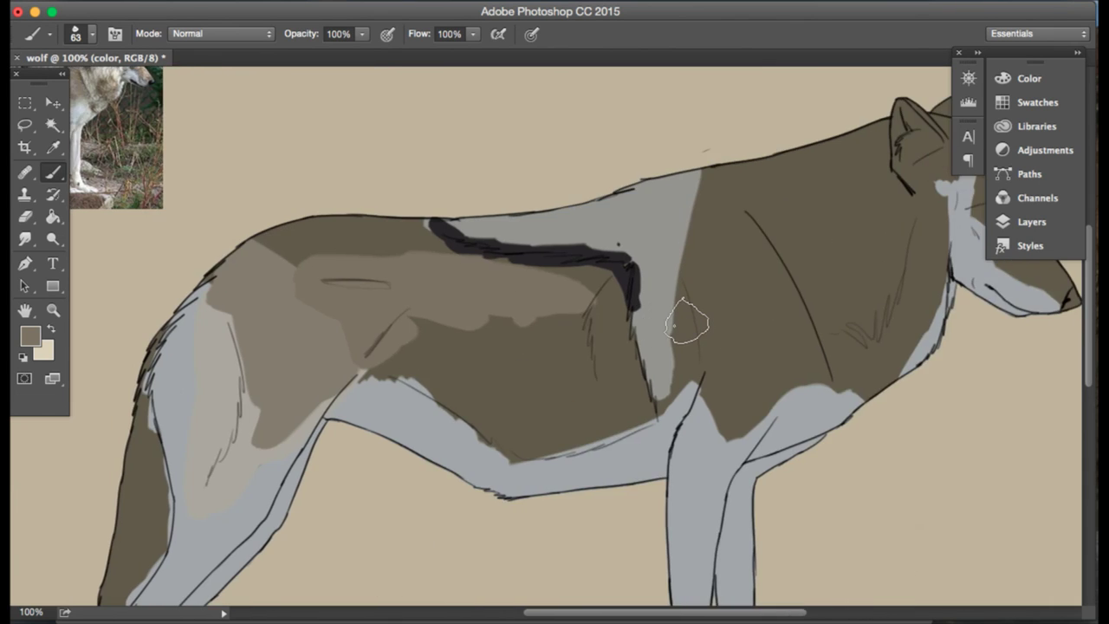
{"action": "scroll", "coordinate": [686, 320], "scroll_direction": "left", "scroll_amount": 10}
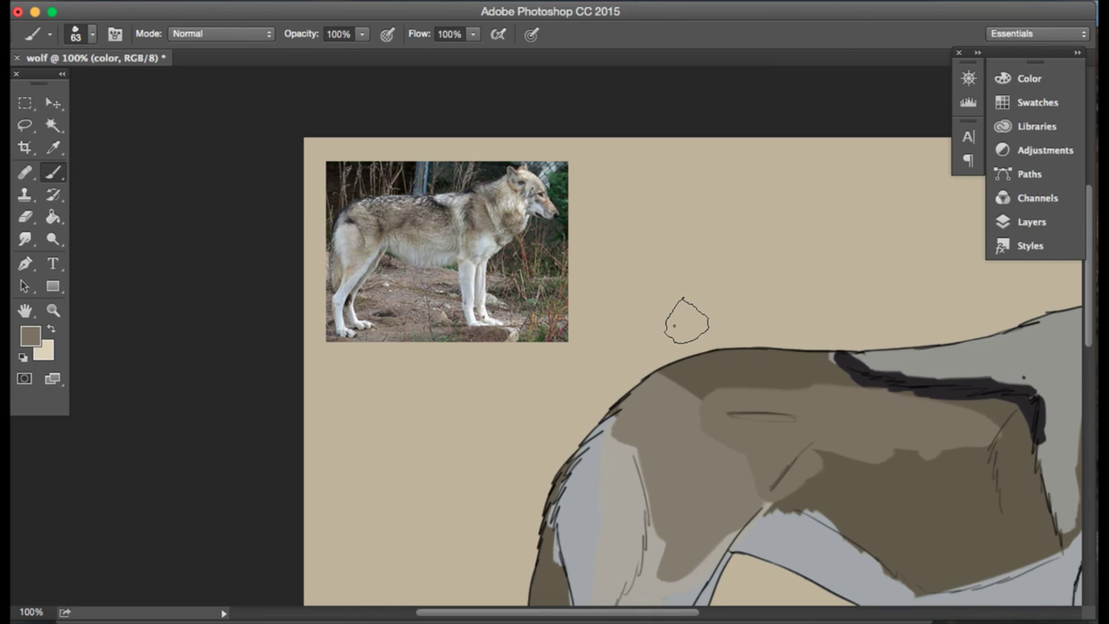
{"action": "scroll", "coordinate": [686, 321], "scroll_direction": "down", "scroll_amount": 2}
{"action": "scroll", "coordinate": [686, 321], "scroll_direction": "right", "scroll_amount": 6}
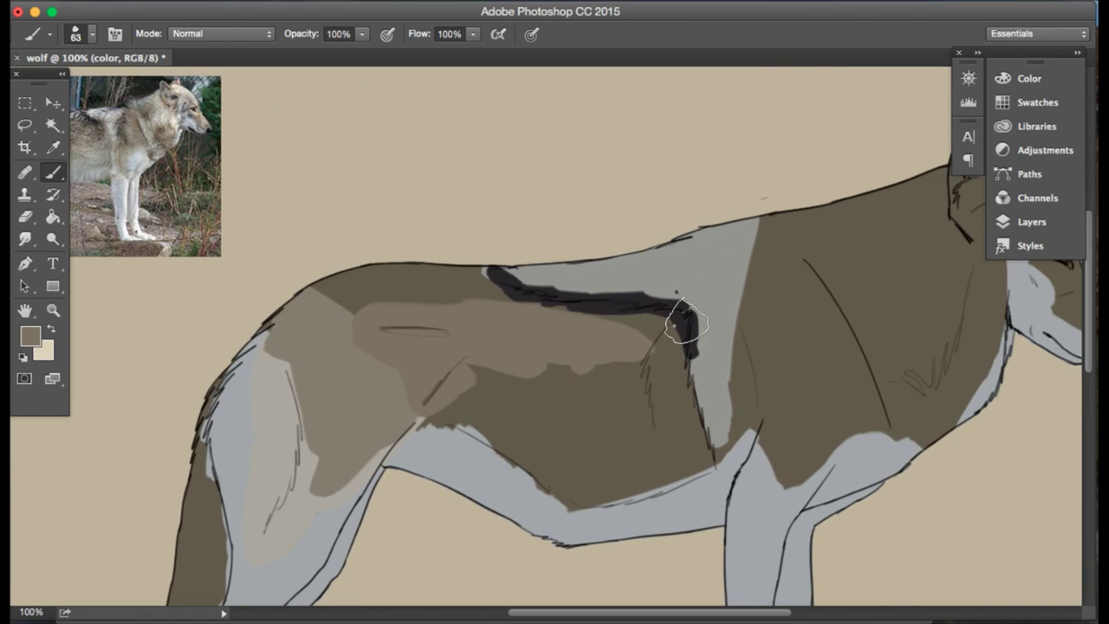
{"action": "scroll", "coordinate": [686, 324], "scroll_direction": "up", "scroll_amount": 1}
{"action": "scroll", "coordinate": [686, 325], "scroll_direction": "left", "scroll_amount": 2}
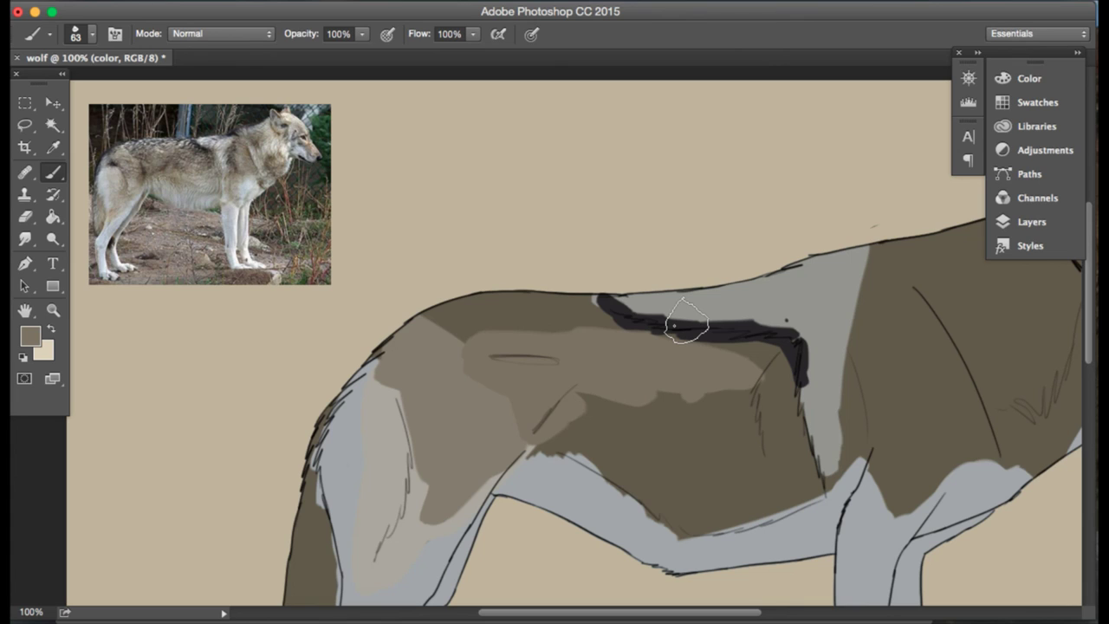
{"action": "left_click", "coordinate": [53, 147]}
{"action": "left_click_drag", "start_coordinate": [113, 227], "coordinate": [109, 250]}
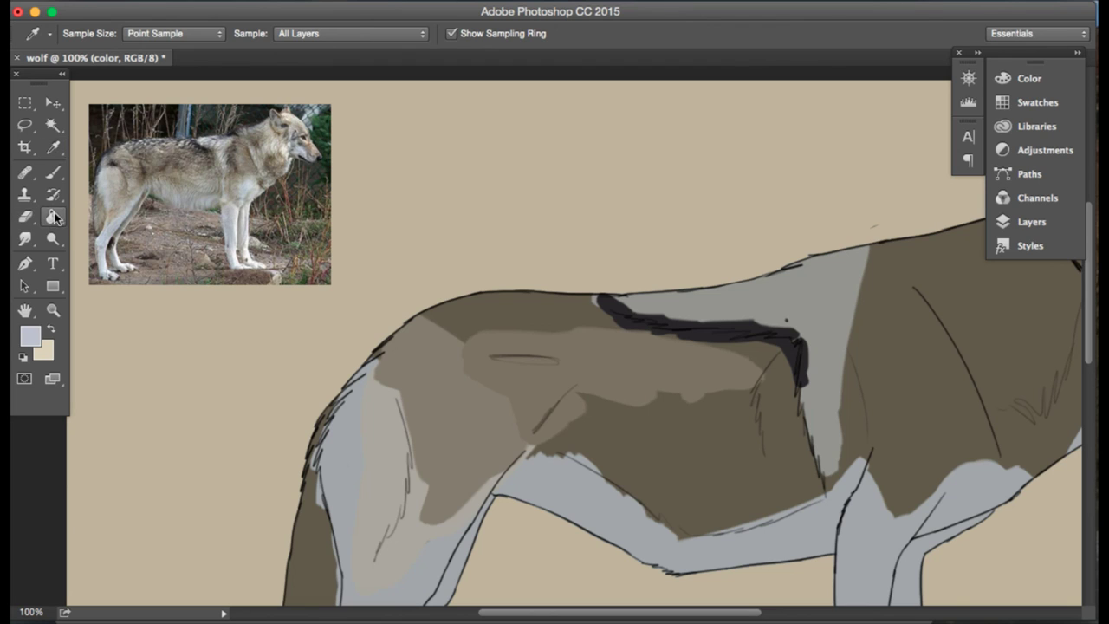
- Try filling the grey belly and leg area with the lighter bluish white using the Paint Bucket
{"action": "left_click", "coordinate": [54, 217]}
{"action": "left_click", "coordinate": [535, 482]}
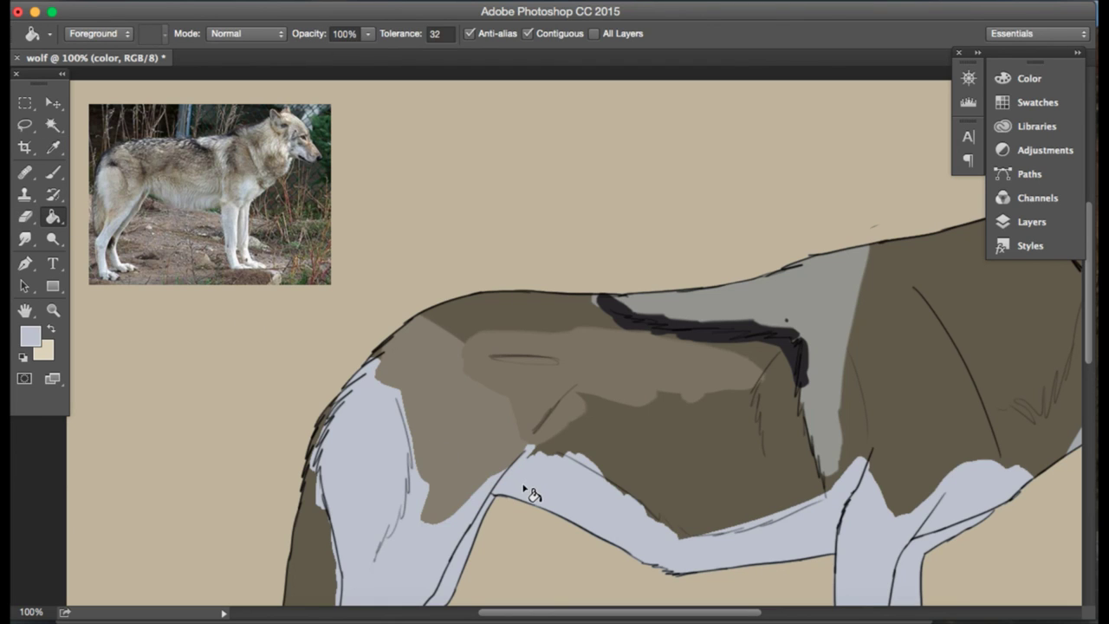
{"action": "key", "text": "super+z"}
- Brush the lighter bluish white over the back of the thigh and down both hind legs to the paws
{"action": "scroll", "coordinate": [178, 299], "scroll_direction": "down", "scroll_amount": 2}
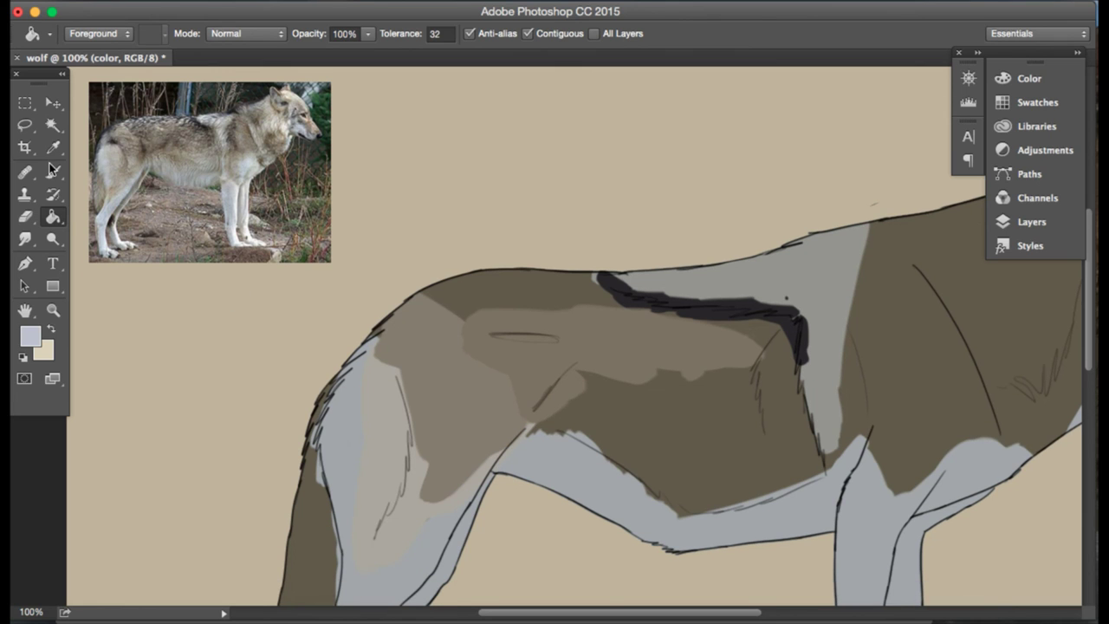
{"action": "key", "text": "b"}
{"action": "scroll", "coordinate": [354, 297], "scroll_direction": "down", "scroll_amount": 2}
{"action": "mouse_move", "coordinate": [351, 333]}
{"action": "left_mouse_down"}
{"action": "mouse_move", "coordinate": [326, 396]}
{"action": "mouse_move", "coordinate": [323, 455]}
{"action": "mouse_move", "coordinate": [341, 475]}
{"action": "mouse_move", "coordinate": [353, 511]}
{"action": "left_mouse_up"}
{"action": "scroll", "coordinate": [354, 511], "scroll_direction": "down", "scroll_amount": 12}
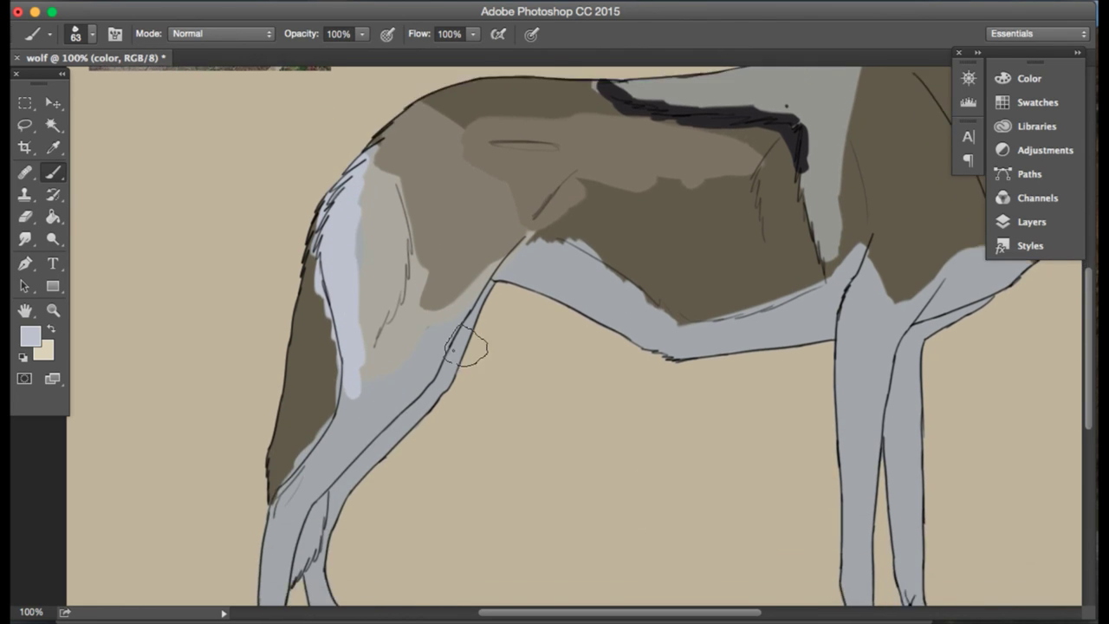
{"action": "mouse_move", "coordinate": [417, 288]}
{"action": "left_mouse_down"}
{"action": "mouse_move", "coordinate": [334, 399]}
{"action": "mouse_move", "coordinate": [340, 495]}
{"action": "left_mouse_up"}
{"action": "mouse_move", "coordinate": [309, 587]}
{"action": "left_mouse_down"}
{"action": "mouse_move", "coordinate": [272, 566]}
{"action": "mouse_move", "coordinate": [255, 517]}
{"action": "mouse_move", "coordinate": [304, 577]}
{"action": "mouse_move", "coordinate": [333, 556]}
{"action": "mouse_move", "coordinate": [247, 544]}
{"action": "mouse_move", "coordinate": [238, 577]}
{"action": "mouse_move", "coordinate": [260, 466]}
{"action": "mouse_move", "coordinate": [294, 386]}
{"action": "mouse_move", "coordinate": [299, 400]}
{"action": "mouse_move", "coordinate": [392, 271]}
{"action": "mouse_move", "coordinate": [443, 223]}
{"action": "mouse_move", "coordinate": [343, 314]}
{"action": "mouse_move", "coordinate": [357, 290]}
{"action": "left_mouse_up"}
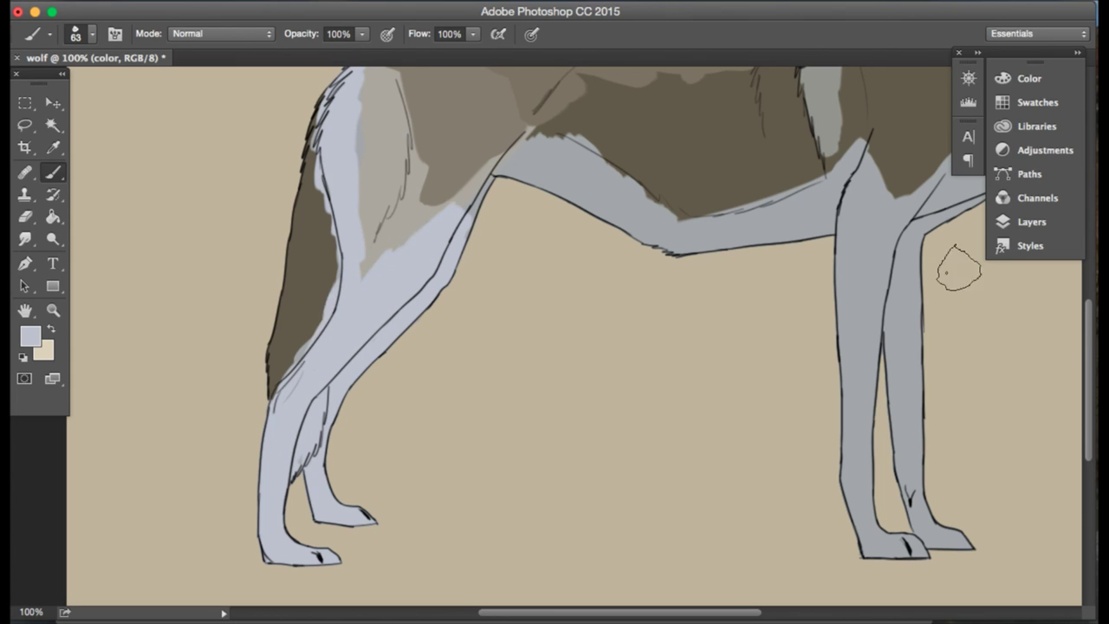
- Brush the lighter bluish white over both front legs and paws and along the belly
{"action": "mouse_move", "coordinate": [888, 253]}
{"action": "left_mouse_down"}
{"action": "mouse_move", "coordinate": [873, 520]}
{"action": "mouse_move", "coordinate": [892, 559]}
{"action": "mouse_move", "coordinate": [942, 570]}
{"action": "left_mouse_up"}
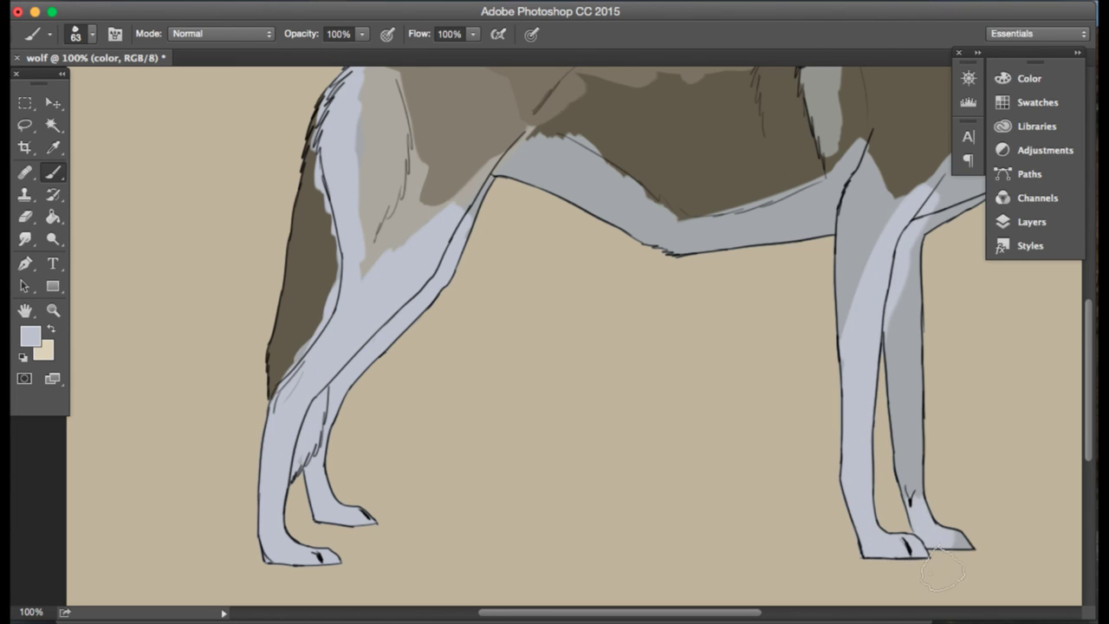
{"action": "mouse_move", "coordinate": [927, 518]}
{"action": "left_mouse_down"}
{"action": "mouse_move", "coordinate": [923, 481]}
{"action": "mouse_move", "coordinate": [895, 498]}
{"action": "mouse_move", "coordinate": [891, 449]}
{"action": "mouse_move", "coordinate": [890, 332]}
{"action": "mouse_move", "coordinate": [923, 256]}
{"action": "mouse_move", "coordinate": [901, 296]}
{"action": "mouse_move", "coordinate": [919, 260]}
{"action": "mouse_move", "coordinate": [899, 251]}
{"action": "mouse_move", "coordinate": [836, 340]}
{"action": "mouse_move", "coordinate": [831, 284]}
{"action": "mouse_move", "coordinate": [835, 305]}
{"action": "mouse_move", "coordinate": [875, 243]}
{"action": "mouse_move", "coordinate": [881, 202]}
{"action": "mouse_move", "coordinate": [860, 170]}
{"action": "mouse_move", "coordinate": [873, 220]}
{"action": "mouse_move", "coordinate": [904, 222]}
{"action": "mouse_move", "coordinate": [855, 200]}
{"action": "mouse_move", "coordinate": [824, 203]}
{"action": "mouse_move", "coordinate": [851, 162]}
{"action": "mouse_move", "coordinate": [776, 262]}
{"action": "mouse_move", "coordinate": [834, 257]}
{"action": "mouse_move", "coordinate": [858, 161]}
{"action": "left_mouse_up"}
{"action": "mouse_move", "coordinate": [770, 216]}
{"action": "left_mouse_down"}
{"action": "mouse_move", "coordinate": [608, 250]}
{"action": "mouse_move", "coordinate": [790, 201]}
{"action": "mouse_move", "coordinate": [654, 242]}
{"action": "mouse_move", "coordinate": [596, 242]}
{"action": "mouse_move", "coordinate": [609, 221]}
{"action": "mouse_move", "coordinate": [647, 240]}
{"action": "mouse_move", "coordinate": [589, 183]}
{"action": "mouse_move", "coordinate": [625, 184]}
{"action": "mouse_move", "coordinate": [609, 172]}
{"action": "mouse_move", "coordinate": [551, 154]}
{"action": "mouse_move", "coordinate": [563, 211]}
{"action": "mouse_move", "coordinate": [505, 186]}
{"action": "left_mouse_up"}
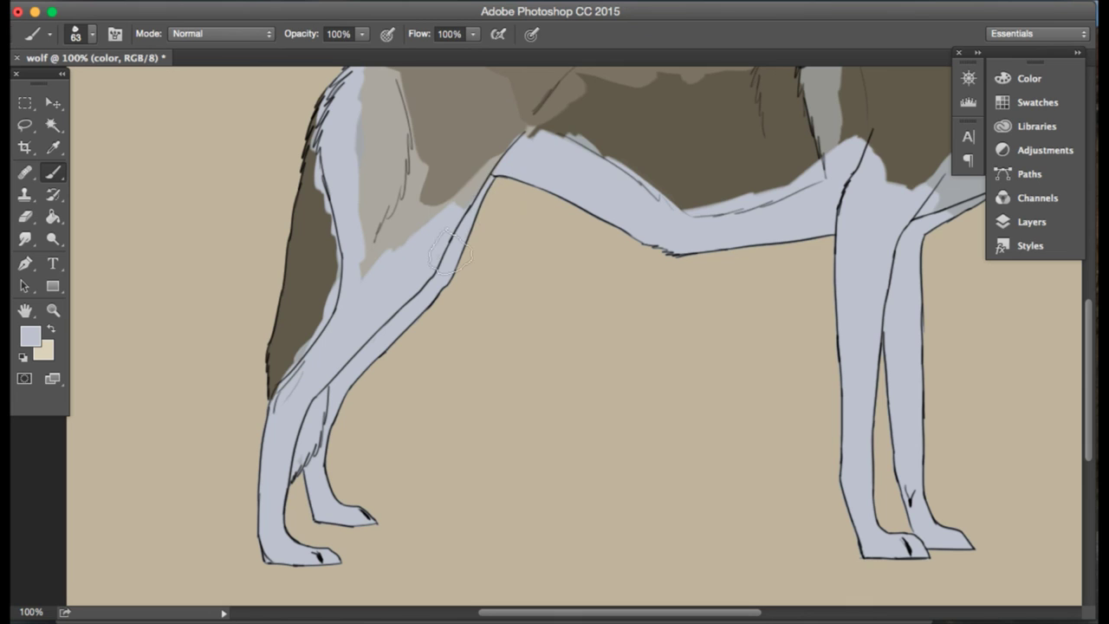
{"action": "scroll", "coordinate": [499, 210], "scroll_direction": "up", "scroll_amount": 7}
{"action": "scroll", "coordinate": [499, 211], "scroll_direction": "right", "scroll_amount": 8}
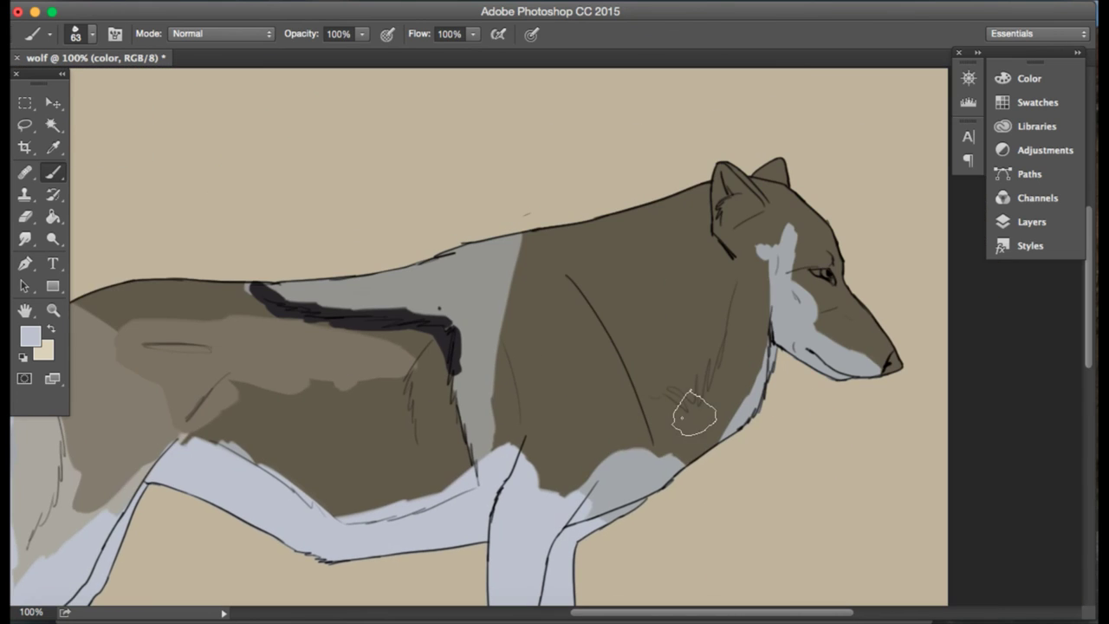
- Brush the lighter bluish white over the grey patches on the chest, throat, cheek and muzzle
{"action": "mouse_move", "coordinate": [618, 517]}
{"action": "left_mouse_down"}
{"action": "mouse_move", "coordinate": [586, 506]}
{"action": "mouse_move", "coordinate": [623, 477]}
{"action": "left_mouse_up"}
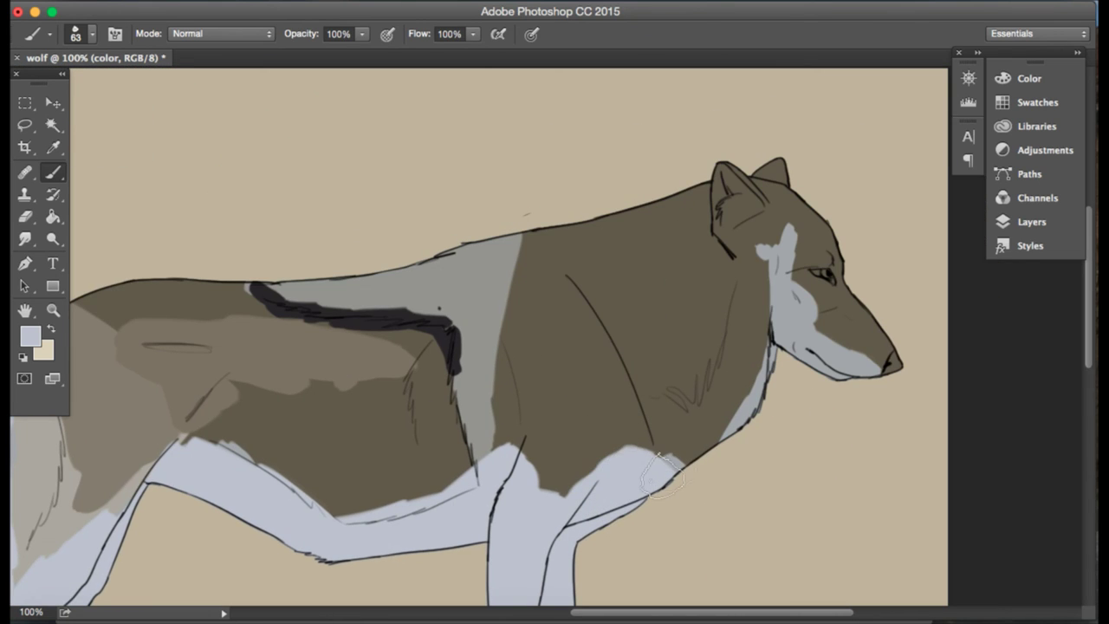
{"action": "mouse_move", "coordinate": [841, 365]}
{"action": "left_mouse_down"}
{"action": "mouse_move", "coordinate": [794, 338]}
{"action": "mouse_move", "coordinate": [797, 300]}
{"action": "mouse_move", "coordinate": [824, 355]}
{"action": "mouse_move", "coordinate": [772, 269]}
{"action": "mouse_move", "coordinate": [775, 237]}
{"action": "mouse_move", "coordinate": [767, 368]}
{"action": "mouse_move", "coordinate": [701, 464]}
{"action": "left_mouse_up"}
- Sample a greyish brown from the wolf's shoulder in the reference photo and brush it over the drawn wolf's shoulder down to the foreleg
{"action": "scroll", "coordinate": [701, 463], "scroll_direction": "left", "scroll_amount": 8}
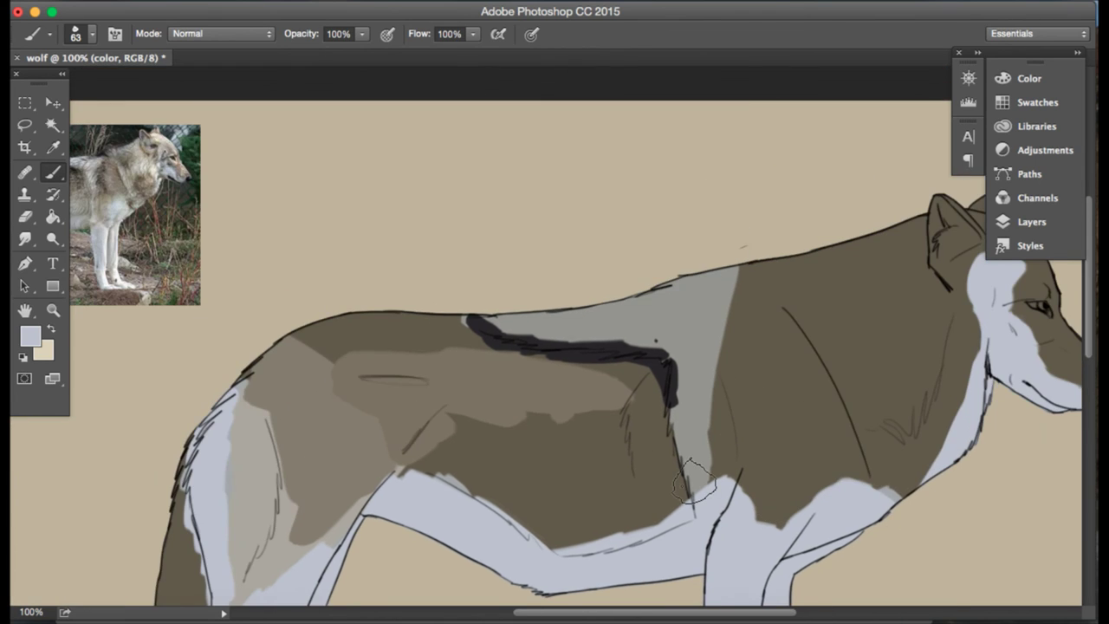
{"action": "left_click", "coordinate": [51, 149]}
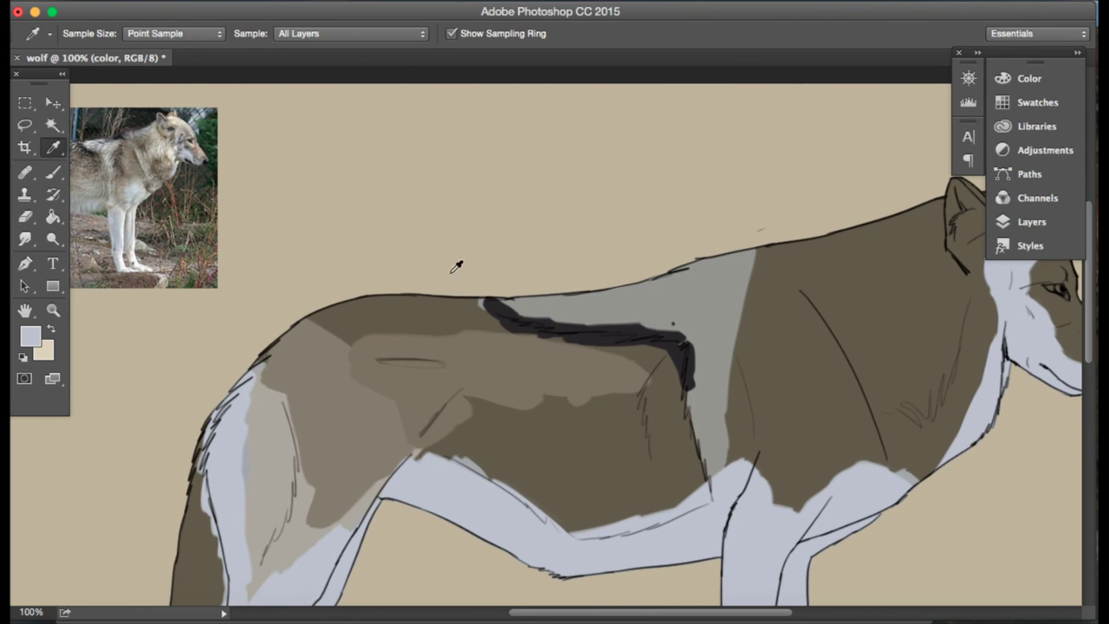
{"action": "left_click", "coordinate": [140, 163], "text": "alt"}
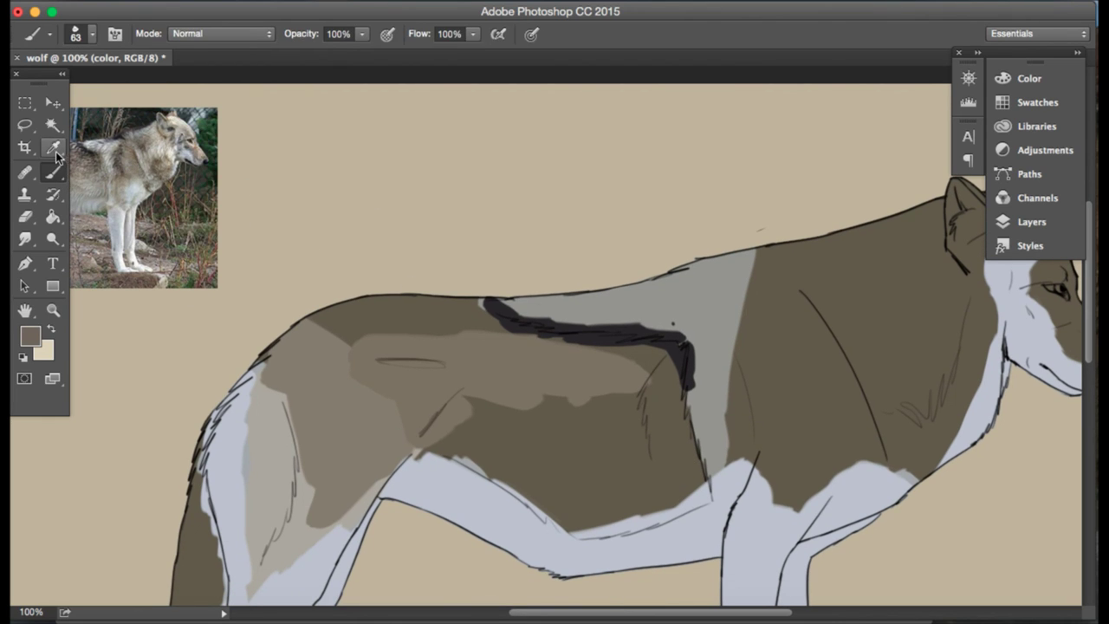
{"action": "left_click", "coordinate": [135, 159]}
{"action": "left_click", "coordinate": [54, 173]}
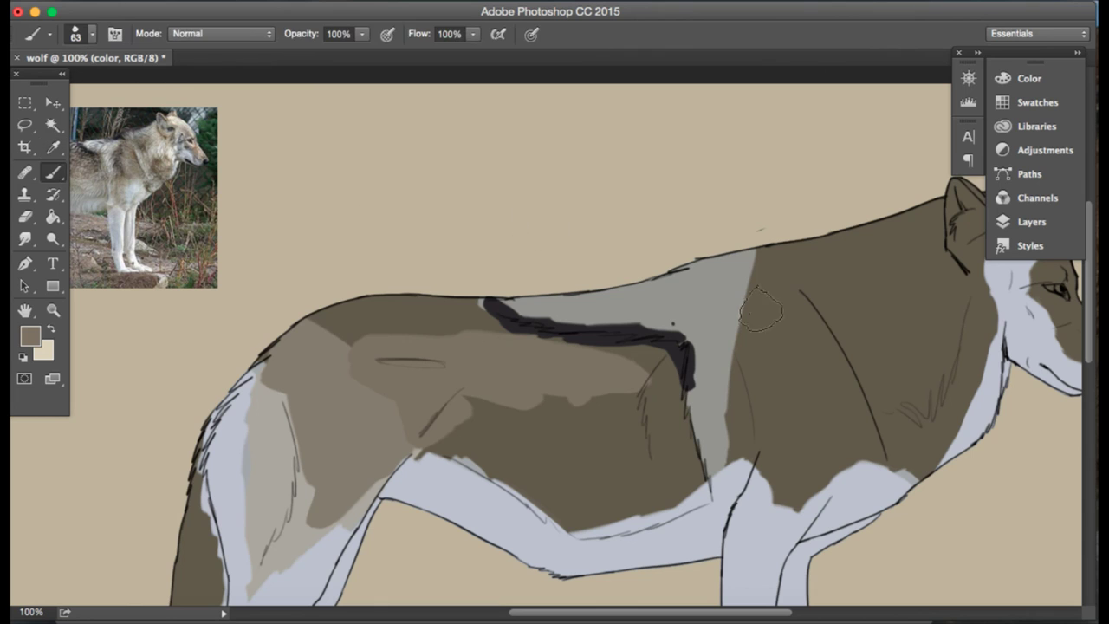
{"action": "mouse_move", "coordinate": [769, 334]}
{"action": "left_mouse_down"}
{"action": "mouse_move", "coordinate": [782, 304]}
{"action": "mouse_move", "coordinate": [773, 358]}
{"action": "mouse_move", "coordinate": [793, 352]}
{"action": "mouse_move", "coordinate": [805, 371]}
{"action": "mouse_move", "coordinate": [829, 374]}
{"action": "mouse_move", "coordinate": [788, 490]}
{"action": "mouse_move", "coordinate": [836, 440]}
{"action": "mouse_move", "coordinate": [827, 350]}
{"action": "left_mouse_up"}
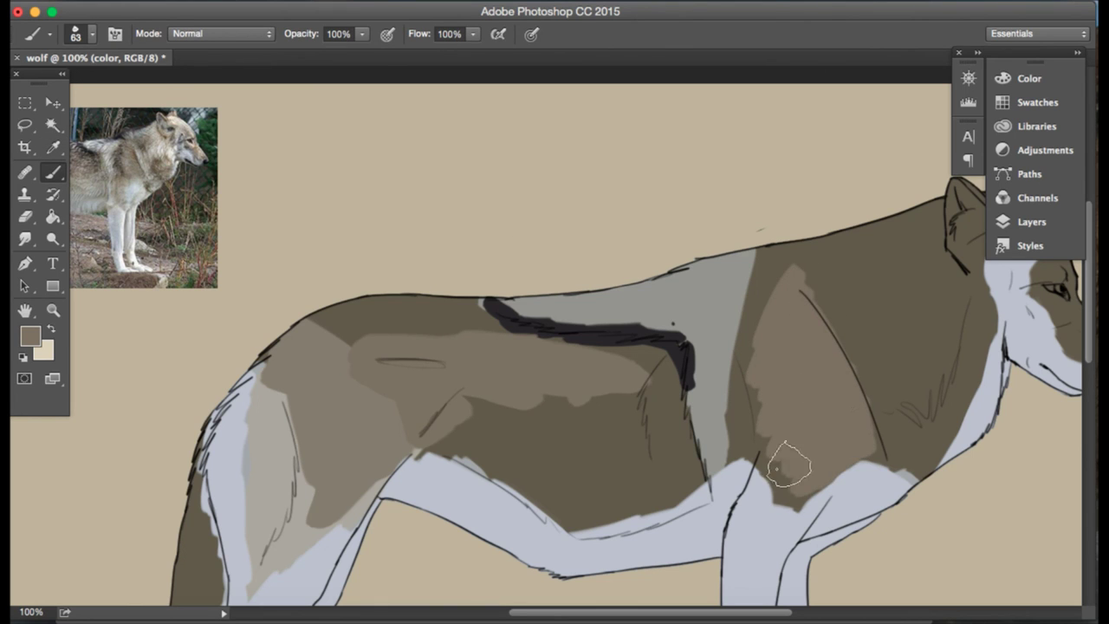
{"action": "mouse_move", "coordinate": [788, 466]}
{"action": "left_mouse_down"}
{"action": "mouse_move", "coordinate": [744, 444]}
{"action": "mouse_move", "coordinate": [746, 356]}
{"action": "mouse_move", "coordinate": [776, 472]}
{"action": "left_mouse_up"}
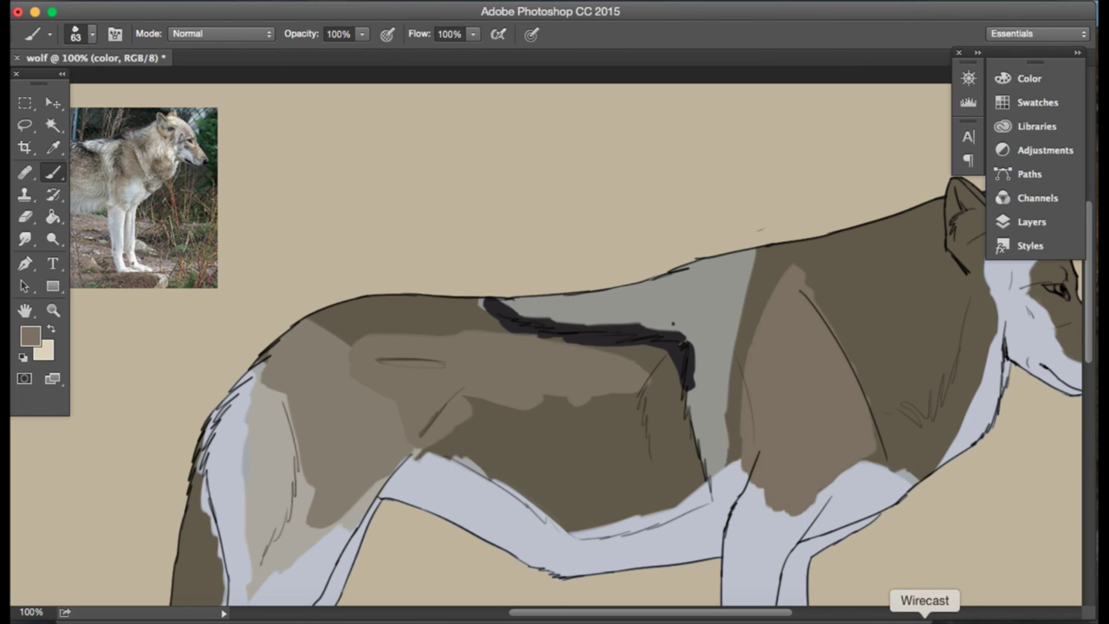
{"action": "left_click", "coordinate": [924, 615]}
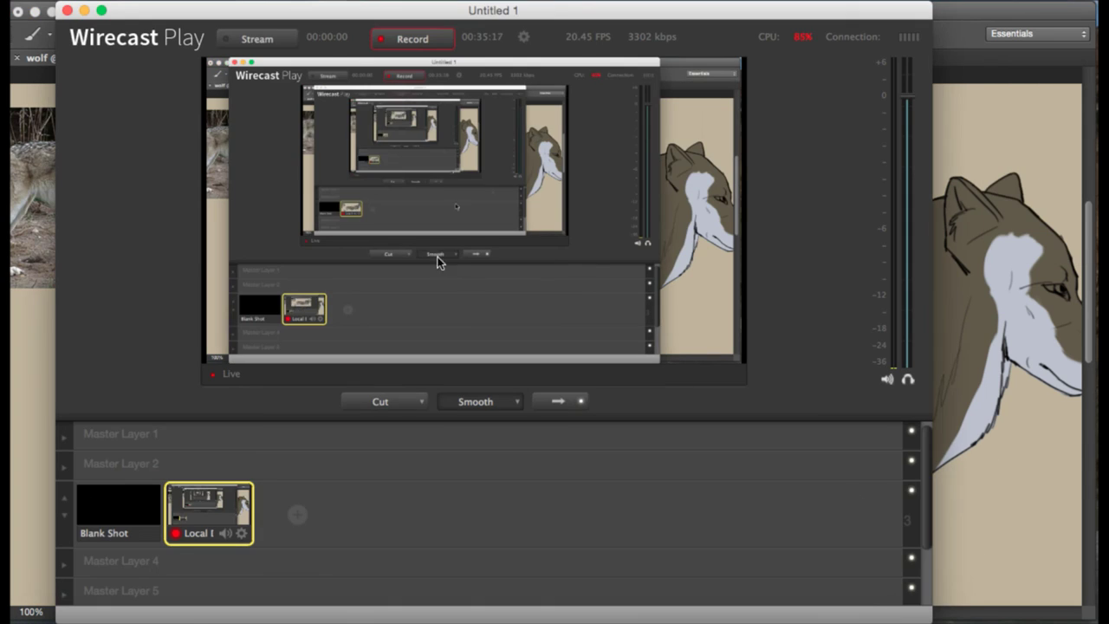